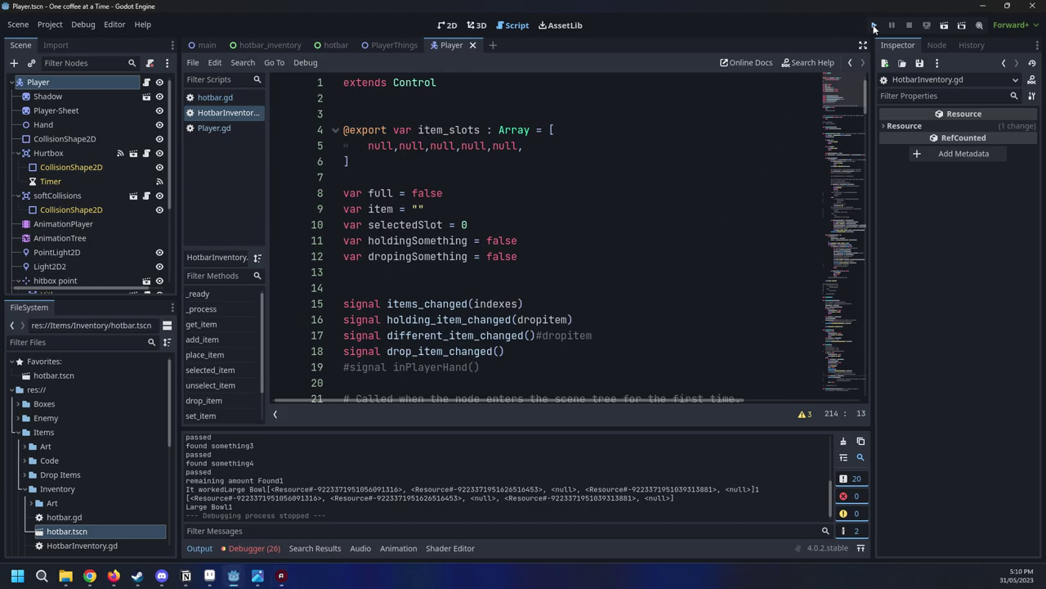
Run the project and start the game from its title screen
{"action": "left_click", "coordinate": [874, 27]}
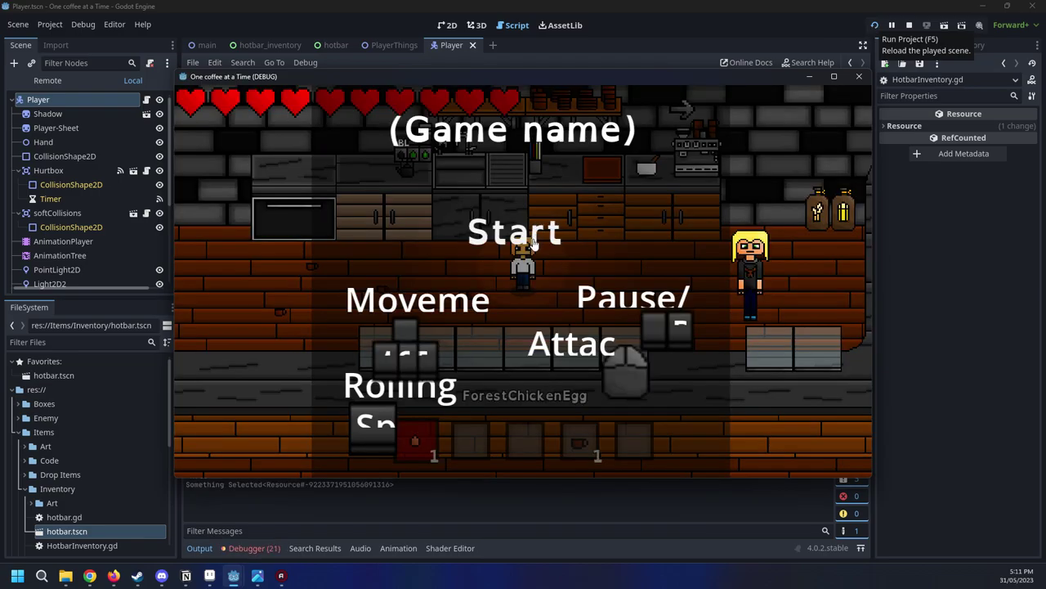
{"action": "left_click", "coordinate": [533, 239]}
Walk the character over the Large Bowl on the kitchen floor to collect it, and select the second hotbar slot
{"action": "key", "text": "a"}
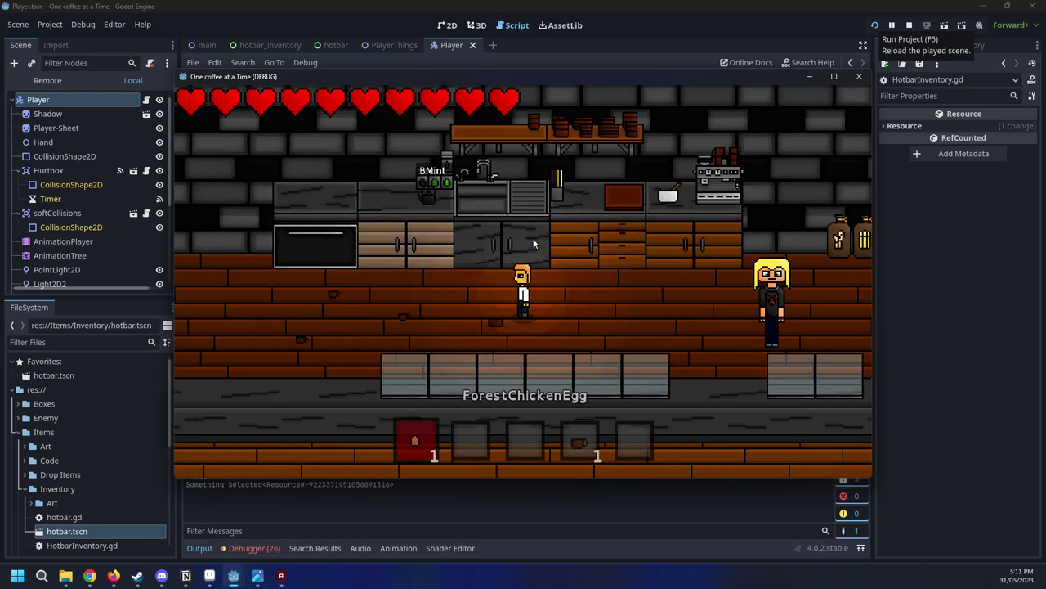
{"action": "scroll", "coordinate": [533, 240], "scroll_direction": "down", "scroll_amount": 1}
{"action": "key", "text": "d"}
{"action": "key", "text": "s"}
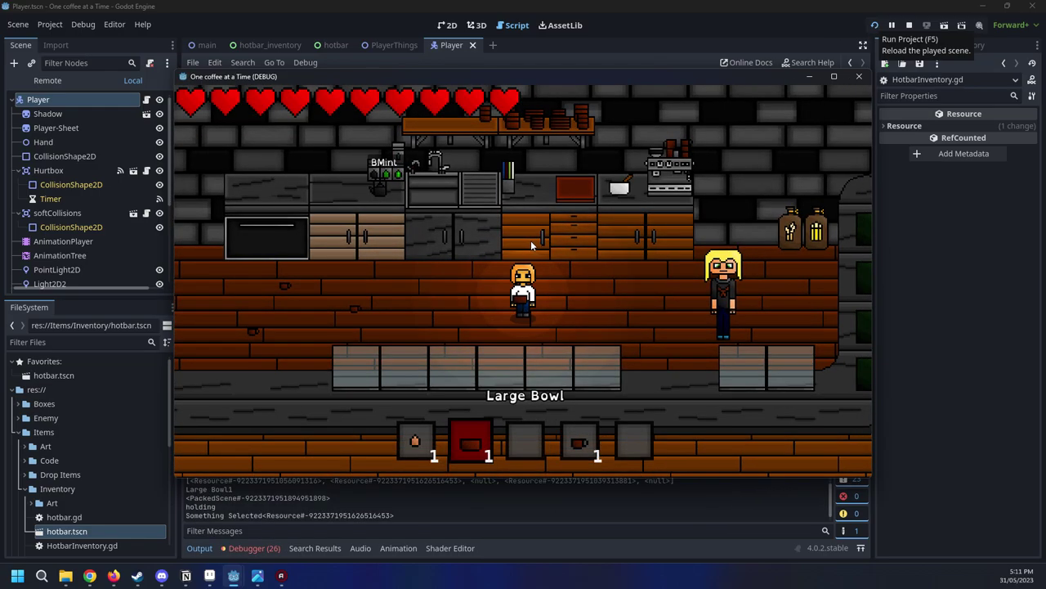
{"action": "key", "text": "a"}
{"action": "key", "text": "d"}
Cycle back and forth through the hotbar slots to test selection, finishing on the empty third slot
{"action": "scroll", "coordinate": [531, 244], "scroll_direction": "down", "scroll_amount": 1}
{"action": "key", "text": "a"}
{"action": "key", "text": "s"}
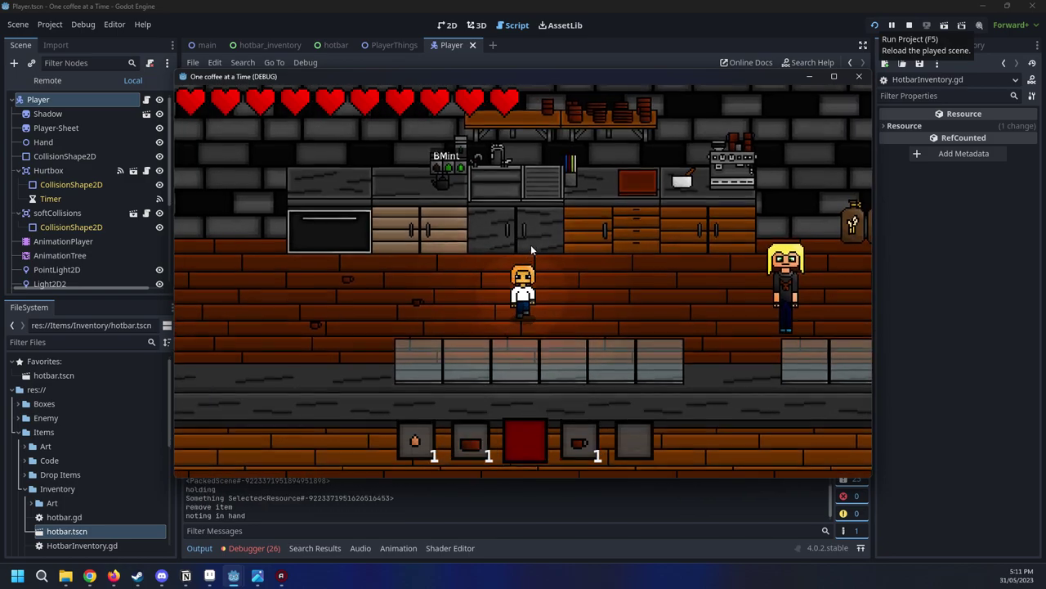
{"action": "scroll", "coordinate": [531, 245], "scroll_direction": "up", "scroll_amount": 1}
{"action": "scroll", "coordinate": [530, 244], "scroll_direction": "up", "scroll_amount": 1}
{"action": "scroll", "coordinate": [530, 244], "scroll_direction": "down", "scroll_amount": 3}
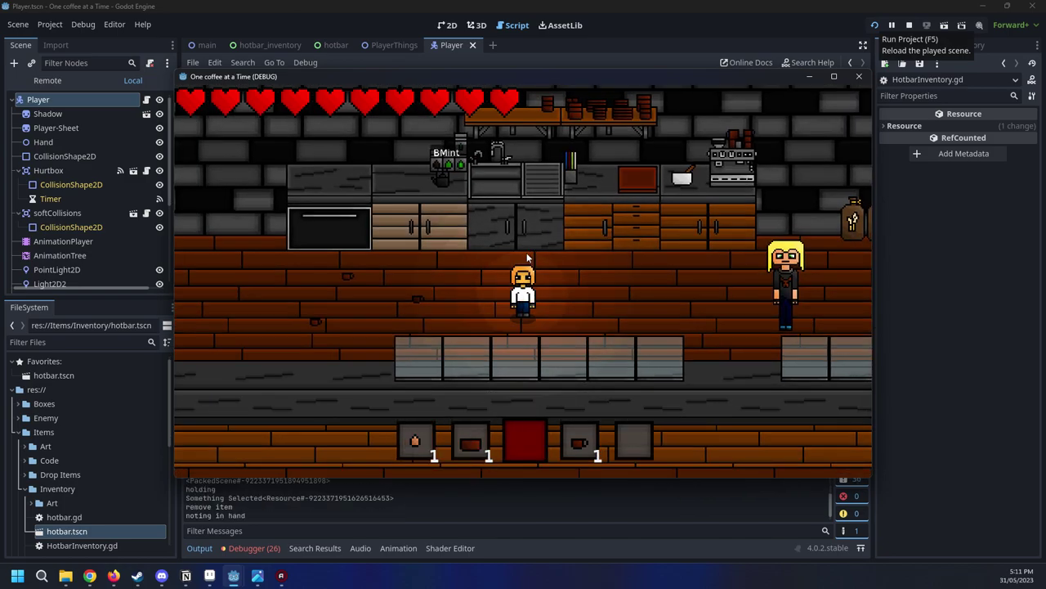
{"action": "scroll", "coordinate": [527, 258], "scroll_direction": "down", "scroll_amount": 1}
{"action": "scroll", "coordinate": [527, 259], "scroll_direction": "up", "scroll_amount": 2}
Walk the character across the kitchen floor and collect three cups into the third hotbar slot
{"action": "key", "text": "a"}
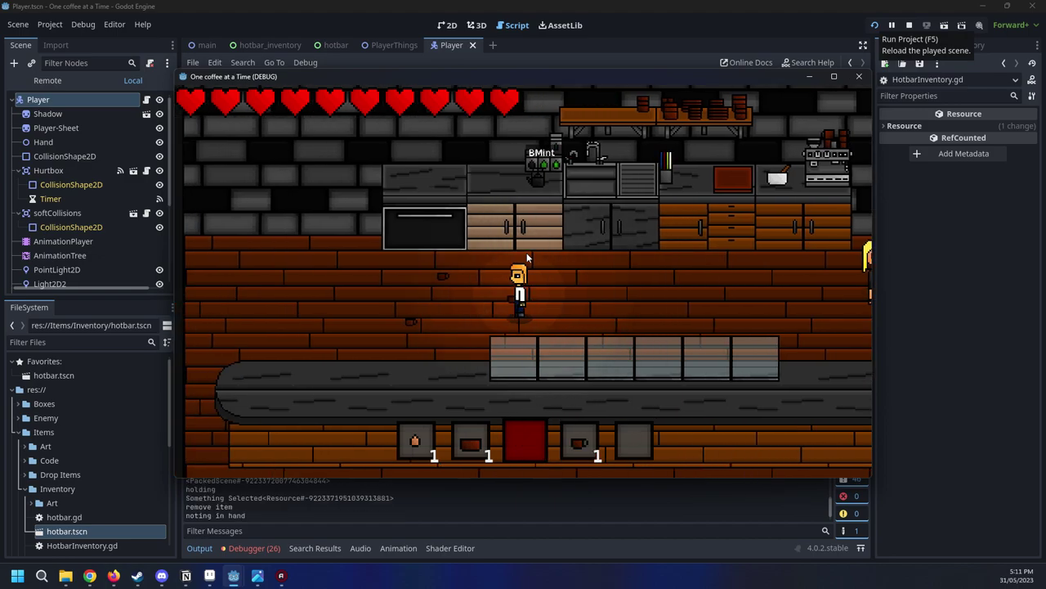
{"action": "key", "text": "w"}
{"action": "key", "text": "a"}
{"action": "key", "text": "s"}
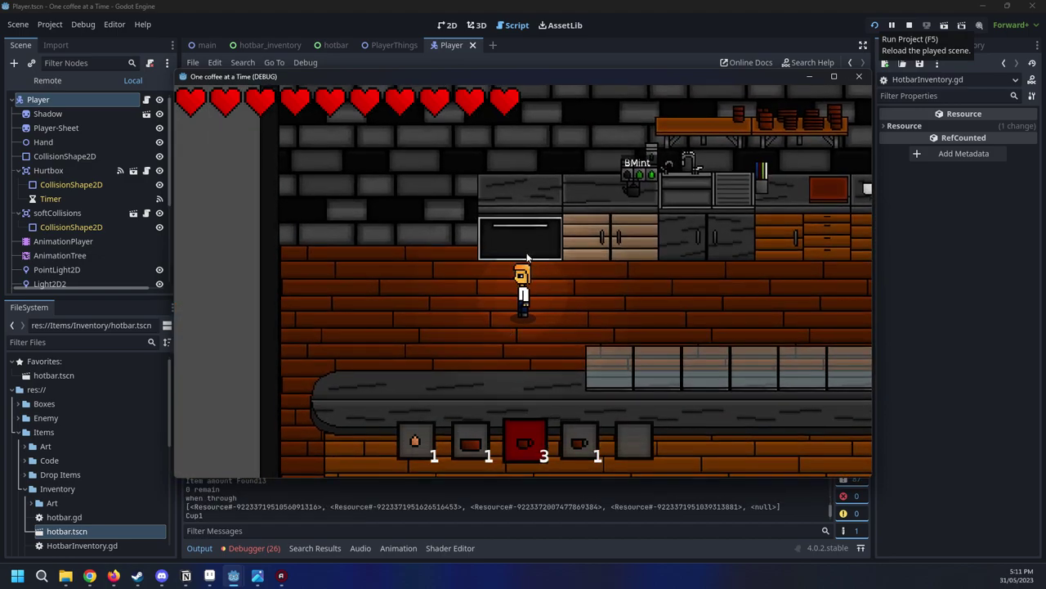
{"action": "key", "text": "d"}
Select the single cup in the fourth hotbar slot and drop it on the floor
{"action": "scroll", "coordinate": [527, 258], "scroll_direction": "down", "scroll_amount": 1}
{"action": "key", "text": "q"}
{"action": "key", "text": "a"}
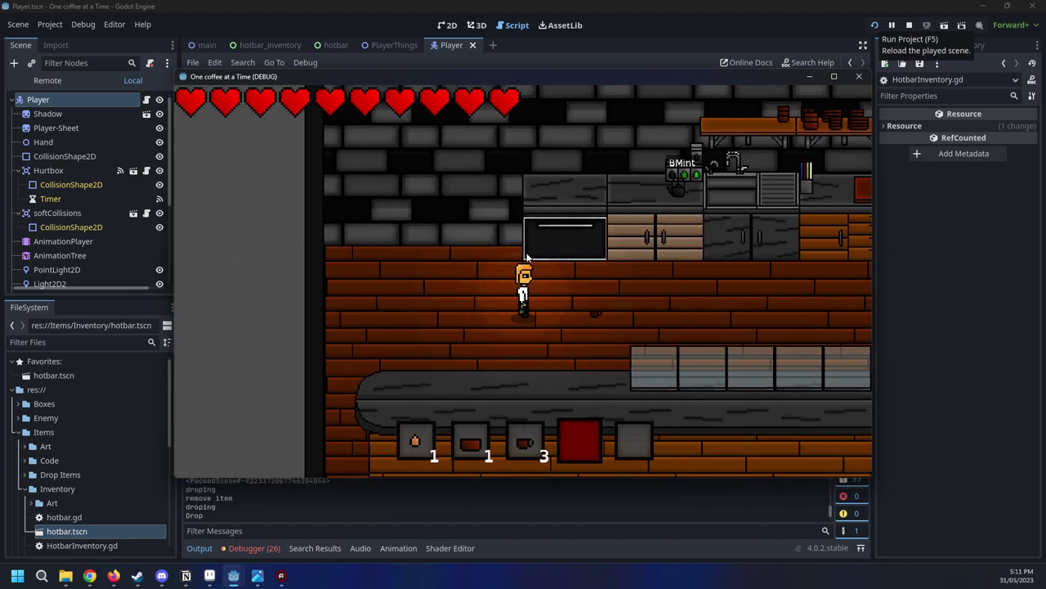
Pick the dropped cup back up so it stacks with the other three, and select the third hotbar slot
{"action": "key", "text": "d"}
{"action": "key", "text": "d"}
{"action": "scroll", "coordinate": [518, 260], "scroll_direction": "up", "scroll_amount": 1}
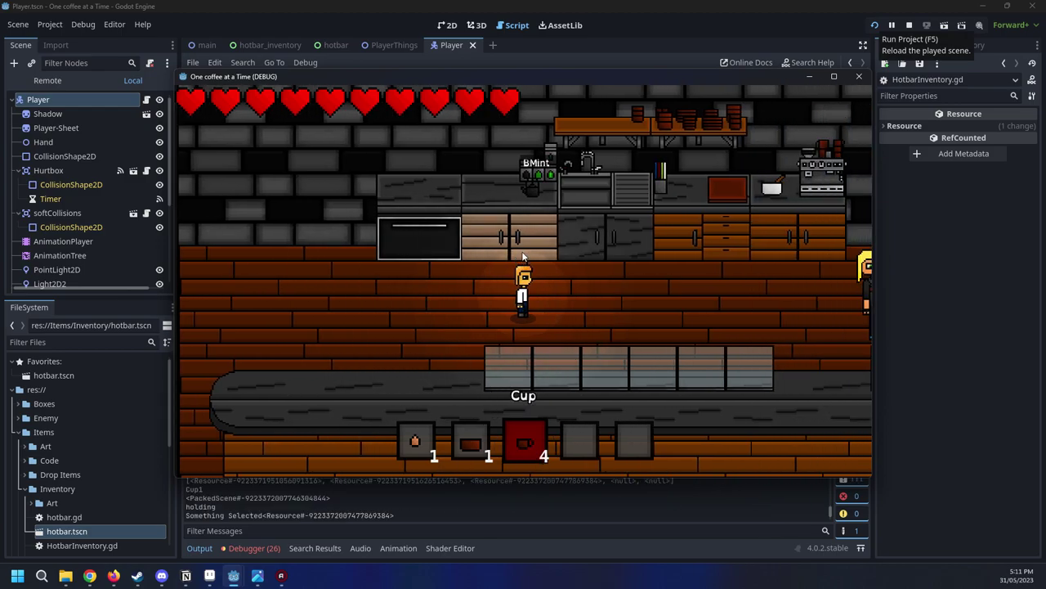
Reselect the third hotbar slot and drop its stack of four cups near the oven
{"action": "key", "text": "a"}
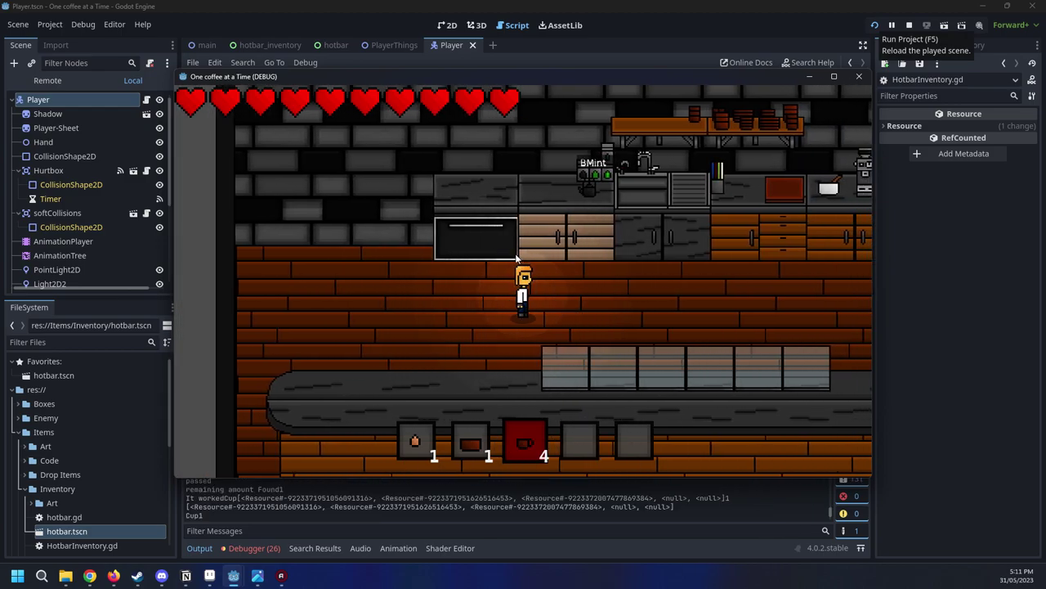
{"action": "key", "text": "q"}
{"action": "key", "text": "a"}
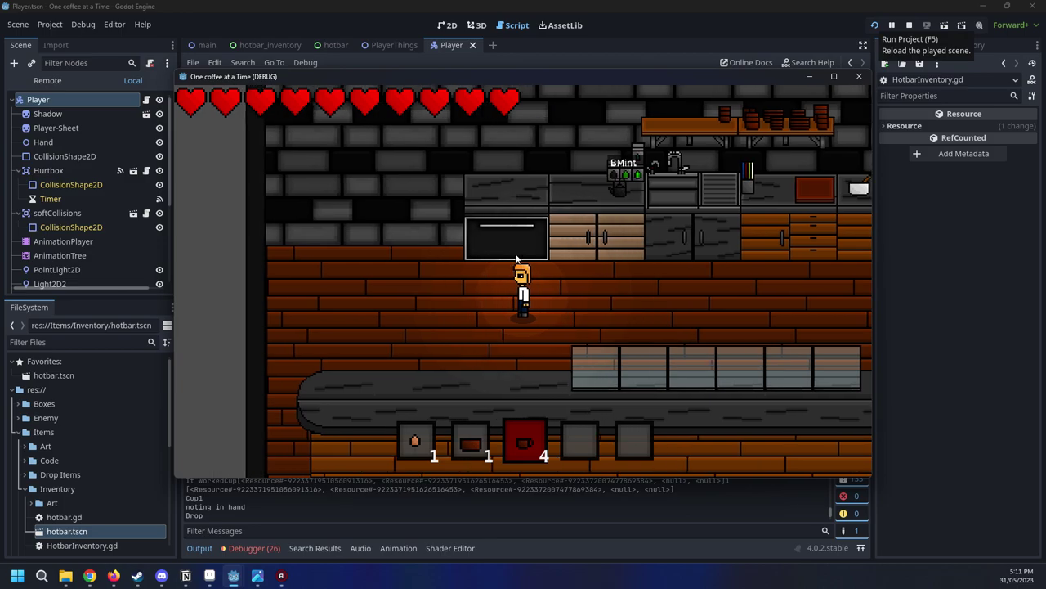
{"action": "scroll", "coordinate": [516, 258], "scroll_direction": "down", "scroll_amount": 1}
{"action": "scroll", "coordinate": [516, 259], "scroll_direction": "up", "scroll_amount": 1}
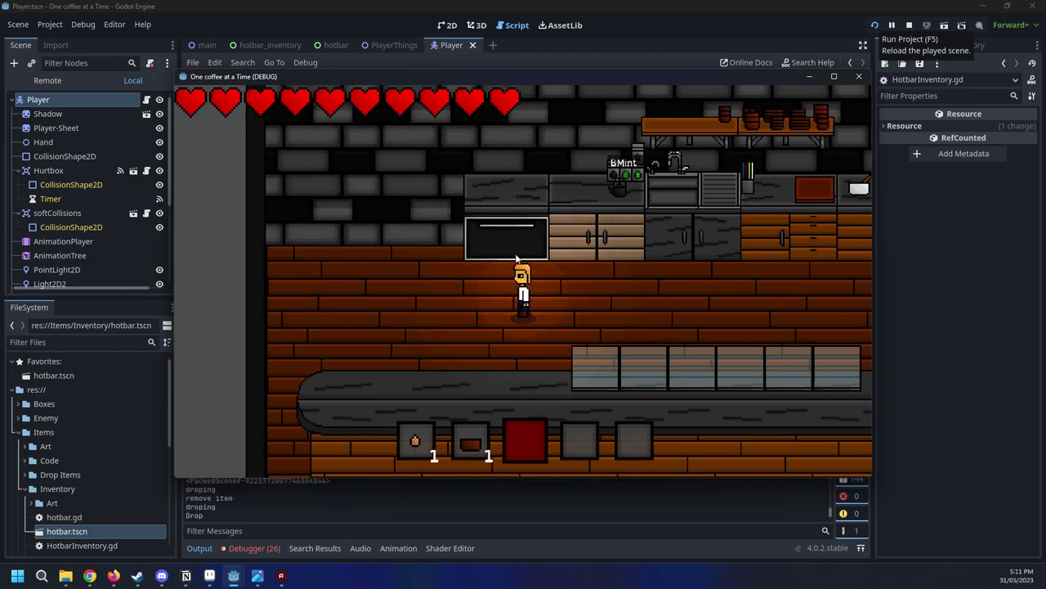
Walk the character to the sacks beside the tall cabinet and take one Spelt Flour HalfCup into the third slot
{"action": "key", "text": "d"}
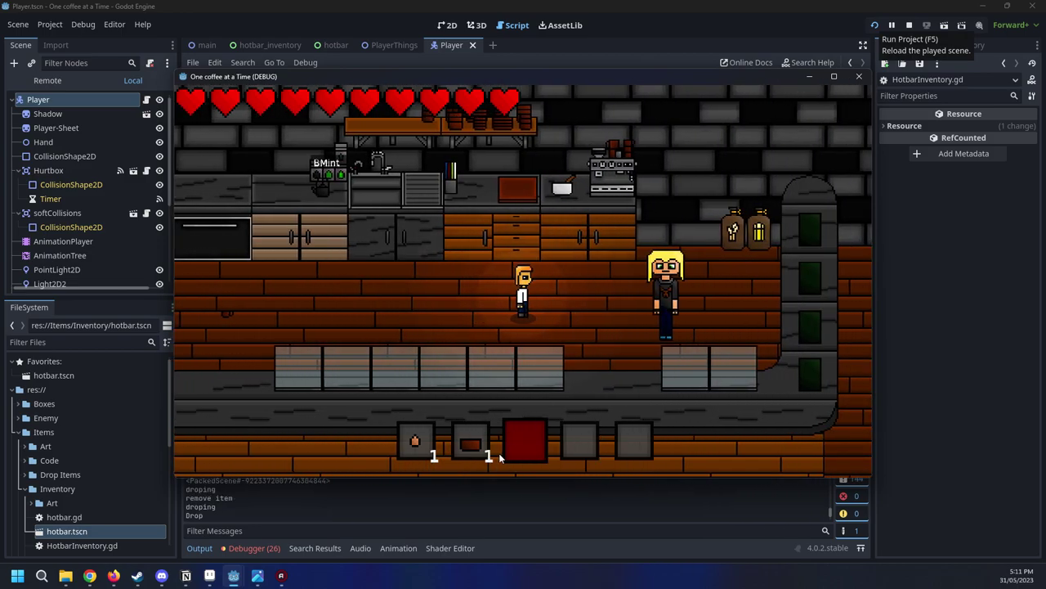
{"action": "key", "text": "d"}
{"action": "key", "text": "w"}
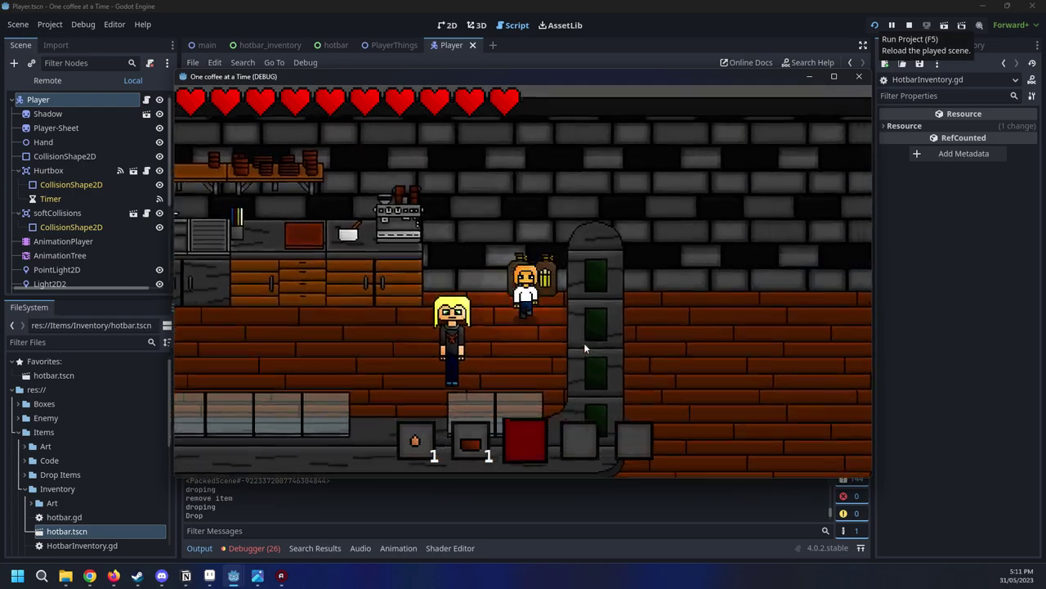
{"action": "key", "text": "s"}
{"action": "key", "text": "a"}
{"action": "key", "text": "w"}
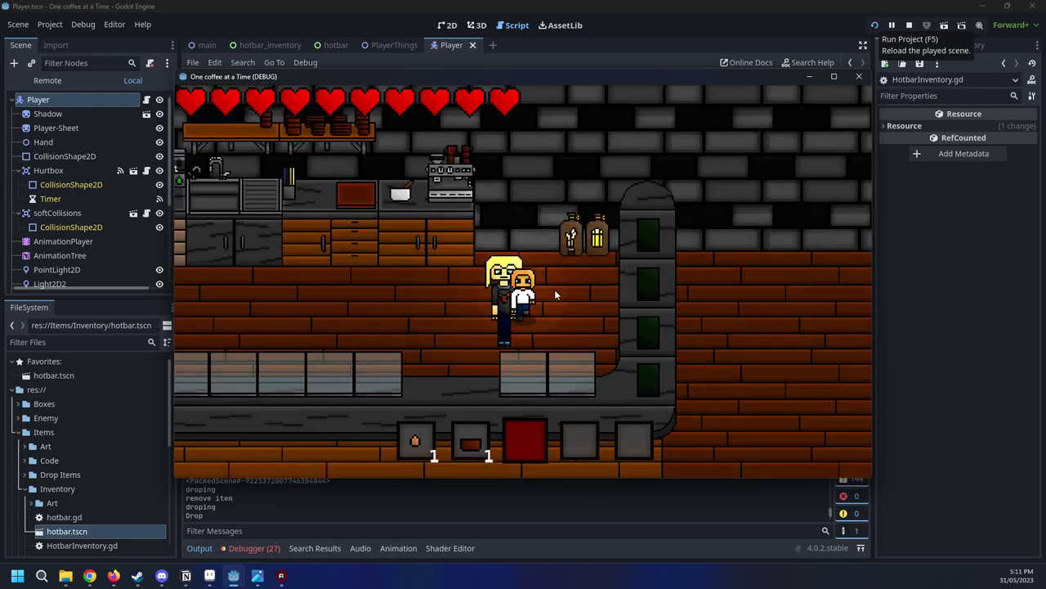
{"action": "key", "text": "s"}
{"action": "key", "text": "d"}
{"action": "key", "text": "w"}
{"action": "key", "text": "e"}
{"action": "key", "text": "w"}
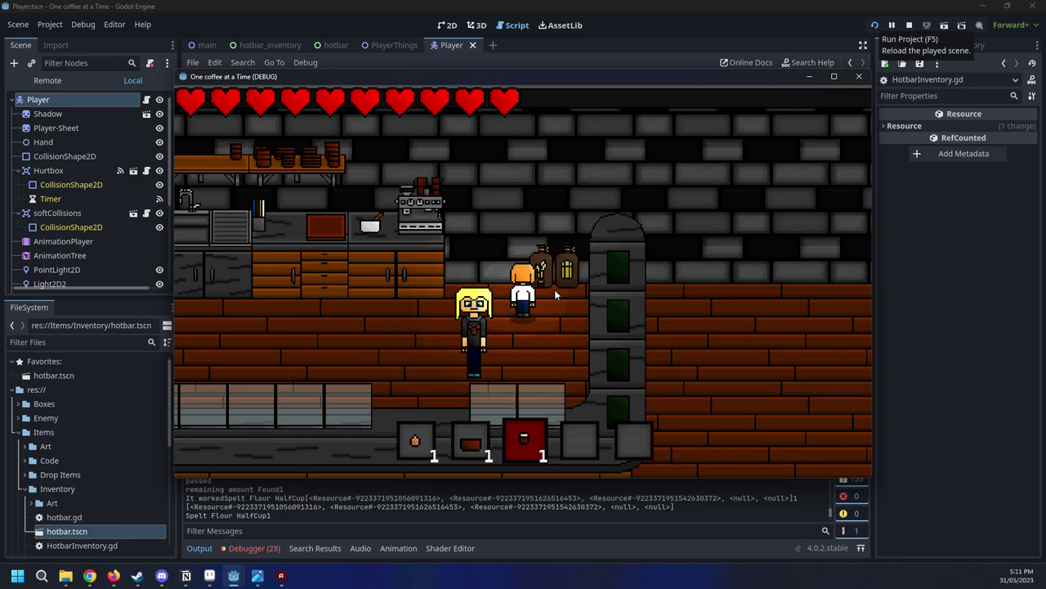
Take more Spelt Flour HalfCups from the sack until the third hotbar slot holds five
{"action": "key", "text": "e"}
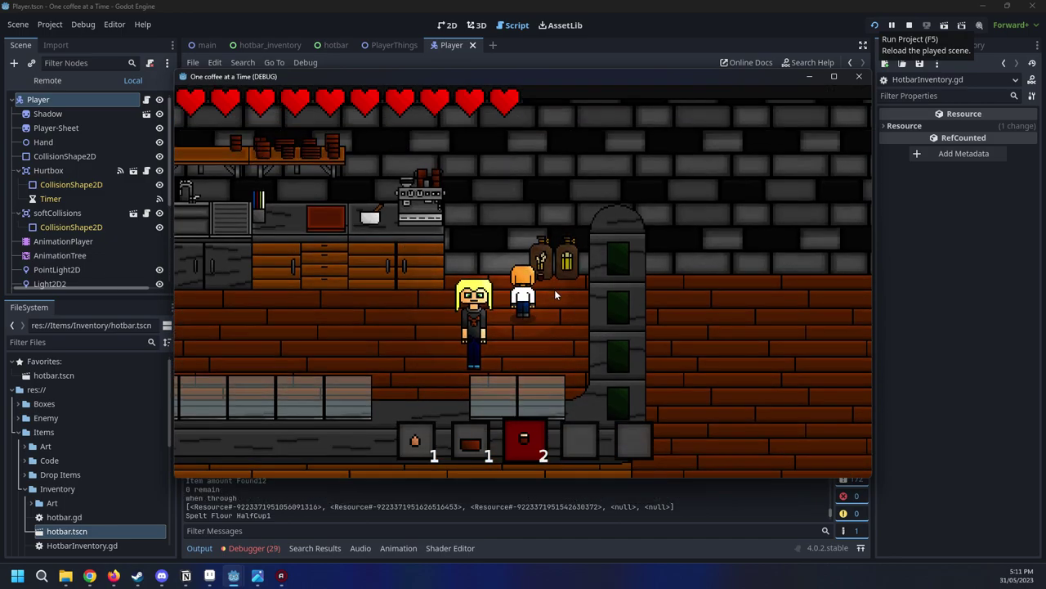
{"action": "key", "text": "e"}
{"action": "key", "text": "s"}
{"action": "key", "text": "w"}
{"action": "key", "text": "e"}
{"action": "key", "text": "s"}
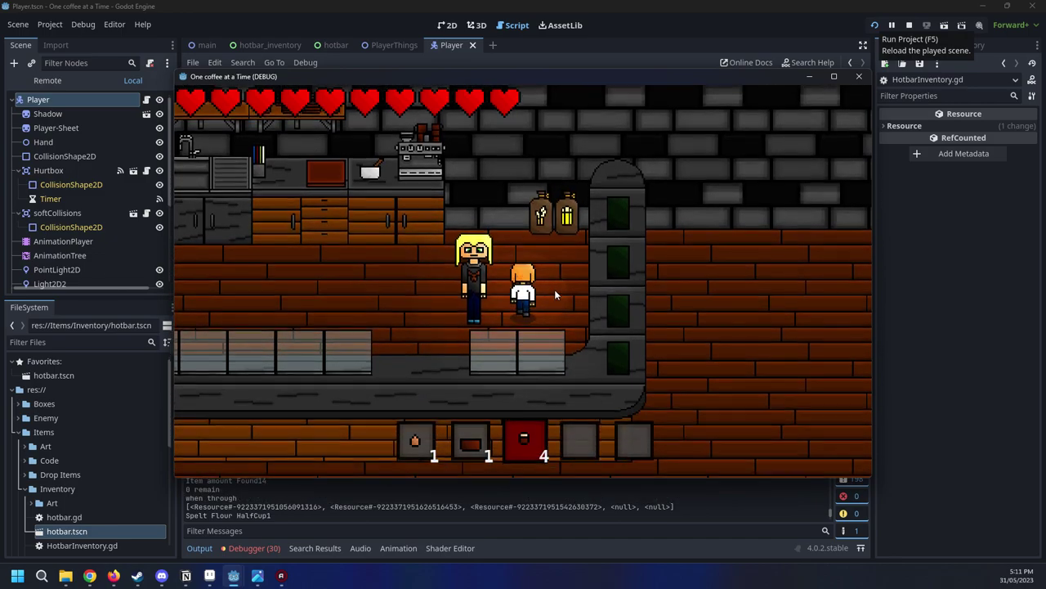
{"action": "key", "text": "w"}
{"action": "key", "text": "e"}
{"action": "key", "text": "s"}
{"action": "key", "text": "w"}
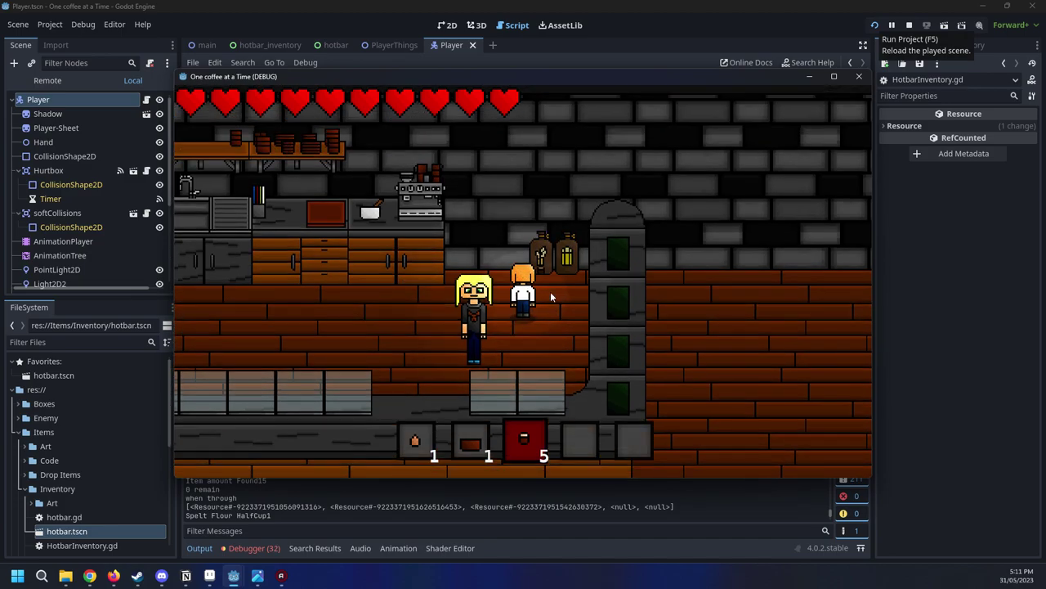
Take five more Spelt Flour HalfCups into the fourth hotbar slot and select that stack
{"action": "key", "text": "e"}
{"action": "key", "text": "a"}
{"action": "left_click", "coordinate": [593, 440]}
{"action": "key", "text": "a"}
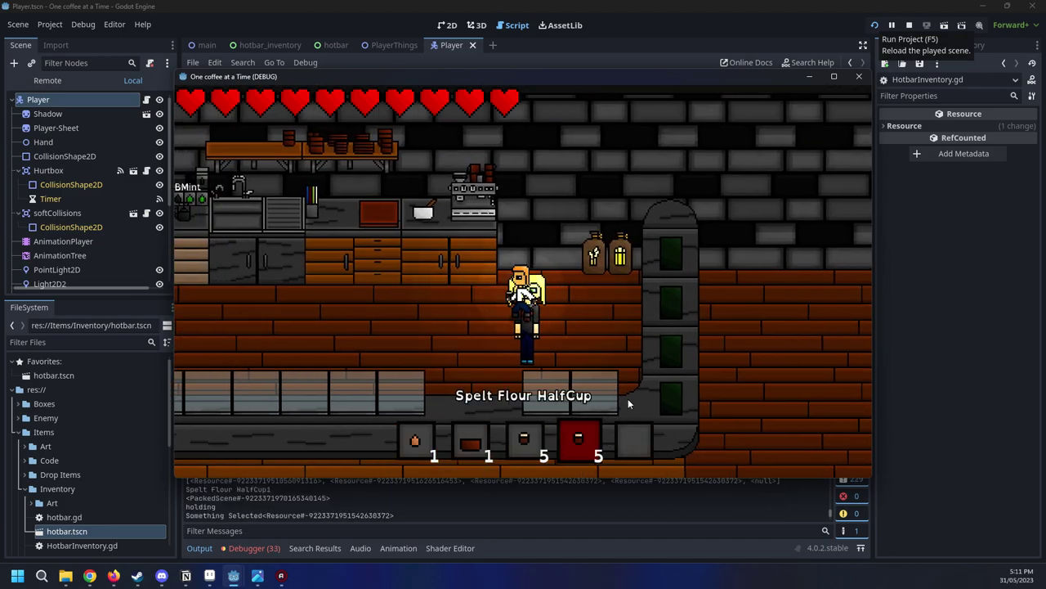
Drop both Spelt Flour HalfCup stacks from the fourth and third hotbar slots onto the kitchen floor
{"action": "key", "text": "q"}
{"action": "key", "text": "3"}
{"action": "key", "text": "a"}
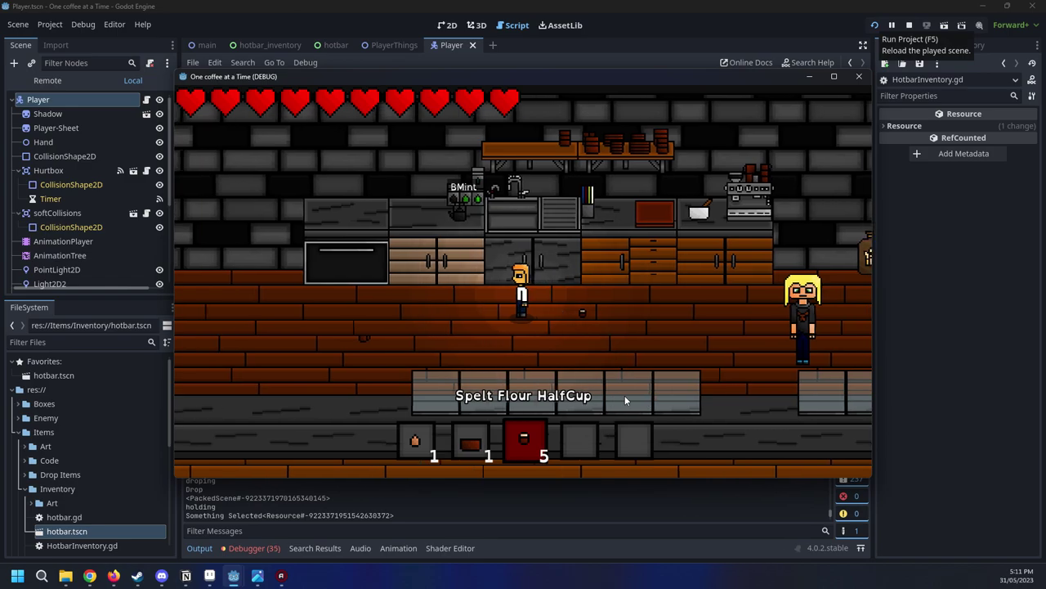
{"action": "key", "text": "q"}
{"action": "key", "text": "a"}
Walk back through the kitchen, selecting the Large Bowl slot and then the empty third slot
{"action": "key", "text": "d"}
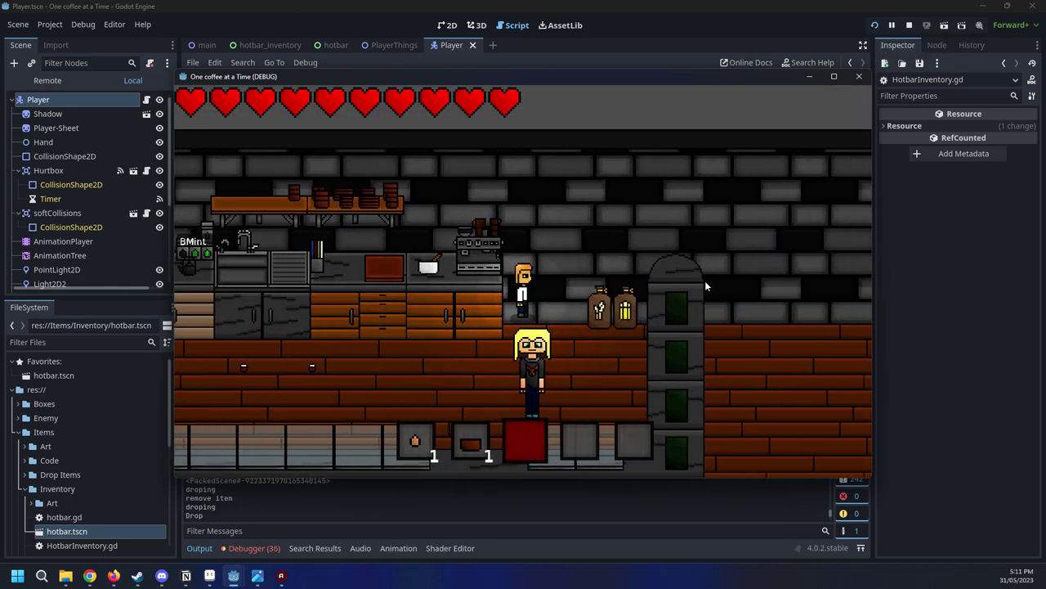
{"action": "scroll", "coordinate": [654, 284], "scroll_direction": "up", "scroll_amount": 1}
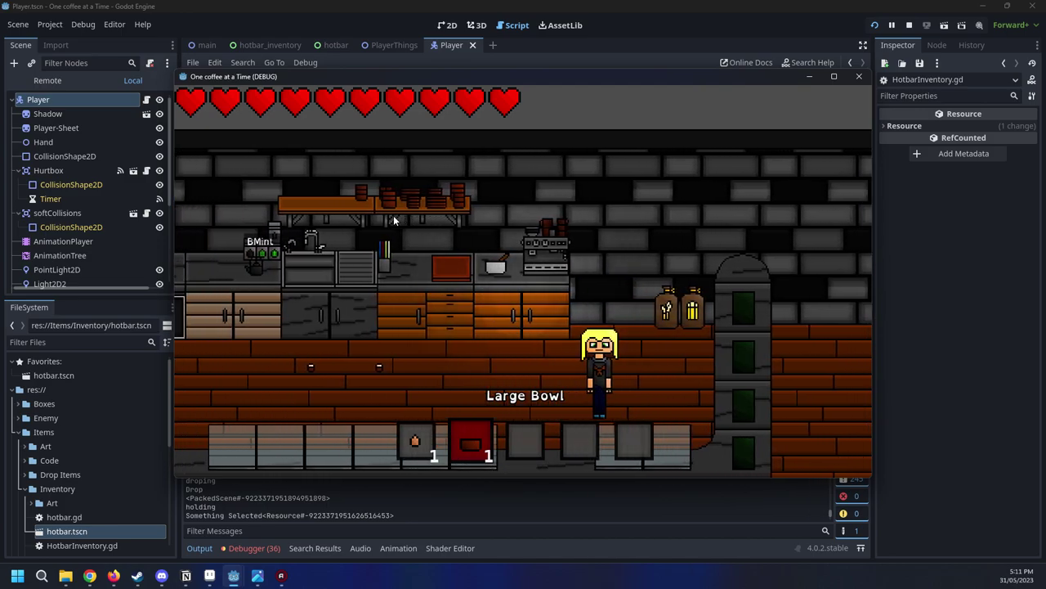
{"action": "scroll", "coordinate": [436, 234], "scroll_direction": "down", "scroll_amount": 1}
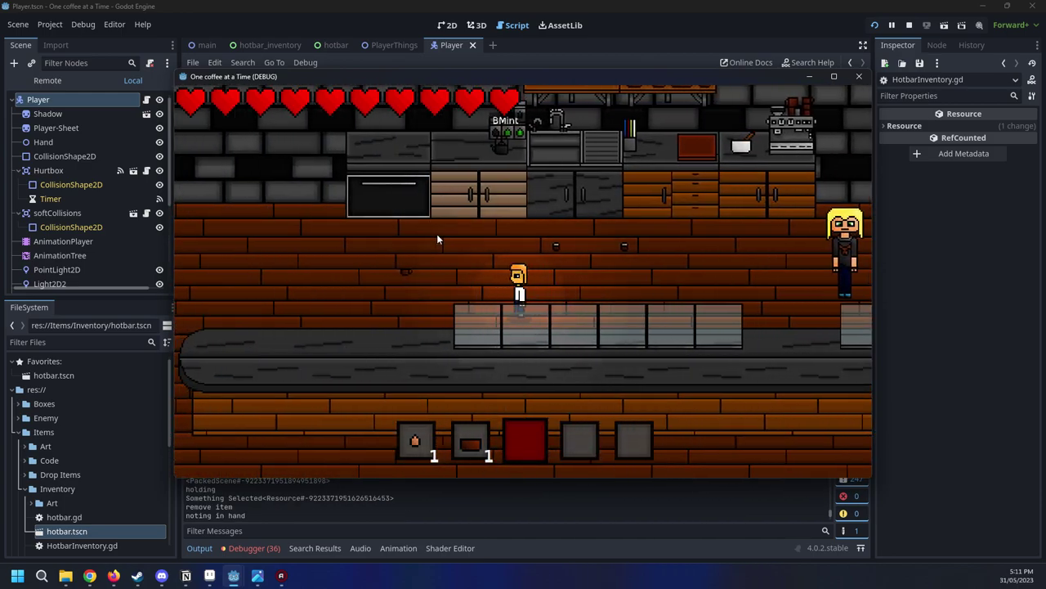
Walk the character along the kitchen counter, past the coffee machine, toward the sacks
{"action": "key", "text": "w"}
{"action": "key", "text": "d"}
{"action": "key", "text": "d"}
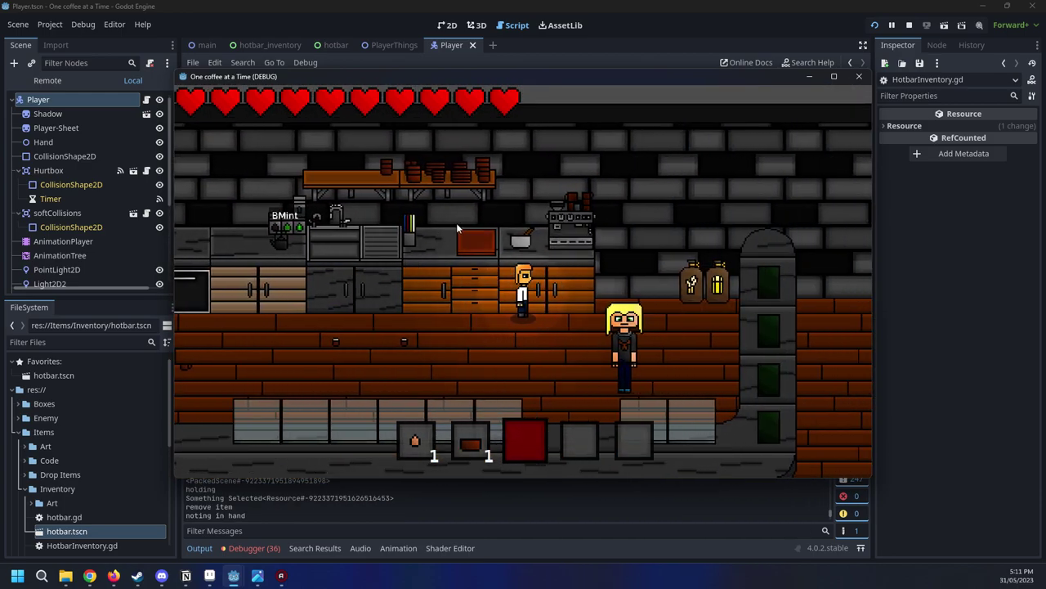
{"action": "key", "text": "d"}
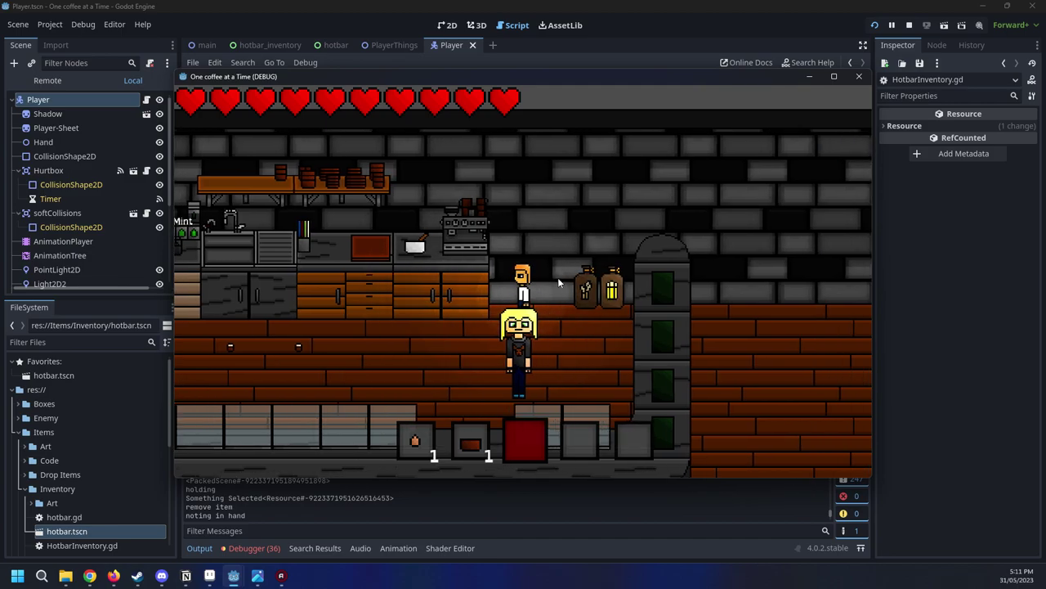
Return to the dropped flour and pick up one stack of five Spelt Flour HalfCups into the third slot
{"action": "key", "text": "a"}
{"action": "key", "text": "s"}
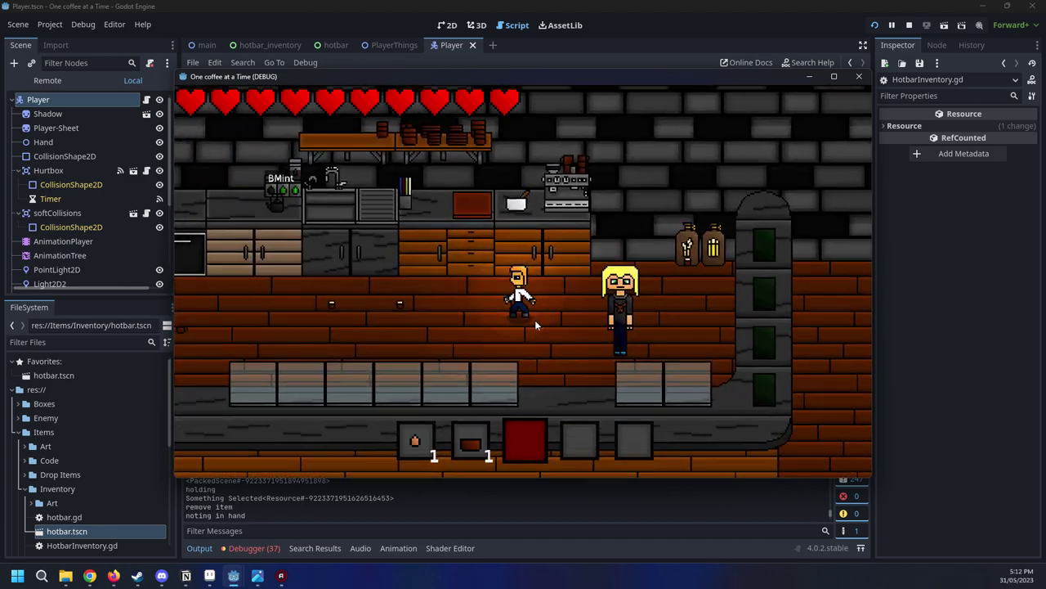
{"action": "key", "text": "s"}
{"action": "key", "text": "d"}
{"action": "key", "text": "w"}
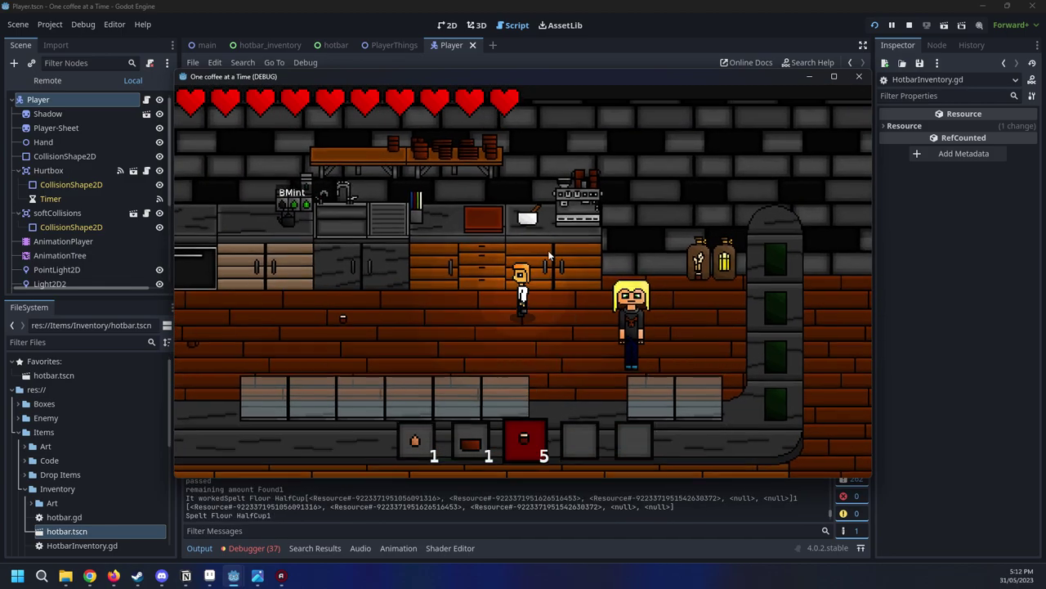
Approach the white mixing bowl on the counter while carrying the Spelt Flour HalfCups to test its interaction
{"action": "key", "text": "a"}
{"action": "key", "text": "w"}
{"action": "key", "text": "w"}
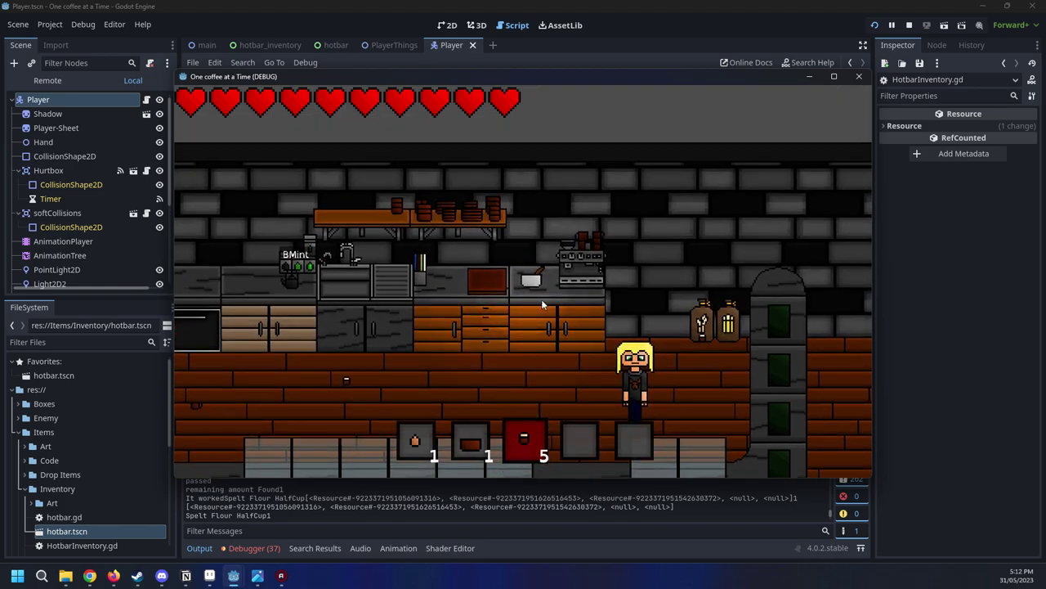
{"action": "key", "text": "s"}
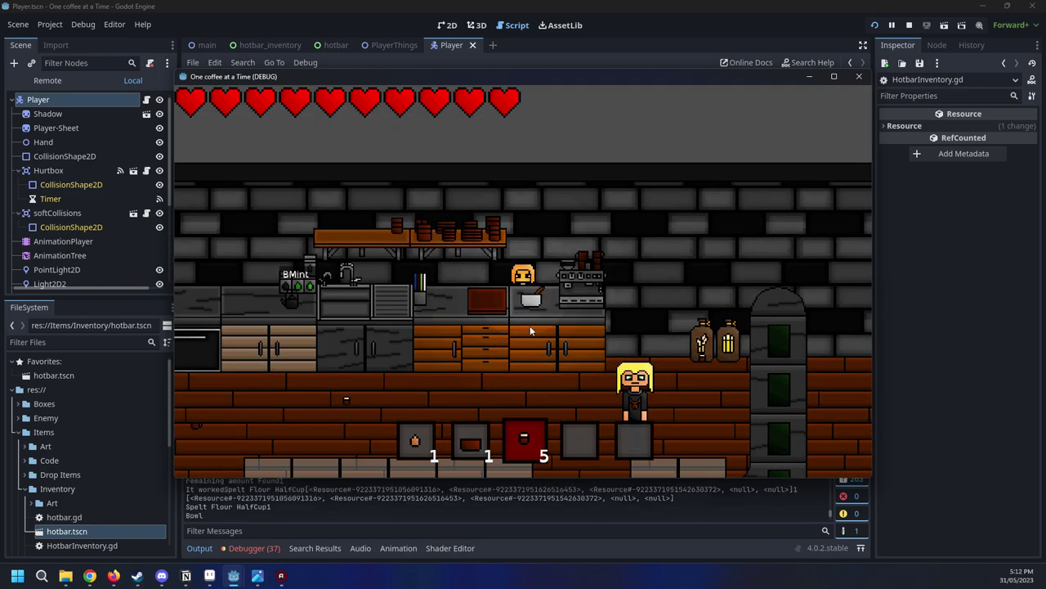
{"action": "key", "text": "w"}
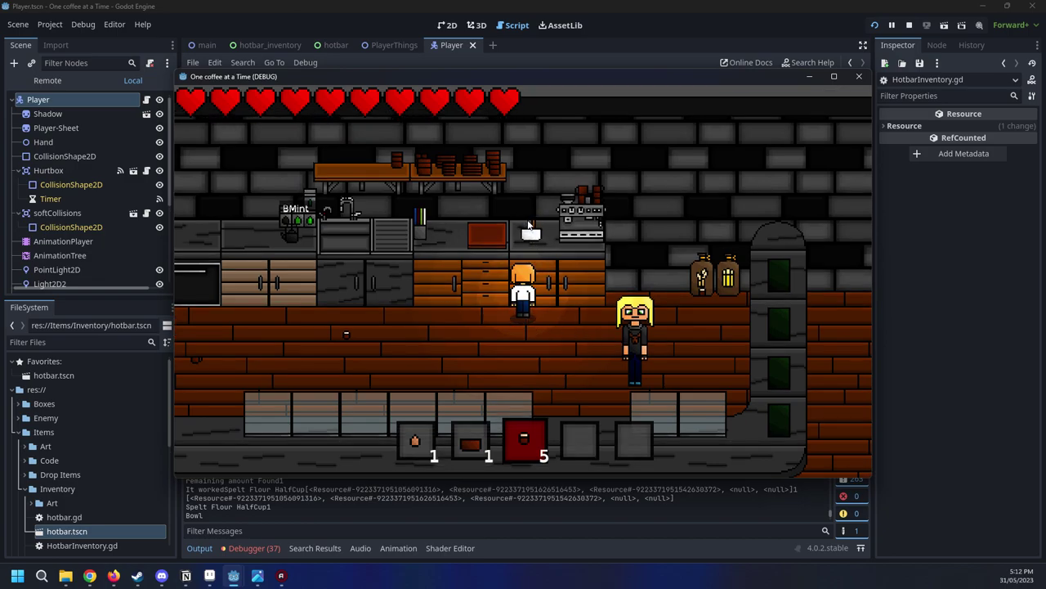
{"action": "key", "text": "w"}
{"action": "key", "text": "s"}
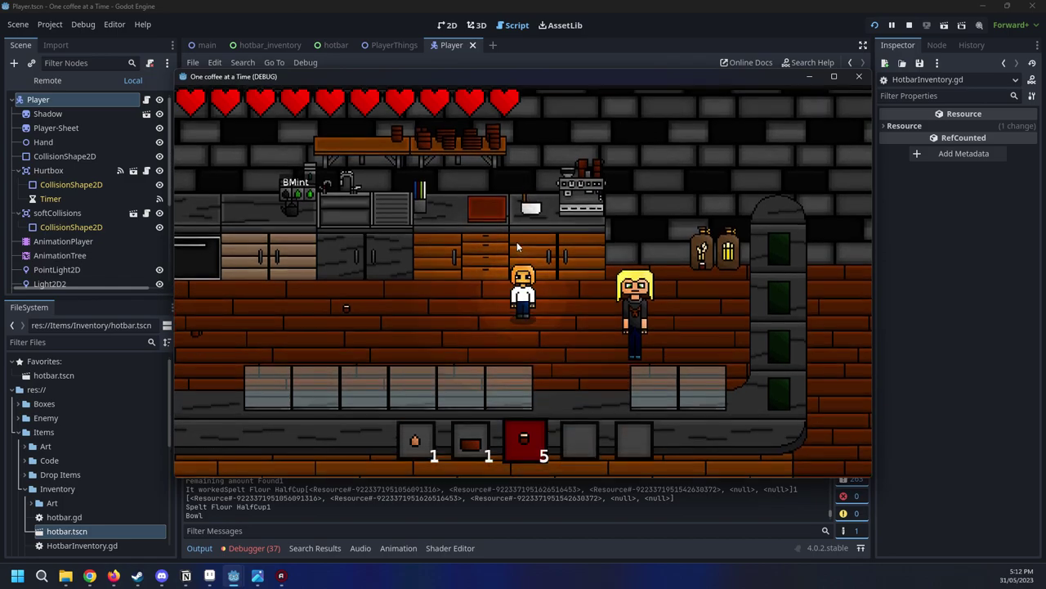
Switch to the empty fourth slot while walking near the counter, and reselect the Spelt Flour HalfCup stack
{"action": "scroll", "coordinate": [560, 169], "scroll_direction": "down", "scroll_amount": 1}
{"action": "key", "text": "a"}
{"action": "key", "text": "d"}
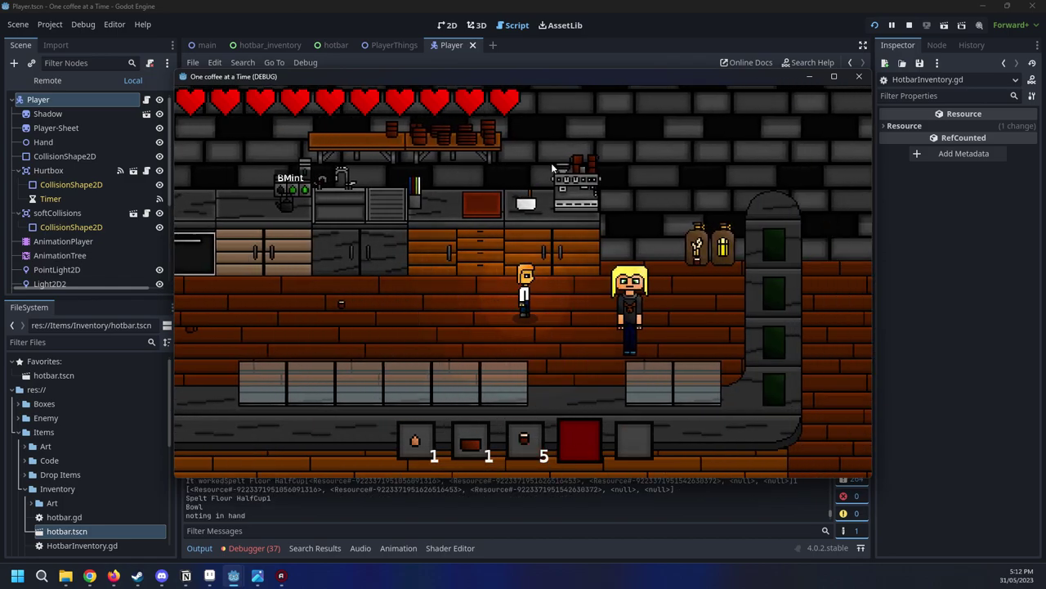
{"action": "key", "text": "a"}
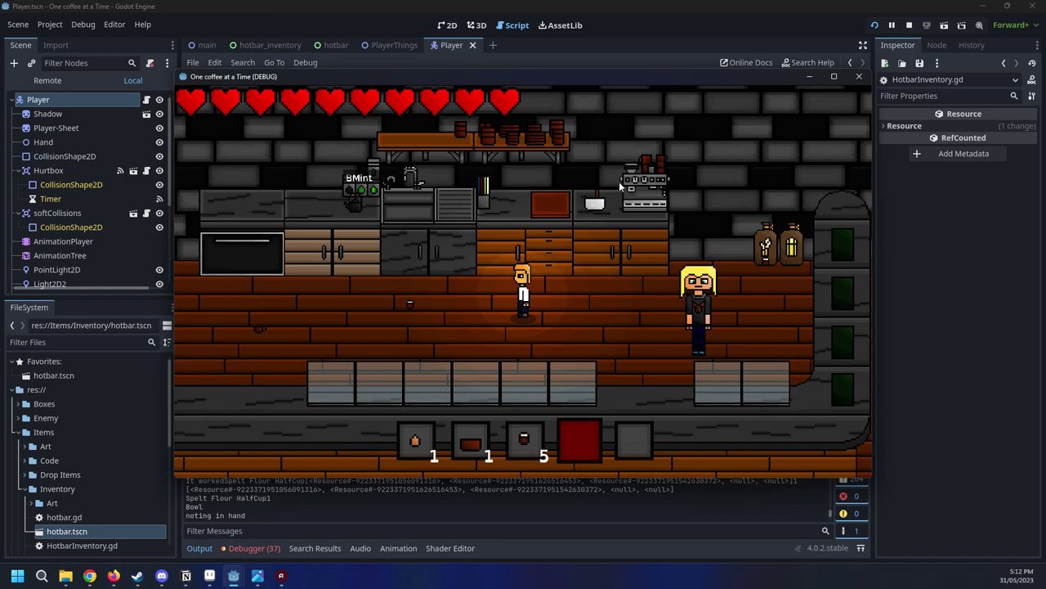
{"action": "key", "text": "d"}
{"action": "key", "text": "a"}
{"action": "scroll", "coordinate": [474, 336], "scroll_direction": "up", "scroll_amount": 1}
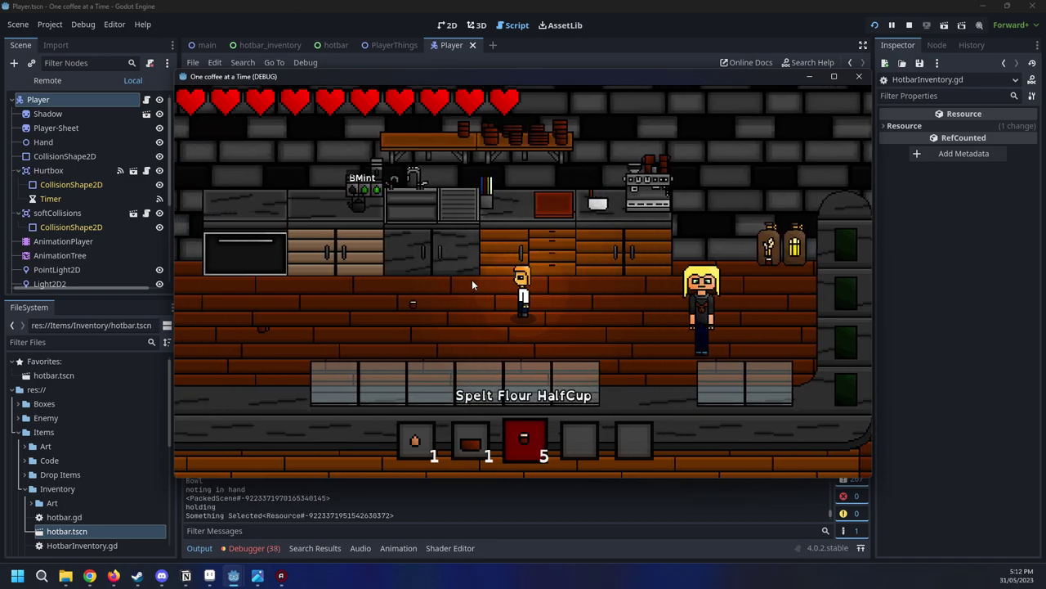
Drop the stack of five Spelt Flour HalfCups and walk back and forth in front of the mixing bowl
{"action": "key", "text": "q"}
{"action": "key", "text": "d"}
{"action": "key", "text": "a"}
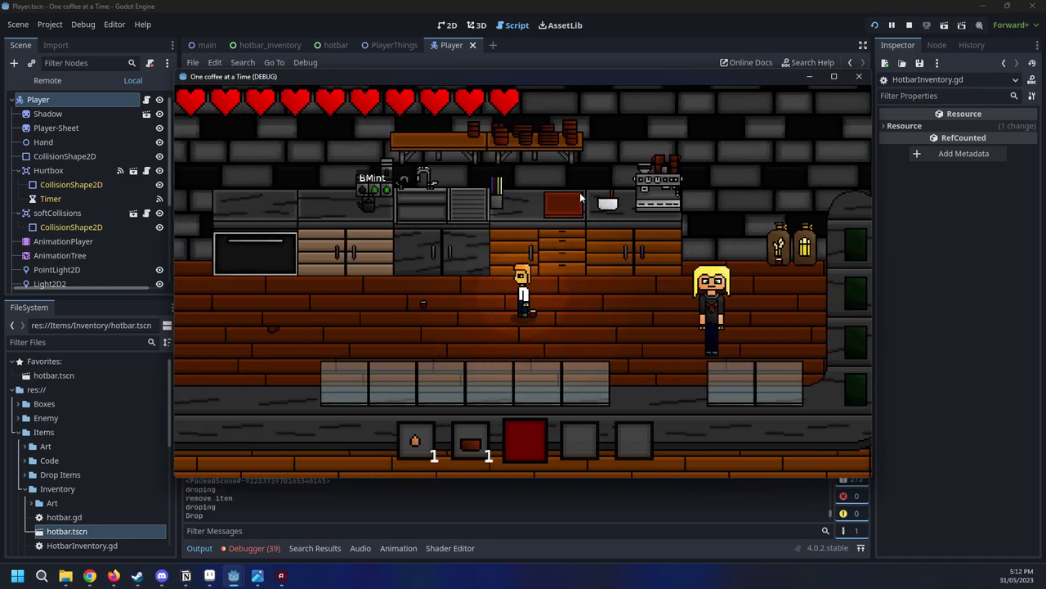
{"action": "key", "text": "d"}
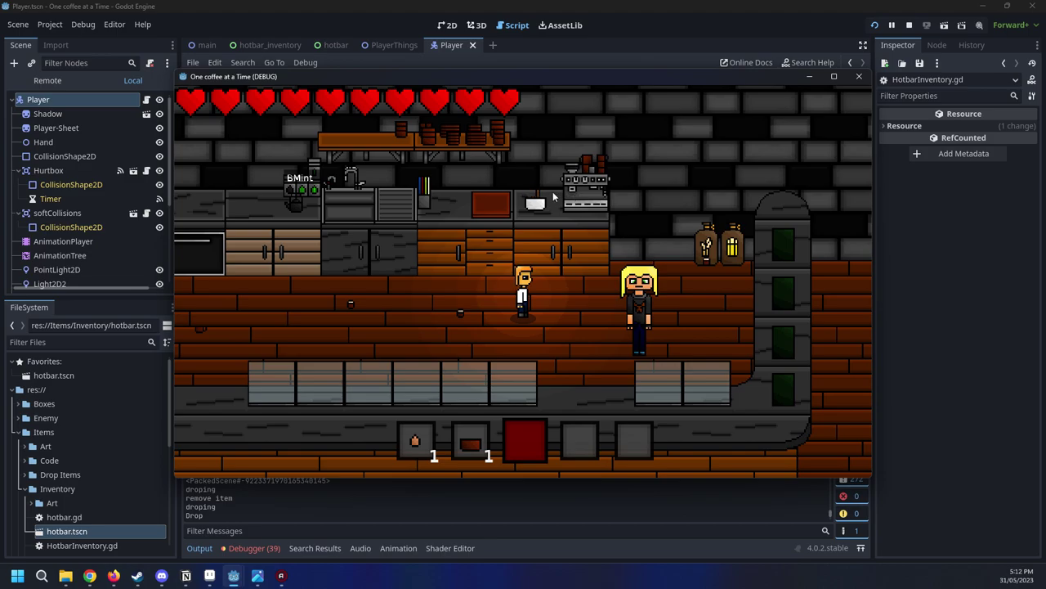
{"action": "key", "text": "a"}
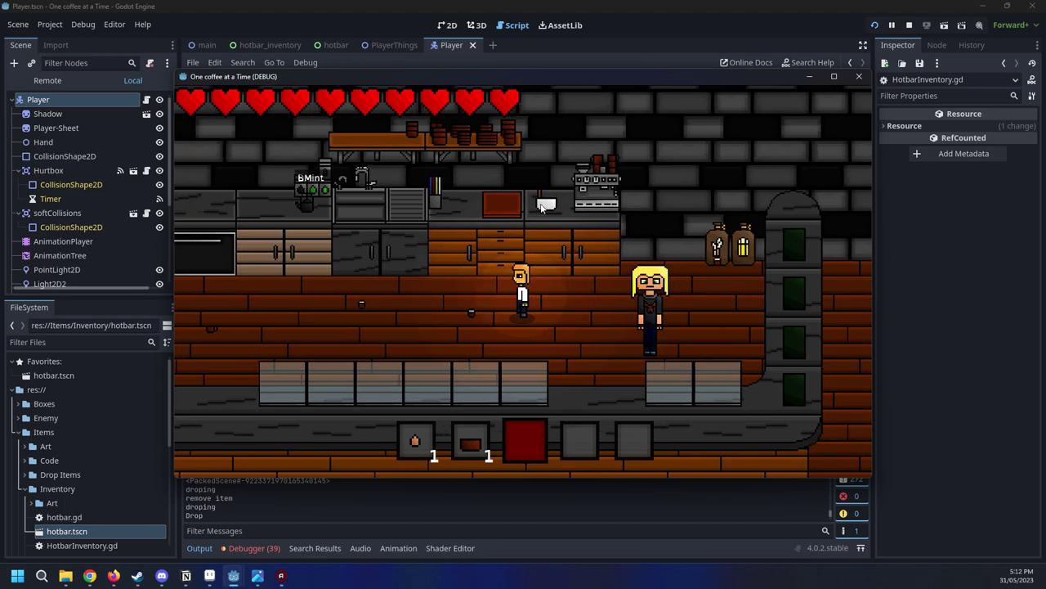
Approach the counter by the mixing bowl, then return to pick up a dropped Spelt Flour HalfCup stack into the third slot
{"action": "key", "text": "d"}
{"action": "key", "text": "a"}
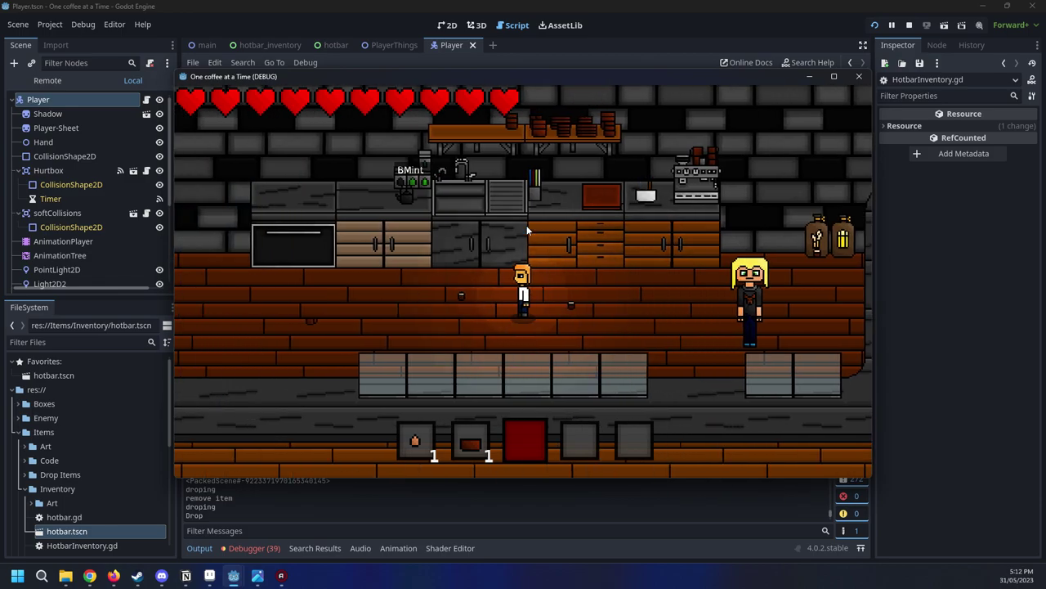
{"action": "key", "text": "d"}
{"action": "key", "text": "w"}
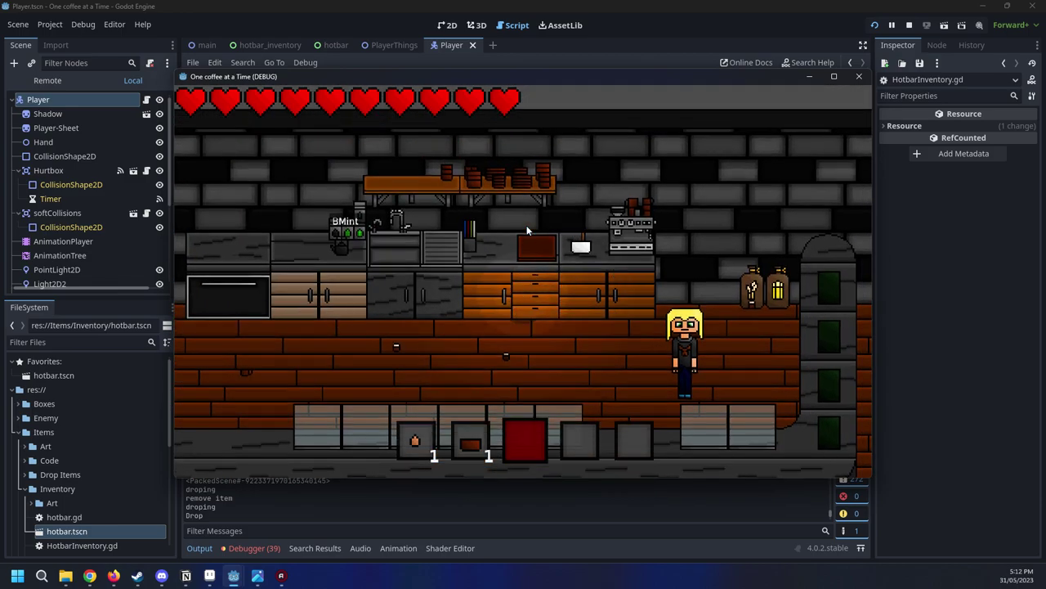
{"action": "key", "text": "e"}
{"action": "key", "text": "a"}
{"action": "key", "text": "a"}
{"action": "key", "text": "s"}
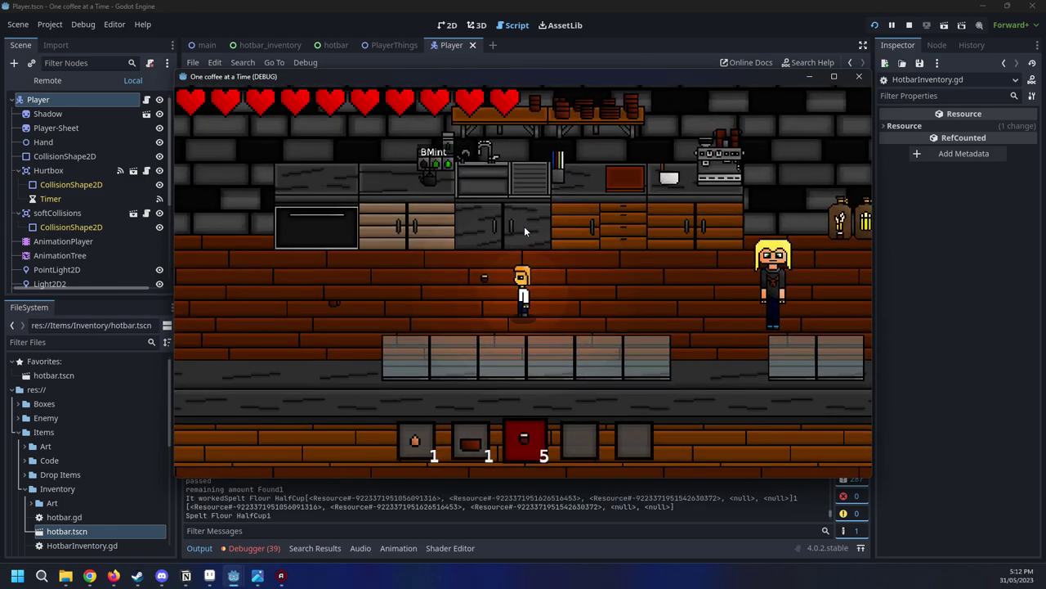
Walk past the other dropped flour stack and back to the drawers beside the mixing bowl
{"action": "key", "text": "a"}
{"action": "key", "text": "d"}
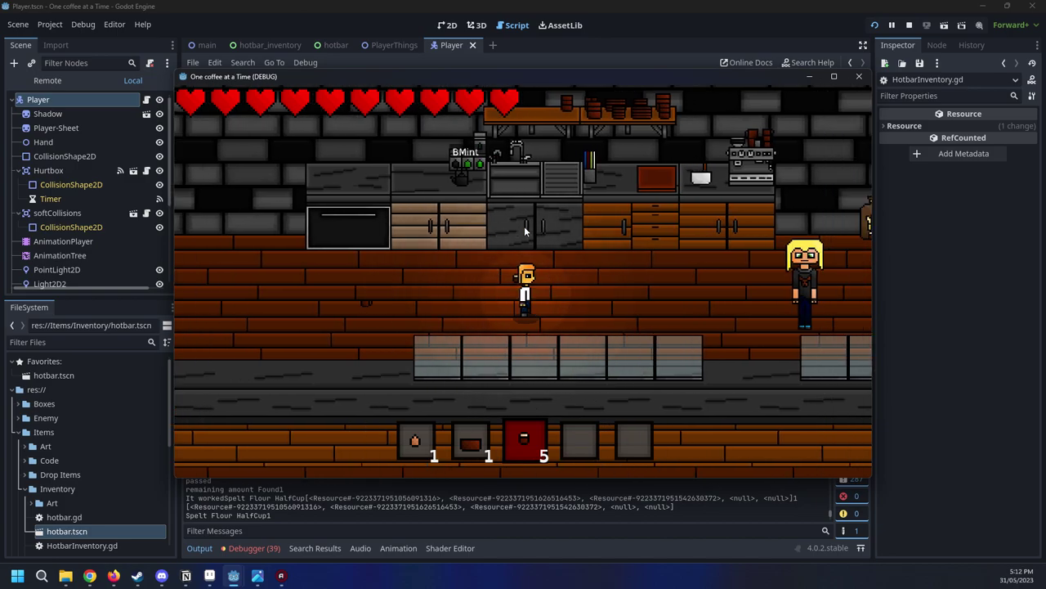
{"action": "key", "text": "a"}
{"action": "key", "text": "d"}
{"action": "key", "text": "w"}
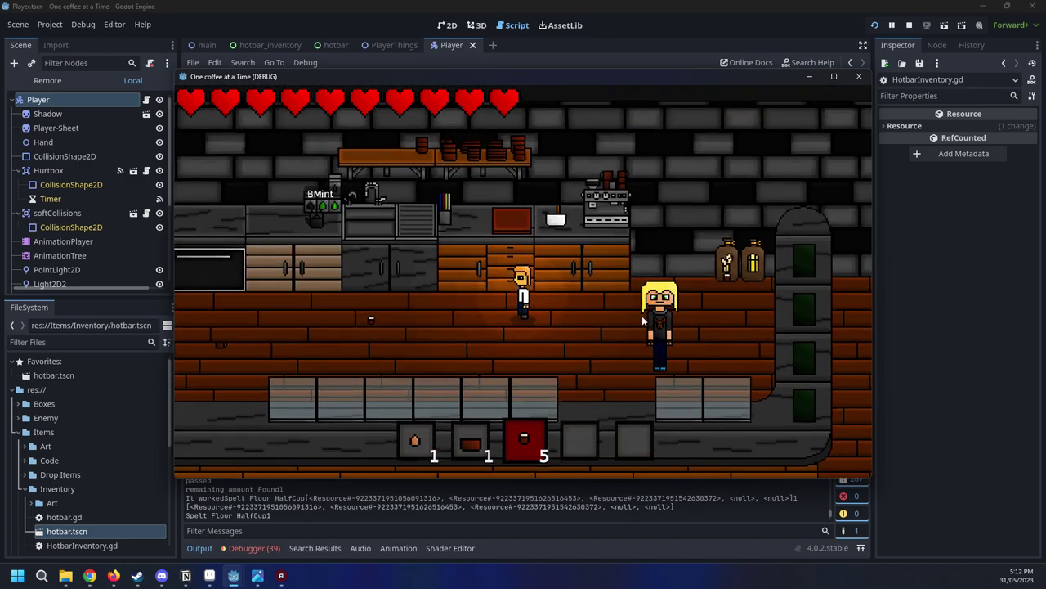
Pick up the second dropped stack of five Spelt Flour HalfCups into the fourth slot
{"action": "key", "text": "a"}
{"action": "key", "text": "s"}
{"action": "key", "text": "e"}
{"action": "key", "text": "a"}
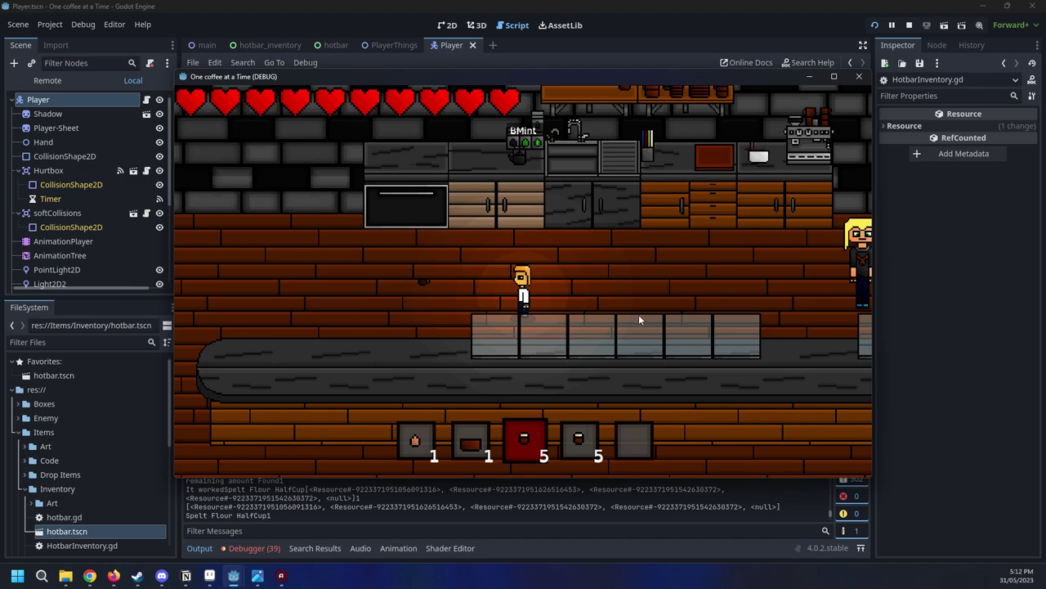
Try to drop the flour stack from the third slot, then collect the cups lying on the floor
{"action": "key", "text": "q"}
{"action": "key", "text": "d"}
{"action": "key", "text": "w"}
{"action": "key", "text": "a"}
{"action": "key", "text": "e"}
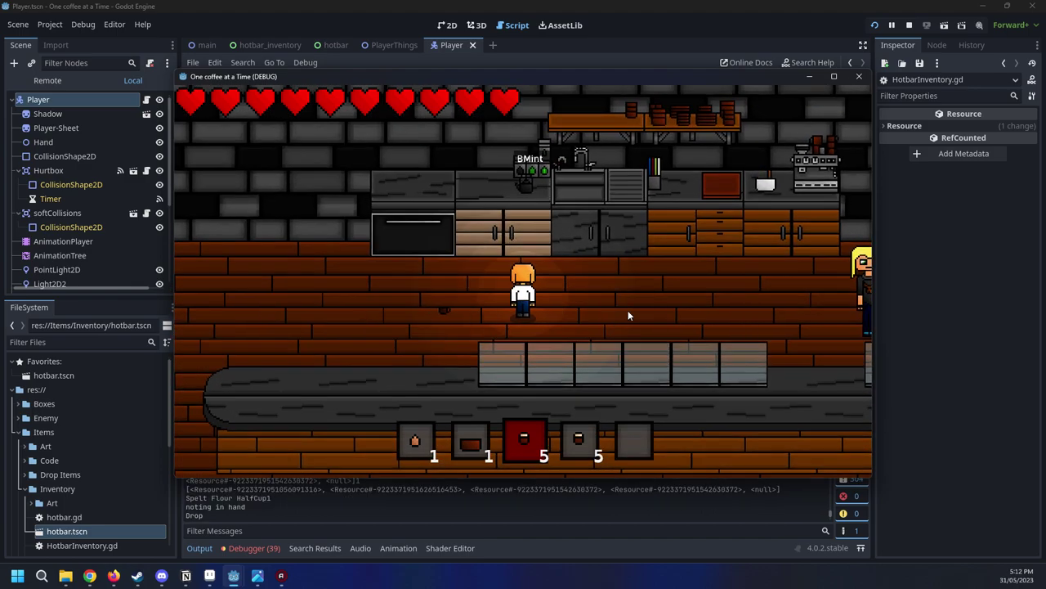
Reselect the two Spelt Flour HalfCup stacks and drop both from the third and fourth slots
{"action": "scroll", "coordinate": [628, 310], "scroll_direction": "down", "scroll_amount": 1}
{"action": "scroll", "coordinate": [628, 310], "scroll_direction": "up", "scroll_amount": 1}
{"action": "key", "text": "q"}
{"action": "key", "text": "d"}
{"action": "scroll", "coordinate": [626, 310], "scroll_direction": "down", "scroll_amount": 1}
{"action": "key", "text": "q"}
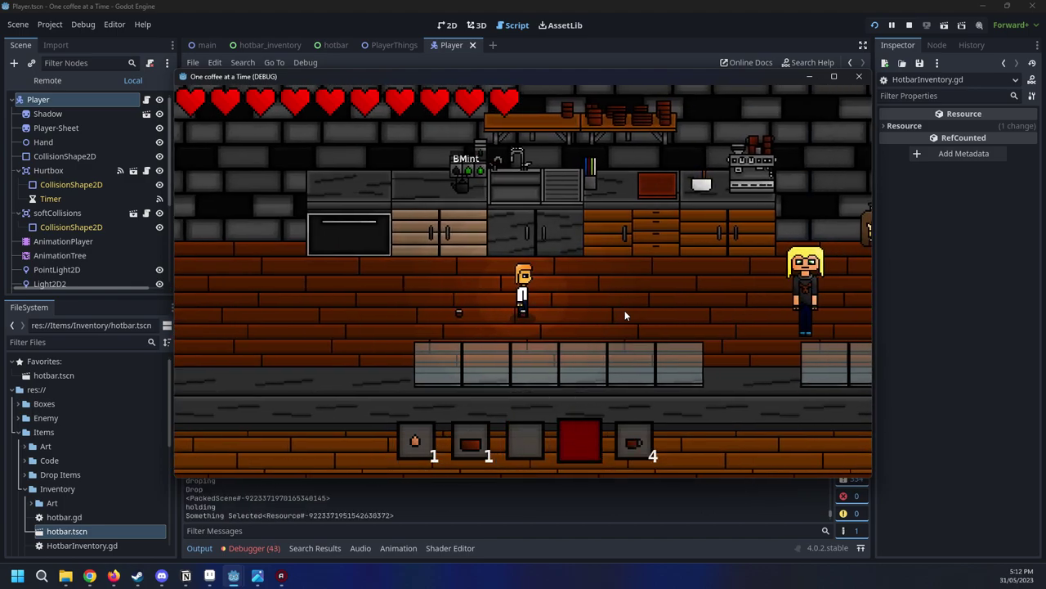
Drop the four cups from the fifth slot, and cycle the selection to the ForestChickenEgg in the first slot
{"action": "key", "text": "d"}
{"action": "scroll", "coordinate": [625, 310], "scroll_direction": "down", "scroll_amount": 1}
{"action": "key", "text": "q"}
{"action": "key", "text": "a"}
{"action": "scroll", "coordinate": [613, 315], "scroll_direction": "down", "scroll_amount": 1}
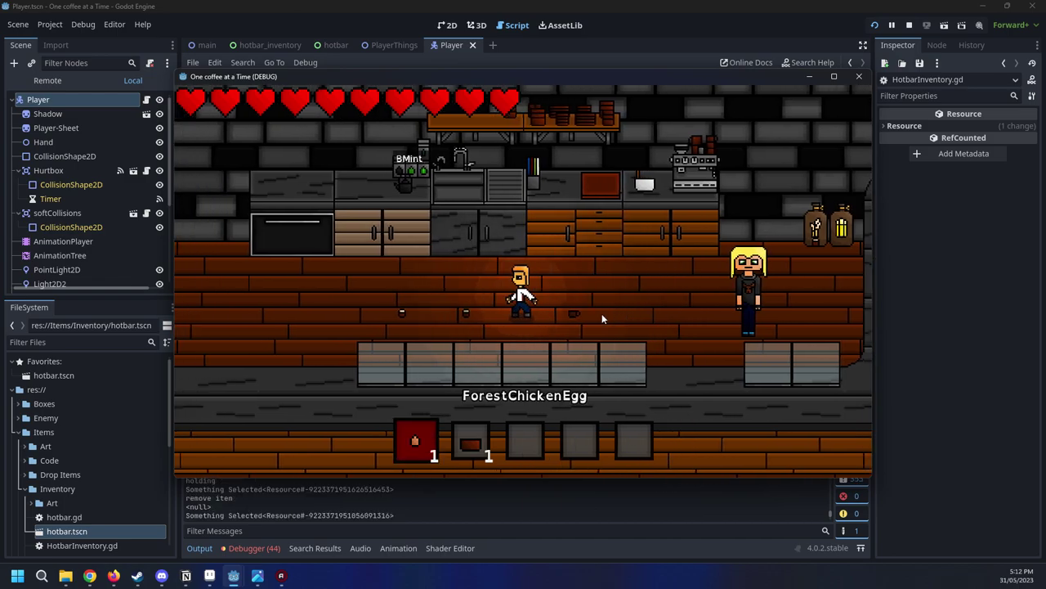
Drop the brown item from the second slot and the ForestChickenEgg from the first slot to empty the hotbar
{"action": "scroll", "coordinate": [602, 316], "scroll_direction": "down", "scroll_amount": 1}
{"action": "key", "text": "q"}
{"action": "scroll", "coordinate": [594, 314], "scroll_direction": "up", "scroll_amount": 1}
{"action": "key", "text": "q"}
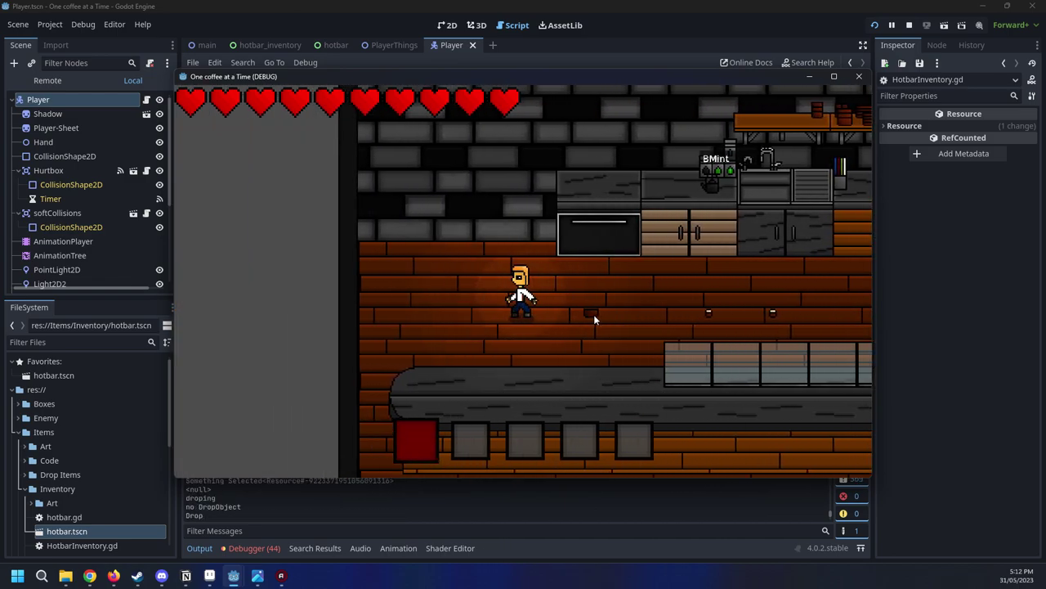
Walk the character past the dropped items, then around to the wall area beside the oven
{"action": "key", "text": "d"}
{"action": "key", "text": "d"}
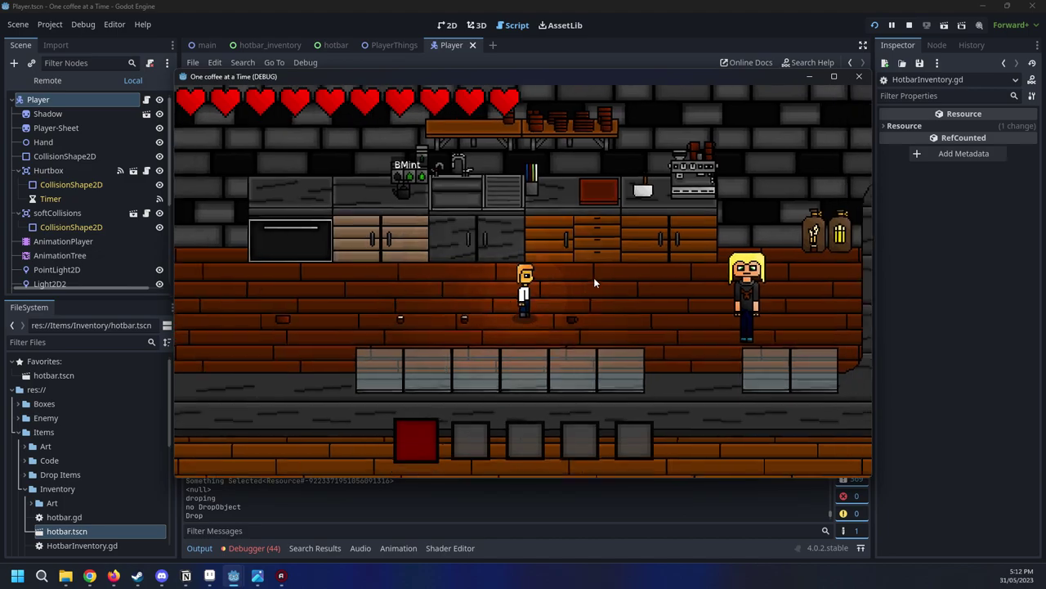
{"action": "key", "text": "a"}
{"action": "key", "text": "w"}
{"action": "key", "text": "a"}
{"action": "key", "text": "w"}
{"action": "key", "text": "d"}
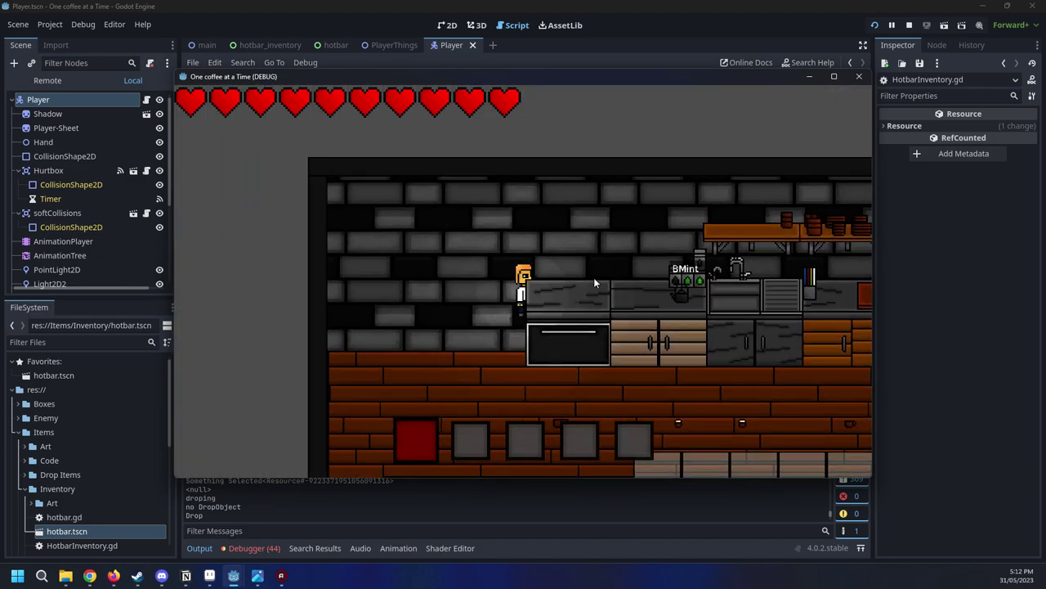
Walk the character back from the oven to the cabinets near the mixing bowl
{"action": "key", "text": "s"}
{"action": "key", "text": "d"}
{"action": "key", "text": "s"}
{"action": "key", "text": "d"}
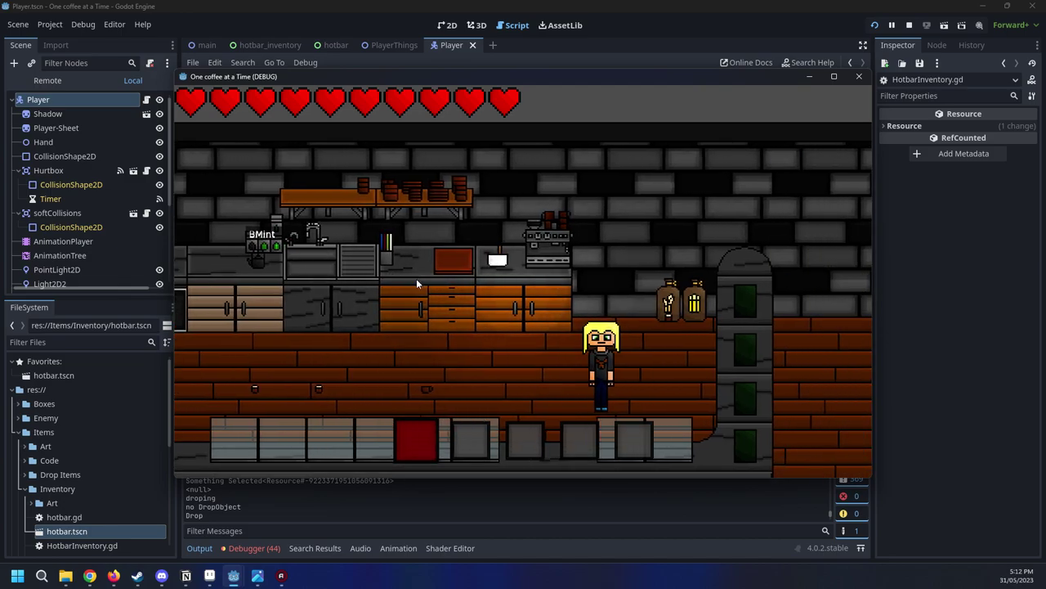
Walk the character up onto the back wall and along it above the coffee machine
{"action": "key", "text": "d"}
{"action": "key", "text": "a"}
{"action": "key", "text": "w"}
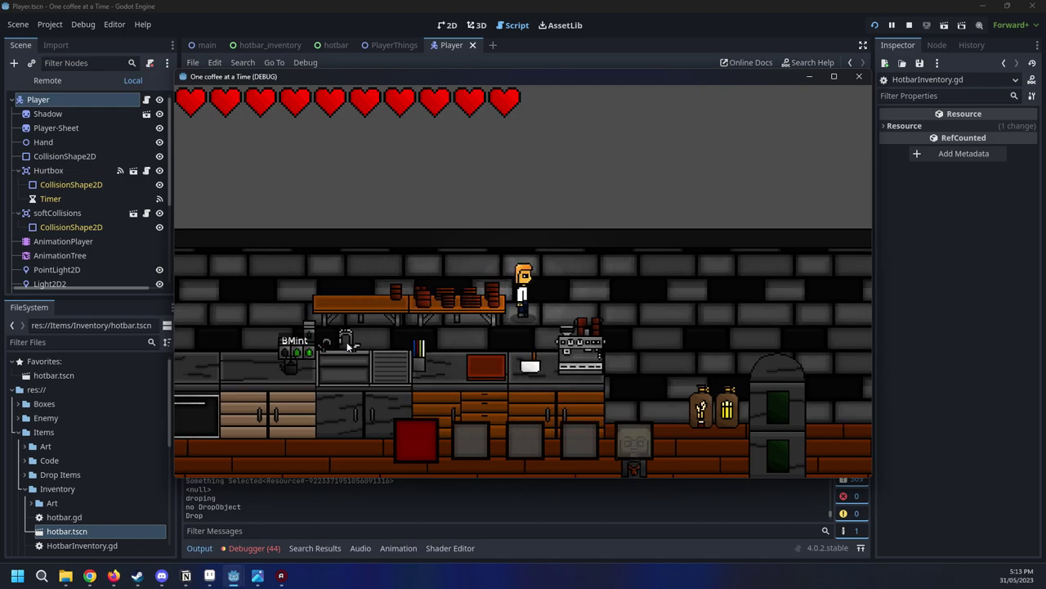
{"action": "key", "text": "d"}
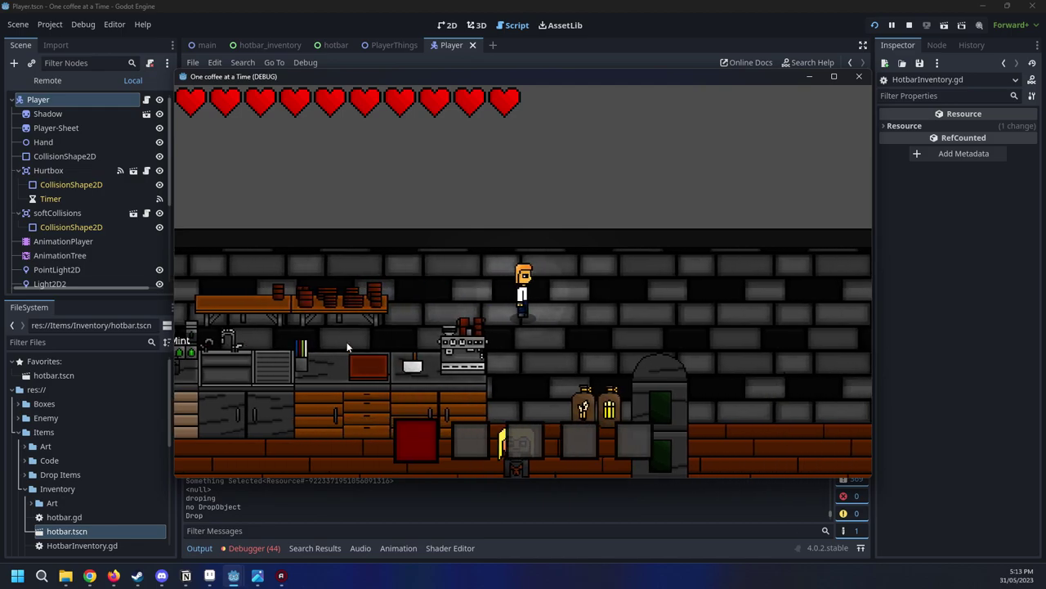
{"action": "key", "text": "a"}
{"action": "key", "text": "d"}
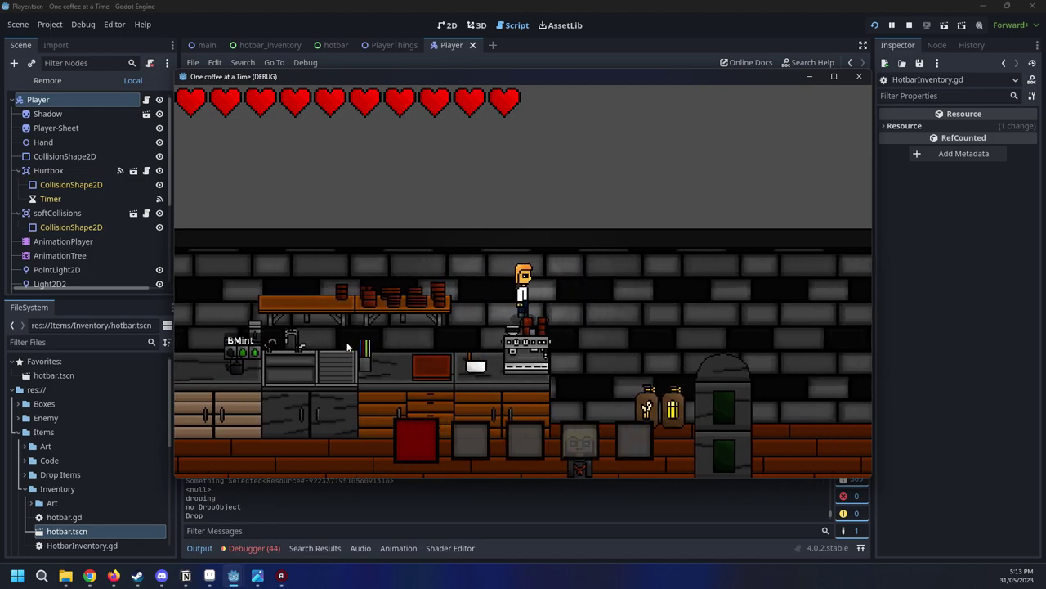
Walk down to the coffee machine and collect two Cap Coffee Cups into the first slot
{"action": "key", "text": "s"}
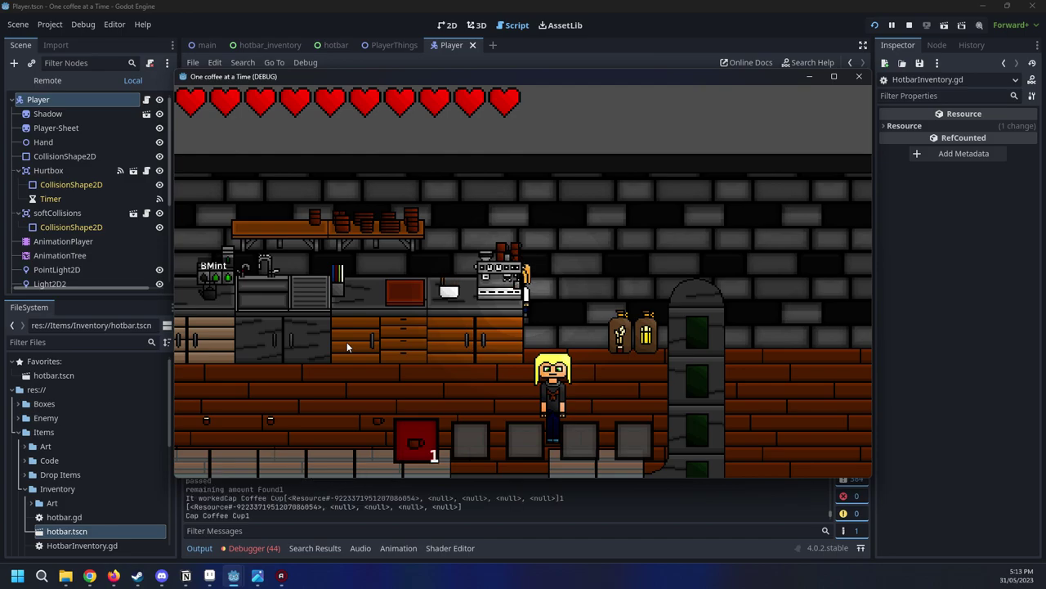
{"action": "key", "text": "d"}
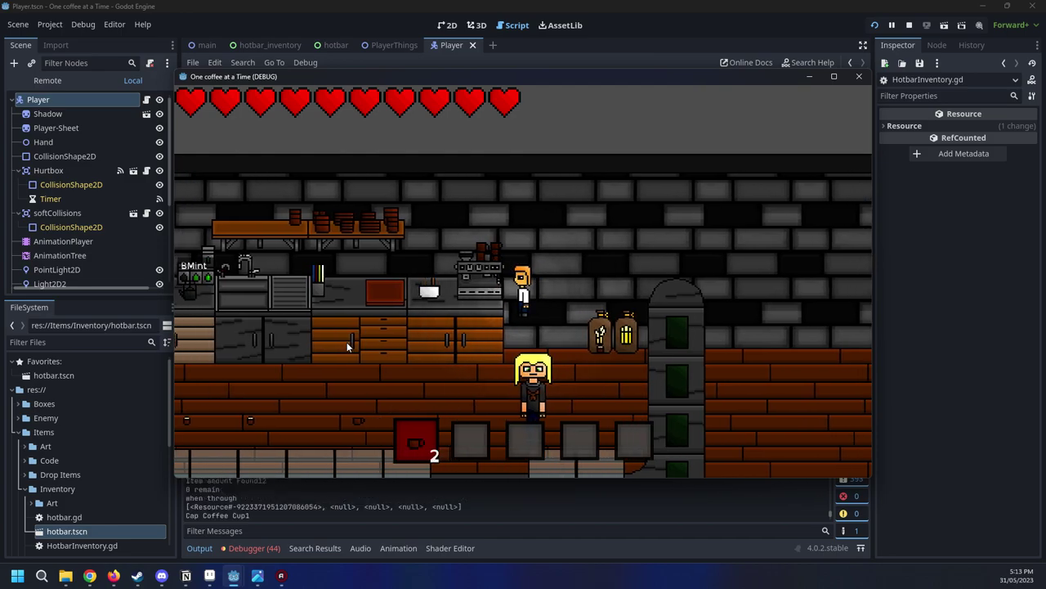
{"action": "key", "text": "d"}
Switch away from the Cap Coffee Cups and reselect them while walking down to the glass display counter
{"action": "scroll", "coordinate": [346, 346], "scroll_direction": "down", "scroll_amount": 1}
{"action": "scroll", "coordinate": [345, 345], "scroll_direction": "up", "scroll_amount": 1}
{"action": "key", "text": "a"}
{"action": "key", "text": "s"}
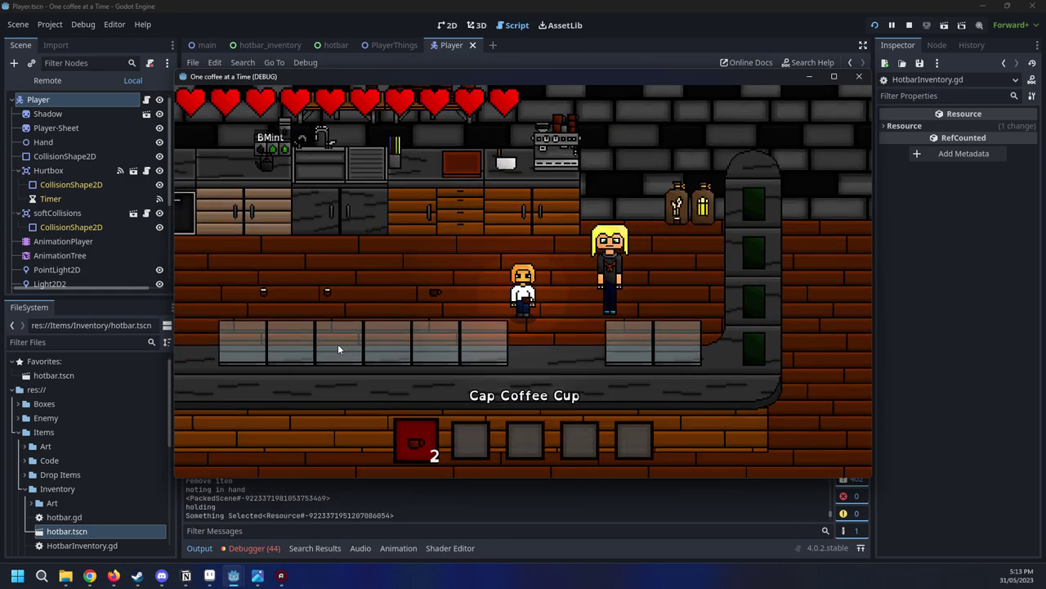
Carry the Cap Coffee Cups around the blonde character and back to the drawers near the mixing bowl
{"action": "key", "text": "w"}
{"action": "key", "text": "d"}
{"action": "key", "text": "s"}
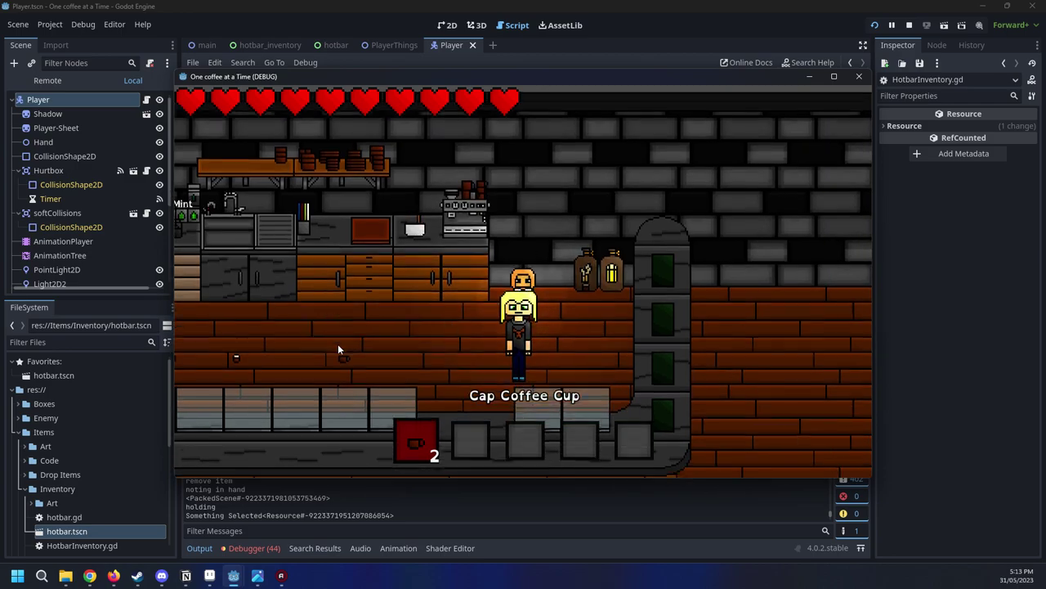
{"action": "key", "text": "s"}
{"action": "key", "text": "a"}
{"action": "key", "text": "d"}
{"action": "key", "text": "w"}
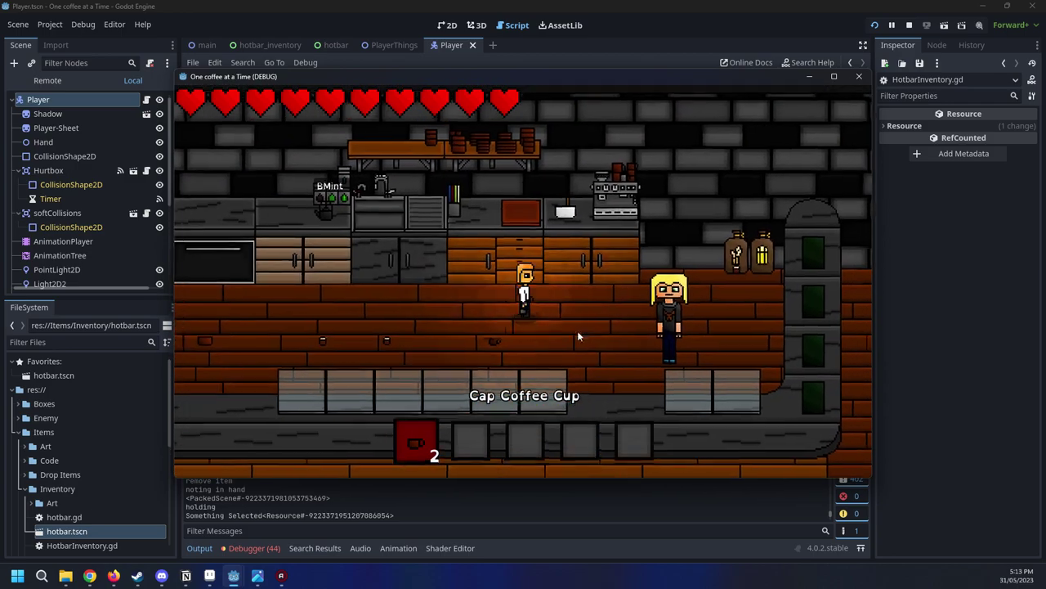
Reselect the Cap Coffee Cup slot while walking toward the dropped cups on the floor
{"action": "key", "text": "d"}
{"action": "key", "text": "a"}
{"action": "scroll", "coordinate": [583, 336], "scroll_direction": "down", "scroll_amount": 1}
{"action": "scroll", "coordinate": [584, 336], "scroll_direction": "up", "scroll_amount": 1}
{"action": "key", "text": "s"}
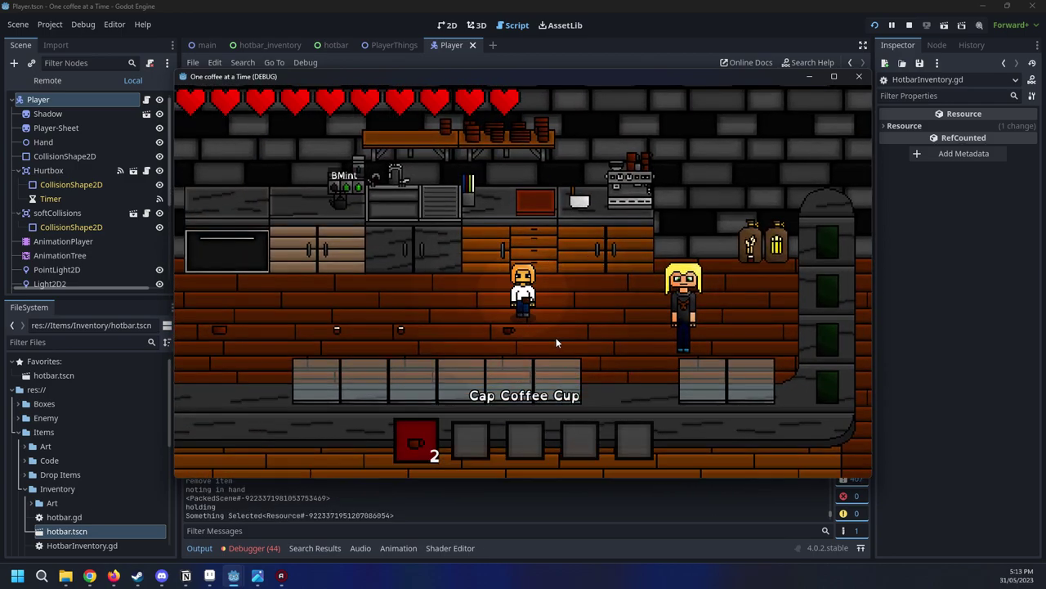
Pick up the four dropped cups into the second slot, and switch between them and the Cap Coffee Cups
{"action": "key", "text": "e"}
{"action": "key", "text": "a"}
{"action": "scroll", "coordinate": [555, 342], "scroll_direction": "down", "scroll_amount": 1}
{"action": "key", "text": "d"}
{"action": "key", "text": "a"}
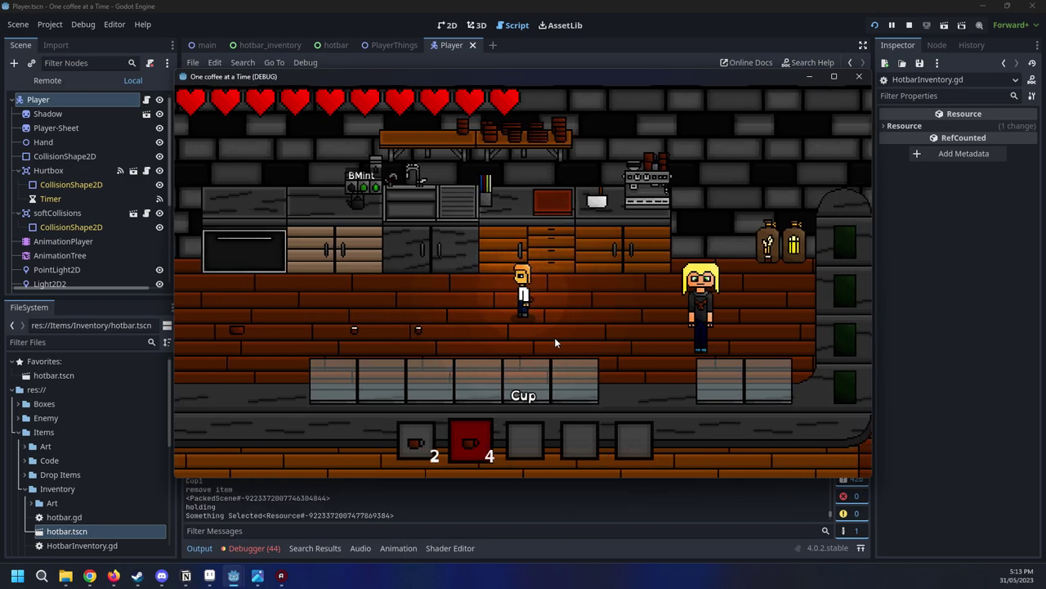
{"action": "scroll", "coordinate": [550, 337], "scroll_direction": "up", "scroll_amount": 1}
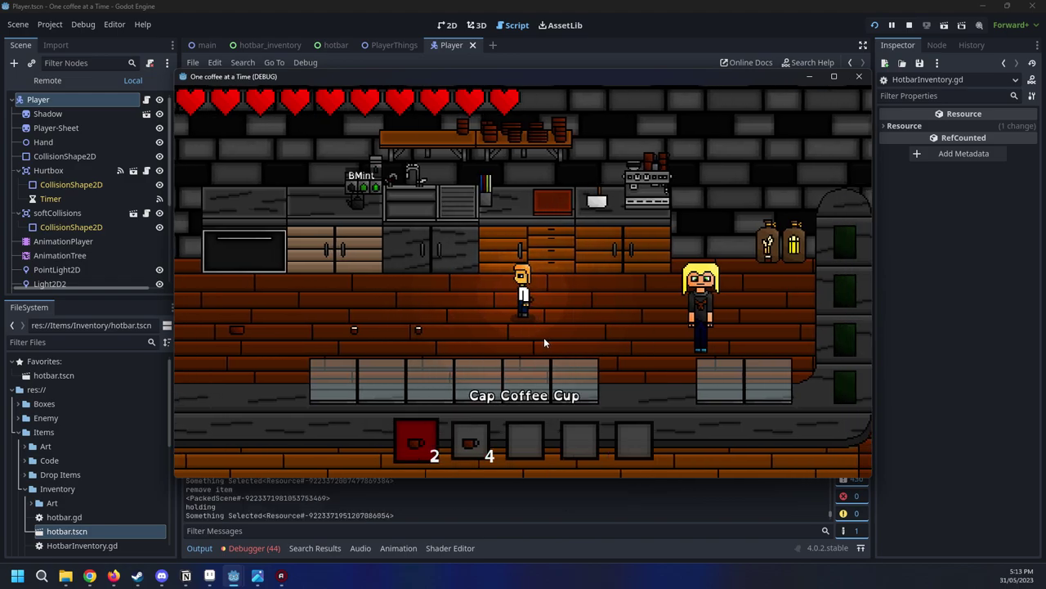
Walk near the counter with the Cap Coffee Cups, then select the four cups in the second slot and drop them
{"action": "key", "text": "a"}
{"action": "key", "text": "d"}
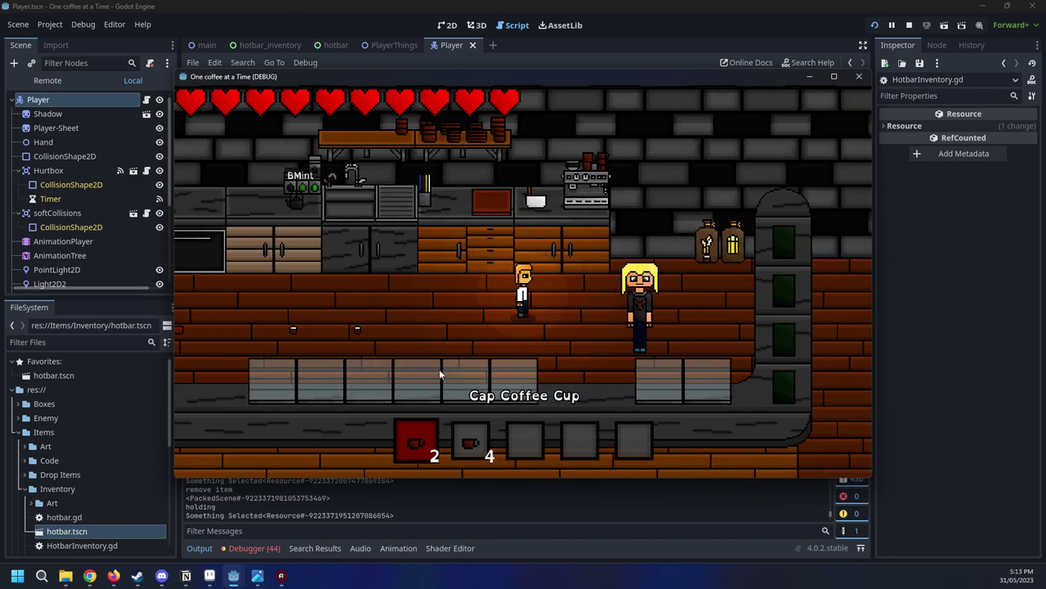
{"action": "key", "text": "a"}
{"action": "scroll", "coordinate": [439, 373], "scroll_direction": "down", "scroll_amount": 1}
{"action": "key", "text": "s"}
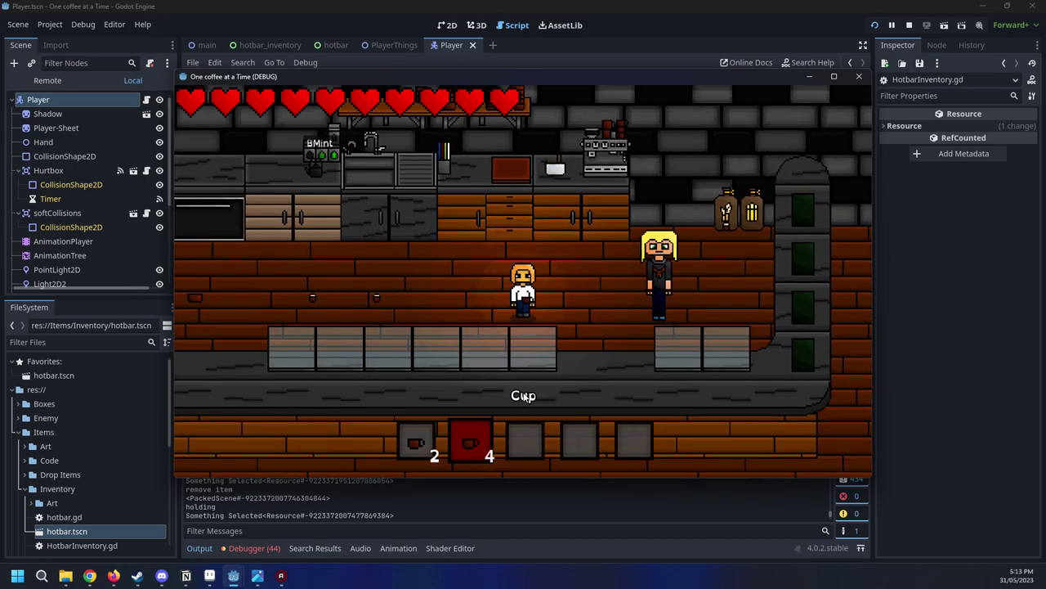
{"action": "key", "text": "w"}
{"action": "key", "text": "s"}
{"action": "key", "text": "q"}
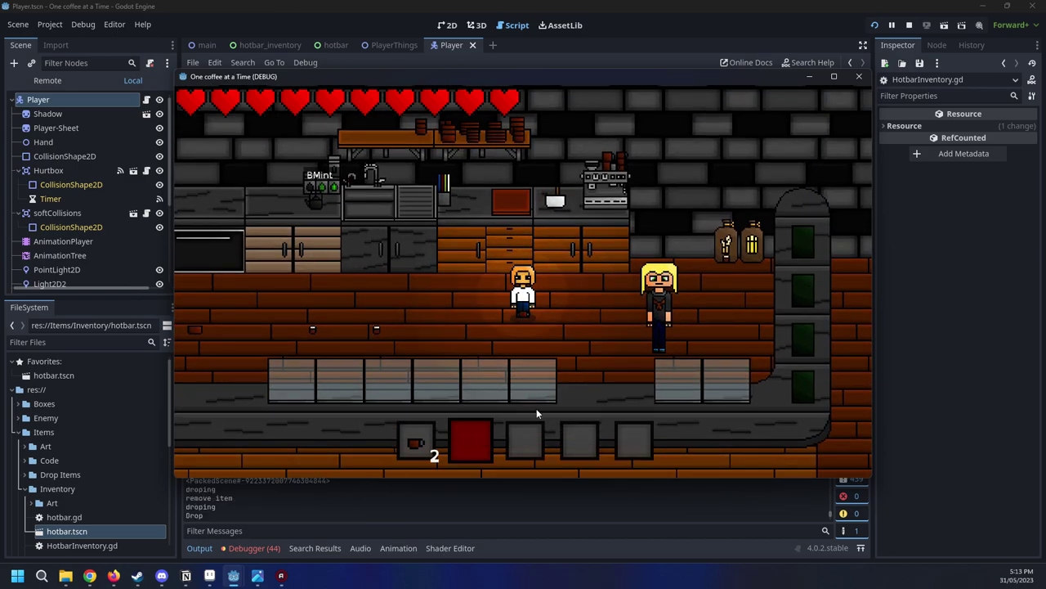
Select the Cap Coffee Cups in the first slot and carry them to the coffee machine
{"action": "key", "text": "a"}
{"action": "scroll", "coordinate": [439, 428], "scroll_direction": "up", "scroll_amount": 1}
{"action": "key", "text": "d"}
{"action": "key", "text": "d"}
{"action": "key", "text": "w"}
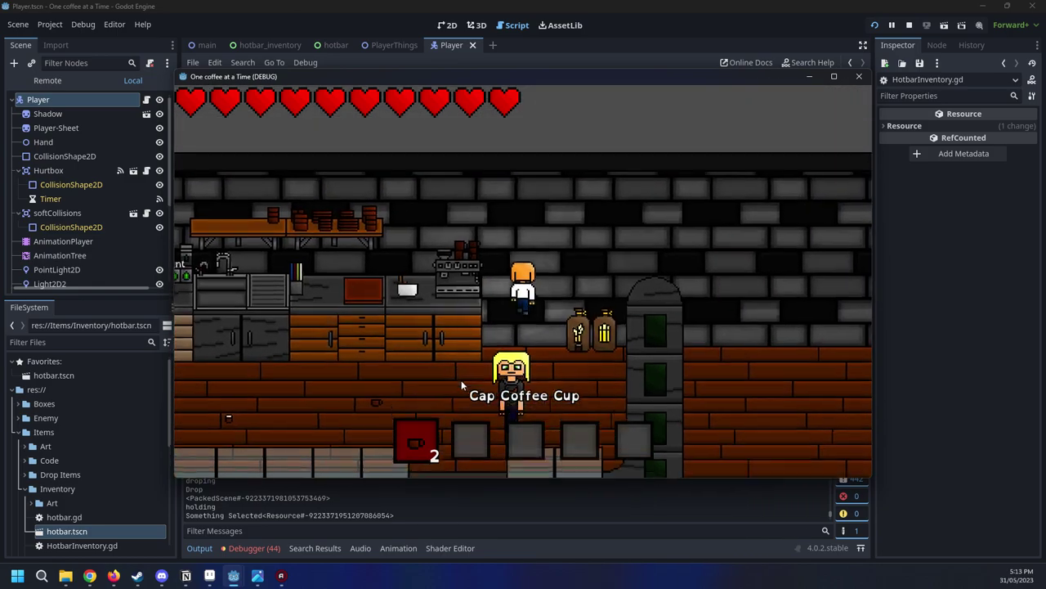
Return to the dropped flour, pick up five Spelt Flour HalfCups into the second slot and select them
{"action": "key", "text": "s"}
{"action": "key", "text": "a"}
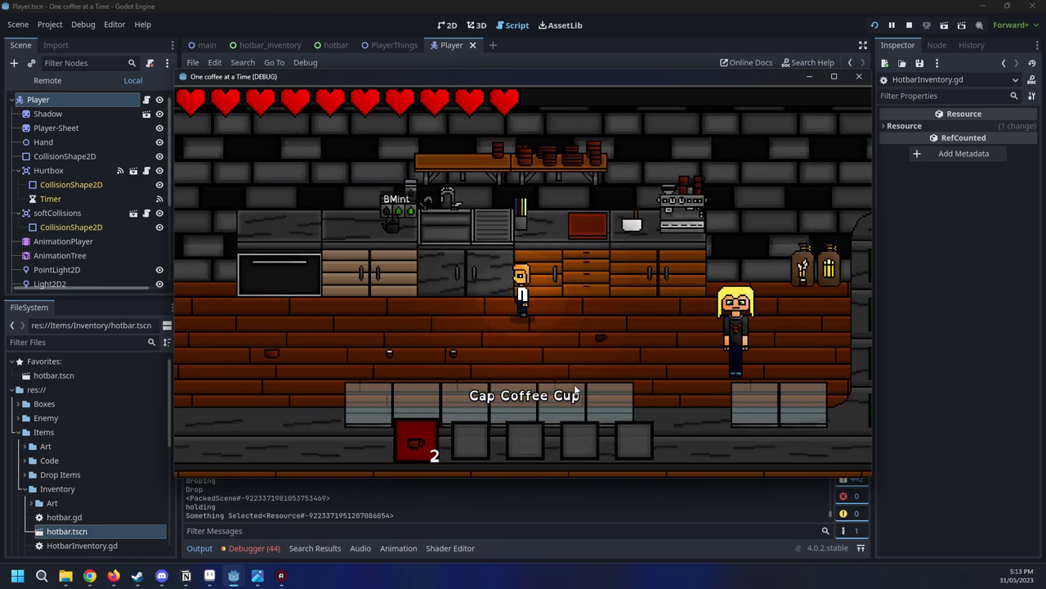
{"action": "key", "text": "s"}
{"action": "scroll", "coordinate": [576, 392], "scroll_direction": "down", "scroll_amount": 1}
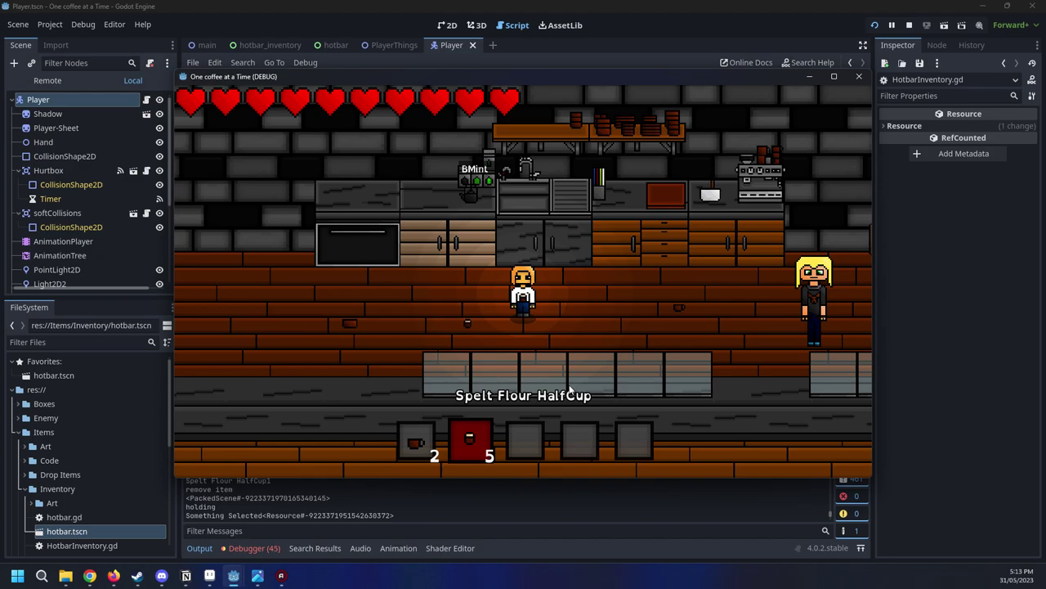
Drop the five Spelt Flour HalfCups from the second slot, then try dropping again with the slot empty
{"action": "key", "text": "d"}
{"action": "key", "text": "q"}
{"action": "key", "text": "a"}
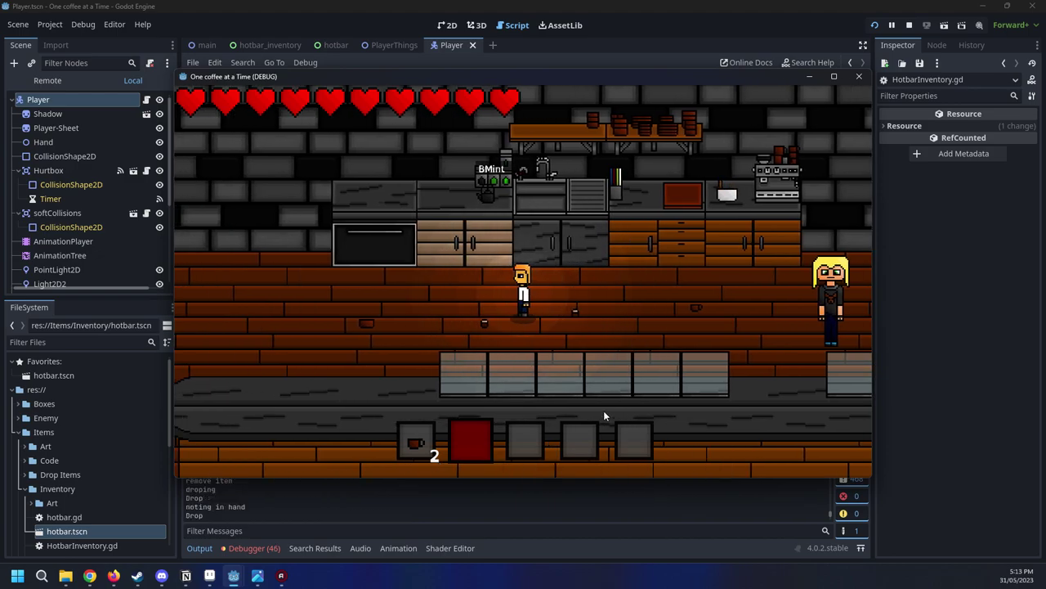
{"action": "key", "text": "a"}
{"action": "key", "text": "q"}
{"action": "key", "text": "d"}
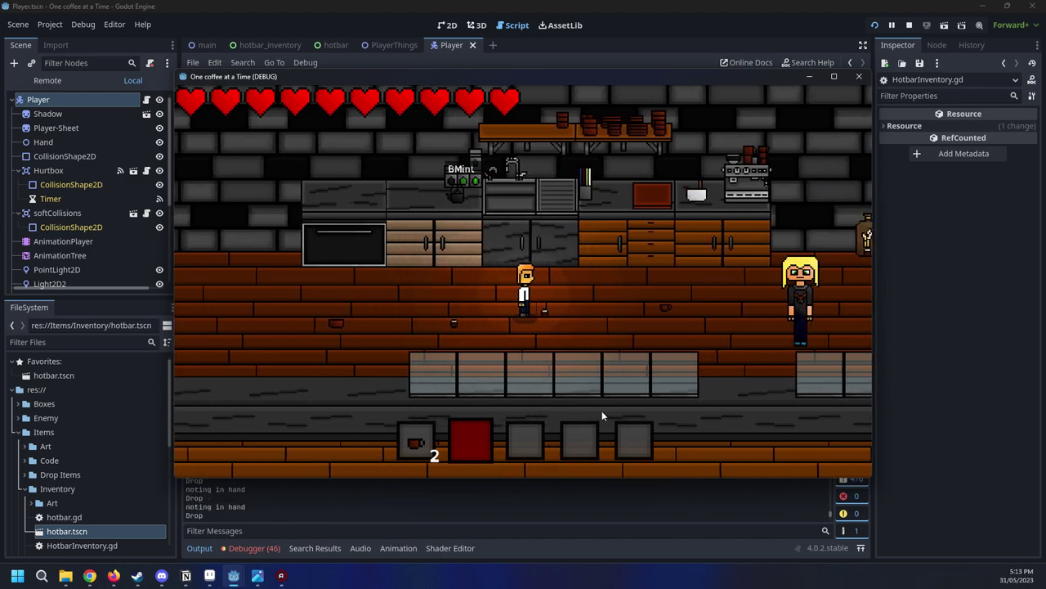
Select the third slot and walk across the kitchen to pick up the empty tea pot into the second slot
{"action": "scroll", "coordinate": [602, 415], "scroll_direction": "down", "scroll_amount": 1}
{"action": "key", "text": "a"}
{"action": "key", "text": "a"}
{"action": "key", "text": "s"}
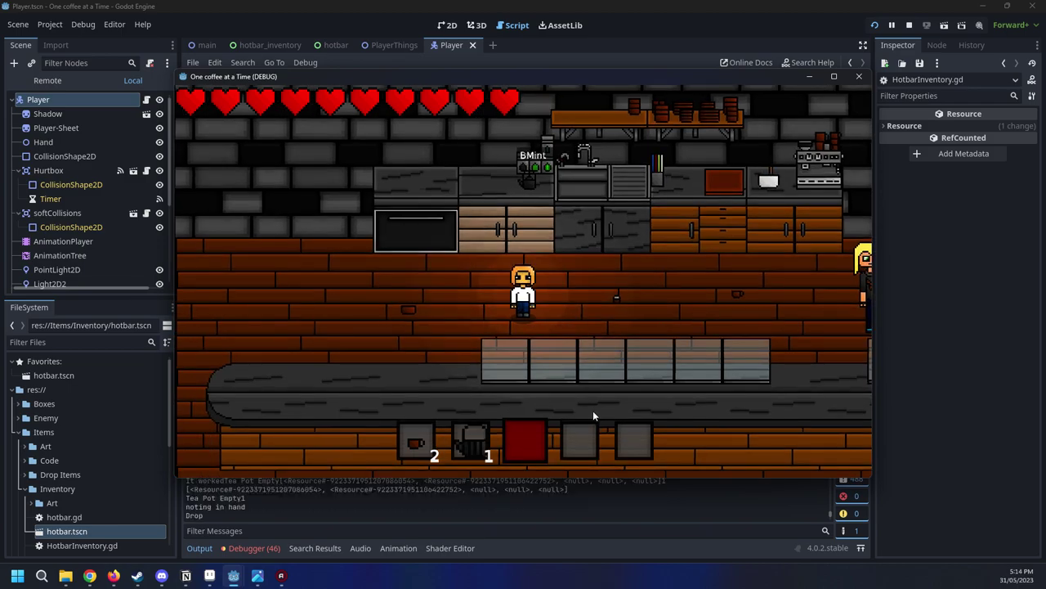
Select the tea pot in the second slot, carry it towards the oven and drop it there
{"action": "scroll", "coordinate": [593, 416], "scroll_direction": "up", "scroll_amount": 1}
{"action": "key", "text": "d"}
{"action": "key", "text": "a"}
{"action": "key", "text": "w"}
{"action": "key", "text": "q"}
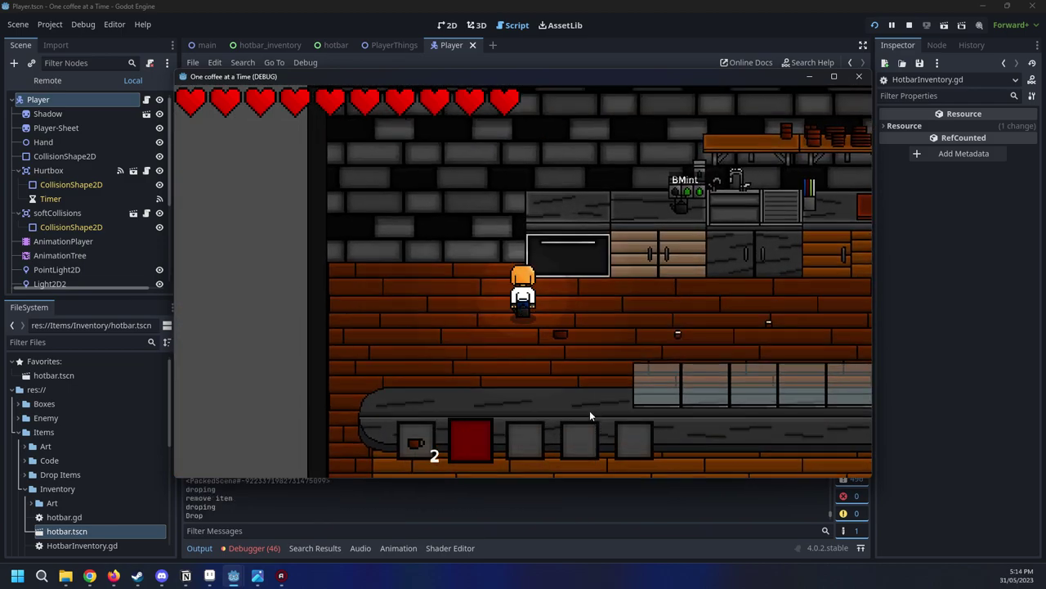
Return to the dropped flour and collect two stacks of five Spelt Flour HalfCups into the second and third slots
{"action": "key", "text": "d"}
{"action": "key", "text": "s"}
{"action": "key", "text": "e"}
{"action": "key", "text": "d"}
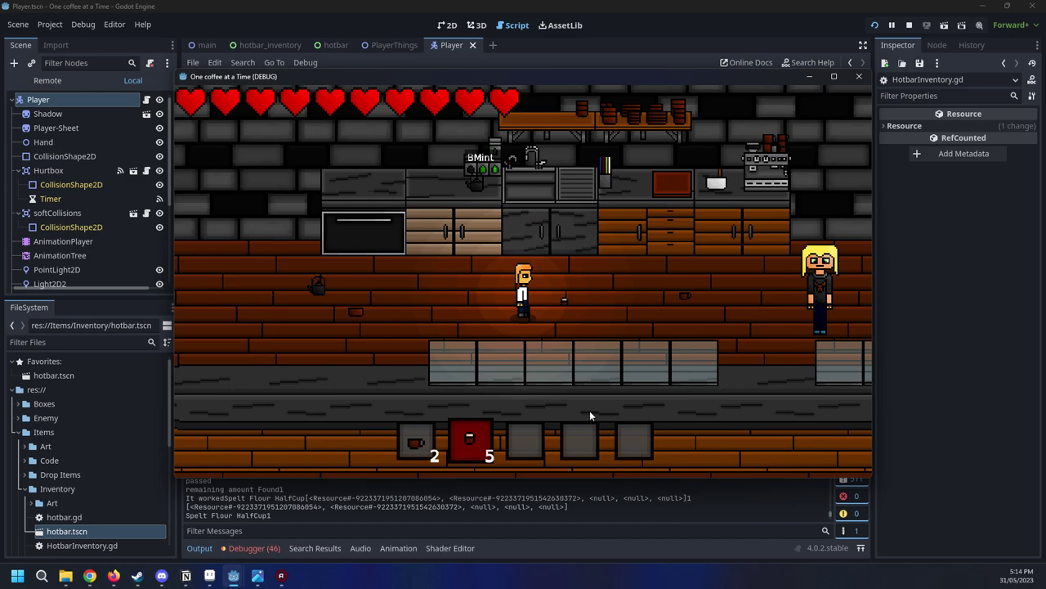
{"action": "key", "text": "e"}
{"action": "key", "text": "d"}
{"action": "key", "text": "a"}
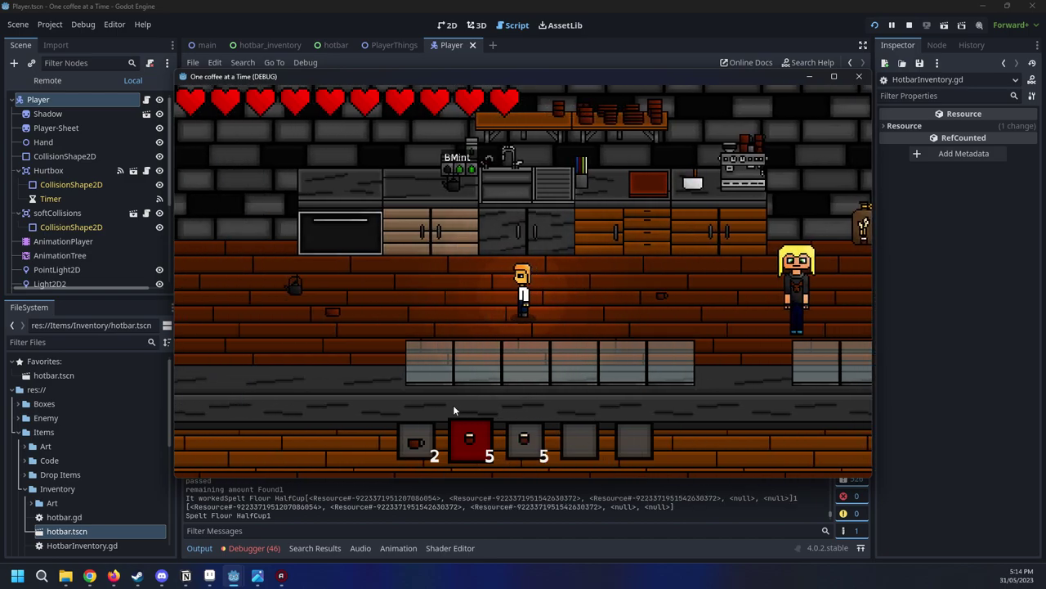
Select the five Spelt Flour HalfCups in the third slot, drop them and walk around the dropped flour
{"action": "scroll", "coordinate": [500, 407], "scroll_direction": "down", "scroll_amount": 2}
{"action": "scroll", "coordinate": [484, 417], "scroll_direction": "up", "scroll_amount": 1}
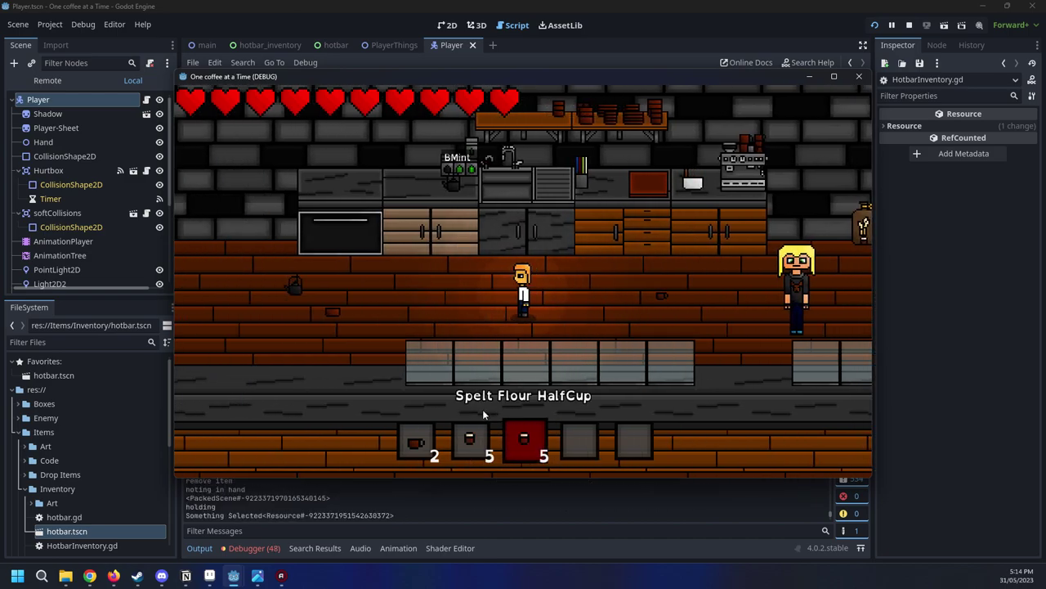
{"action": "key", "text": "q"}
{"action": "key", "text": "a"}
{"action": "key", "text": "d"}
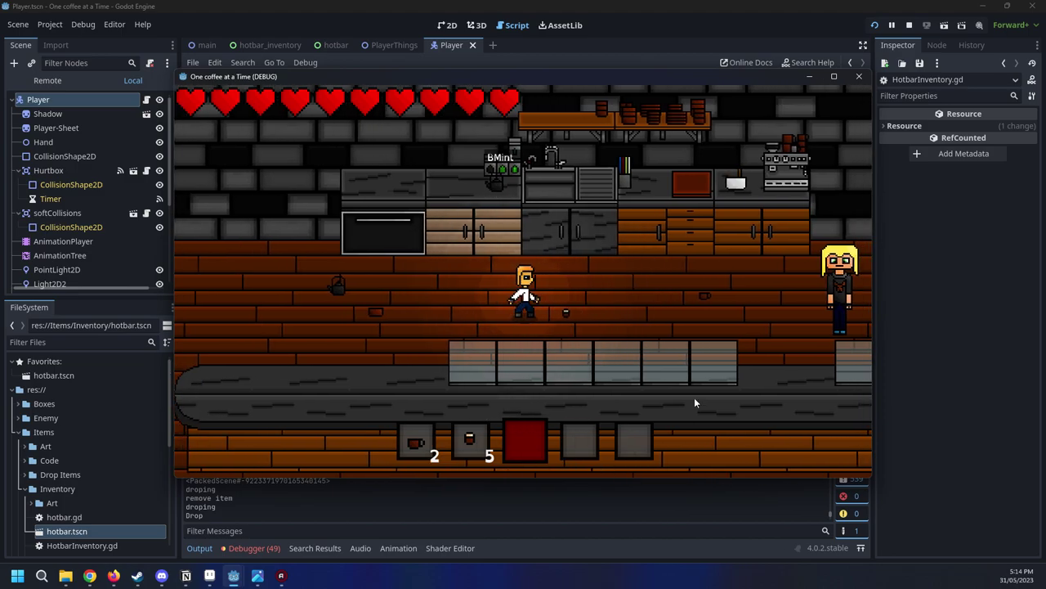
{"action": "key", "text": "a"}
{"action": "key", "text": "d"}
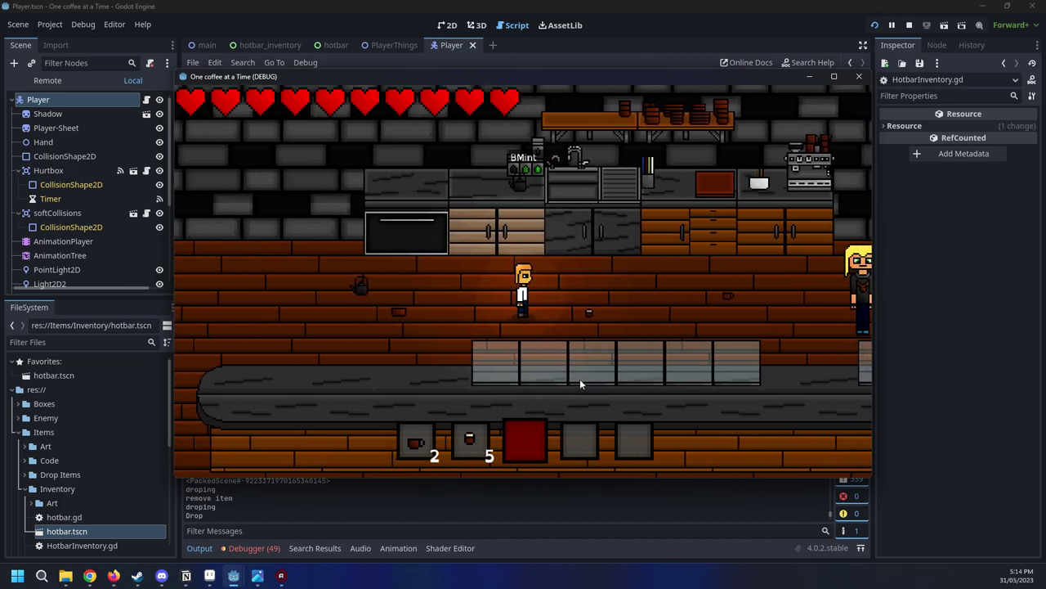
{"action": "key", "text": "w"}
Examine the item and selectedSlot variables in the HotbarInventory script, then return to the running game
{"action": "left_click", "coordinate": [542, 500]}
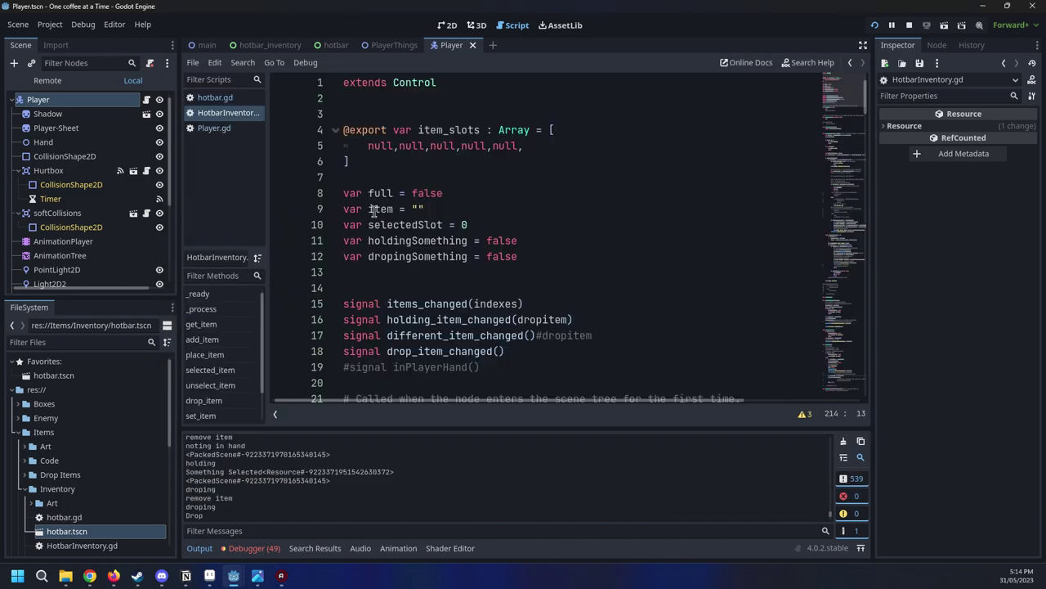
{"action": "left_click_drag", "start_coordinate": [475, 231], "coordinate": [301, 224]}
{"action": "left_click", "coordinate": [406, 210]}
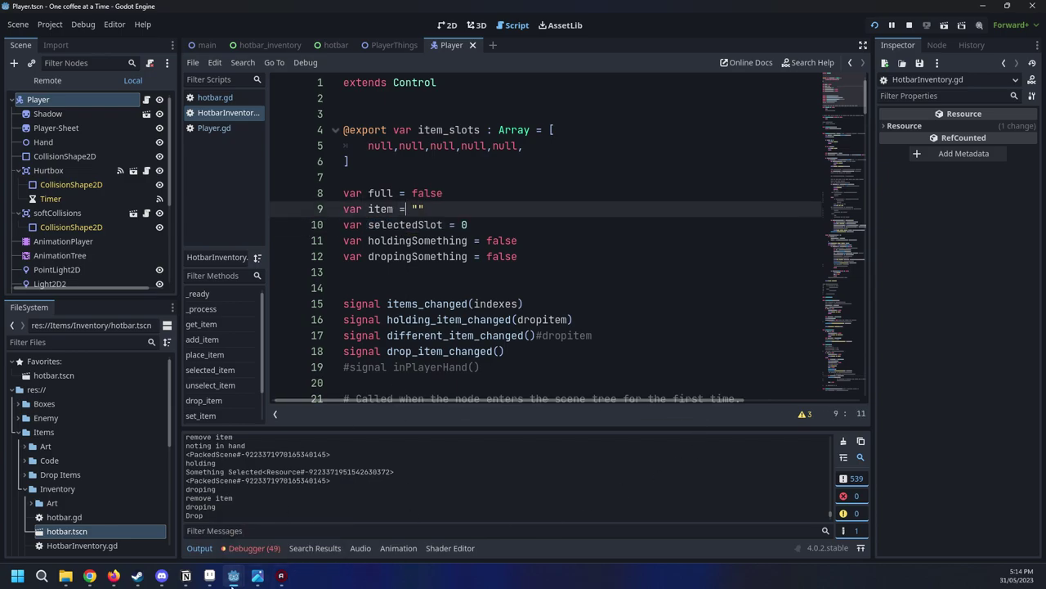
{"action": "mouse_move", "coordinate": [233, 575]}
{"action": "left_click", "coordinate": [357, 523]}
{"action": "key", "text": "s"}
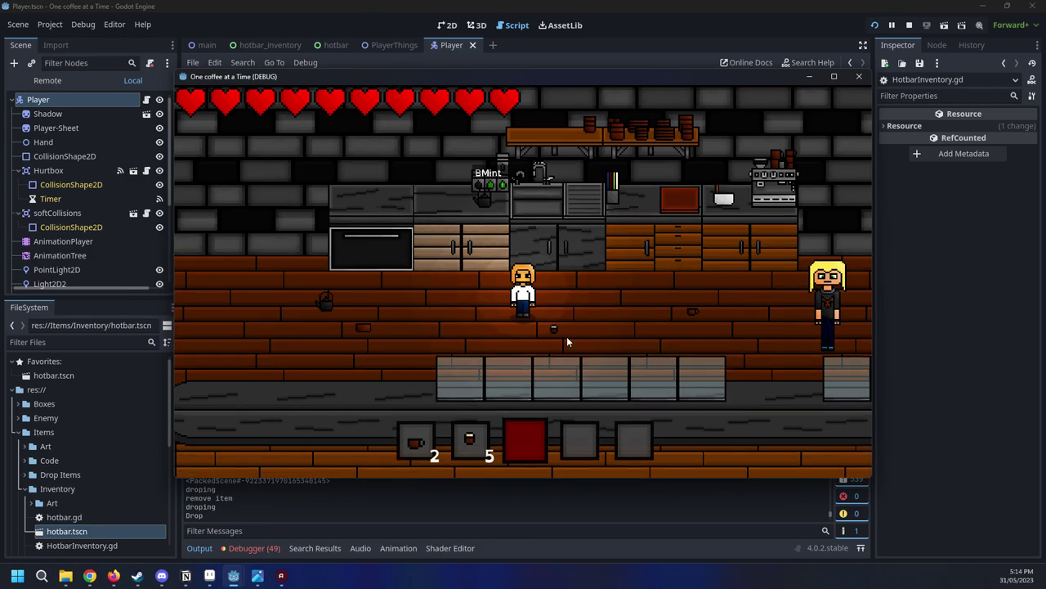
Switch to a neighbouring slot and back to the empty third slot, then try dropping from it while walking near the flour
{"action": "key", "text": "d"}
{"action": "scroll", "coordinate": [523, 366], "scroll_direction": "up", "scroll_amount": 1}
{"action": "scroll", "coordinate": [523, 365], "scroll_direction": "down", "scroll_amount": 1}
{"action": "key", "text": "d"}
{"action": "key", "text": "a"}
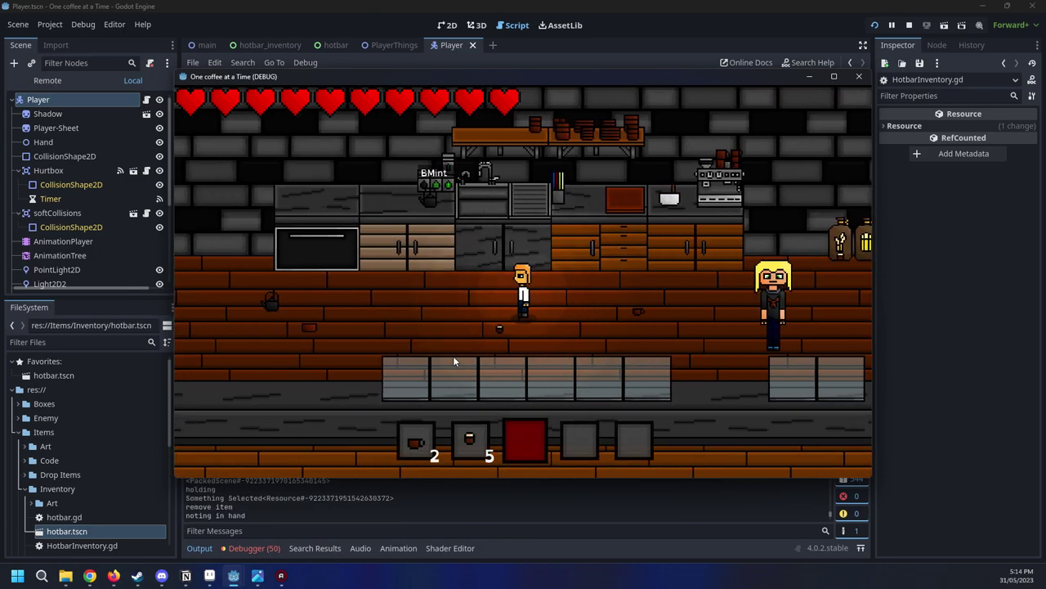
{"action": "key", "text": "a"}
{"action": "key", "text": "q"}
{"action": "key", "text": "s"}
{"action": "key", "text": "q"}
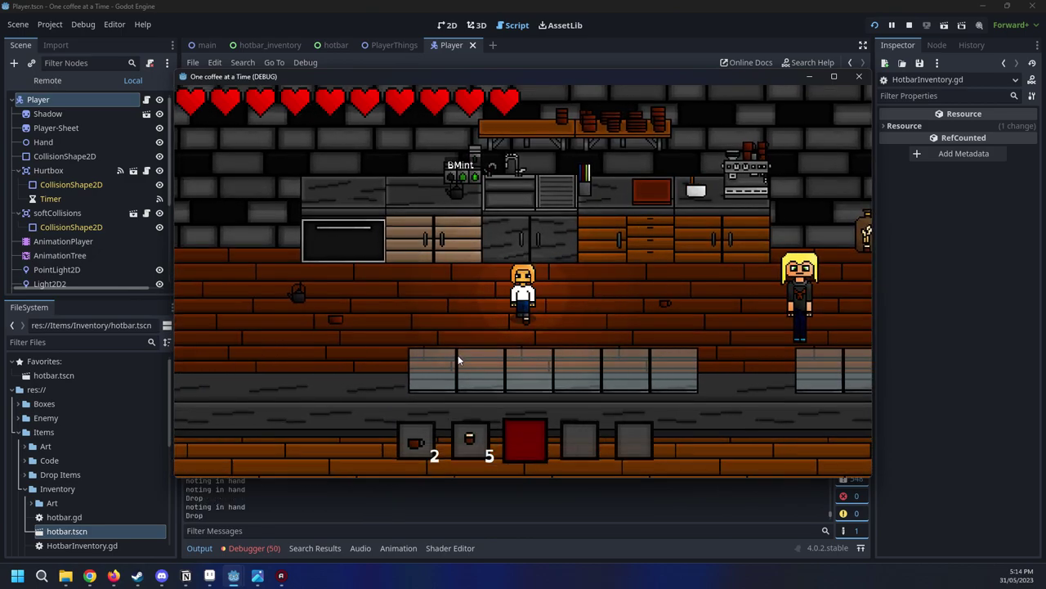
{"action": "key", "text": "a"}
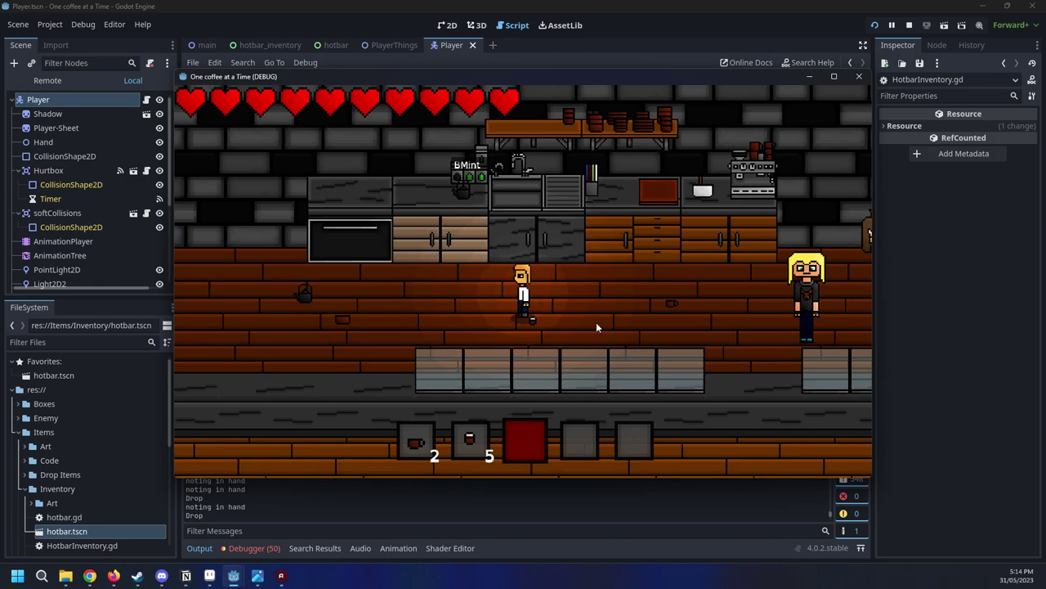
Select the Spelt Flour HalfCups in the second slot, then reselect the empty third slot and walk away from the dropped flour
{"action": "scroll", "coordinate": [551, 313], "scroll_direction": "down", "scroll_amount": 1}
{"action": "scroll", "coordinate": [549, 312], "scroll_direction": "up", "scroll_amount": 2}
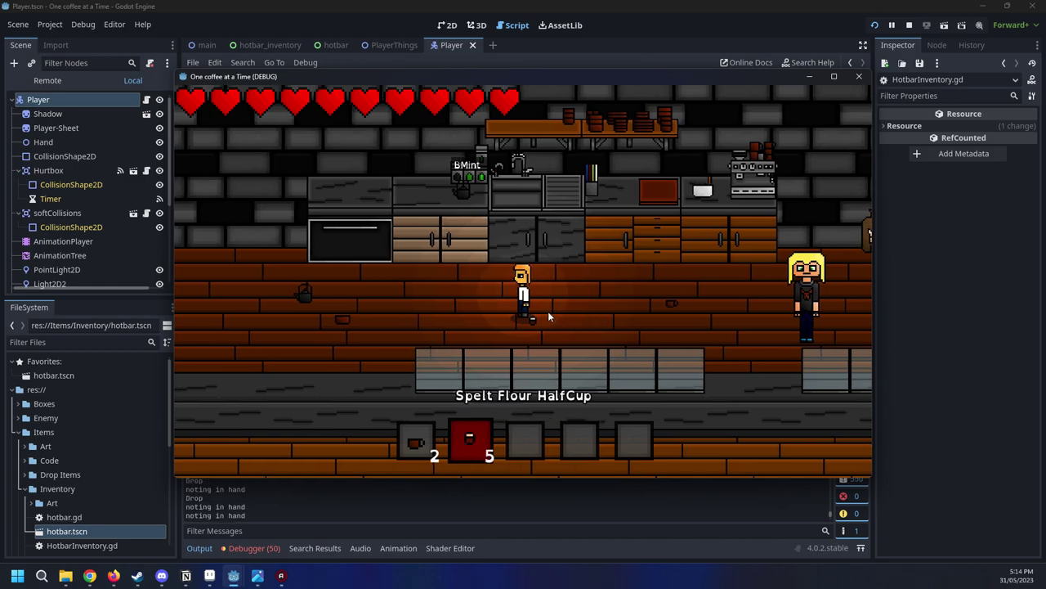
{"action": "key", "text": "a"}
{"action": "key", "text": "d"}
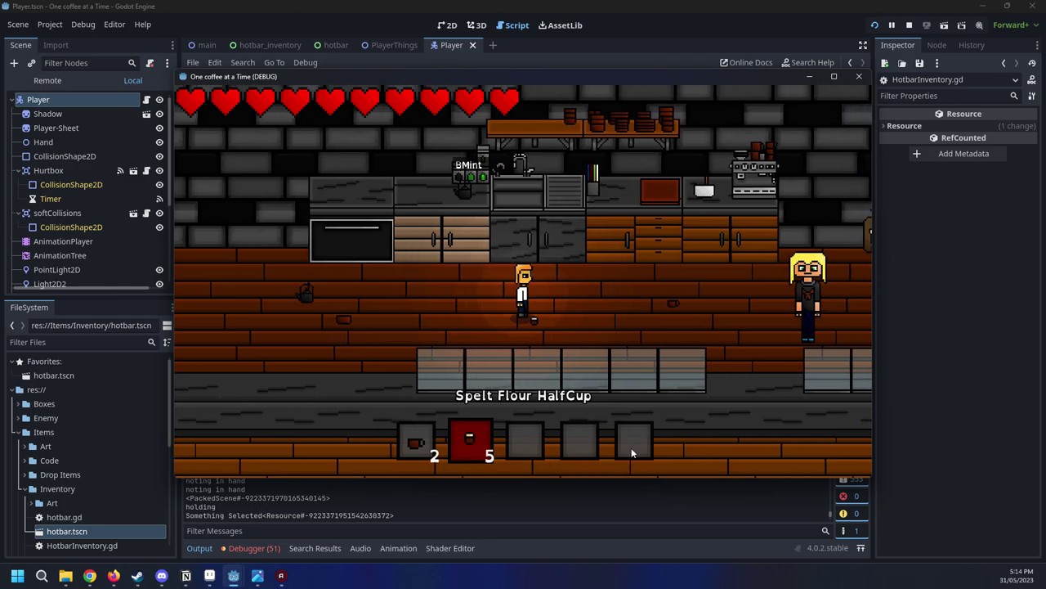
{"action": "scroll", "coordinate": [609, 409], "scroll_direction": "down", "scroll_amount": 1}
{"action": "key", "text": "a"}
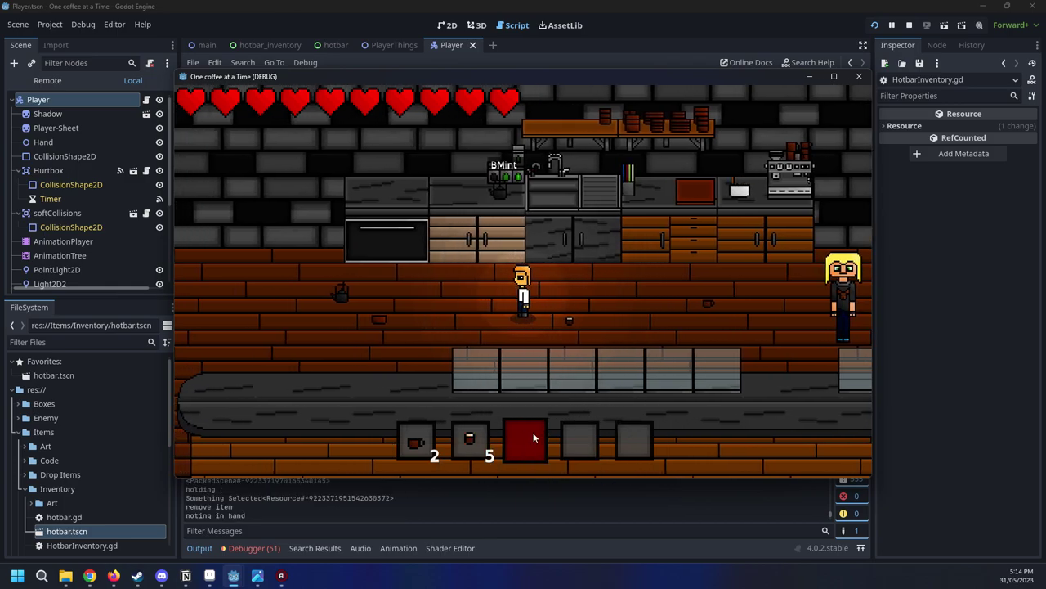
Pick up the five dropped Spelt Flour HalfCups into the third slot, reselect that slot and drop them
{"action": "key", "text": "d"}
{"action": "key", "text": "d"}
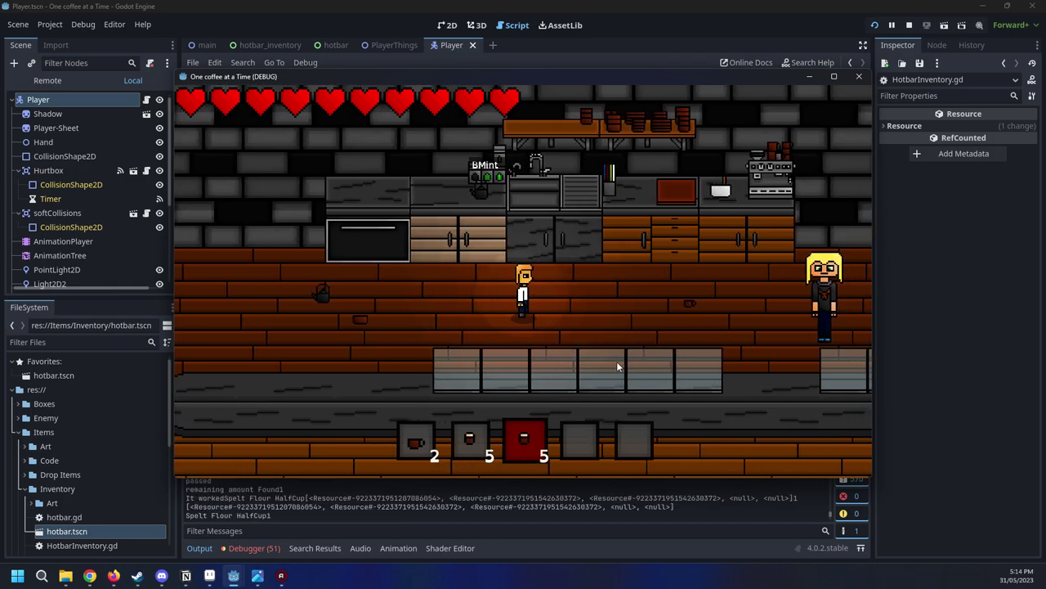
{"action": "key", "text": "d"}
{"action": "key", "text": "a"}
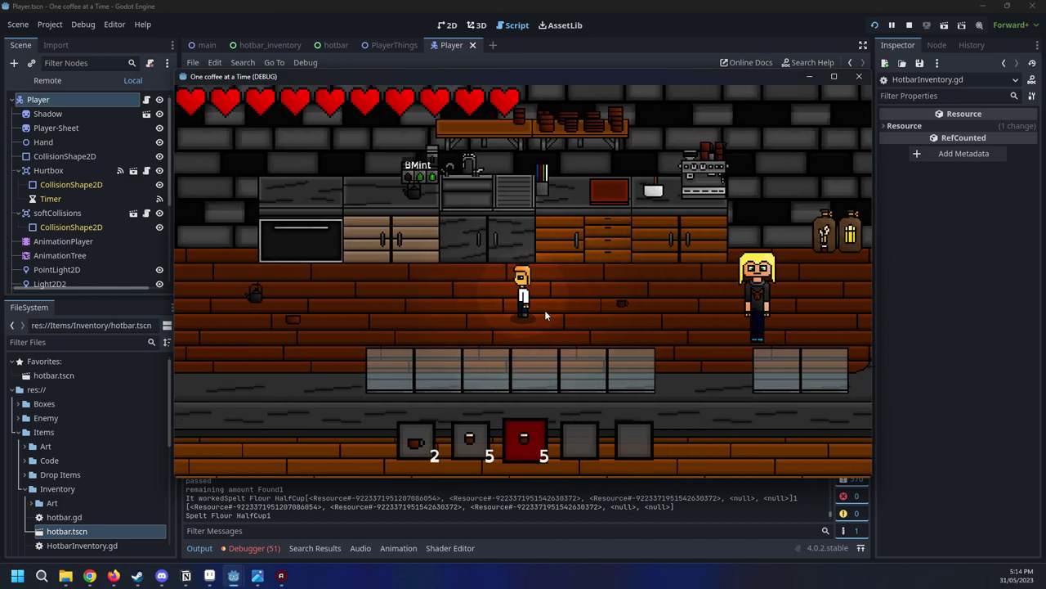
{"action": "scroll", "coordinate": [545, 312], "scroll_direction": "up", "scroll_amount": 1}
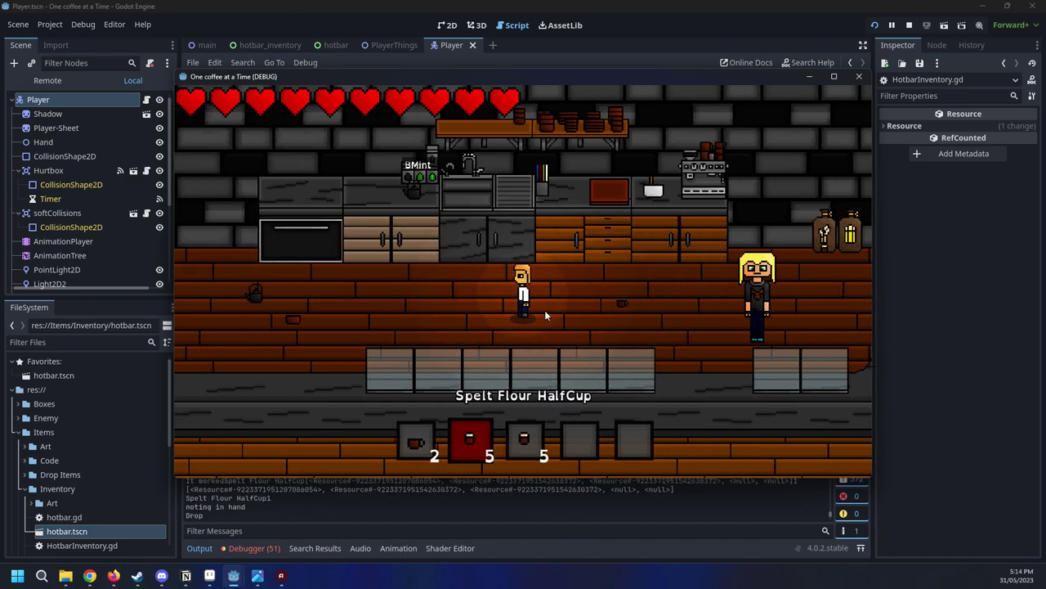
{"action": "scroll", "coordinate": [544, 310], "scroll_direction": "down", "scroll_amount": 1}
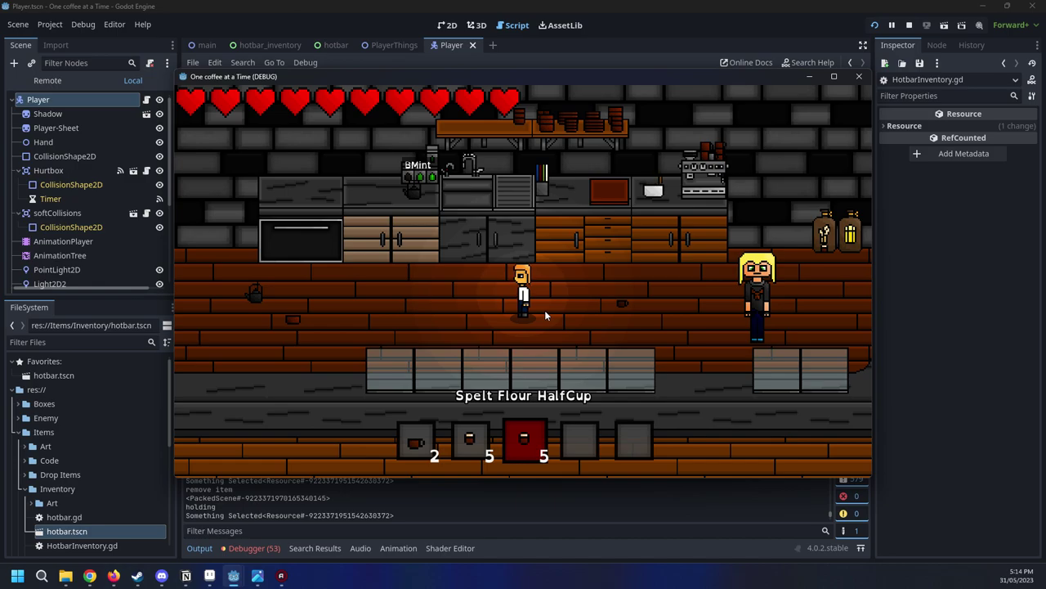
{"action": "key", "text": "q"}
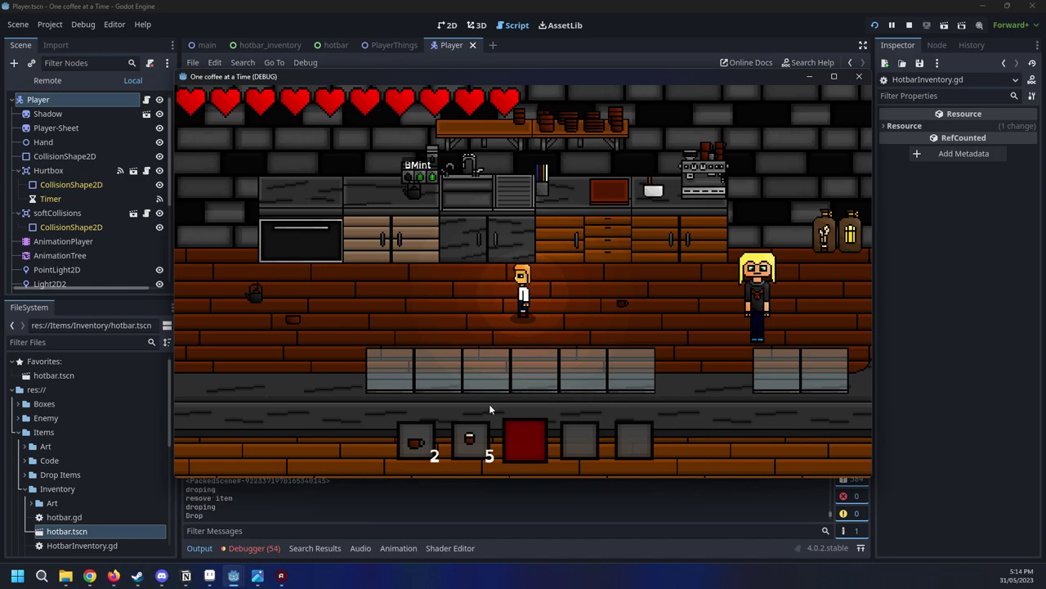
Switch between the second and third slots, then drop the five Spelt Flour HalfCups from the second slot
{"action": "scroll", "coordinate": [601, 376], "scroll_direction": "up", "scroll_amount": 1}
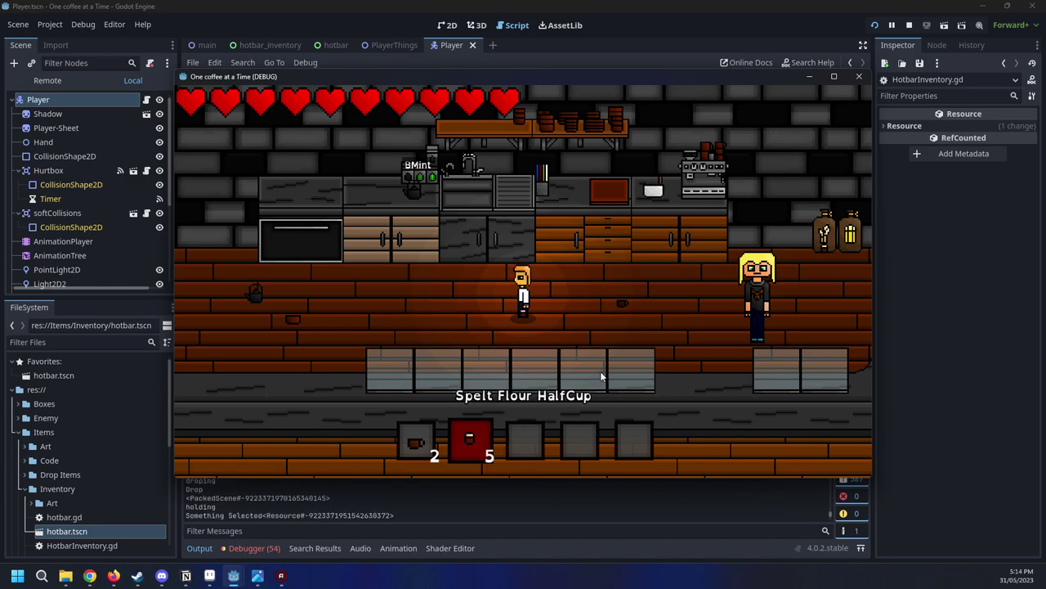
{"action": "left_click", "coordinate": [525, 437]}
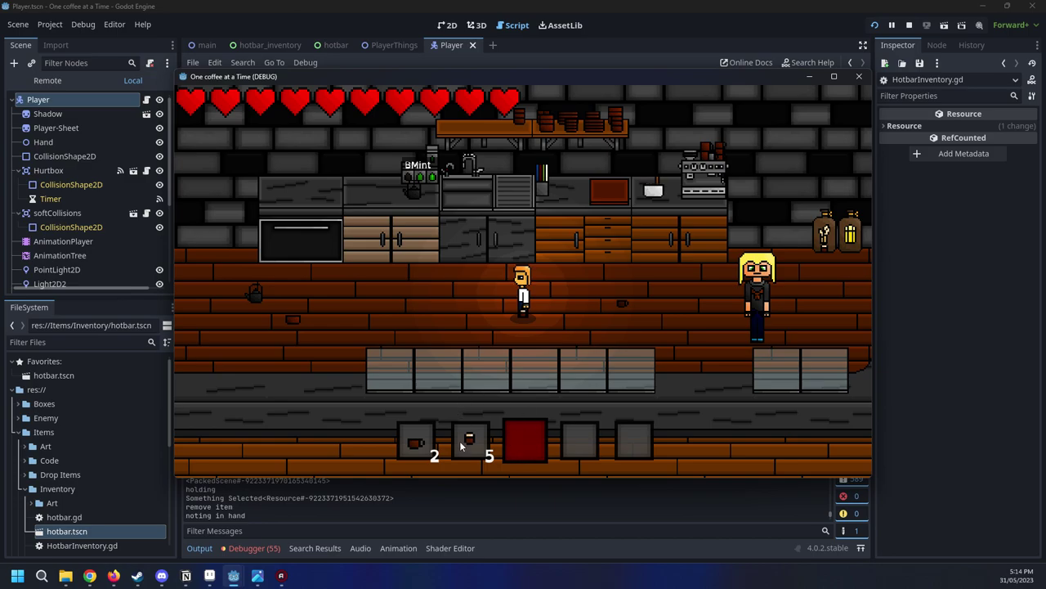
{"action": "scroll", "coordinate": [505, 300], "scroll_direction": "up", "scroll_amount": 1}
{"action": "key", "text": "q"}
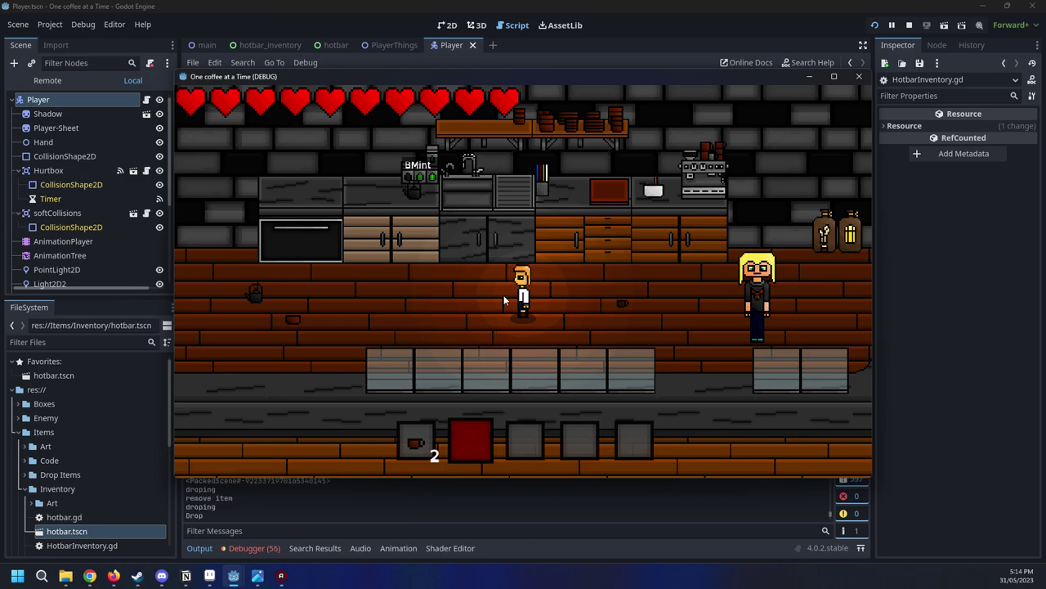
Collect both dropped flour stacks back into the second and third slots, and select the second slot
{"action": "key", "text": "a"}
{"action": "key", "text": "d"}
{"action": "scroll", "coordinate": [504, 300], "scroll_direction": "down", "scroll_amount": 1}
{"action": "key", "text": "e"}
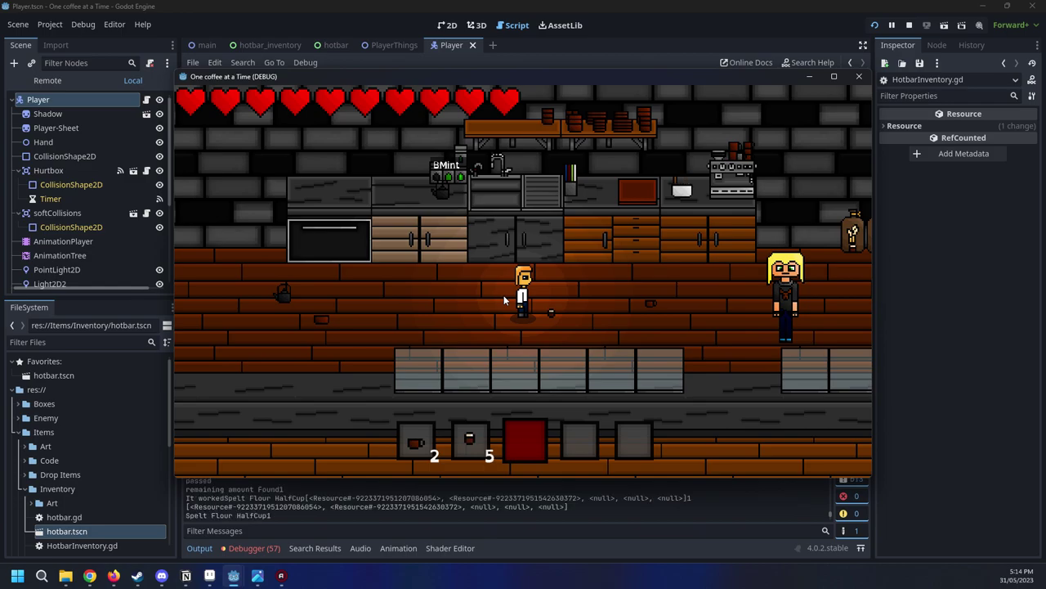
{"action": "key", "text": "d"}
{"action": "scroll", "coordinate": [521, 368], "scroll_direction": "up", "scroll_amount": 1}
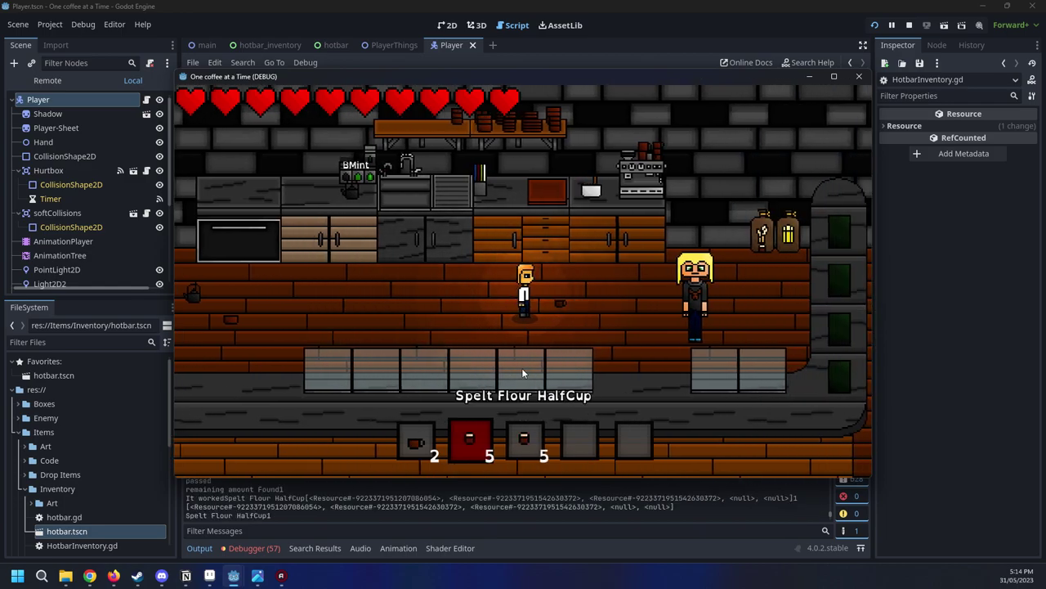
Alternate the selection between the two flour stacks while walking, ending on the third slot, then close the running game
{"action": "key", "text": "a"}
{"action": "scroll", "coordinate": [523, 372], "scroll_direction": "down", "scroll_amount": 1}
{"action": "scroll", "coordinate": [521, 374], "scroll_direction": "up", "scroll_amount": 1}
{"action": "key", "text": "a"}
{"action": "scroll", "coordinate": [522, 373], "scroll_direction": "down", "scroll_amount": 1}
{"action": "key", "text": "d"}
{"action": "key", "text": "a"}
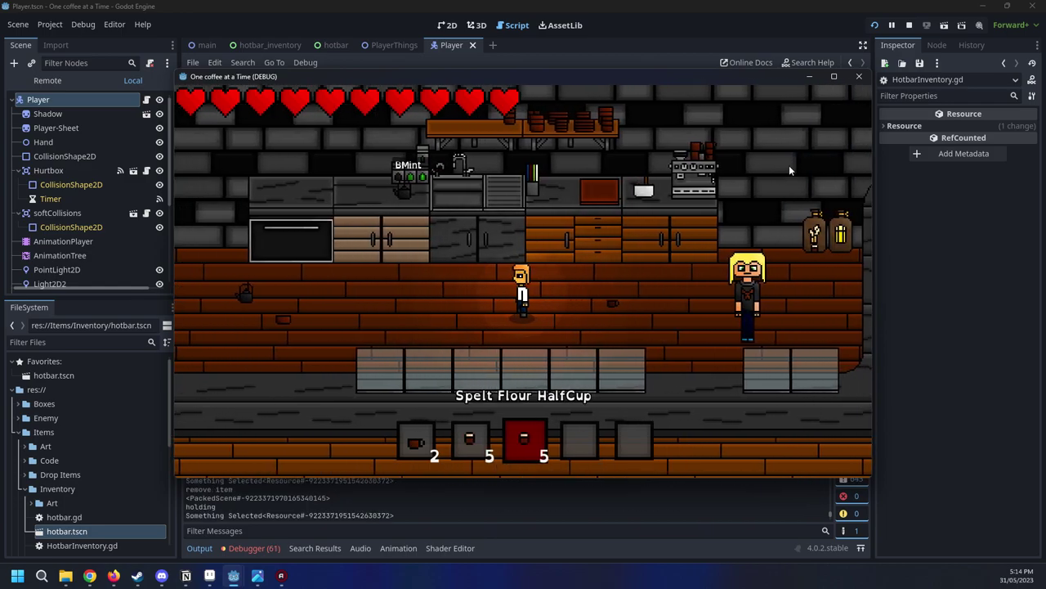
{"action": "left_click", "coordinate": [859, 76]}
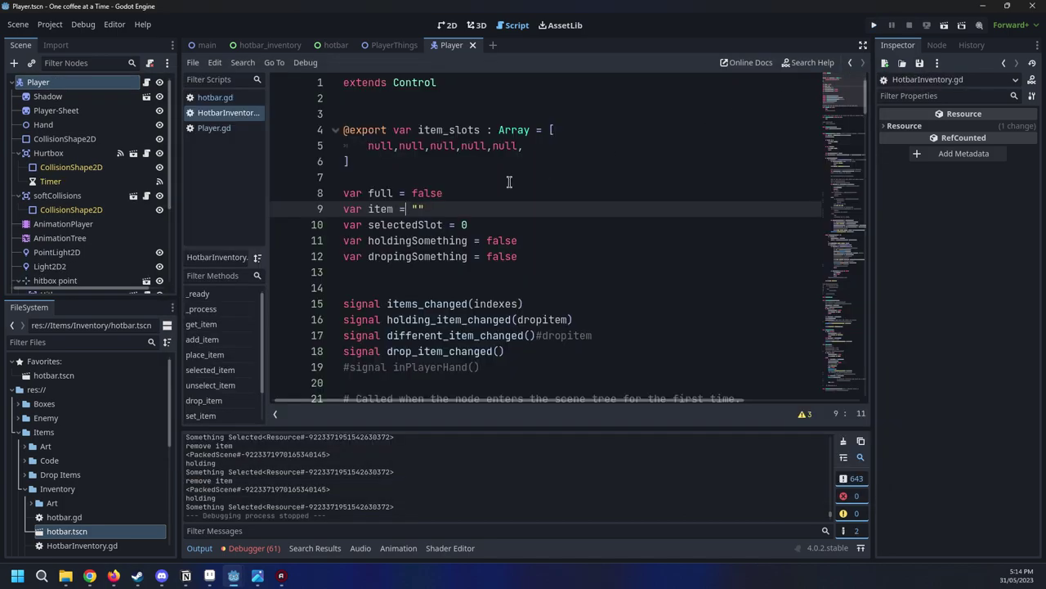
Read through the add_item function in the HotbarInventory script, from the amount checks to the stacking code
{"action": "scroll", "coordinate": [508, 182], "scroll_direction": "down", "scroll_amount": 3}
{"action": "scroll", "coordinate": [506, 181], "scroll_direction": "down", "scroll_amount": 6}
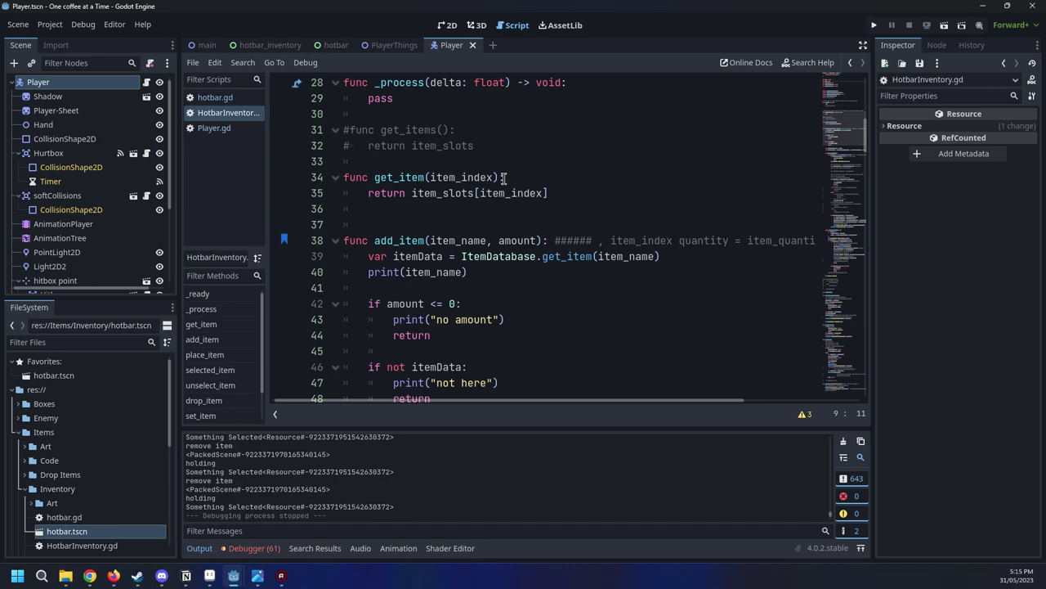
{"action": "scroll", "coordinate": [598, 222], "scroll_direction": "down", "scroll_amount": 4}
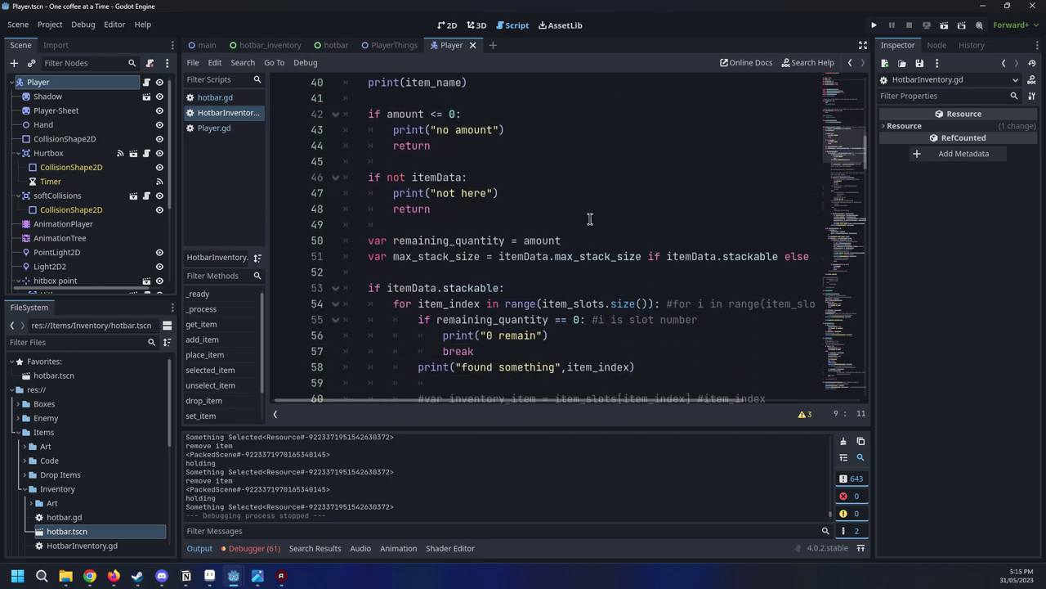
{"action": "scroll", "coordinate": [606, 206], "scroll_direction": "down", "scroll_amount": 9}
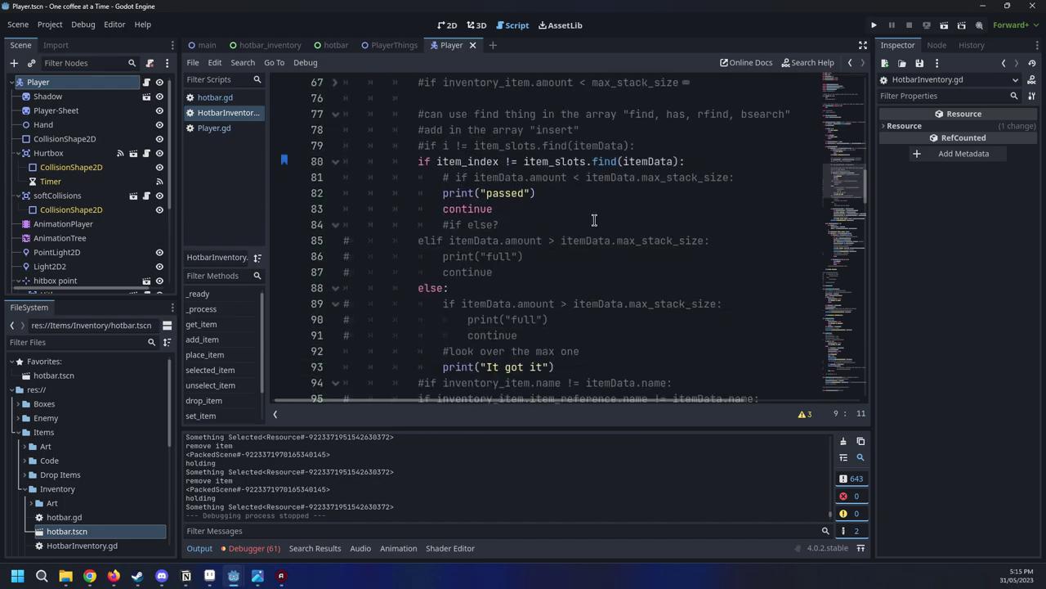
{"action": "scroll", "coordinate": [594, 220], "scroll_direction": "down", "scroll_amount": 7}
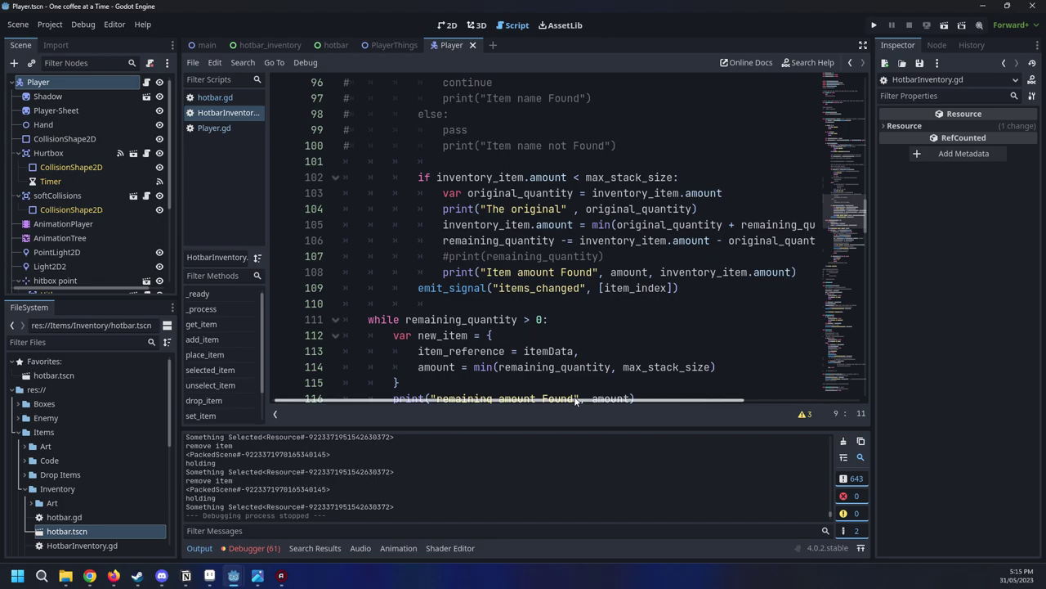
{"action": "scroll", "coordinate": [617, 381], "scroll_direction": "right", "scroll_amount": 3, "text": "shift"}
{"action": "scroll", "coordinate": [617, 382], "scroll_direction": "left", "scroll_amount": 3, "text": "shift"}
{"action": "scroll", "coordinate": [667, 303], "scroll_direction": "down", "scroll_amount": 3}
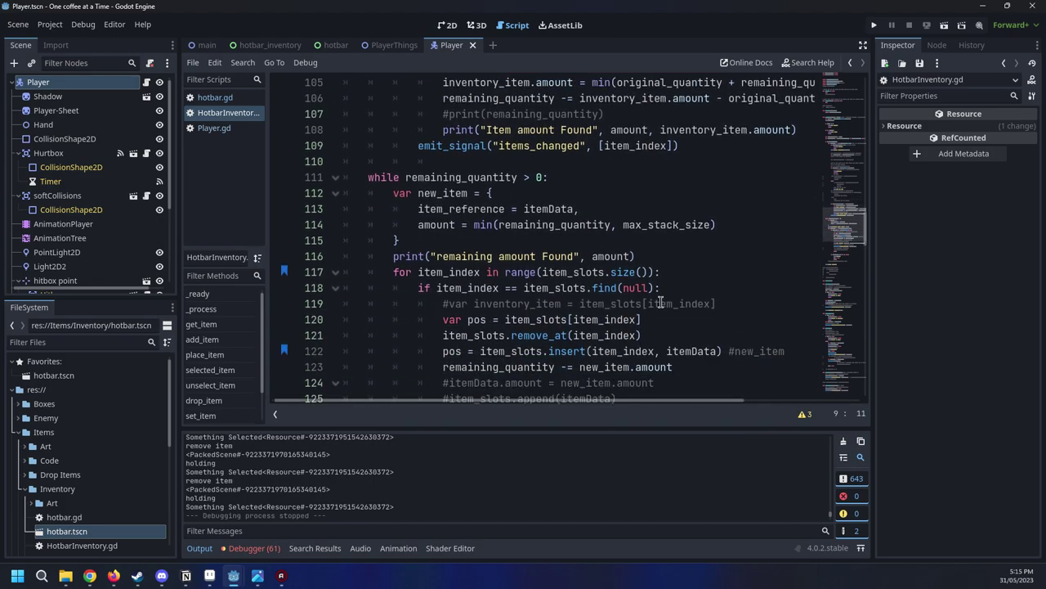
Examine the while remaining_quantity loop and place the cursor after itemData in the item_slots.insert call
{"action": "scroll", "coordinate": [660, 303], "scroll_direction": "down", "scroll_amount": 2}
{"action": "scroll", "coordinate": [662, 299], "scroll_direction": "up", "scroll_amount": 2}
{"action": "scroll", "coordinate": [689, 352], "scroll_direction": "up", "scroll_amount": 1}
{"action": "scroll", "coordinate": [699, 343], "scroll_direction": "down", "scroll_amount": 2}
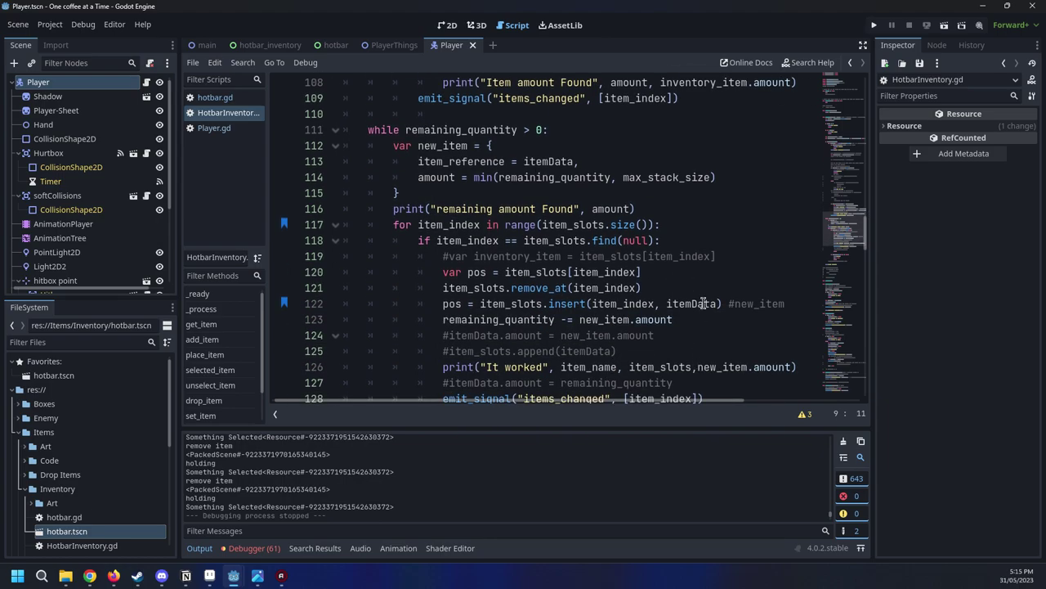
{"action": "left_click", "coordinate": [705, 303]}
{"action": "double_click", "coordinate": [675, 303]}
{"action": "left_click", "coordinate": [675, 303]}
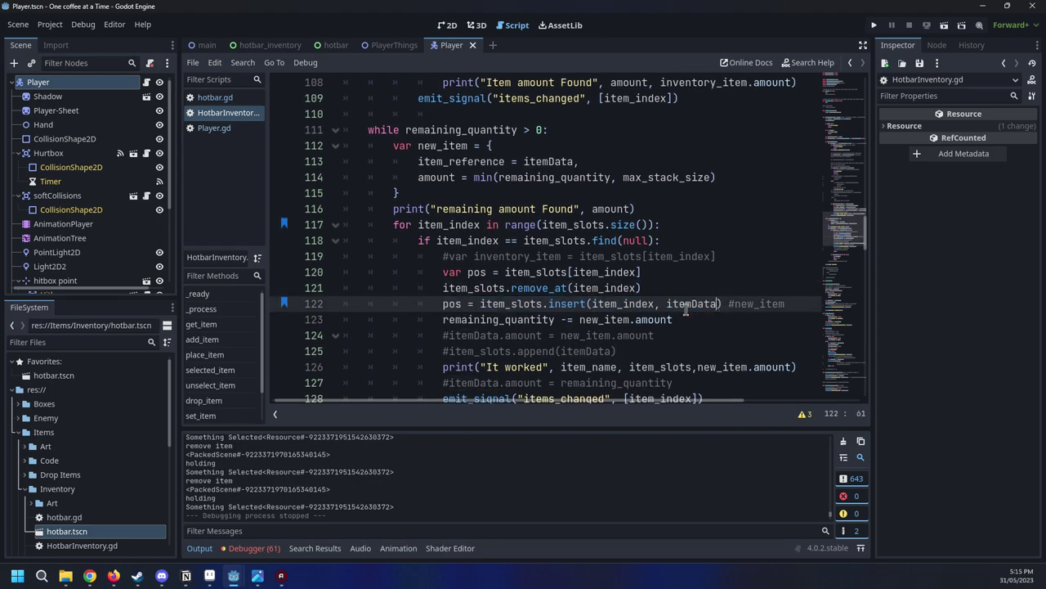
Examine the remaining_quantity subtraction using new_item.amount and the commented-out itemData.amount line below it in add_item
{"action": "left_click_drag", "start_coordinate": [673, 319], "coordinate": [579, 320]}
{"action": "left_click", "coordinate": [579, 320]}
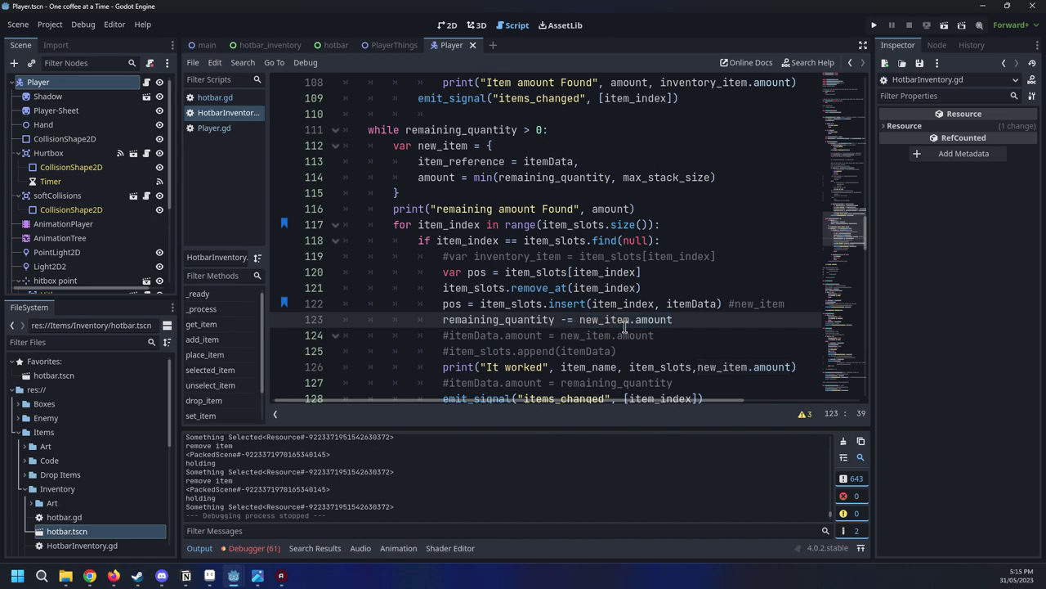
{"action": "left_click_drag", "start_coordinate": [443, 335], "coordinate": [703, 342]}
{"action": "left_click", "coordinate": [706, 342]}
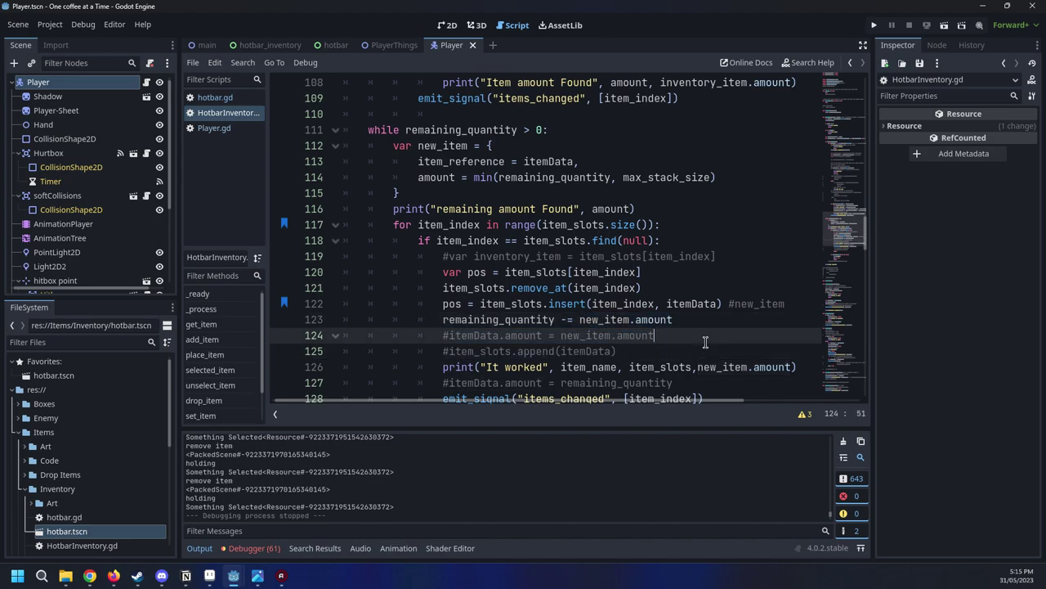
Examine the emit_signal("items_changed", [item_index]) line that follows the item insertion in the add_item loop
{"action": "scroll", "coordinate": [705, 342], "scroll_direction": "down", "scroll_amount": 3}
{"action": "scroll", "coordinate": [703, 341], "scroll_direction": "up", "scroll_amount": 2}
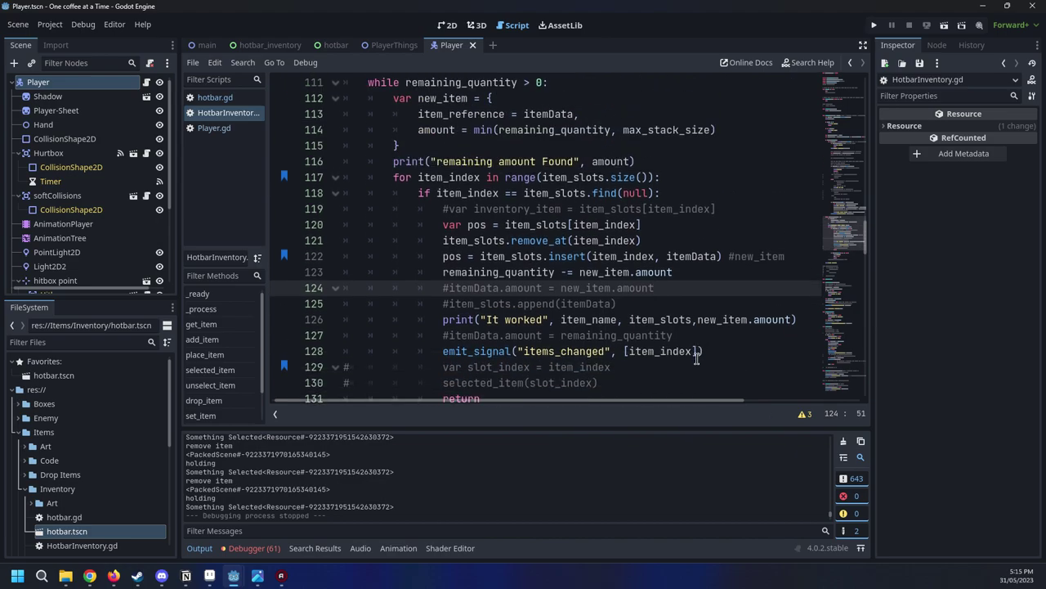
{"action": "scroll", "coordinate": [696, 357], "scroll_direction": "up", "scroll_amount": 1}
{"action": "scroll", "coordinate": [697, 357], "scroll_direction": "down", "scroll_amount": 5}
{"action": "left_click_drag", "start_coordinate": [708, 210], "coordinate": [431, 208]}
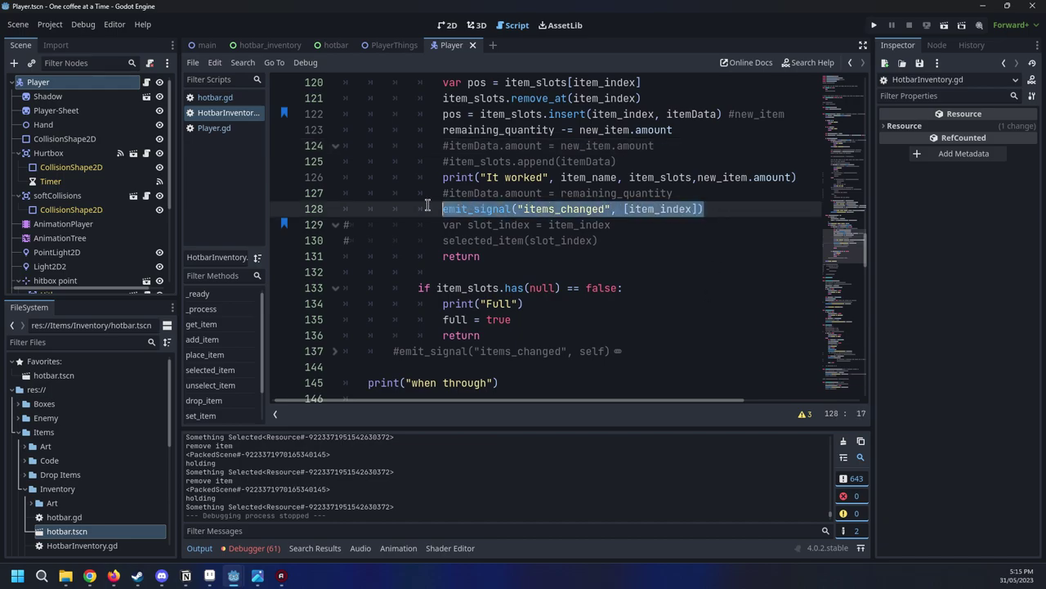
{"action": "scroll", "coordinate": [442, 229], "scroll_direction": "up", "scroll_amount": 1}
{"action": "scroll", "coordinate": [474, 275], "scroll_direction": "down", "scroll_amount": 1}
{"action": "left_click", "coordinate": [611, 210]}
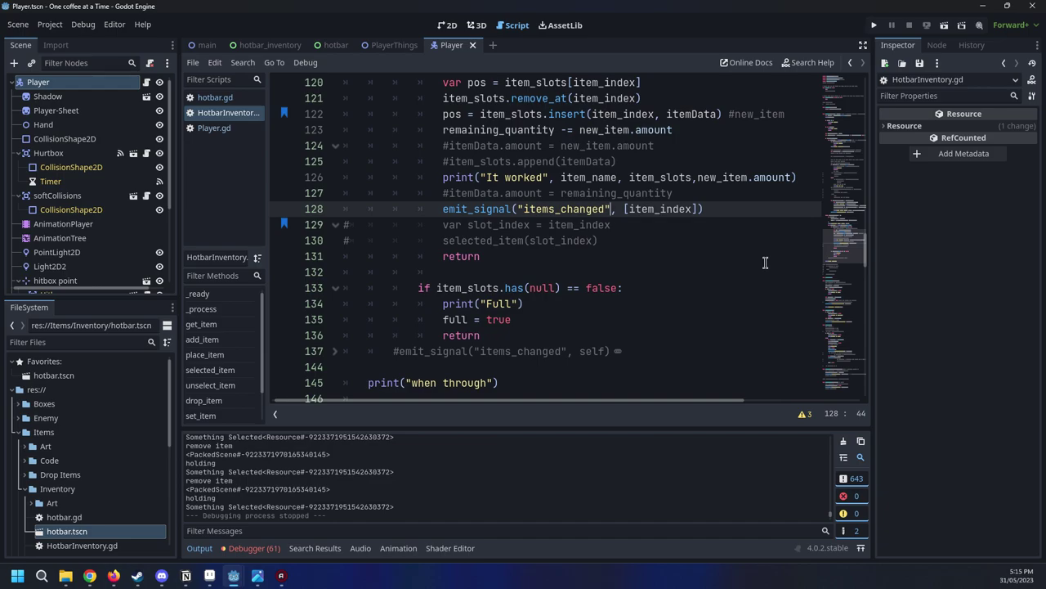
Review the item_slots full check at the end of add_item, and briefly unfold and refold the place_item function
{"action": "scroll", "coordinate": [761, 266], "scroll_direction": "down", "scroll_amount": 1}
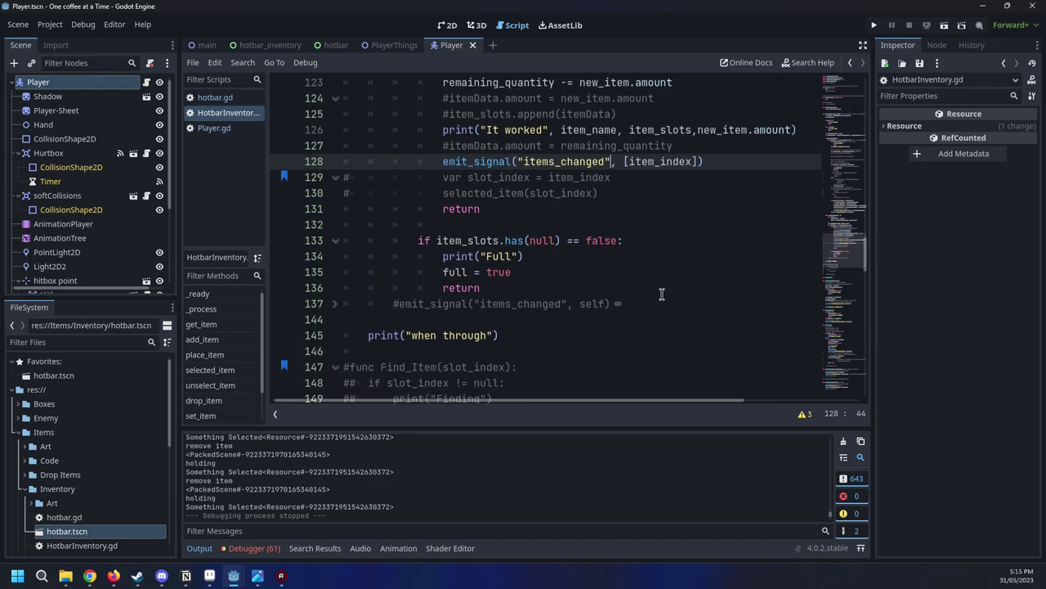
{"action": "scroll", "coordinate": [662, 295], "scroll_direction": "down", "scroll_amount": 3}
{"action": "scroll", "coordinate": [654, 296], "scroll_direction": "down", "scroll_amount": 3}
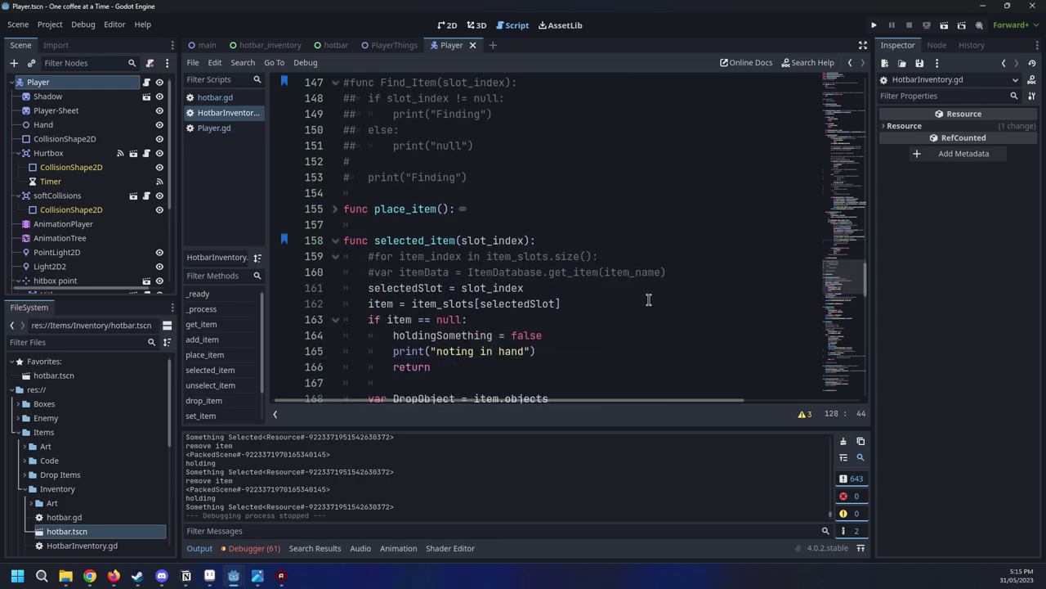
{"action": "left_click", "coordinate": [335, 208]}
{"action": "left_click", "coordinate": [334, 208]}
{"action": "scroll", "coordinate": [621, 317], "scroll_direction": "up", "scroll_amount": 9}
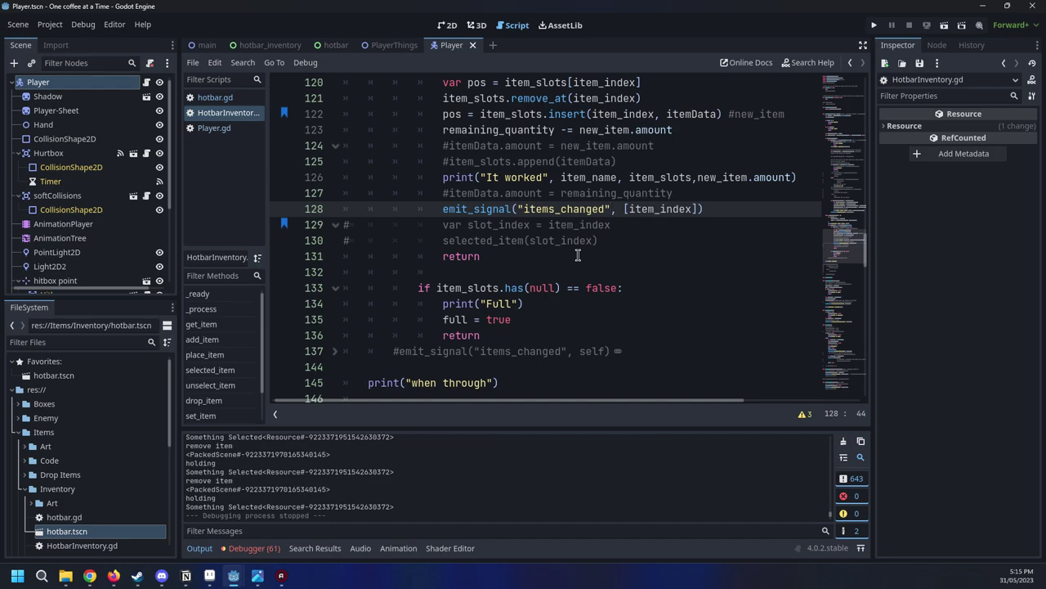
{"action": "scroll", "coordinate": [577, 256], "scroll_direction": "up", "scroll_amount": 1}
{"action": "scroll", "coordinate": [589, 253], "scroll_direction": "down", "scroll_amount": 4}
Examine the selected_item function, focusing on the line that assigns slot_index to selectedSlot
{"action": "scroll", "coordinate": [596, 251], "scroll_direction": "down", "scroll_amount": 7}
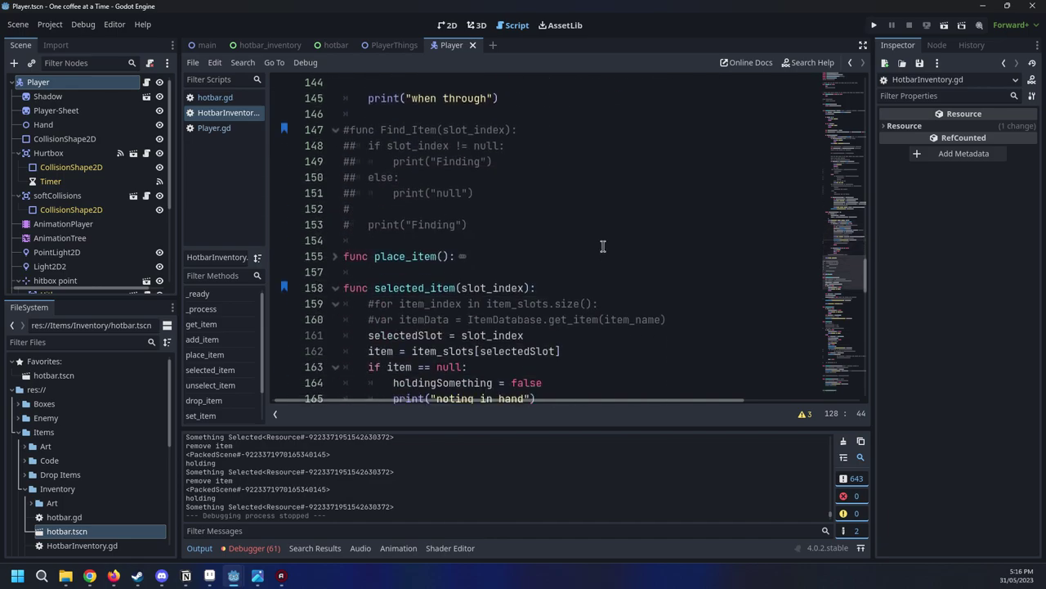
{"action": "scroll", "coordinate": [632, 254], "scroll_direction": "down", "scroll_amount": 4}
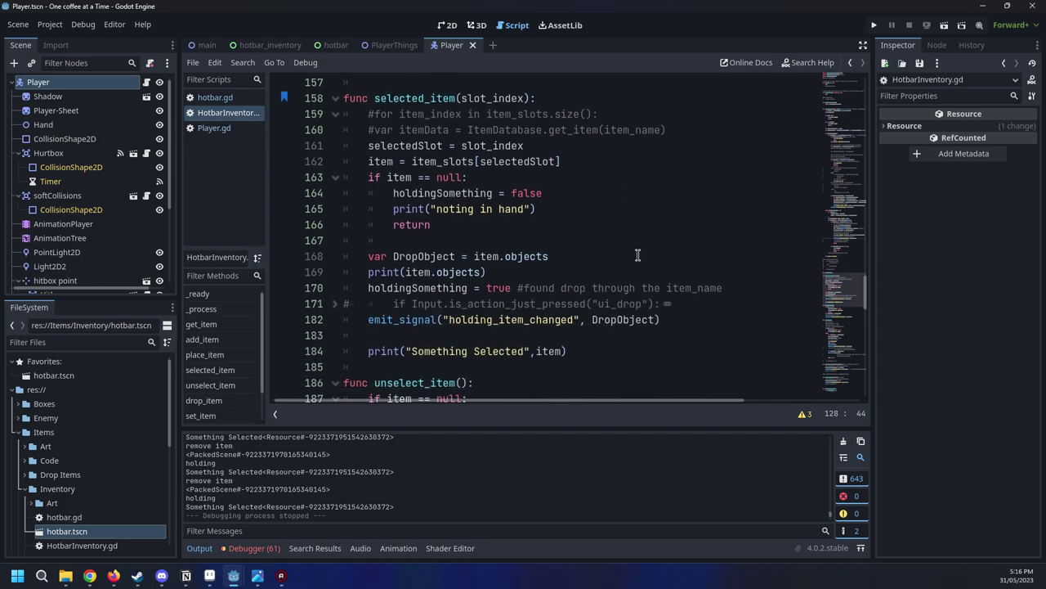
{"action": "scroll", "coordinate": [633, 254], "scroll_direction": "up", "scroll_amount": 2}
{"action": "left_click", "coordinate": [579, 213]}
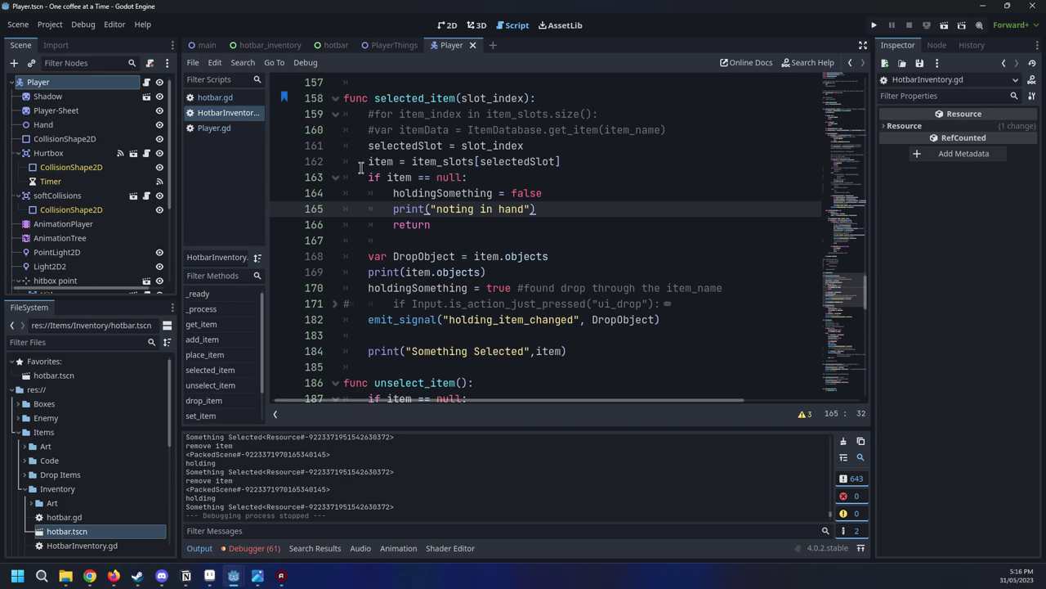
{"action": "scroll", "coordinate": [457, 148], "scroll_direction": "up", "scroll_amount": 2}
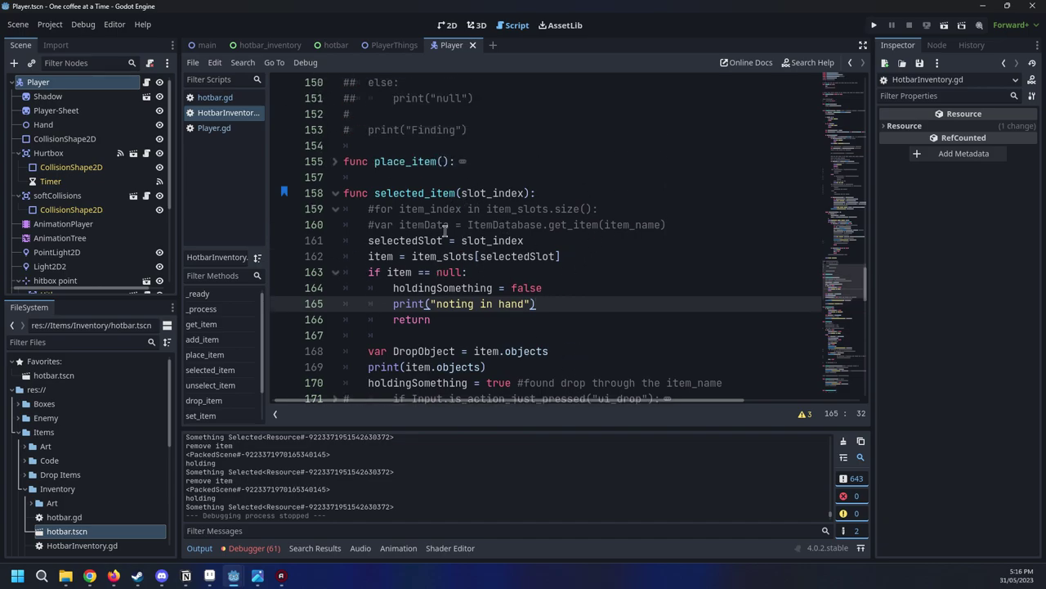
{"action": "left_click_drag", "start_coordinate": [442, 241], "coordinate": [377, 241]}
{"action": "left_click", "coordinate": [377, 240]}
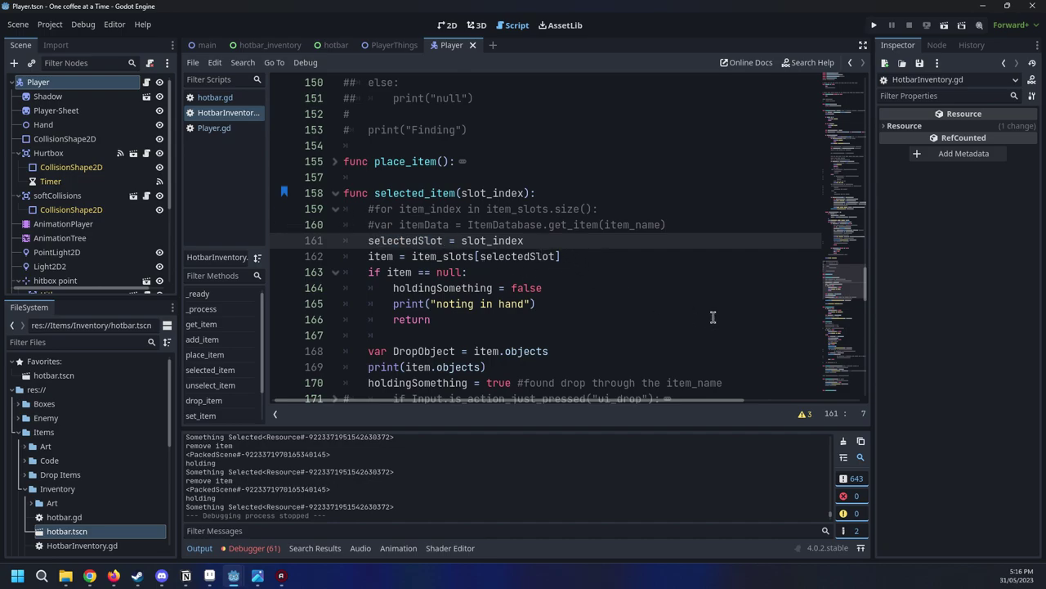
{"action": "left_click", "coordinate": [529, 224]}
{"action": "left_click_drag", "start_coordinate": [525, 240], "coordinate": [357, 240]}
{"action": "left_click", "coordinate": [462, 244]}
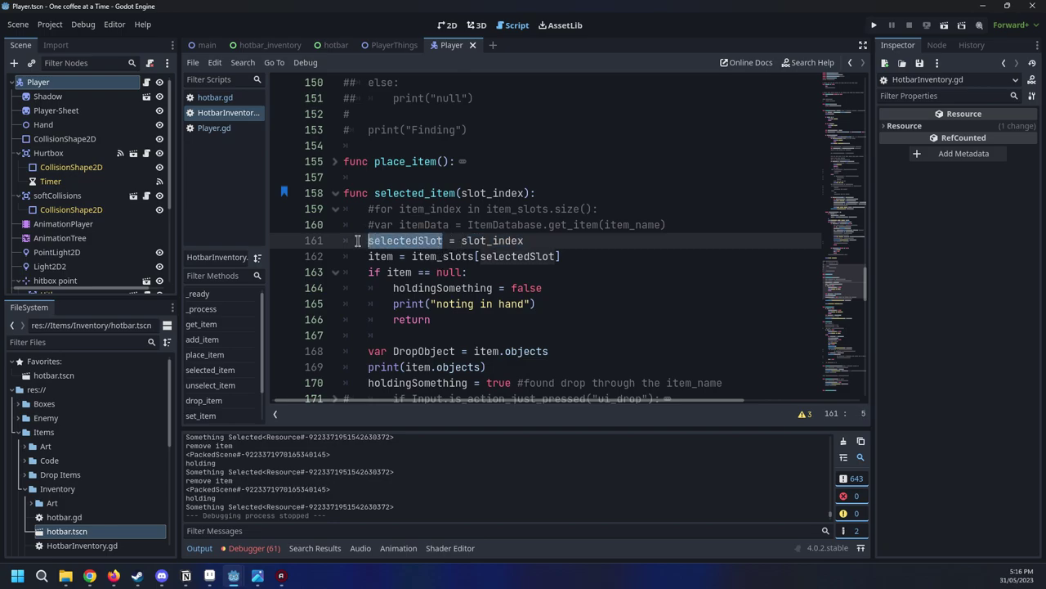
{"action": "left_click", "coordinate": [455, 240]}
Read through the rest of selected_item, then the unselect_item and drop_item functions
{"action": "scroll", "coordinate": [382, 244], "scroll_direction": "down", "scroll_amount": 4}
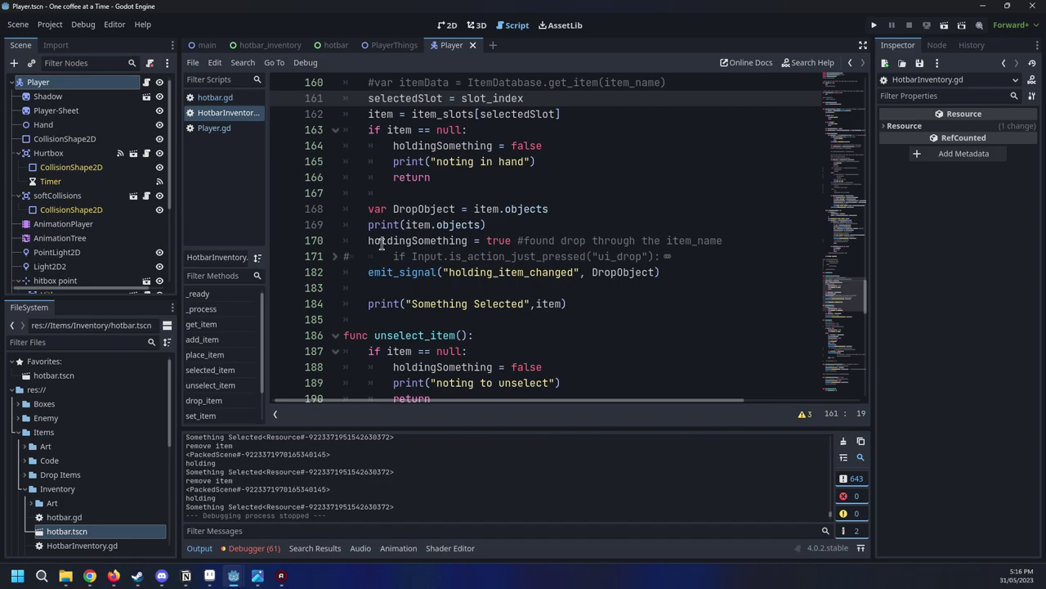
{"action": "scroll", "coordinate": [382, 243], "scroll_direction": "down", "scroll_amount": 3}
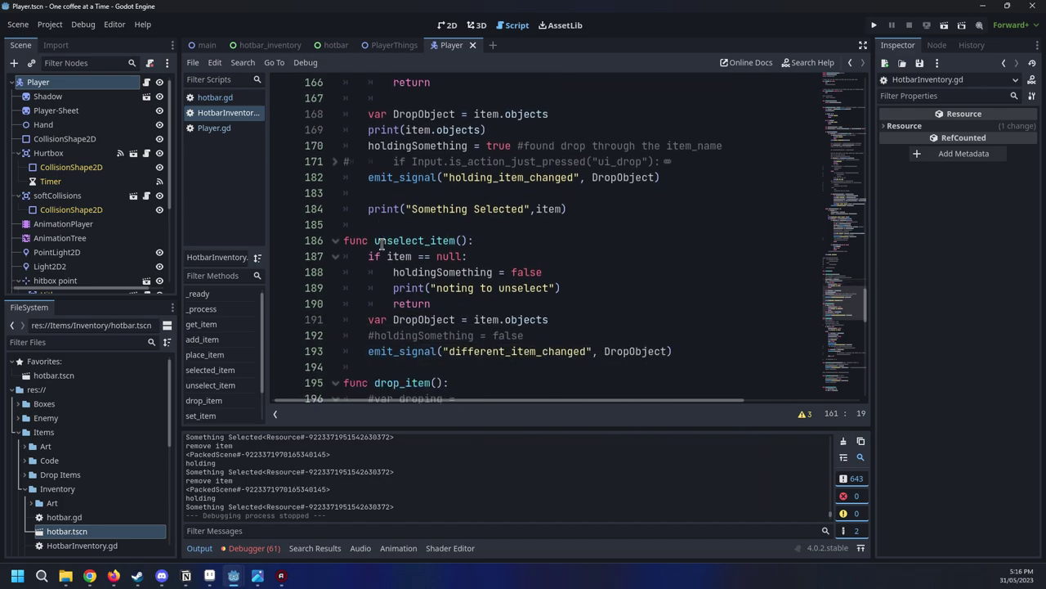
{"action": "scroll", "coordinate": [465, 303], "scroll_direction": "down", "scroll_amount": 3}
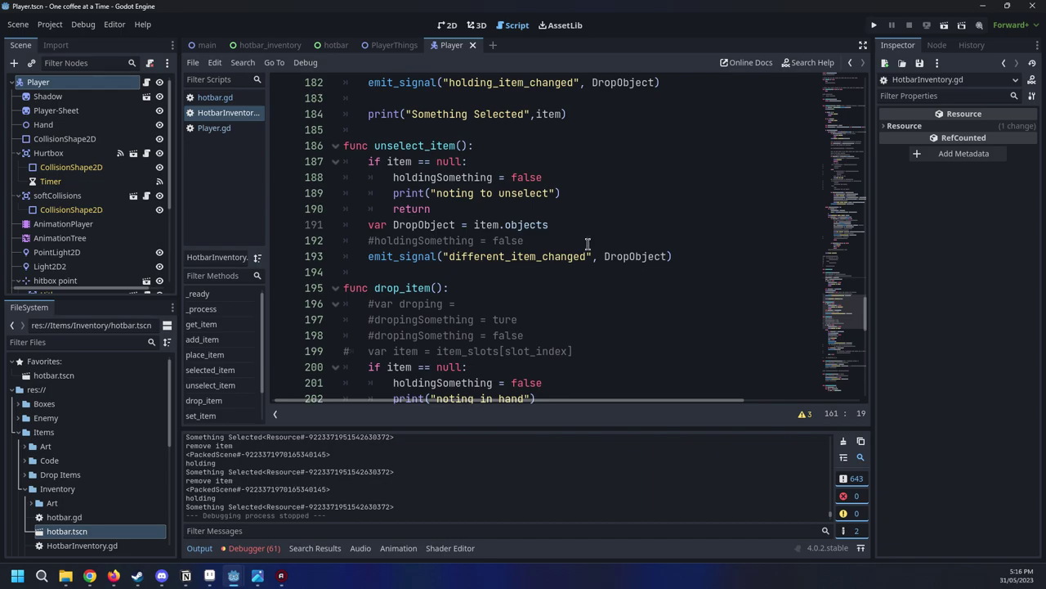
{"action": "scroll", "coordinate": [587, 243], "scroll_direction": "down", "scroll_amount": 4}
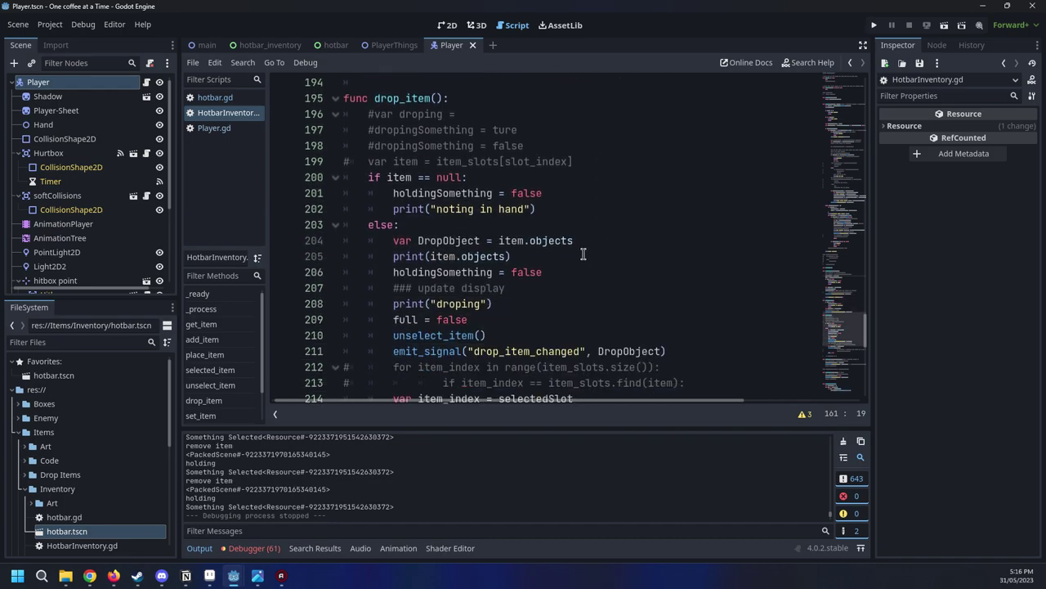
{"action": "scroll", "coordinate": [527, 256], "scroll_direction": "down", "scroll_amount": 2}
{"action": "scroll", "coordinate": [527, 256], "scroll_direction": "down", "scroll_amount": 1}
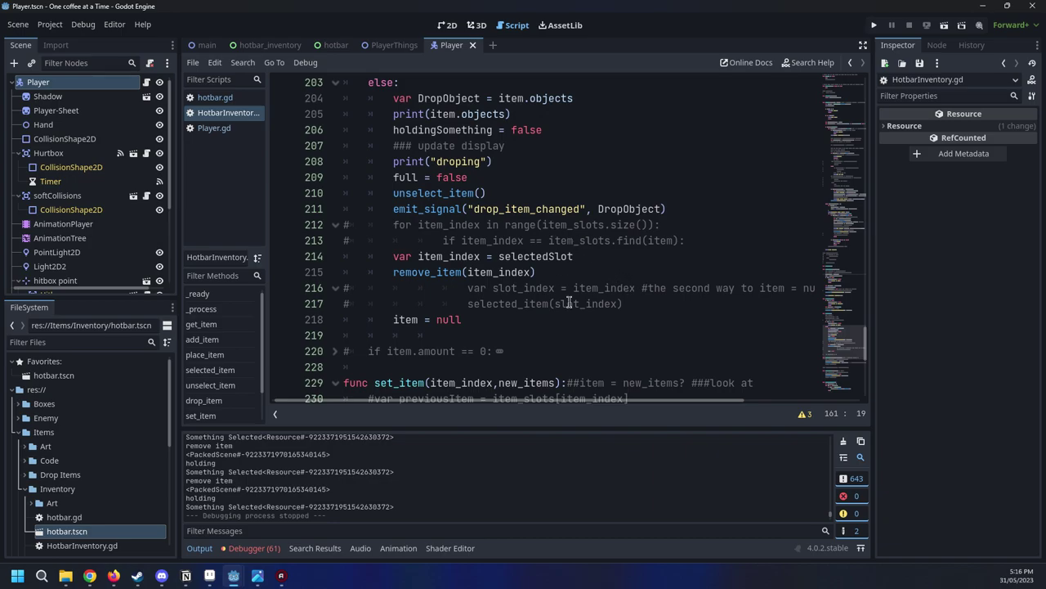
Examine how drop_item sets item_index from selectedSlot, and compare it with the commented-out item_slots search loop above it
{"action": "scroll", "coordinate": [539, 290], "scroll_direction": "up", "scroll_amount": 1}
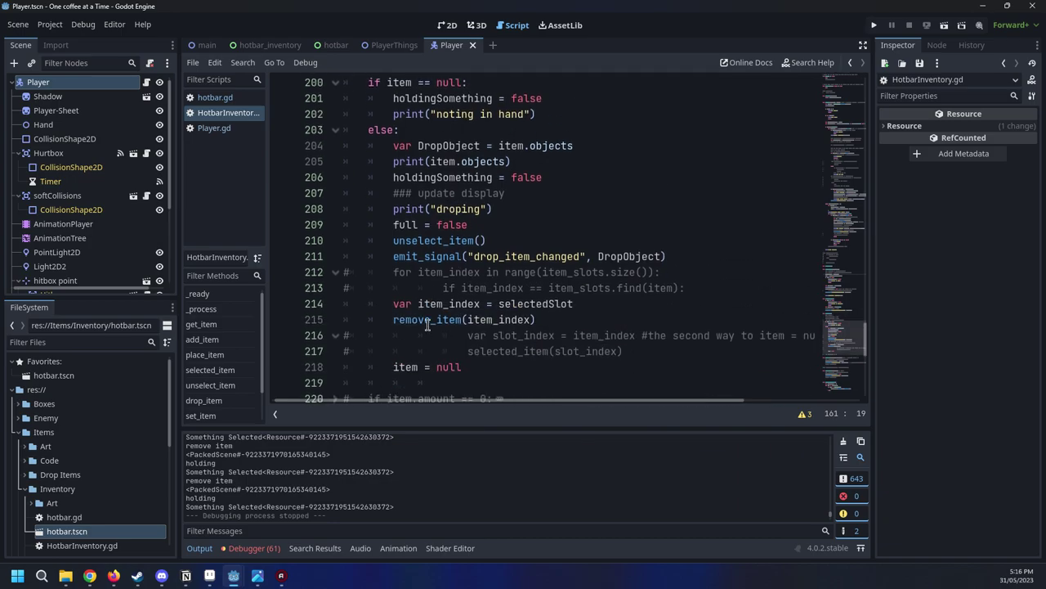
{"action": "left_click_drag", "start_coordinate": [418, 303], "coordinate": [585, 306]}
{"action": "left_click", "coordinate": [586, 306]}
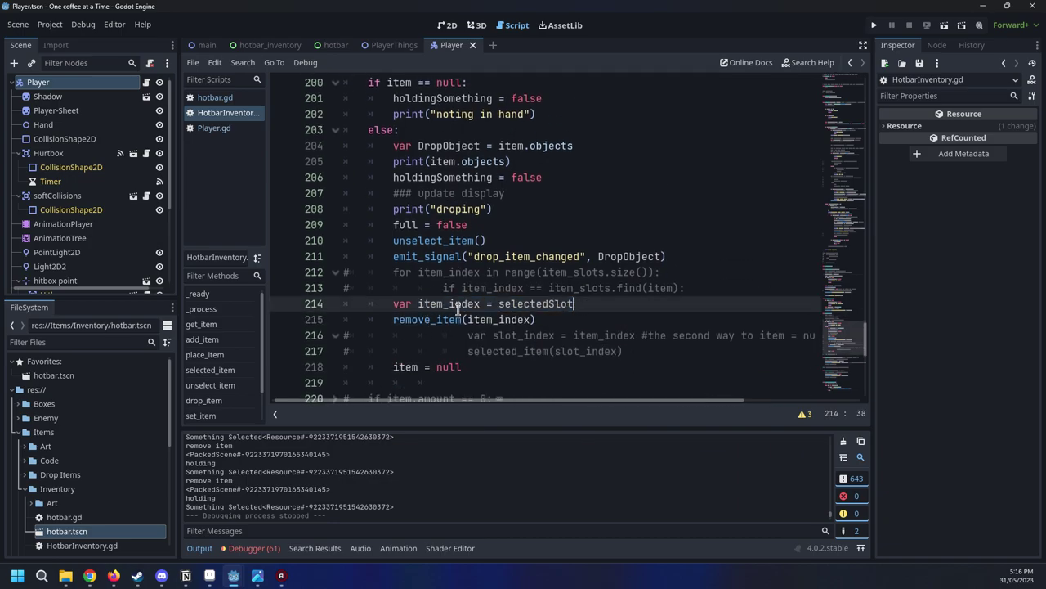
{"action": "left_click_drag", "start_coordinate": [599, 303], "coordinate": [495, 304]}
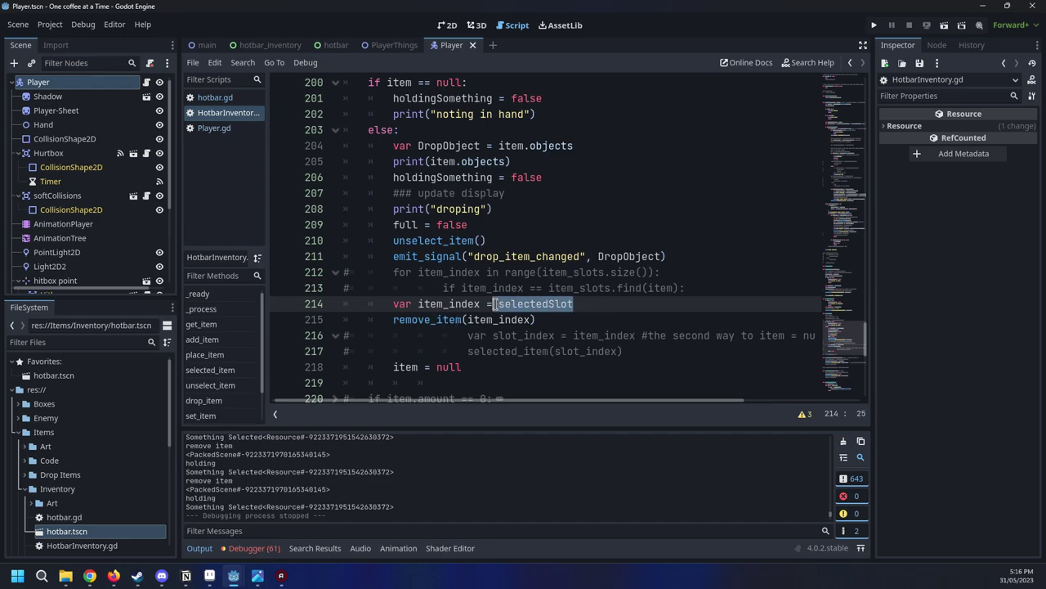
{"action": "left_click", "coordinate": [488, 310]}
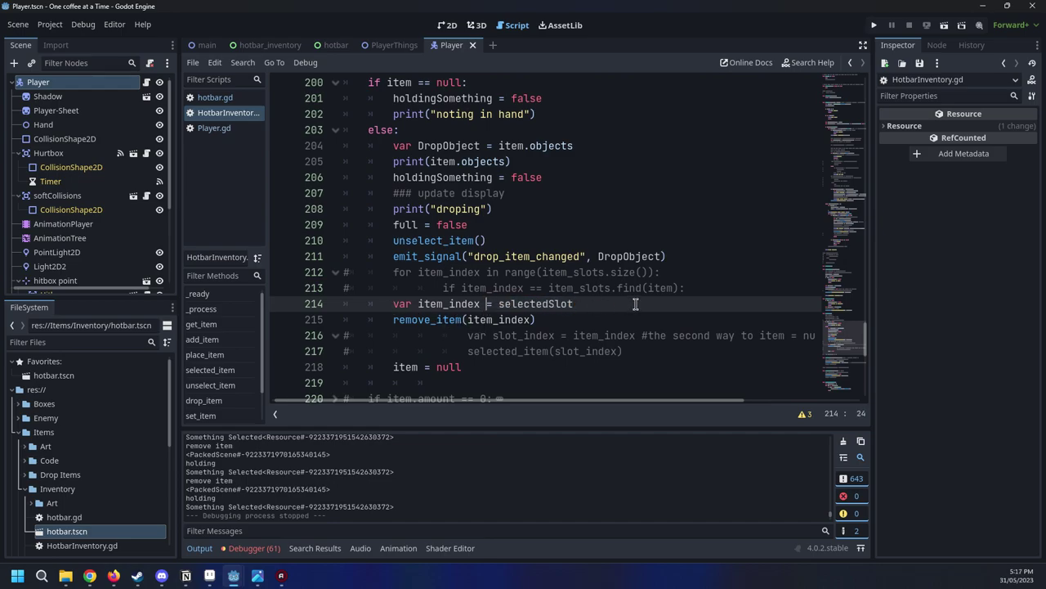
{"action": "left_click_drag", "start_coordinate": [699, 288], "coordinate": [351, 273]}
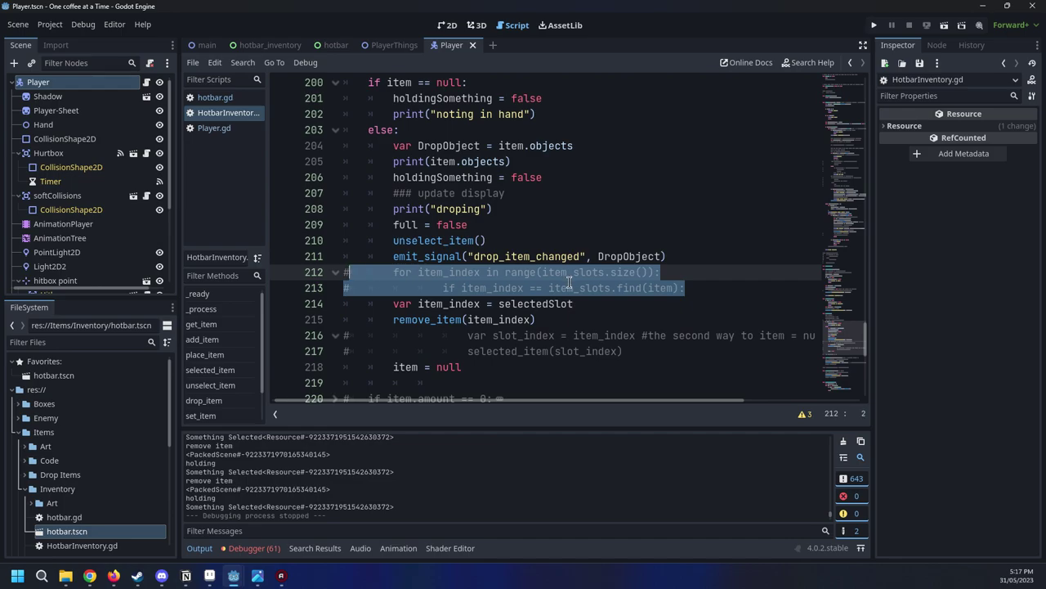
{"action": "left_click", "coordinate": [637, 302]}
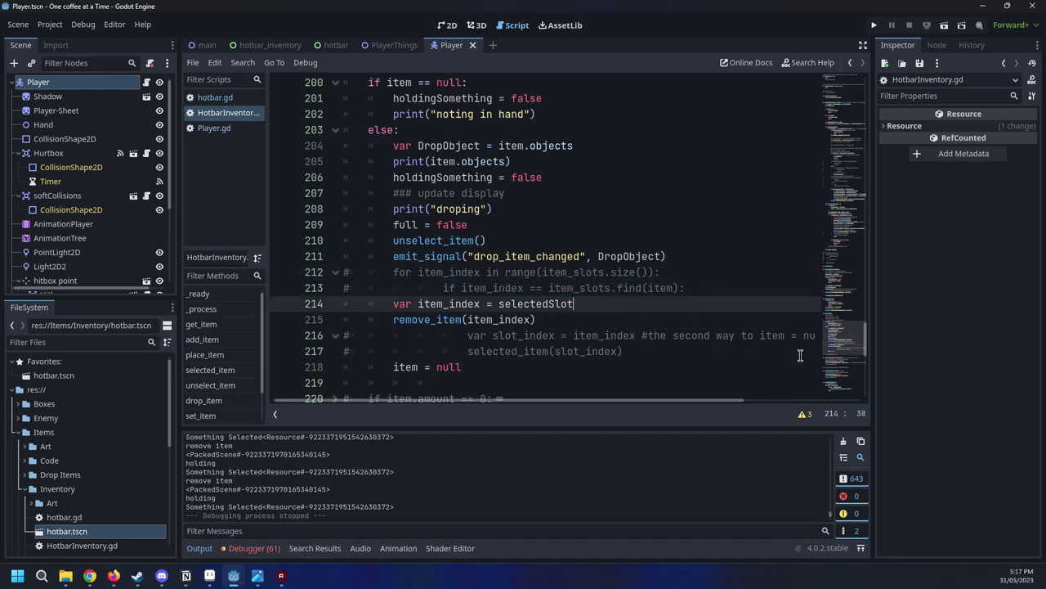
{"action": "left_click", "coordinate": [740, 341]}
{"action": "left_click", "coordinate": [646, 309]}
Go back to the selected_item function and place the cursor in its selectedSlot = slot_index line
{"action": "scroll", "coordinate": [651, 307], "scroll_direction": "up", "scroll_amount": 6}
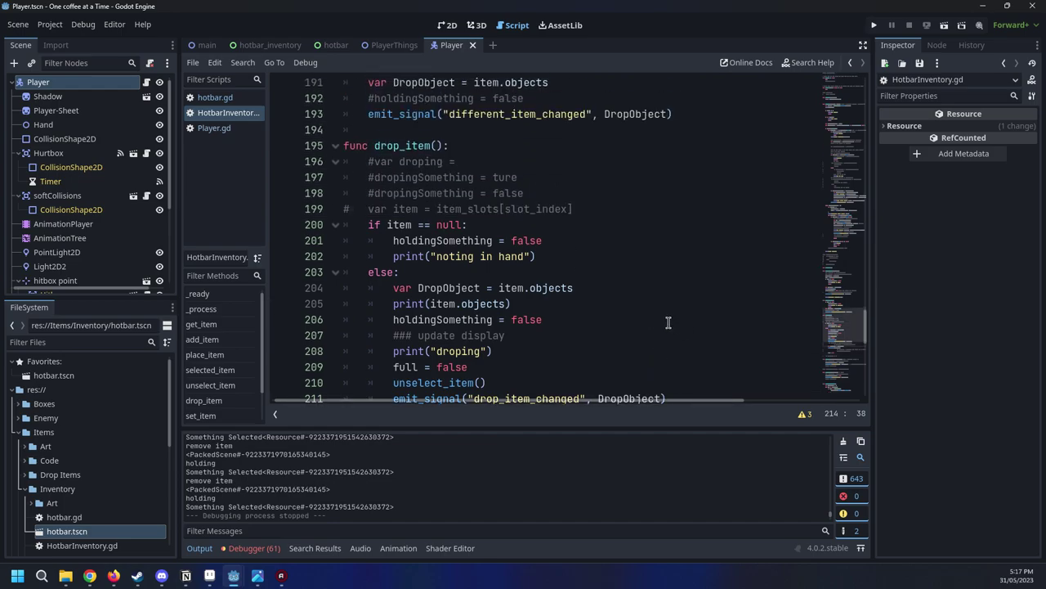
{"action": "scroll", "coordinate": [654, 331], "scroll_direction": "down", "scroll_amount": 2}
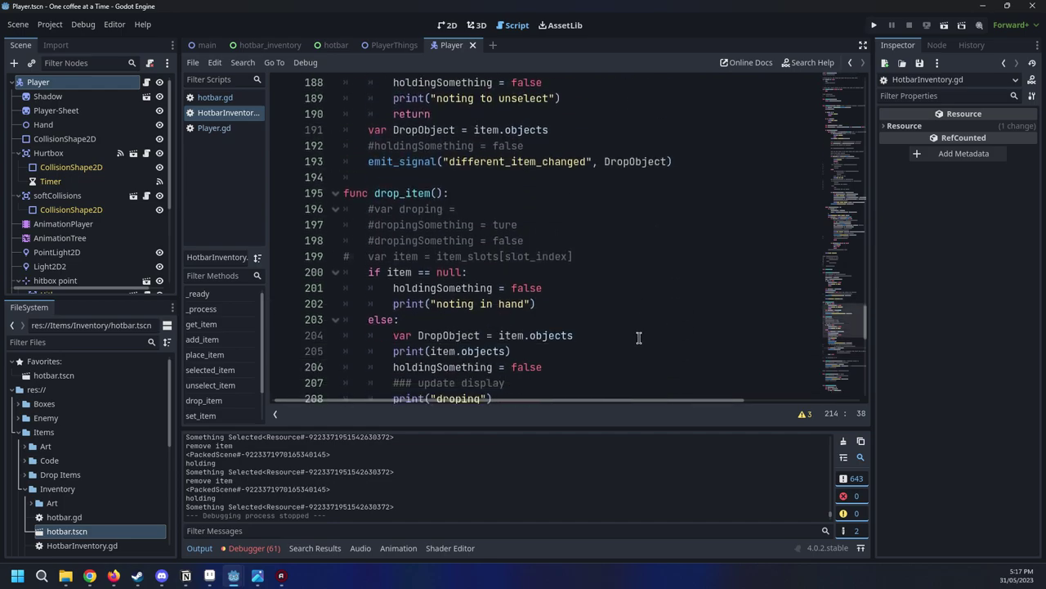
{"action": "scroll", "coordinate": [639, 337], "scroll_direction": "up", "scroll_amount": 9}
{"action": "scroll", "coordinate": [572, 286], "scroll_direction": "up", "scroll_amount": 2}
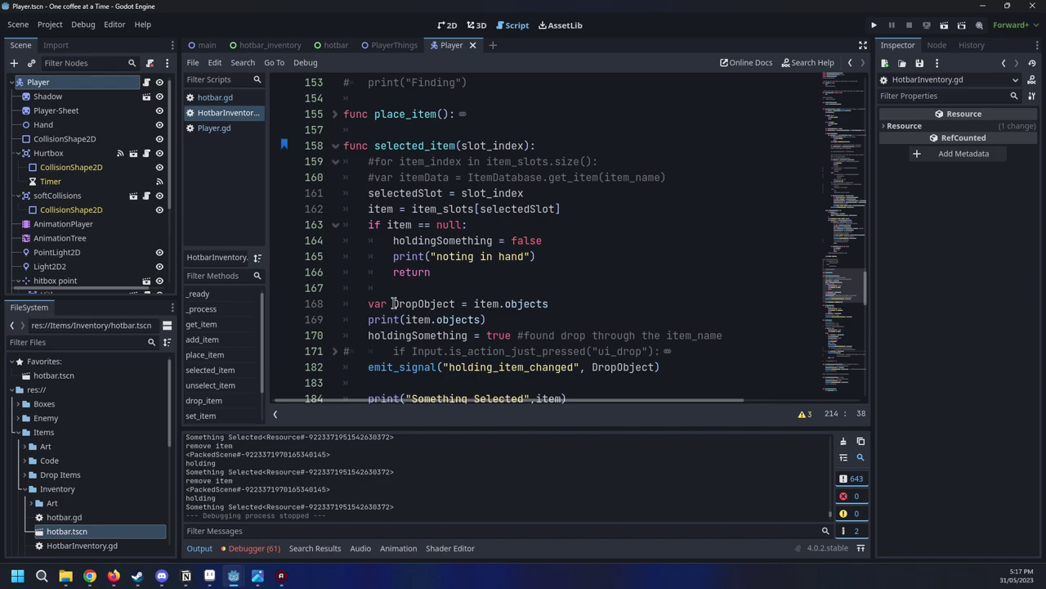
{"action": "scroll", "coordinate": [419, 180], "scroll_direction": "up", "scroll_amount": 2}
{"action": "scroll", "coordinate": [419, 180], "scroll_direction": "up", "scroll_amount": 1}
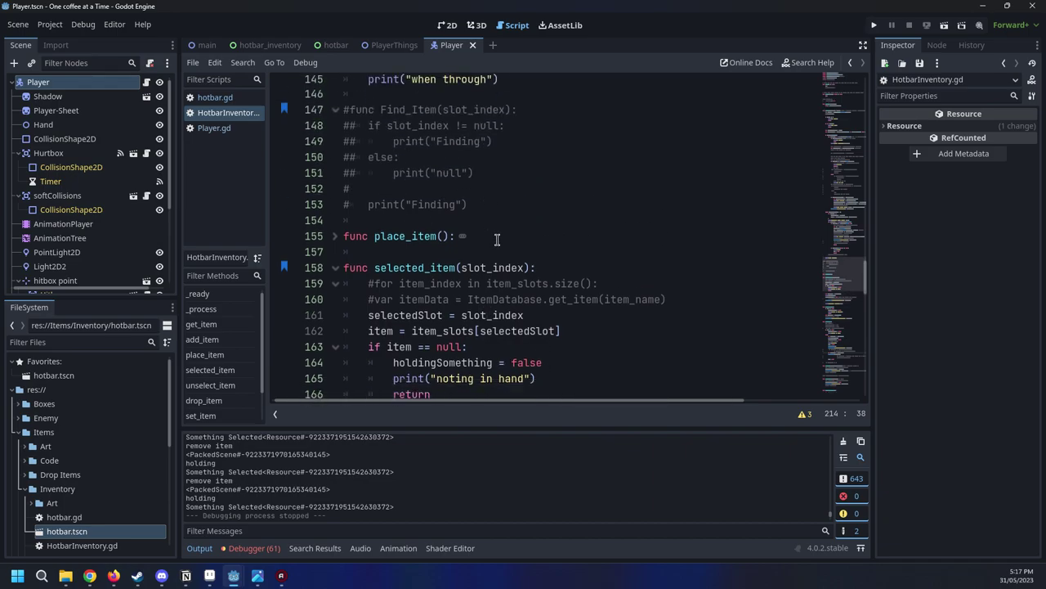
{"action": "scroll", "coordinate": [417, 229], "scroll_direction": "down", "scroll_amount": 1}
{"action": "triple_click", "coordinate": [415, 287]}
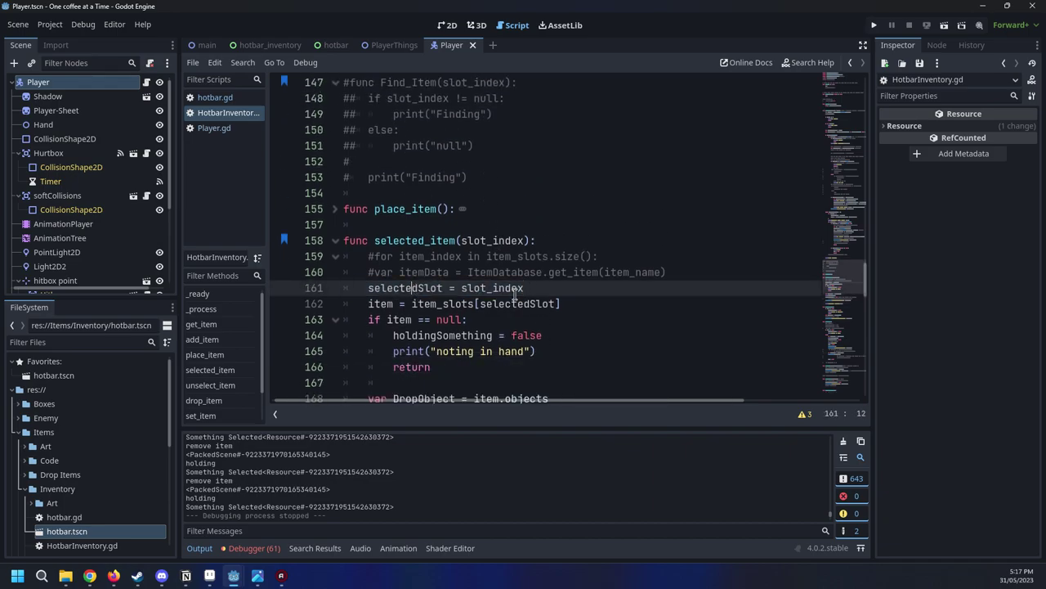
Return to drop_item and examine its item_index assignment and remove_item call, undoing any accidental move of those lines
{"action": "scroll", "coordinate": [515, 295], "scroll_direction": "down", "scroll_amount": 15}
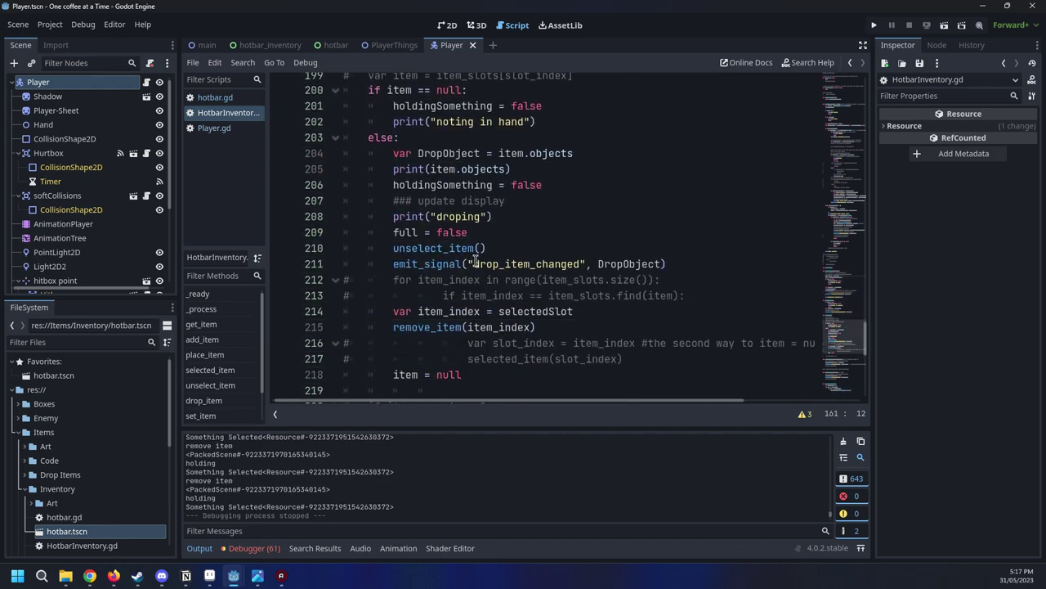
{"action": "scroll", "coordinate": [475, 260], "scroll_direction": "down", "scroll_amount": 1}
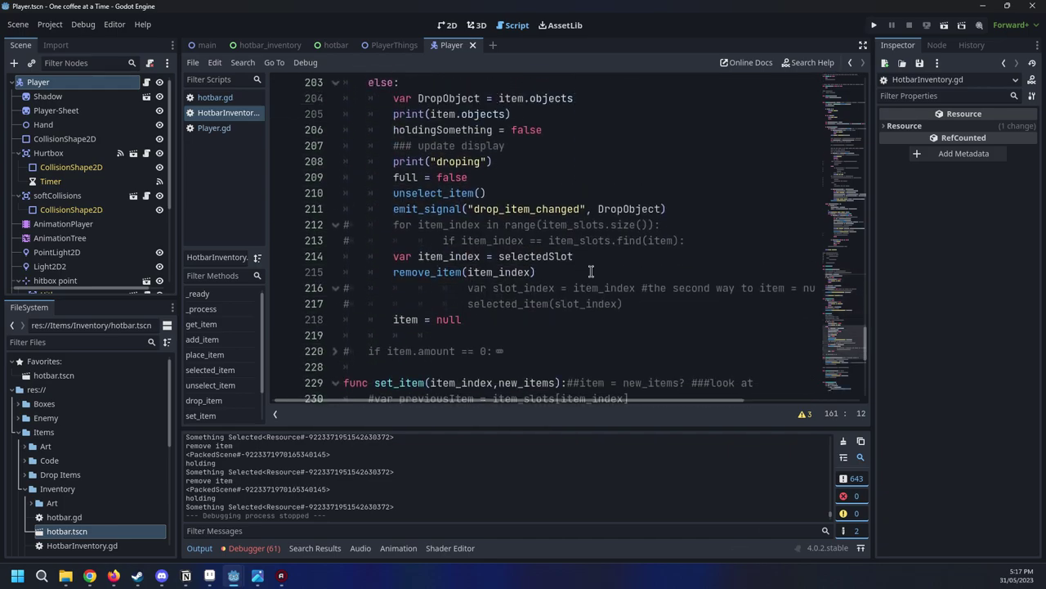
{"action": "left_click_drag", "start_coordinate": [591, 272], "coordinate": [393, 259]}
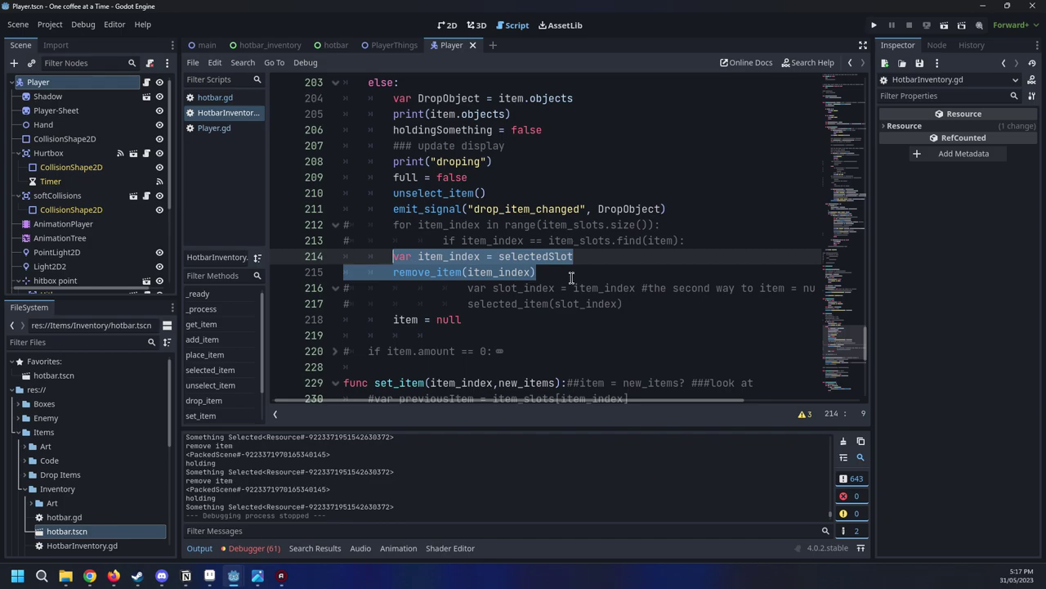
{"action": "left_click_drag", "start_coordinate": [569, 278], "coordinate": [559, 292]}
{"action": "key", "text": "ctrl+z"}
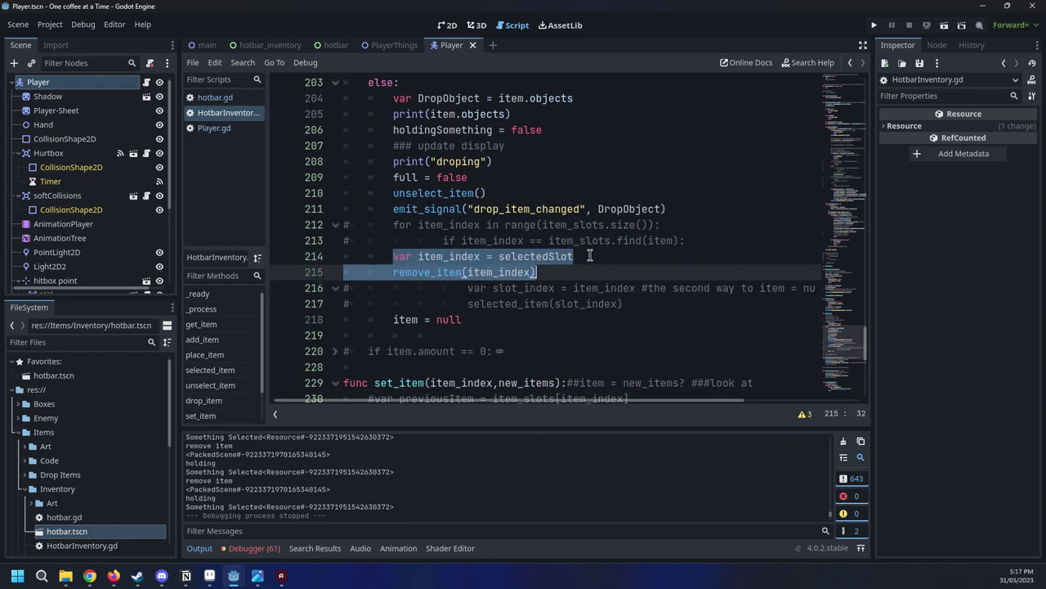
{"action": "left_click", "coordinate": [613, 272]}
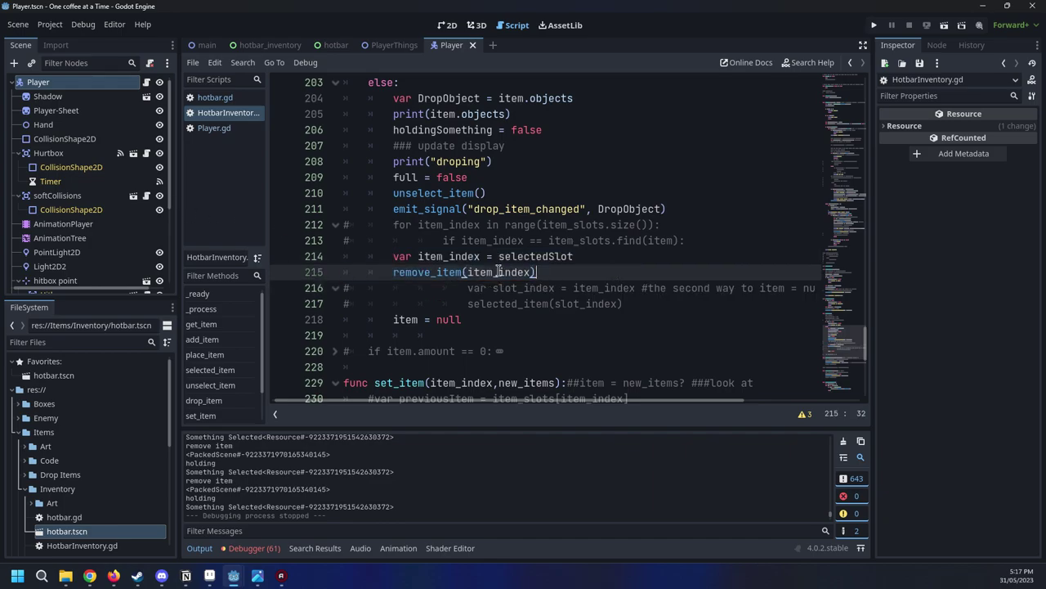
Move the item = null line in drop_item to directly below remove_item(item_index), and save the script
{"action": "scroll", "coordinate": [639, 312], "scroll_direction": "up", "scroll_amount": 1}
{"action": "scroll", "coordinate": [459, 368], "scroll_direction": "down", "scroll_amount": 1}
{"action": "left_click_drag", "start_coordinate": [478, 319], "coordinate": [394, 320]}
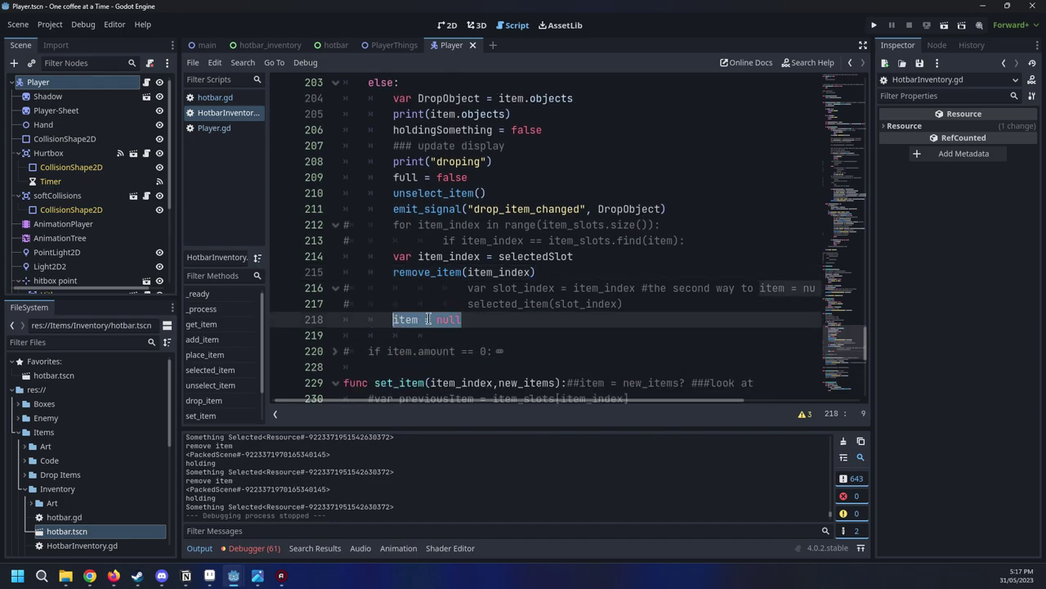
{"action": "key", "text": "End"}
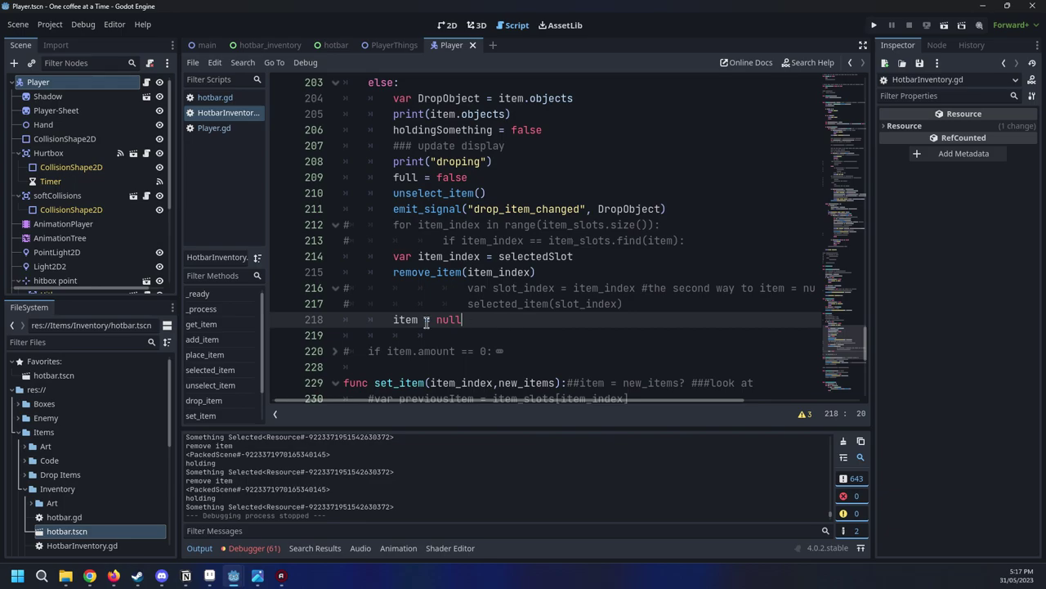
{"action": "key", "text": "shift+Home"}
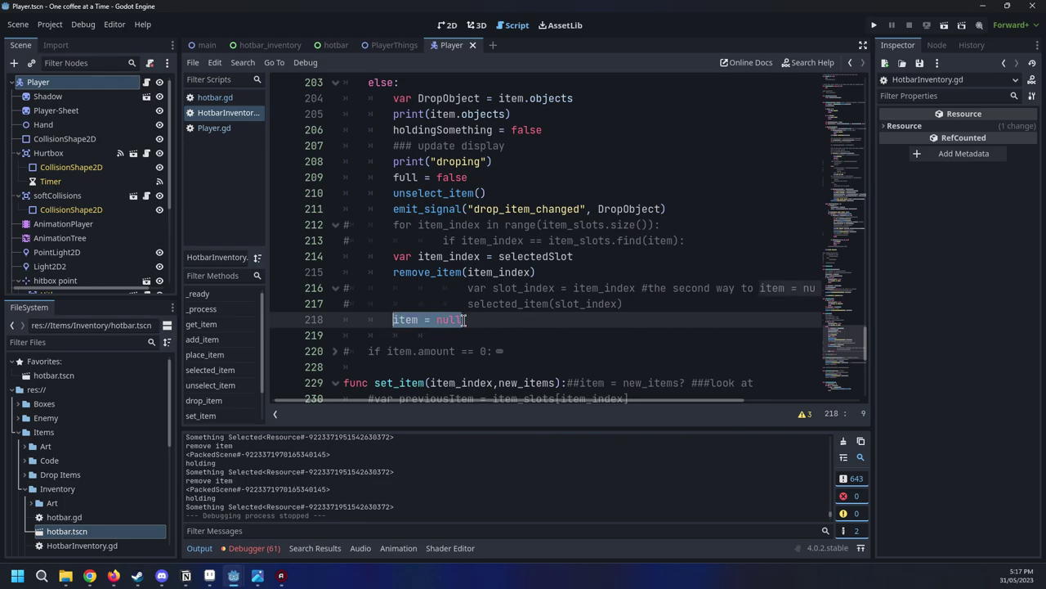
{"action": "right_click", "coordinate": [442, 318]}
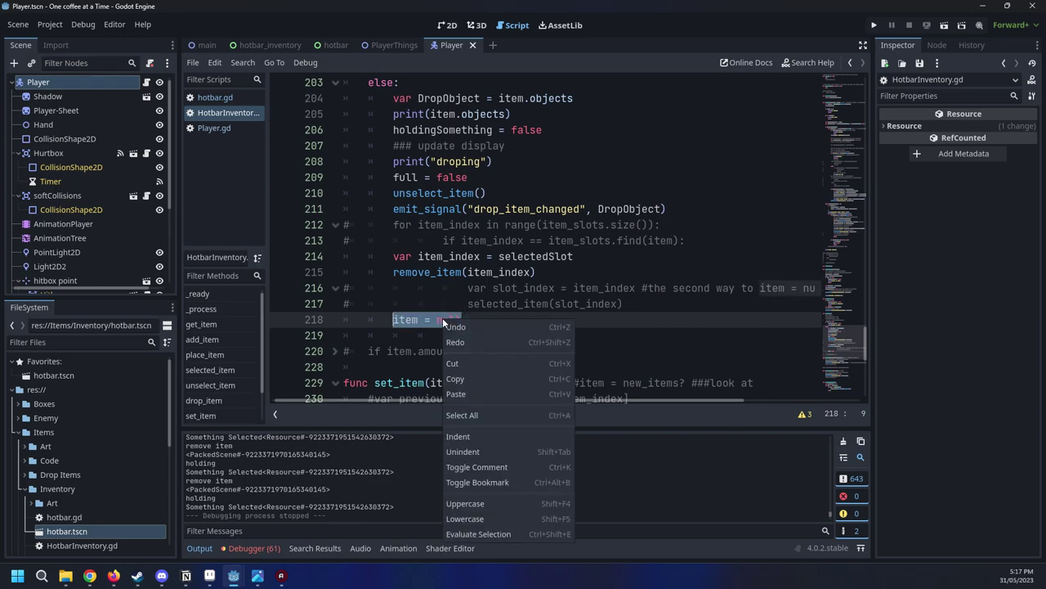
{"action": "left_click", "coordinate": [455, 364]}
{"action": "left_click", "coordinate": [612, 269]}
{"action": "key", "text": "Return"}
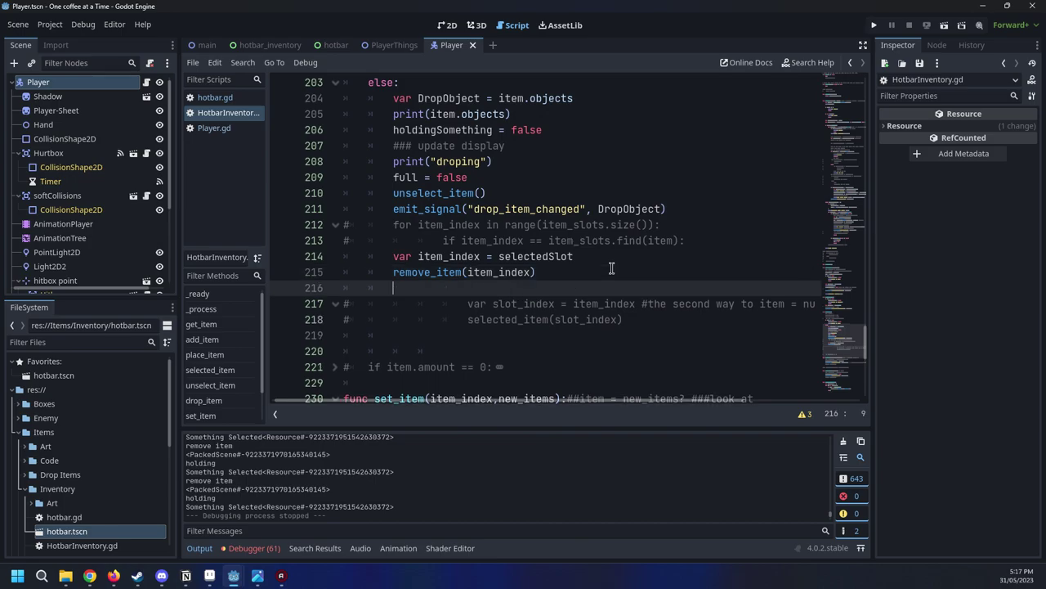
{"action": "key", "text": "ctrl+v"}
{"action": "key", "text": "ctrl+s"}
Unfold the commented-out if item.amount == 0 block below drop_item to read it, and fold it again
{"action": "scroll", "coordinate": [467, 234], "scroll_direction": "down", "scroll_amount": 1}
{"action": "scroll", "coordinate": [468, 234], "scroll_direction": "down", "scroll_amount": 3}
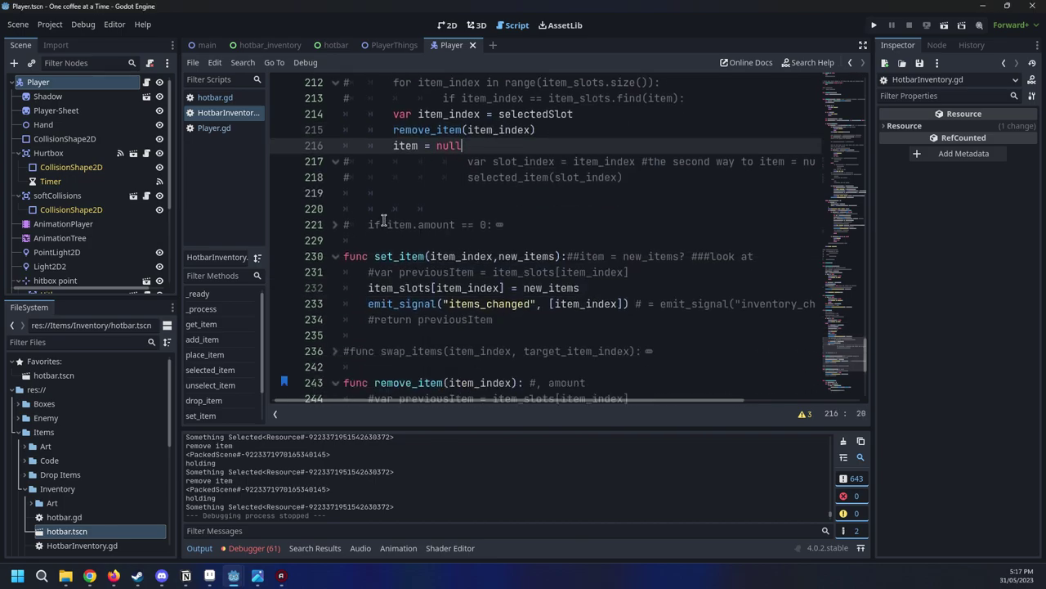
{"action": "left_click", "coordinate": [335, 225]}
{"action": "left_click", "coordinate": [335, 225]}
{"action": "left_click", "coordinate": [335, 225]}
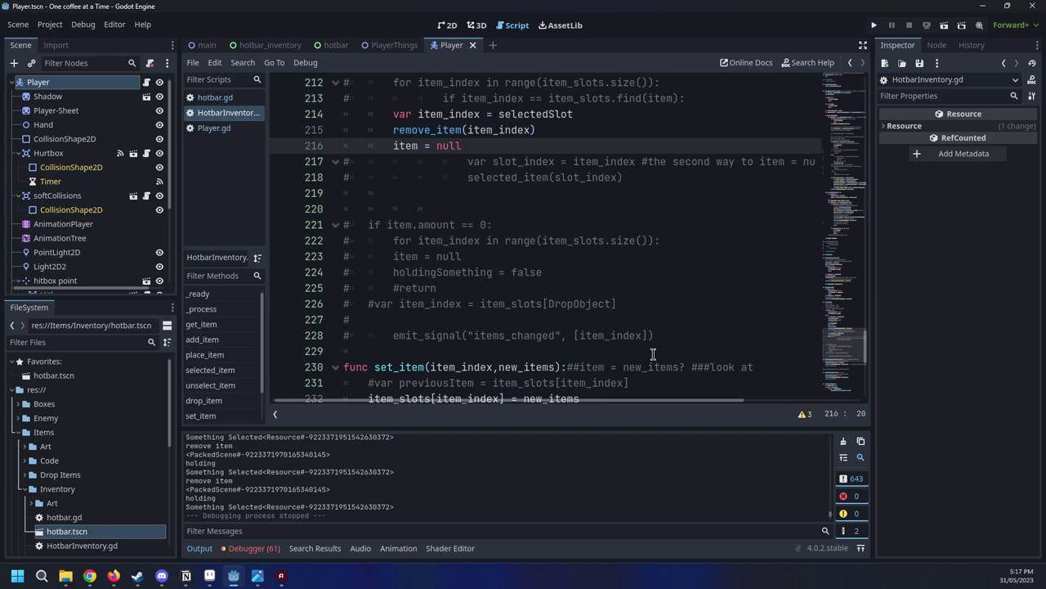
{"action": "left_click", "coordinate": [336, 224]}
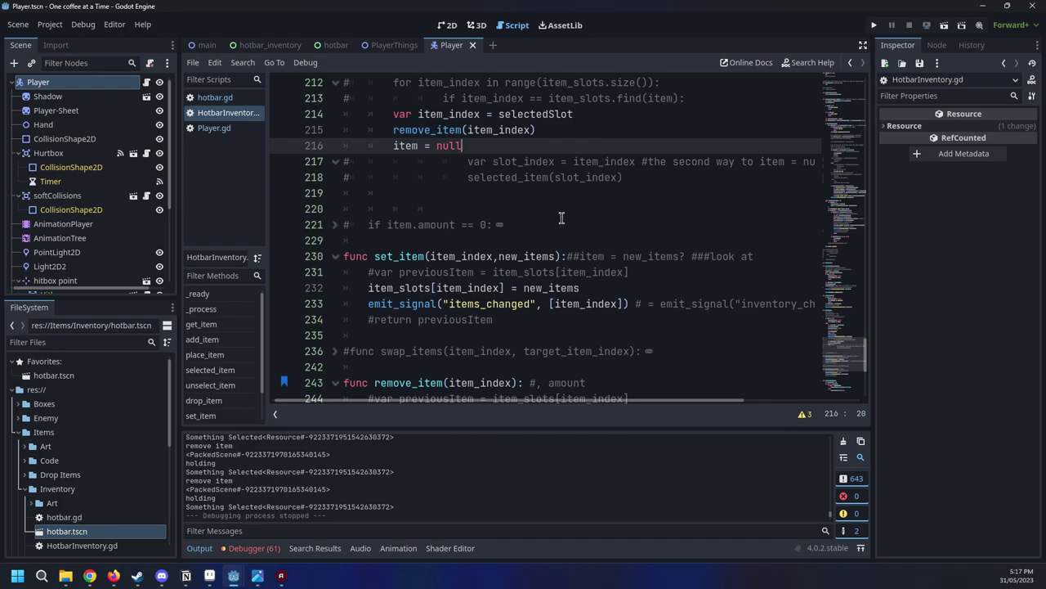
Read through the set_item, remove_item and make_items_unique functions at the end of the HotbarInventory script
{"action": "scroll", "coordinate": [561, 217], "scroll_direction": "down", "scroll_amount": 1}
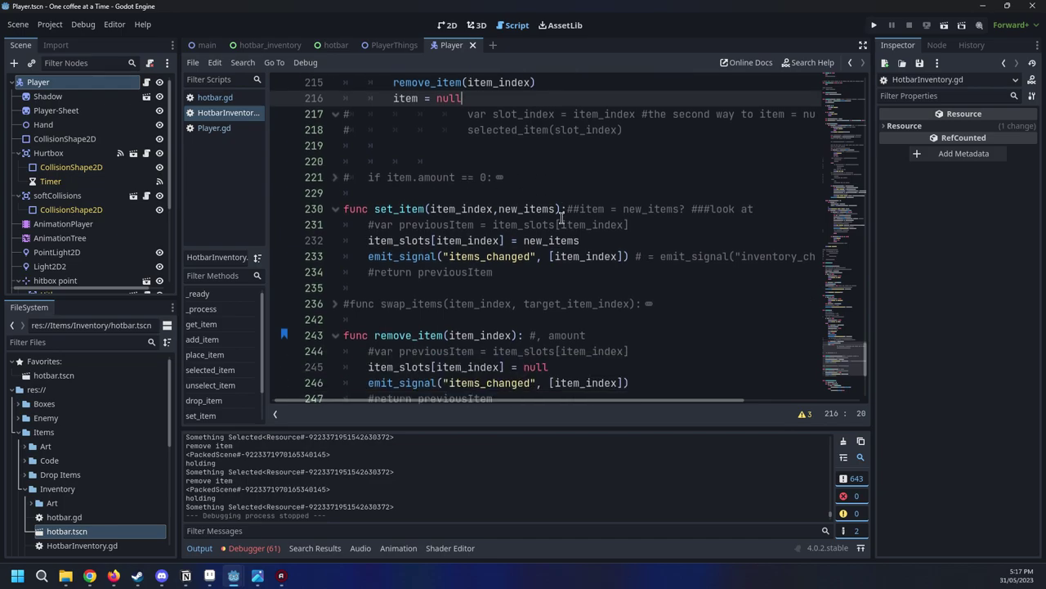
{"action": "left_click_drag", "start_coordinate": [629, 224], "coordinate": [408, 229]}
{"action": "left_click", "coordinate": [410, 227]}
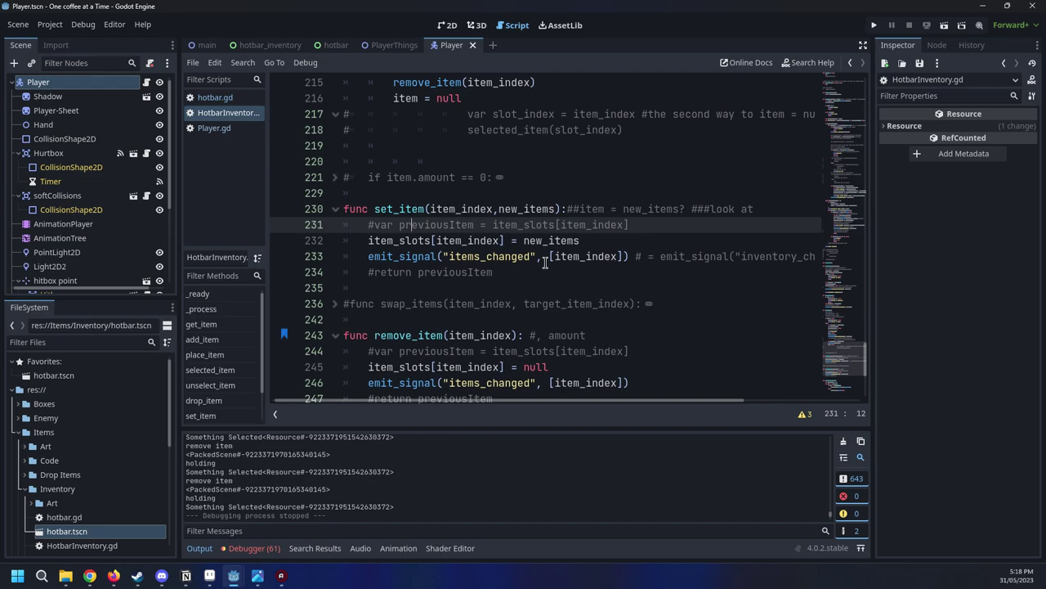
{"action": "scroll", "coordinate": [548, 311], "scroll_direction": "down", "scroll_amount": 2}
{"action": "left_click", "coordinate": [549, 305]}
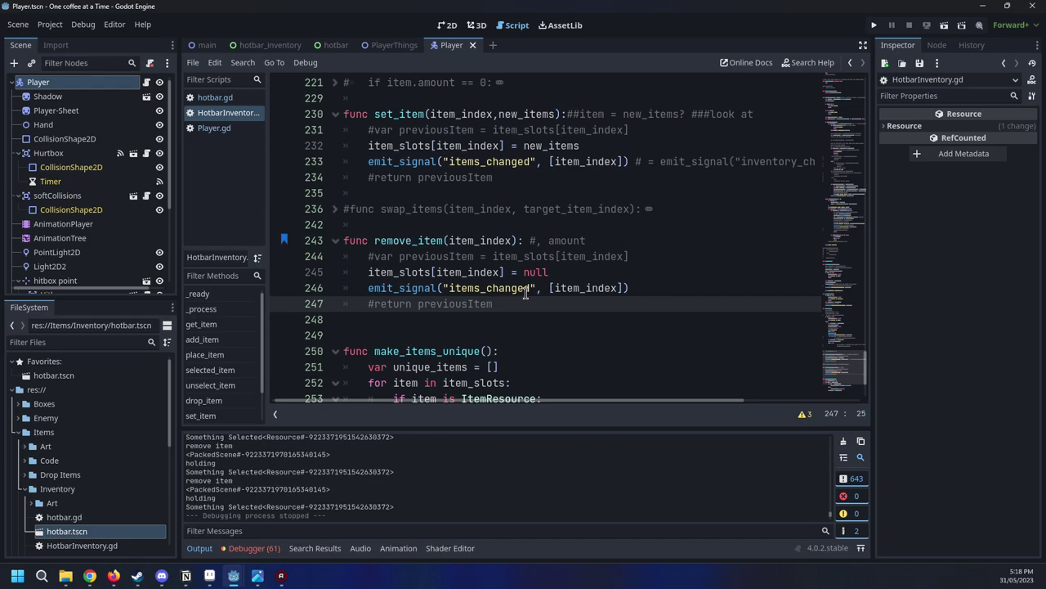
{"action": "scroll", "coordinate": [527, 294], "scroll_direction": "down", "scroll_amount": 2}
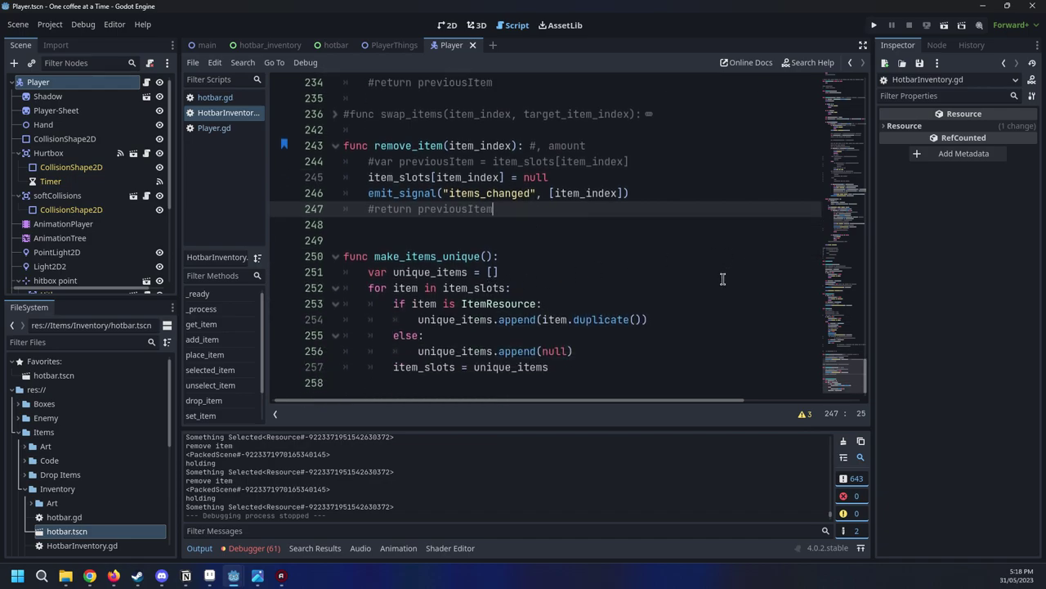
Open hotbar.gd and examine the ui_drop branch of _unhandled_input, placing the cursor in its selected_item_label.text line
{"action": "left_click", "coordinate": [247, 99]}
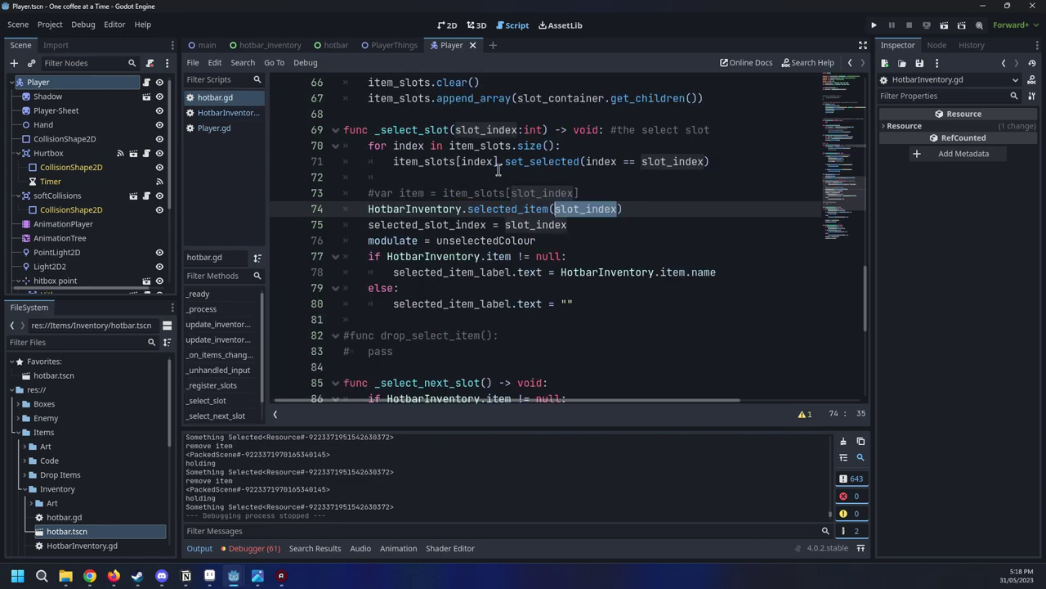
{"action": "left_click", "coordinate": [651, 211]}
{"action": "scroll", "coordinate": [662, 290], "scroll_direction": "up", "scroll_amount": 5}
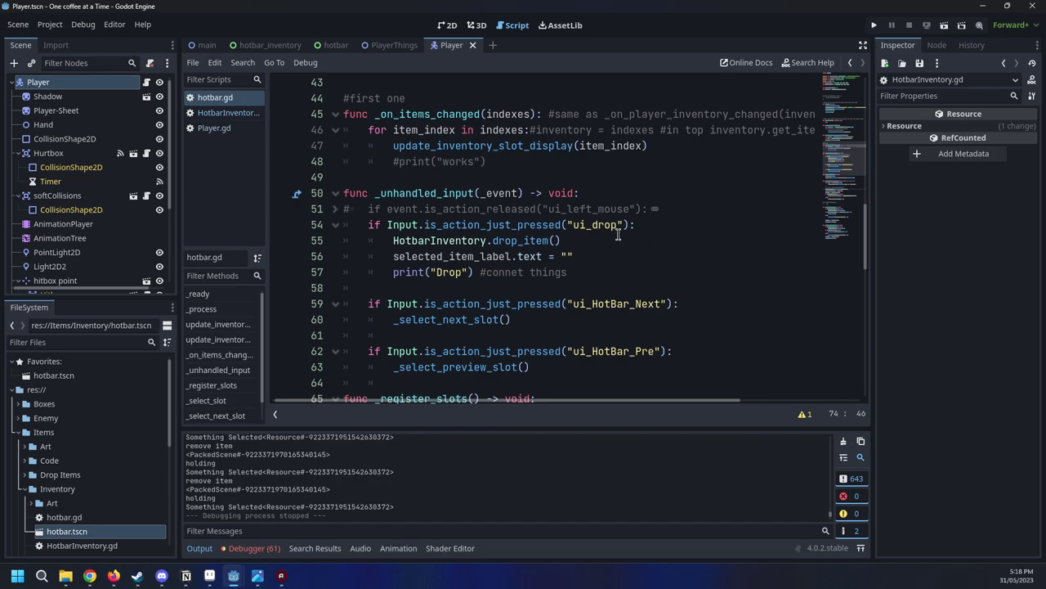
{"action": "left_click", "coordinate": [624, 258]}
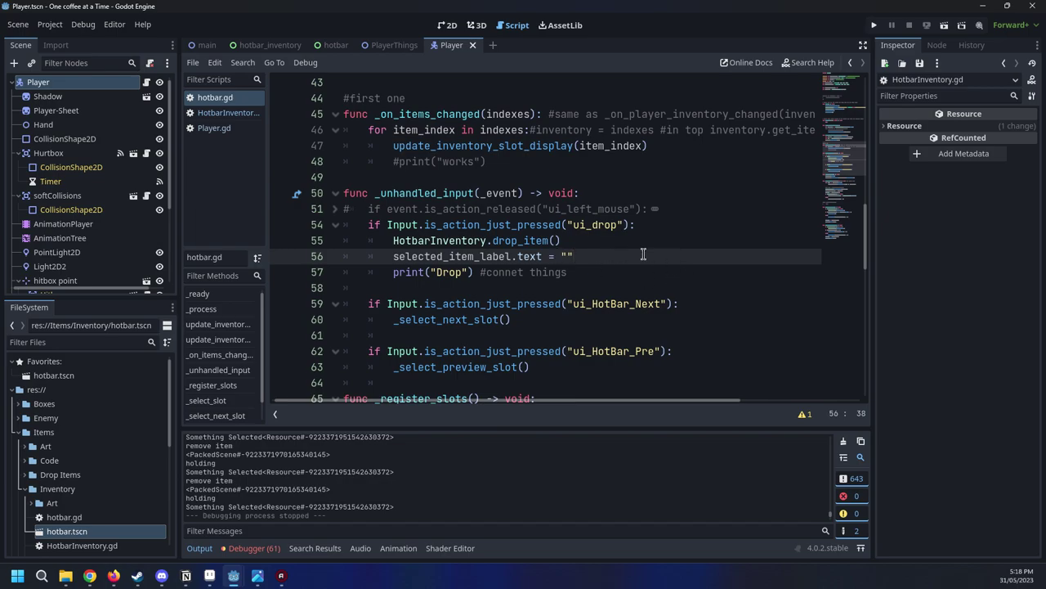
{"action": "scroll", "coordinate": [716, 288], "scroll_direction": "down", "scroll_amount": 1}
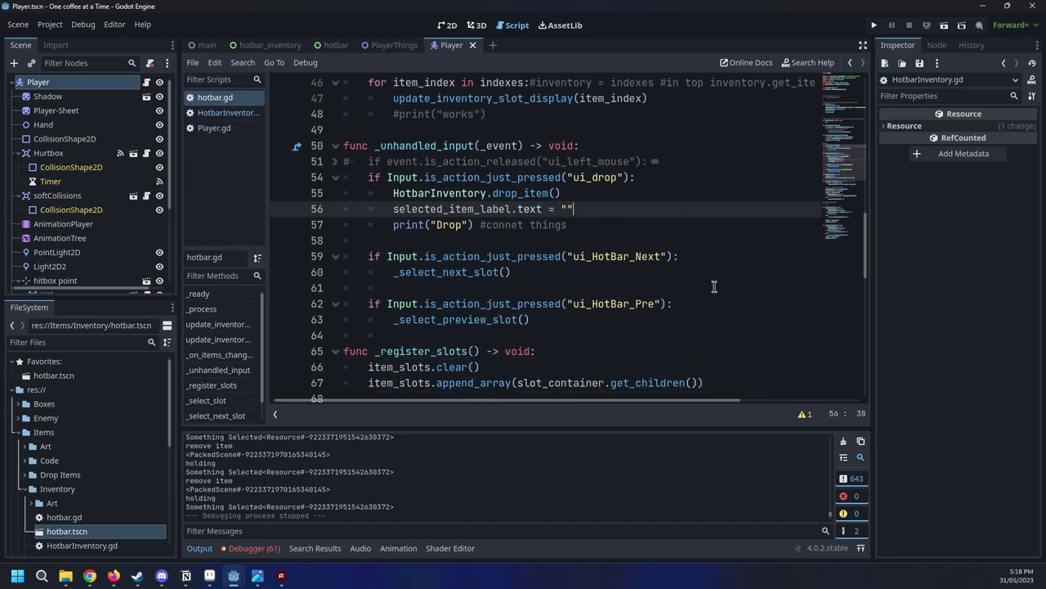
{"action": "scroll", "coordinate": [712, 286], "scroll_direction": "up", "scroll_amount": 1}
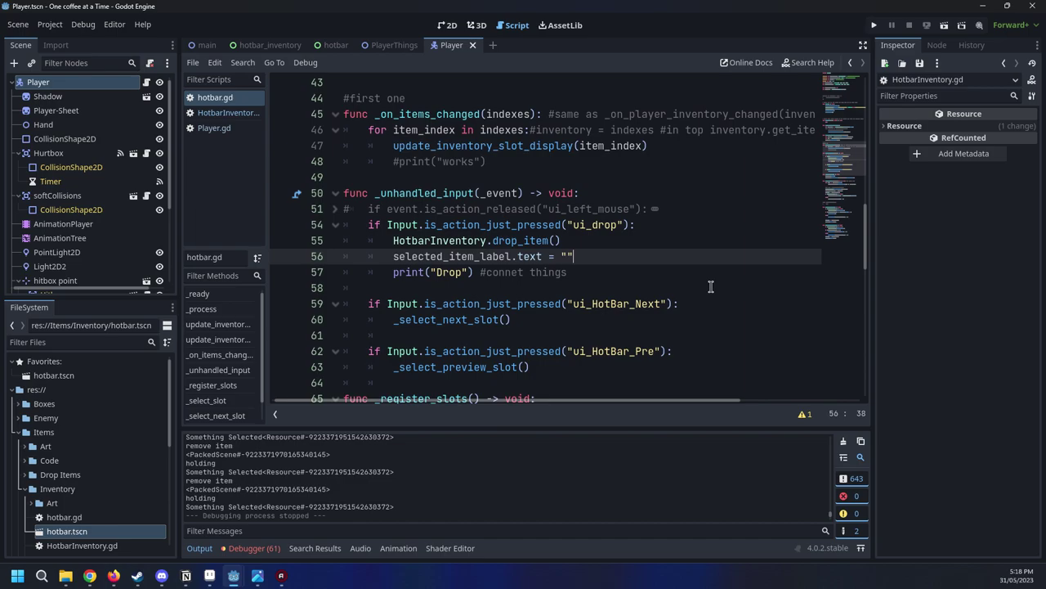
Examine the _on_items_changed, update_inventory_slot_display and update_inventory_display functions in hotbar.gd
{"action": "scroll", "coordinate": [708, 286], "scroll_direction": "up", "scroll_amount": 3}
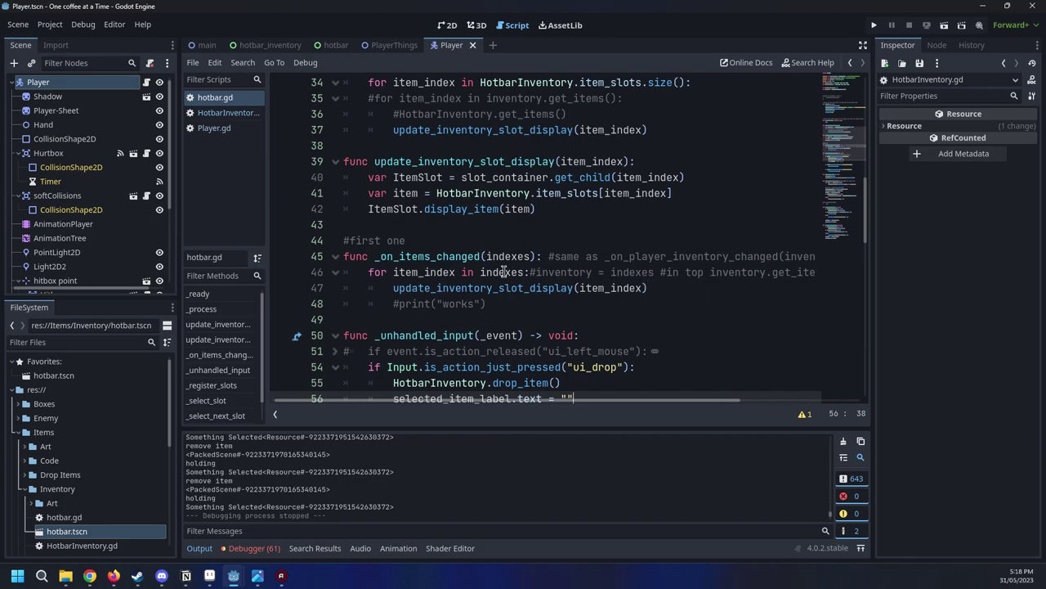
{"action": "scroll", "coordinate": [520, 257], "scroll_direction": "up", "scroll_amount": 3}
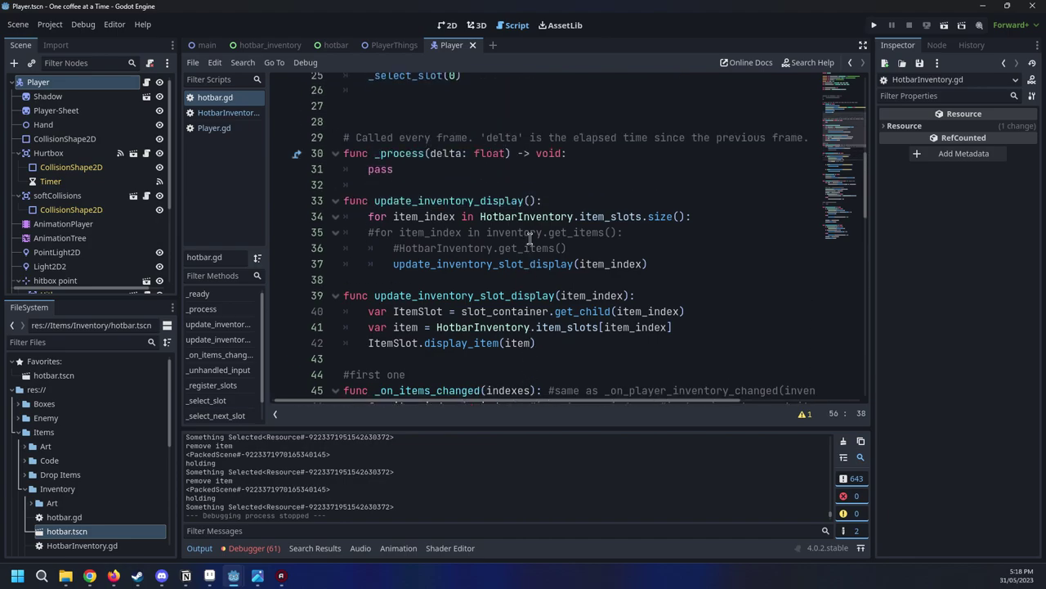
{"action": "scroll", "coordinate": [505, 245], "scroll_direction": "up", "scroll_amount": 1}
{"action": "scroll", "coordinate": [531, 205], "scroll_direction": "down", "scroll_amount": 2}
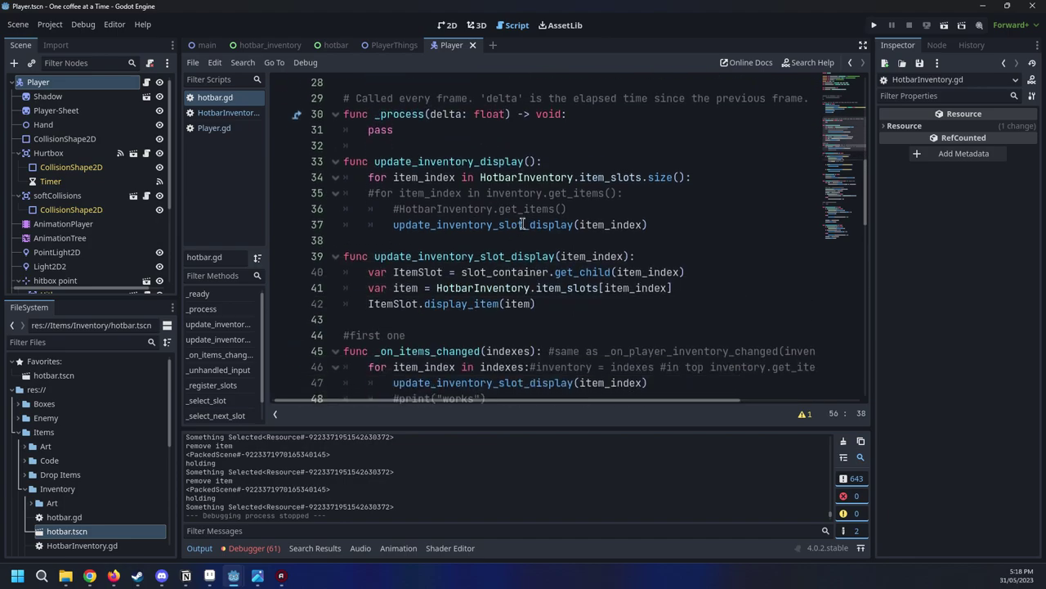
{"action": "left_click", "coordinate": [586, 159]}
{"action": "double_click", "coordinate": [417, 161]}
{"action": "left_click", "coordinate": [419, 161]}
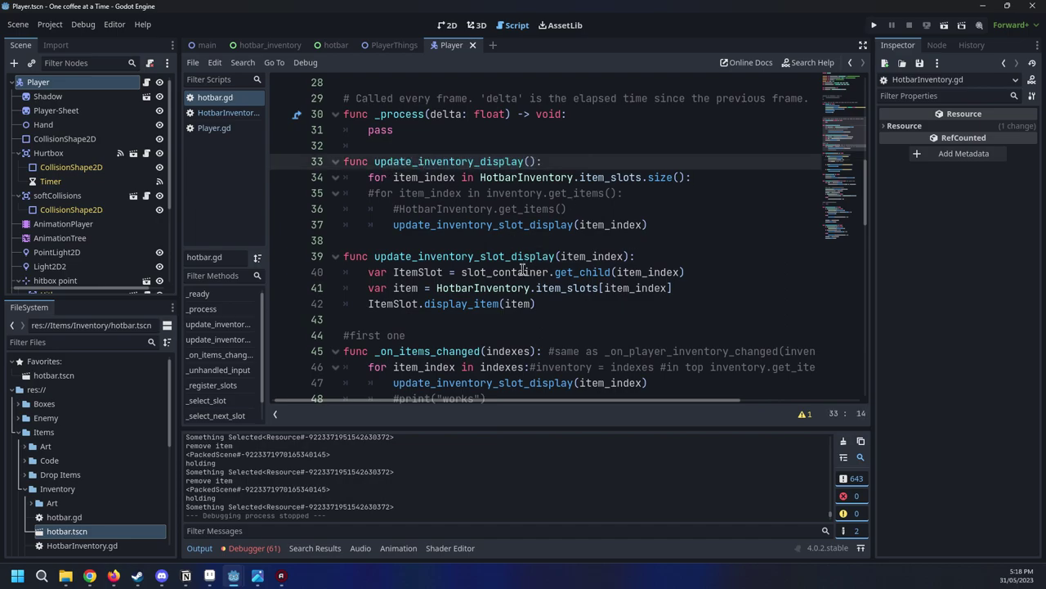
Examine the variable declarations and the _ready function, including the full items_changed signal connection
{"action": "scroll", "coordinate": [410, 184], "scroll_direction": "up", "scroll_amount": 1}
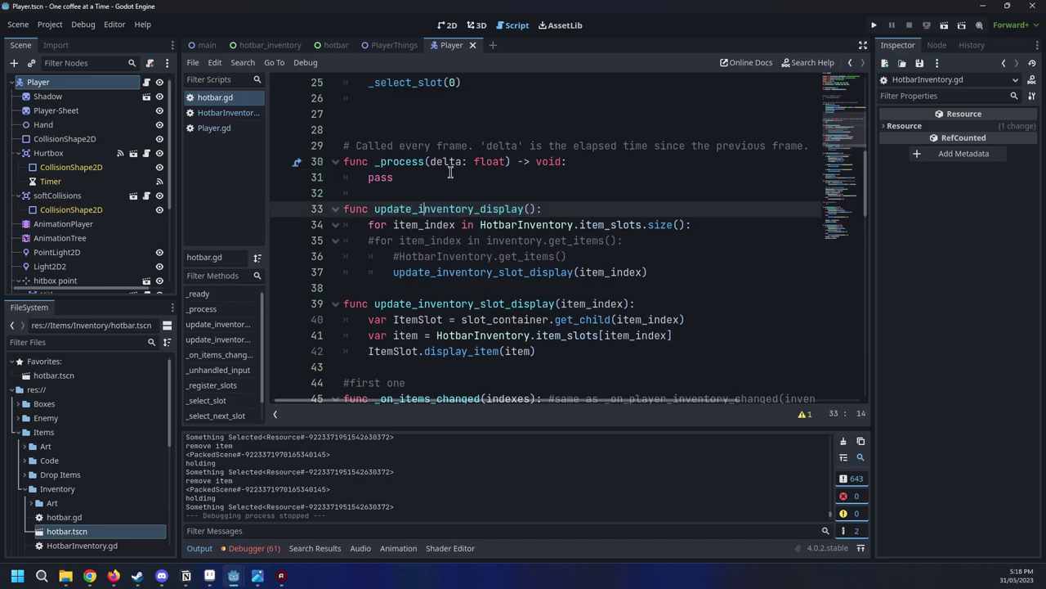
{"action": "scroll", "coordinate": [456, 201], "scroll_direction": "up", "scroll_amount": 4}
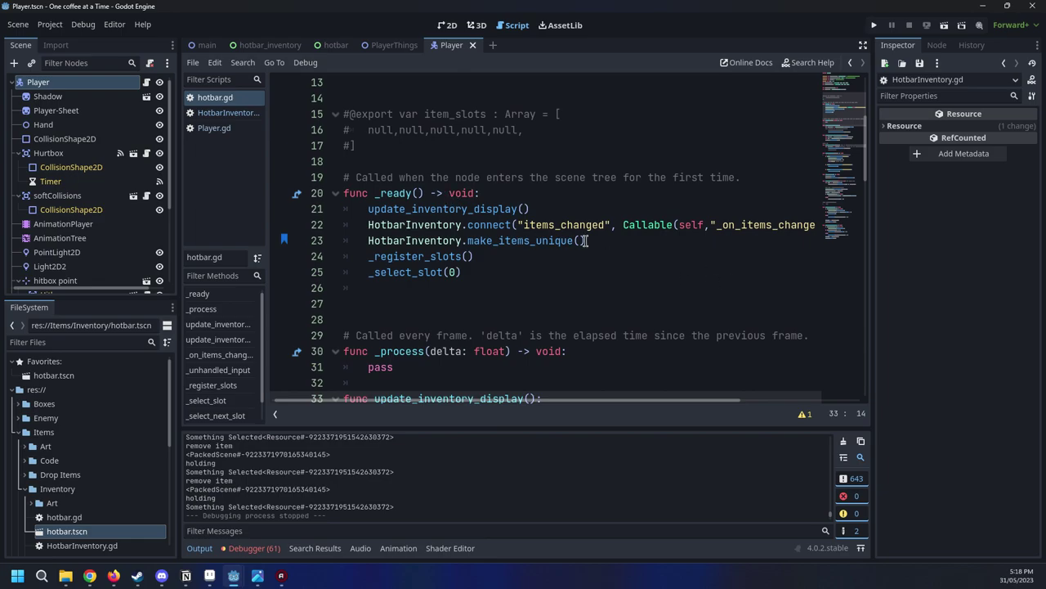
{"action": "scroll", "coordinate": [649, 325], "scroll_direction": "up", "scroll_amount": 4}
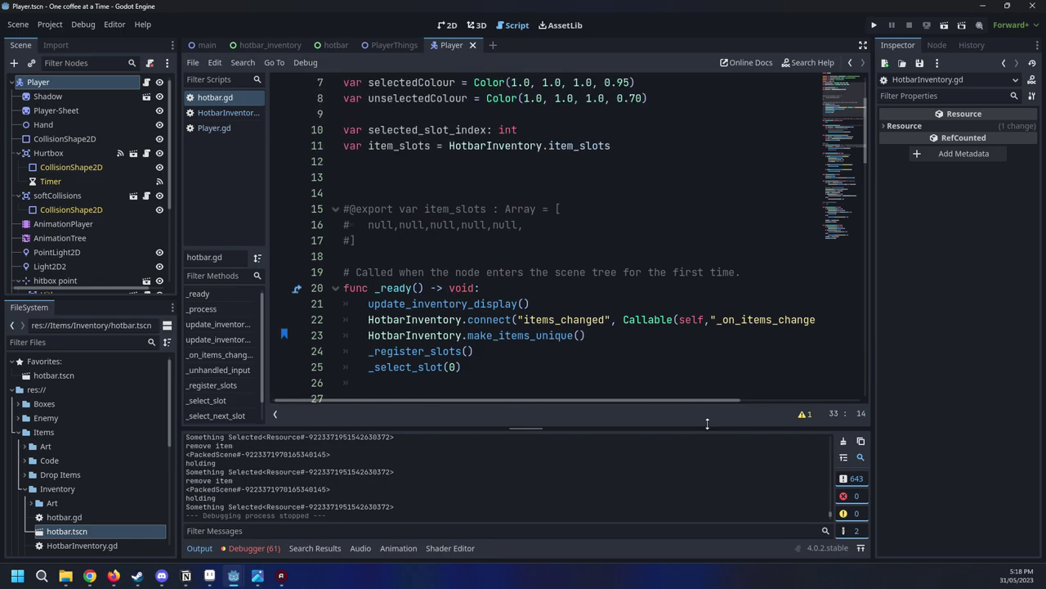
{"action": "scroll", "coordinate": [672, 385], "scroll_direction": "down", "scroll_amount": 13}
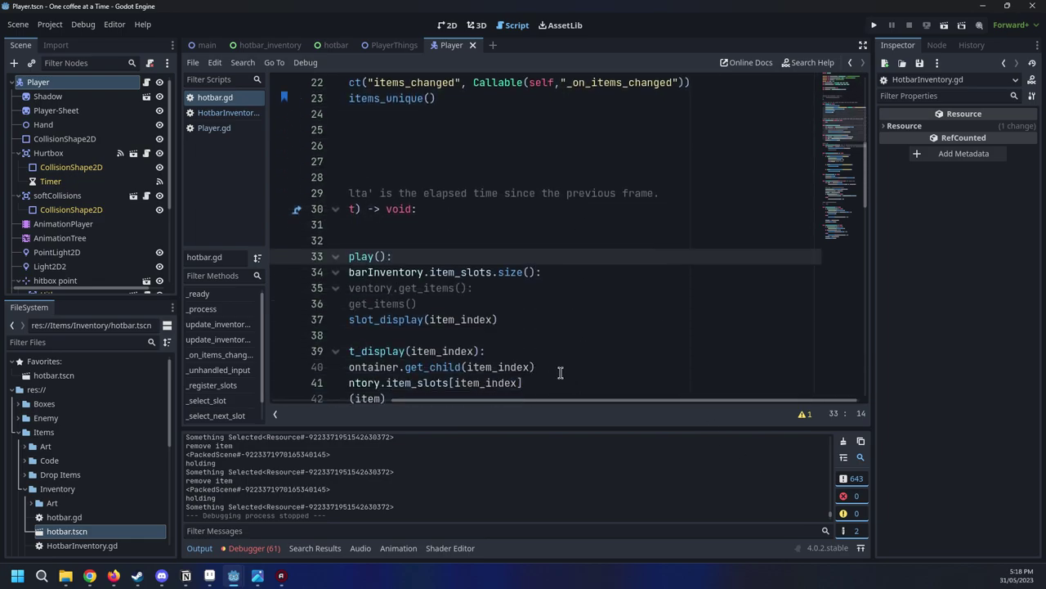
{"action": "left_click_drag", "start_coordinate": [515, 400], "coordinate": [282, 402]}
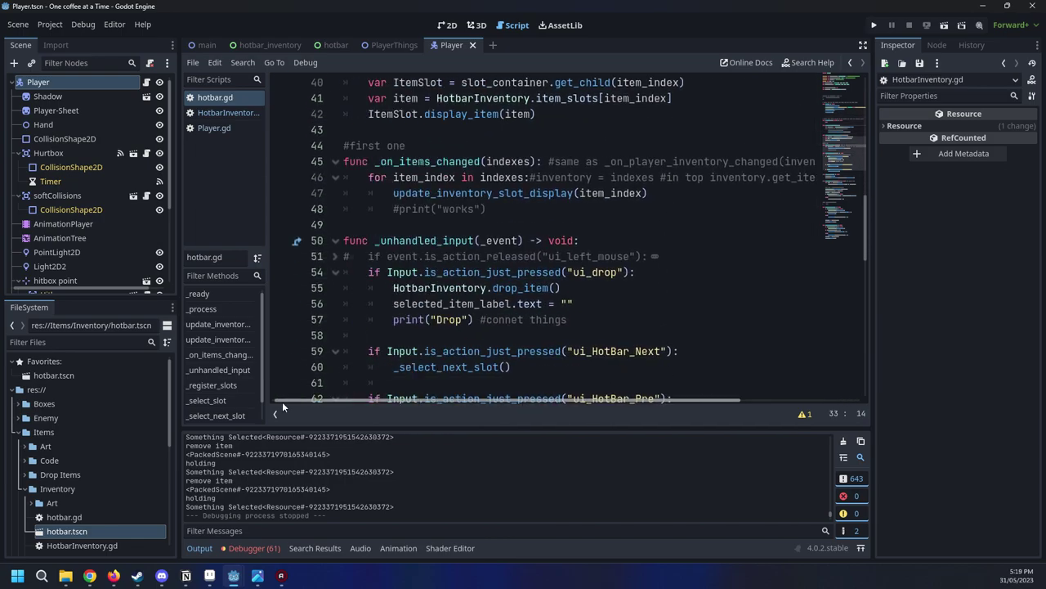
Read through _register_slots and _select_slot, including how _select_slot calls selected_item and sets the item label text
{"action": "scroll", "coordinate": [532, 345], "scroll_direction": "down", "scroll_amount": 2}
{"action": "scroll", "coordinate": [515, 335], "scroll_direction": "down", "scroll_amount": 4}
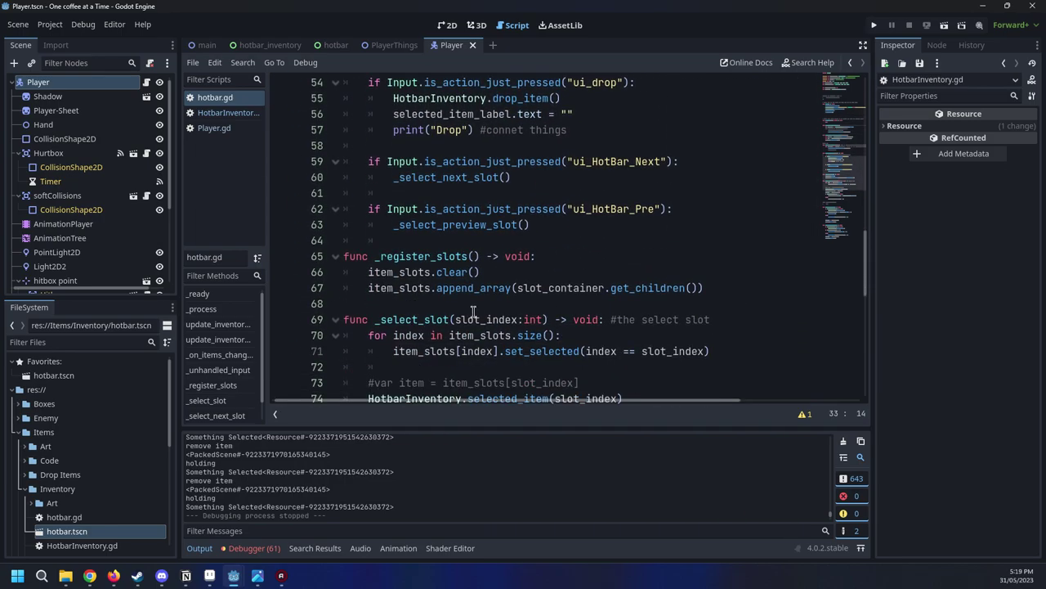
{"action": "scroll", "coordinate": [458, 306], "scroll_direction": "down", "scroll_amount": 1}
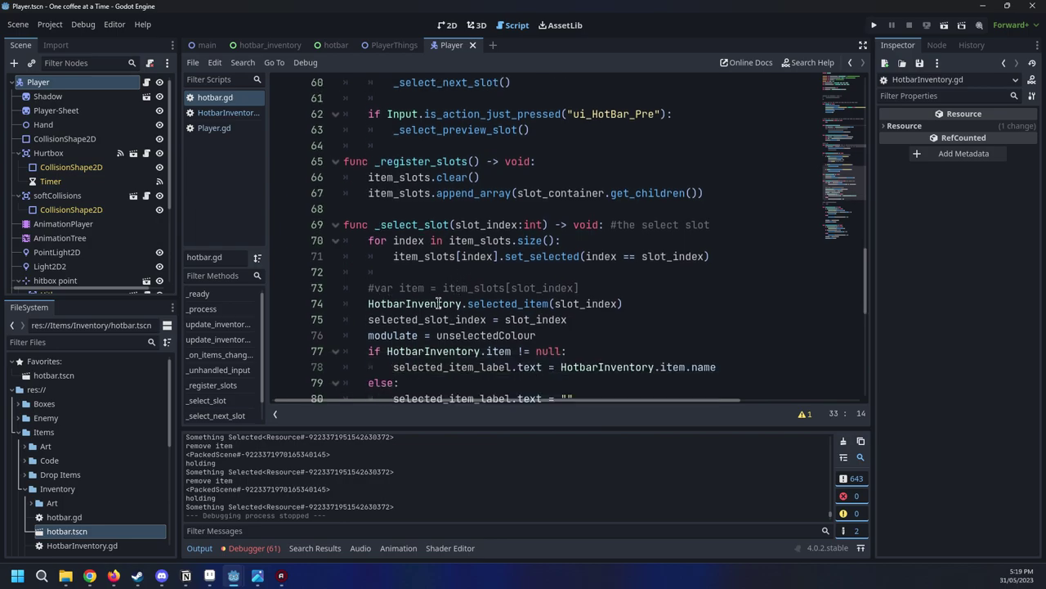
{"action": "scroll", "coordinate": [438, 302], "scroll_direction": "down", "scroll_amount": 1}
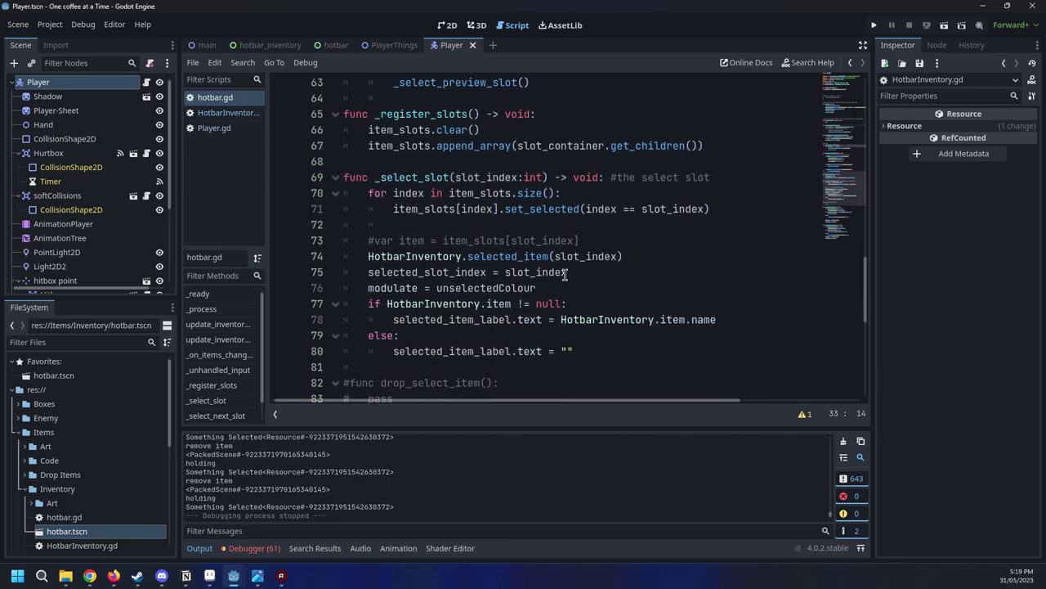
{"action": "scroll", "coordinate": [515, 286], "scroll_direction": "down", "scroll_amount": 2}
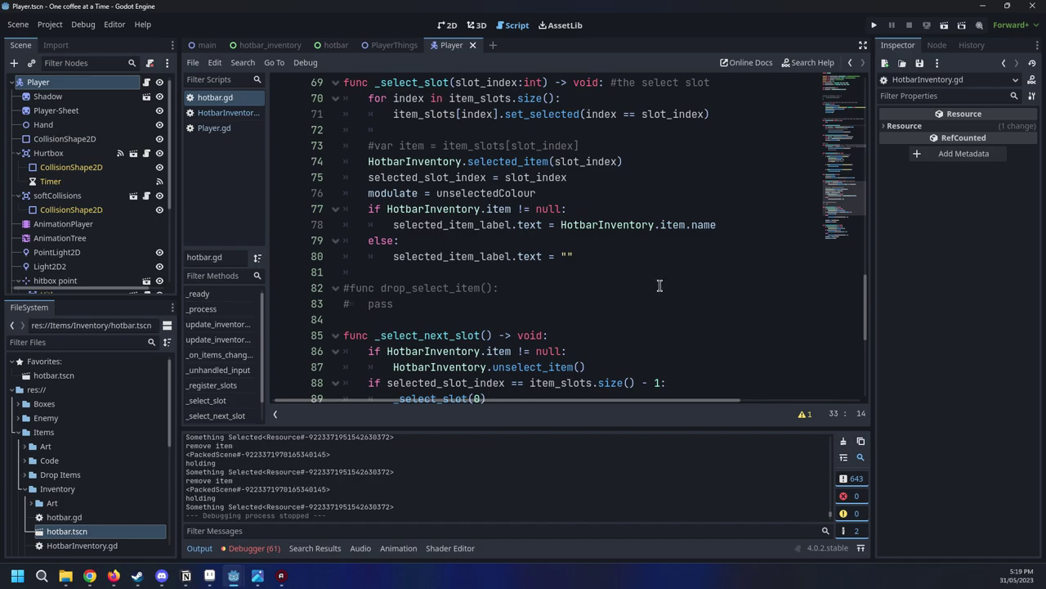
{"action": "scroll", "coordinate": [660, 286], "scroll_direction": "down", "scroll_amount": 3}
{"action": "scroll", "coordinate": [645, 295], "scroll_direction": "up", "scroll_amount": 4}
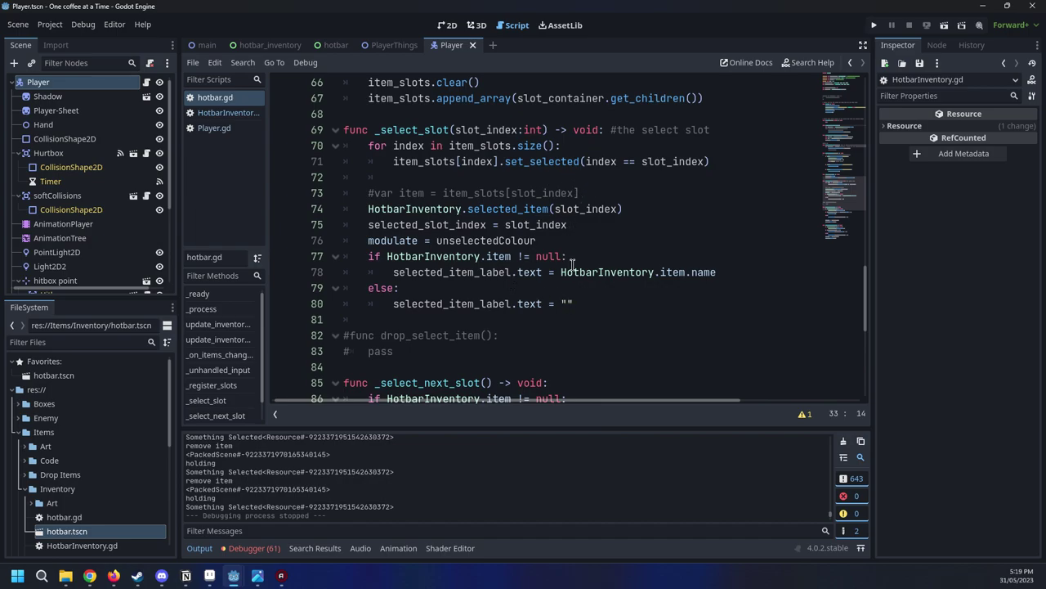
{"action": "scroll", "coordinate": [618, 332], "scroll_direction": "down", "scroll_amount": 1}
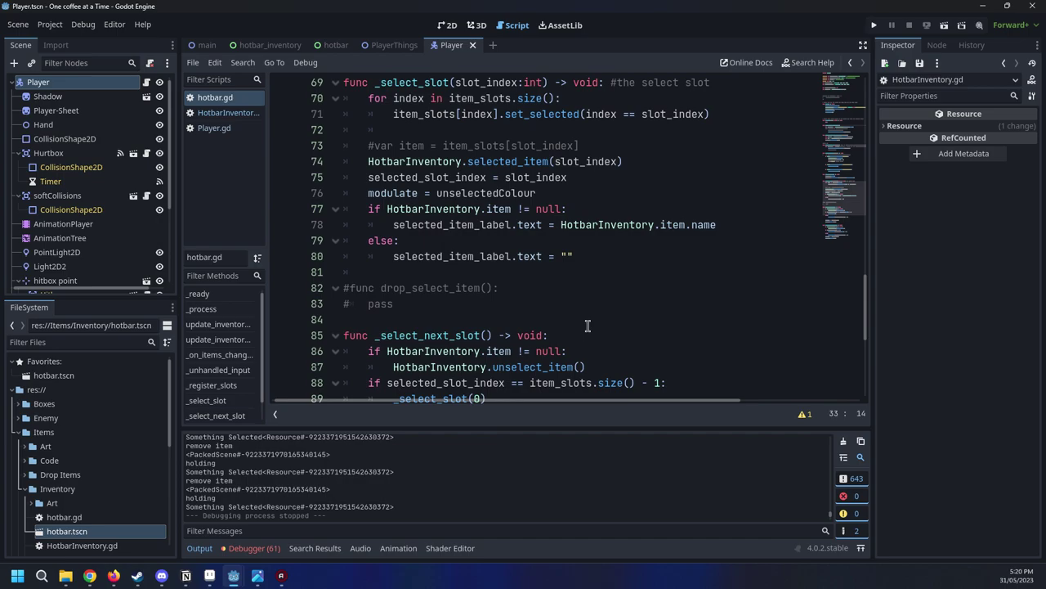
Read _select_next_slot and _select_preview_slot, and place the cursor in the unselect_item call of _select_next_slot
{"action": "scroll", "coordinate": [587, 325], "scroll_direction": "down", "scroll_amount": 3}
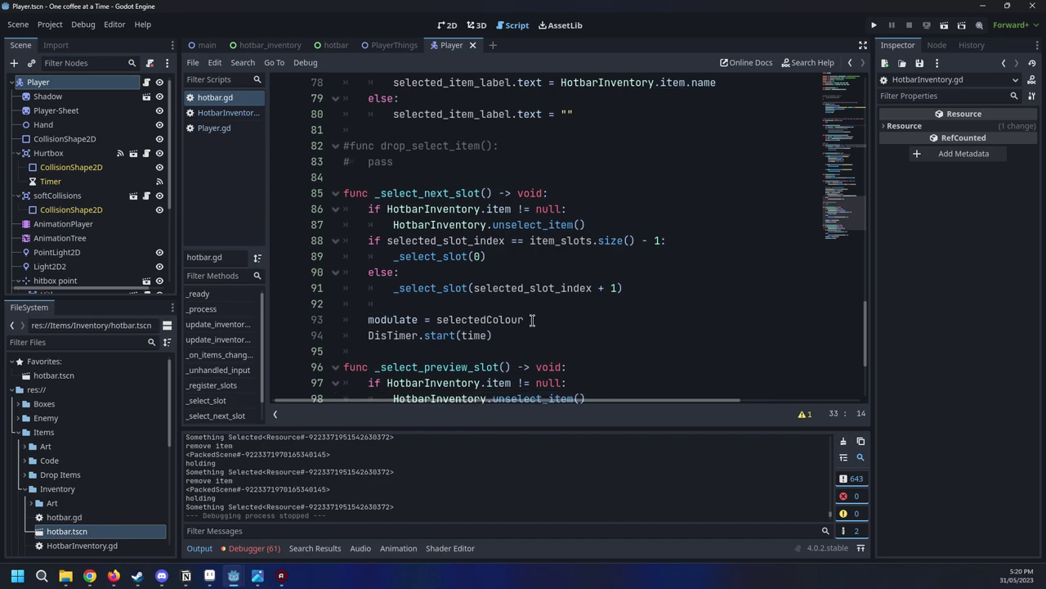
{"action": "scroll", "coordinate": [533, 319], "scroll_direction": "down", "scroll_amount": 3}
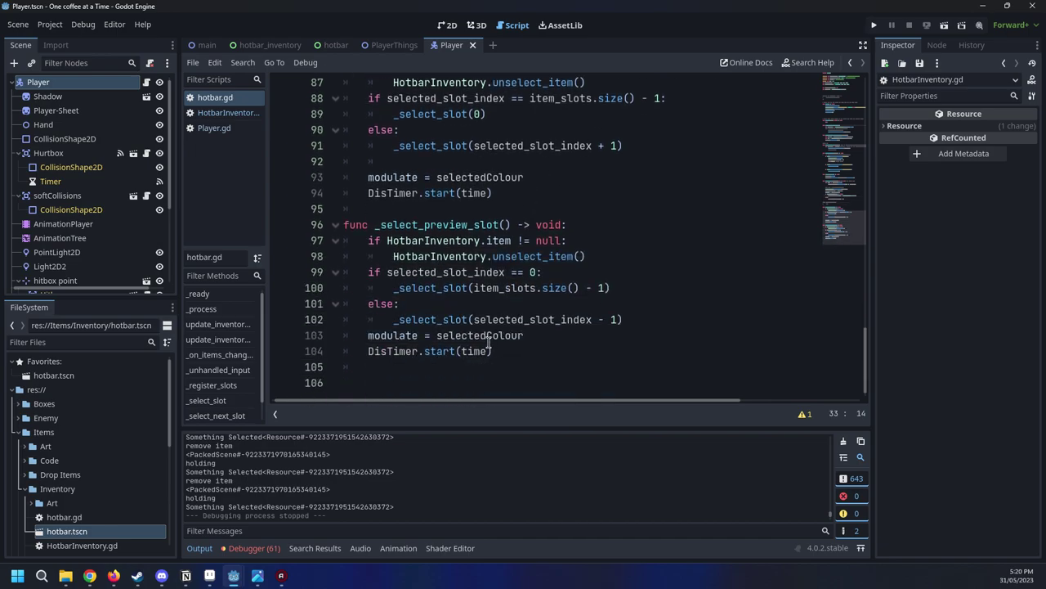
{"action": "scroll", "coordinate": [646, 347], "scroll_direction": "up", "scroll_amount": 3}
{"action": "left_click", "coordinate": [581, 224]}
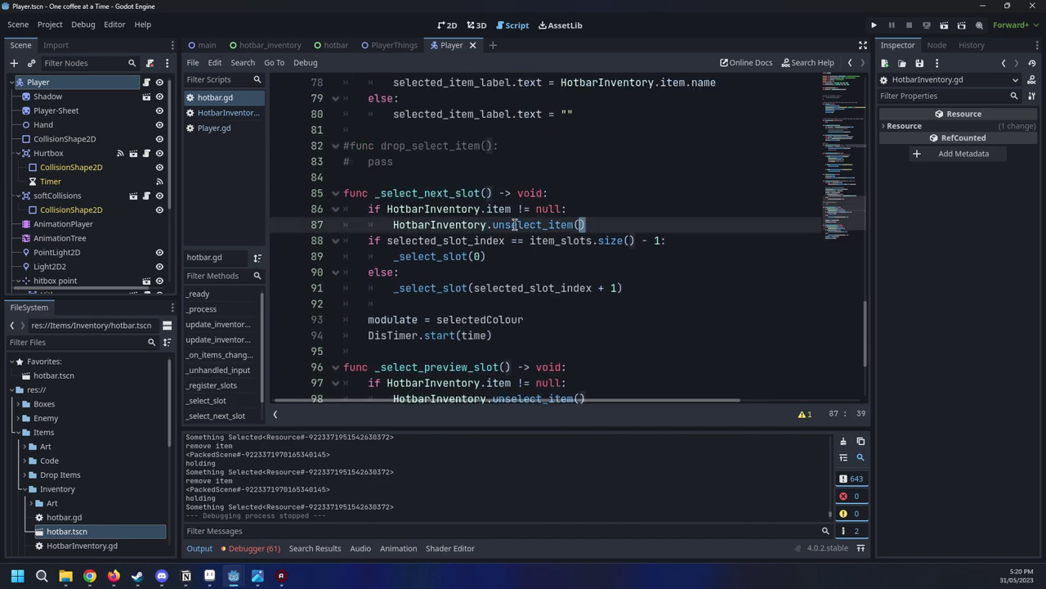
Examine the item null check and unselect_item call in _select_next_slot, and compare them with the same lines in _select_preview_slot
{"action": "left_click_drag", "start_coordinate": [585, 224], "coordinate": [386, 222]}
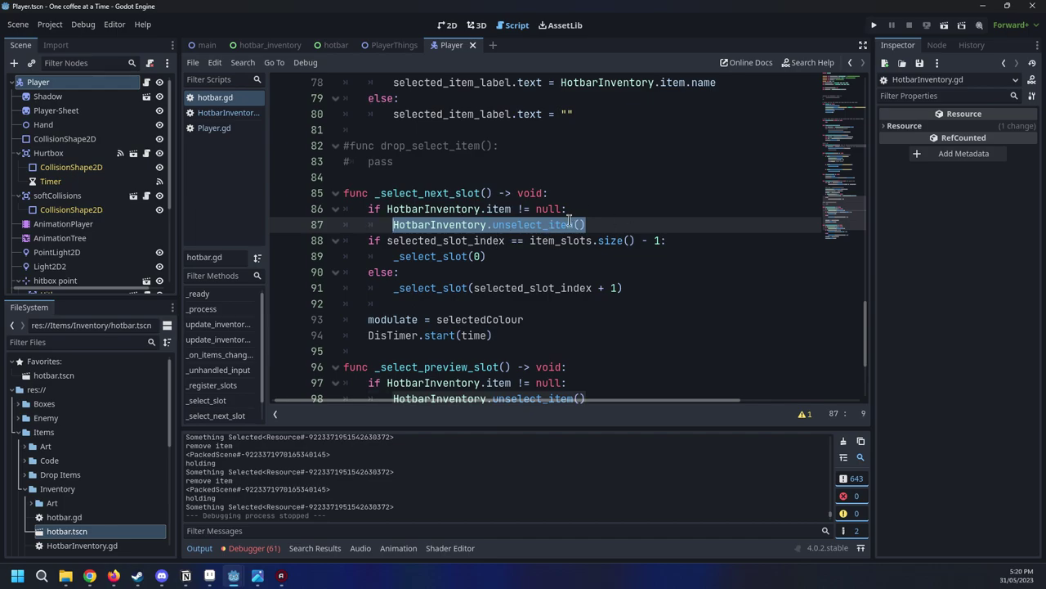
{"action": "left_click", "coordinate": [599, 206]}
{"action": "left_click", "coordinate": [605, 224]}
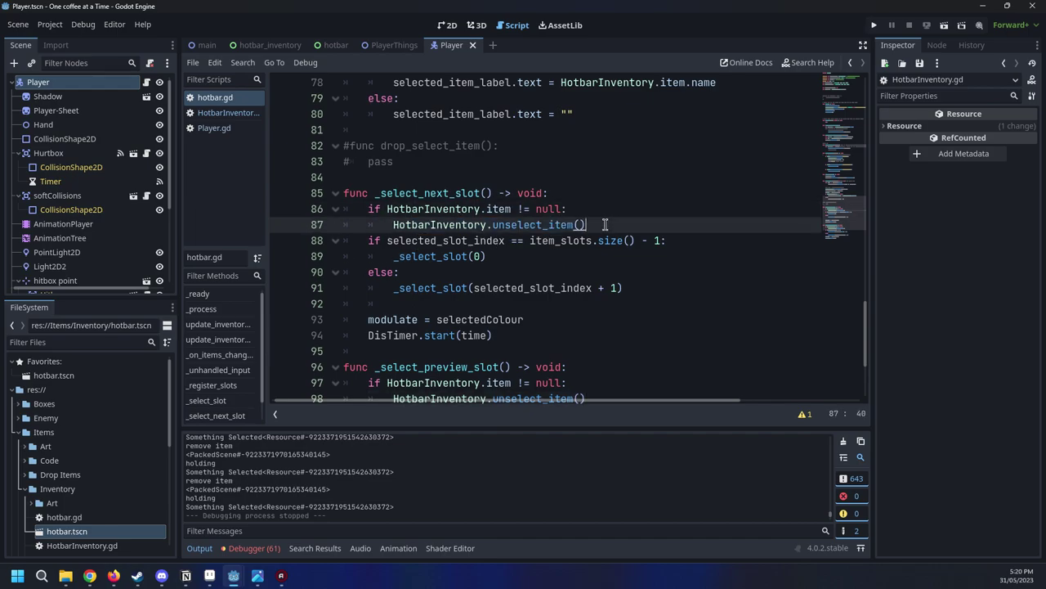
{"action": "left_click_drag", "start_coordinate": [605, 224], "coordinate": [358, 209]}
{"action": "left_click", "coordinate": [381, 209]}
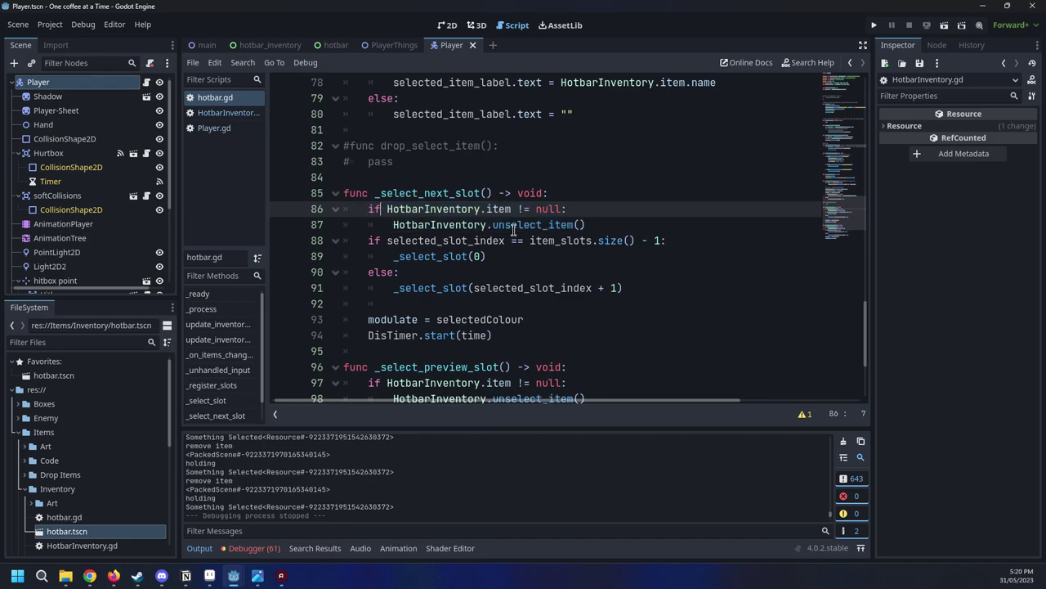
{"action": "scroll", "coordinate": [572, 188], "scroll_direction": "down", "scroll_amount": 1}
{"action": "scroll", "coordinate": [585, 180], "scroll_direction": "down", "scroll_amount": 2}
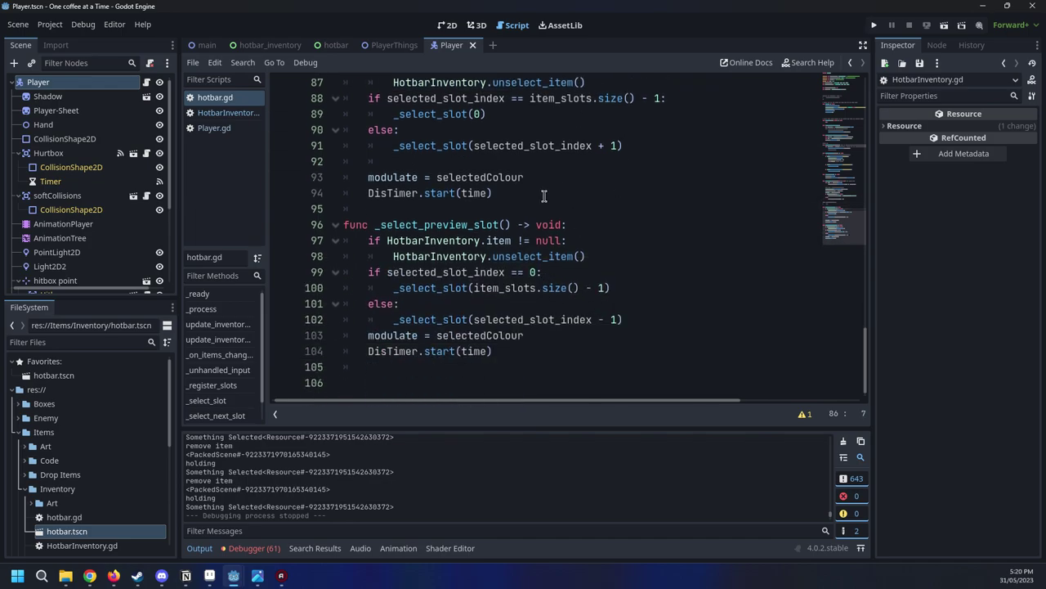
{"action": "scroll", "coordinate": [544, 196], "scroll_direction": "up", "scroll_amount": 4}
{"action": "scroll", "coordinate": [543, 196], "scroll_direction": "down", "scroll_amount": 2}
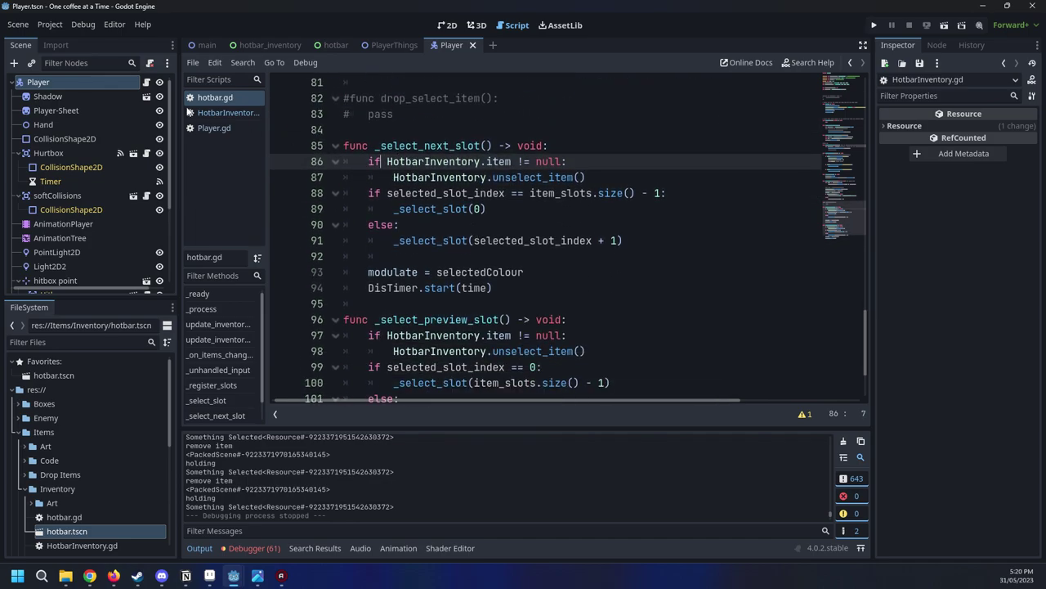
Switch to the PlayerThings scene and glance through Player.gd and HotbarInventory.gd before returning to hotbar.gd
{"action": "left_click", "coordinate": [401, 47]}
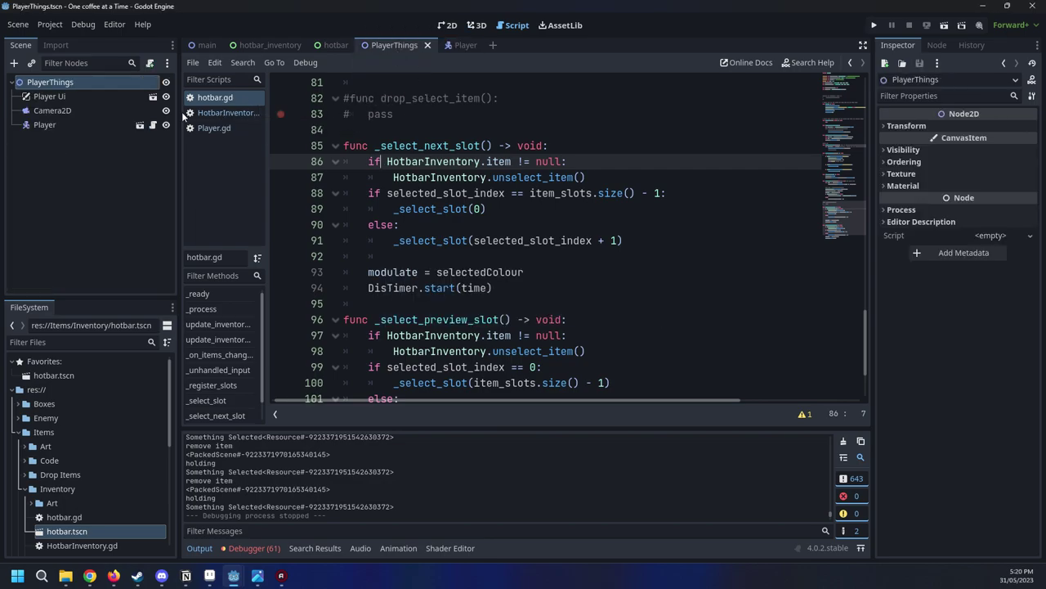
{"action": "left_click", "coordinate": [153, 125]}
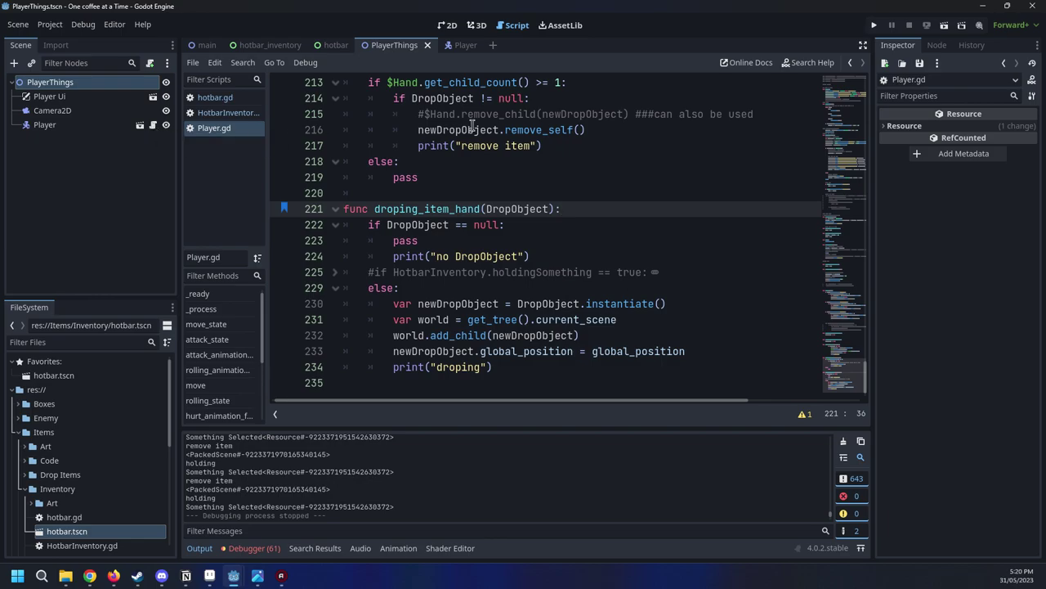
{"action": "left_click", "coordinate": [228, 113]}
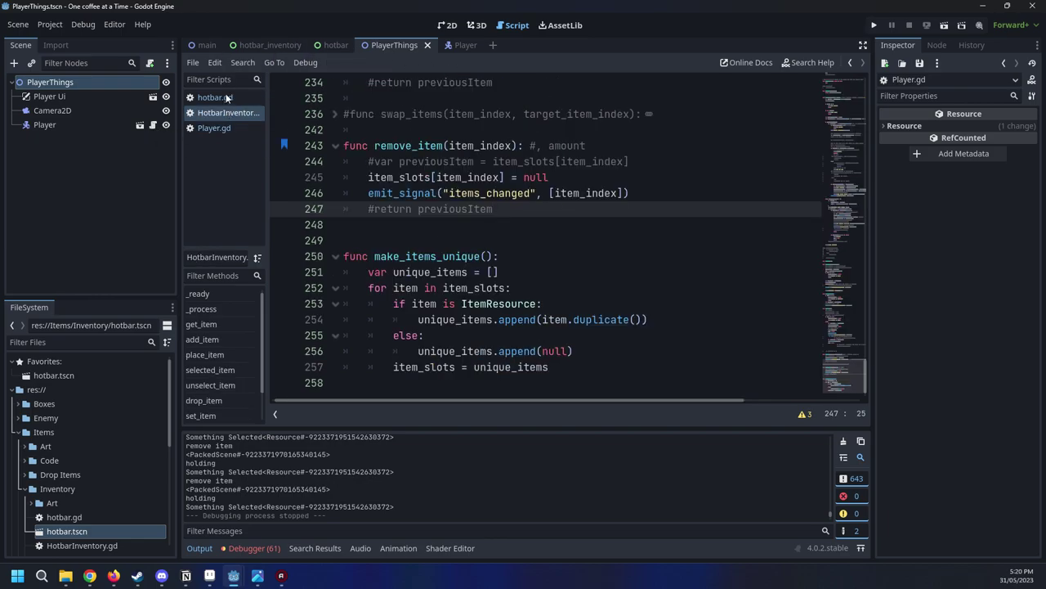
{"action": "left_click", "coordinate": [214, 97]}
Open item_slot.gd from the hotbar scene and read through its texture constants, active functions and commented-out drag-and-drop functions
{"action": "left_click", "coordinate": [332, 45]}
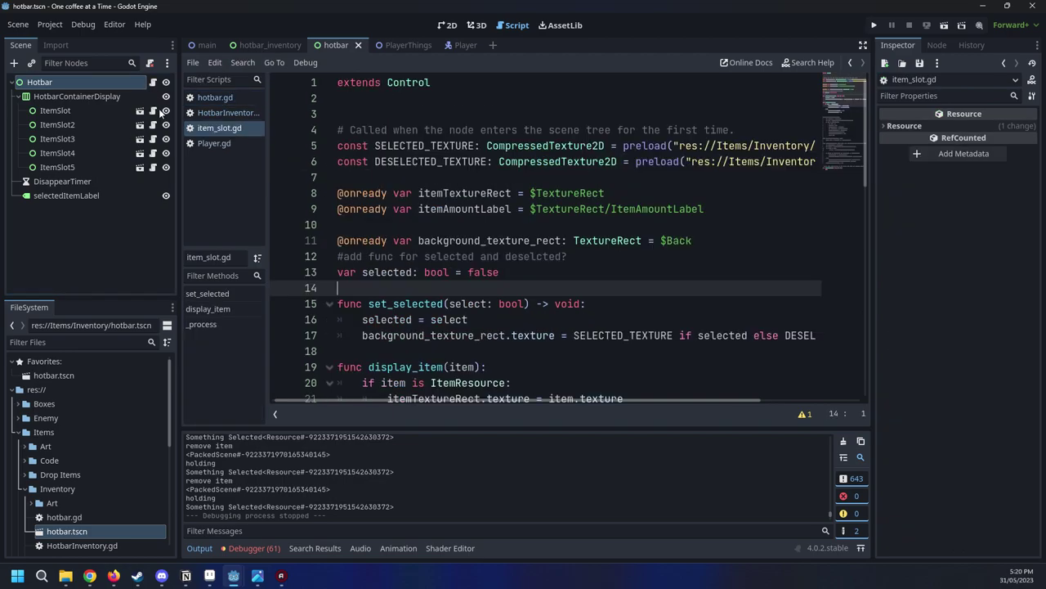
{"action": "scroll", "coordinate": [646, 251], "scroll_direction": "down", "scroll_amount": 4}
{"action": "scroll", "coordinate": [572, 262], "scroll_direction": "down", "scroll_amount": 10}
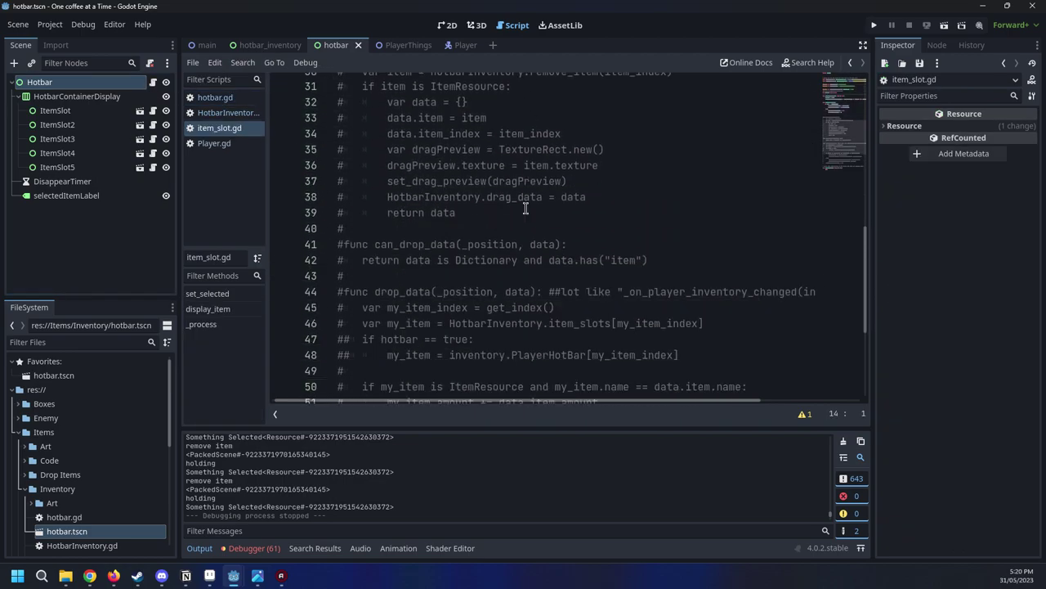
{"action": "scroll", "coordinate": [523, 294], "scroll_direction": "up", "scroll_amount": 5}
{"action": "scroll", "coordinate": [521, 305], "scroll_direction": "down", "scroll_amount": 3}
{"action": "scroll", "coordinate": [519, 303], "scroll_direction": "down", "scroll_amount": 2}
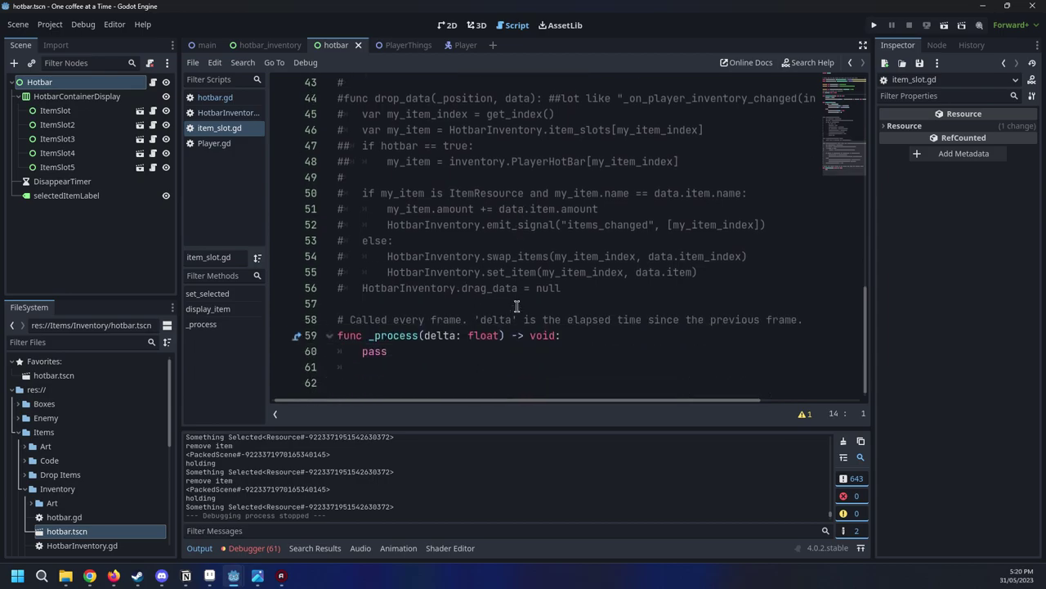
{"action": "scroll", "coordinate": [511, 301], "scroll_direction": "up", "scroll_amount": 3}
{"action": "scroll", "coordinate": [505, 296], "scroll_direction": "up", "scroll_amount": 6}
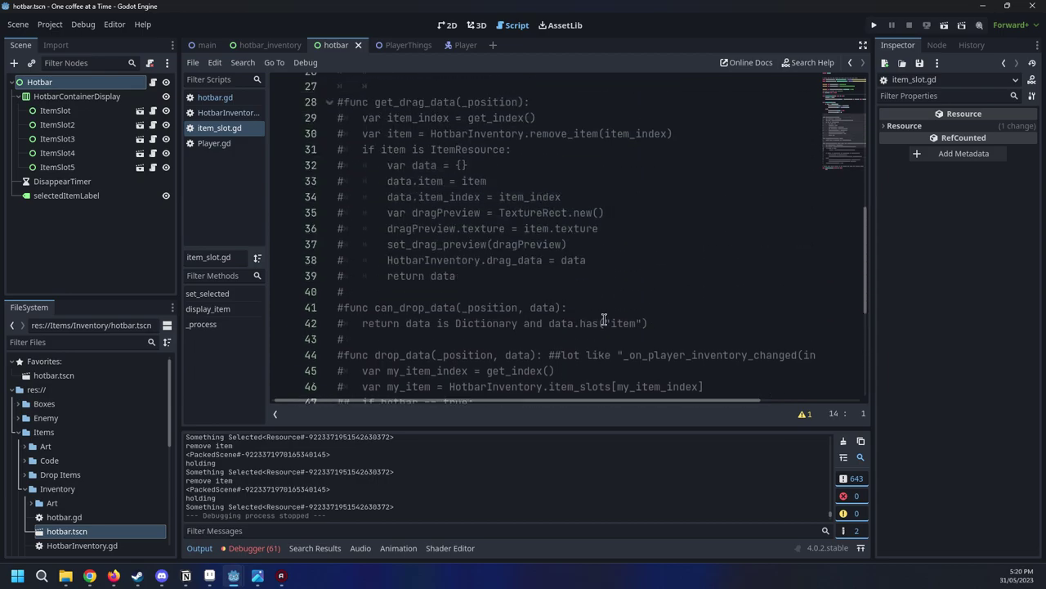
{"action": "scroll", "coordinate": [490, 270], "scroll_direction": "down", "scroll_amount": 9}
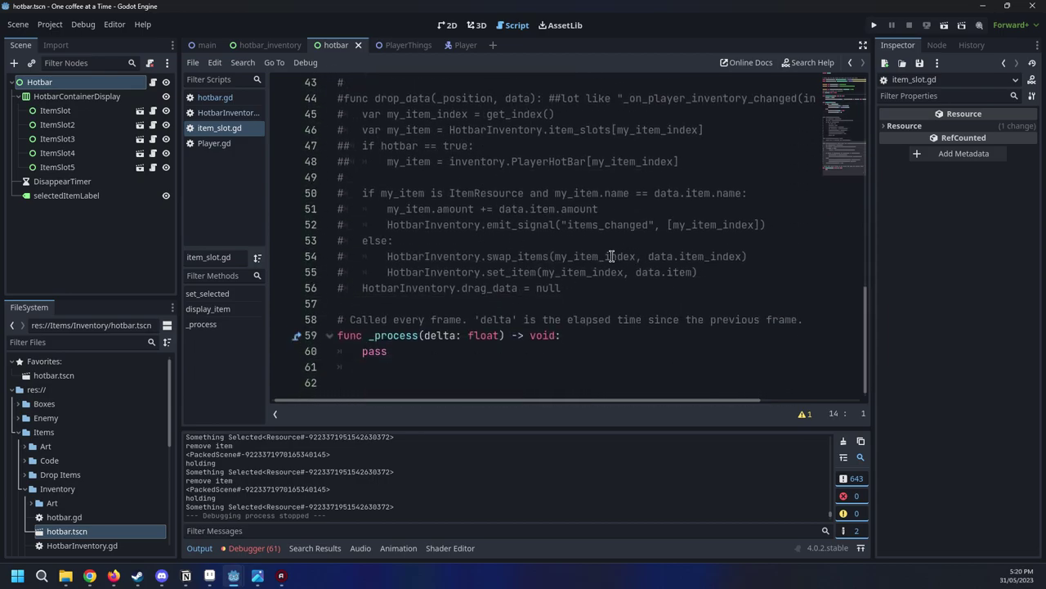
{"action": "scroll", "coordinate": [609, 255], "scroll_direction": "up", "scroll_amount": 8}
{"action": "scroll", "coordinate": [509, 271], "scroll_direction": "up", "scroll_amount": 6}
{"action": "scroll", "coordinate": [617, 308], "scroll_direction": "up", "scroll_amount": 1}
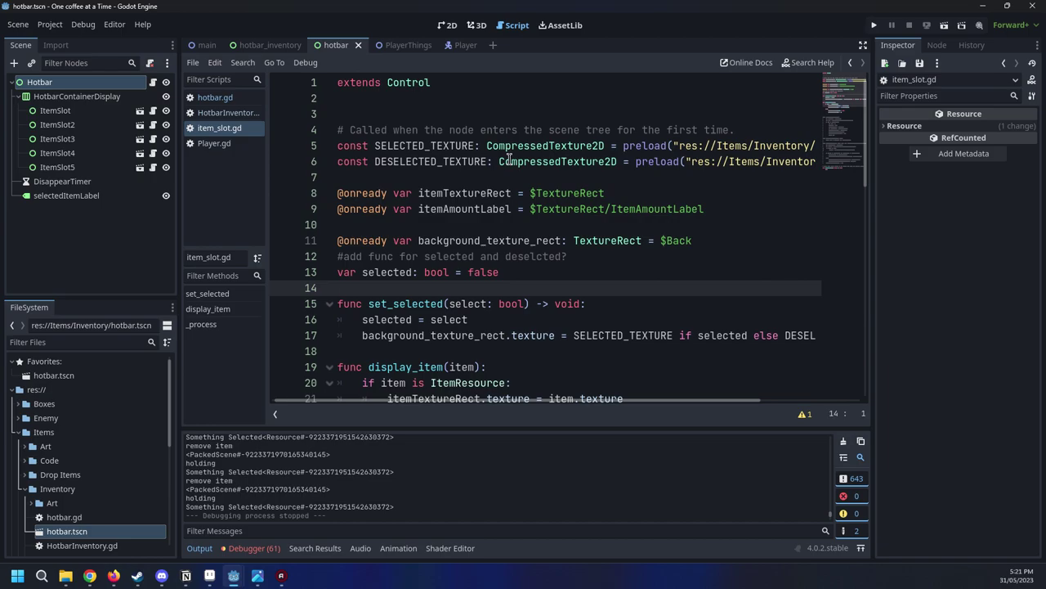
Check the remove_item function in HotbarInventory.gd, look in on Player.gd, and return to hotbar.gd
{"action": "left_click", "coordinate": [245, 113]}
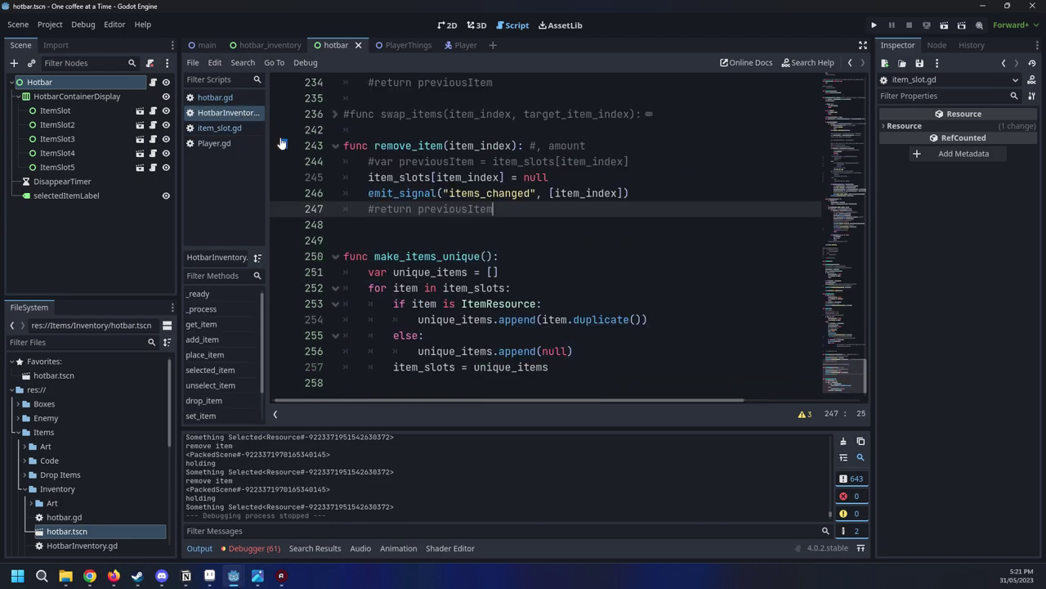
{"action": "scroll", "coordinate": [279, 131], "scroll_direction": "up", "scroll_amount": 2}
{"action": "scroll", "coordinate": [279, 131], "scroll_direction": "down", "scroll_amount": 2}
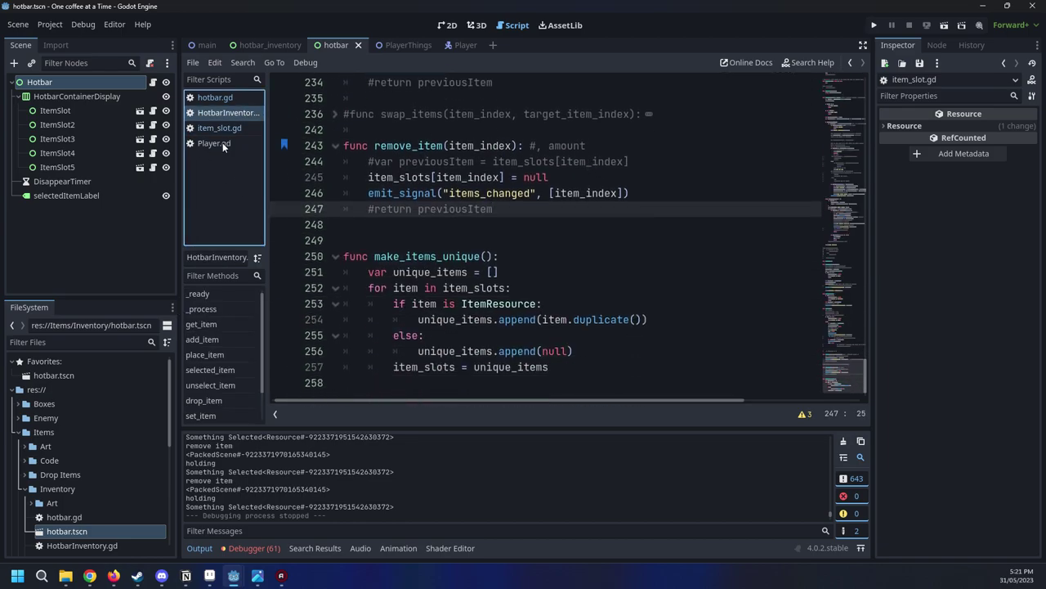
{"action": "left_click", "coordinate": [214, 144]}
{"action": "left_click", "coordinate": [252, 98]}
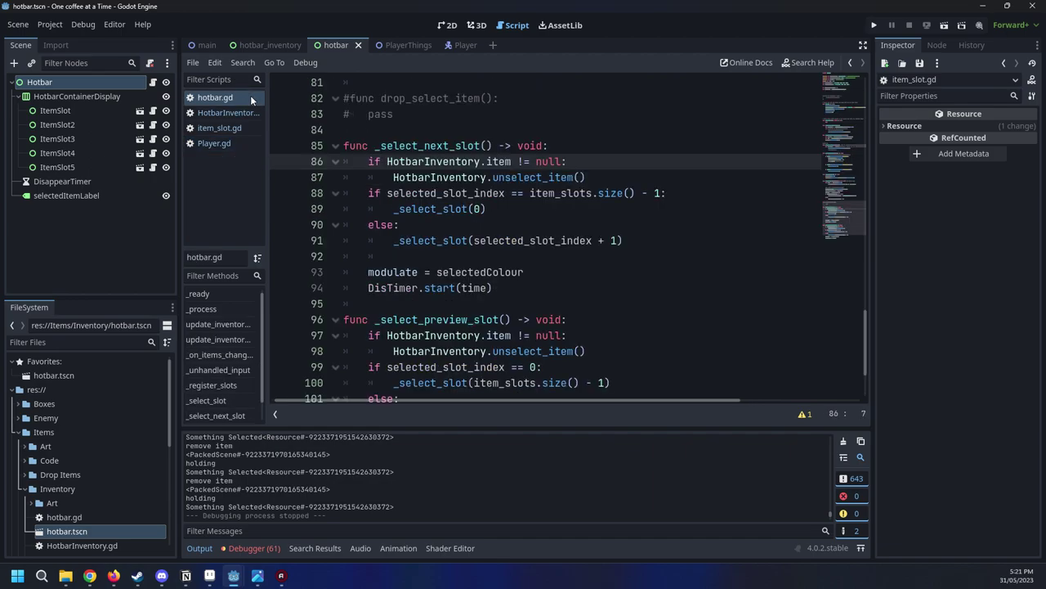
Expand the Inventory Items folder and open the CoffeeCupBlack.tres resource to view its properties
{"action": "scroll", "coordinate": [110, 381], "scroll_direction": "down", "scroll_amount": 4}
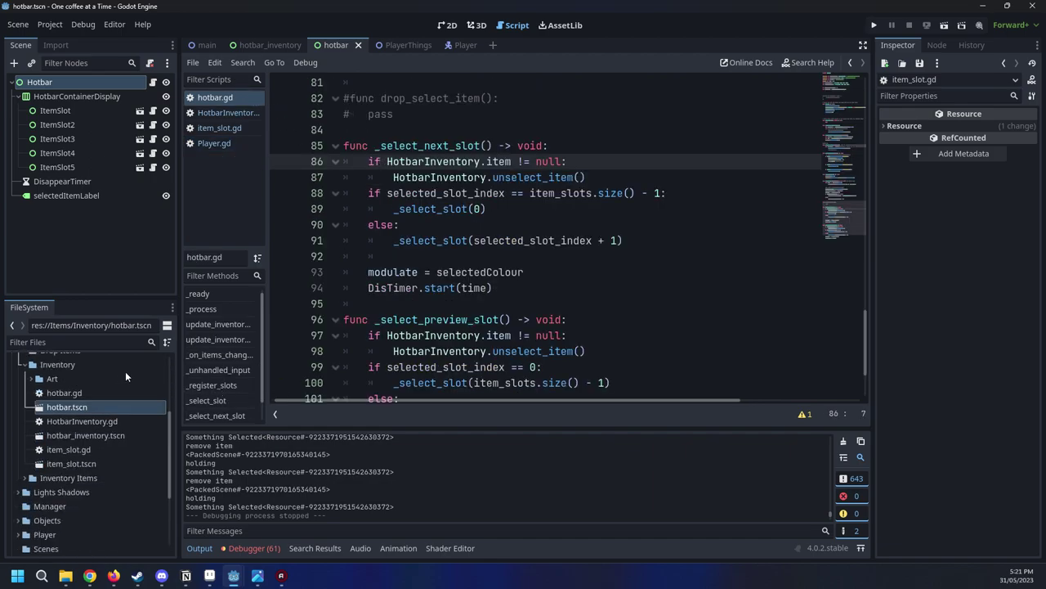
{"action": "left_click", "coordinate": [24, 479]}
{"action": "left_click", "coordinate": [26, 482]}
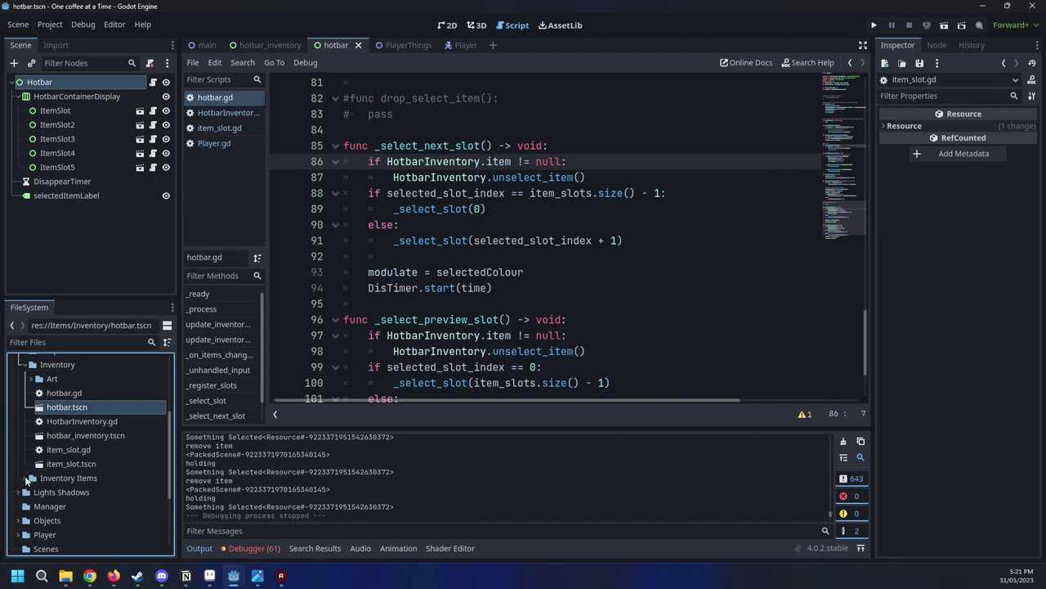
{"action": "scroll", "coordinate": [116, 420], "scroll_direction": "up", "scroll_amount": 2}
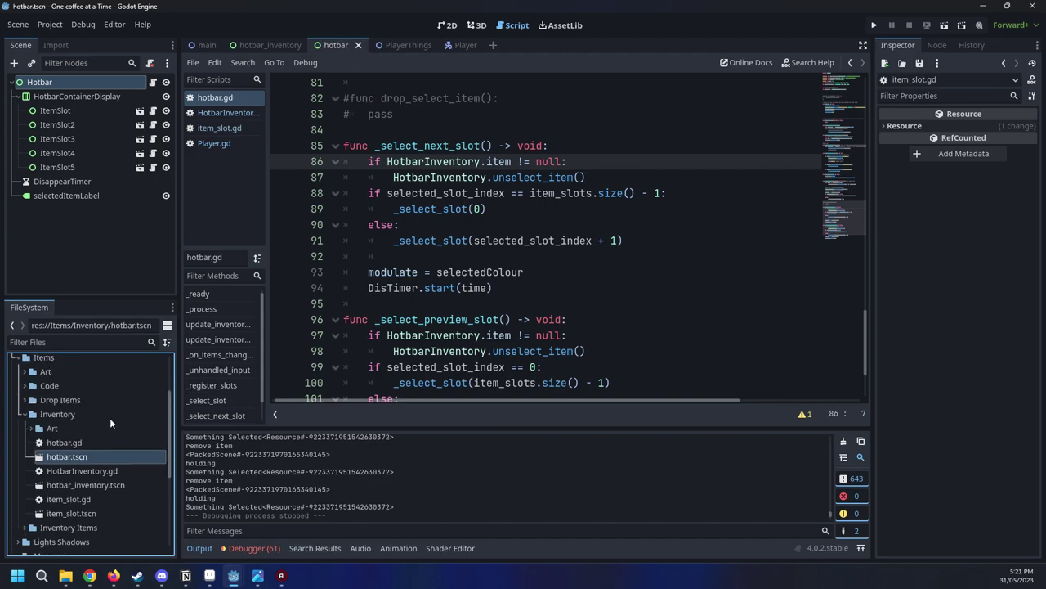
{"action": "scroll", "coordinate": [110, 417], "scroll_direction": "down", "scroll_amount": 3}
{"action": "left_click", "coordinate": [25, 454]}
{"action": "left_click", "coordinate": [24, 454]}
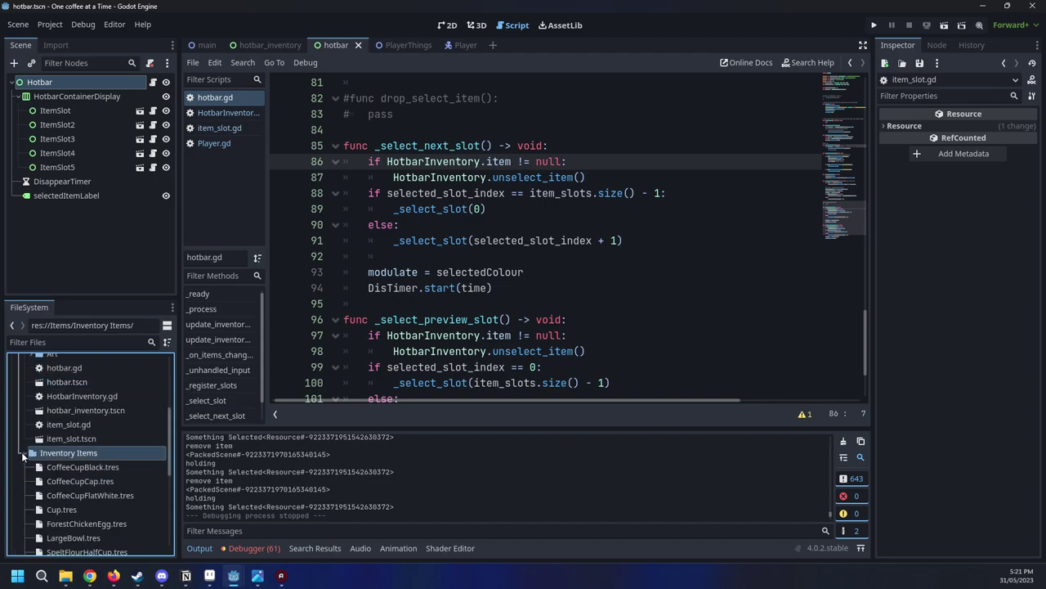
{"action": "left_click", "coordinate": [67, 466]}
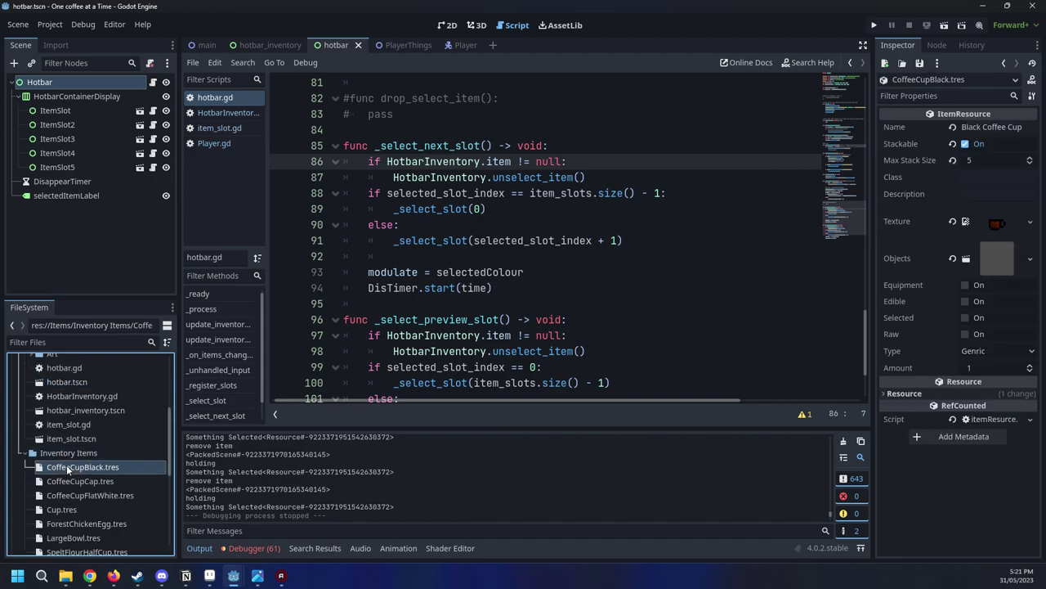
Examine the Objects and Name properties of the CoffeeCupBlack.tres item resource
{"action": "left_click", "coordinate": [902, 260]}
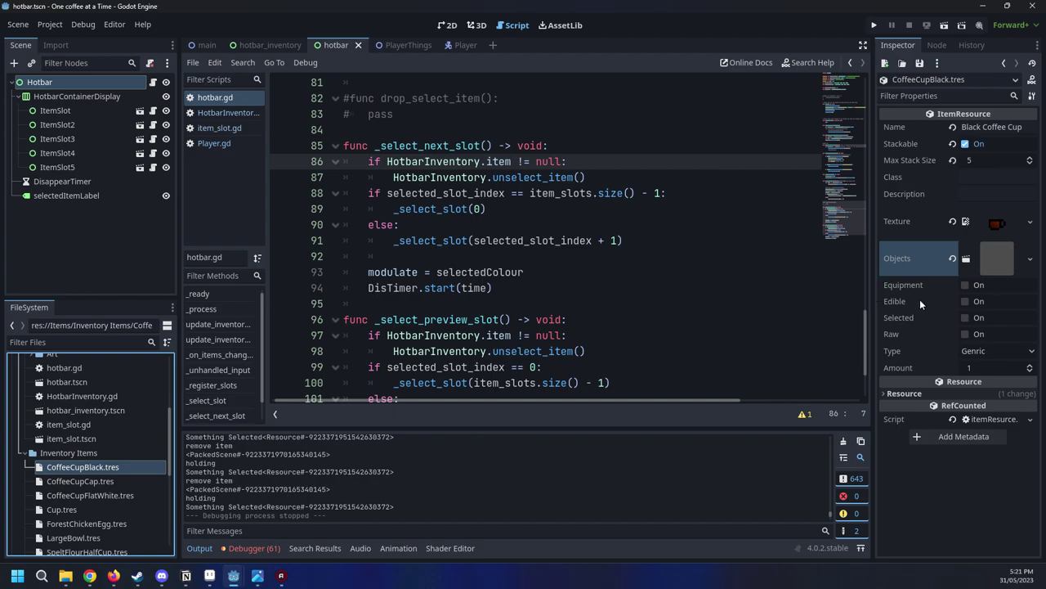
{"action": "left_click", "coordinate": [1033, 126]}
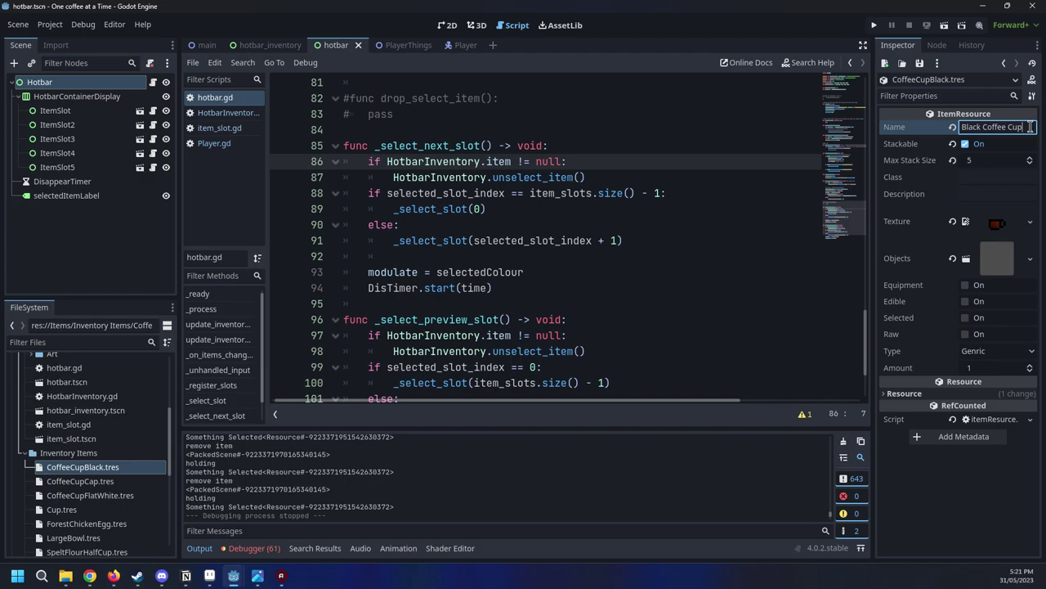
{"action": "left_click_drag", "start_coordinate": [1031, 127], "coordinate": [933, 127]}
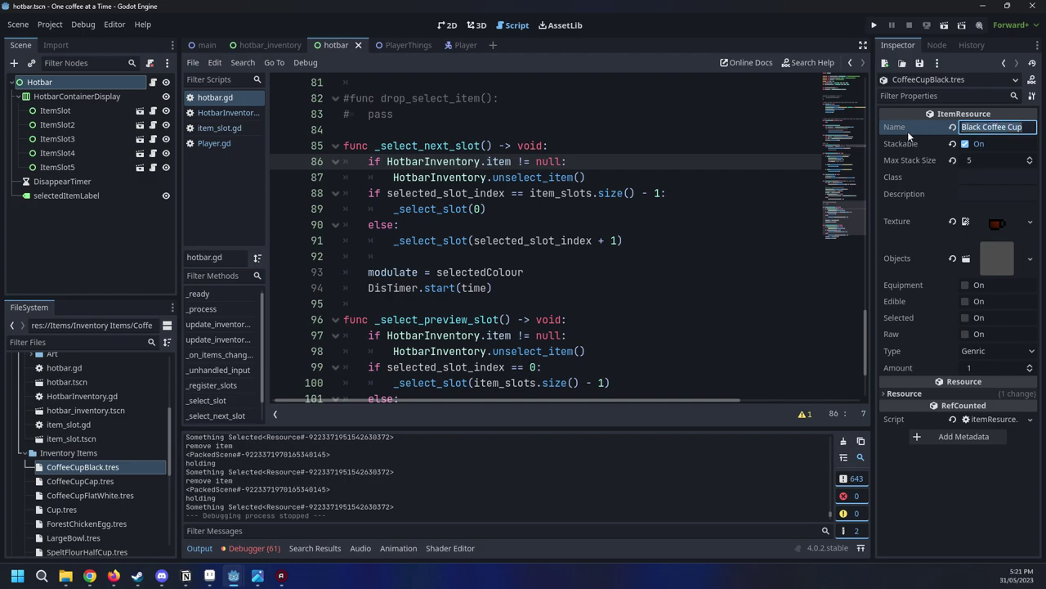
{"action": "left_click", "coordinate": [1006, 128]}
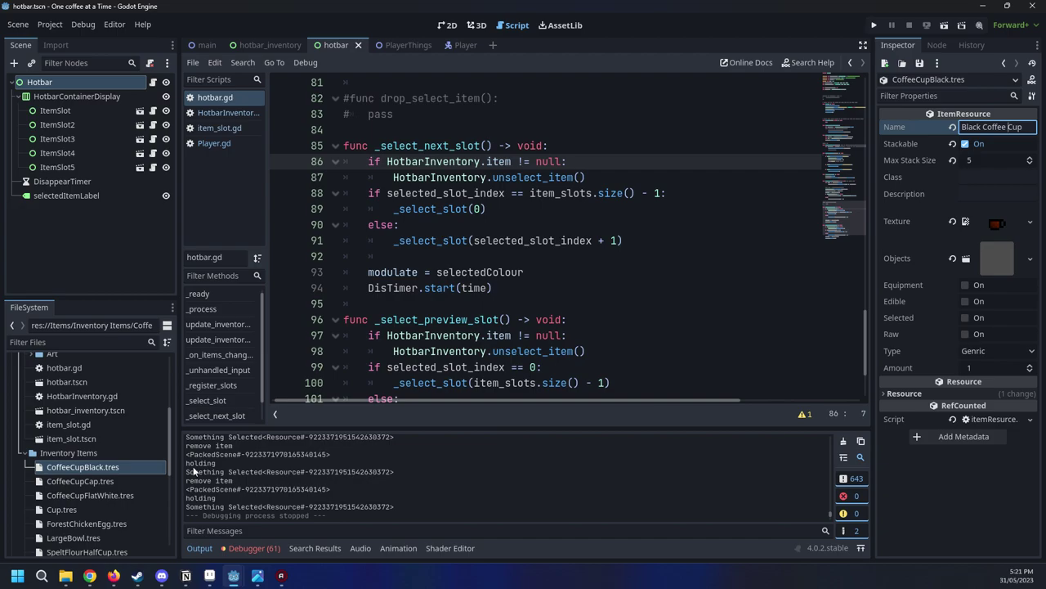
Look over the Inventory Items resources, expand the Drop Items folder, and open the Cup Black.tscn scene
{"action": "scroll", "coordinate": [139, 418], "scroll_direction": "down", "scroll_amount": 3}
{"action": "scroll", "coordinate": [98, 416], "scroll_direction": "up", "scroll_amount": 4}
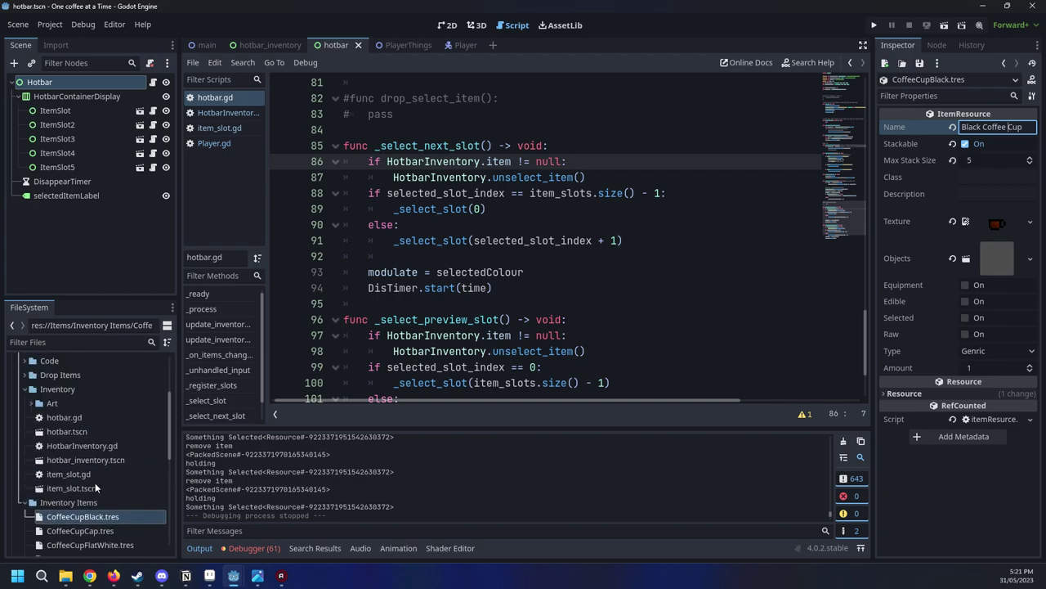
{"action": "scroll", "coordinate": [91, 489], "scroll_direction": "down", "scroll_amount": 5}
{"action": "scroll", "coordinate": [131, 473], "scroll_direction": "up", "scroll_amount": 3}
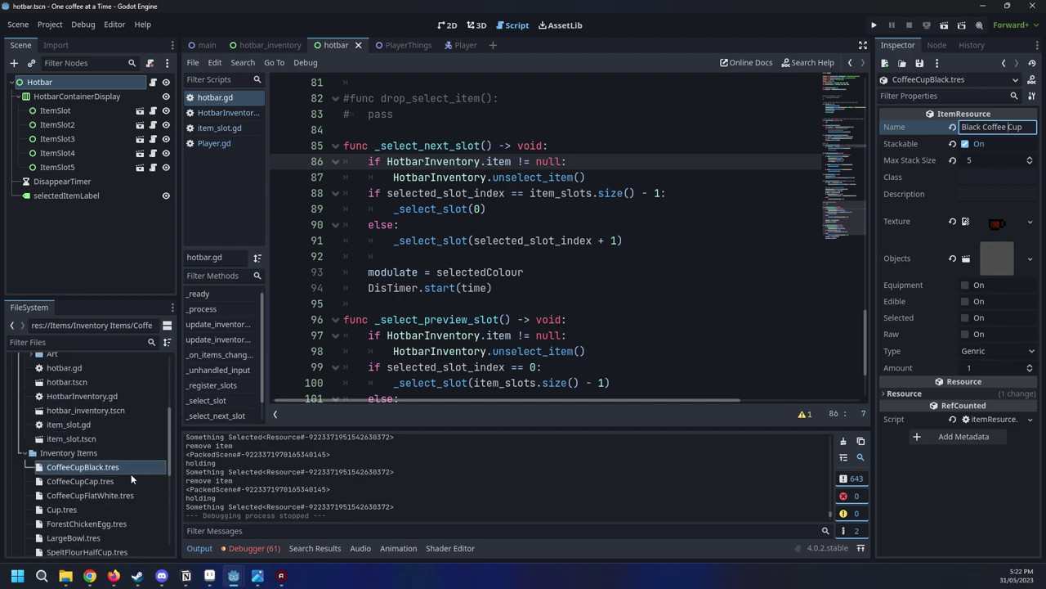
{"action": "scroll", "coordinate": [82, 403], "scroll_direction": "down", "scroll_amount": 3}
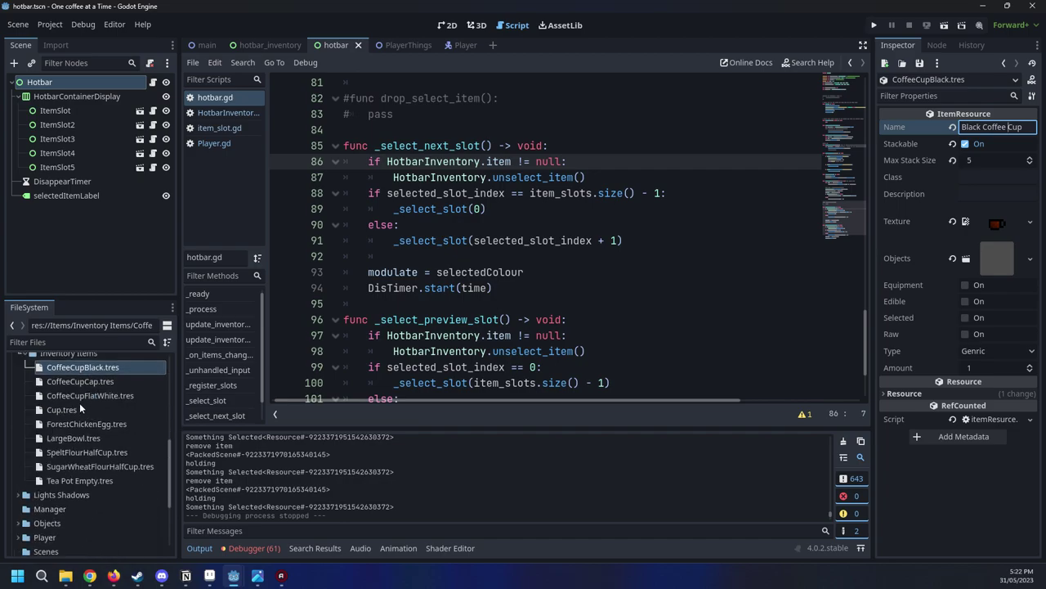
{"action": "scroll", "coordinate": [112, 395], "scroll_direction": "up", "scroll_amount": 5}
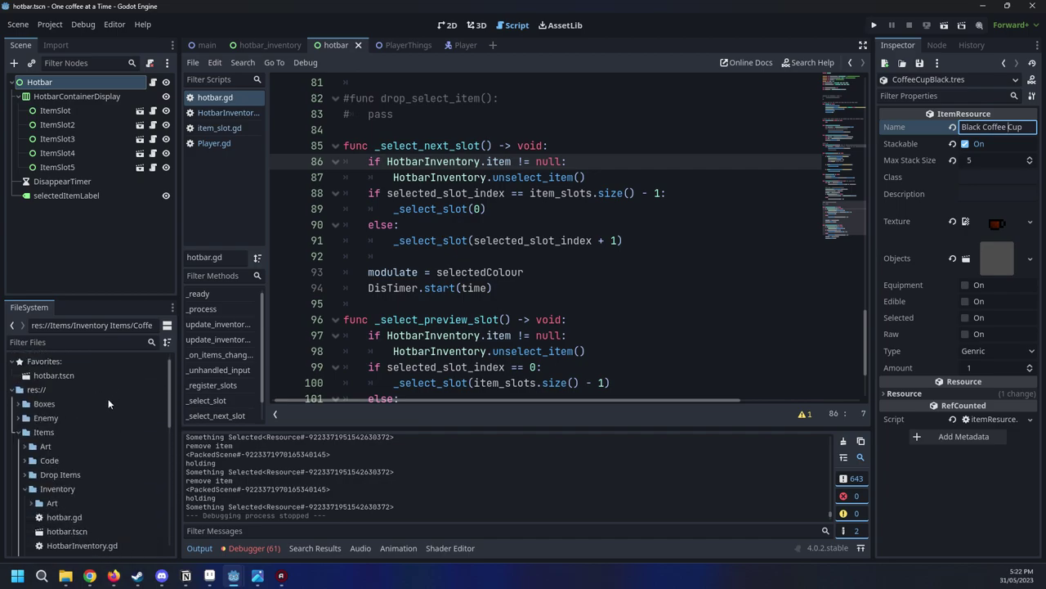
{"action": "left_click", "coordinate": [24, 474]}
{"action": "scroll", "coordinate": [60, 442], "scroll_direction": "down", "scroll_amount": 2}
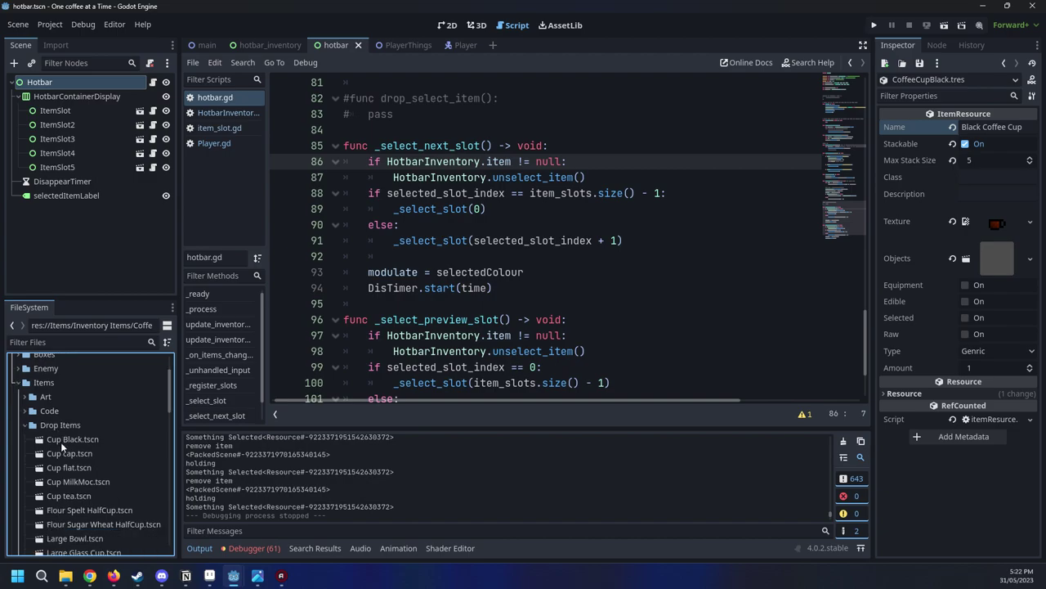
{"action": "double_click", "coordinate": [92, 440]}
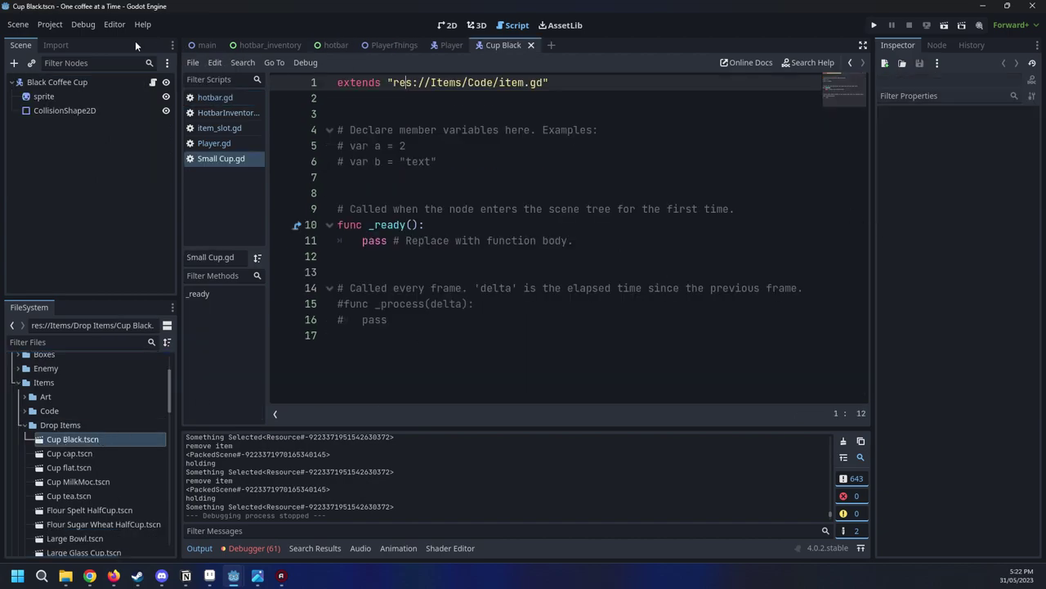
Select the Black Coffee Cup root node, and copy the word "item" from the extends path in Small Cup.gd
{"action": "left_click", "coordinate": [79, 83]}
{"action": "scroll", "coordinate": [931, 270], "scroll_direction": "down", "scroll_amount": 5}
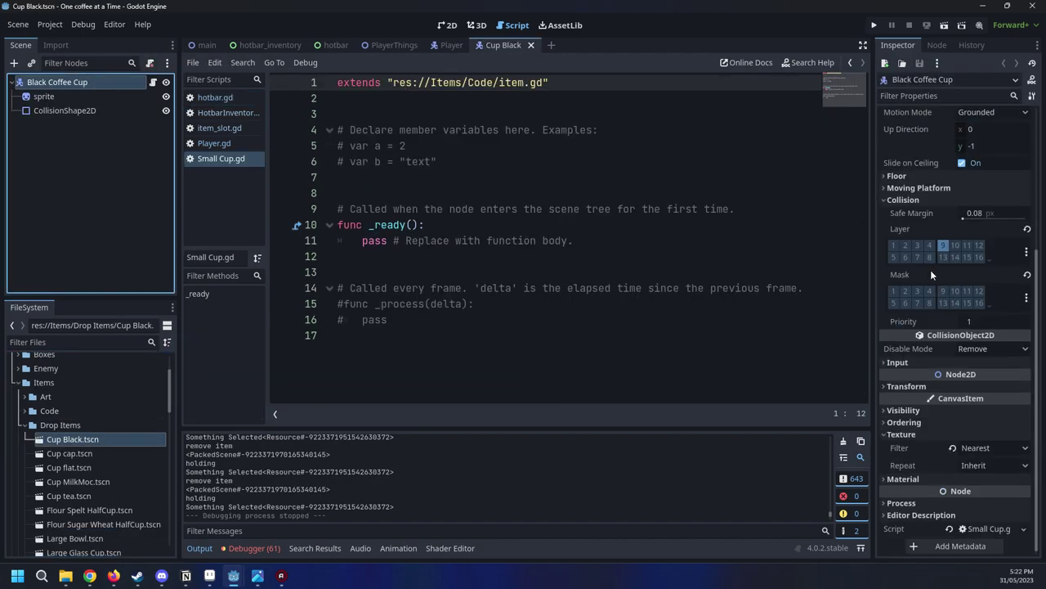
{"action": "mouse_move", "coordinate": [529, 85]}
{"action": "left_mouse_down"}
{"action": "mouse_move", "coordinate": [506, 88]}
{"action": "mouse_move", "coordinate": [525, 85]}
{"action": "left_mouse_up"}
{"action": "right_click", "coordinate": [522, 85]}
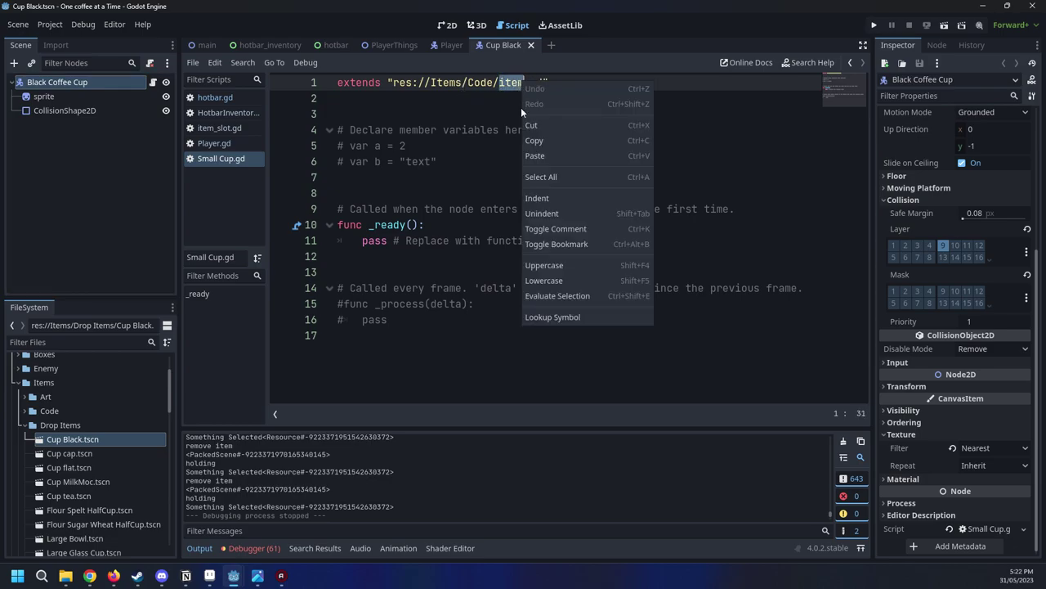
{"action": "left_click", "coordinate": [535, 143]}
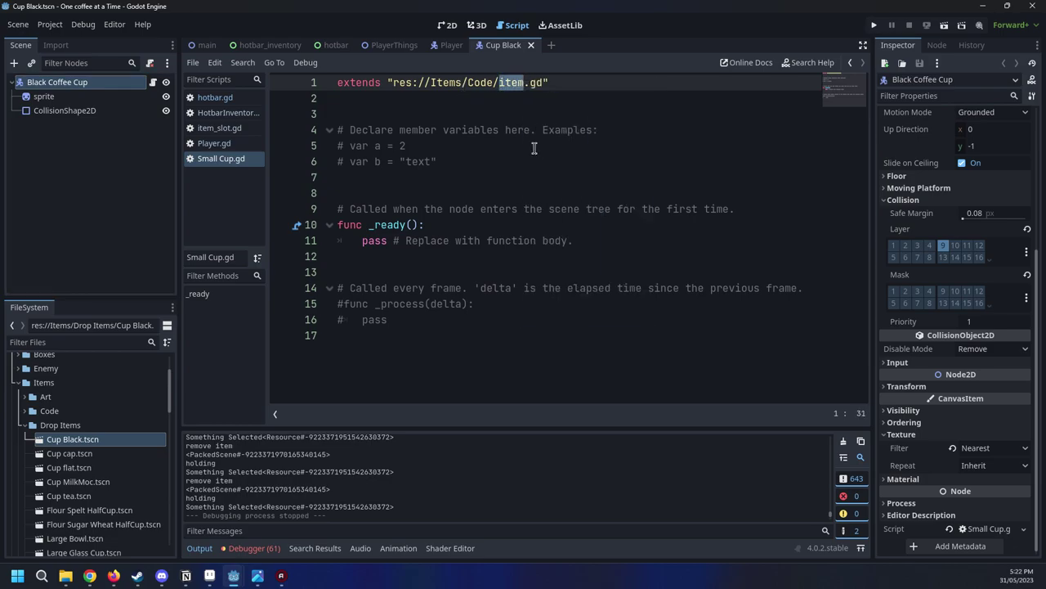
Filter the project files by the copied word "item" and open the item.gd script from the Code folder
{"action": "right_click", "coordinate": [78, 339]}
{"action": "left_click", "coordinate": [128, 384]}
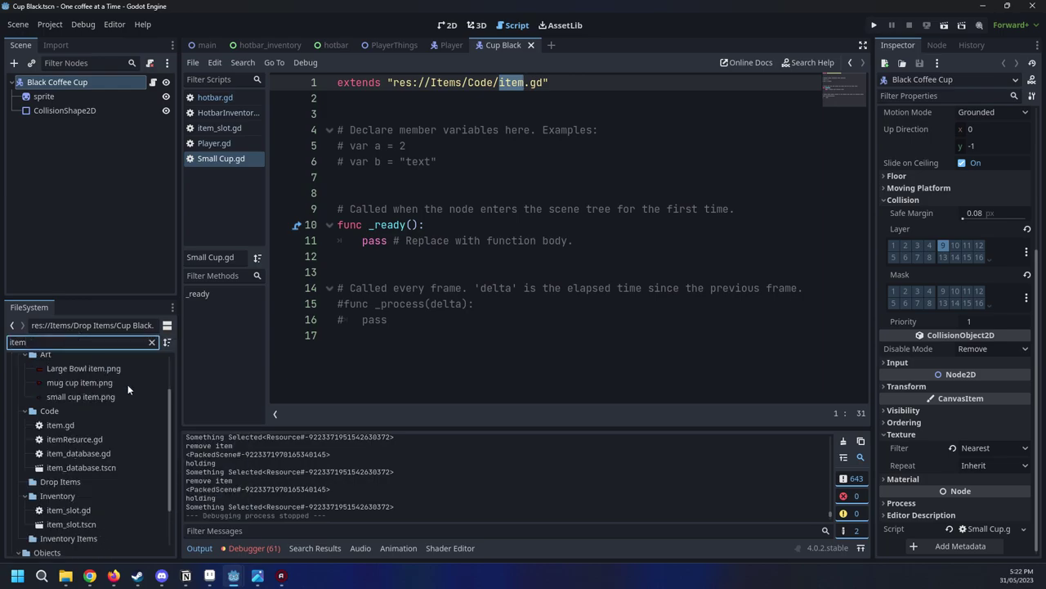
{"action": "scroll", "coordinate": [128, 384], "scroll_direction": "down", "scroll_amount": 3}
{"action": "left_click", "coordinate": [96, 381]}
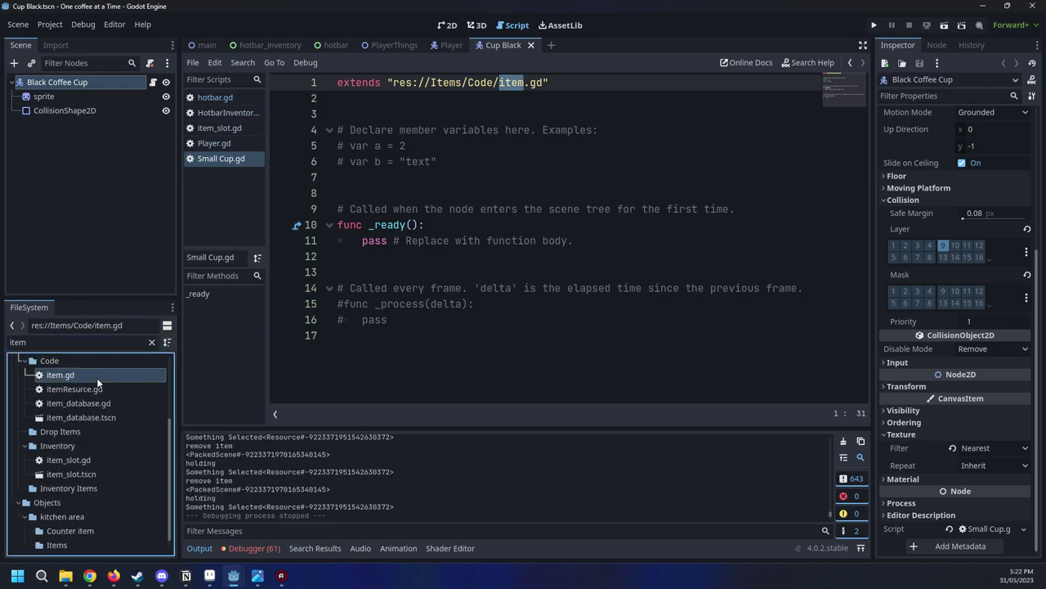
{"action": "double_click", "coordinate": [97, 381]}
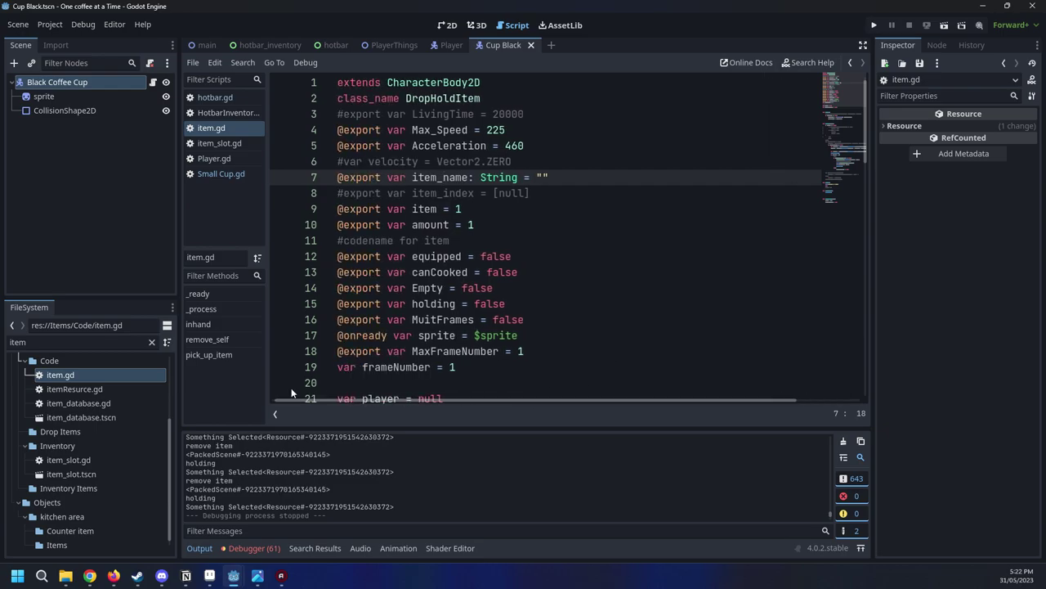
Examine the exported variables at the start of item.gd, especially item_name, item and amount
{"action": "left_click", "coordinate": [648, 205]}
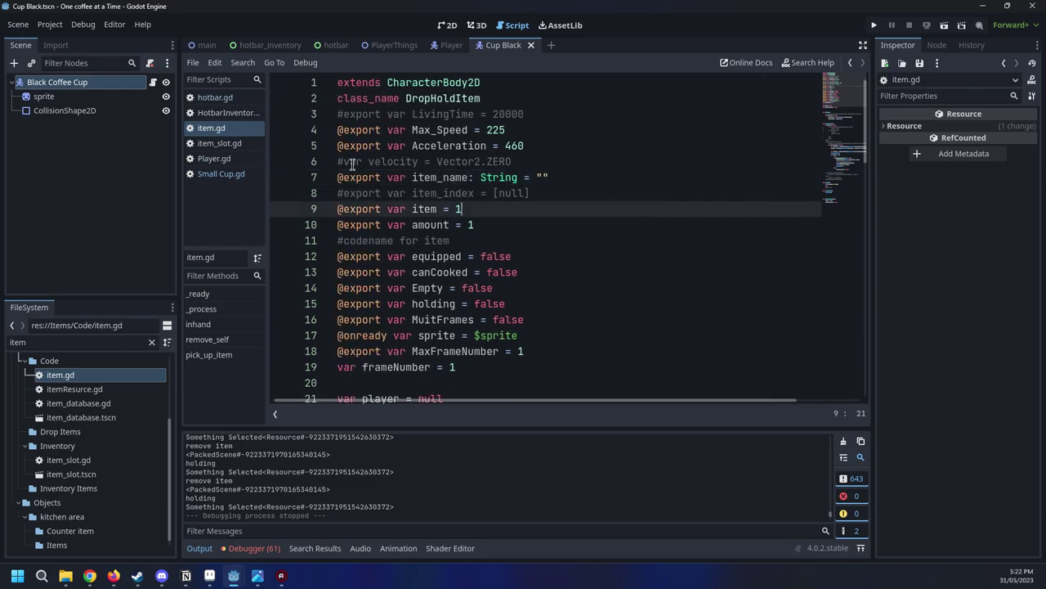
{"action": "left_click", "coordinate": [314, 210]}
{"action": "left_click", "coordinate": [561, 224]}
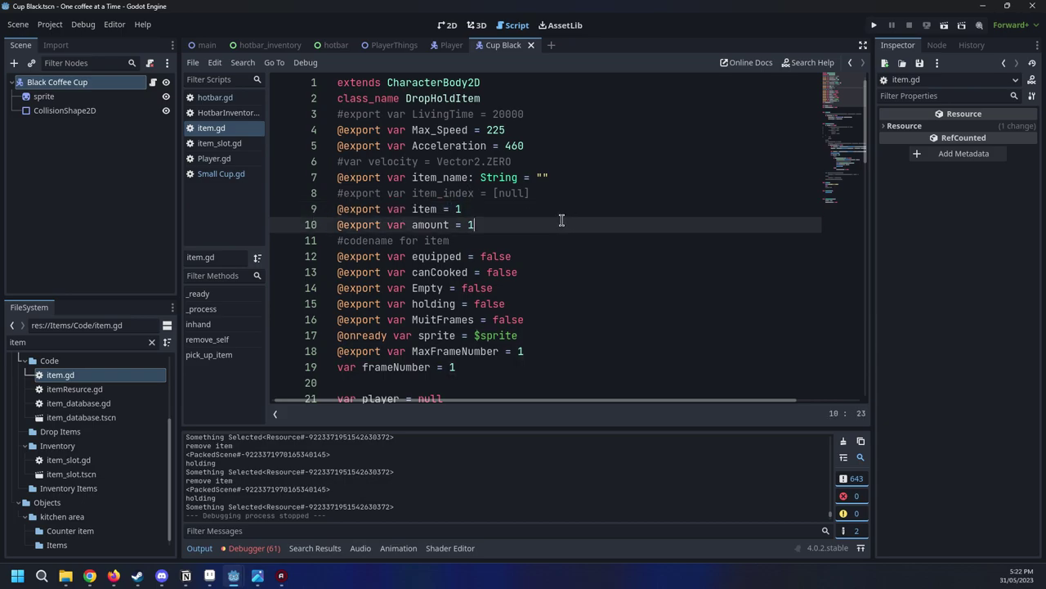
{"action": "scroll", "coordinate": [546, 216], "scroll_direction": "down", "scroll_amount": 2}
{"action": "scroll", "coordinate": [546, 216], "scroll_direction": "up", "scroll_amount": 2}
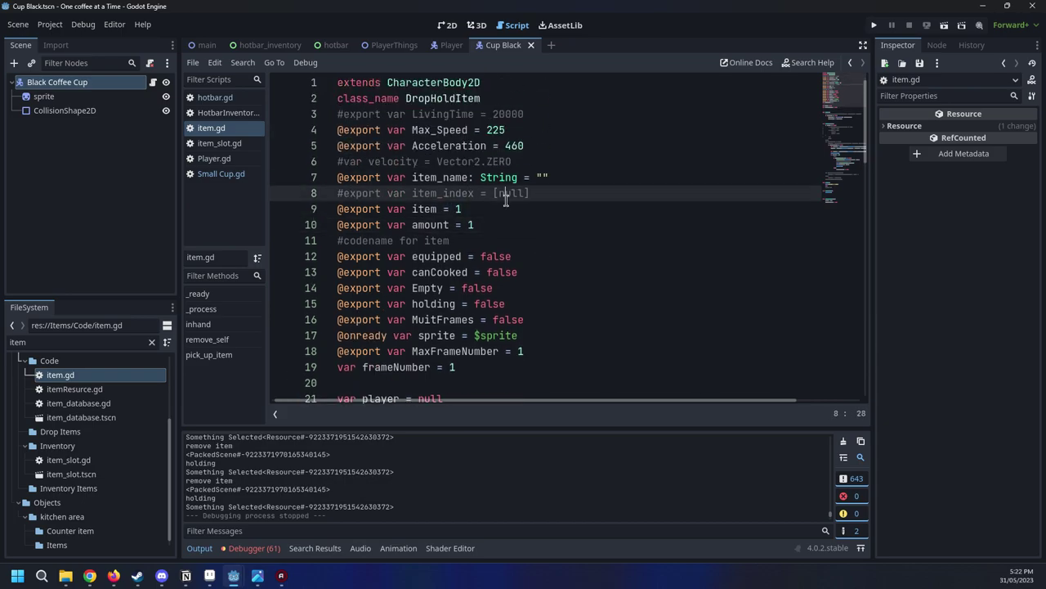
{"action": "left_click", "coordinate": [514, 212], "text": "shift"}
{"action": "left_click", "coordinate": [510, 208]}
Read through item.gd's pick-up logic that adds items to HotbarInventory, and the inhand and remove_self functions
{"action": "scroll", "coordinate": [510, 209], "scroll_direction": "down", "scroll_amount": 10}
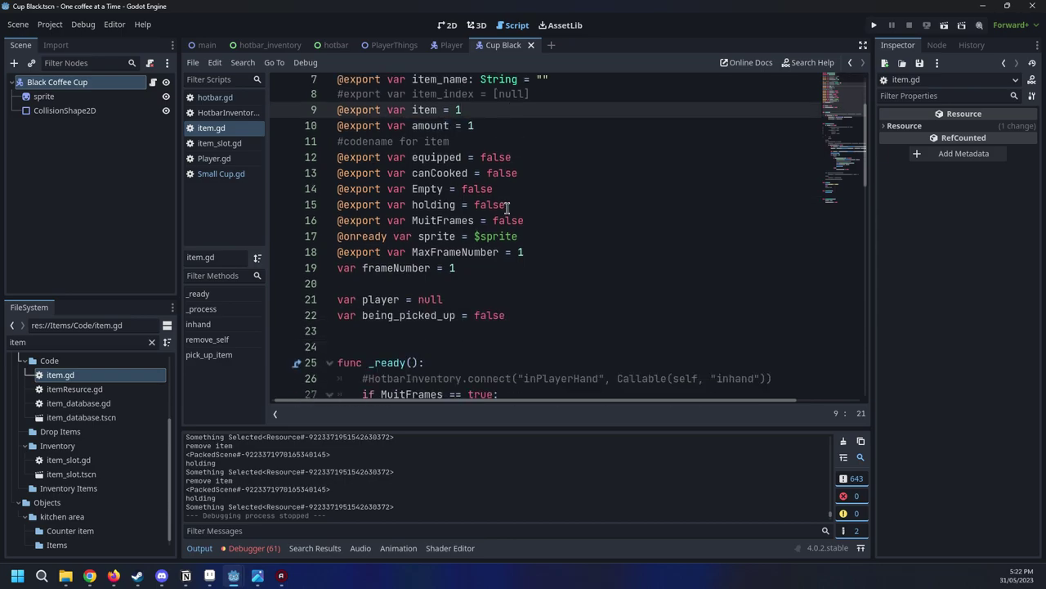
{"action": "scroll", "coordinate": [493, 208], "scroll_direction": "down", "scroll_amount": 8}
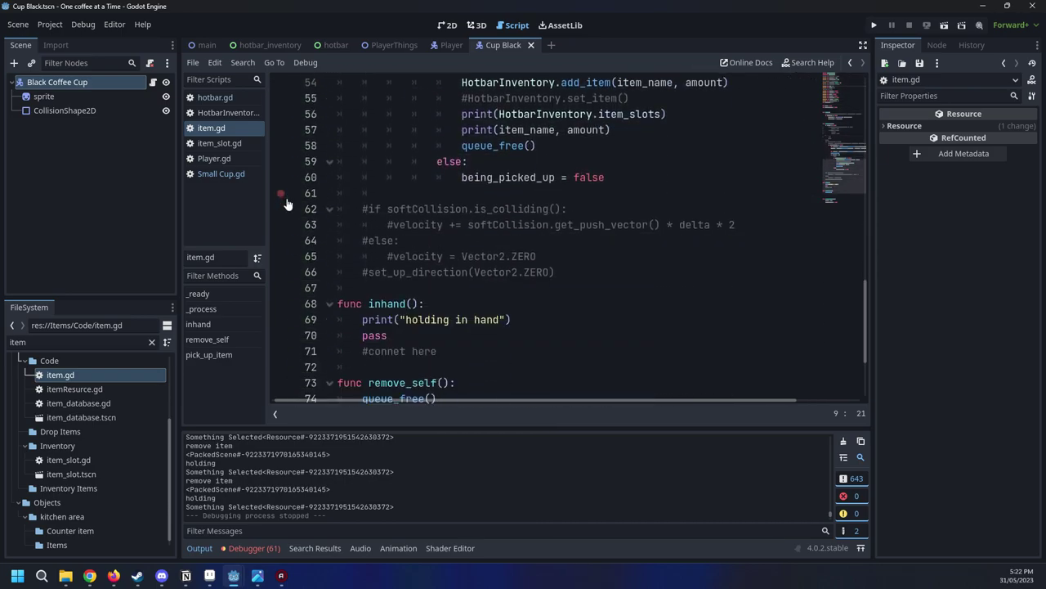
{"action": "scroll", "coordinate": [606, 327], "scroll_direction": "up", "scroll_amount": 3}
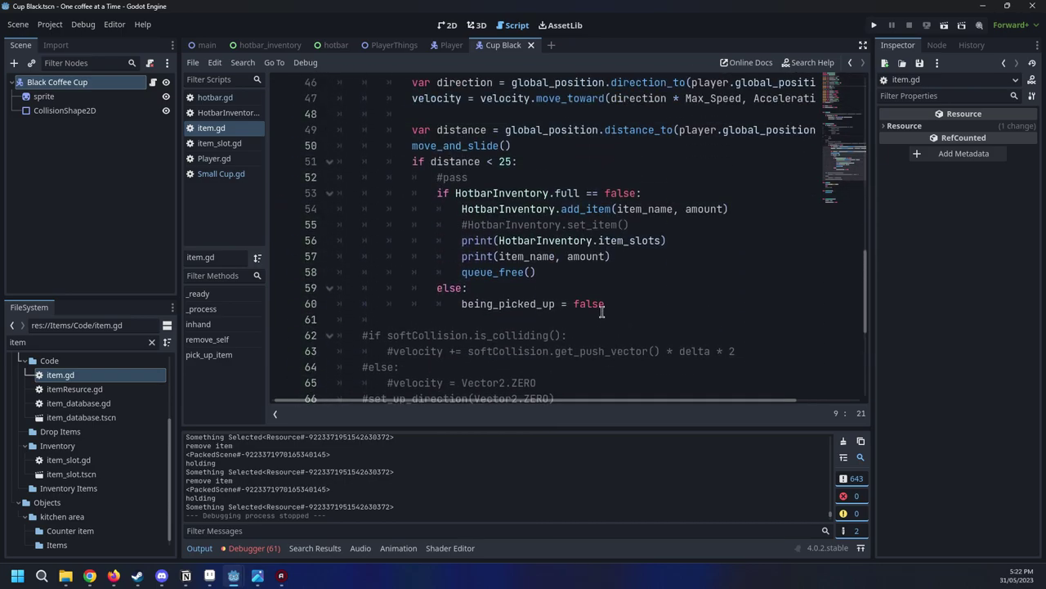
{"action": "scroll", "coordinate": [599, 310], "scroll_direction": "up", "scroll_amount": 2}
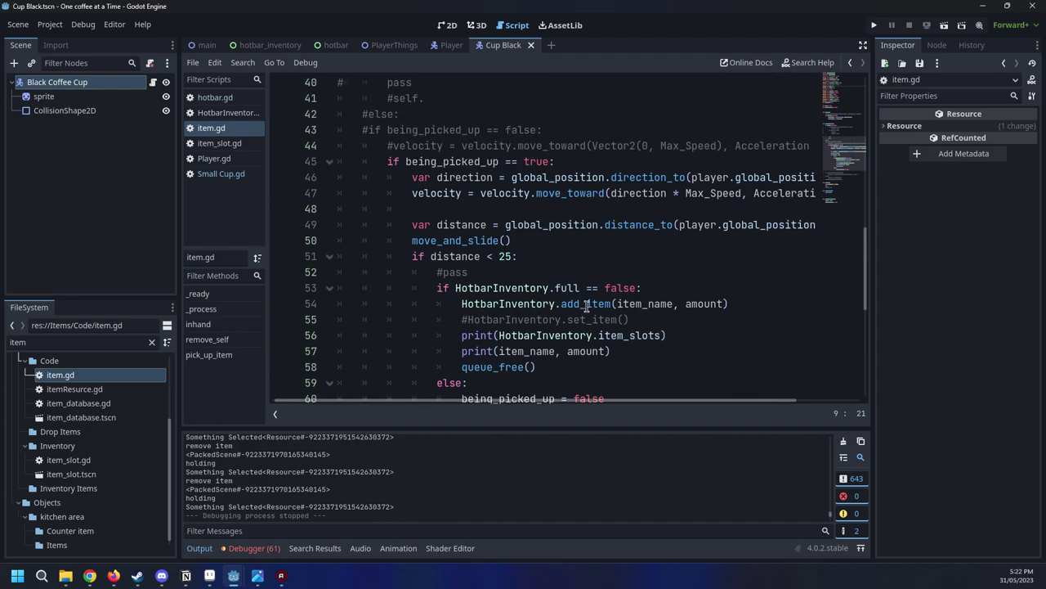
{"action": "scroll", "coordinate": [791, 328], "scroll_direction": "down", "scroll_amount": 1}
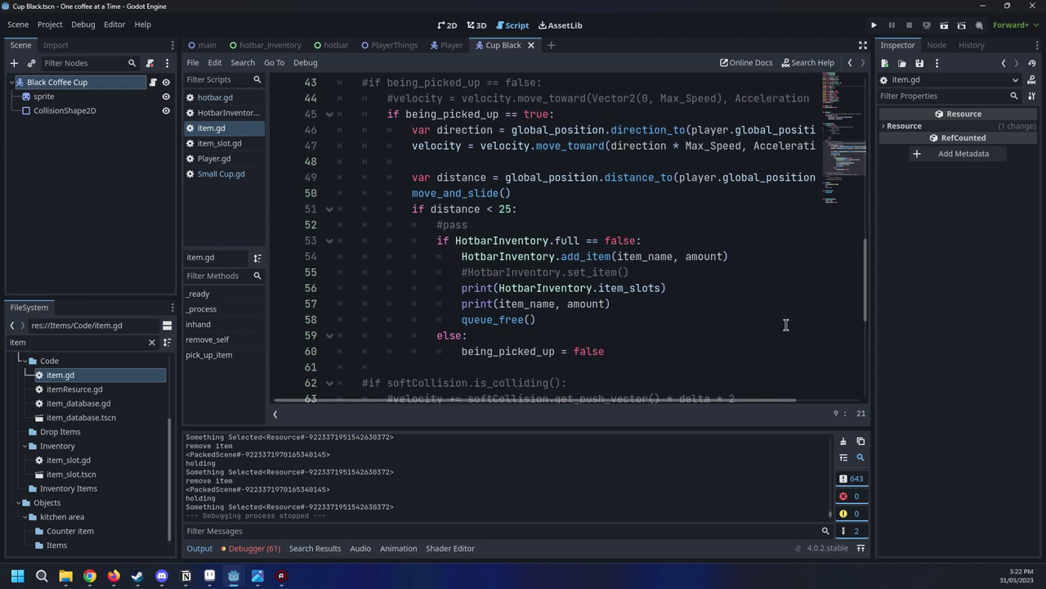
{"action": "scroll", "coordinate": [766, 316], "scroll_direction": "down", "scroll_amount": 6}
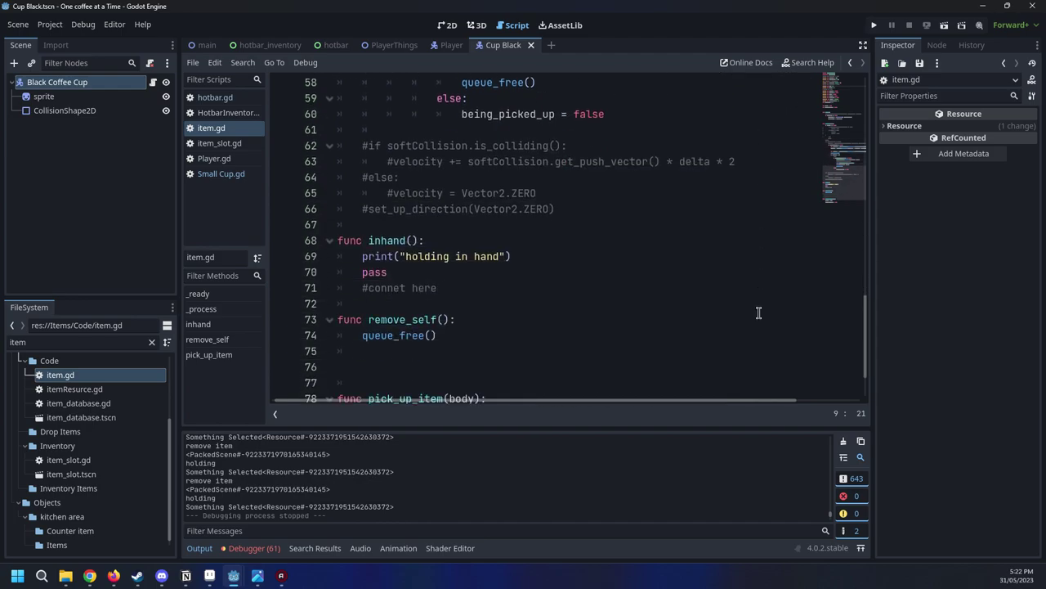
Open the HotbarInventory script and examine its full, item, selectedSlot and holdingSomething variable declarations
{"action": "left_click", "coordinate": [209, 114]}
{"action": "left_click_drag", "start_coordinate": [863, 360], "coordinate": [880, 91]}
{"action": "left_click_drag", "start_coordinate": [461, 210], "coordinate": [325, 209]}
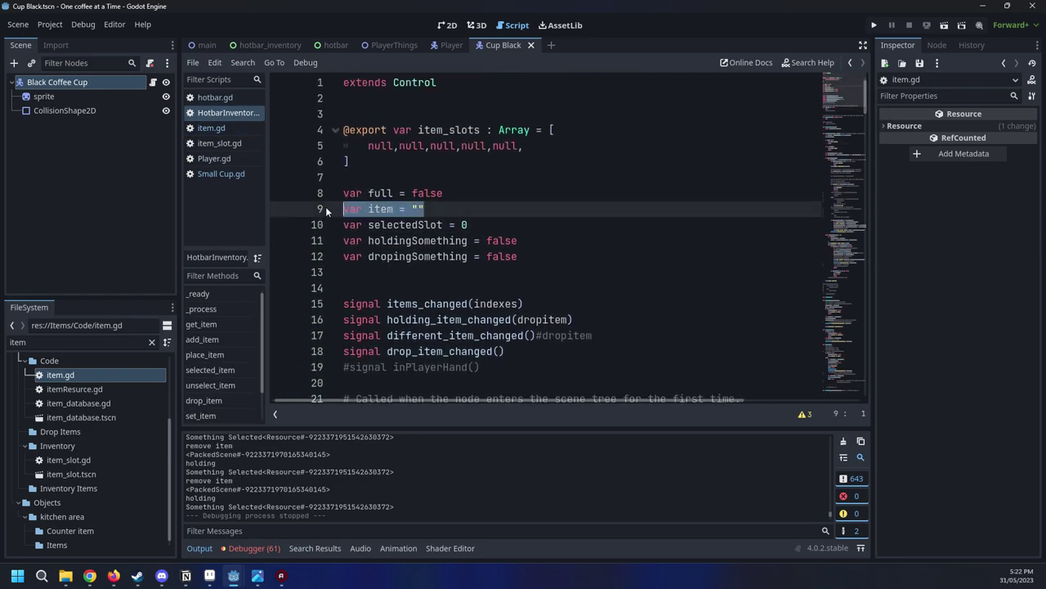
{"action": "left_click", "coordinate": [421, 209]}
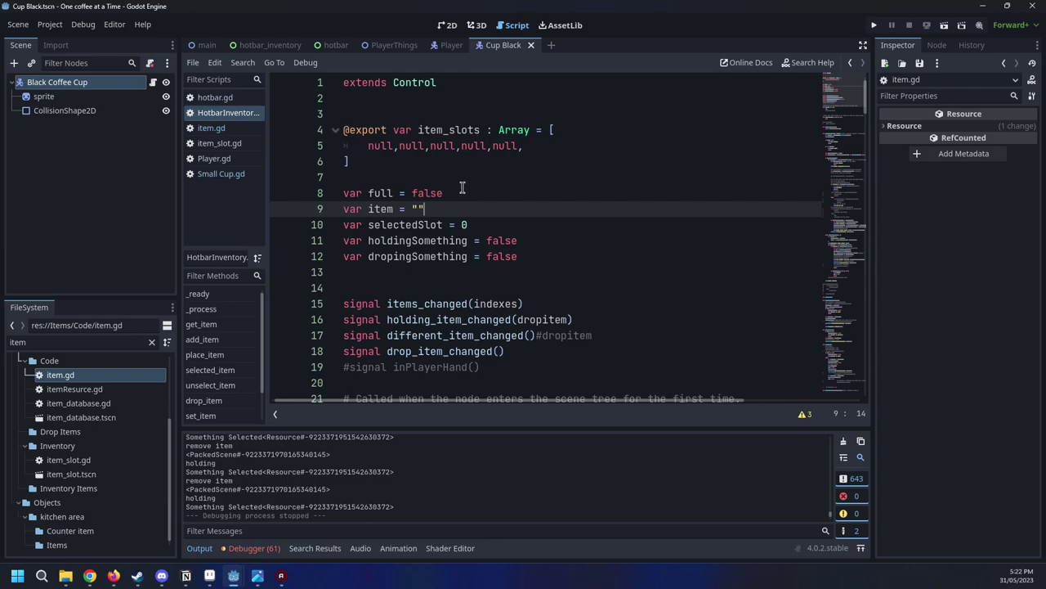
{"action": "left_click_drag", "start_coordinate": [426, 209], "coordinate": [330, 200]}
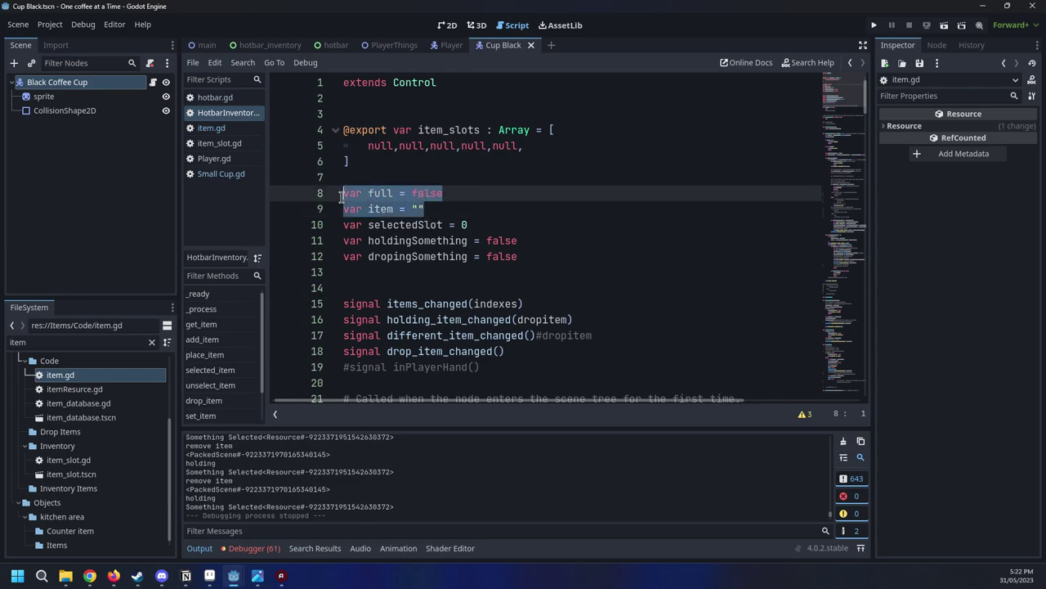
{"action": "left_click", "coordinate": [376, 193]}
{"action": "left_click_drag", "start_coordinate": [441, 191], "coordinate": [363, 191]}
{"action": "left_click", "coordinate": [441, 197]}
{"action": "left_click_drag", "start_coordinate": [602, 247], "coordinate": [382, 251]}
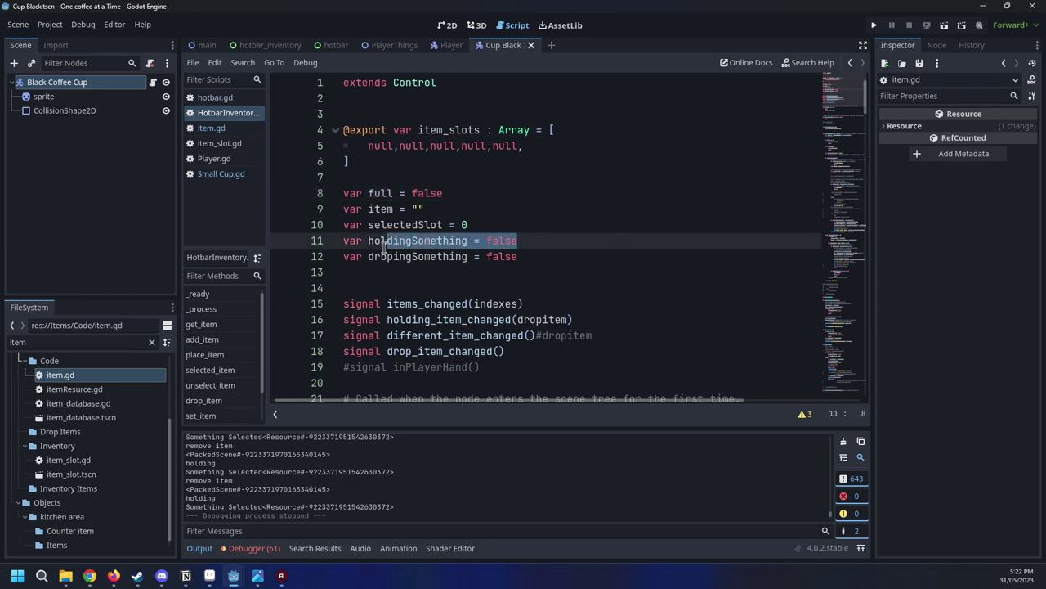
{"action": "left_click", "coordinate": [388, 248]}
{"action": "left_click_drag", "start_coordinate": [472, 225], "coordinate": [291, 188]}
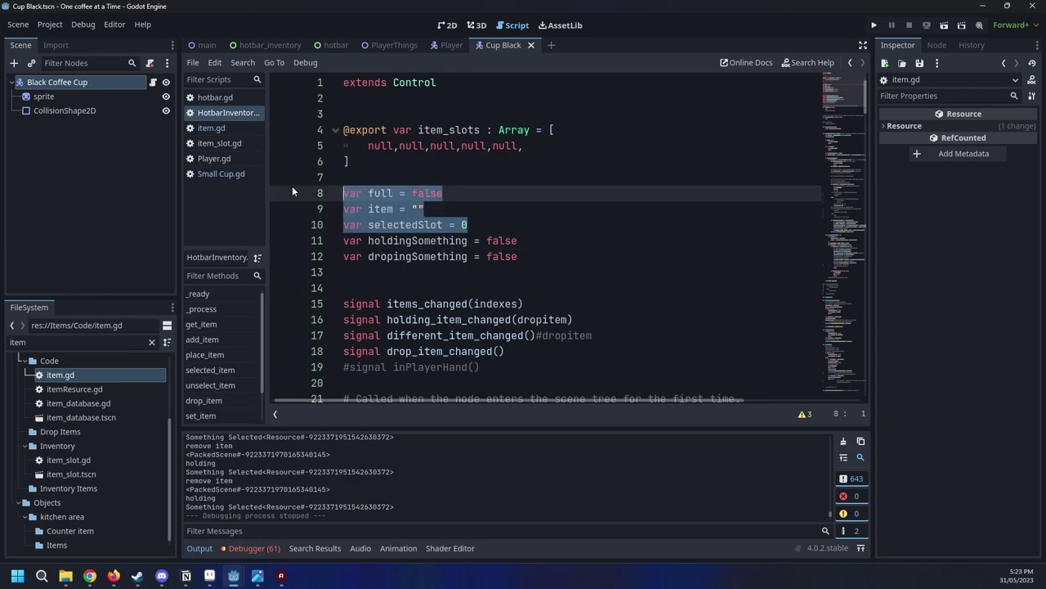
{"action": "left_click", "coordinate": [500, 211]}
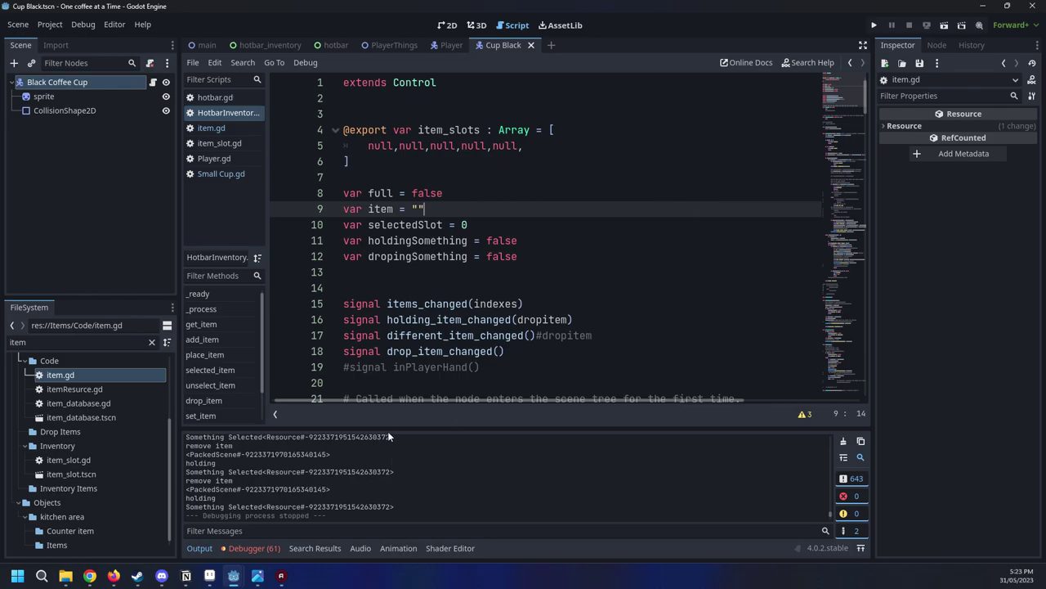
Switch to Aseprite, enlarge the People base character, and preview its running animation once
{"action": "left_click", "coordinate": [209, 576]}
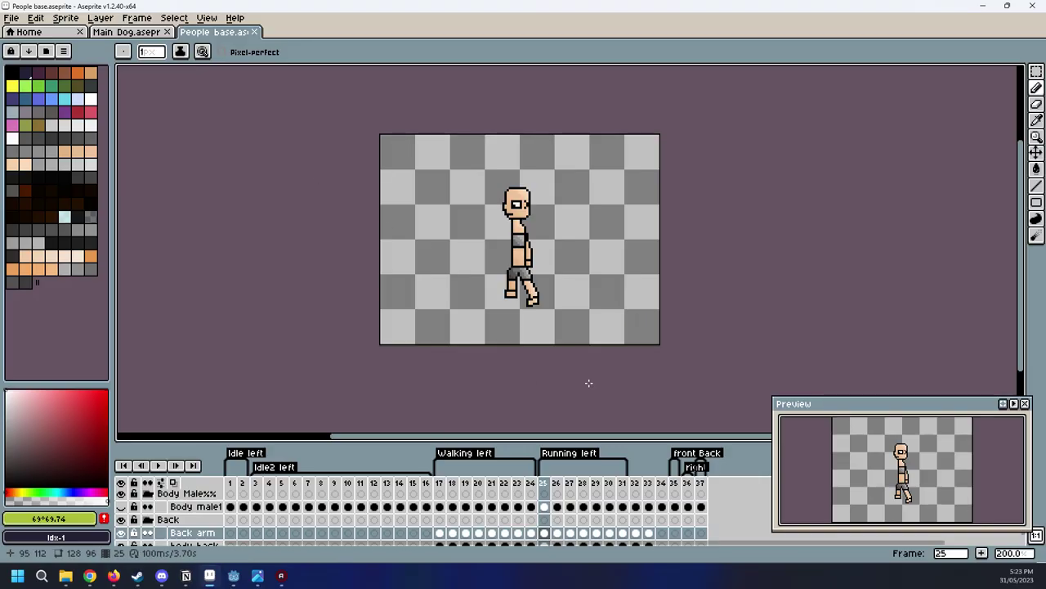
{"action": "scroll", "coordinate": [549, 340], "scroll_direction": "up", "scroll_amount": 2}
{"action": "scroll", "coordinate": [529, 282], "scroll_direction": "down", "scroll_amount": 1}
{"action": "middle_click_drag", "start_coordinate": [530, 282], "coordinate": [574, 337]}
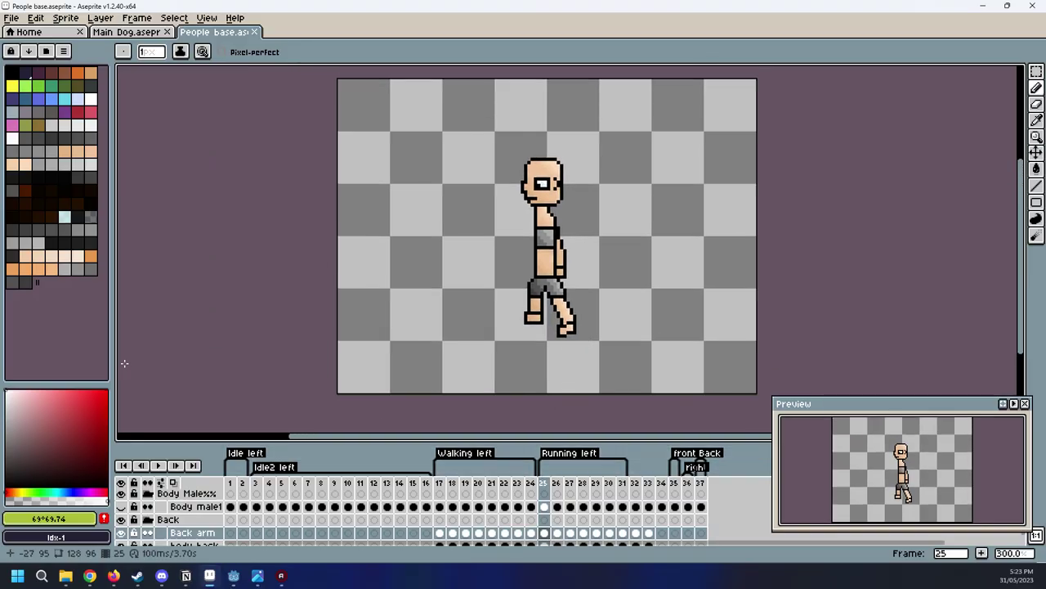
{"action": "left_click", "coordinate": [159, 466]}
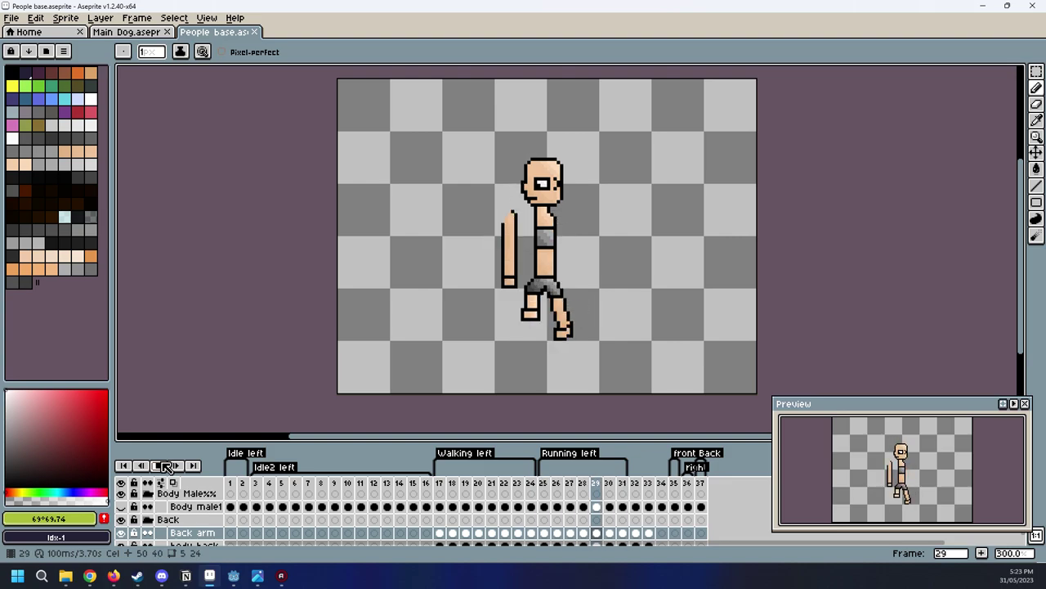
{"action": "left_click", "coordinate": [166, 465]}
Play the People base animation from frame 17 at the start of the Walking left tag, and replay the running part
{"action": "left_click", "coordinate": [439, 483]}
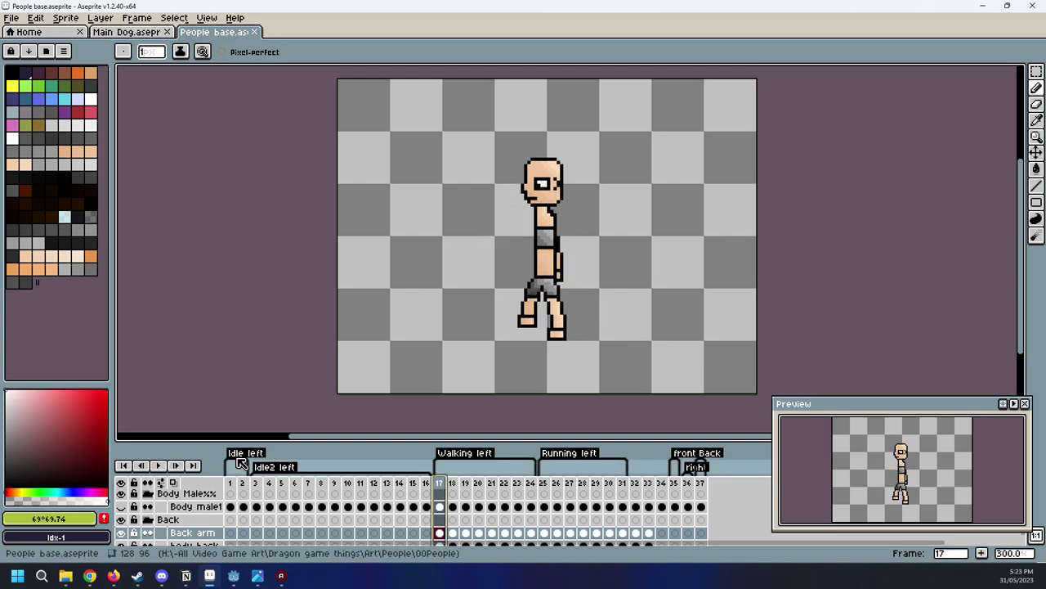
{"action": "left_click", "coordinate": [166, 466]}
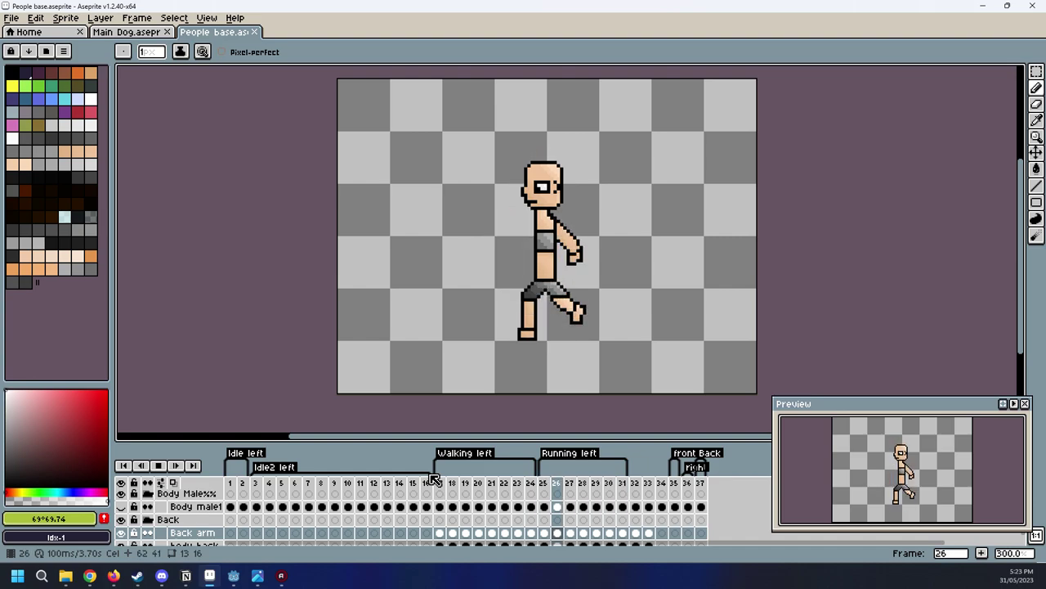
{"action": "key", "text": "Return"}
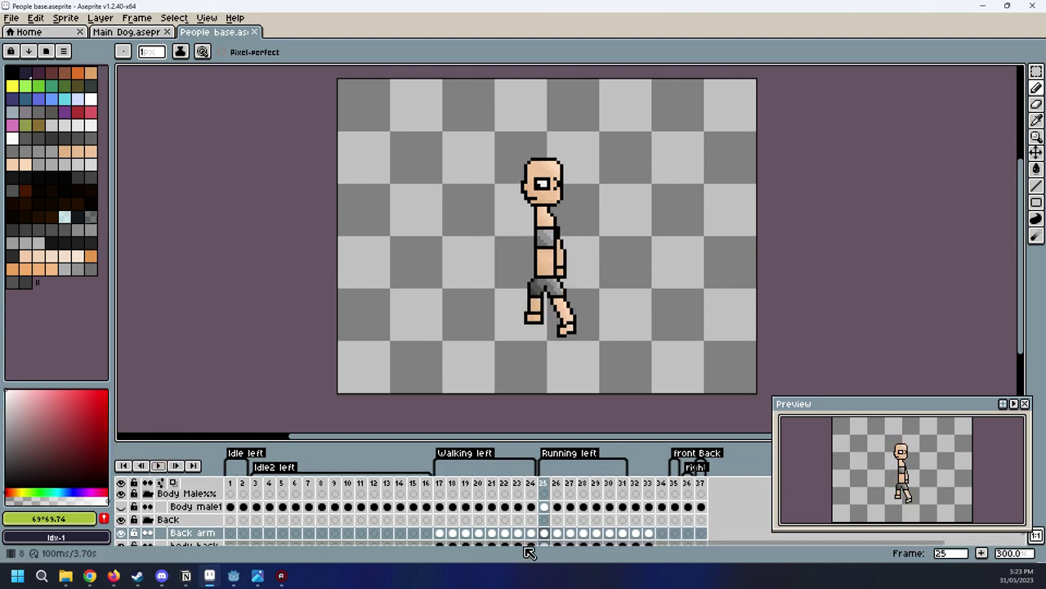
{"action": "left_click", "coordinate": [158, 465]}
{"action": "left_click", "coordinate": [159, 466]}
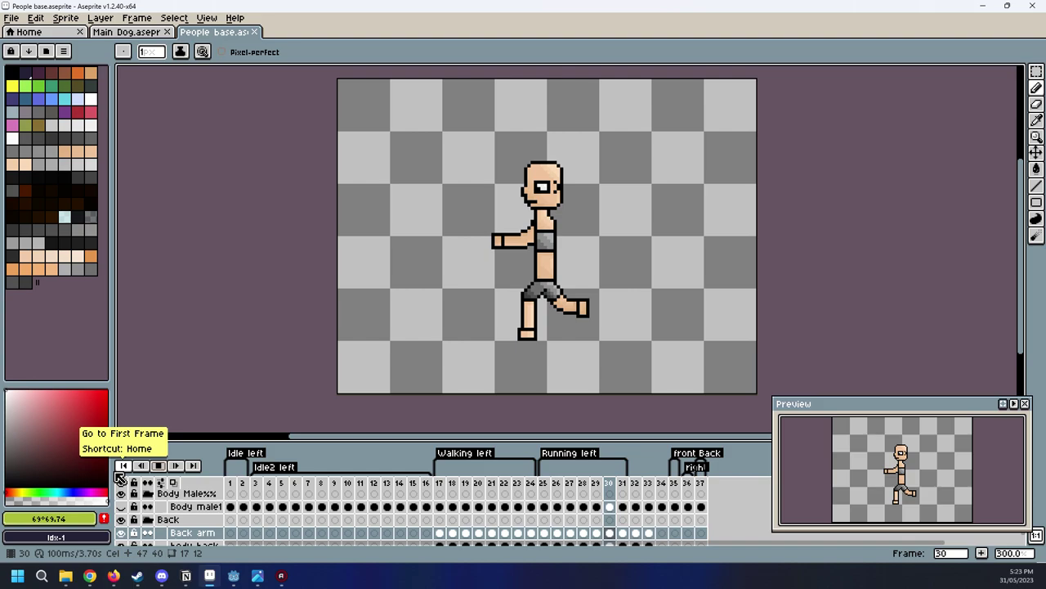
{"action": "left_click", "coordinate": [159, 466]}
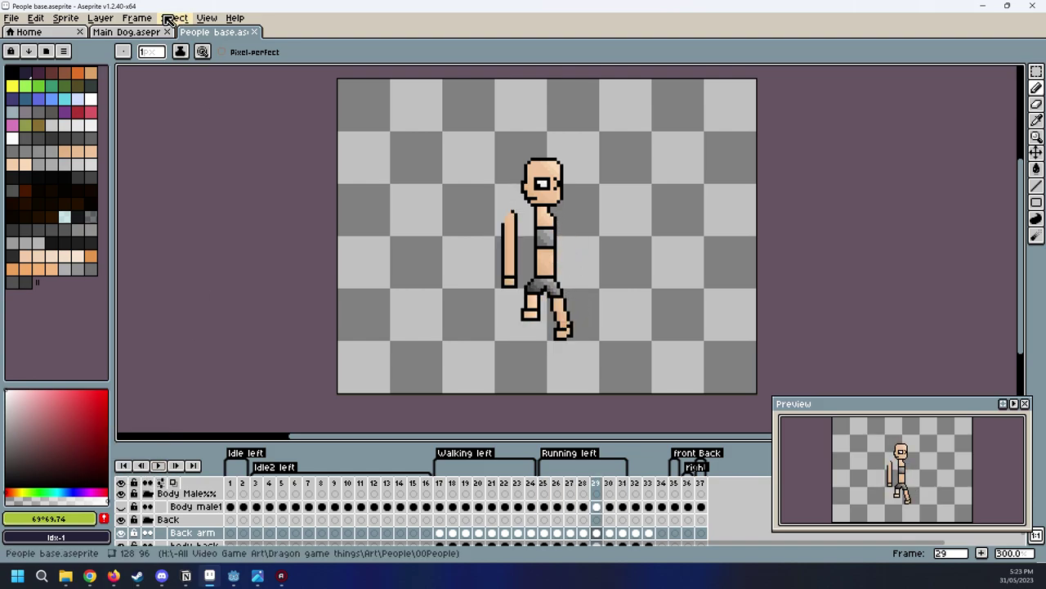
Inspect the dog outline in Main Dog.aseprite up close and close that file
{"action": "left_click", "coordinate": [127, 31]}
{"action": "scroll", "coordinate": [498, 333], "scroll_direction": "up", "scroll_amount": 6}
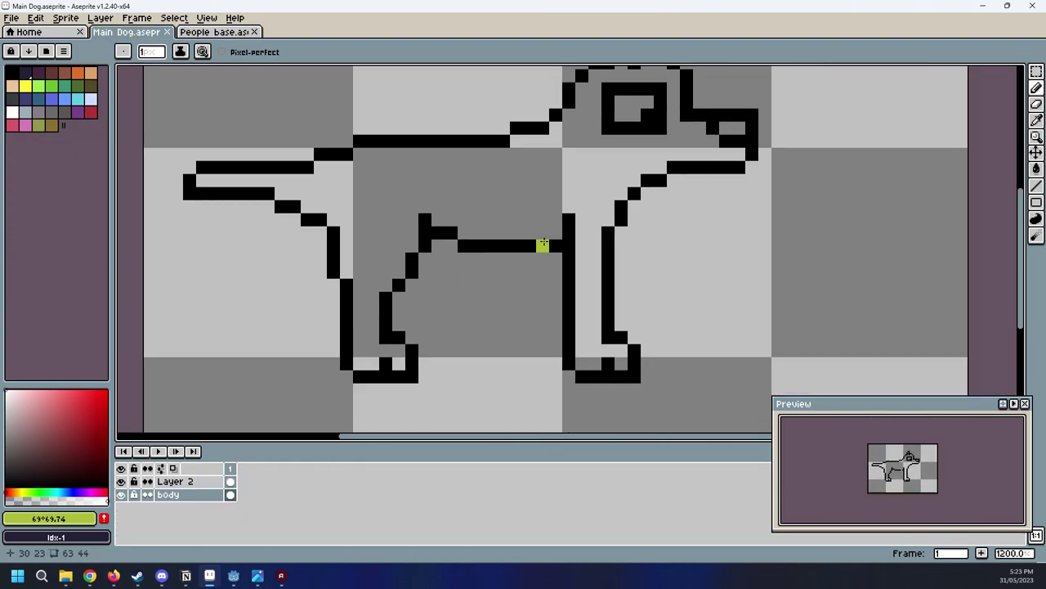
{"action": "scroll", "coordinate": [542, 243], "scroll_direction": "down", "scroll_amount": 1}
{"action": "scroll", "coordinate": [534, 309], "scroll_direction": "up", "scroll_amount": 1}
{"action": "middle_click_drag", "start_coordinate": [530, 351], "coordinate": [500, 415]}
{"action": "middle_click_drag", "start_coordinate": [501, 263], "coordinate": [526, 264]}
{"action": "scroll", "coordinate": [512, 302], "scroll_direction": "down", "scroll_amount": 1}
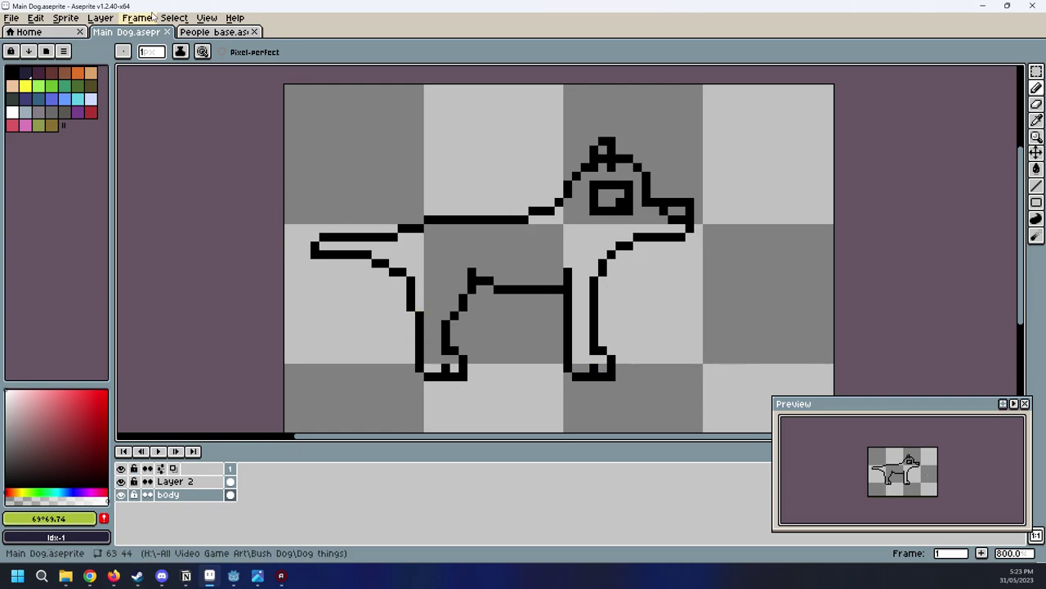
{"action": "left_click", "coordinate": [166, 31]}
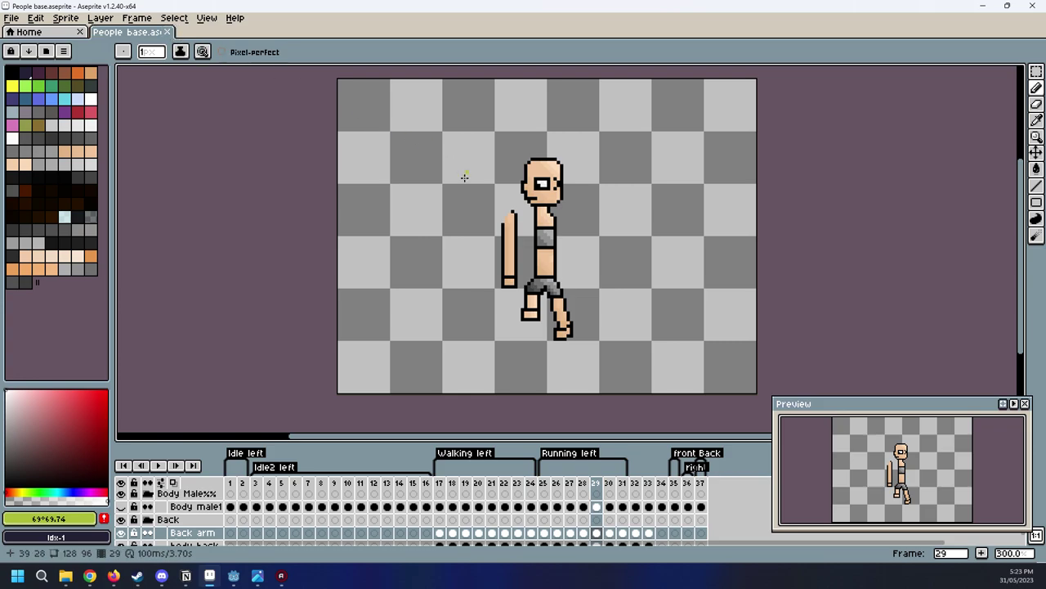
Enlarge the People base character to 500% and preview its running animation again
{"action": "scroll", "coordinate": [442, 186], "scroll_direction": "up", "scroll_amount": 2}
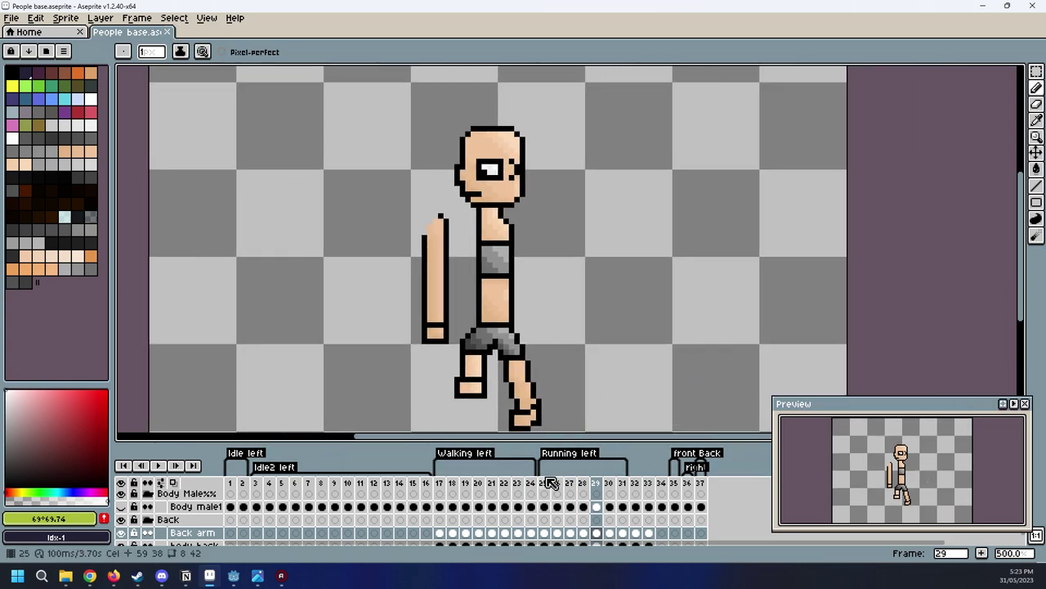
{"action": "left_click", "coordinate": [158, 465]}
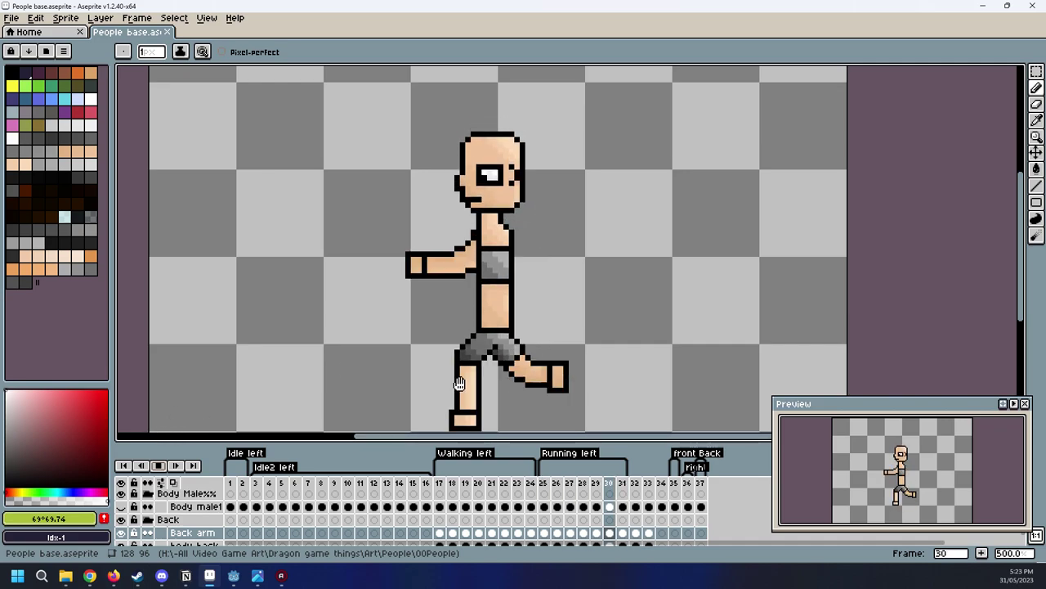
{"action": "left_click", "coordinate": [166, 464]}
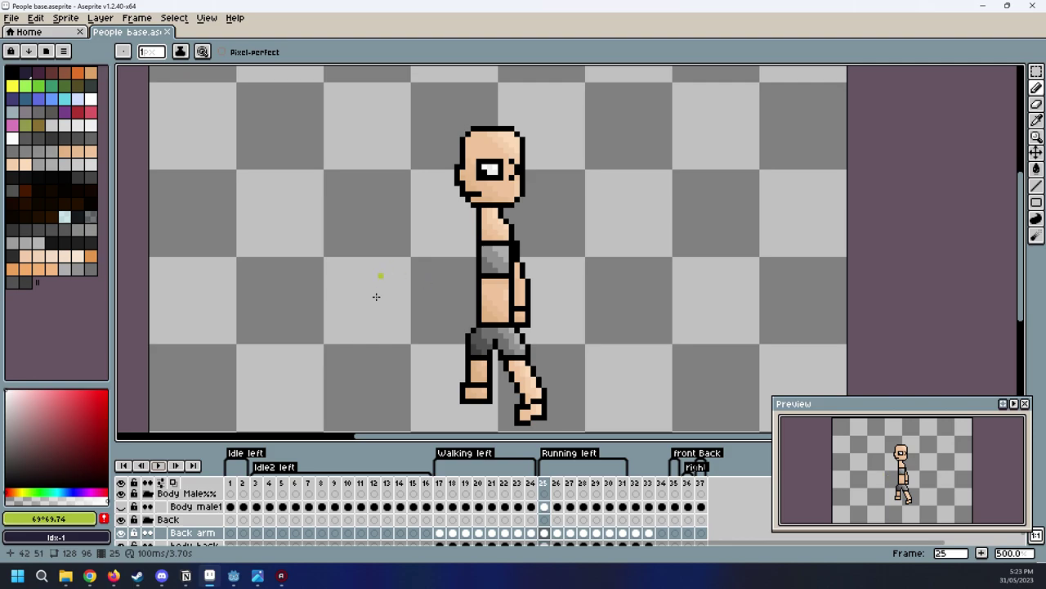
Switch to Photos and view the Print 2.jpg dog painting and the Print 1.jpg sunset painting
{"action": "mouse_move", "coordinate": [256, 575]}
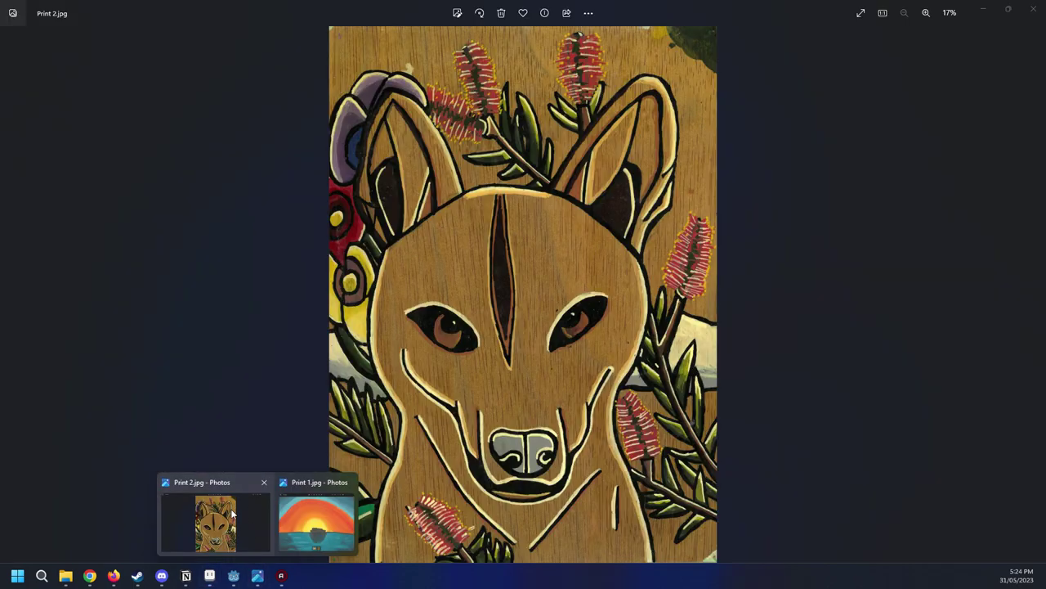
{"action": "left_click", "coordinate": [243, 511]}
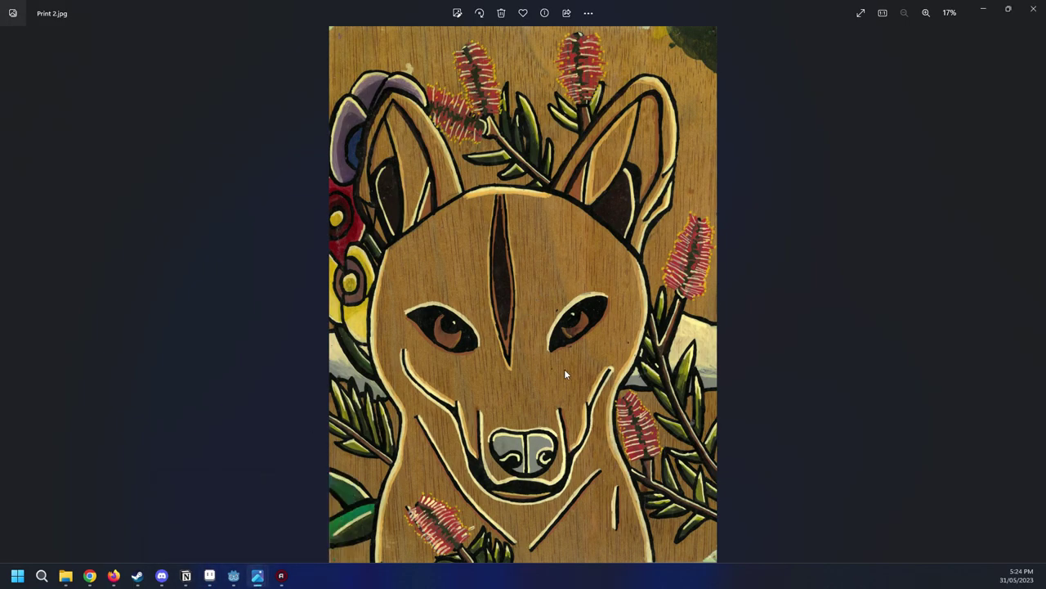
{"action": "scroll", "coordinate": [540, 374], "scroll_direction": "up", "scroll_amount": 1}
{"action": "scroll", "coordinate": [533, 381], "scroll_direction": "down", "scroll_amount": 1}
{"action": "mouse_move", "coordinate": [257, 576]}
{"action": "left_click", "coordinate": [308, 519]}
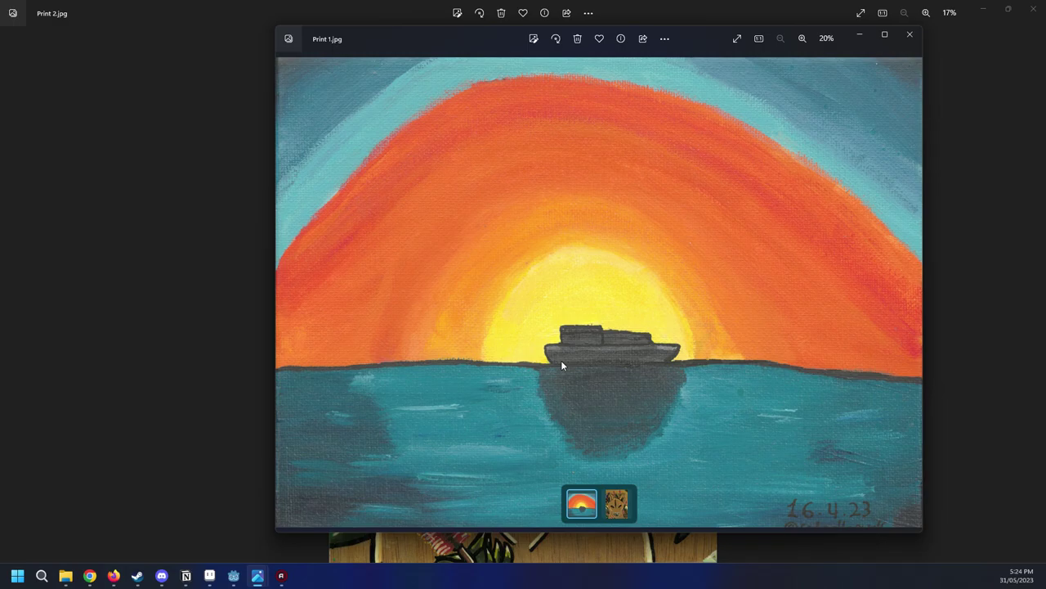
Close the Print 1.jpg and Print 2.jpg images and switch to the Unknown Dragon Godot 4 project in Godot
{"action": "left_click", "coordinate": [911, 39]}
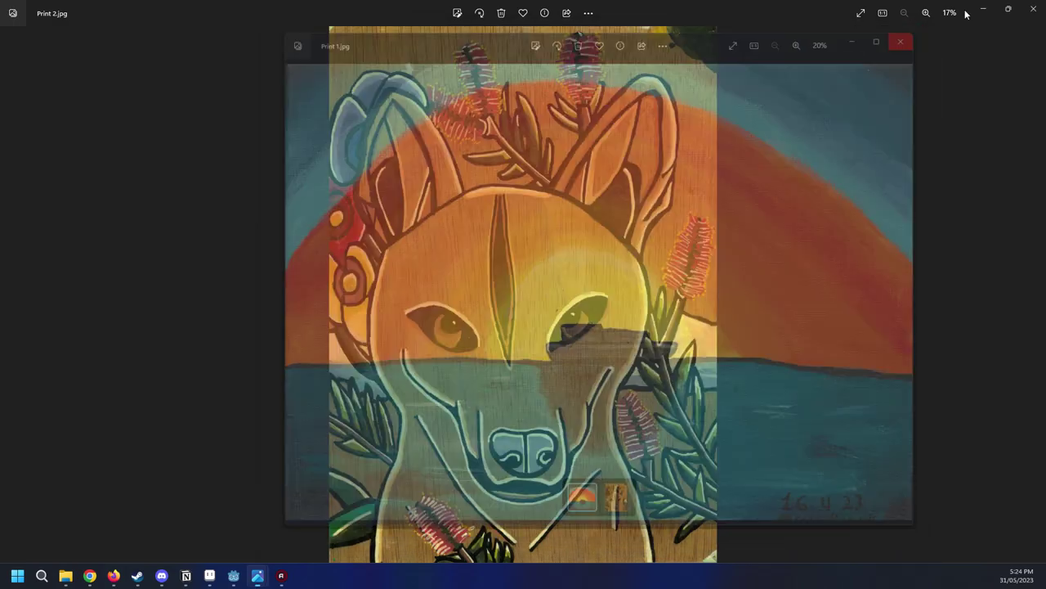
{"action": "left_click", "coordinate": [1033, 8]}
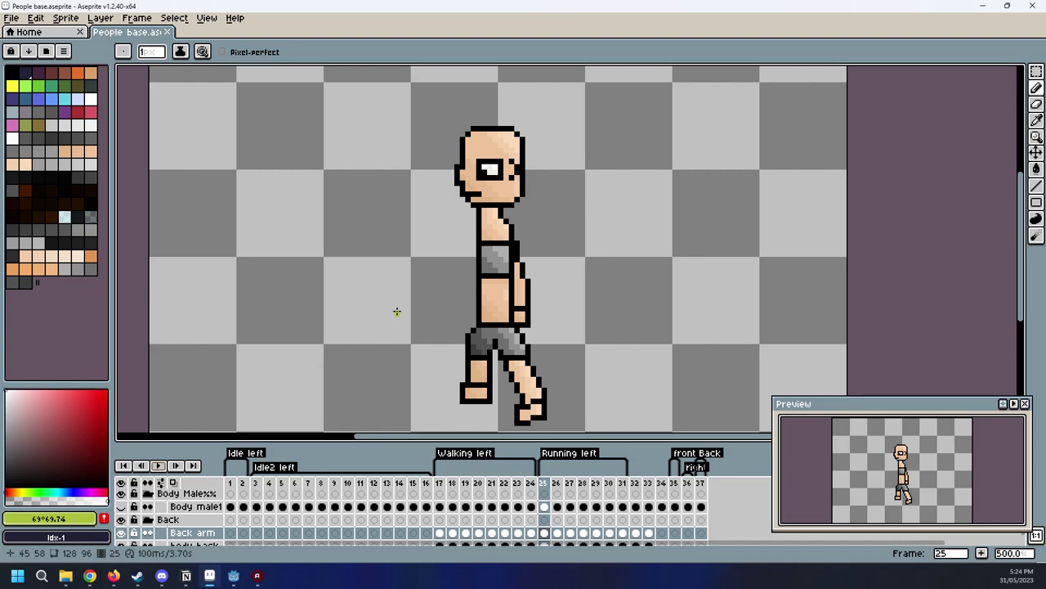
{"action": "mouse_move", "coordinate": [209, 575]}
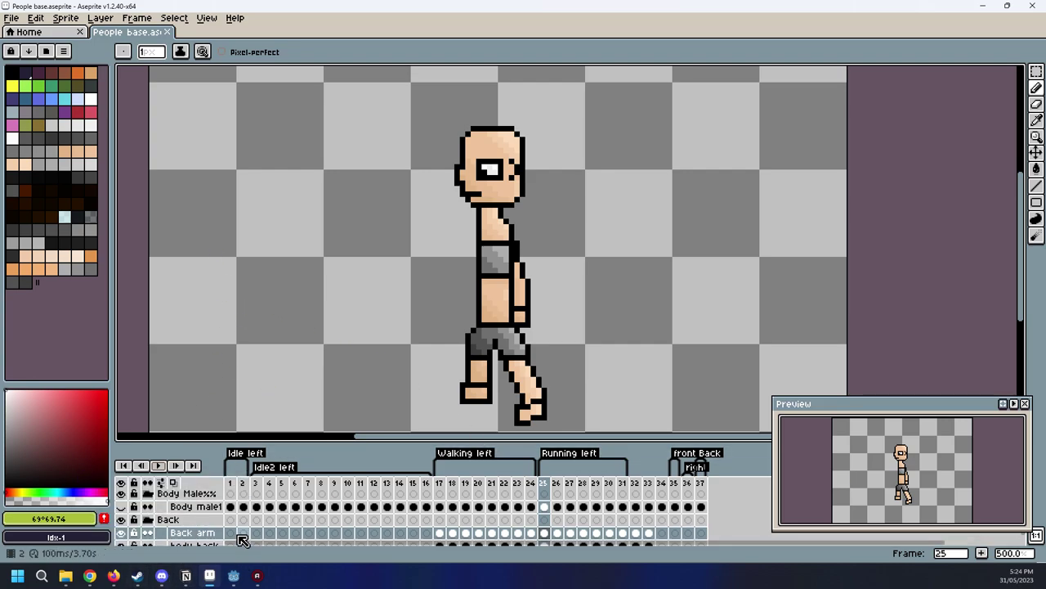
{"action": "left_click", "coordinate": [272, 489]}
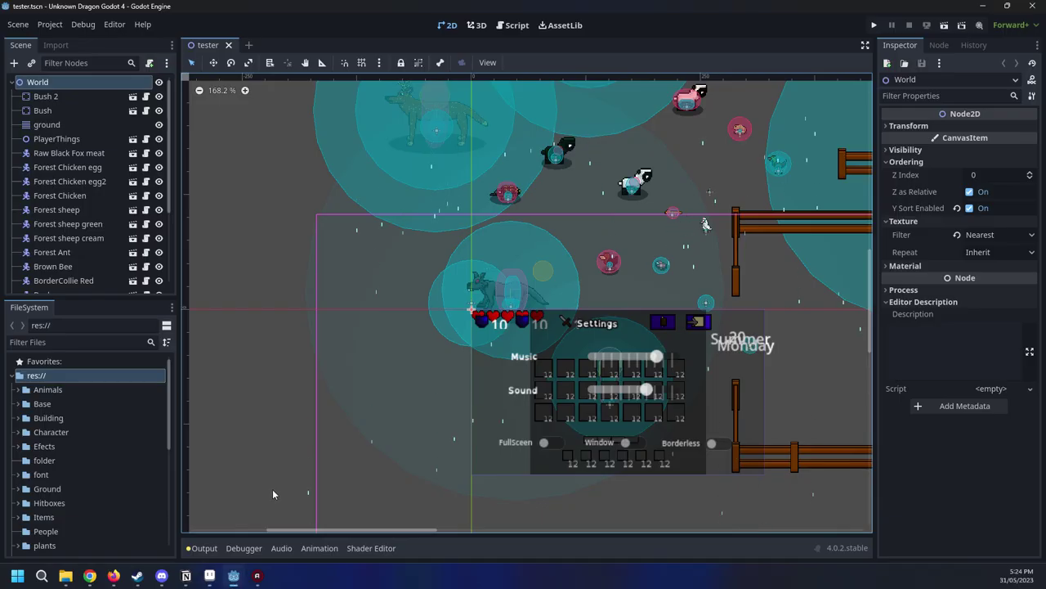
Run the Unknown Dragon project from the editor with the tester scene open
{"action": "scroll", "coordinate": [682, 402], "scroll_direction": "up", "scroll_amount": 2}
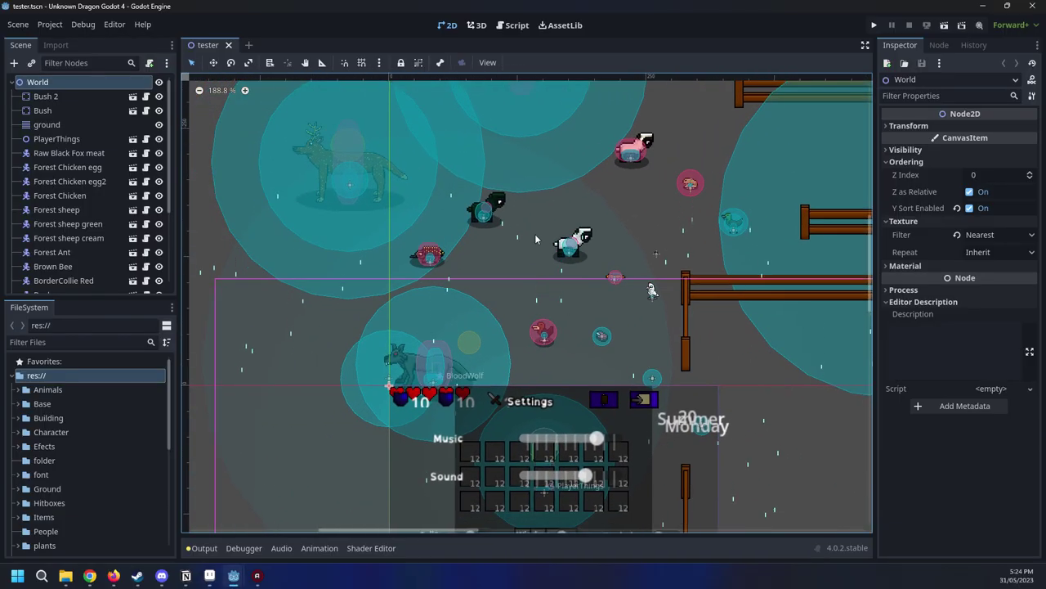
{"action": "middle_click_drag", "start_coordinate": [721, 346], "coordinate": [735, 344]}
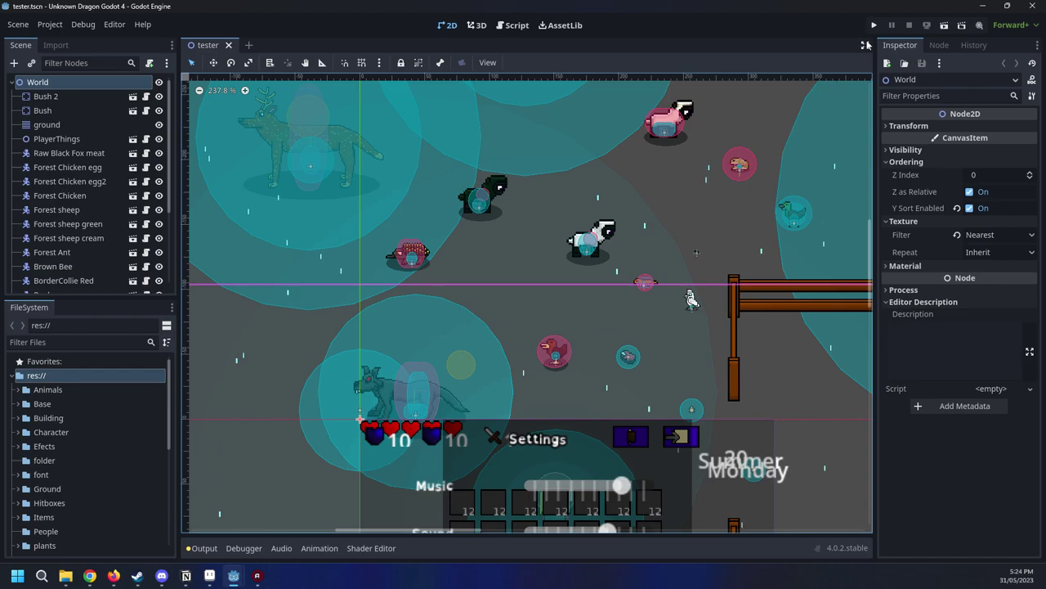
{"action": "left_click", "coordinate": [872, 27]}
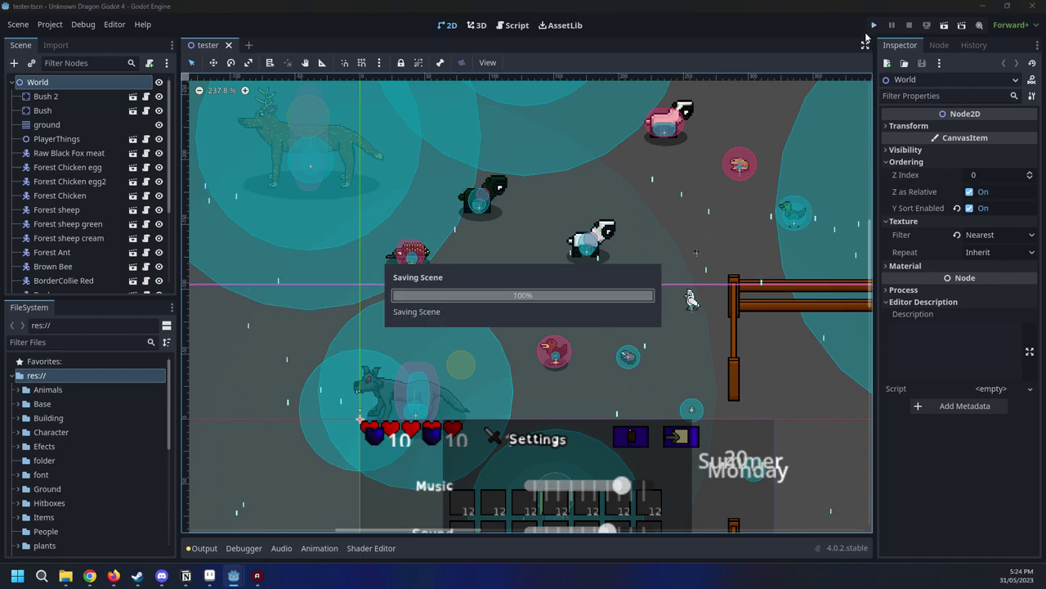
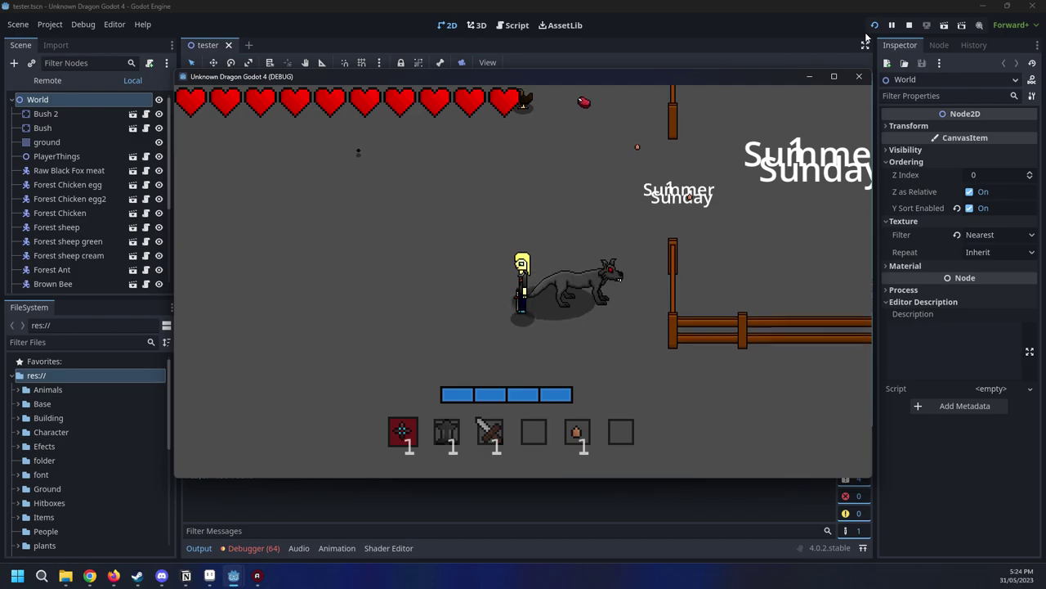
Walk the character back and forth beside the black wolf to watch how it follows and turns
{"action": "key", "text": "a"}
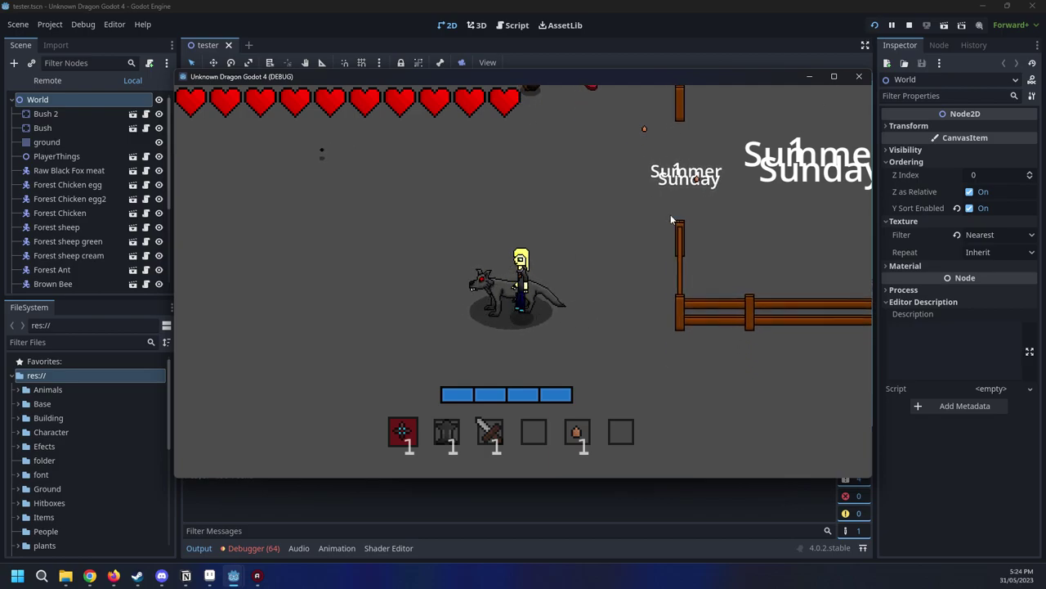
{"action": "key", "text": "s"}
{"action": "key", "text": "d"}
{"action": "key", "text": "Left"}
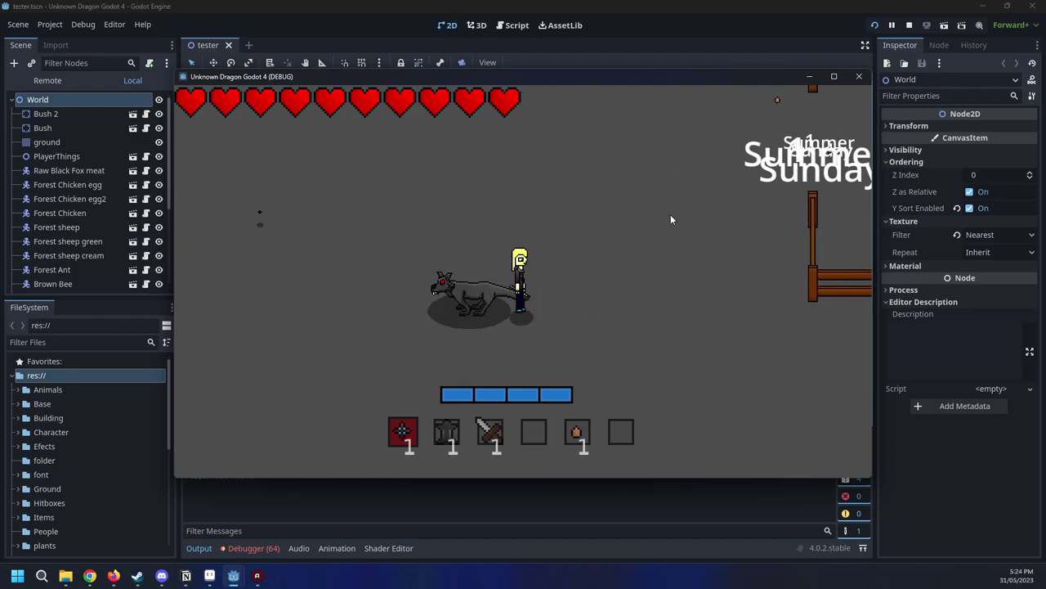
{"action": "key", "text": "Right"}
{"action": "key", "text": "Left"}
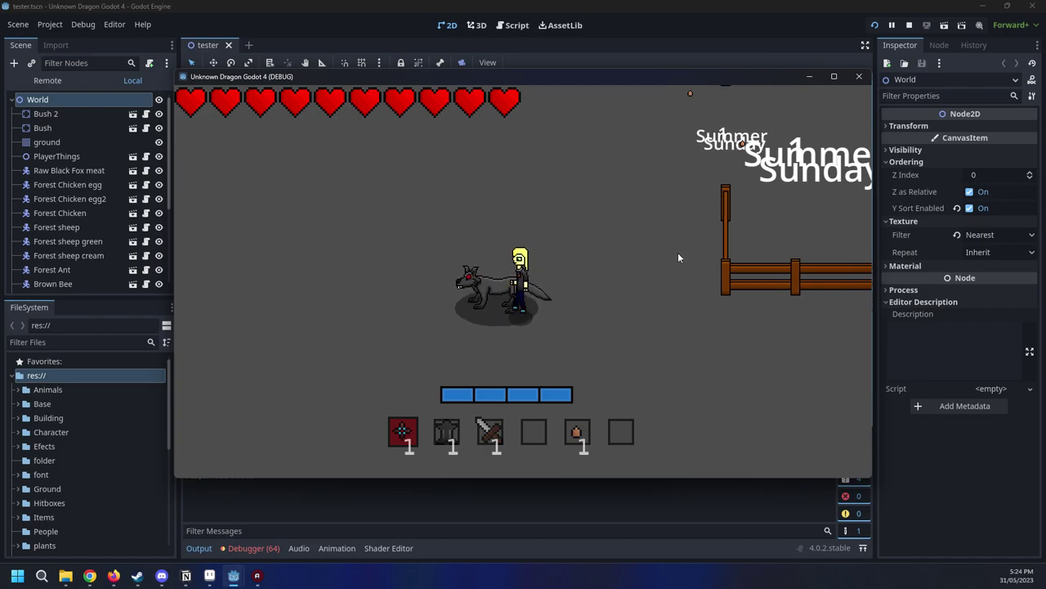
Return to the running game and sprint the character up to the sheep and chicken near the fence opening
{"action": "left_click", "coordinate": [397, 484]}
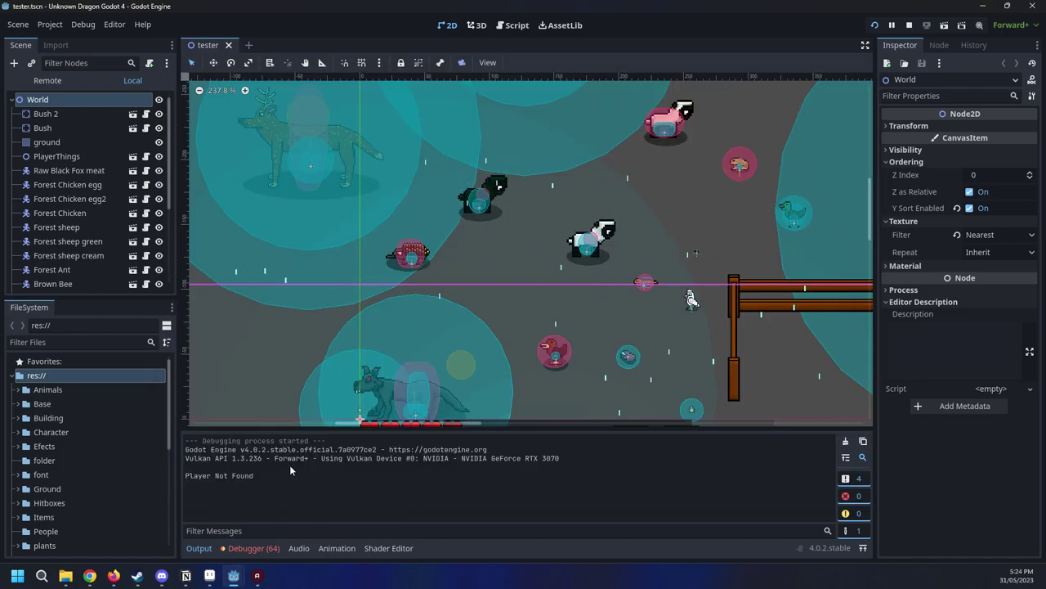
{"action": "mouse_move", "coordinate": [234, 576]}
{"action": "left_click", "coordinate": [238, 519]}
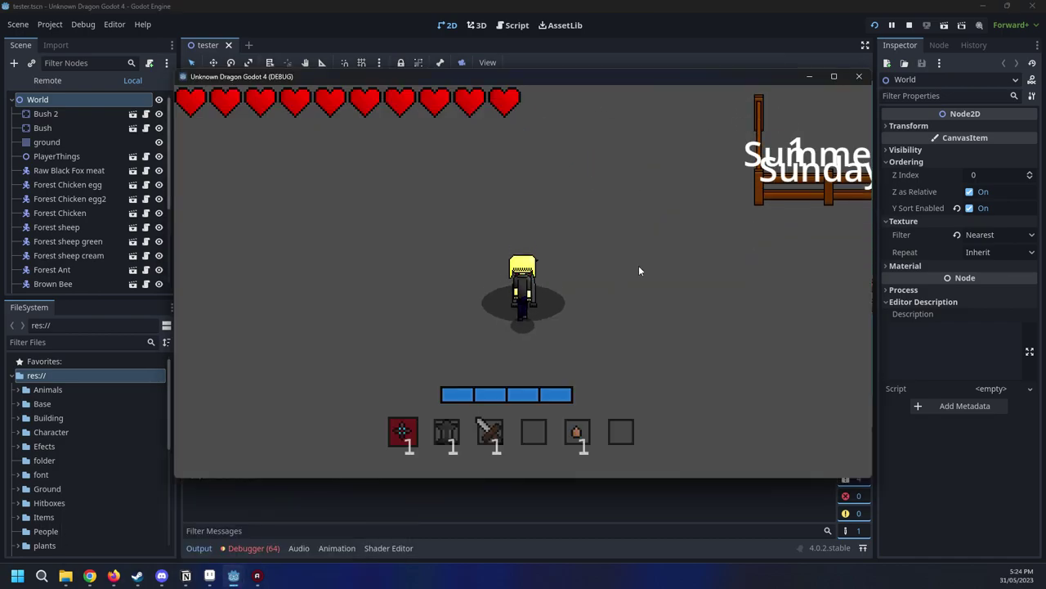
{"action": "key", "text": "s"}
{"action": "key", "text": "shift+w"}
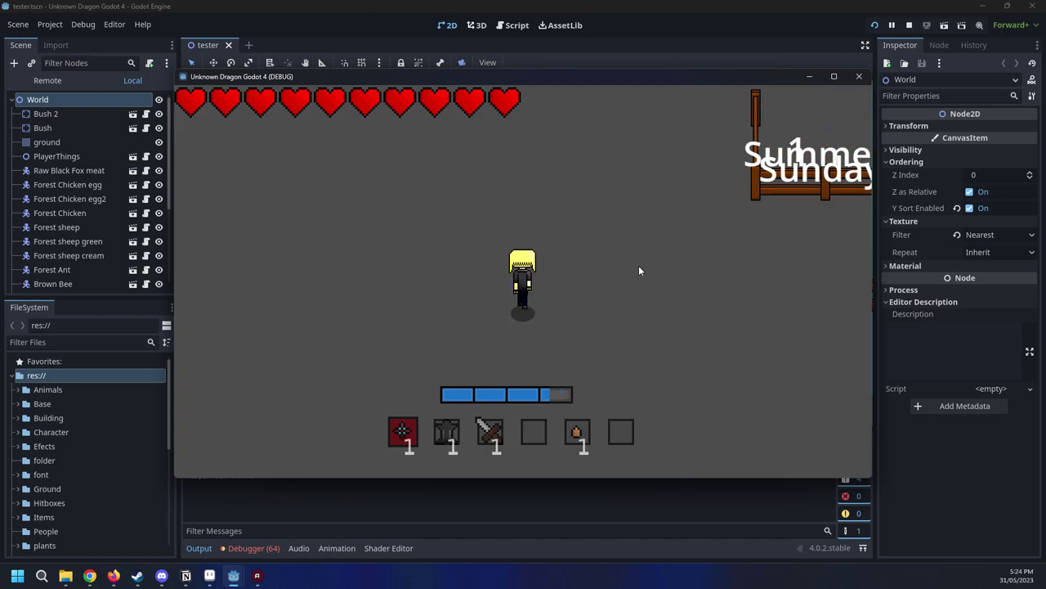
{"action": "key", "text": "d"}
{"action": "key", "text": "a"}
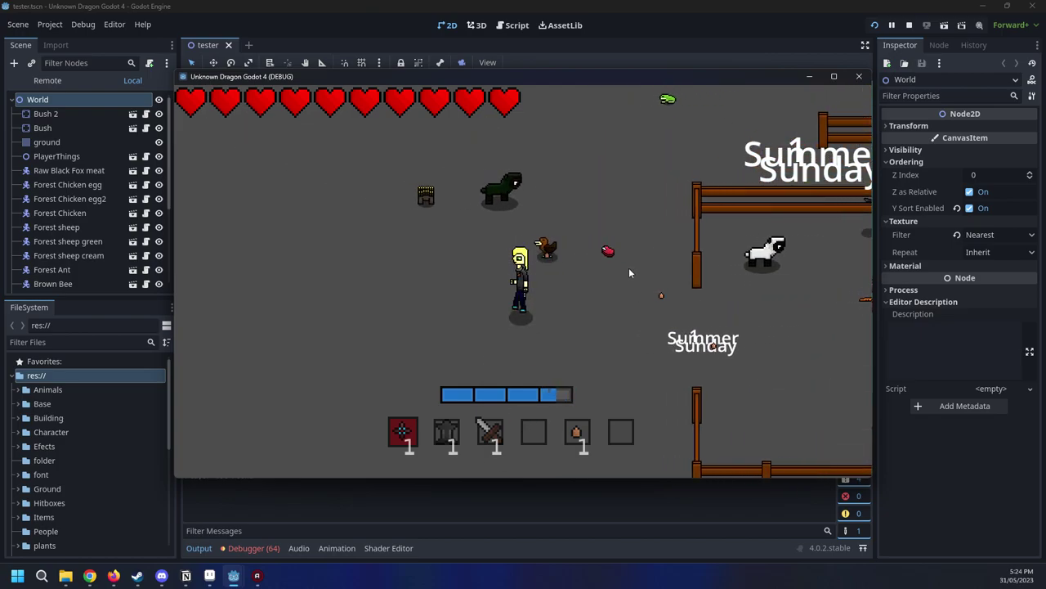
{"action": "key", "text": "Left"}
{"action": "key", "text": "Right"}
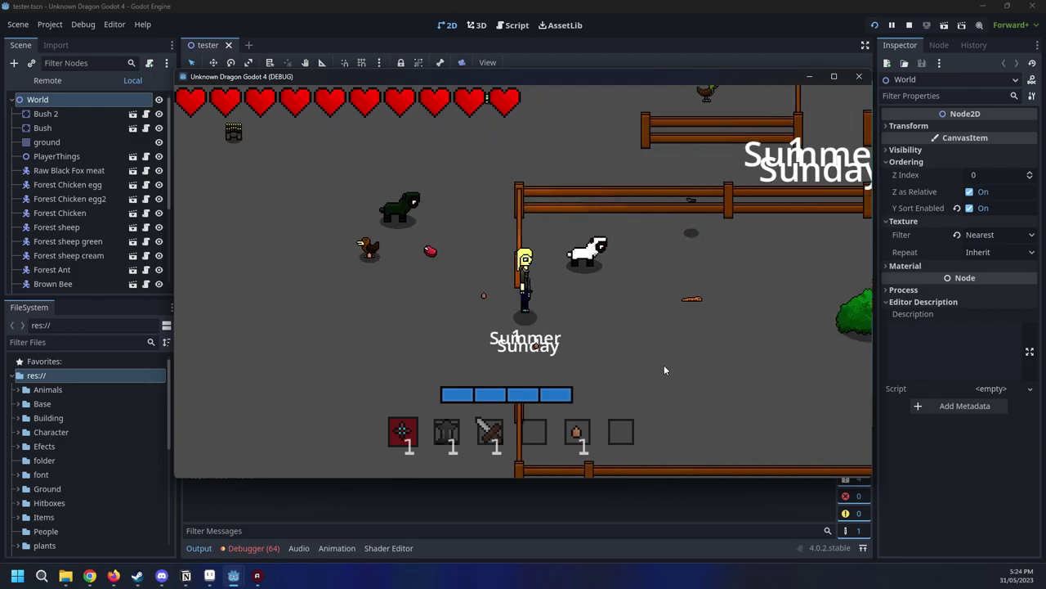
{"action": "key", "text": "Left"}
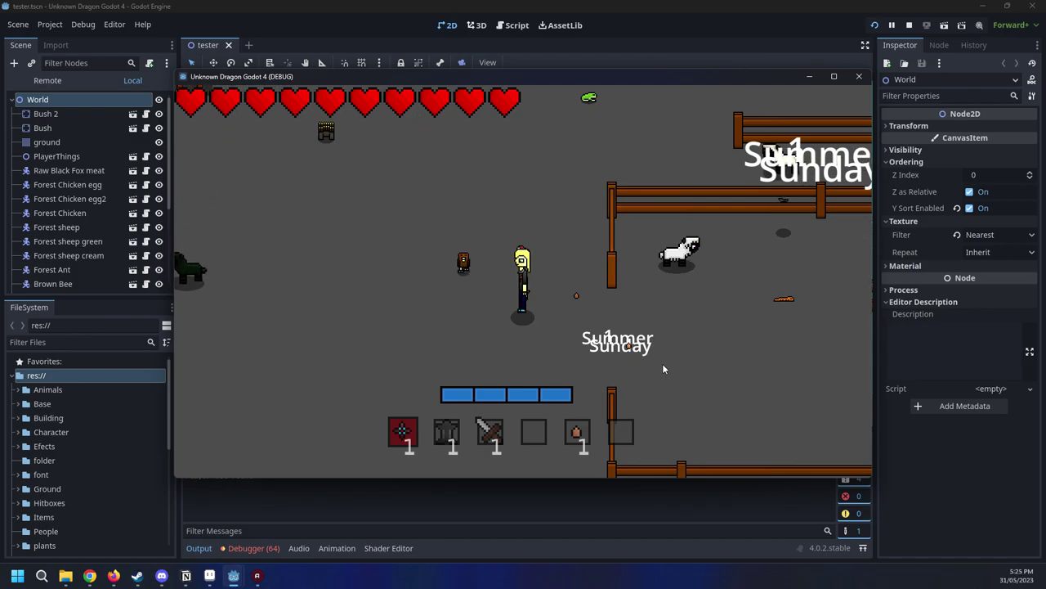
Walk the character among the sheep and up past the fence to the fox and tree frog
{"action": "key", "text": "Left"}
{"action": "key", "text": "Left"}
{"action": "key", "text": "Right"}
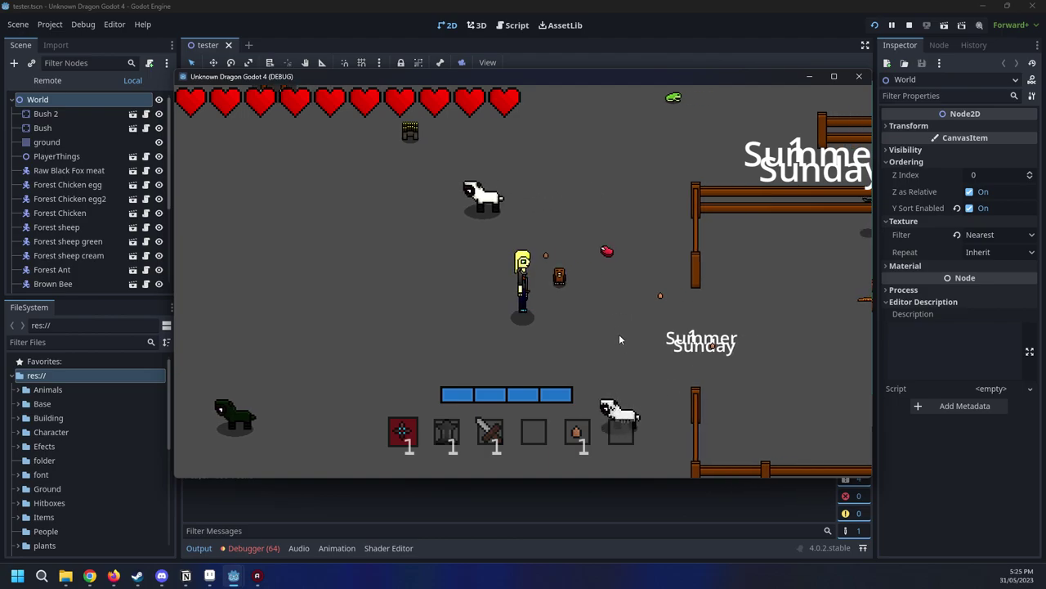
{"action": "key", "text": "a"}
{"action": "key", "text": "d"}
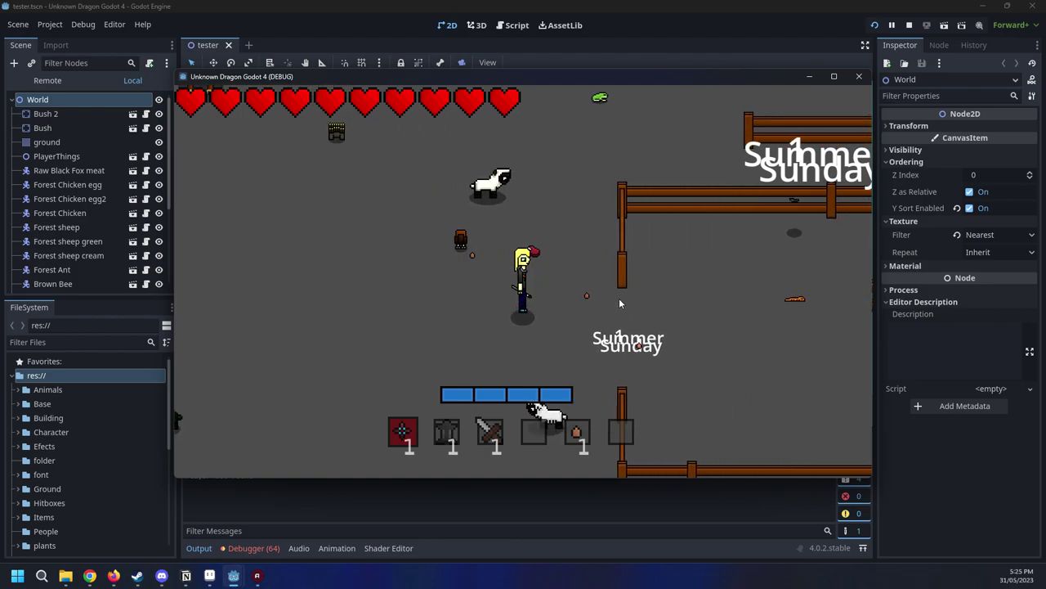
{"action": "key", "text": "w"}
{"action": "key", "text": "d"}
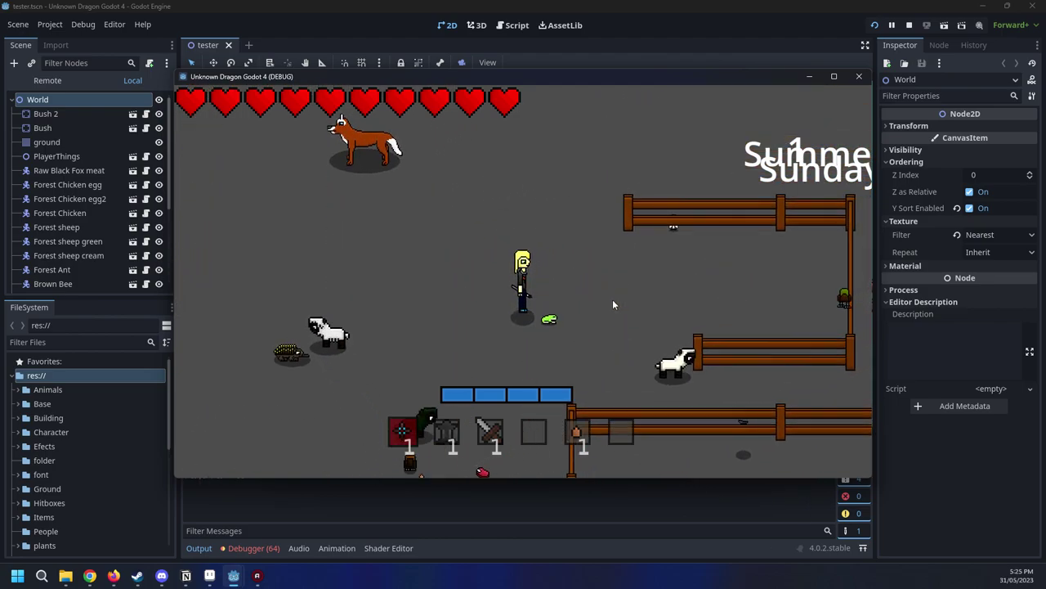
{"action": "key", "text": "Left"}
{"action": "key", "text": "Right"}
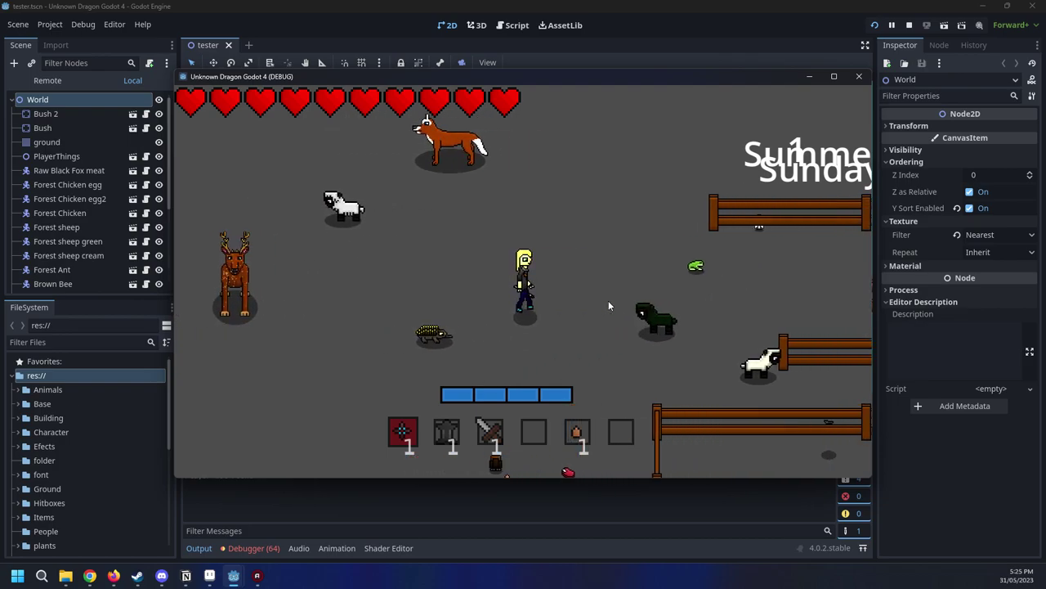
Roam around the fox, deer and echidna and watch how the black wolf reacts to the character
{"action": "key", "text": "a"}
{"action": "key", "text": "d"}
{"action": "key", "text": "s"}
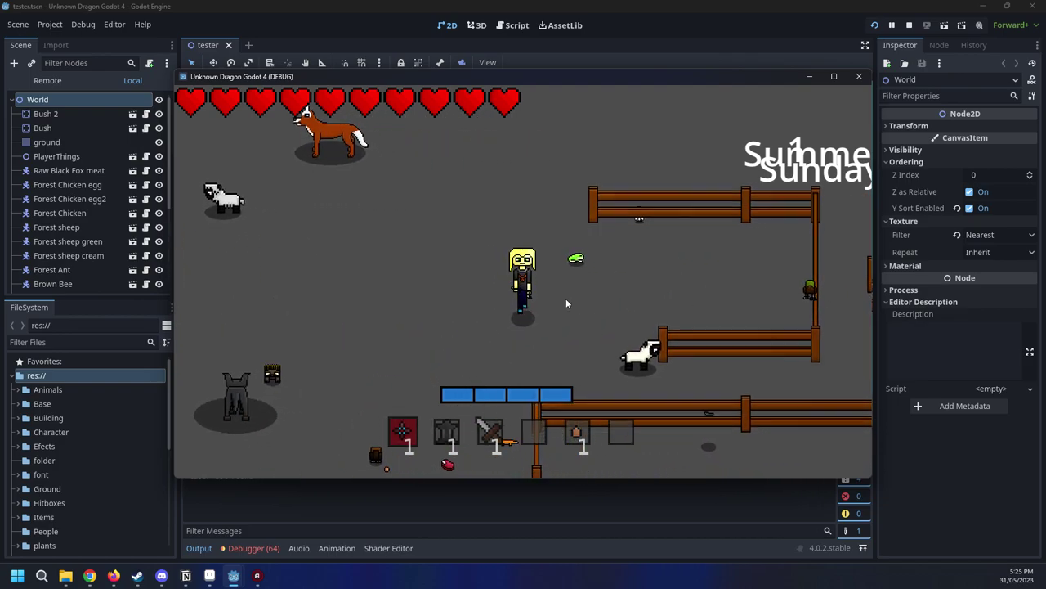
{"action": "key", "text": "a"}
{"action": "key", "text": "w"}
{"action": "key", "text": "d"}
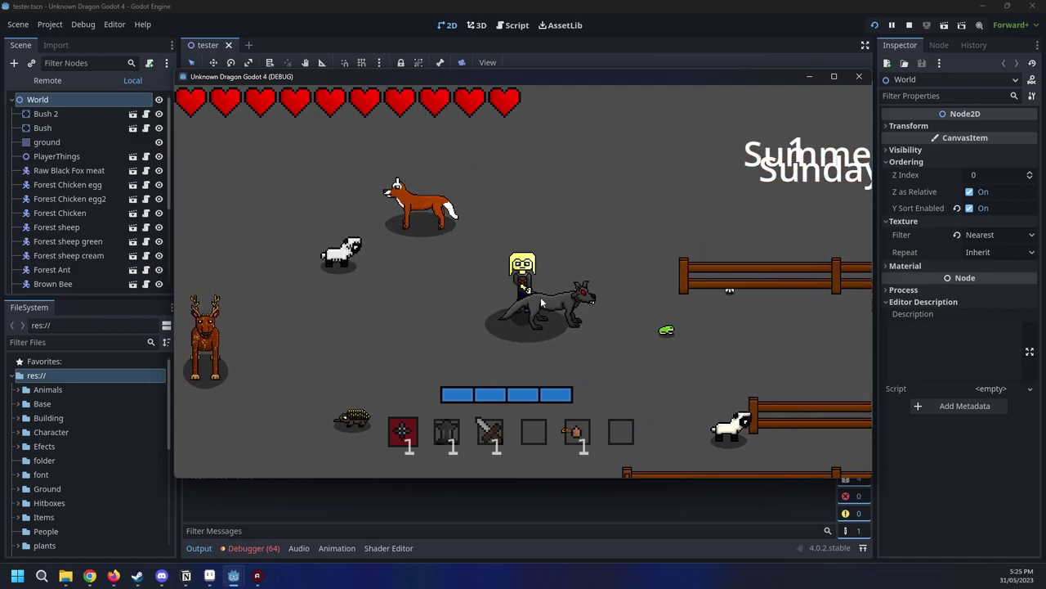
{"action": "key", "text": "d"}
{"action": "key", "text": "s"}
{"action": "key", "text": "d"}
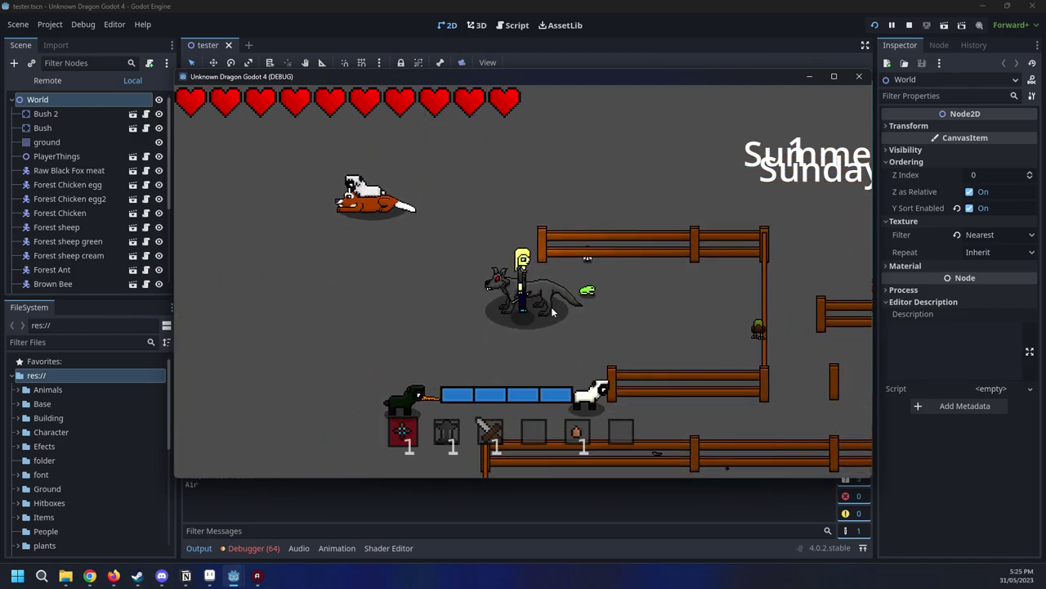
{"action": "key", "text": "a"}
{"action": "key", "text": "Left"}
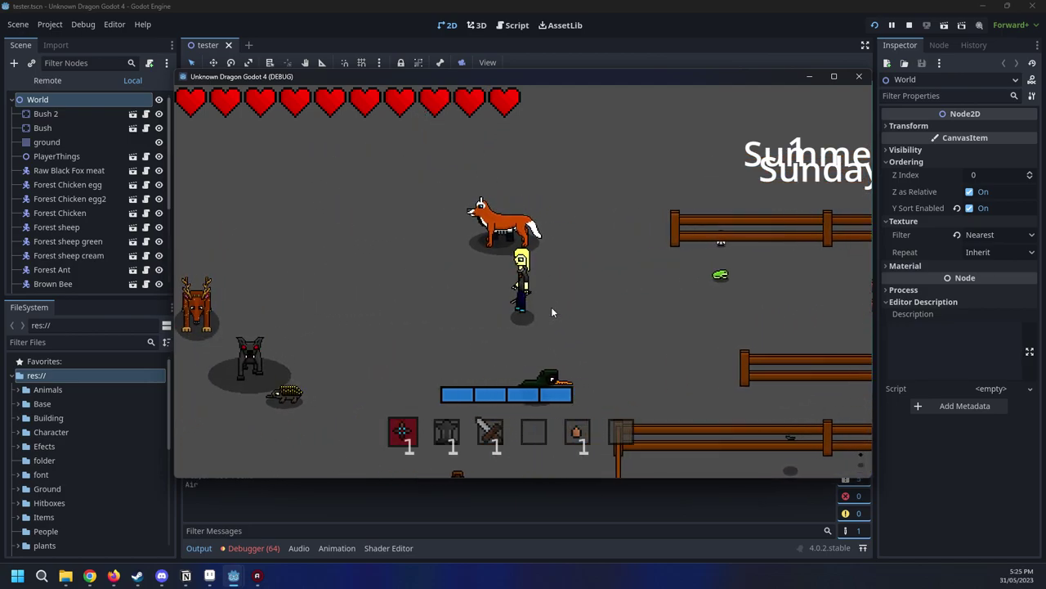
{"action": "key", "text": "Left"}
Bring the running game back to the front, watch the wolf around the character once more, and close the game
{"action": "left_click", "coordinate": [270, 499]}
{"action": "mouse_move", "coordinate": [256, 578]}
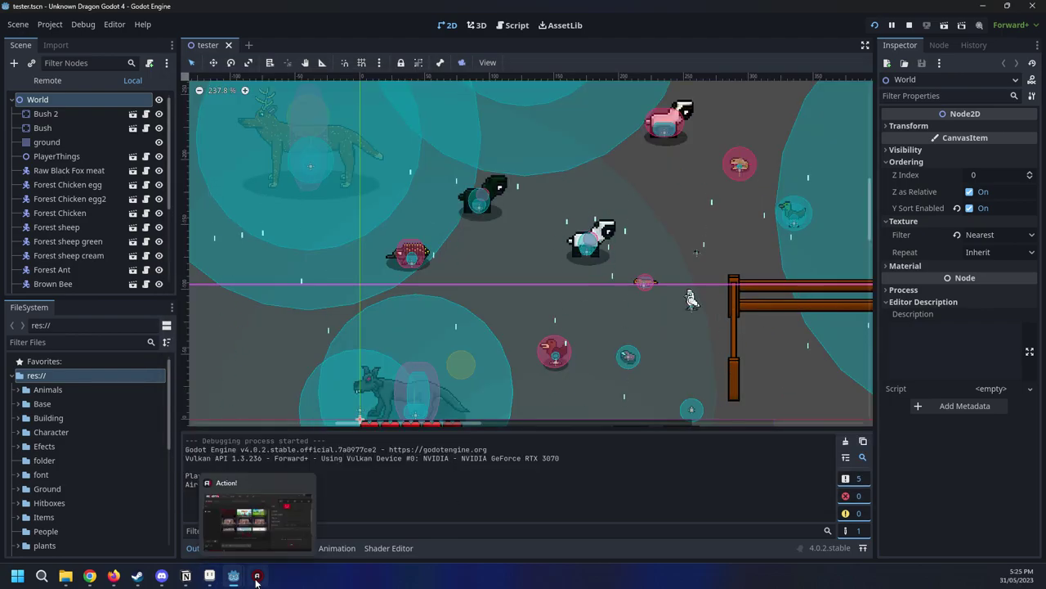
{"action": "left_click", "coordinate": [372, 532]}
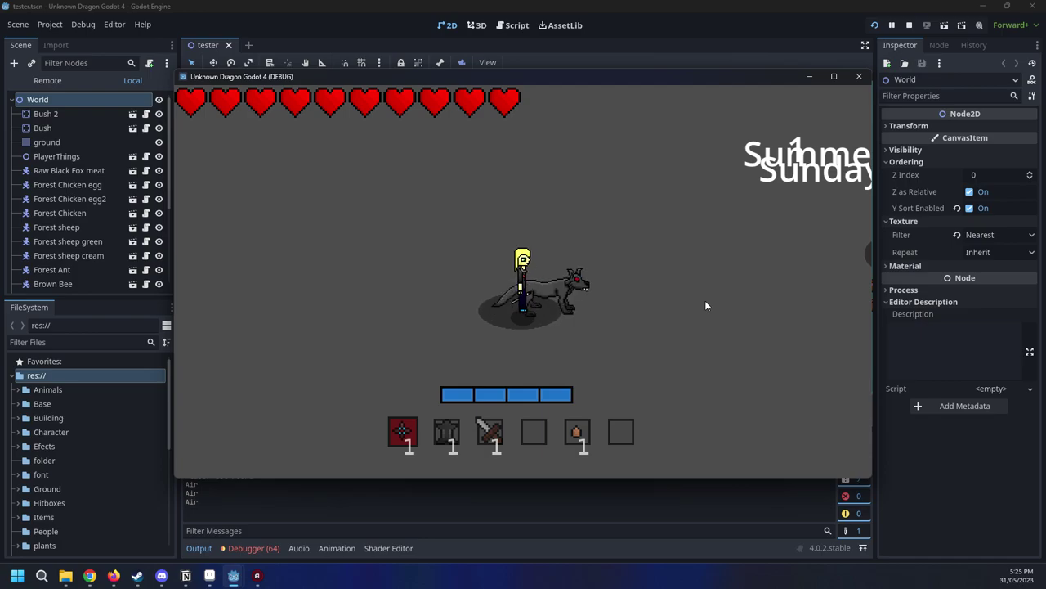
{"action": "key", "text": "a"}
{"action": "key", "text": "s"}
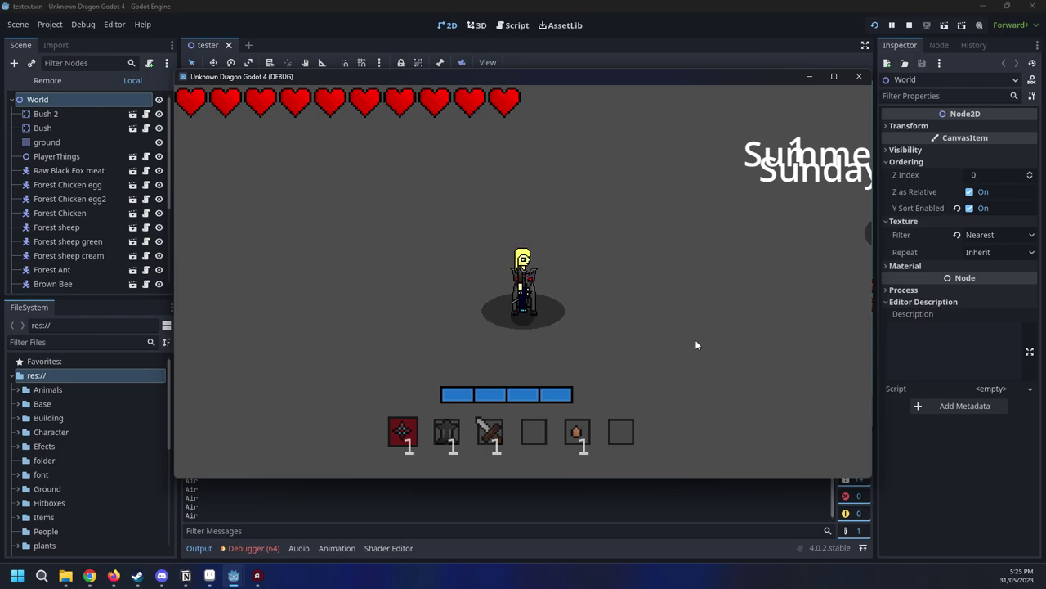
{"action": "left_click", "coordinate": [858, 79]}
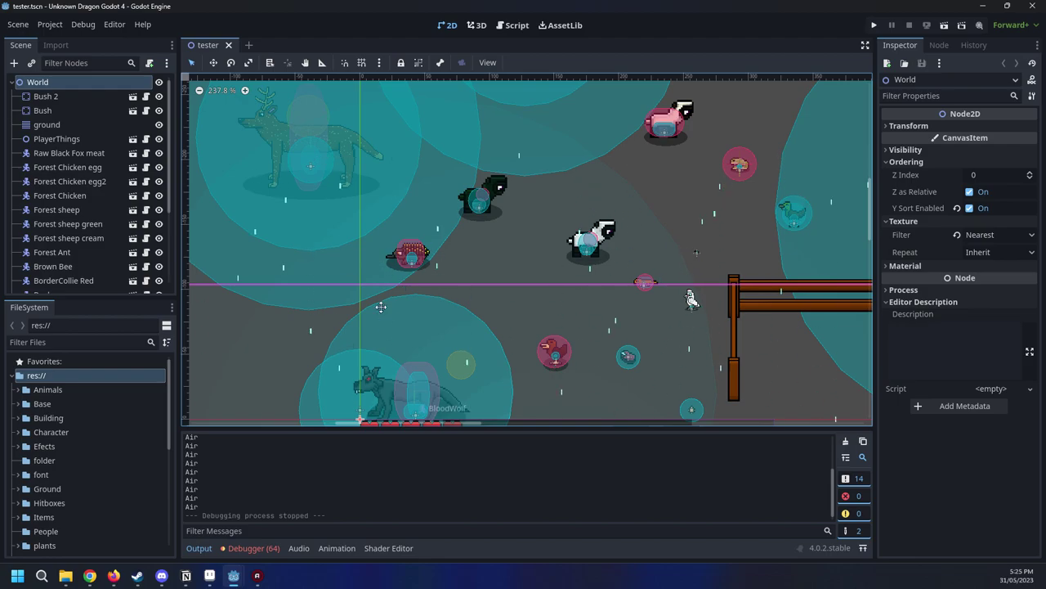
Select the BloodWolf instance in the tester scene and open its Red eye Wolf scene for editing
{"action": "middle_click_drag", "start_coordinate": [381, 307], "coordinate": [384, 212]}
{"action": "left_click", "coordinate": [447, 283]}
{"action": "scroll", "coordinate": [556, 319], "scroll_direction": "down", "scroll_amount": 1}
{"action": "middle_click_drag", "start_coordinate": [564, 319], "coordinate": [529, 336]}
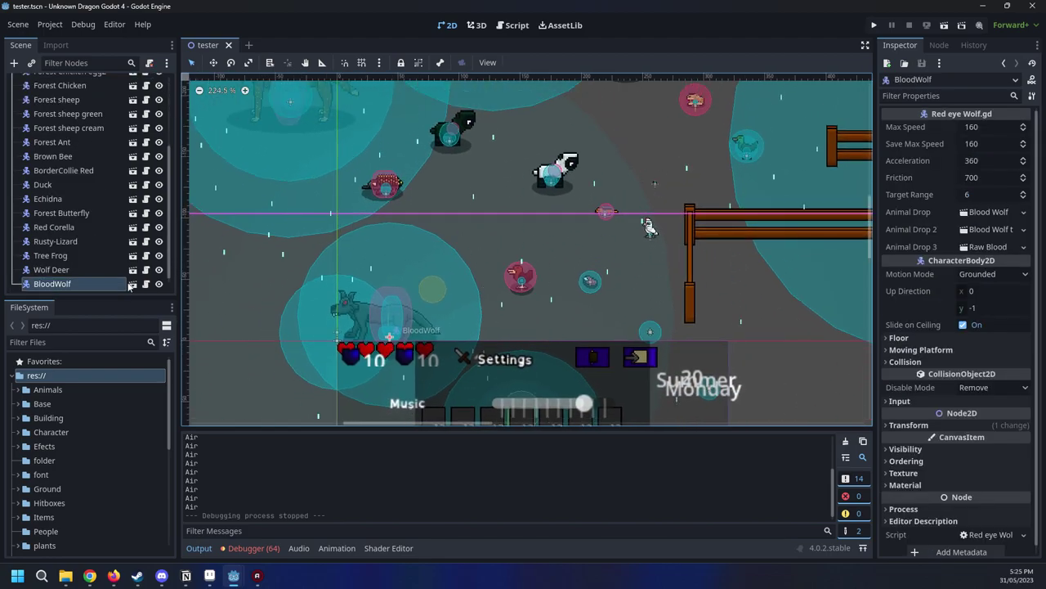
{"action": "left_click", "coordinate": [132, 284]}
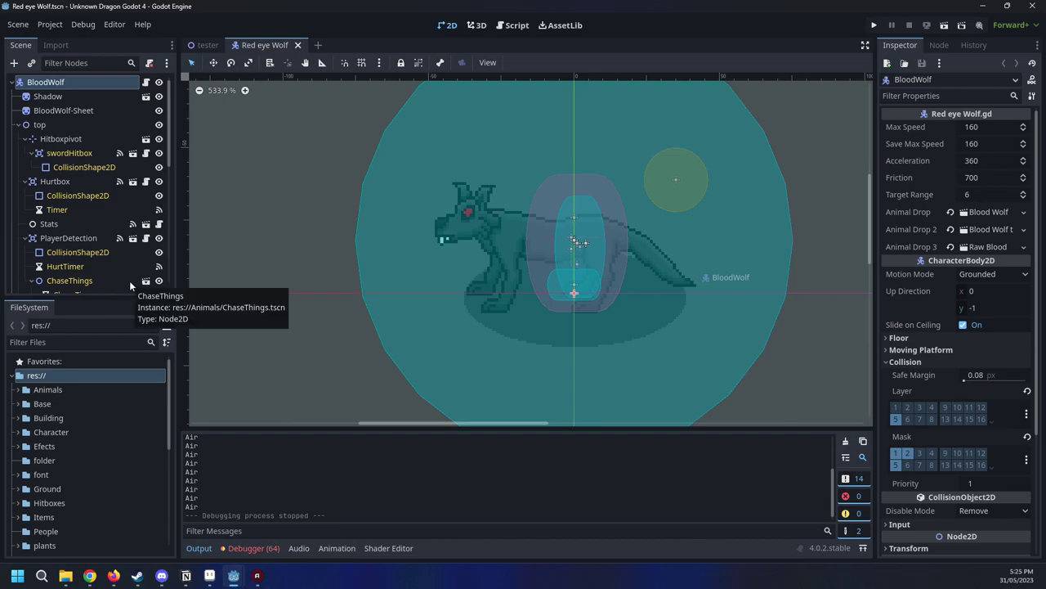
Open the BloodWolf node's script and review its exported variables, state enum and onready references
{"action": "left_click", "coordinate": [146, 82]}
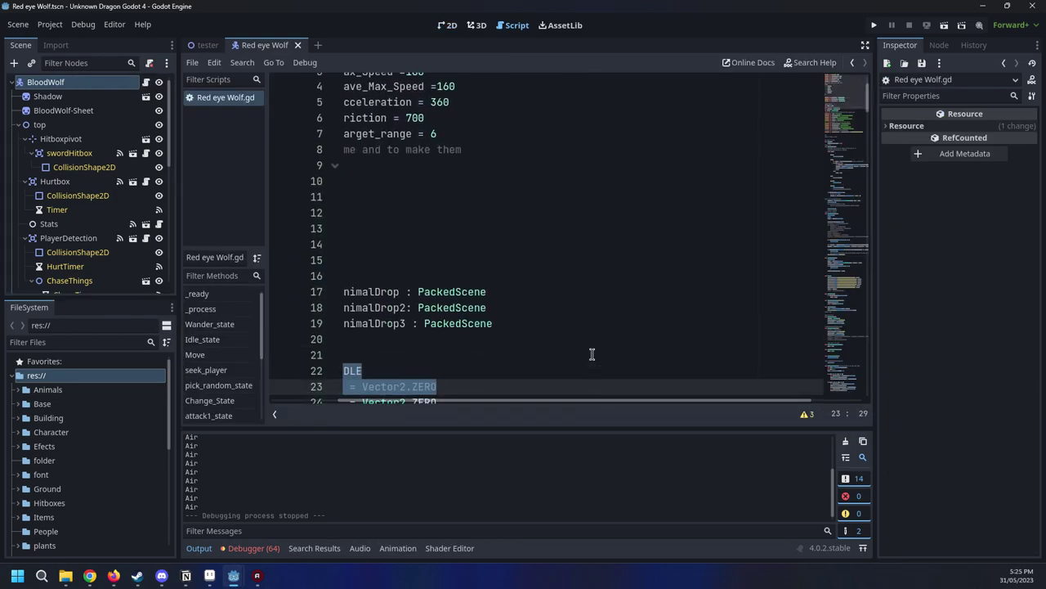
{"action": "left_click", "coordinate": [611, 292]}
{"action": "left_click_drag", "start_coordinate": [543, 402], "coordinate": [96, 359]}
{"action": "scroll", "coordinate": [500, 347], "scroll_direction": "up", "scroll_amount": 1}
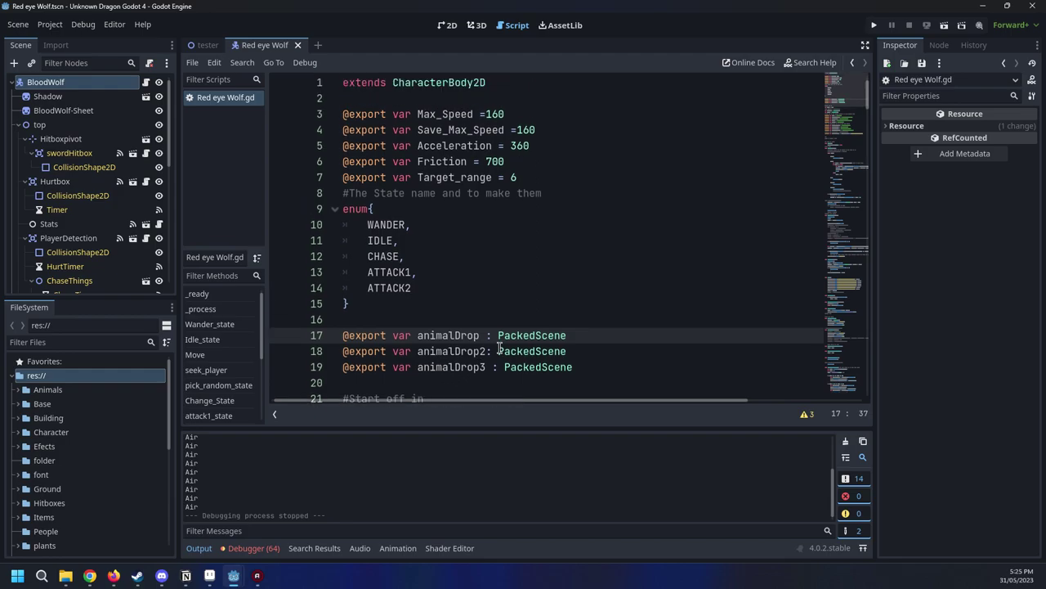
{"action": "scroll", "coordinate": [515, 349], "scroll_direction": "down", "scroll_amount": 10}
{"action": "scroll", "coordinate": [500, 352], "scroll_direction": "up", "scroll_amount": 3}
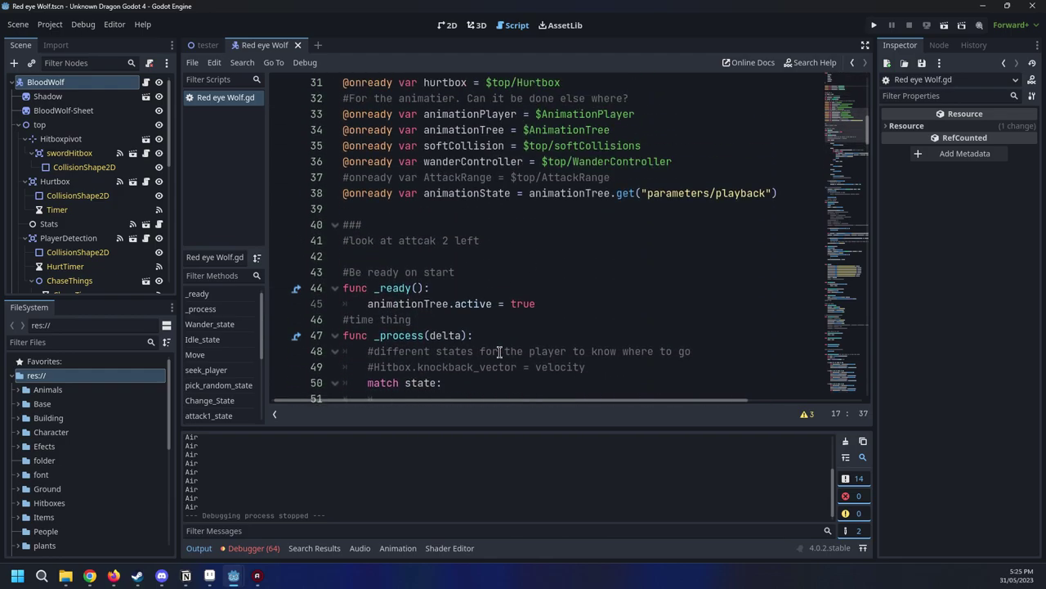
Examine how the wolf script's _process function handles the WANDER, CHASE, IDLE and attack states
{"action": "scroll", "coordinate": [498, 352], "scroll_direction": "down", "scroll_amount": 1}
{"action": "scroll", "coordinate": [497, 352], "scroll_direction": "down", "scroll_amount": 5}
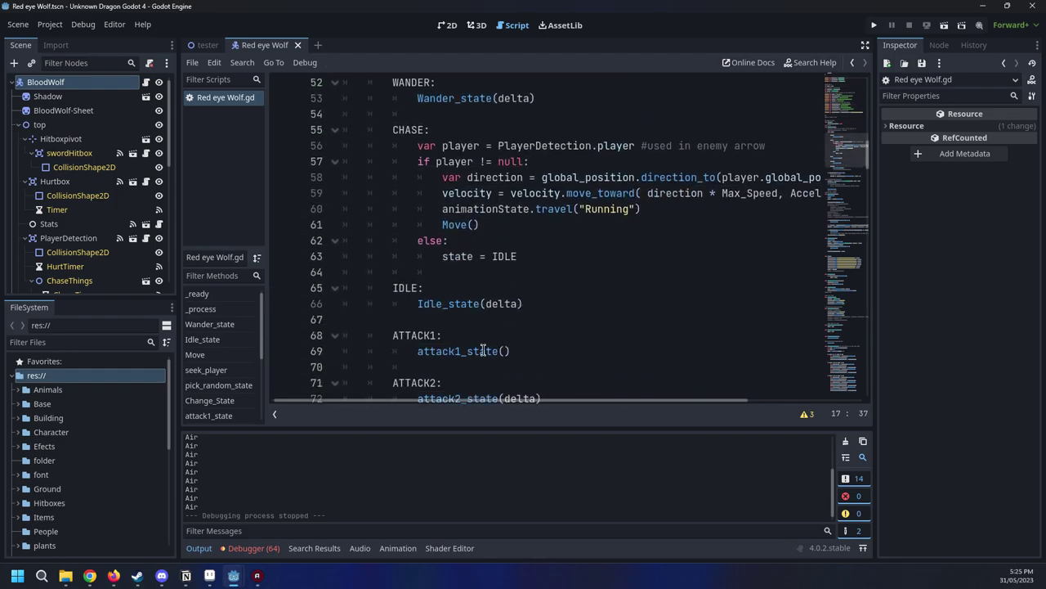
{"action": "scroll", "coordinate": [483, 350], "scroll_direction": "down", "scroll_amount": 1}
{"action": "scroll", "coordinate": [476, 350], "scroll_direction": "up", "scroll_amount": 1}
{"action": "scroll", "coordinate": [608, 286], "scroll_direction": "up", "scroll_amount": 3}
{"action": "scroll", "coordinate": [615, 385], "scroll_direction": "down", "scroll_amount": 2}
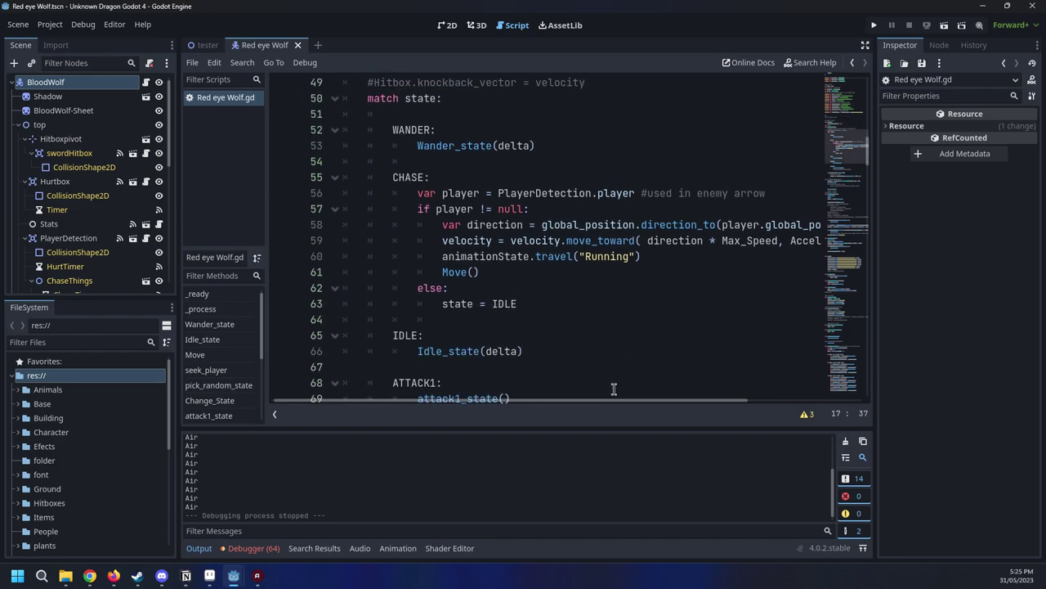
{"action": "left_click_drag", "start_coordinate": [666, 401], "coordinate": [245, 344]}
Read through the rest of the wolf script, from the collision code and idle and attack functions to the hurtbox and attack-range handlers
{"action": "scroll", "coordinate": [616, 259], "scroll_direction": "down", "scroll_amount": 9}
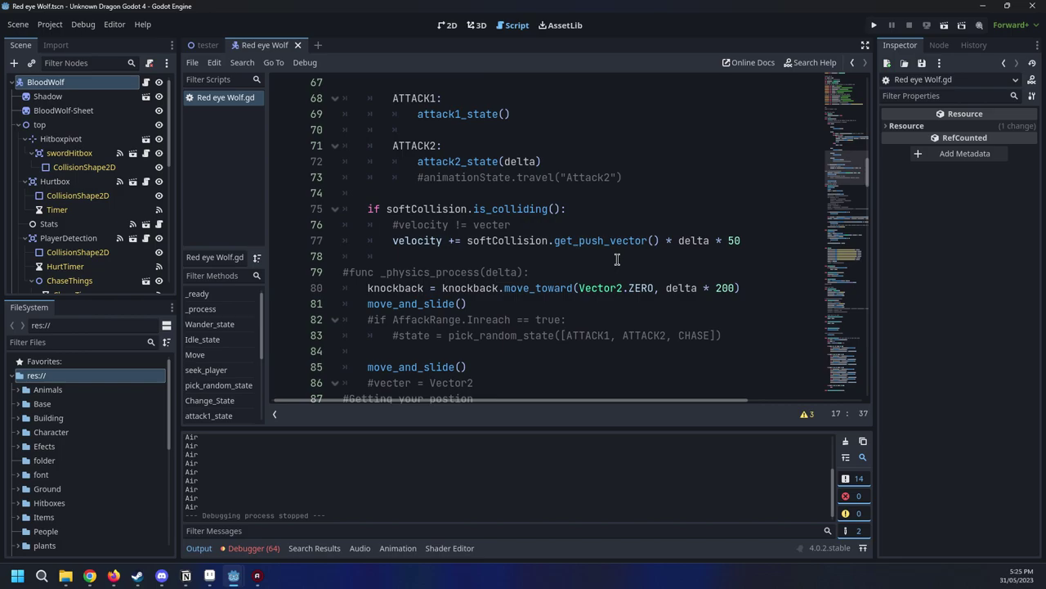
{"action": "scroll", "coordinate": [602, 263], "scroll_direction": "down", "scroll_amount": 11}
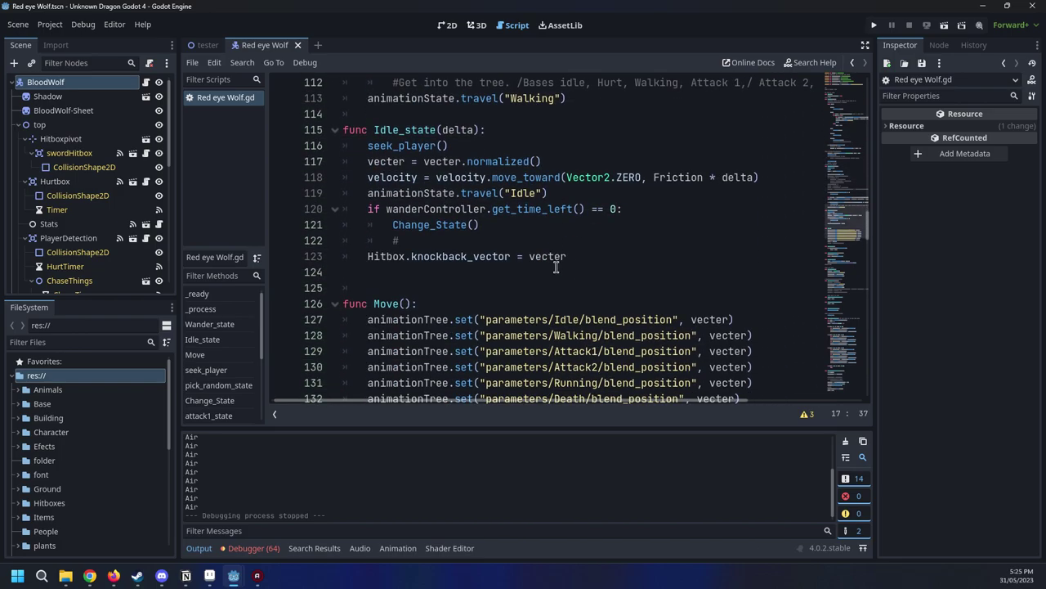
{"action": "scroll", "coordinate": [549, 268], "scroll_direction": "down", "scroll_amount": 15}
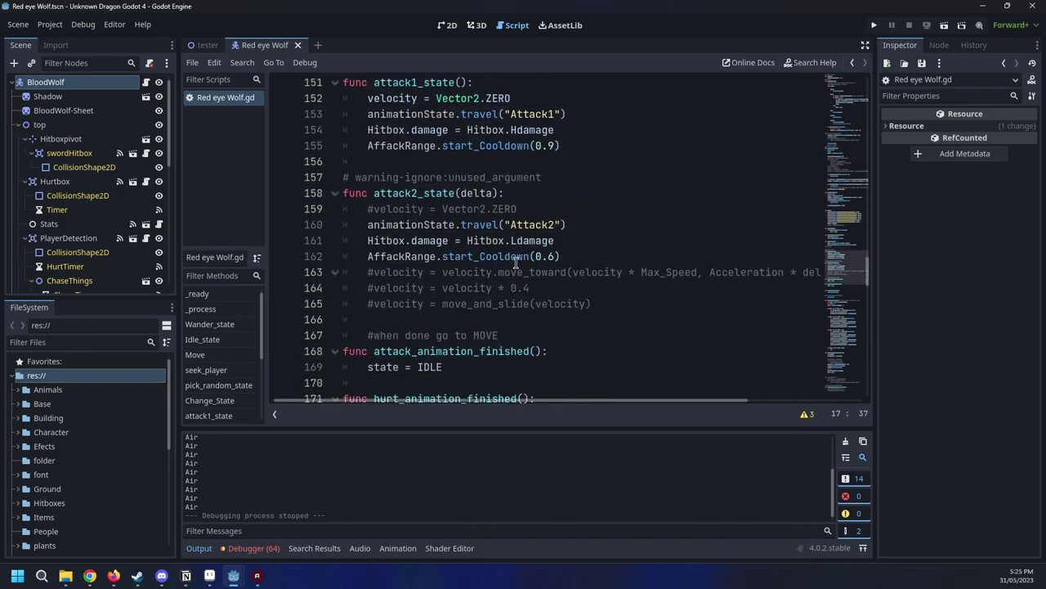
{"action": "scroll", "coordinate": [508, 260], "scroll_direction": "down", "scroll_amount": 20}
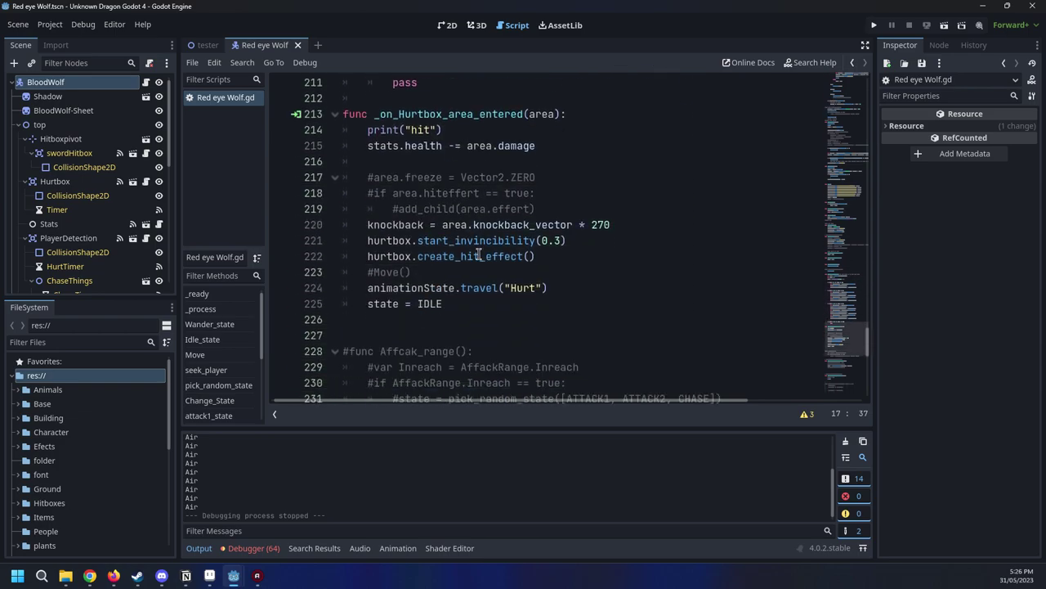
{"action": "scroll", "coordinate": [472, 310], "scroll_direction": "down", "scroll_amount": 4}
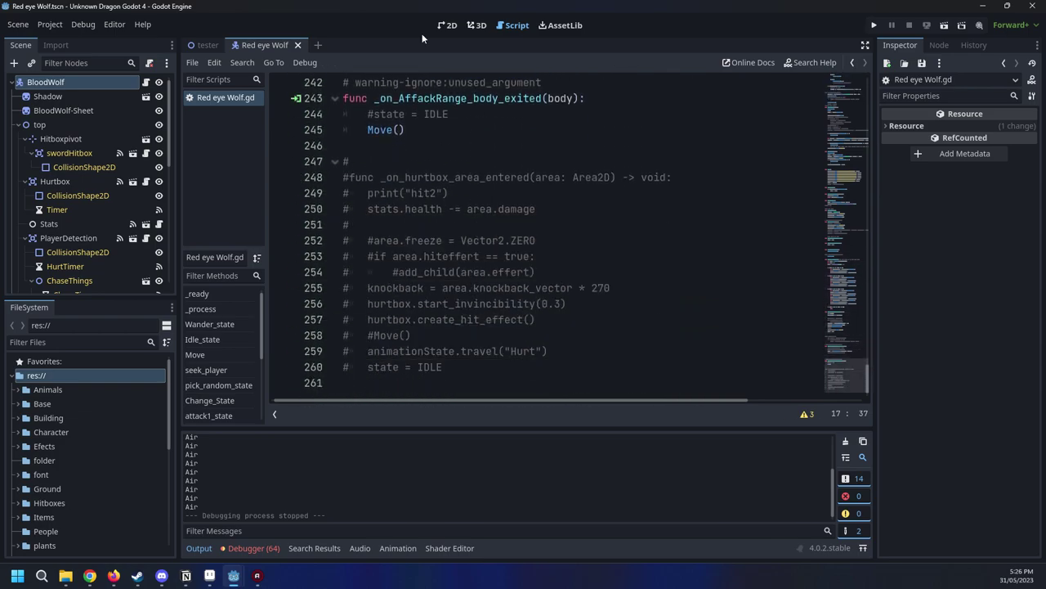
Return to the 2D view, open DarkWood Forest Area 1.tscn from the Dark Wood Forest Areas folder and dismiss the load errors
{"action": "left_click", "coordinate": [448, 25]}
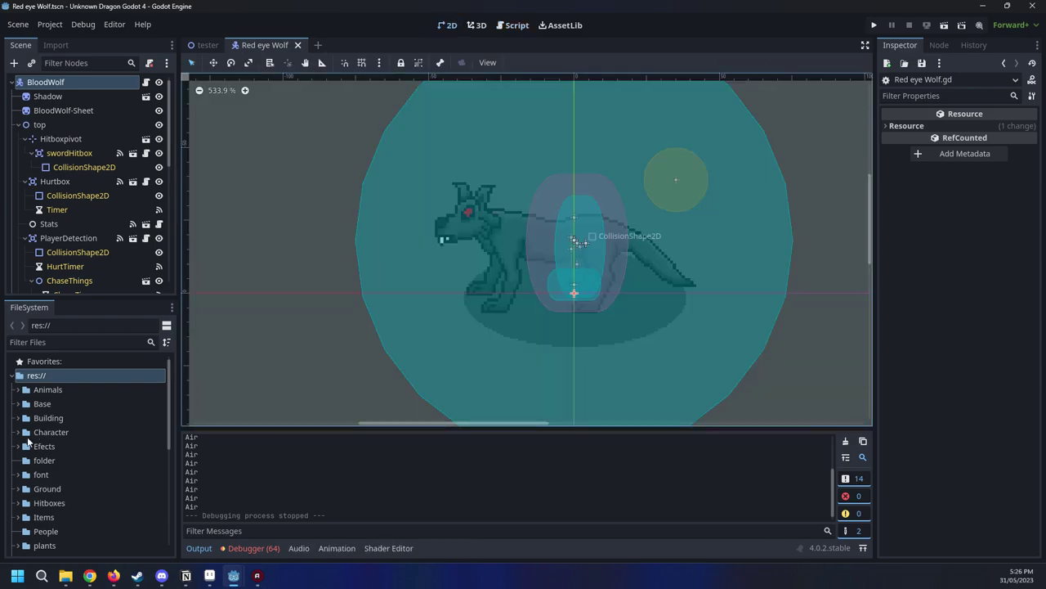
{"action": "scroll", "coordinate": [51, 458], "scroll_direction": "down", "scroll_amount": 3}
{"action": "left_click", "coordinate": [21, 476]}
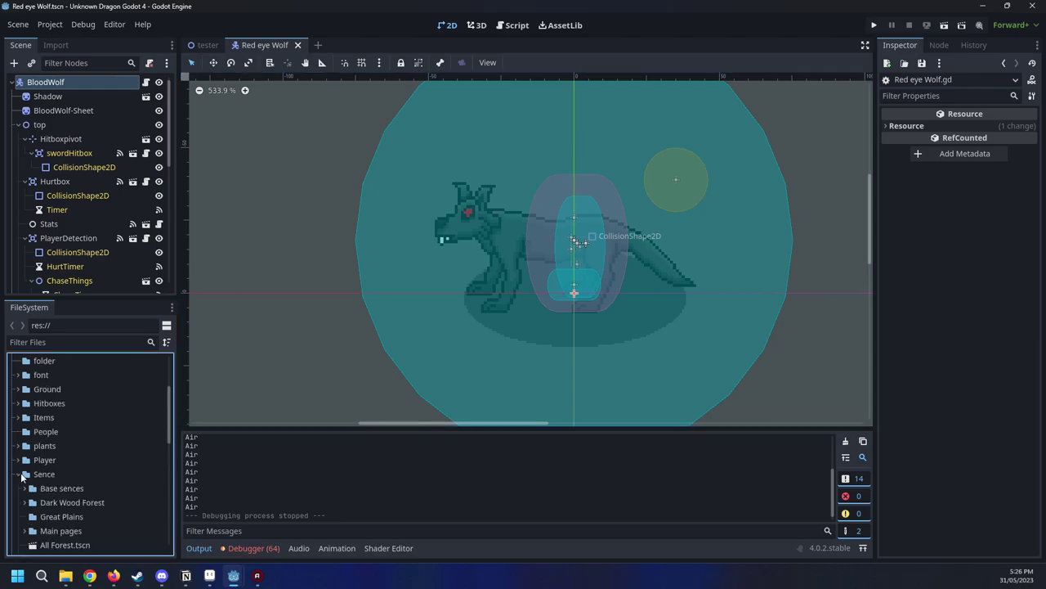
{"action": "double_click", "coordinate": [67, 501]}
{"action": "scroll", "coordinate": [25, 480], "scroll_direction": "down", "scroll_amount": 2}
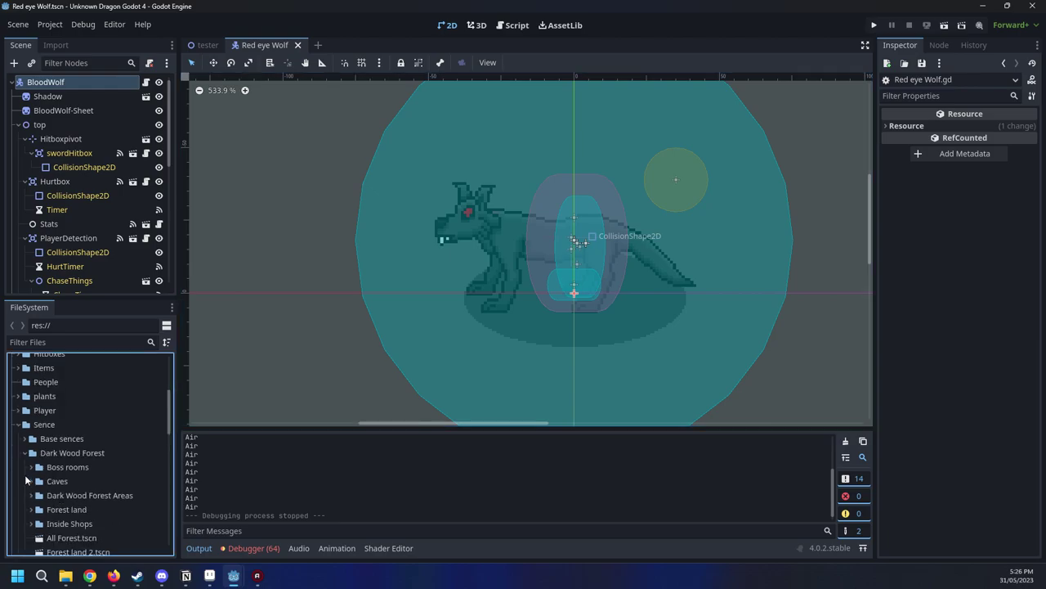
{"action": "left_click", "coordinate": [31, 475]}
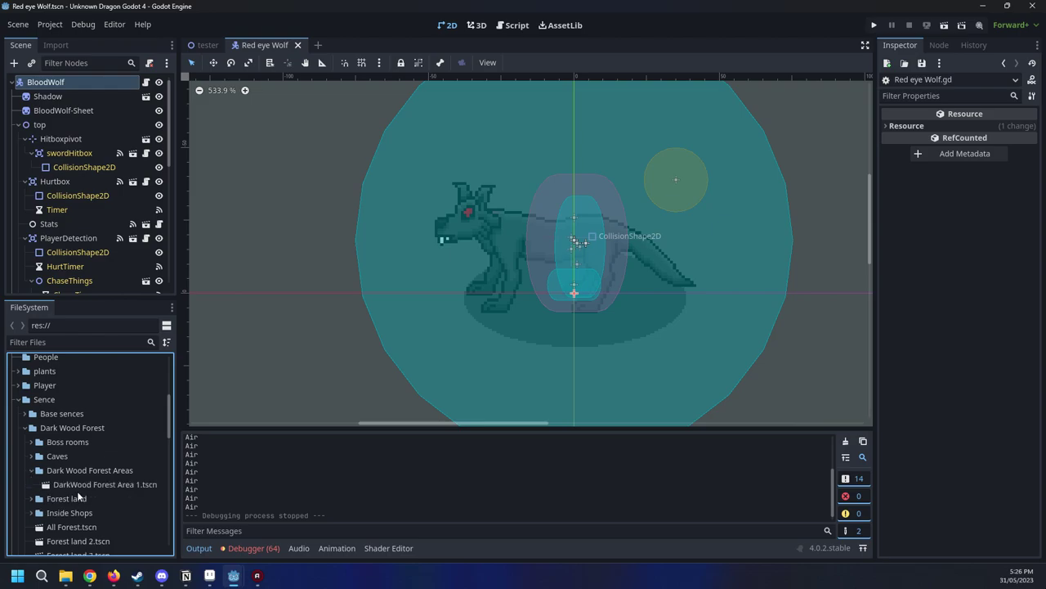
{"action": "left_click", "coordinate": [82, 486]}
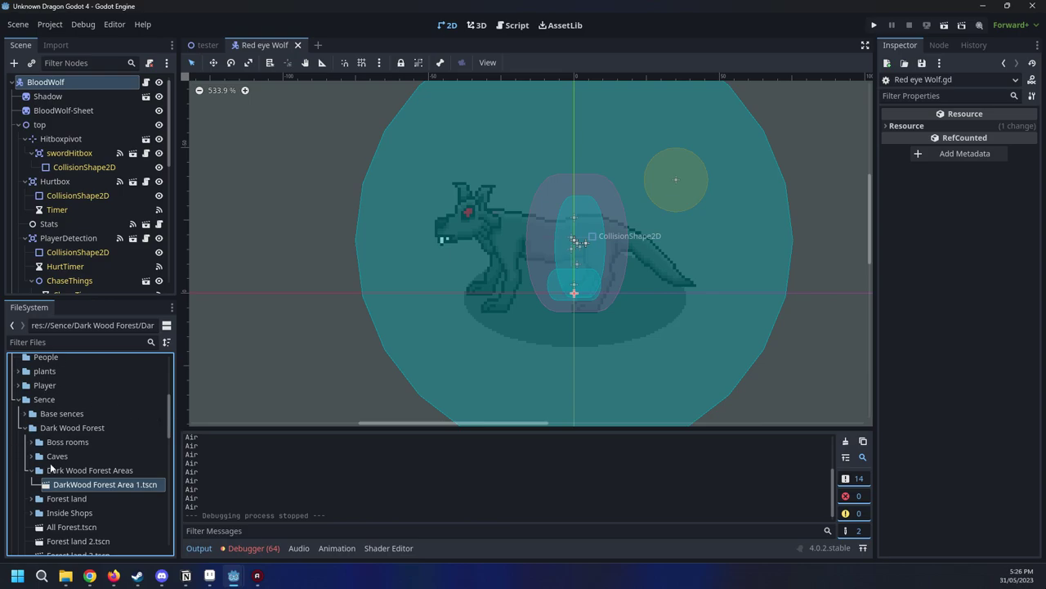
{"action": "double_click", "coordinate": [104, 484]}
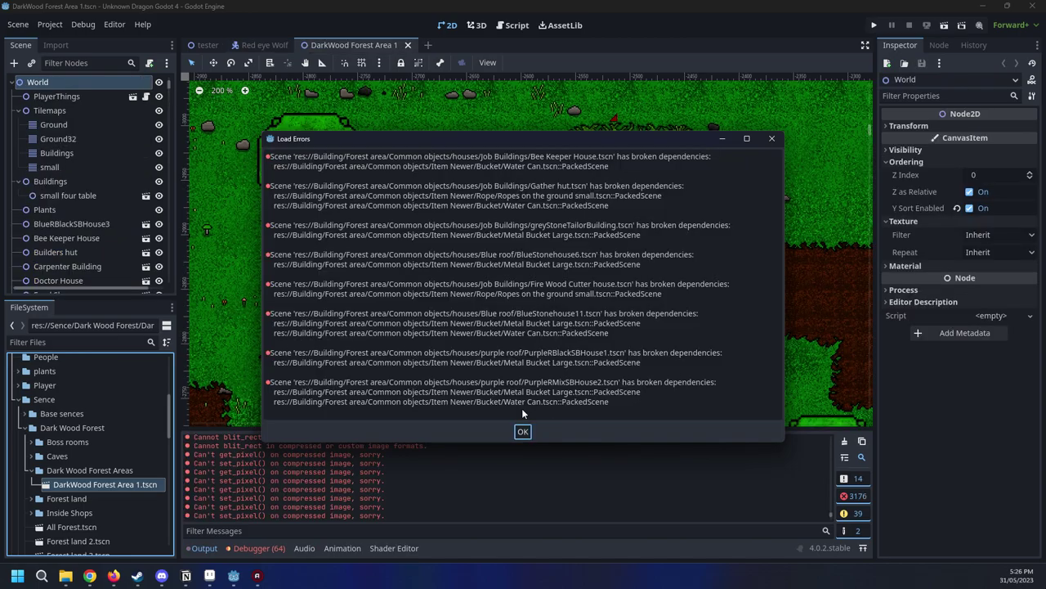
{"action": "left_click", "coordinate": [523, 430]}
Look over the forest village map, following its roads and houses from the upper edge down to the main road
{"action": "scroll", "coordinate": [426, 260], "scroll_direction": "down", "scroll_amount": 10}
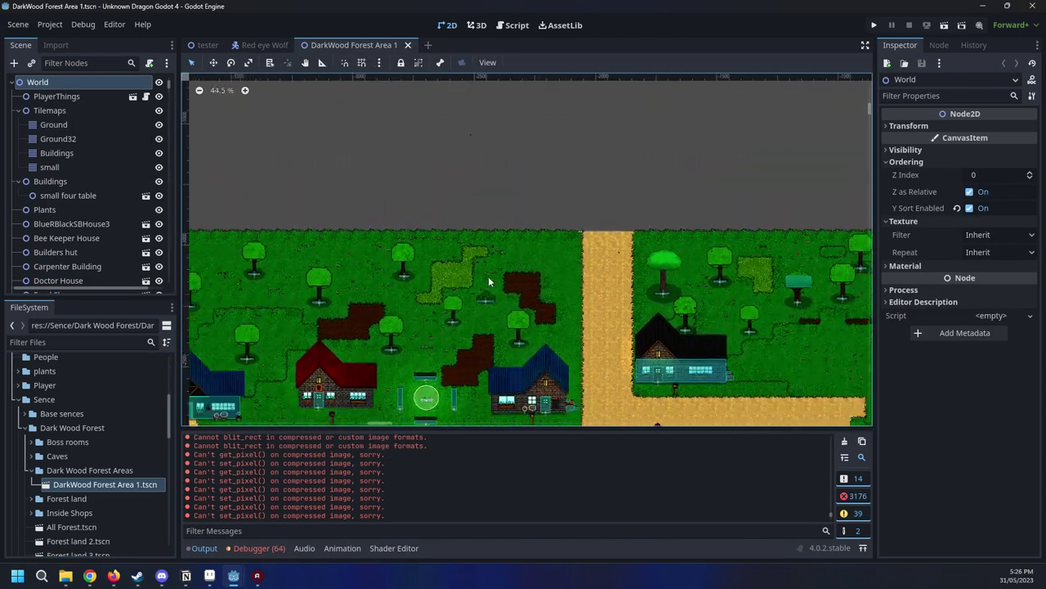
{"action": "middle_click_drag", "start_coordinate": [639, 327], "coordinate": [663, 228]}
{"action": "scroll", "coordinate": [495, 335], "scroll_direction": "up", "scroll_amount": 7}
{"action": "middle_click_drag", "start_coordinate": [781, 362], "coordinate": [549, 331]}
{"action": "scroll", "coordinate": [367, 296], "scroll_direction": "down", "scroll_amount": 8}
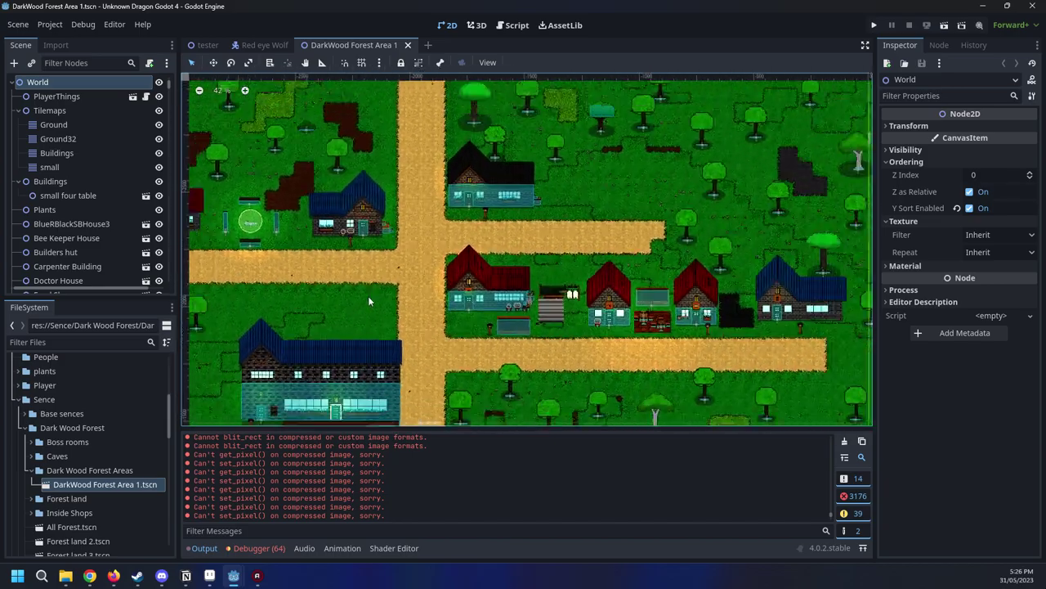
{"action": "middle_click_drag", "start_coordinate": [737, 336], "coordinate": [602, 240]}
{"action": "scroll", "coordinate": [601, 240], "scroll_direction": "down", "scroll_amount": 4}
{"action": "middle_click_drag", "start_coordinate": [704, 303], "coordinate": [466, 212]}
{"action": "scroll", "coordinate": [466, 212], "scroll_direction": "down", "scroll_amount": 2}
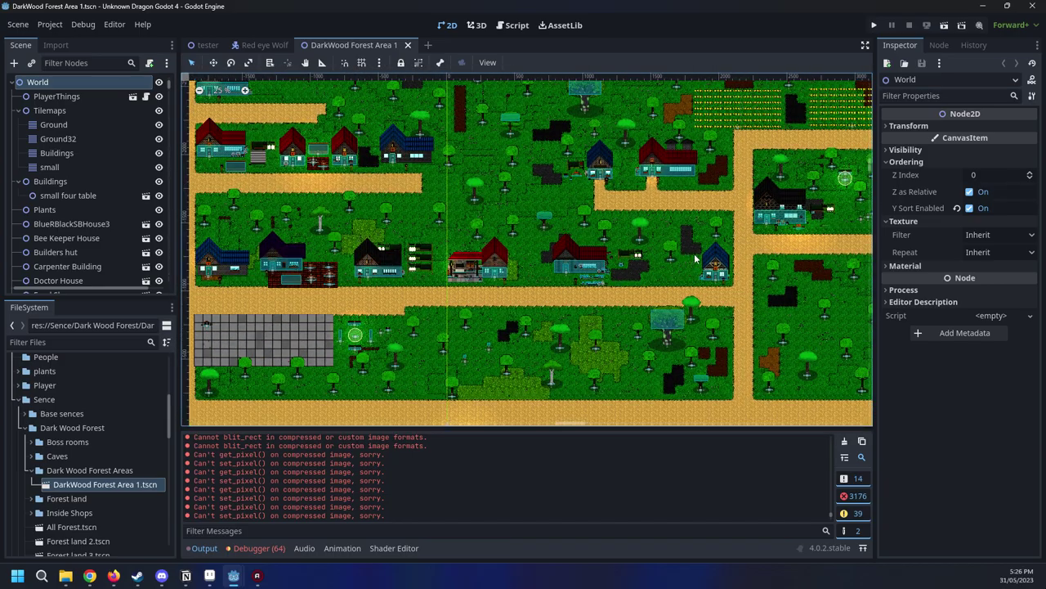
Survey the eastern part of the village map, including the crop fields and the black-roofed house
{"action": "middle_click_drag", "start_coordinate": [511, 255], "coordinate": [255, 252]}
{"action": "scroll", "coordinate": [255, 252], "scroll_direction": "down", "scroll_amount": 4}
{"action": "middle_click_drag", "start_coordinate": [656, 231], "coordinate": [748, 327]}
{"action": "scroll", "coordinate": [748, 327], "scroll_direction": "up", "scroll_amount": 4}
{"action": "middle_click_drag", "start_coordinate": [616, 313], "coordinate": [649, 362]}
{"action": "scroll", "coordinate": [649, 363], "scroll_direction": "up", "scroll_amount": 6}
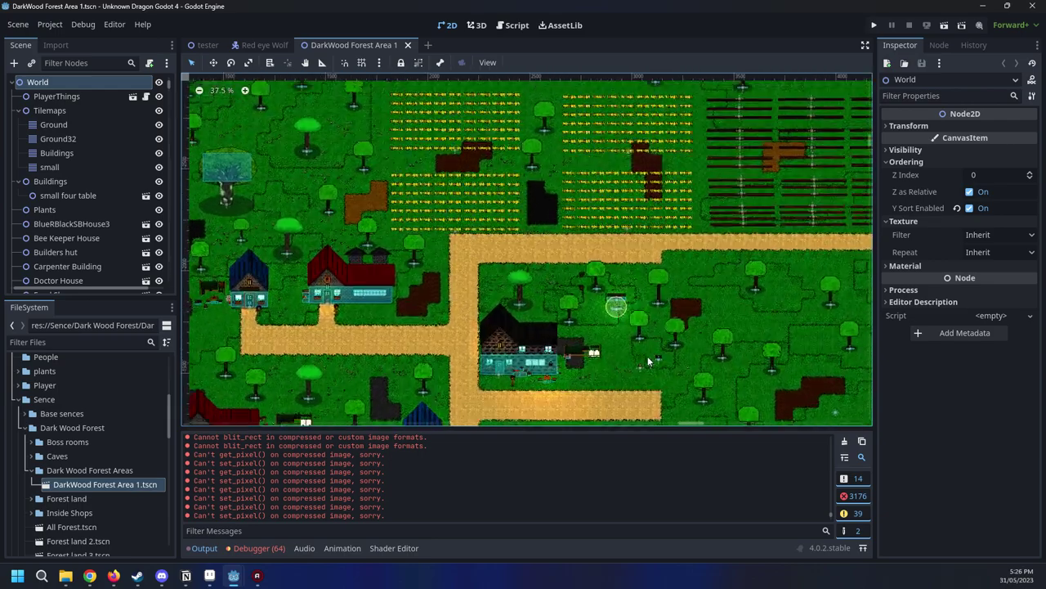
{"action": "middle_click_drag", "start_coordinate": [594, 331], "coordinate": [675, 236]}
Select Favorites in the project files and collapse the bottom panel to enlarge the forest scene view
{"action": "scroll", "coordinate": [81, 408], "scroll_direction": "up", "scroll_amount": 5}
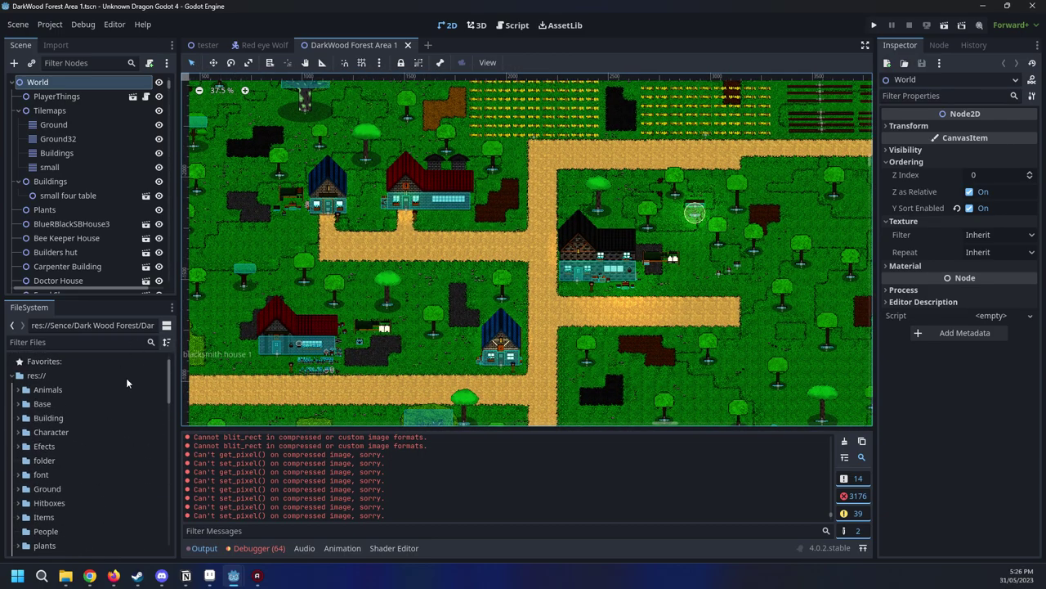
{"action": "left_click", "coordinate": [66, 363]}
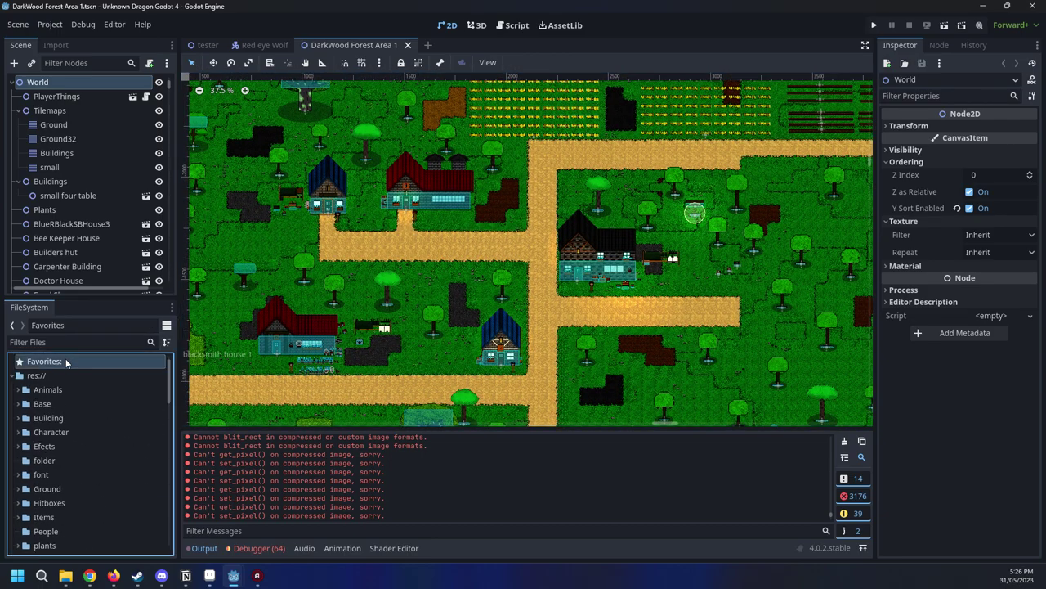
{"action": "middle_click_drag", "start_coordinate": [543, 292], "coordinate": [415, 303]}
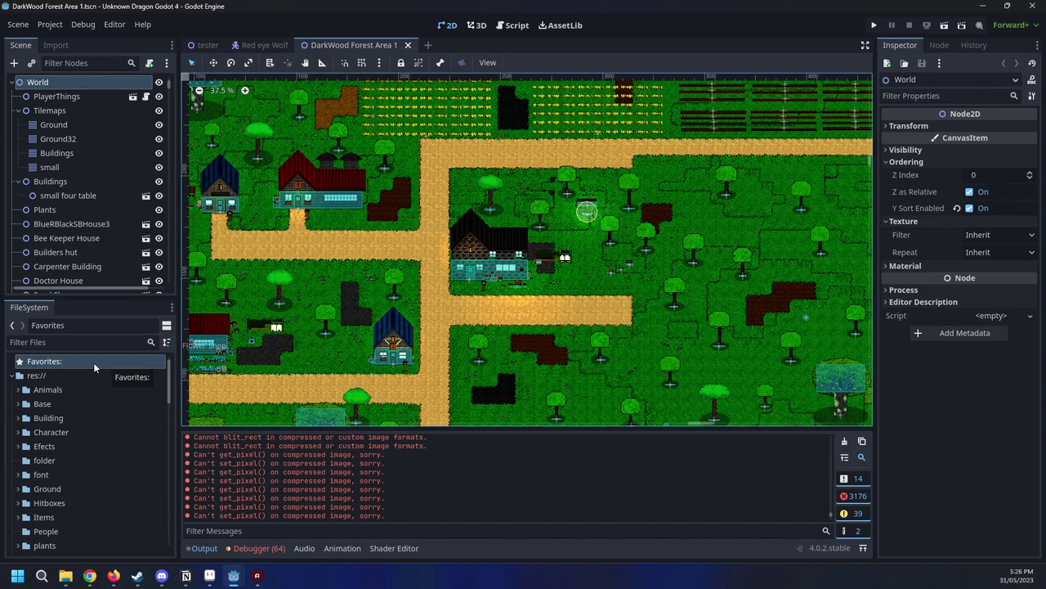
{"action": "middle_click_drag", "start_coordinate": [687, 326], "coordinate": [845, 273]}
{"action": "scroll", "coordinate": [842, 275], "scroll_direction": "down", "scroll_amount": 1}
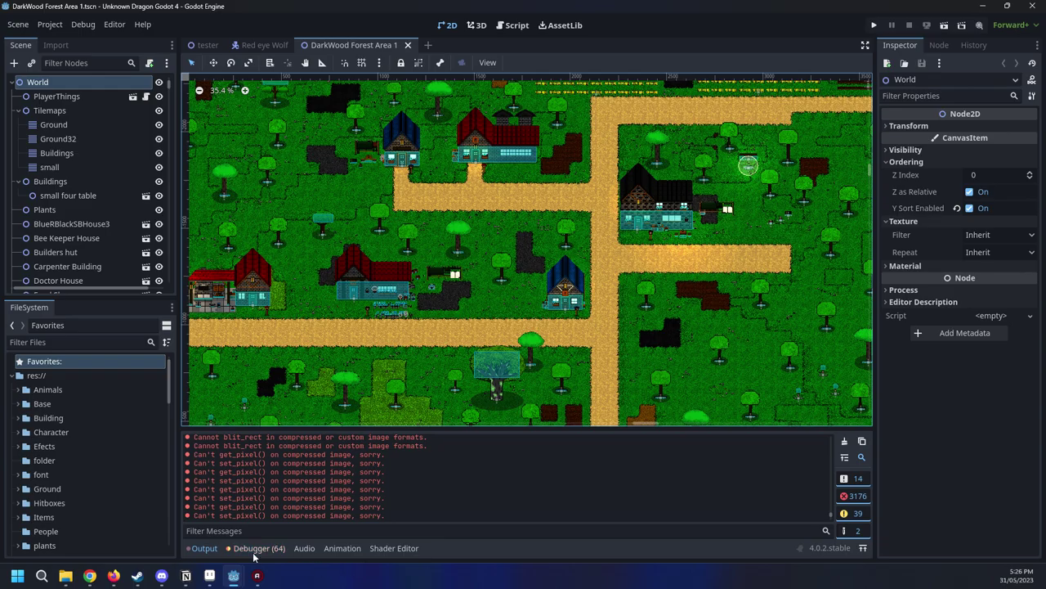
{"action": "left_click", "coordinate": [254, 554]}
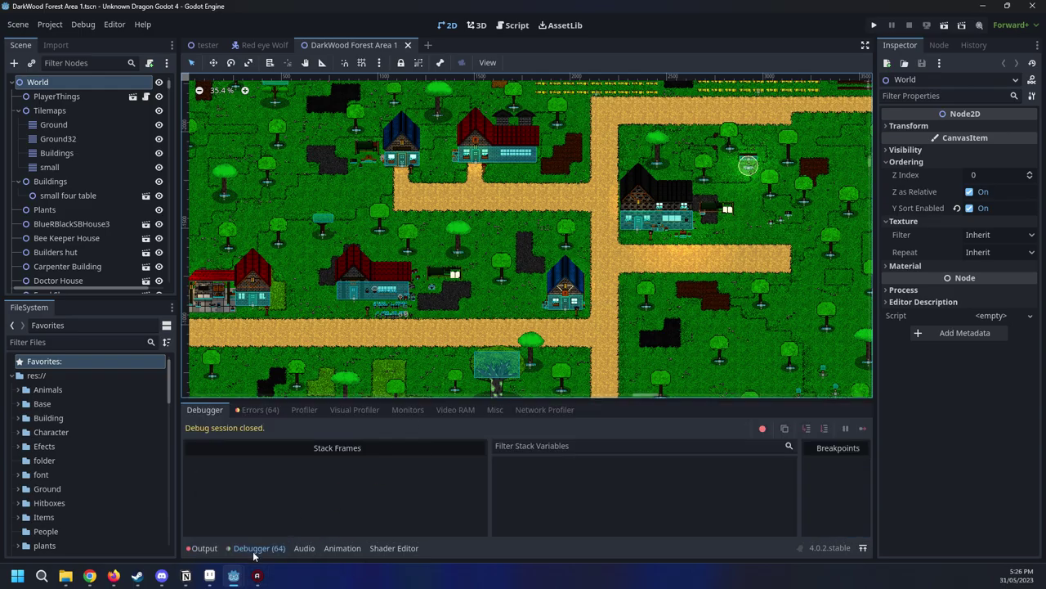
{"action": "left_click", "coordinate": [253, 554]}
Find the red-roofed Flower Shop beside the main road and select it
{"action": "middle_click_drag", "start_coordinate": [491, 341], "coordinate": [777, 273]}
{"action": "scroll", "coordinate": [769, 273], "scroll_direction": "up", "scroll_amount": 2}
{"action": "middle_click_drag", "start_coordinate": [474, 288], "coordinate": [588, 302]}
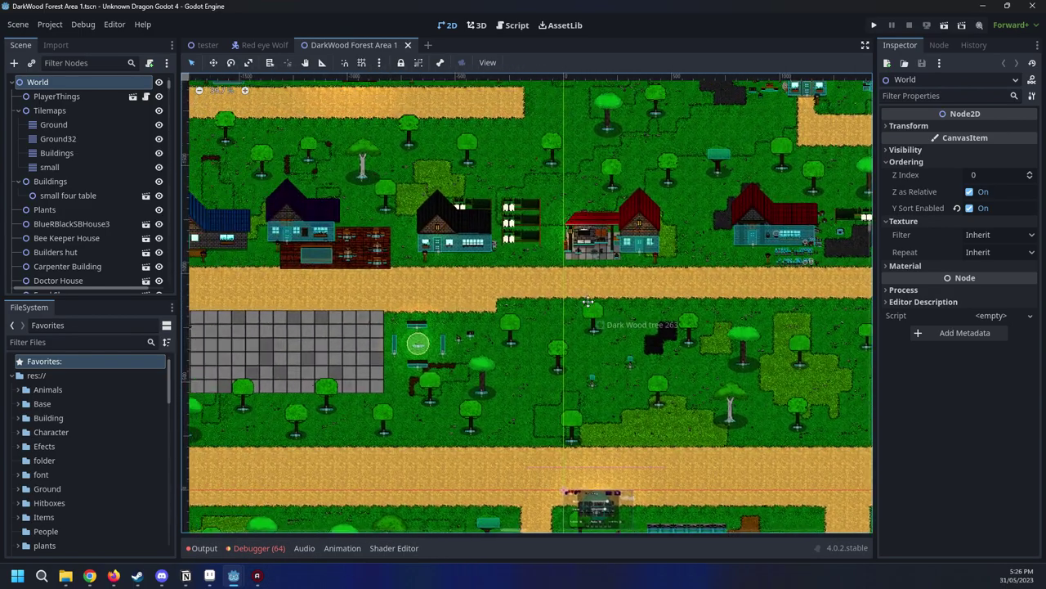
{"action": "middle_click_drag", "start_coordinate": [736, 283], "coordinate": [537, 395]}
{"action": "scroll", "coordinate": [592, 336], "scroll_direction": "up", "scroll_amount": 20}
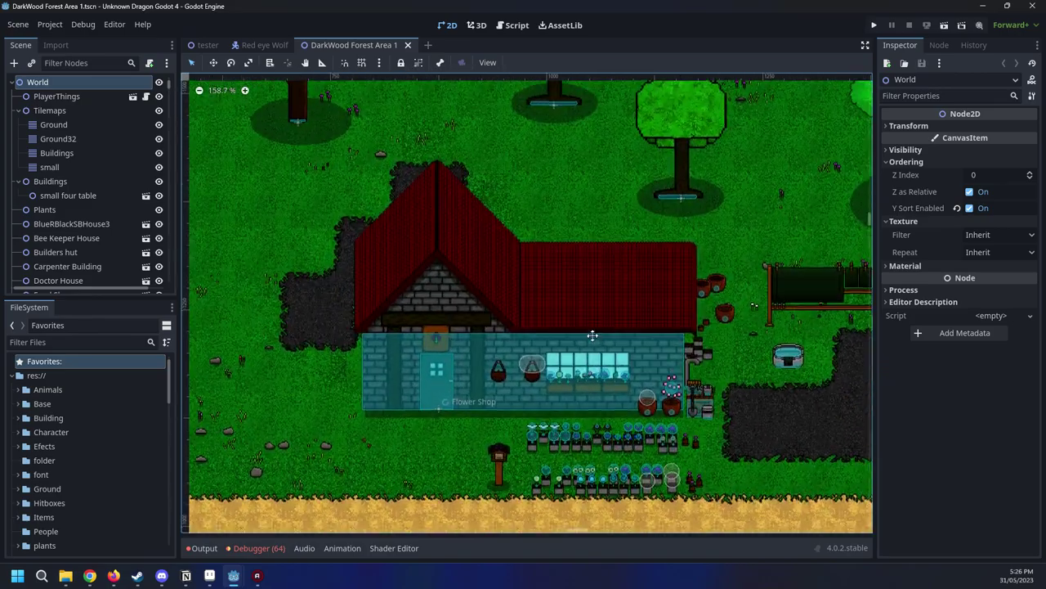
{"action": "scroll", "coordinate": [580, 323], "scroll_direction": "up", "scroll_amount": 1}
{"action": "middle_click_drag", "start_coordinate": [593, 336], "coordinate": [524, 319]}
{"action": "left_click", "coordinate": [535, 321]}
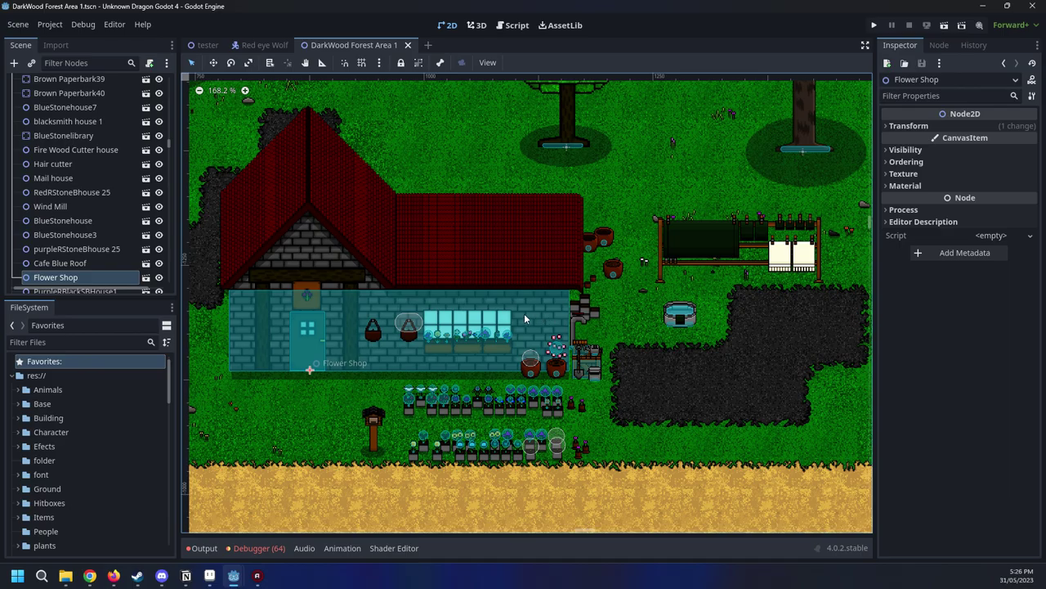
Inspect the Flower Shop up close, including its flower pots, tool rack, clothesline and water tub, and its immediate surroundings
{"action": "scroll", "coordinate": [610, 332], "scroll_direction": "up", "scroll_amount": 12}
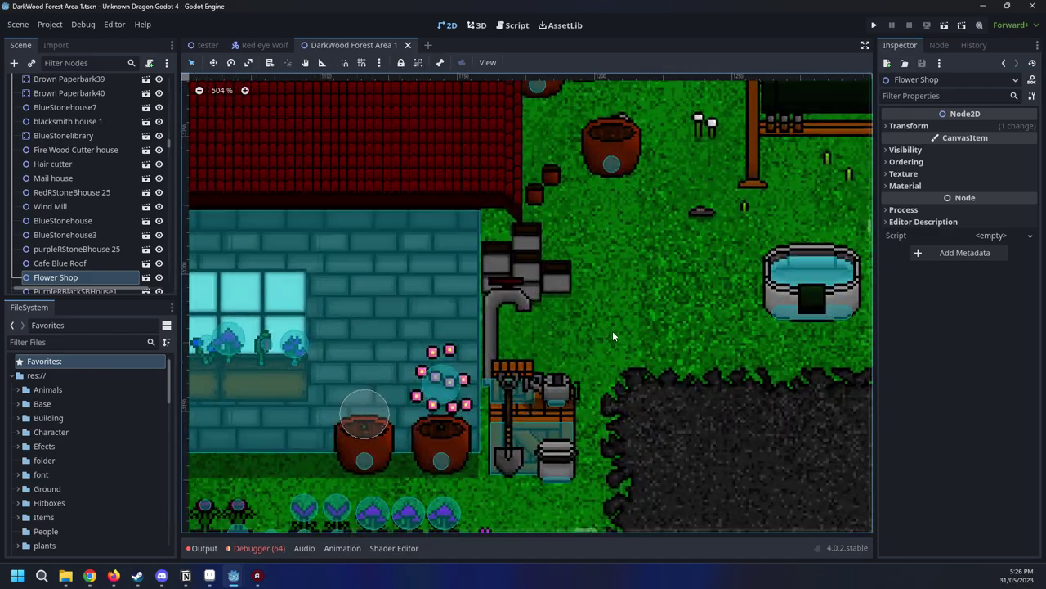
{"action": "scroll", "coordinate": [602, 333], "scroll_direction": "down", "scroll_amount": 20}
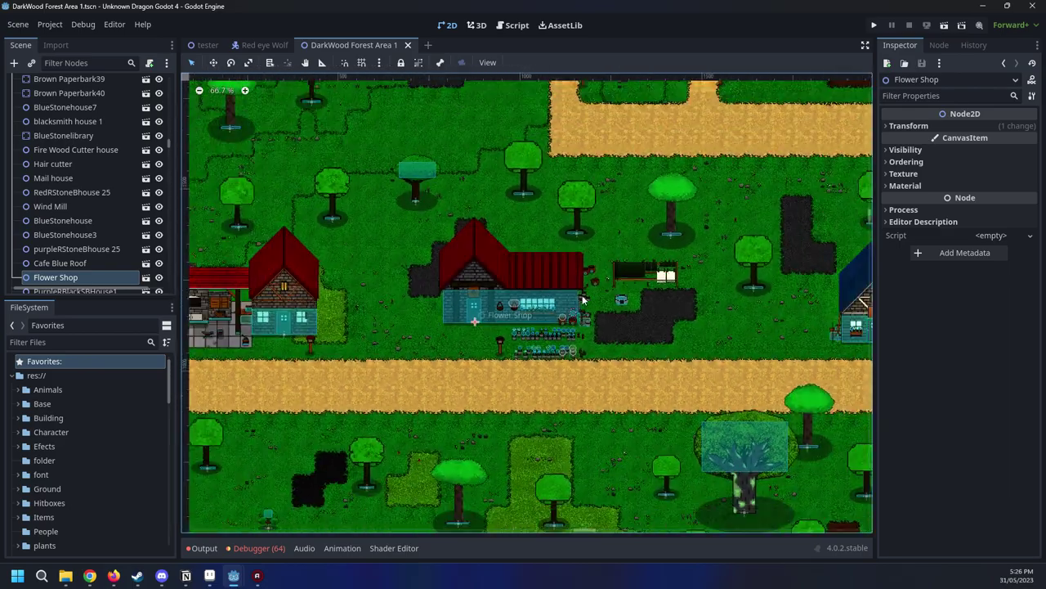
{"action": "middle_click_drag", "start_coordinate": [407, 256], "coordinate": [740, 240]}
{"action": "middle_click_drag", "start_coordinate": [600, 254], "coordinate": [209, 292]}
{"action": "scroll", "coordinate": [531, 292], "scroll_direction": "down", "scroll_amount": 1}
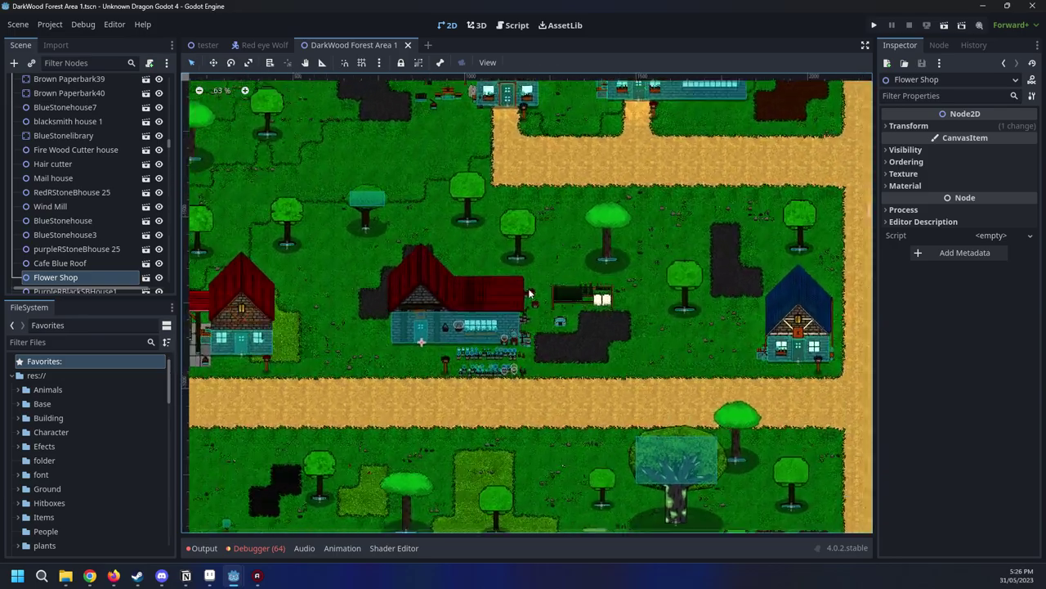
{"action": "scroll", "coordinate": [531, 292], "scroll_direction": "up", "scroll_amount": 2}
{"action": "middle_click_drag", "start_coordinate": [714, 246], "coordinate": [698, 339]}
{"action": "scroll", "coordinate": [698, 339], "scroll_direction": "up", "scroll_amount": 16}
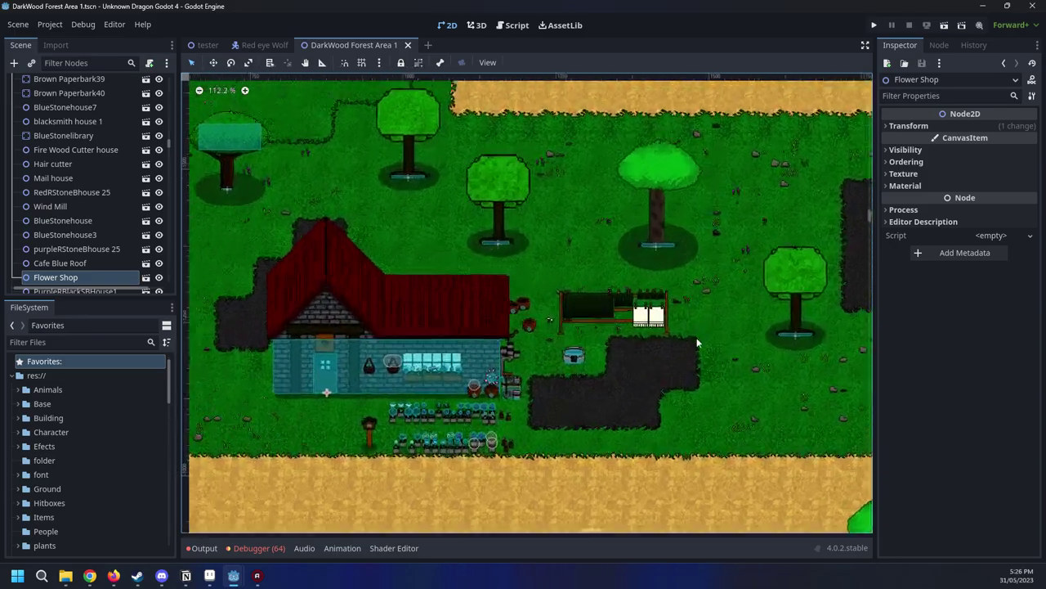
{"action": "middle_click_drag", "start_coordinate": [551, 294], "coordinate": [677, 229]}
{"action": "scroll", "coordinate": [612, 281], "scroll_direction": "up", "scroll_amount": 6}
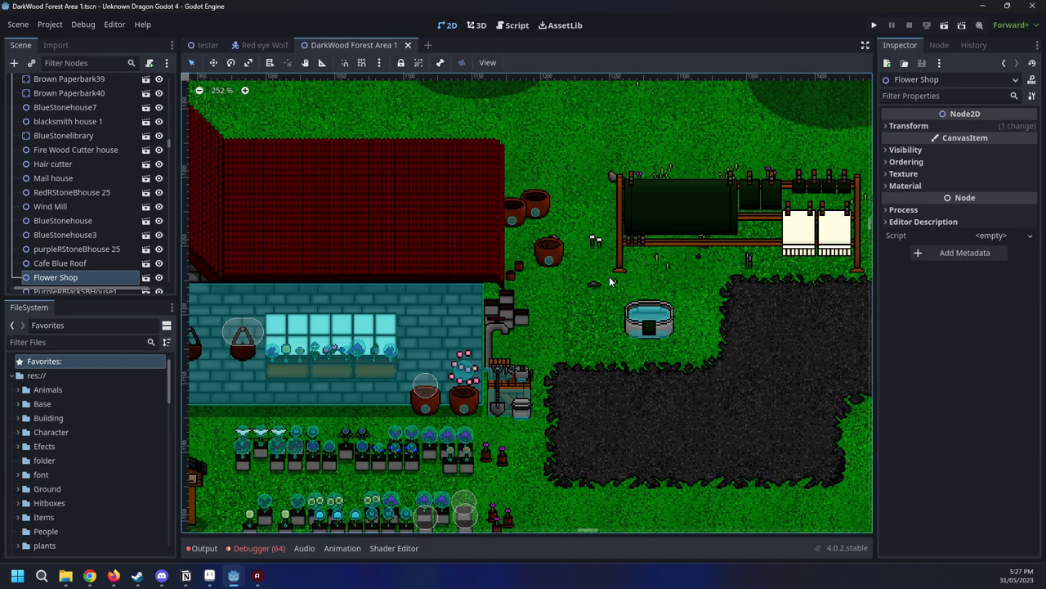
{"action": "scroll", "coordinate": [621, 274], "scroll_direction": "down", "scroll_amount": 5}
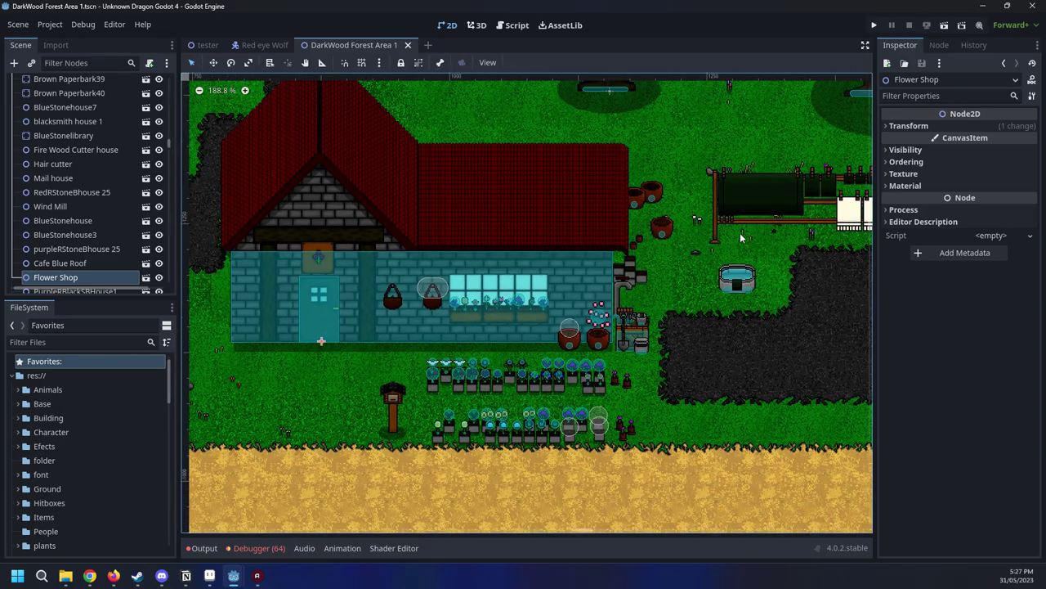
{"action": "scroll", "coordinate": [742, 238], "scroll_direction": "up", "scroll_amount": 1}
{"action": "middle_click_drag", "start_coordinate": [644, 269], "coordinate": [762, 212]}
Examine the blue-roofed house and the red-roofed Wind Mill building along the upper road
{"action": "middle_click_drag", "start_coordinate": [726, 260], "coordinate": [459, 305]}
{"action": "scroll", "coordinate": [460, 305], "scroll_direction": "down", "scroll_amount": 10}
{"action": "middle_click_drag", "start_coordinate": [646, 306], "coordinate": [302, 360]}
{"action": "scroll", "coordinate": [302, 360], "scroll_direction": "down", "scroll_amount": 7}
{"action": "middle_click_drag", "start_coordinate": [602, 254], "coordinate": [601, 394]}
{"action": "scroll", "coordinate": [601, 394], "scroll_direction": "down", "scroll_amount": 2}
{"action": "middle_click_drag", "start_coordinate": [424, 221], "coordinate": [695, 308]}
{"action": "scroll", "coordinate": [695, 307], "scroll_direction": "up", "scroll_amount": 5}
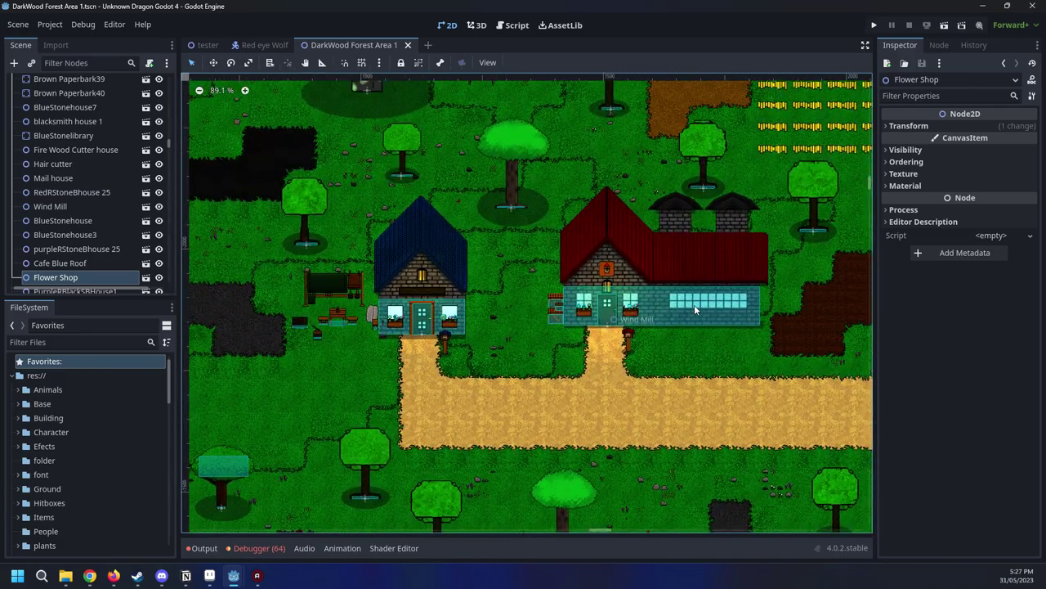
Find the brick patio between the two red-roofed houses and select the Small light&Holder on its table
{"action": "scroll", "coordinate": [694, 305], "scroll_direction": "up", "scroll_amount": 1}
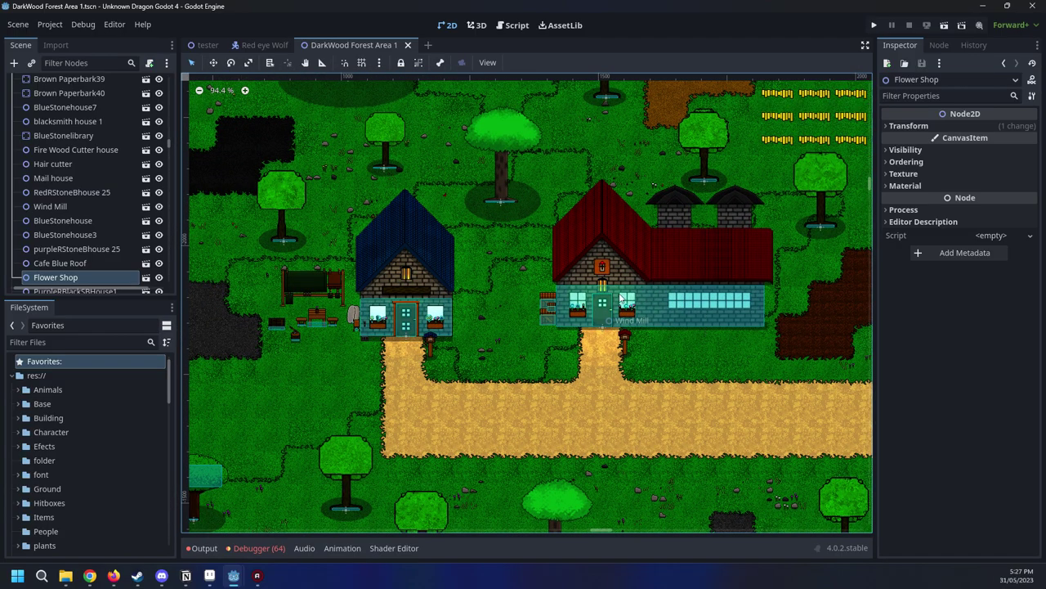
{"action": "middle_click_drag", "start_coordinate": [413, 302], "coordinate": [740, 249]}
{"action": "scroll", "coordinate": [497, 298], "scroll_direction": "down", "scroll_amount": 14}
{"action": "middle_click_drag", "start_coordinate": [311, 345], "coordinate": [561, 322]}
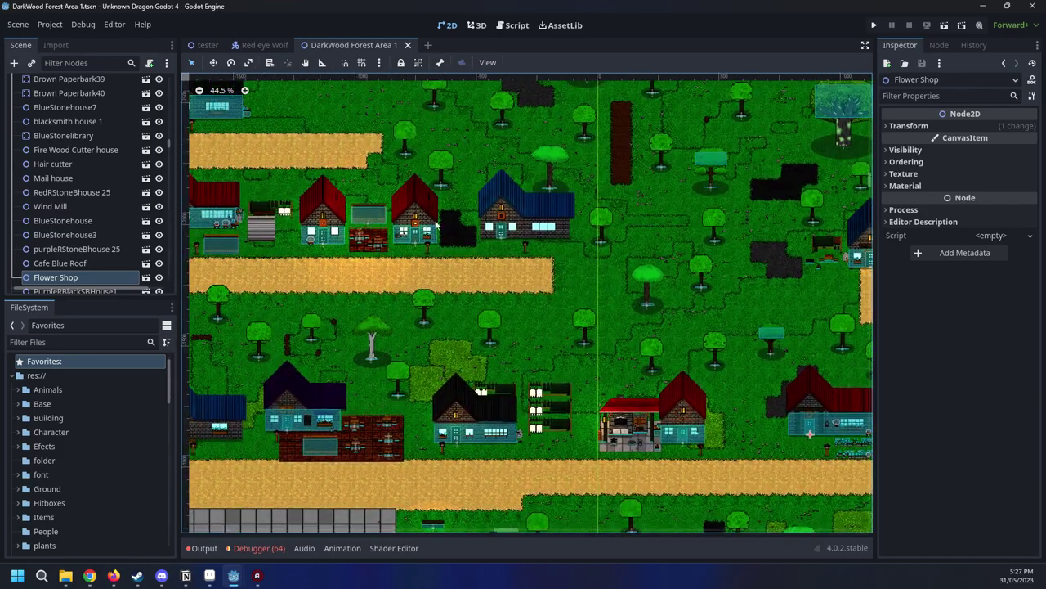
{"action": "middle_click_drag", "start_coordinate": [421, 221], "coordinate": [621, 248]}
{"action": "scroll", "coordinate": [621, 248], "scroll_direction": "up", "scroll_amount": 15}
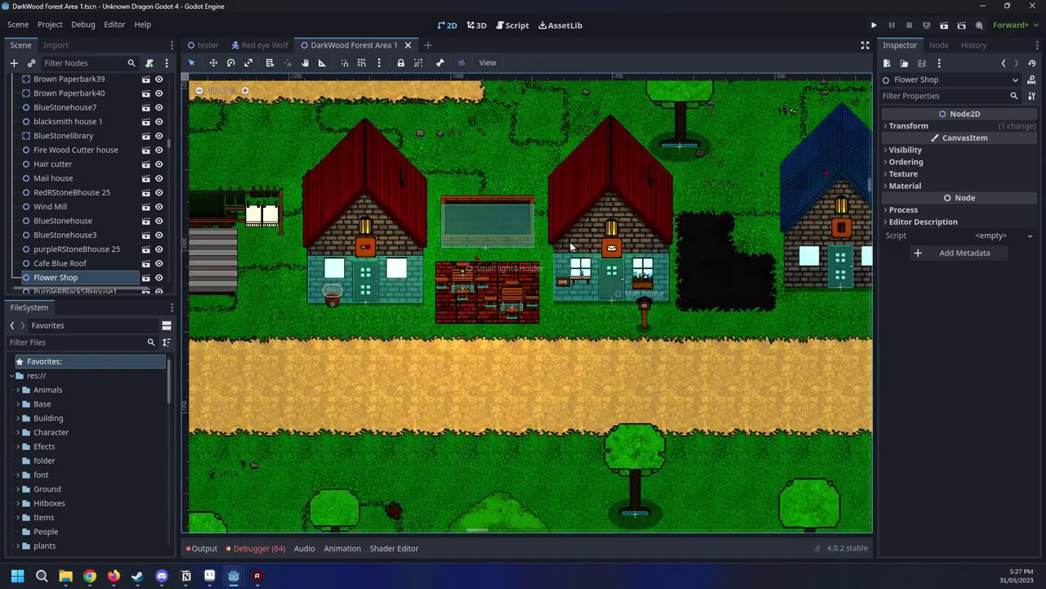
{"action": "scroll", "coordinate": [571, 246], "scroll_direction": "up", "scroll_amount": 8}
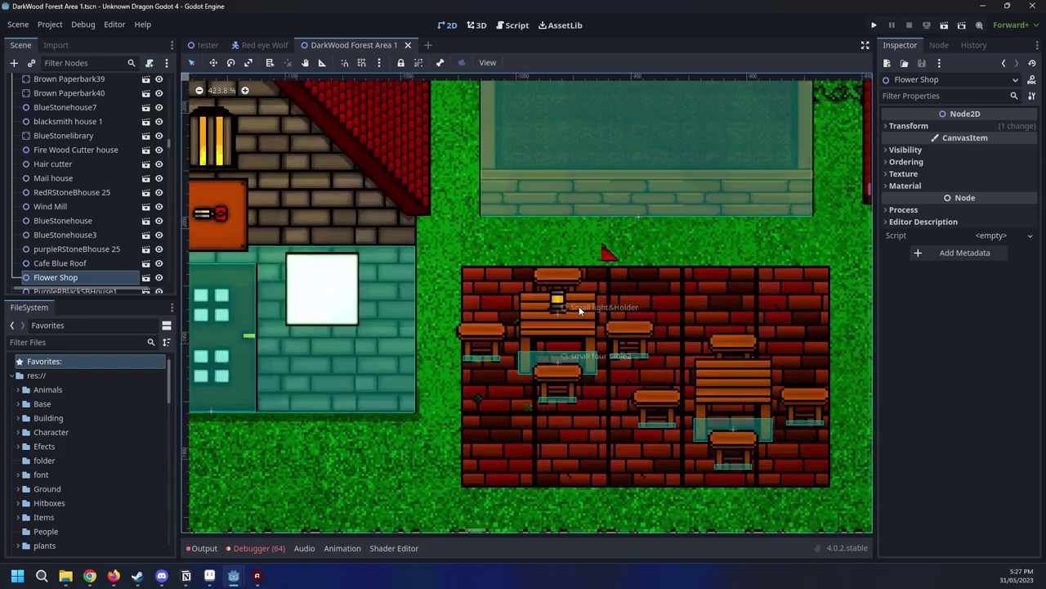
{"action": "scroll", "coordinate": [579, 308], "scroll_direction": "up", "scroll_amount": 6}
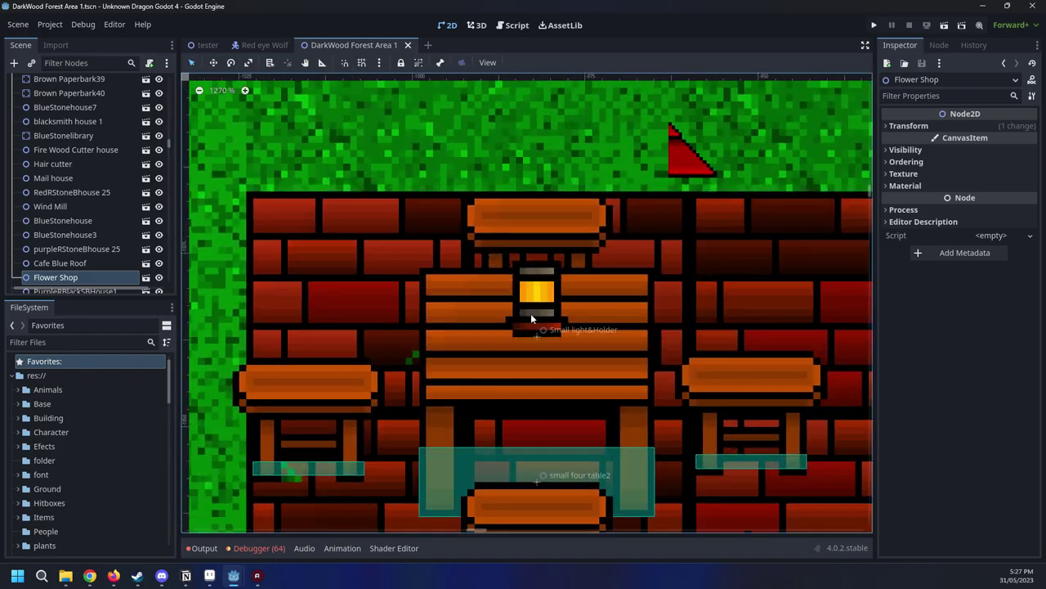
{"action": "left_click", "coordinate": [538, 312]}
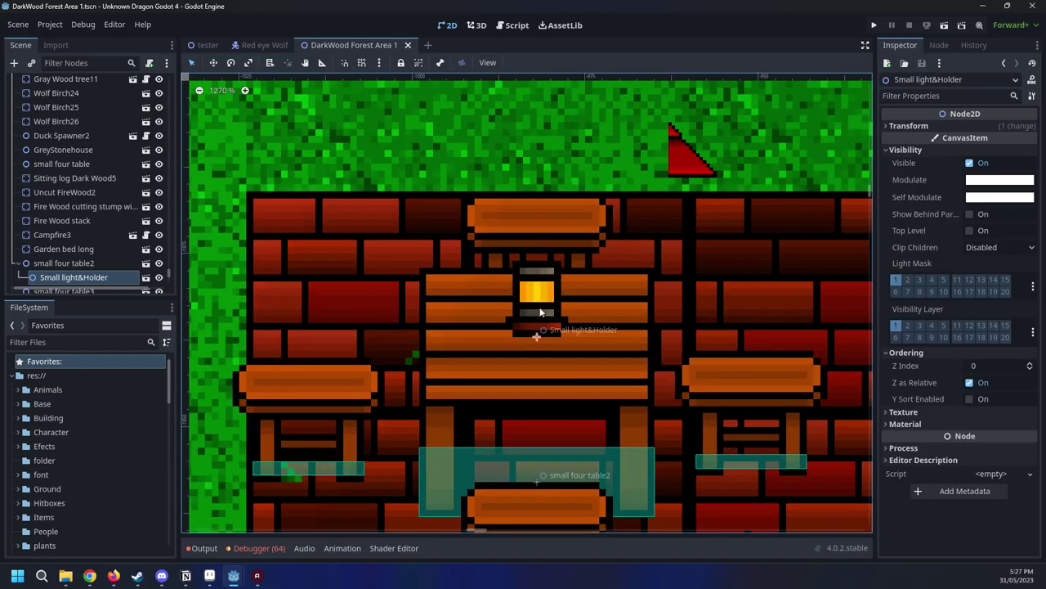
Examine the black-roofed Carpenter building by the crossroads and the large blue-roofed building across the road
{"action": "scroll", "coordinate": [652, 290], "scroll_direction": "down", "scroll_amount": 8}
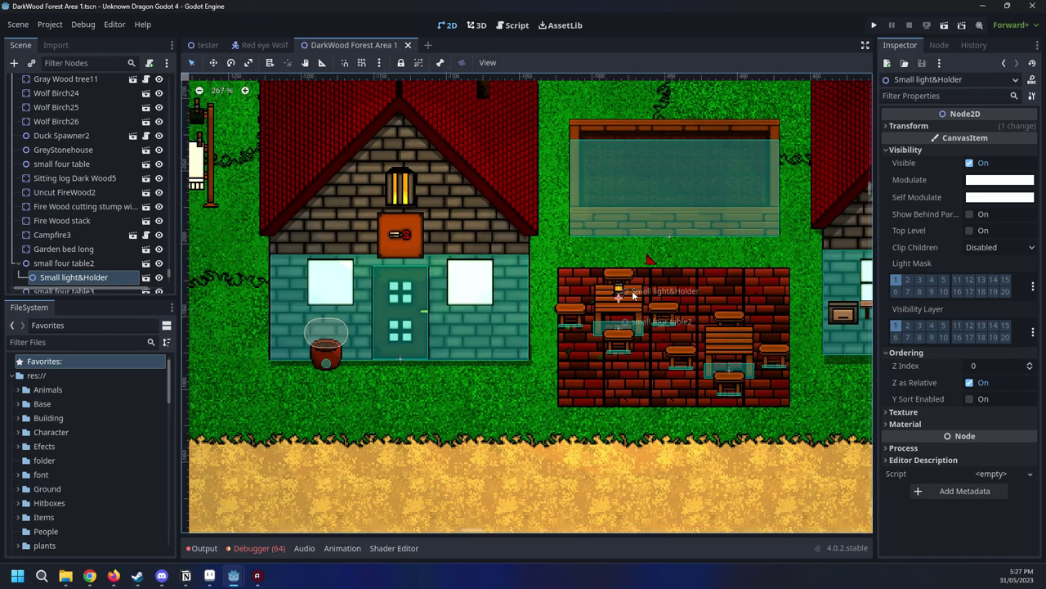
{"action": "scroll", "coordinate": [606, 314], "scroll_direction": "down", "scroll_amount": 8}
{"action": "middle_click_drag", "start_coordinate": [607, 315], "coordinate": [632, 515]}
{"action": "scroll", "coordinate": [632, 515], "scroll_direction": "down", "scroll_amount": 4}
{"action": "middle_click_drag", "start_coordinate": [483, 203], "coordinate": [739, 412]}
{"action": "scroll", "coordinate": [739, 412], "scroll_direction": "down", "scroll_amount": 4}
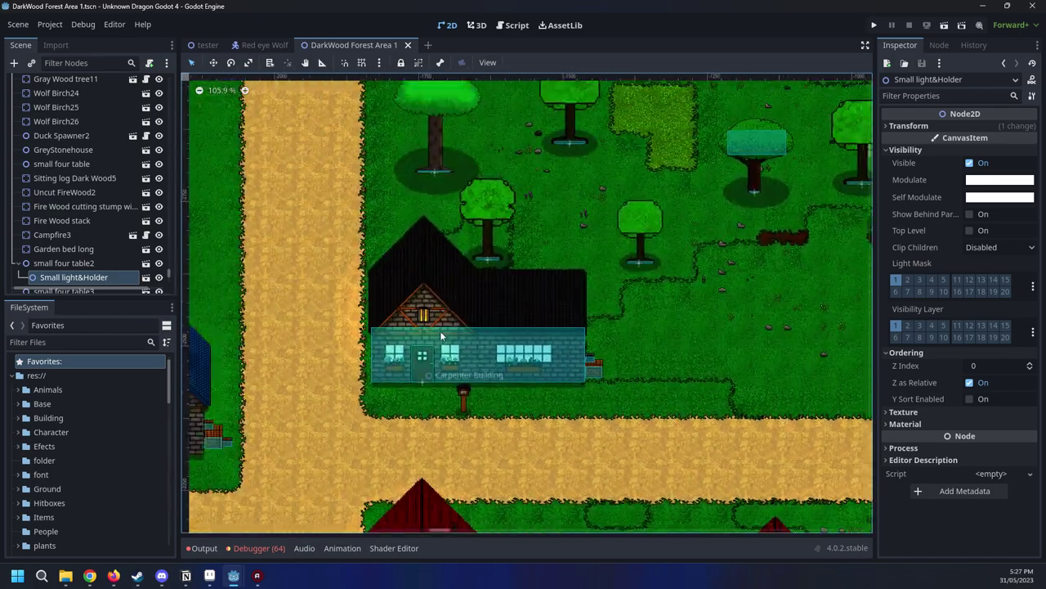
{"action": "scroll", "coordinate": [441, 336], "scroll_direction": "down", "scroll_amount": 4}
{"action": "middle_click_drag", "start_coordinate": [361, 444], "coordinate": [561, 273]}
{"action": "scroll", "coordinate": [506, 282], "scroll_direction": "down", "scroll_amount": 11}
{"action": "middle_click_drag", "start_coordinate": [457, 432], "coordinate": [460, 215]}
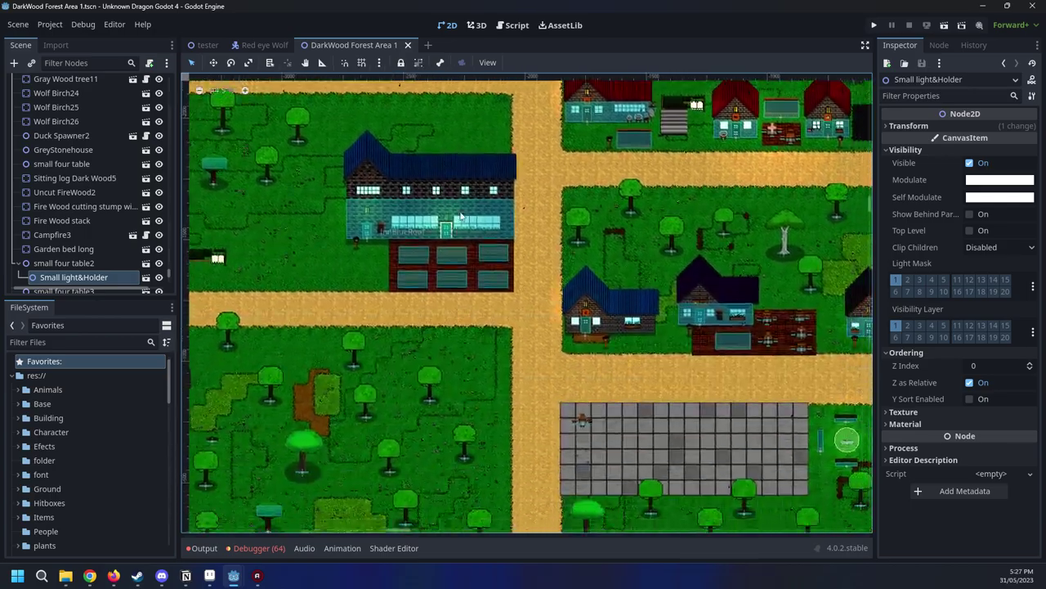
Find the brick patio beside the purple-roofed house and select the Small pot&Holder on small four table6
{"action": "middle_click_drag", "start_coordinate": [575, 418], "coordinate": [507, 275]}
{"action": "scroll", "coordinate": [507, 275], "scroll_direction": "up", "scroll_amount": 15}
{"action": "scroll", "coordinate": [725, 220], "scroll_direction": "down", "scroll_amount": 4}
{"action": "middle_click_drag", "start_coordinate": [724, 220], "coordinate": [307, 375]}
{"action": "middle_click_drag", "start_coordinate": [556, 204], "coordinate": [455, 197]}
{"action": "scroll", "coordinate": [456, 196], "scroll_direction": "up", "scroll_amount": 9}
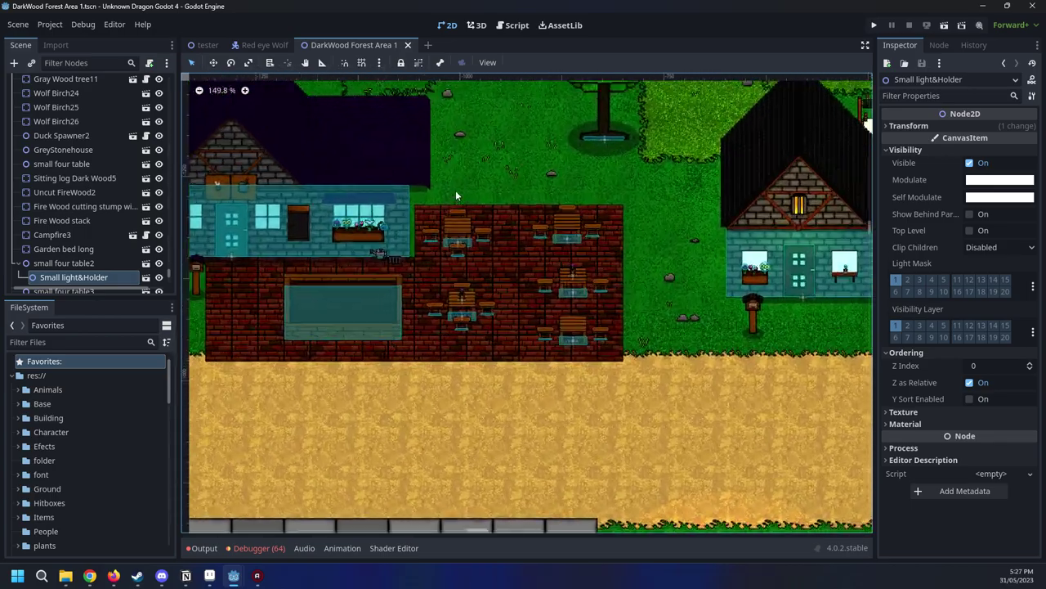
{"action": "scroll", "coordinate": [567, 283], "scroll_direction": "up", "scroll_amount": 6}
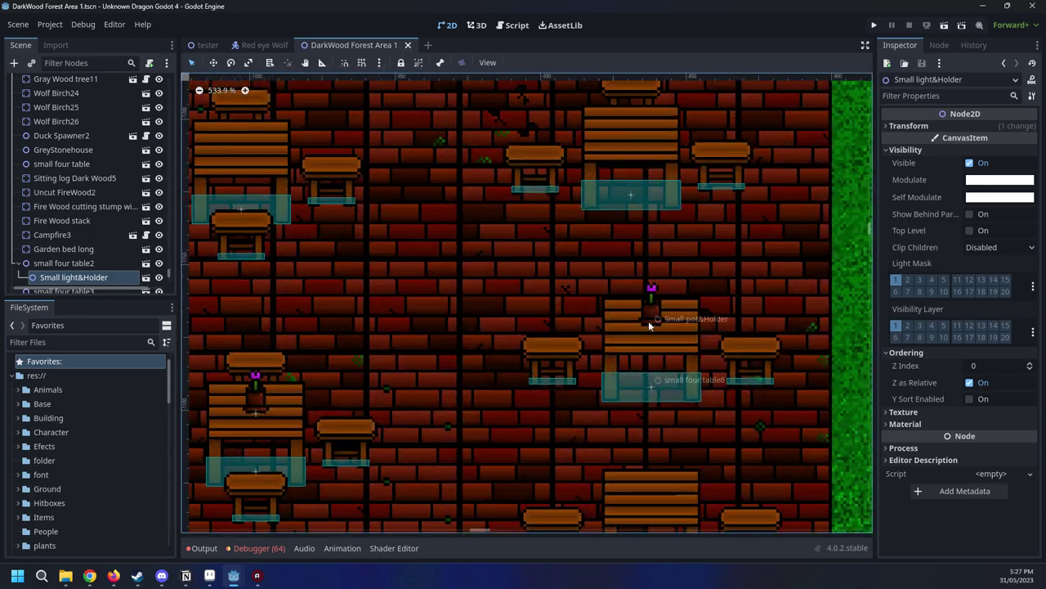
{"action": "left_click", "coordinate": [649, 322]}
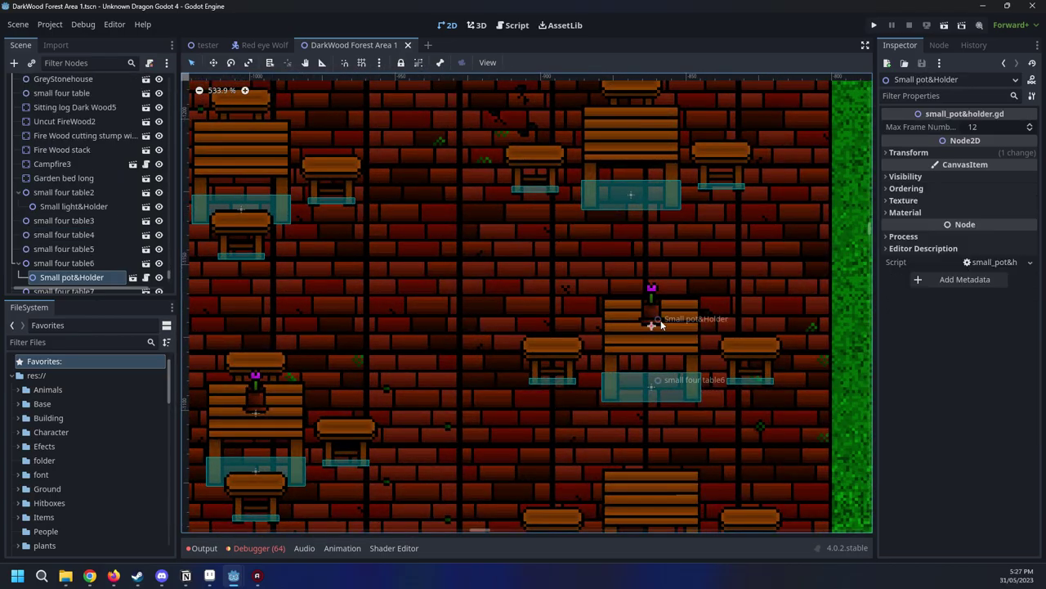
Open the script attached to Small pot&Holder and open its small_pot&holder scene
{"action": "middle_click_drag", "start_coordinate": [789, 321], "coordinate": [678, 301]}
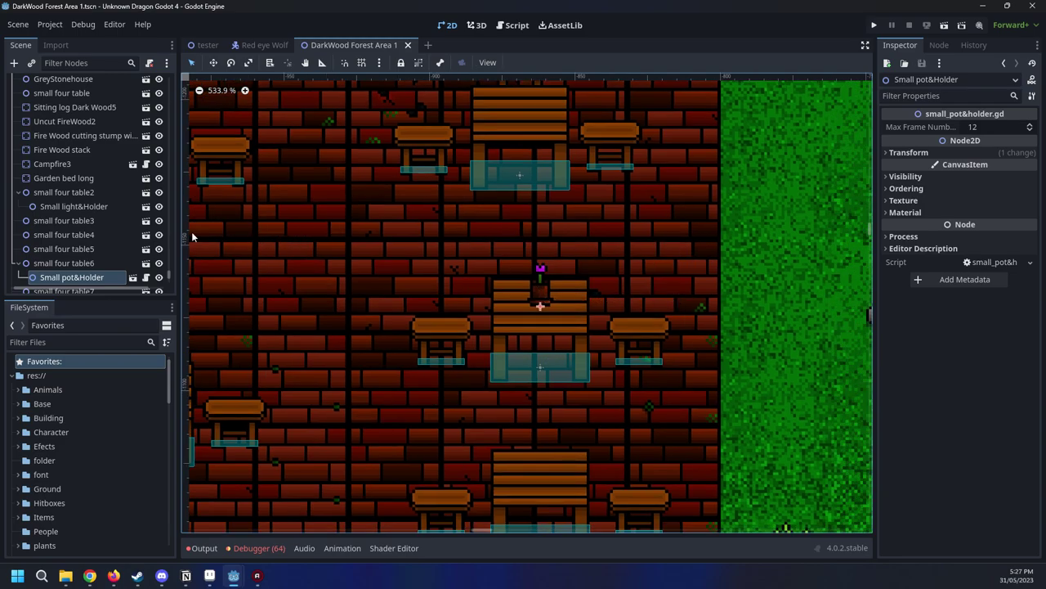
{"action": "left_click", "coordinate": [146, 278]}
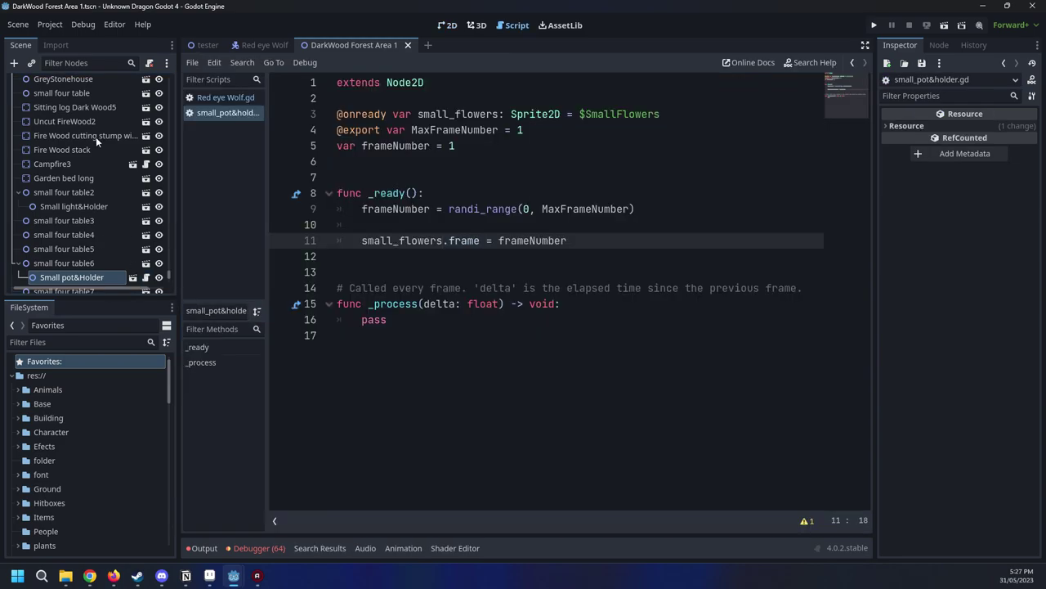
{"action": "left_click", "coordinate": [133, 277]}
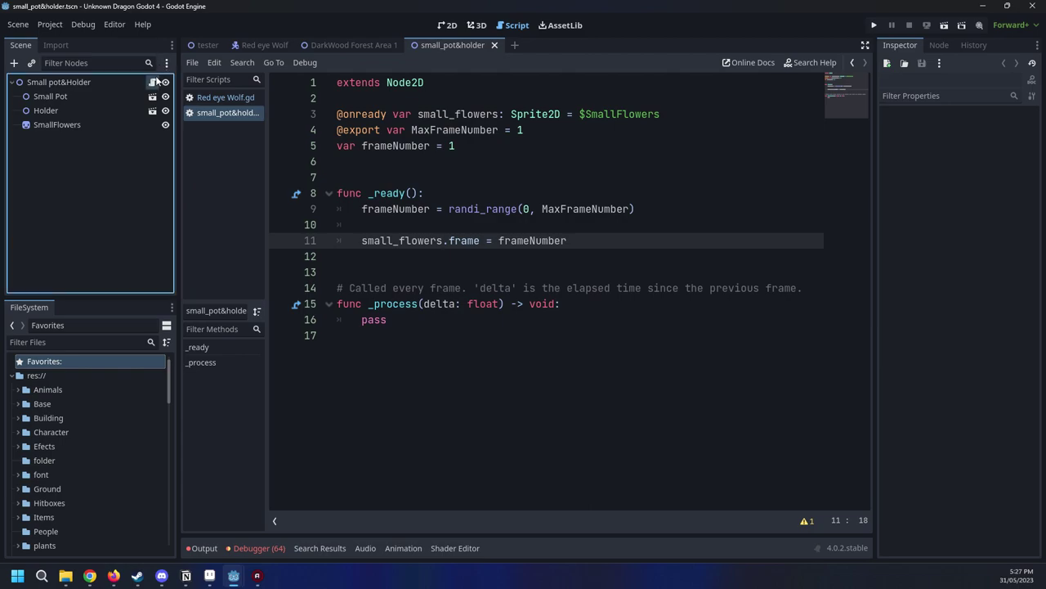
{"action": "left_click", "coordinate": [153, 81]}
Select the SmallFlowers sprite, show the scene in the 2D view, and expand the sprite's texture to inspect the flower sheet
{"action": "left_click", "coordinate": [53, 98]}
{"action": "left_click", "coordinate": [56, 125]}
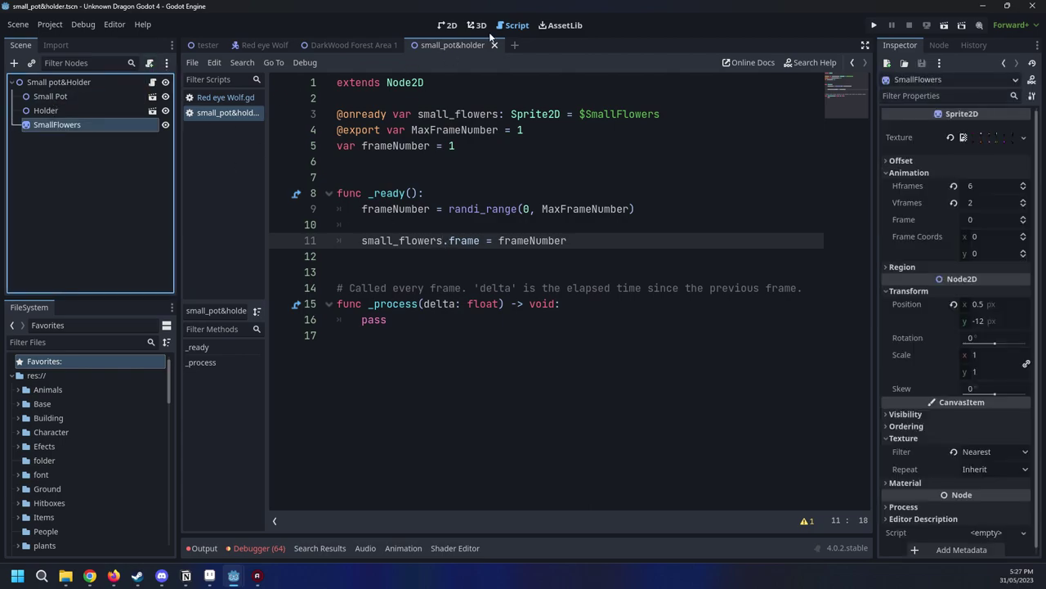
{"action": "left_click", "coordinate": [450, 24]}
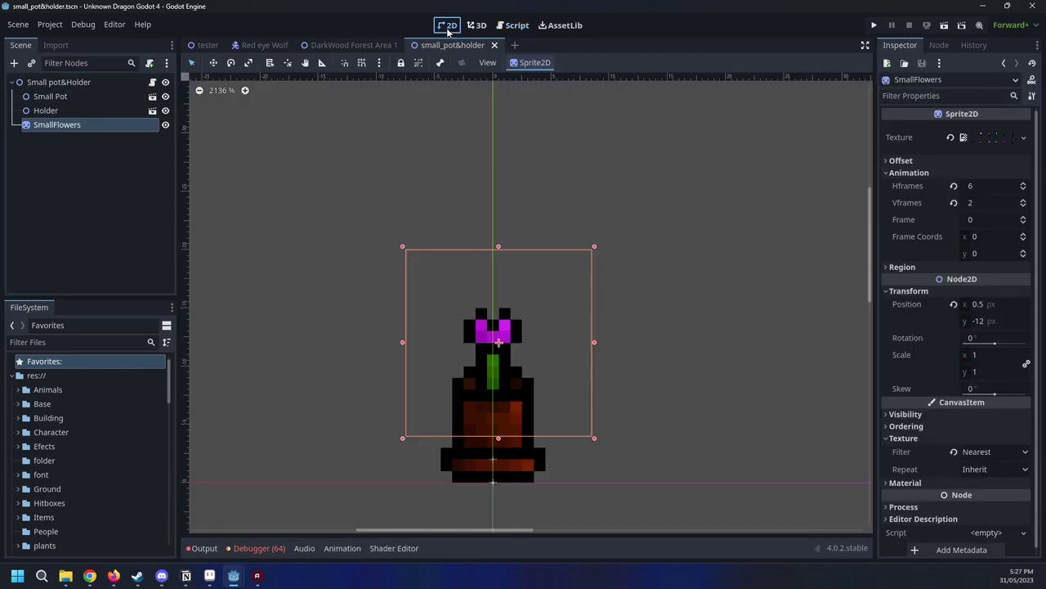
{"action": "left_click", "coordinate": [999, 140]}
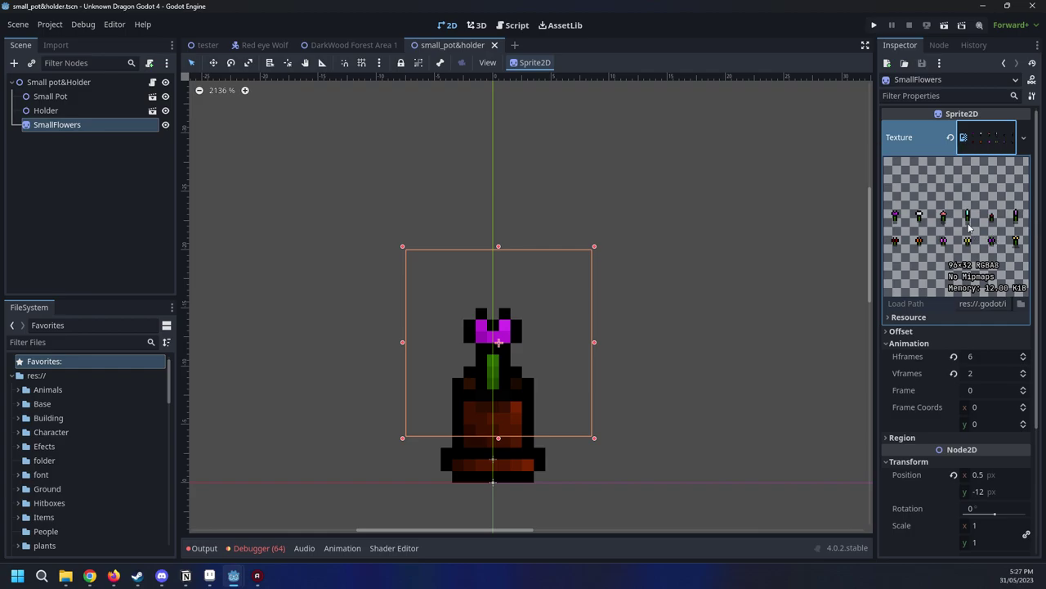
Return to the DarkWood Forest Area 1 scene and clear the flower pot selection
{"action": "mouse_move", "coordinate": [276, 54]}
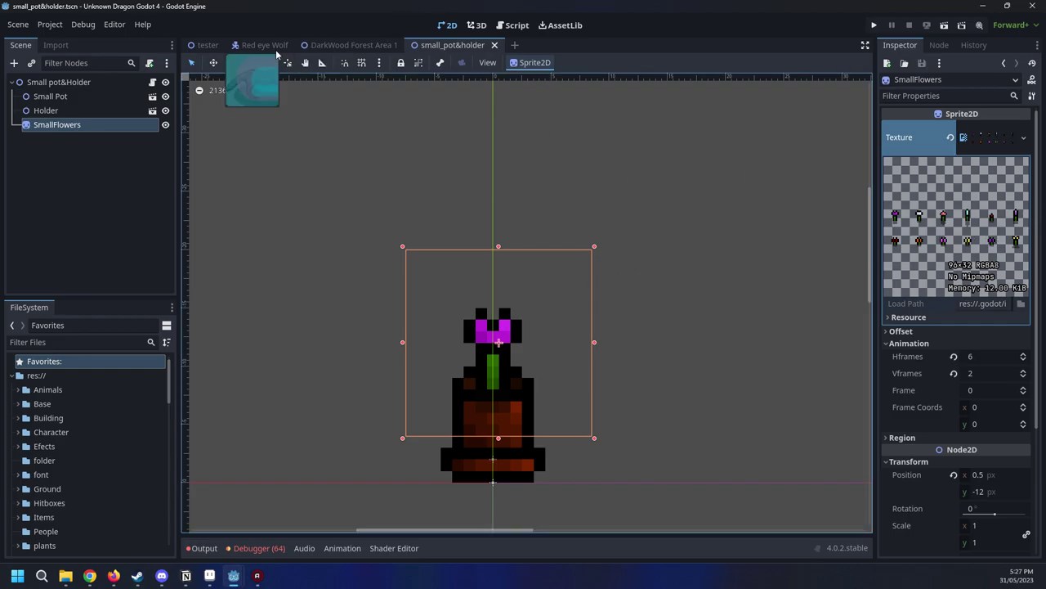
{"action": "left_click", "coordinate": [201, 44]}
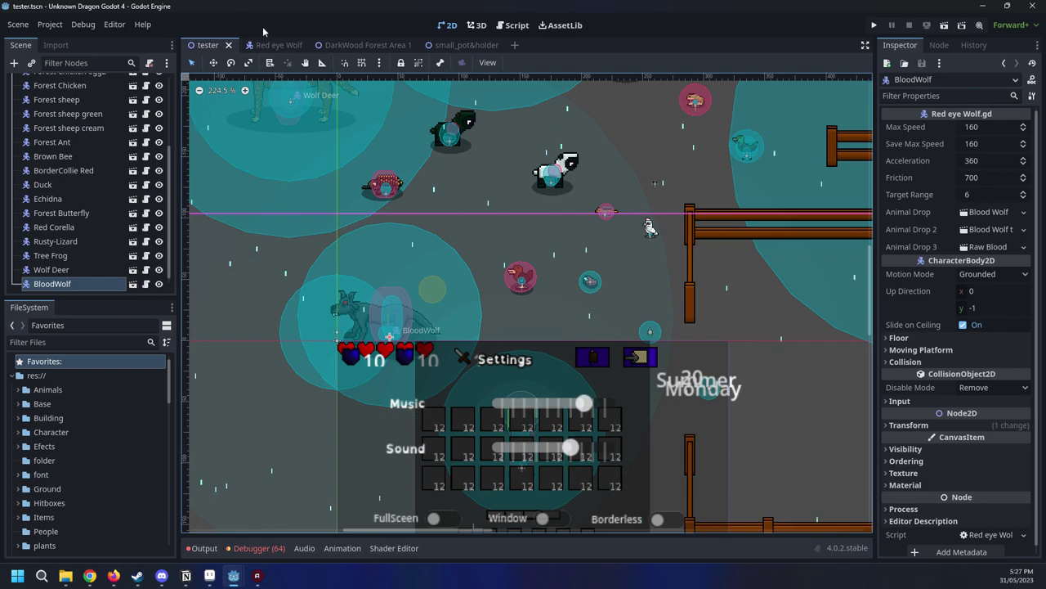
{"action": "left_click", "coordinate": [360, 45]}
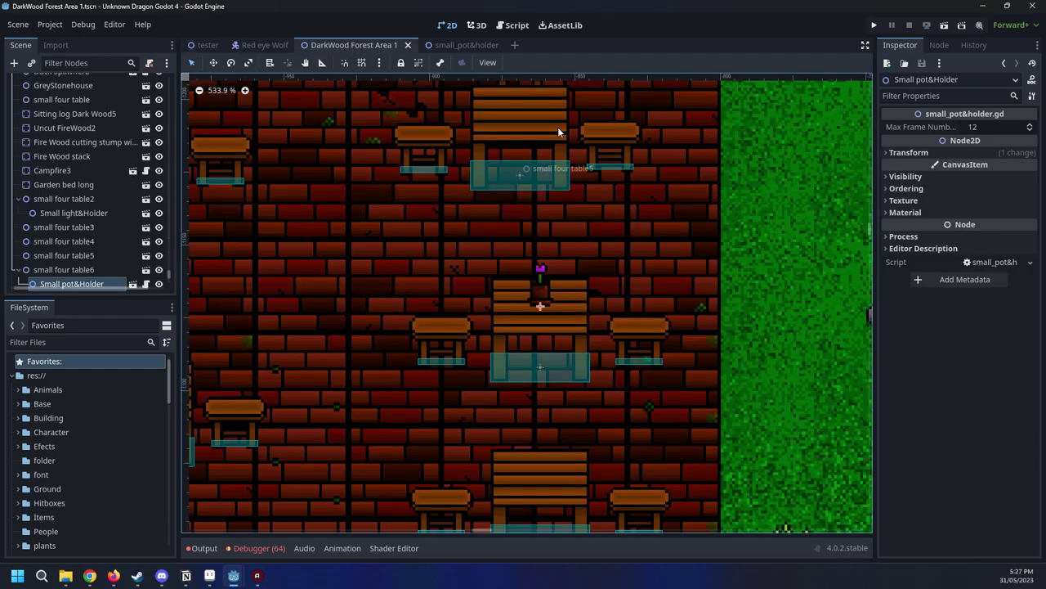
{"action": "scroll", "coordinate": [669, 321], "scroll_direction": "down", "scroll_amount": 2}
{"action": "left_click", "coordinate": [778, 249]}
{"action": "scroll", "coordinate": [777, 250], "scroll_direction": "down", "scroll_amount": 2}
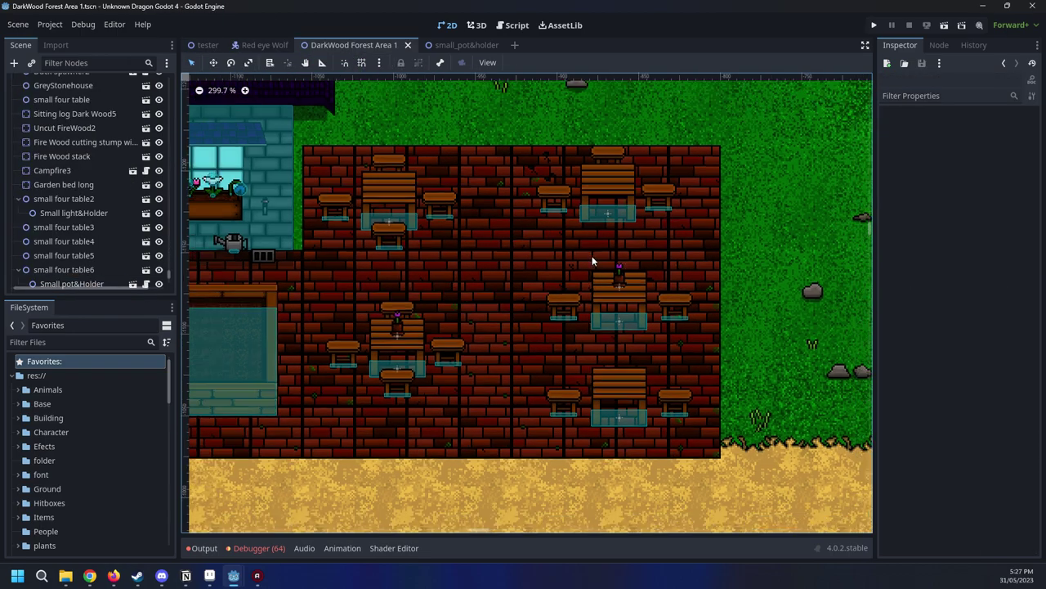
Examine the blue-roofed Food Shop and the wooded block across the main road
{"action": "scroll", "coordinate": [442, 247], "scroll_direction": "down", "scroll_amount": 13}
{"action": "middle_click_drag", "start_coordinate": [442, 247], "coordinate": [705, 254]}
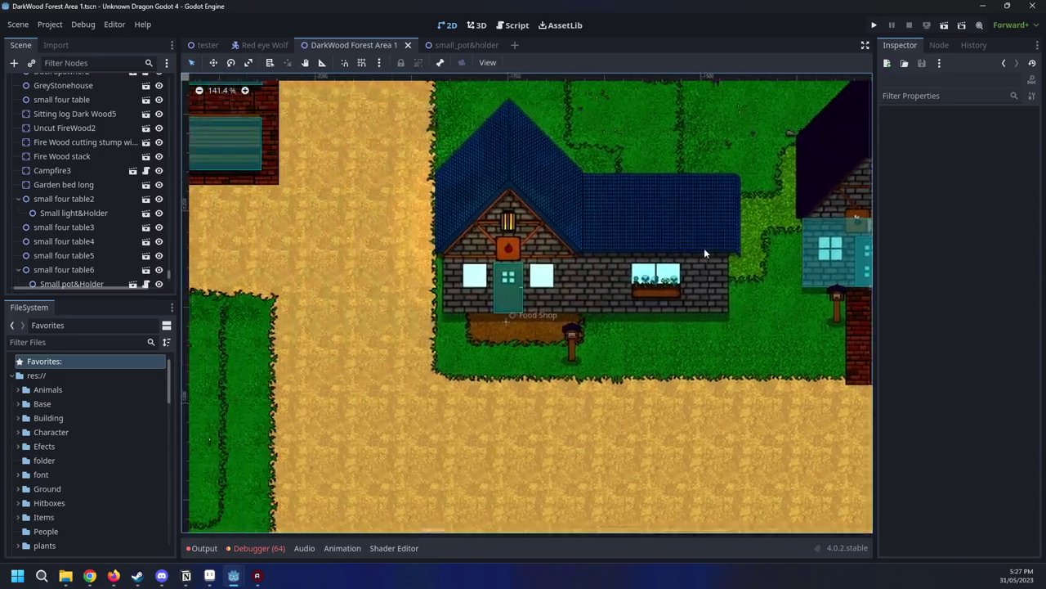
{"action": "scroll", "coordinate": [695, 255], "scroll_direction": "down", "scroll_amount": 6}
{"action": "middle_click_drag", "start_coordinate": [499, 206], "coordinate": [618, 142]}
{"action": "scroll", "coordinate": [618, 142], "scroll_direction": "down", "scroll_amount": 6}
{"action": "middle_click_drag", "start_coordinate": [497, 348], "coordinate": [672, 227]}
{"action": "scroll", "coordinate": [672, 227], "scroll_direction": "down", "scroll_amount": 6}
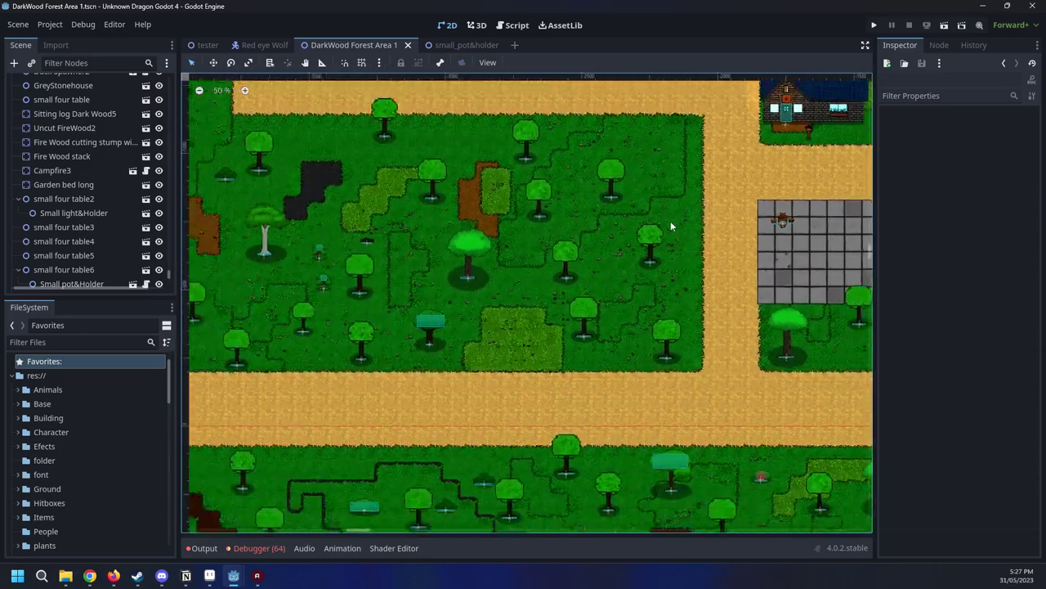
Examine the purple-roofed house with its clothesline, the large blue-roofed building with its brick patio, and the surrounding woods and roads
{"action": "middle_click_drag", "start_coordinate": [611, 260], "coordinate": [742, 257]}
{"action": "scroll", "coordinate": [742, 257], "scroll_direction": "down", "scroll_amount": 5}
{"action": "middle_click_drag", "start_coordinate": [601, 226], "coordinate": [621, 359]}
{"action": "scroll", "coordinate": [621, 360], "scroll_direction": "down", "scroll_amount": 2}
{"action": "middle_click_drag", "start_coordinate": [644, 219], "coordinate": [571, 309]}
{"action": "scroll", "coordinate": [568, 306], "scroll_direction": "up", "scroll_amount": 6}
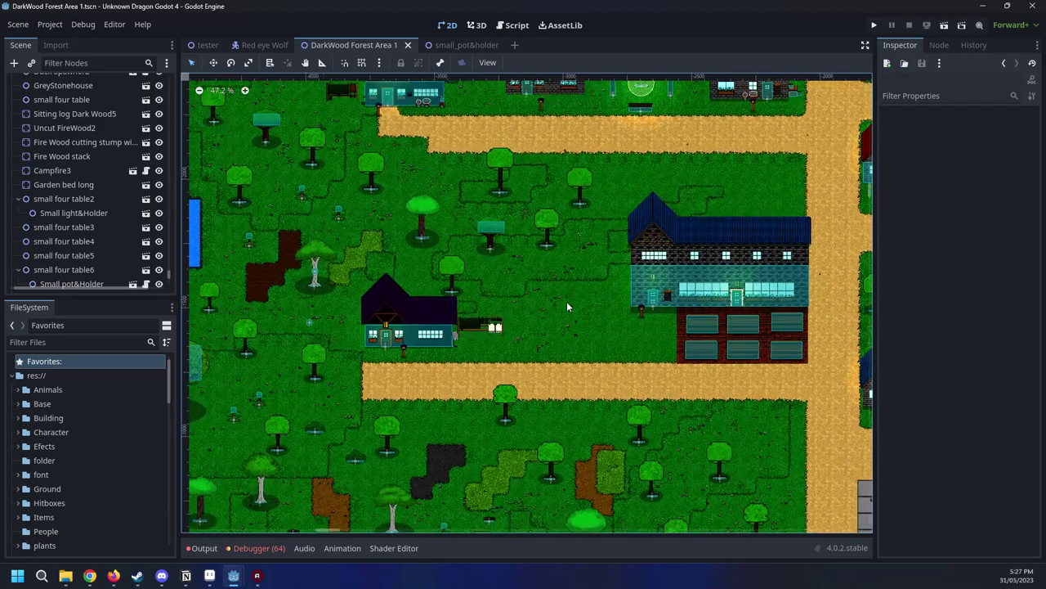
{"action": "scroll", "coordinate": [567, 306], "scroll_direction": "up", "scroll_amount": 4}
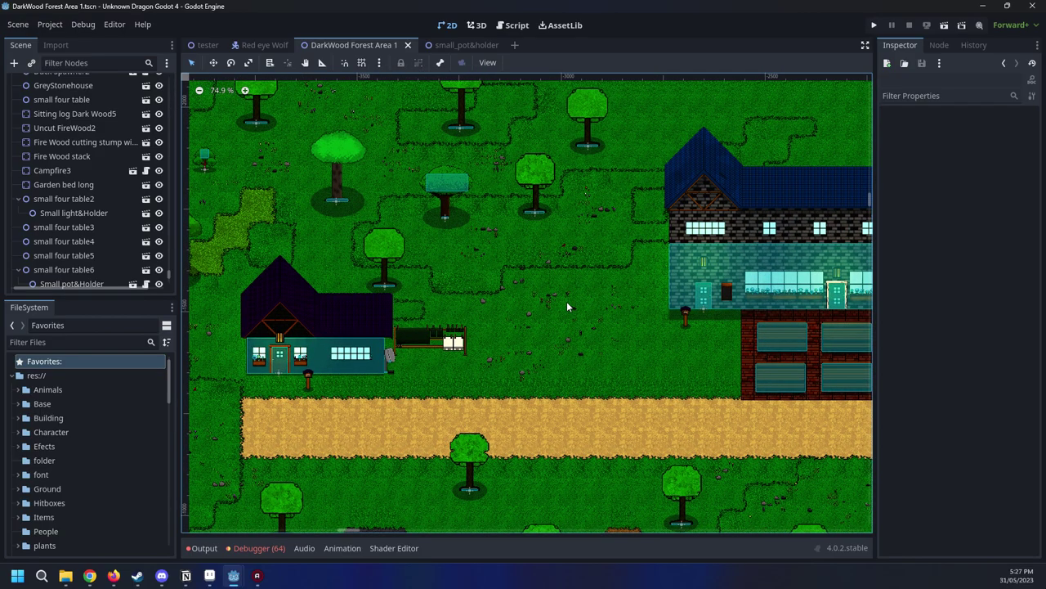
{"action": "middle_click_drag", "start_coordinate": [410, 315], "coordinate": [273, 392]}
{"action": "middle_click_drag", "start_coordinate": [767, 181], "coordinate": [751, 398]}
{"action": "scroll", "coordinate": [752, 398], "scroll_direction": "down", "scroll_amount": 2}
{"action": "middle_click_drag", "start_coordinate": [435, 369], "coordinate": [567, 355]}
{"action": "scroll", "coordinate": [582, 426], "scroll_direction": "up", "scroll_amount": 6}
{"action": "middle_click_drag", "start_coordinate": [587, 437], "coordinate": [549, 275]}
{"action": "scroll", "coordinate": [671, 378], "scroll_direction": "down", "scroll_amount": 3}
{"action": "scroll", "coordinate": [670, 378], "scroll_direction": "down", "scroll_amount": 4}
{"action": "scroll", "coordinate": [605, 280], "scroll_direction": "down", "scroll_amount": 1}
{"action": "middle_click_drag", "start_coordinate": [613, 282], "coordinate": [412, 165]}
{"action": "scroll", "coordinate": [412, 165], "scroll_direction": "down", "scroll_amount": 4}
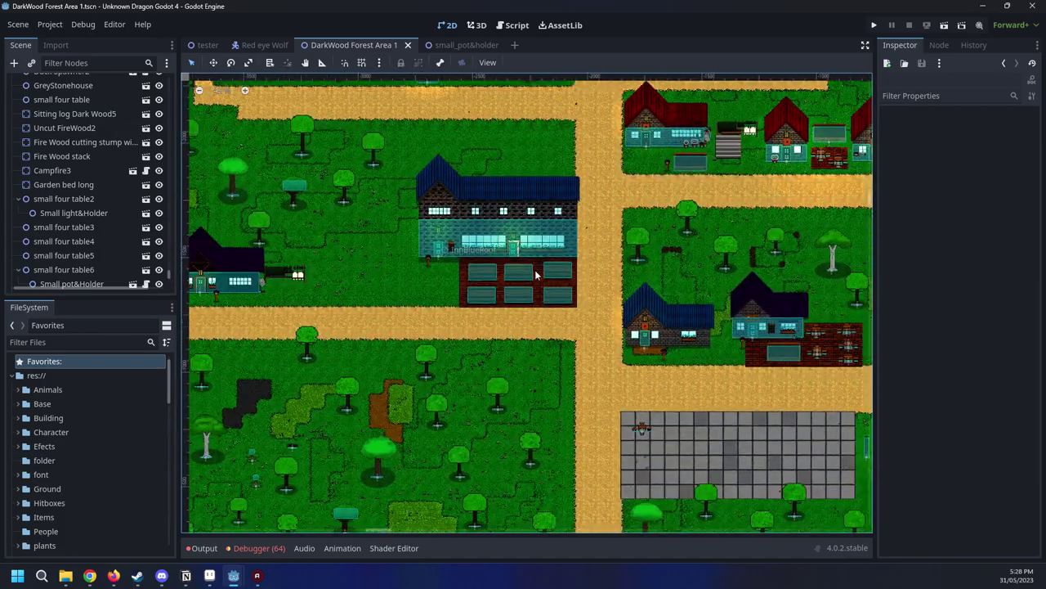
Save the forest scene, then test-run the project and the current scene, stopping each run
{"action": "middle_click_drag", "start_coordinate": [815, 205], "coordinate": [789, 50]}
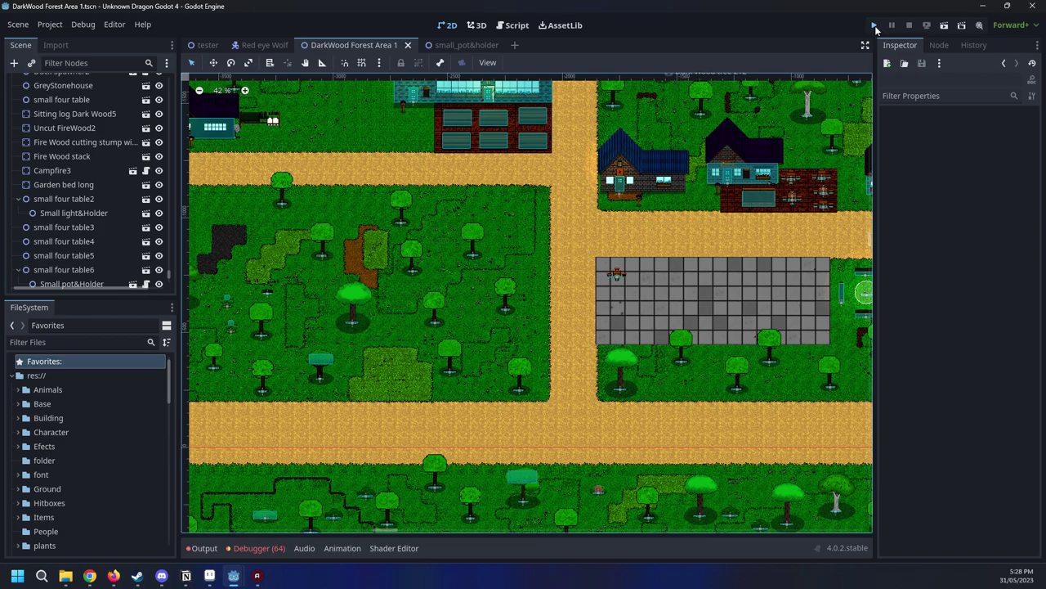
{"action": "key", "text": "ctrl+s"}
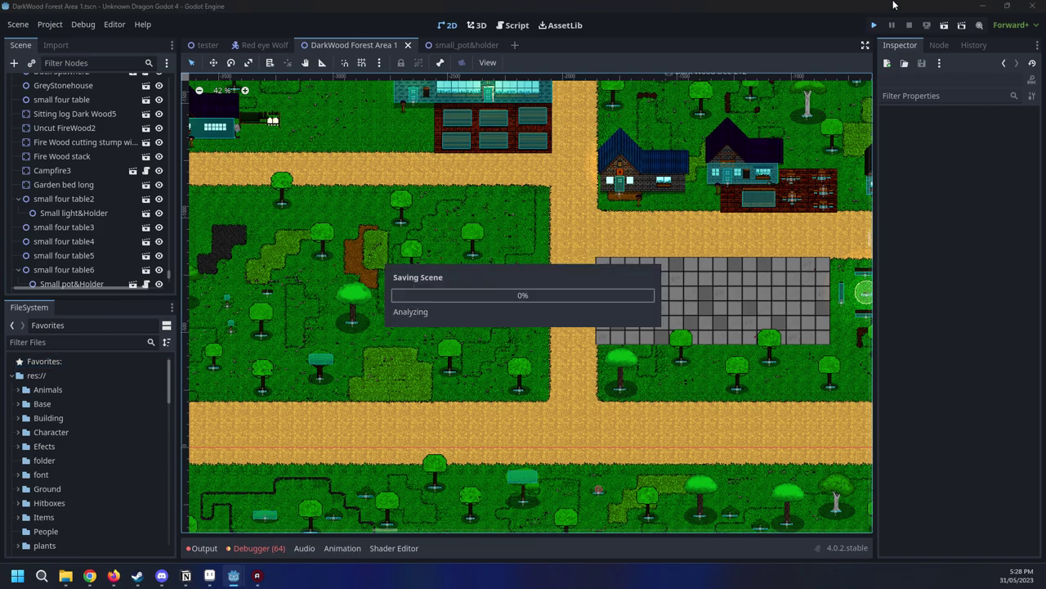
{"action": "key", "text": "F5"}
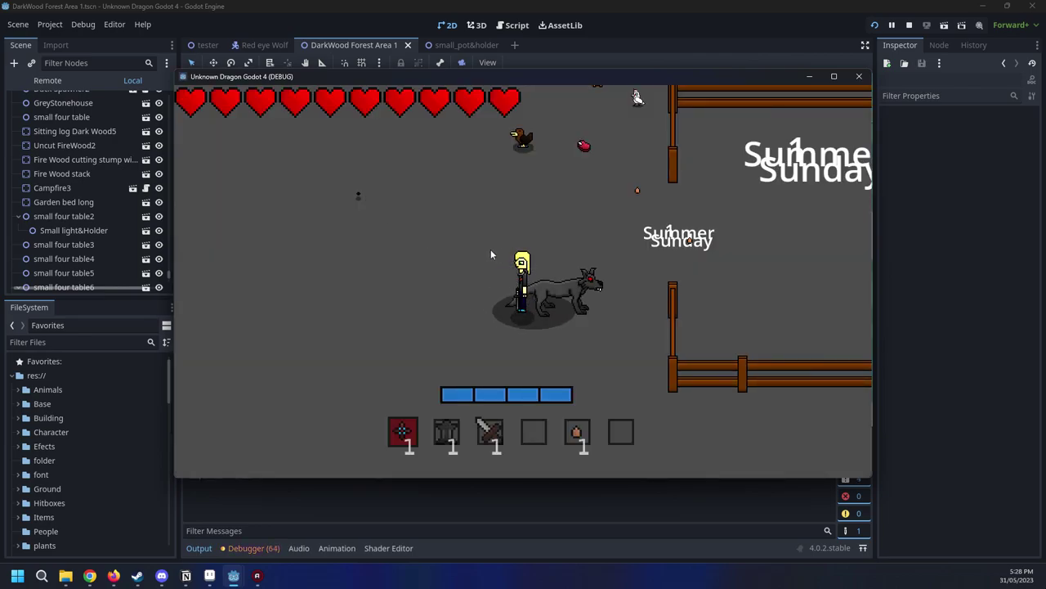
{"action": "left_click", "coordinate": [860, 76]}
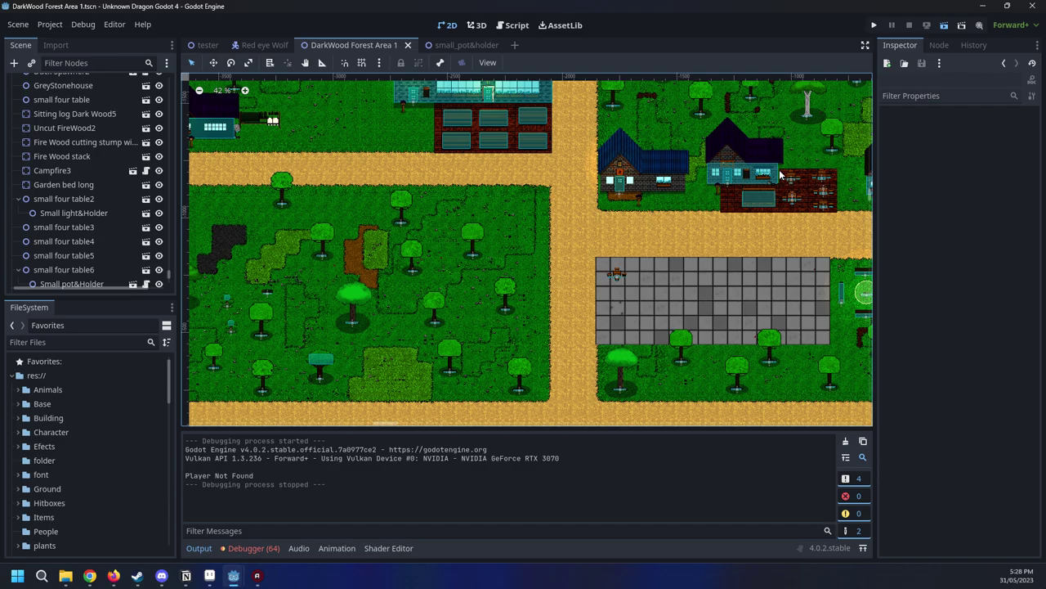
{"action": "key", "text": "F5"}
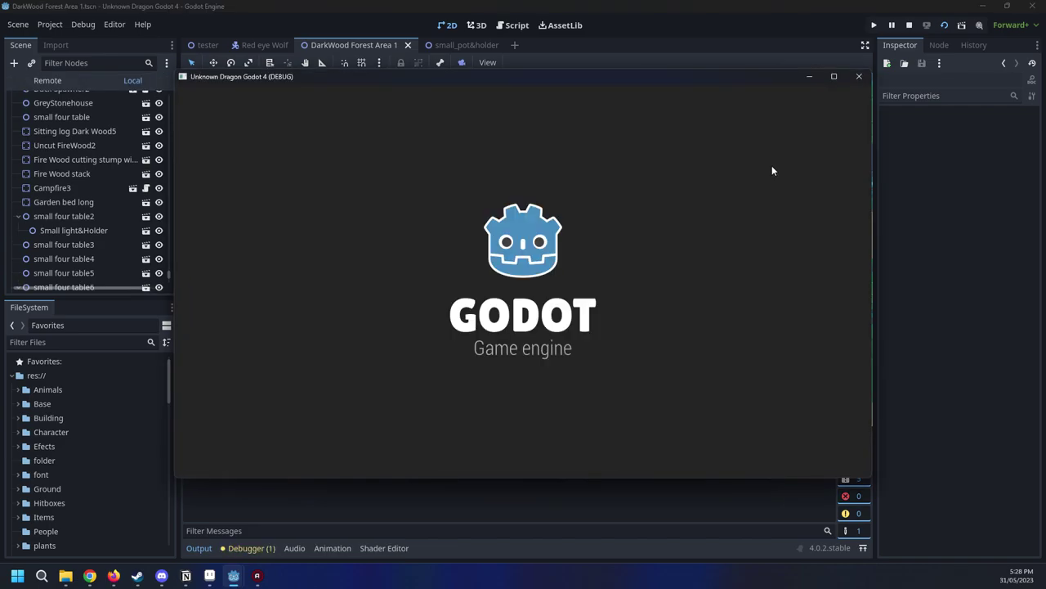
{"action": "key", "text": "F8"}
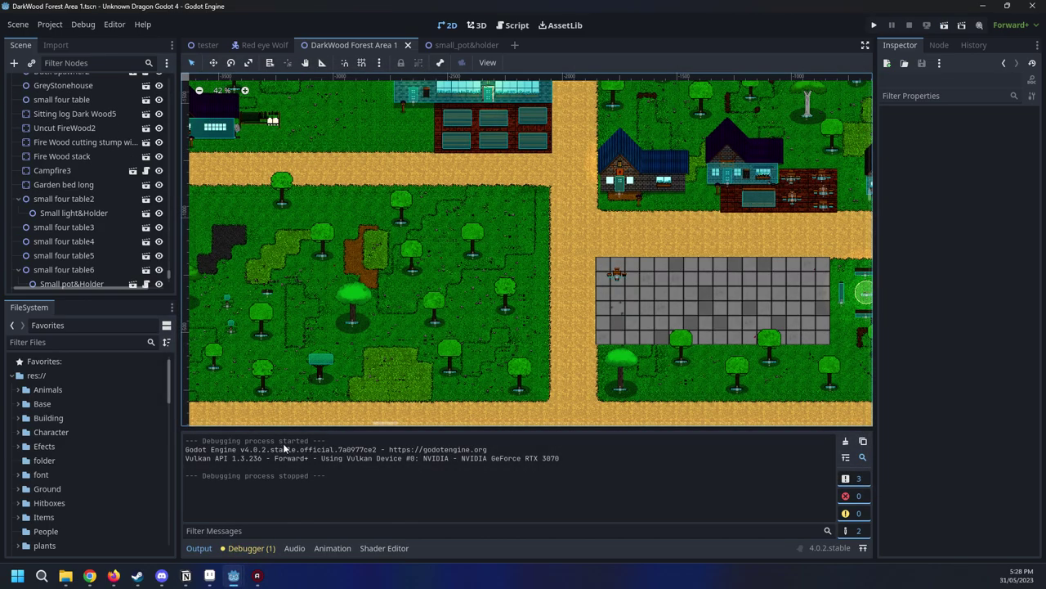
Check the Debugger and Output, then collapse the bottom panel to enlarge the forest scene view
{"action": "left_click", "coordinate": [256, 552]}
{"action": "left_click", "coordinate": [206, 548]}
{"action": "middle_click_drag", "start_coordinate": [667, 230], "coordinate": [605, 197]}
{"action": "scroll", "coordinate": [604, 196], "scroll_direction": "down", "scroll_amount": 4}
{"action": "left_click", "coordinate": [194, 550]}
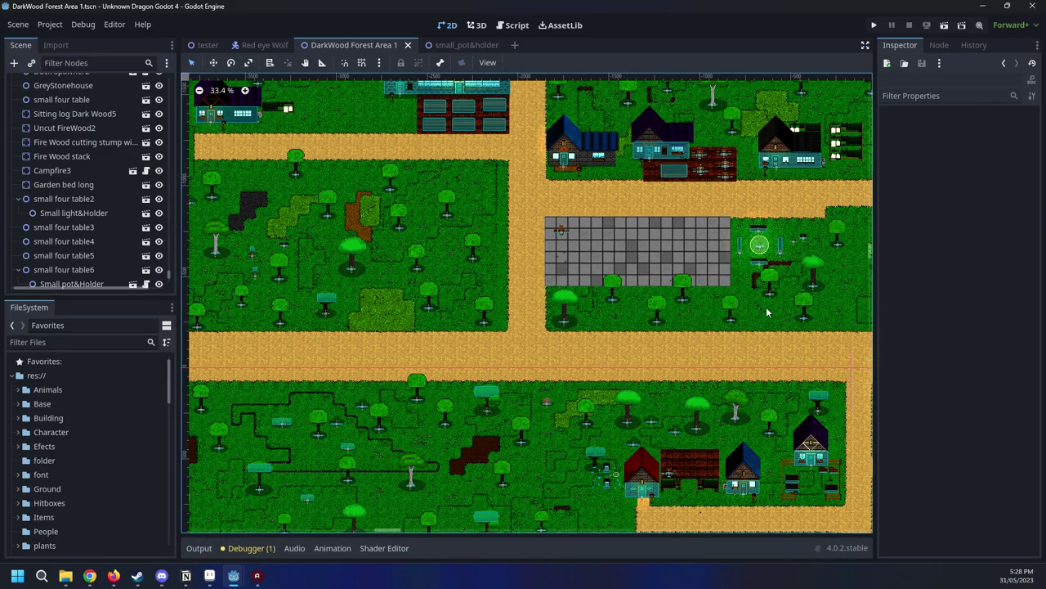
Find the small blue-roofed house beside the brick paving on the southern road and select BlueStonehouse7
{"action": "middle_click_drag", "start_coordinate": [725, 437], "coordinate": [592, 260]}
{"action": "scroll", "coordinate": [595, 263], "scroll_direction": "up", "scroll_amount": 15}
{"action": "scroll", "coordinate": [619, 384], "scroll_direction": "up", "scroll_amount": 14}
{"action": "middle_click_drag", "start_coordinate": [590, 323], "coordinate": [793, 292]}
{"action": "middle_click_drag", "start_coordinate": [479, 259], "coordinate": [369, 249]}
{"action": "scroll", "coordinate": [613, 289], "scroll_direction": "down", "scroll_amount": 4}
{"action": "left_click", "coordinate": [645, 288]}
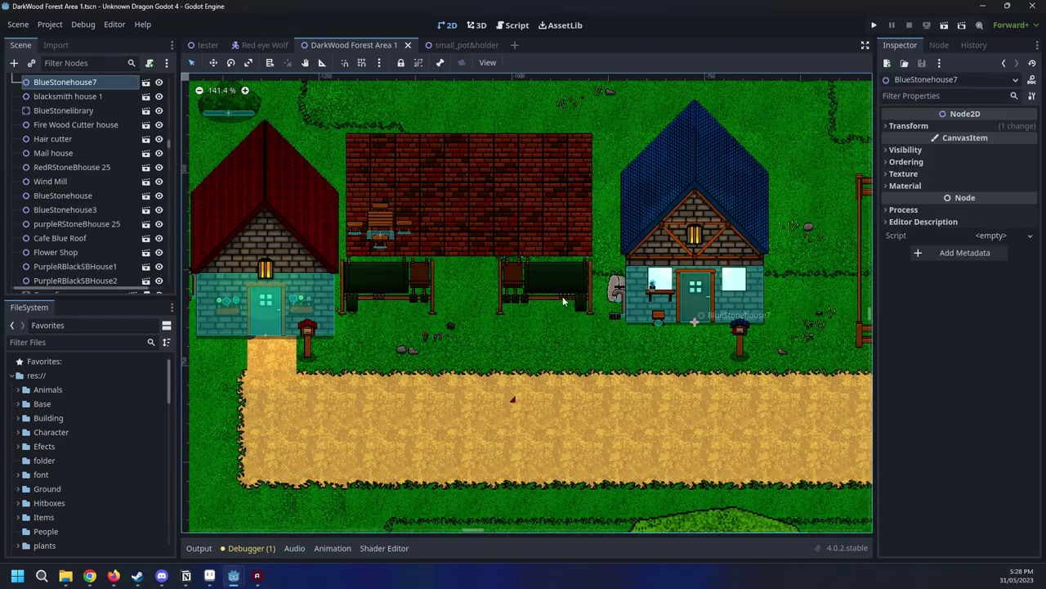
Open the BlueStonehouse7 scene, examine its house, clothesline, wall tap, mailbox and child nodes, and close the scene
{"action": "scroll", "coordinate": [123, 163], "scroll_direction": "up", "scroll_amount": 3}
{"action": "left_click", "coordinate": [146, 161]}
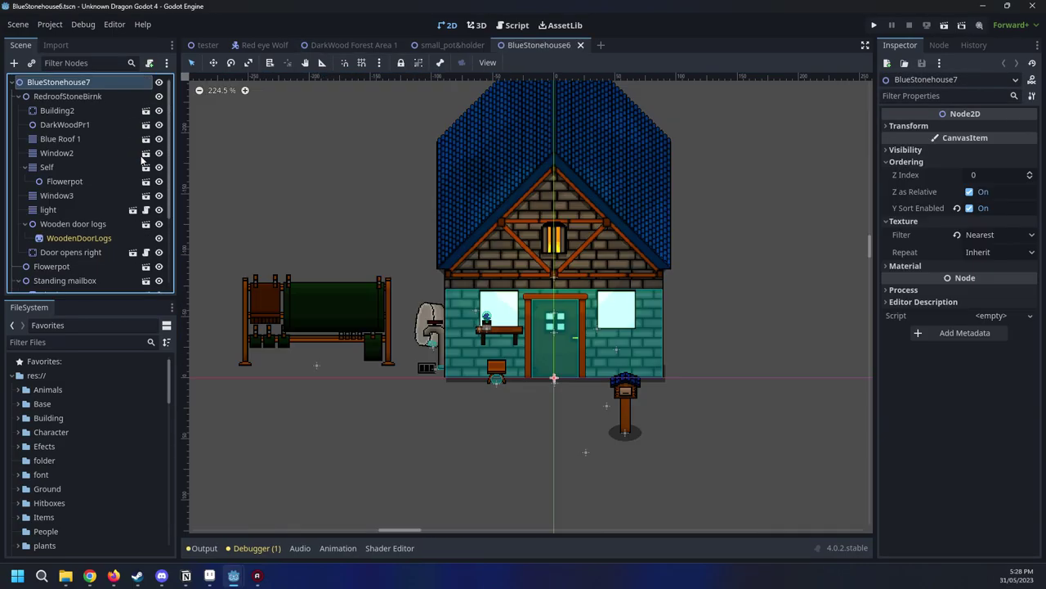
{"action": "scroll", "coordinate": [548, 303], "scroll_direction": "down", "scroll_amount": 5}
{"action": "middle_click_drag", "start_coordinate": [462, 304], "coordinate": [522, 303]}
{"action": "scroll", "coordinate": [524, 301], "scroll_direction": "up", "scroll_amount": 6}
{"action": "scroll", "coordinate": [102, 270], "scroll_direction": "down", "scroll_amount": 4}
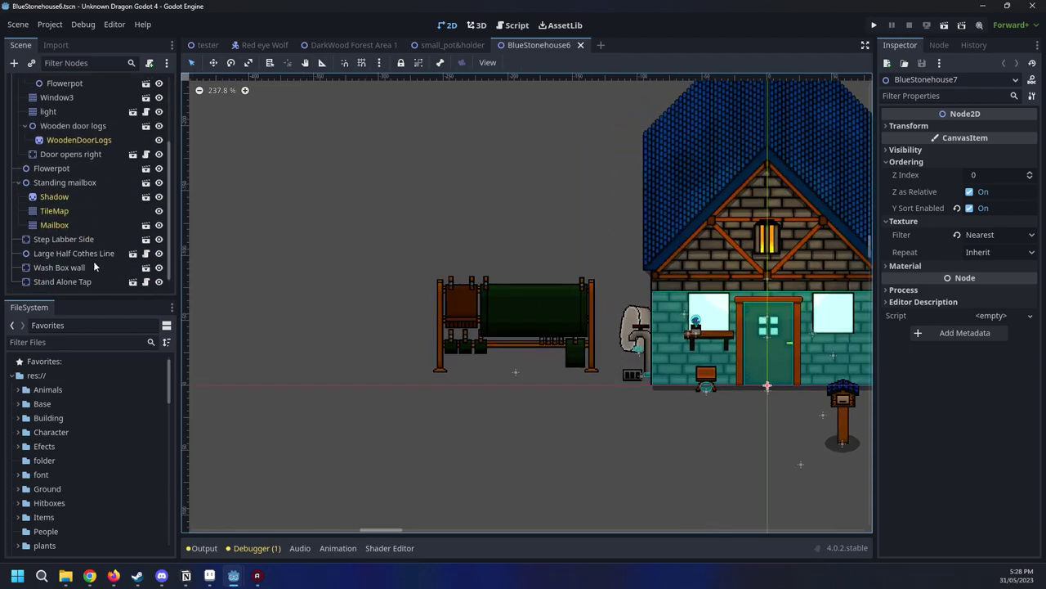
{"action": "middle_click_drag", "start_coordinate": [610, 300], "coordinate": [478, 281]}
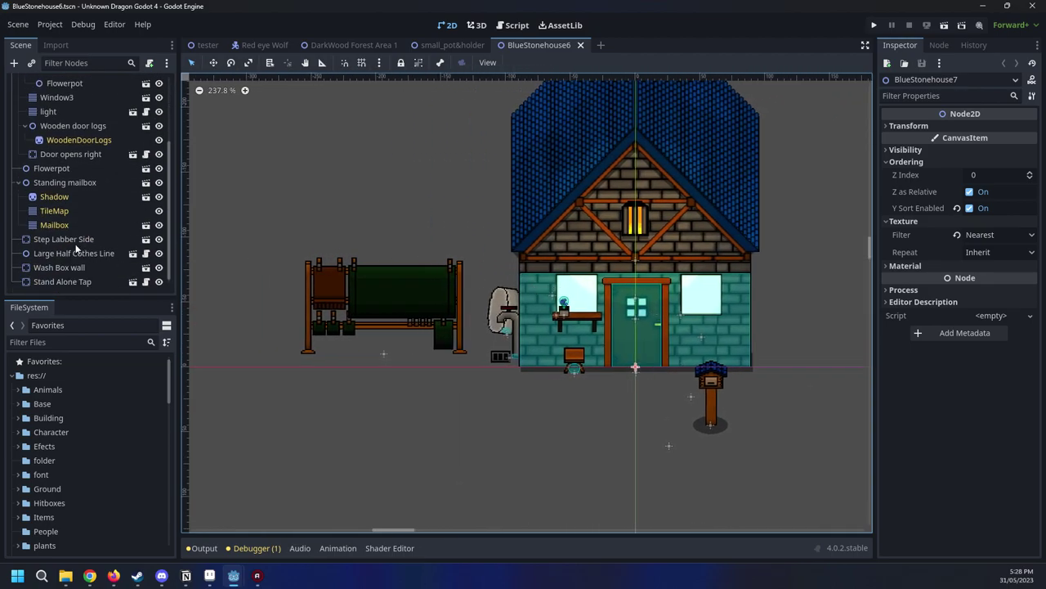
{"action": "scroll", "coordinate": [90, 254], "scroll_direction": "up", "scroll_amount": 3}
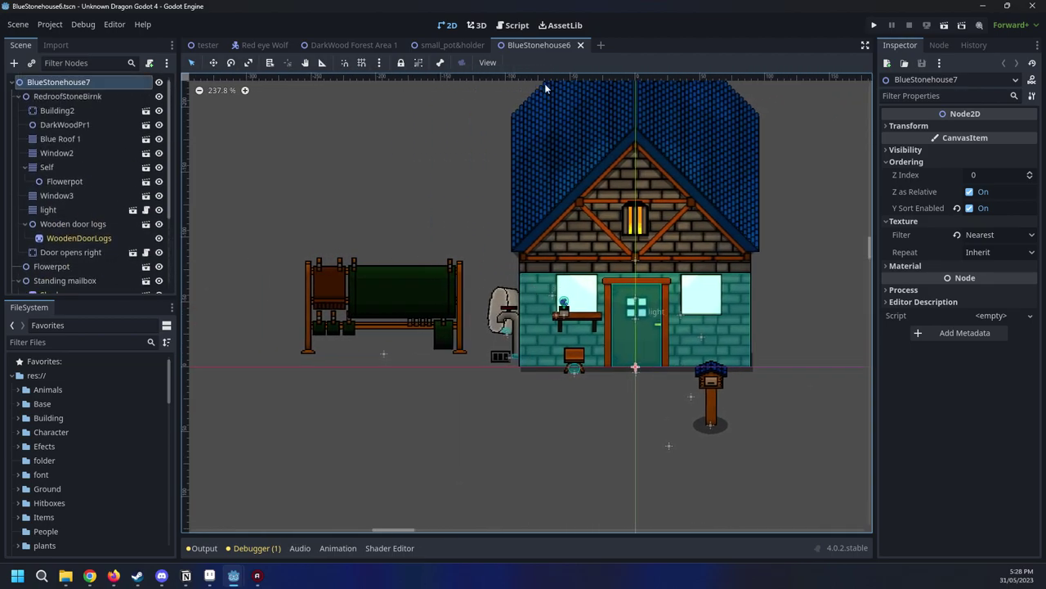
{"action": "left_click", "coordinate": [581, 45]}
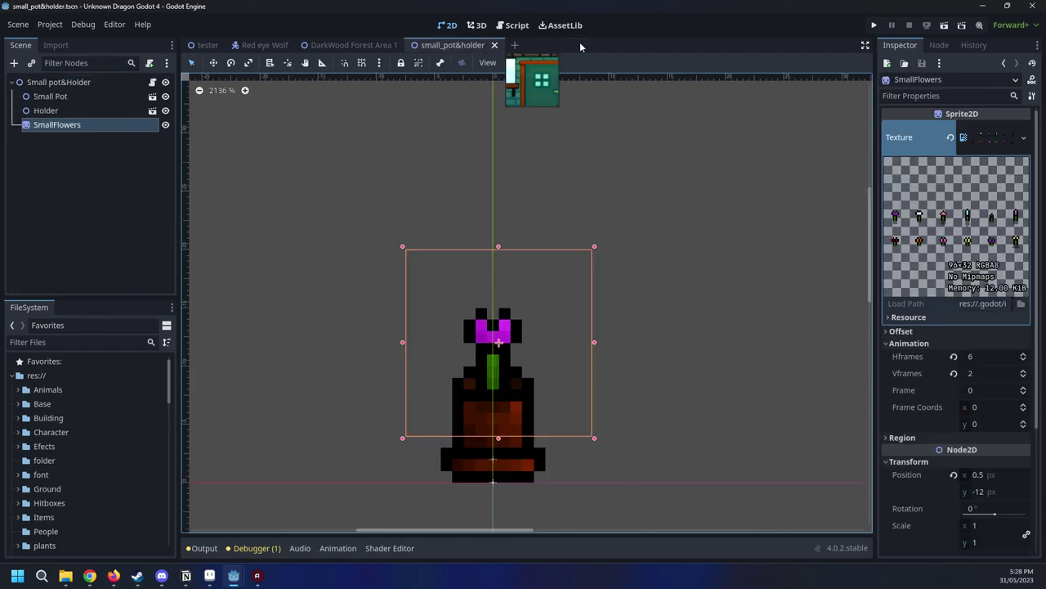
Close the small_pot&holder scene, then select and inspect the Fire Wood Cutter house in its fenced yard in the forest scene
{"action": "left_click", "coordinate": [495, 46]}
{"action": "middle_click_drag", "start_coordinate": [712, 183], "coordinate": [418, 220]}
{"action": "scroll", "coordinate": [418, 220], "scroll_direction": "down", "scroll_amount": 5}
{"action": "middle_click_drag", "start_coordinate": [680, 237], "coordinate": [553, 259]}
{"action": "left_click", "coordinate": [547, 223]}
{"action": "scroll", "coordinate": [547, 225], "scroll_direction": "up", "scroll_amount": 5}
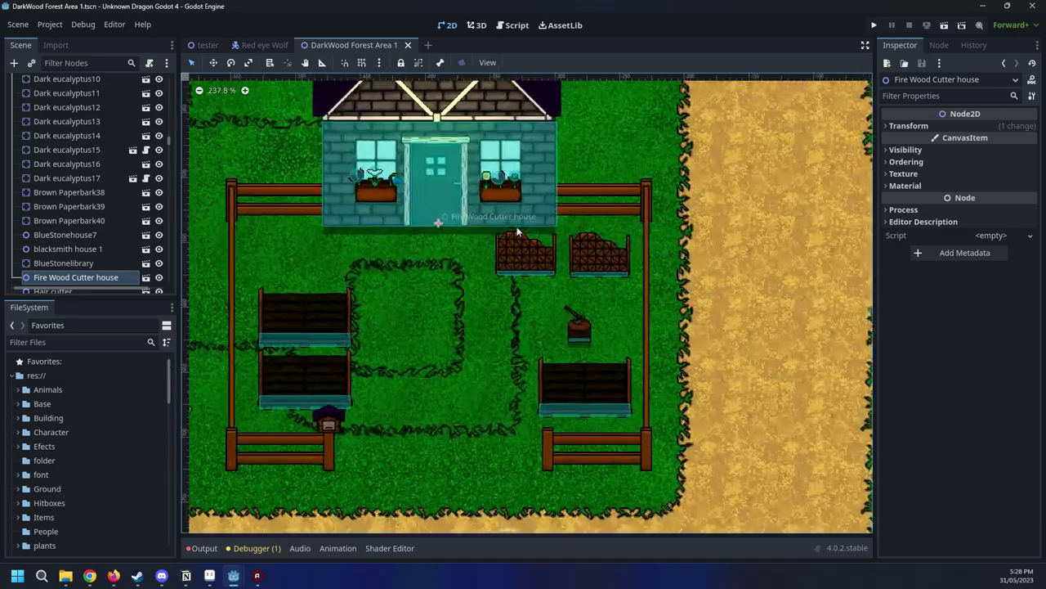
{"action": "scroll", "coordinate": [568, 257], "scroll_direction": "up", "scroll_amount": 6}
{"action": "scroll", "coordinate": [543, 255], "scroll_direction": "down", "scroll_amount": 12}
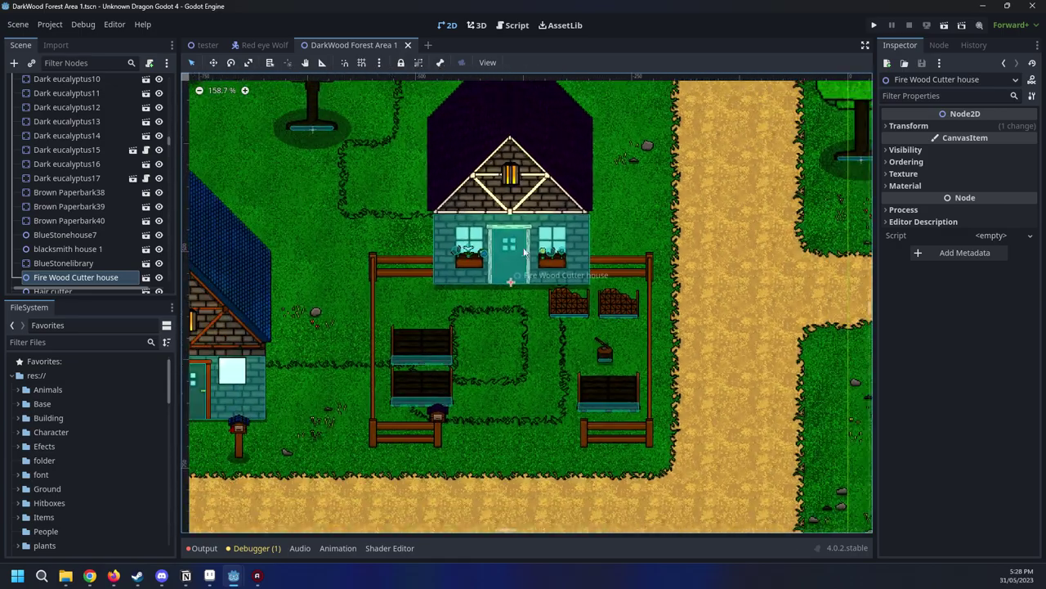
Find the red-roofed Plumber Building across the road to the southeast, open its scene to inspect the tap sign and flower boxes, and close it
{"action": "middle_click_drag", "start_coordinate": [713, 311], "coordinate": [502, 230]}
{"action": "scroll", "coordinate": [502, 230], "scroll_direction": "down", "scroll_amount": 2}
{"action": "scroll", "coordinate": [502, 231], "scroll_direction": "down", "scroll_amount": 2}
{"action": "scroll", "coordinate": [402, 262], "scroll_direction": "down", "scroll_amount": 6}
{"action": "middle_click_drag", "start_coordinate": [619, 275], "coordinate": [505, 165]}
{"action": "scroll", "coordinate": [605, 314], "scroll_direction": "up", "scroll_amount": 2}
{"action": "left_click", "coordinate": [535, 283]}
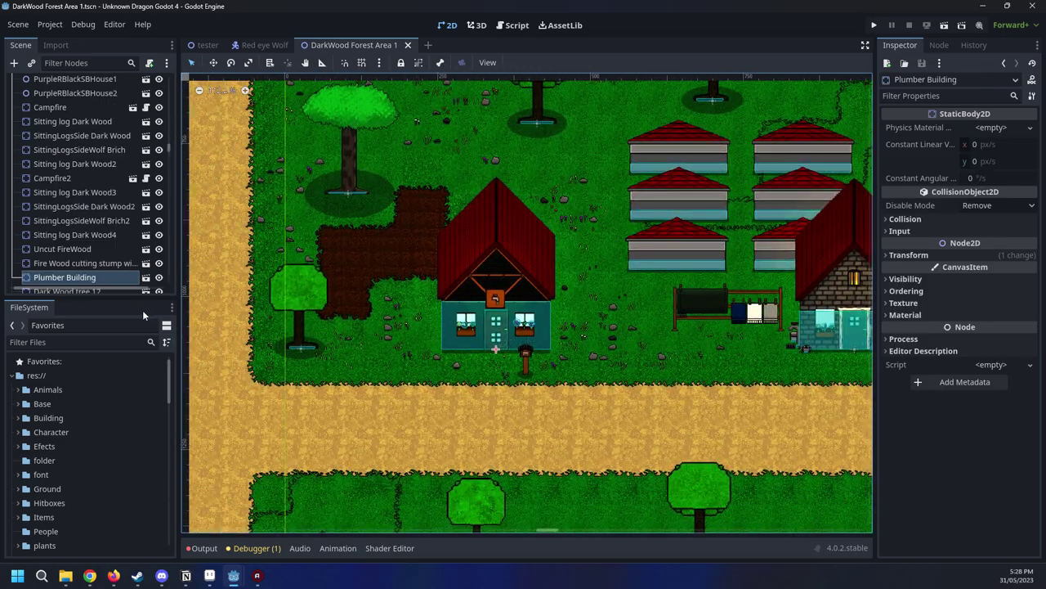
{"action": "left_click", "coordinate": [146, 278]}
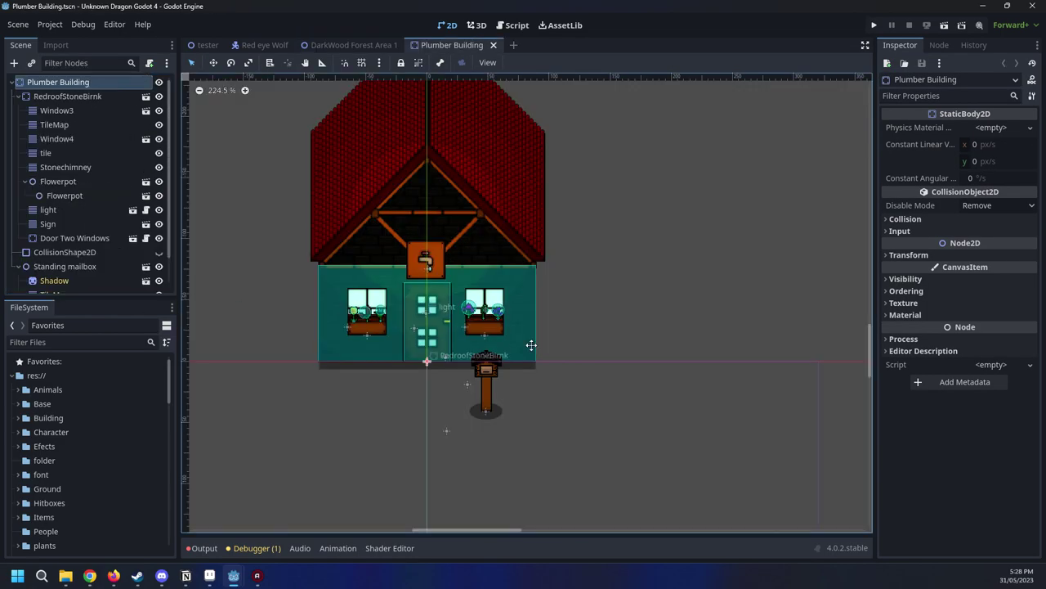
{"action": "scroll", "coordinate": [532, 345], "scroll_direction": "up", "scroll_amount": 2}
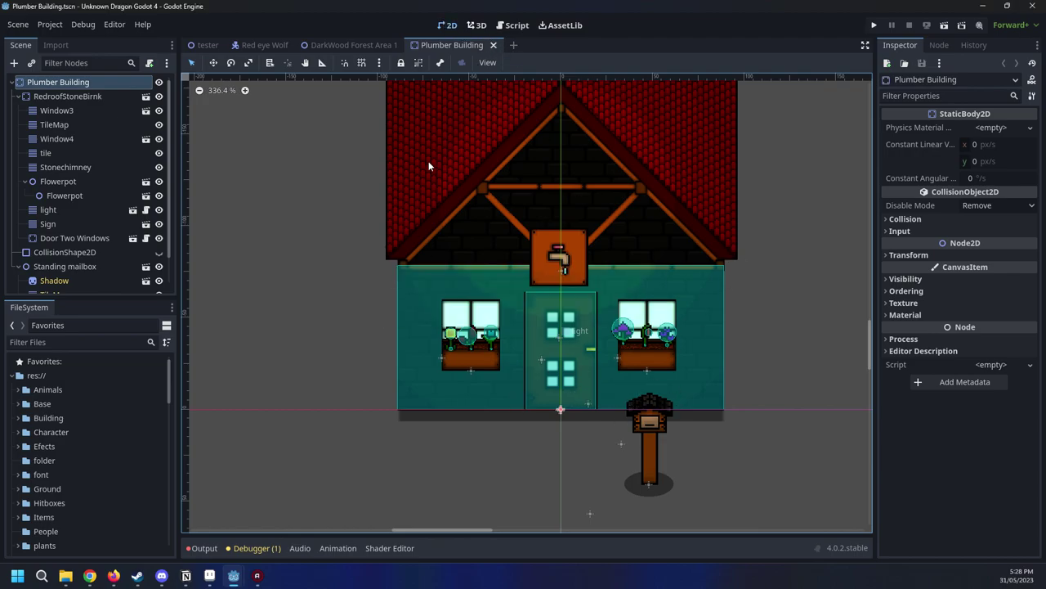
{"action": "left_click", "coordinate": [493, 46]}
Examine the southern village houses, the overall forest map with its roads and lake, and the northern buildings around the Carpenter Building
{"action": "middle_click_drag", "start_coordinate": [722, 294], "coordinate": [466, 227]}
{"action": "scroll", "coordinate": [493, 286], "scroll_direction": "down", "scroll_amount": 8}
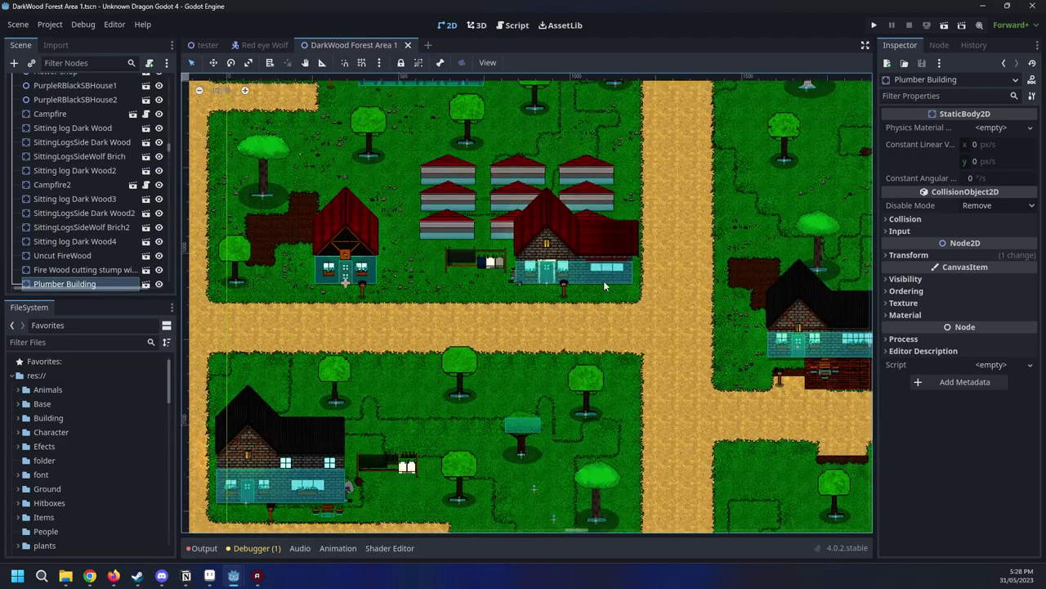
{"action": "scroll", "coordinate": [605, 286], "scroll_direction": "up", "scroll_amount": 4}
{"action": "scroll", "coordinate": [601, 256], "scroll_direction": "down", "scroll_amount": 10}
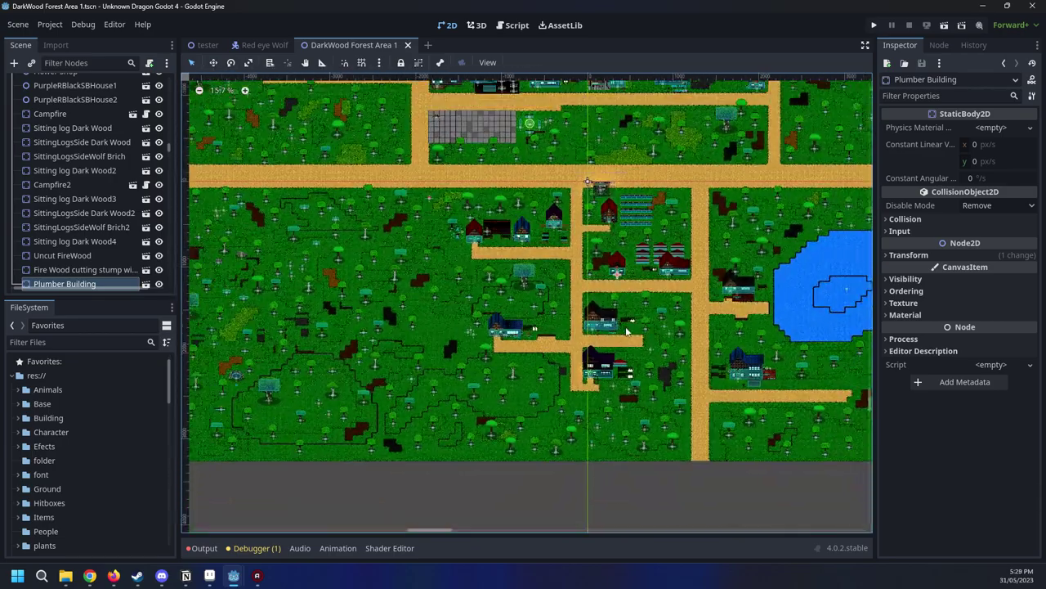
{"action": "scroll", "coordinate": [627, 331], "scroll_direction": "down", "scroll_amount": 5}
{"action": "middle_click_drag", "start_coordinate": [640, 342], "coordinate": [475, 441]}
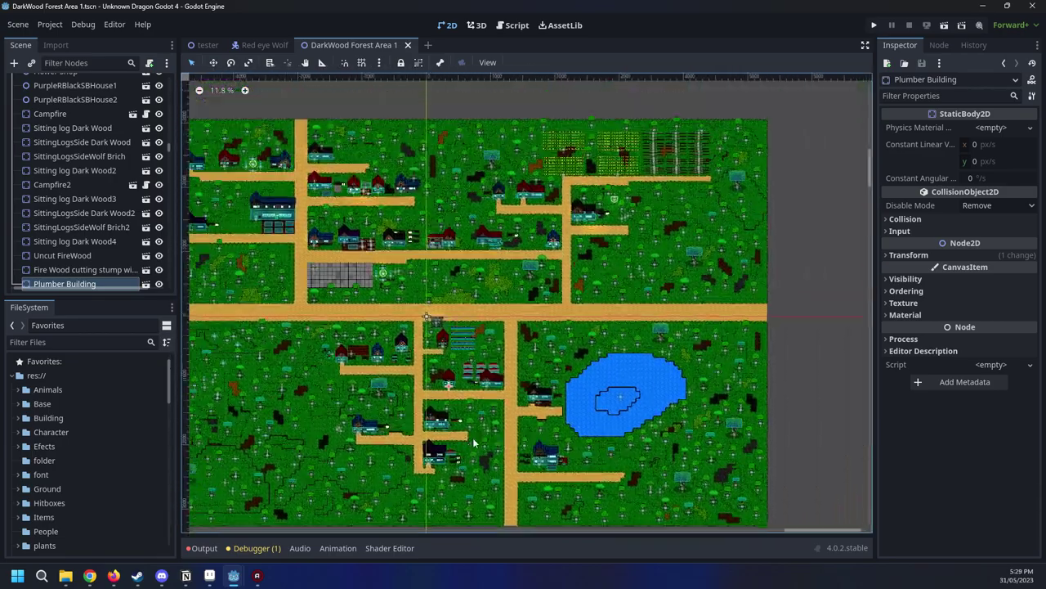
{"action": "scroll", "coordinate": [470, 266], "scroll_direction": "down", "scroll_amount": 2}
{"action": "scroll", "coordinate": [454, 258], "scroll_direction": "up", "scroll_amount": 2}
{"action": "middle_click_drag", "start_coordinate": [441, 274], "coordinate": [506, 300]}
{"action": "scroll", "coordinate": [506, 301], "scroll_direction": "up", "scroll_amount": 7}
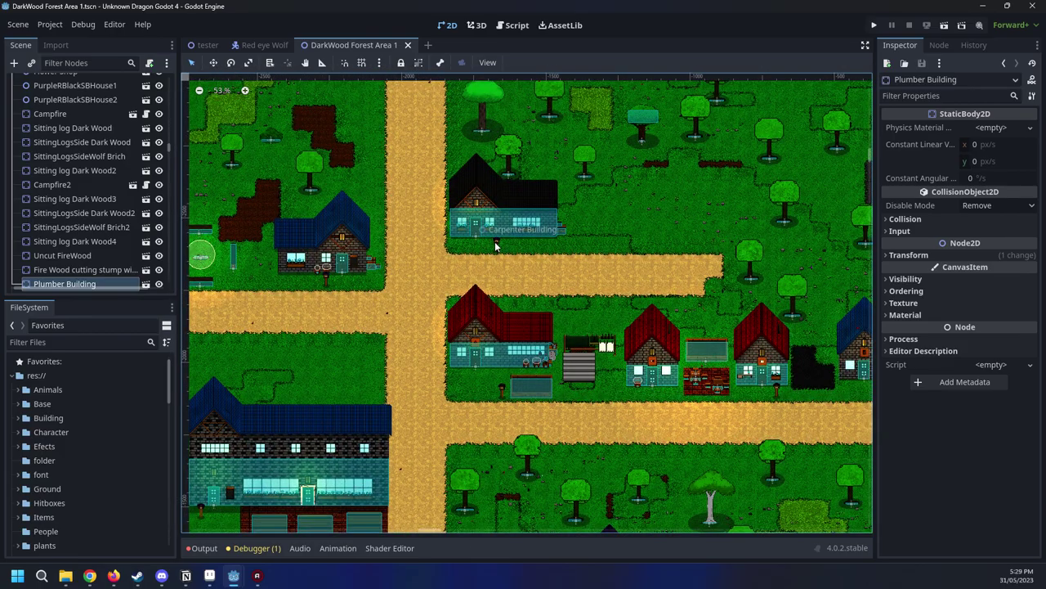
{"action": "scroll", "coordinate": [494, 245], "scroll_direction": "down", "scroll_amount": 6}
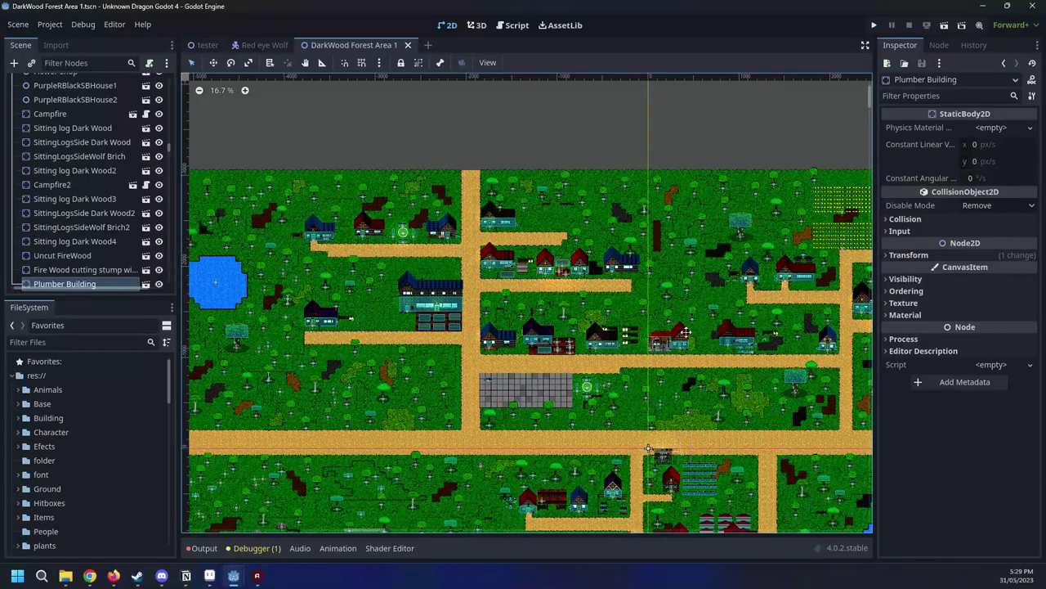
Examine the northeastern crop fields, the black-roofed greymixStonehouse with its clothesline and picnic table, and the woods and roads south of it
{"action": "scroll", "coordinate": [678, 136], "scroll_direction": "up", "scroll_amount": 8}
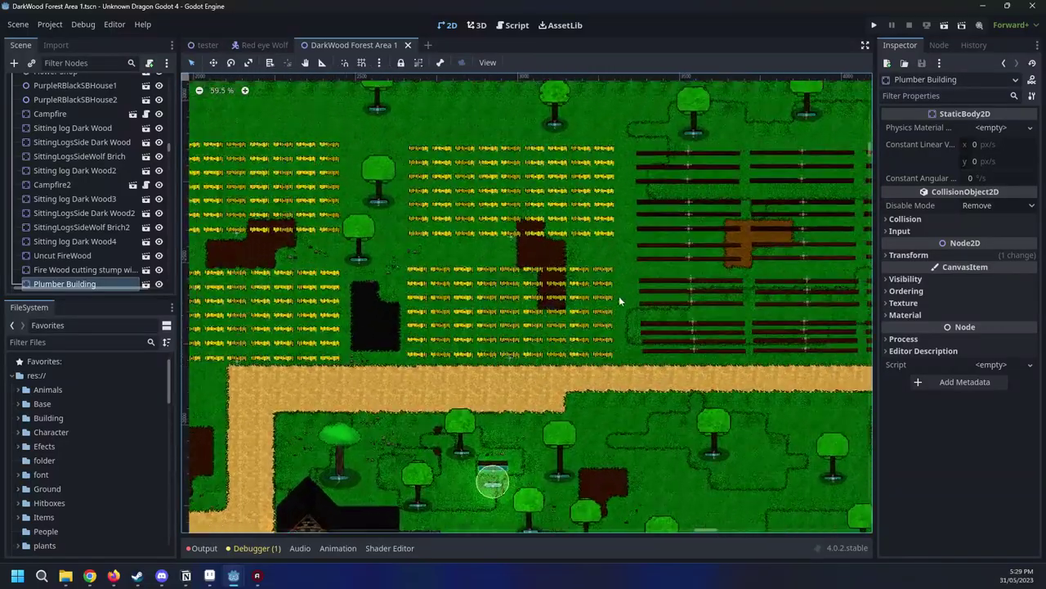
{"action": "middle_click_drag", "start_coordinate": [619, 300], "coordinate": [681, 152]}
{"action": "scroll", "coordinate": [670, 151], "scroll_direction": "down", "scroll_amount": 2}
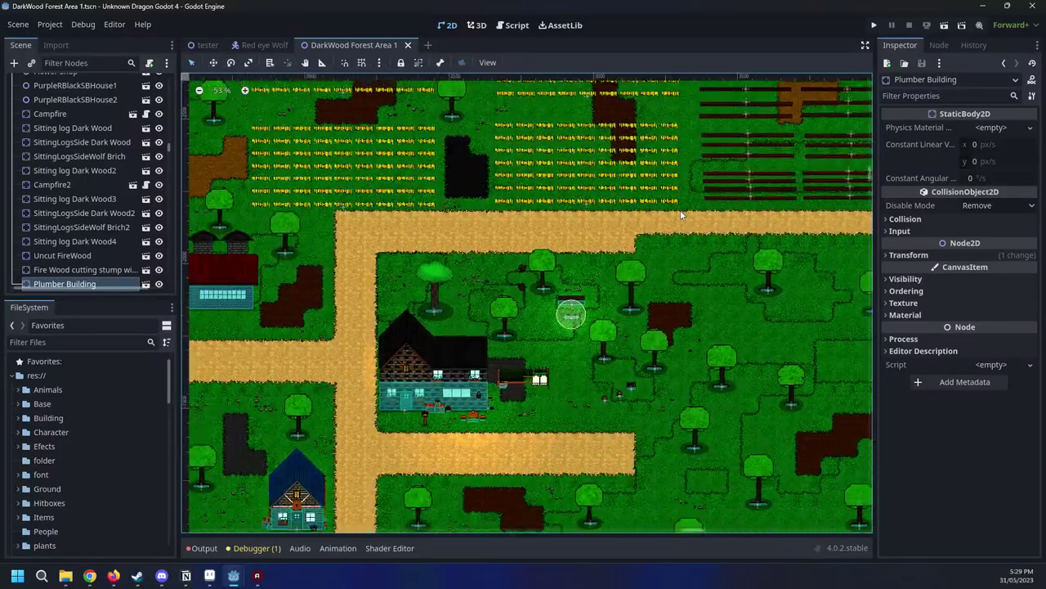
{"action": "scroll", "coordinate": [650, 270], "scroll_direction": "up", "scroll_amount": 7}
{"action": "middle_click_drag", "start_coordinate": [595, 406], "coordinate": [696, 309]}
{"action": "scroll", "coordinate": [573, 387], "scroll_direction": "up", "scroll_amount": 8}
{"action": "scroll", "coordinate": [658, 332], "scroll_direction": "up", "scroll_amount": 1}
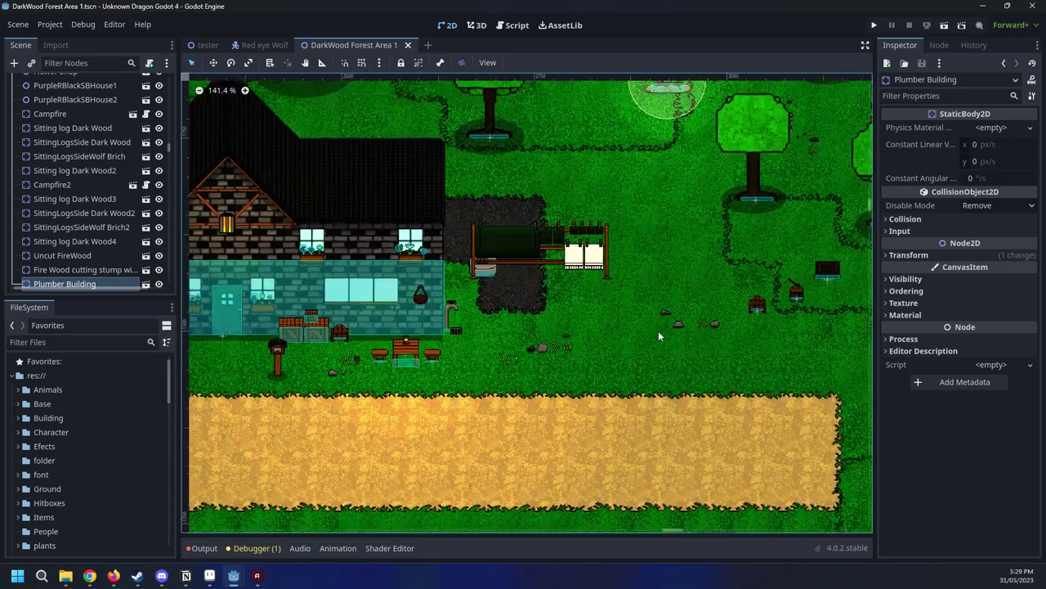
{"action": "middle_click_drag", "start_coordinate": [328, 288], "coordinate": [600, 305]}
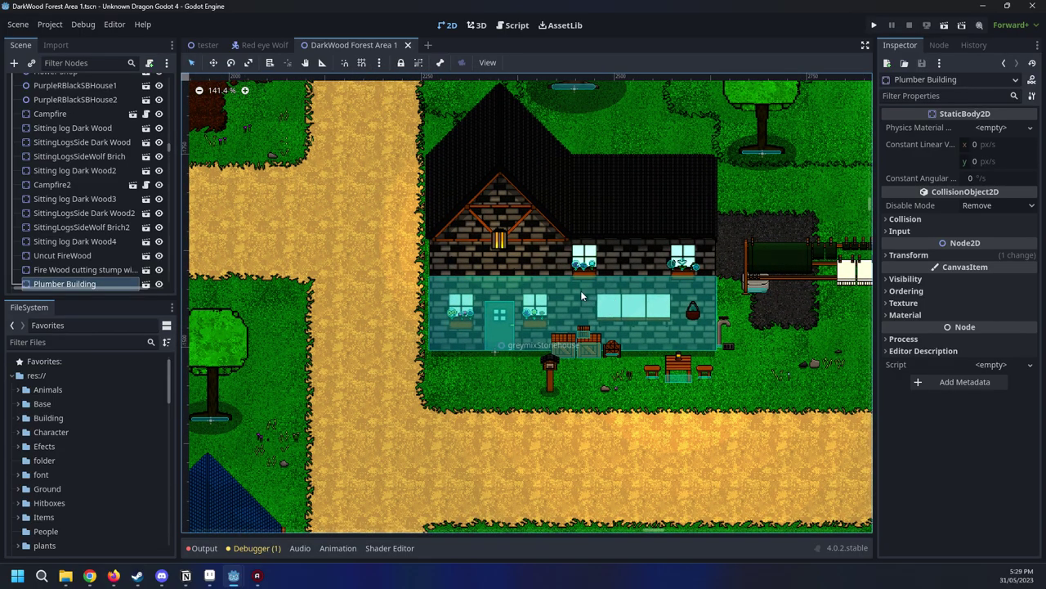
{"action": "scroll", "coordinate": [581, 292], "scroll_direction": "down", "scroll_amount": 7}
{"action": "scroll", "coordinate": [400, 350], "scroll_direction": "down", "scroll_amount": 8}
{"action": "middle_click_drag", "start_coordinate": [243, 469], "coordinate": [329, 293]}
{"action": "scroll", "coordinate": [302, 344], "scroll_direction": "down", "scroll_amount": 3}
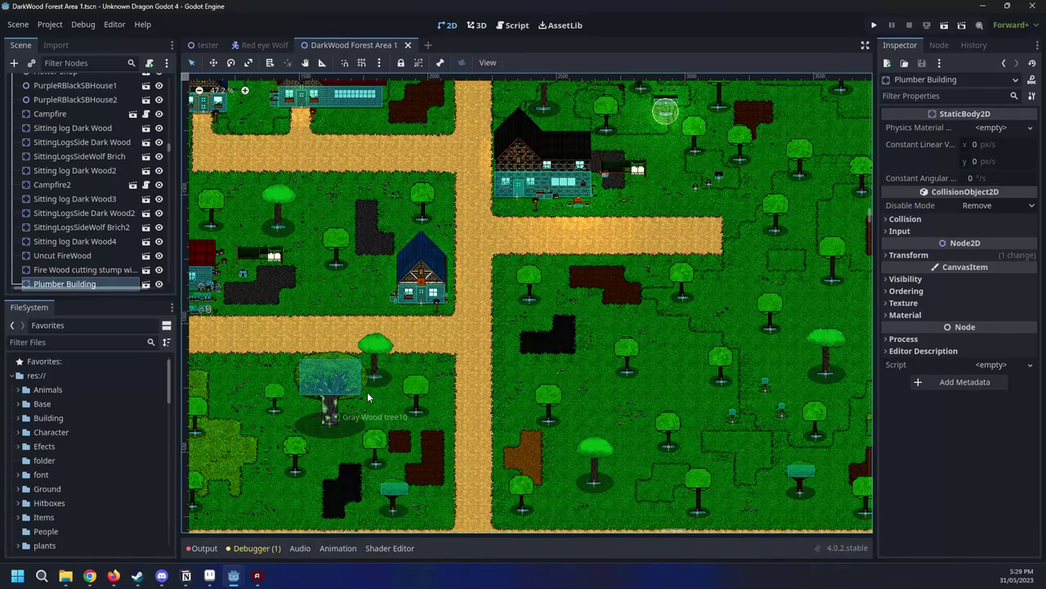
Shift the blue-roofed Gather hut west along its road and move PurpleRBlackSBHouse2 onto the freed plot beside the crossroads
{"action": "scroll", "coordinate": [367, 397], "scroll_direction": "down", "scroll_amount": 9}
{"action": "middle_click_drag", "start_coordinate": [367, 397], "coordinate": [850, 411]}
{"action": "middle_click_drag", "start_coordinate": [293, 523], "coordinate": [597, 232]}
{"action": "scroll", "coordinate": [591, 360], "scroll_direction": "up", "scroll_amount": 4}
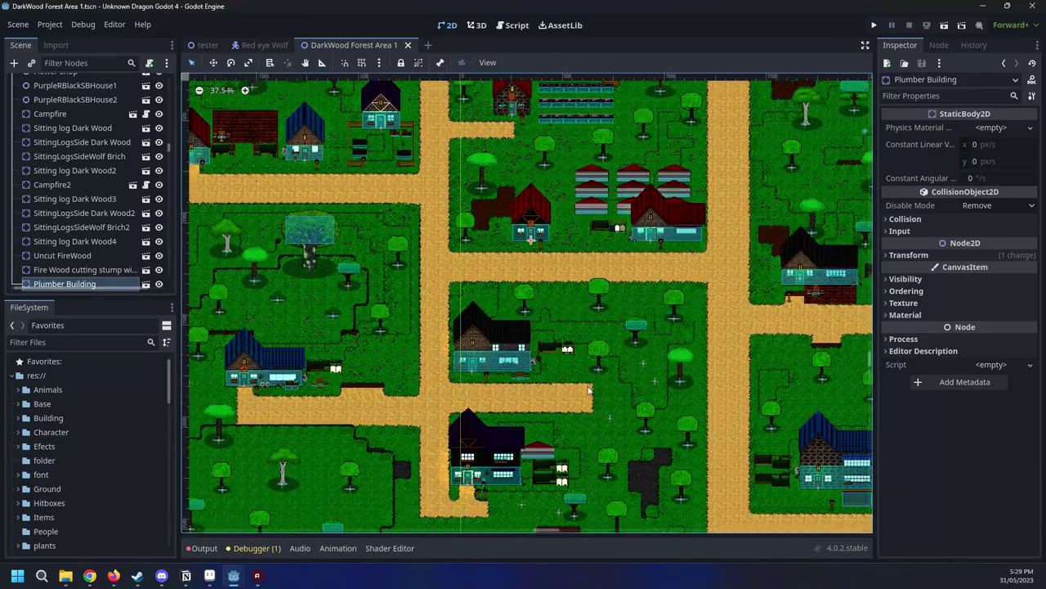
{"action": "middle_click_drag", "start_coordinate": [592, 372], "coordinate": [705, 340]}
{"action": "scroll", "coordinate": [738, 292], "scroll_direction": "up", "scroll_amount": 4}
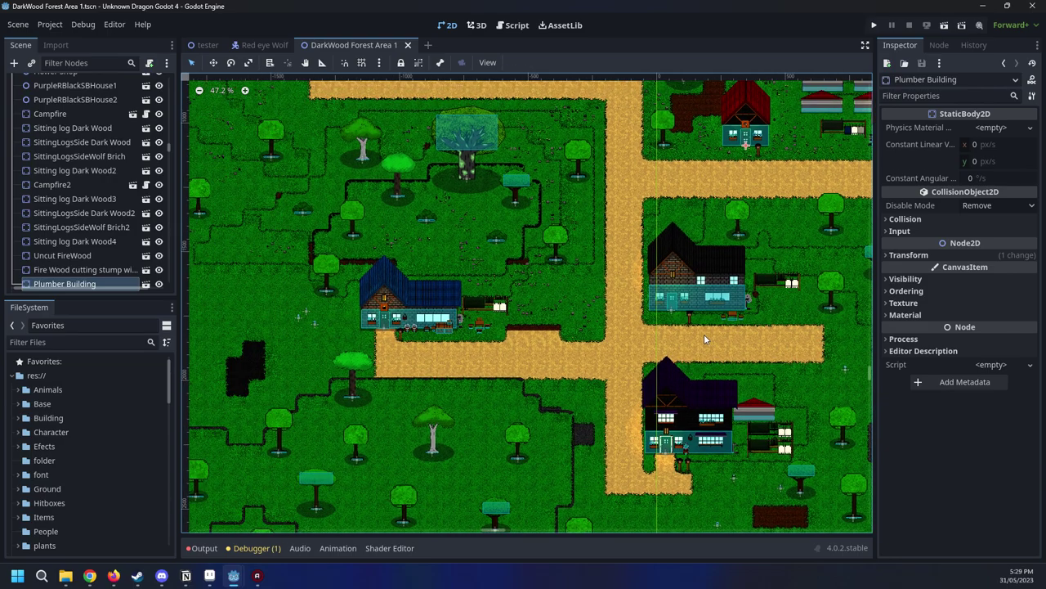
{"action": "middle_click_drag", "start_coordinate": [491, 305], "coordinate": [550, 308]}
{"action": "left_click_drag", "start_coordinate": [486, 308], "coordinate": [428, 304]}
{"action": "left_click_drag", "start_coordinate": [763, 435], "coordinate": [573, 292]}
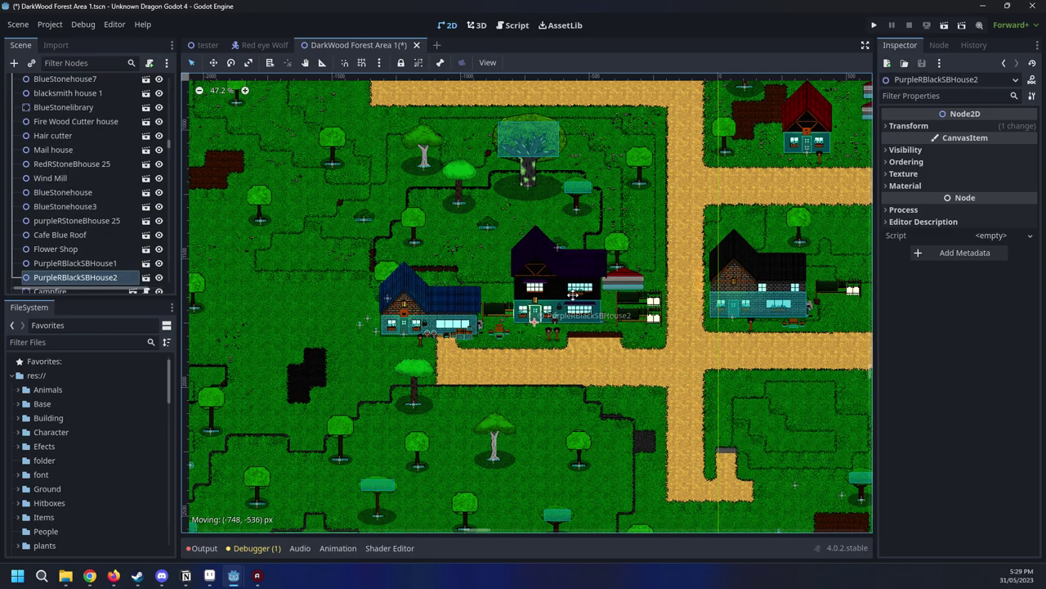
Move Dark Wood tree 26 up clear of the purple-roofed house and reposition the Gather hut just beyond the road's west end
{"action": "left_click_drag", "start_coordinate": [621, 257], "coordinate": [617, 230]}
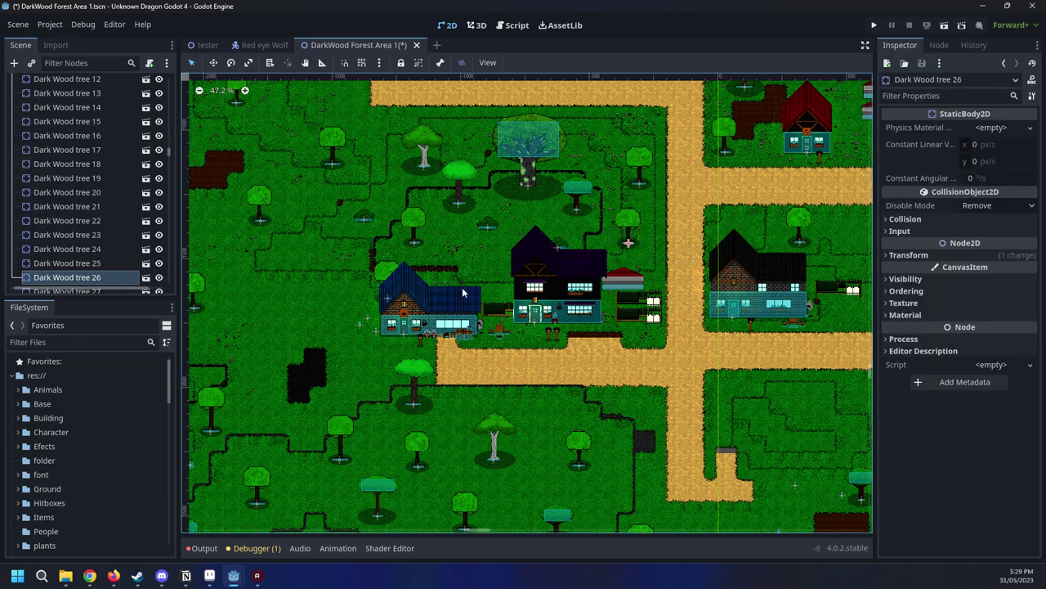
{"action": "middle_click_drag", "start_coordinate": [463, 292], "coordinate": [589, 291]}
{"action": "left_click_drag", "start_coordinate": [562, 303], "coordinate": [526, 303]}
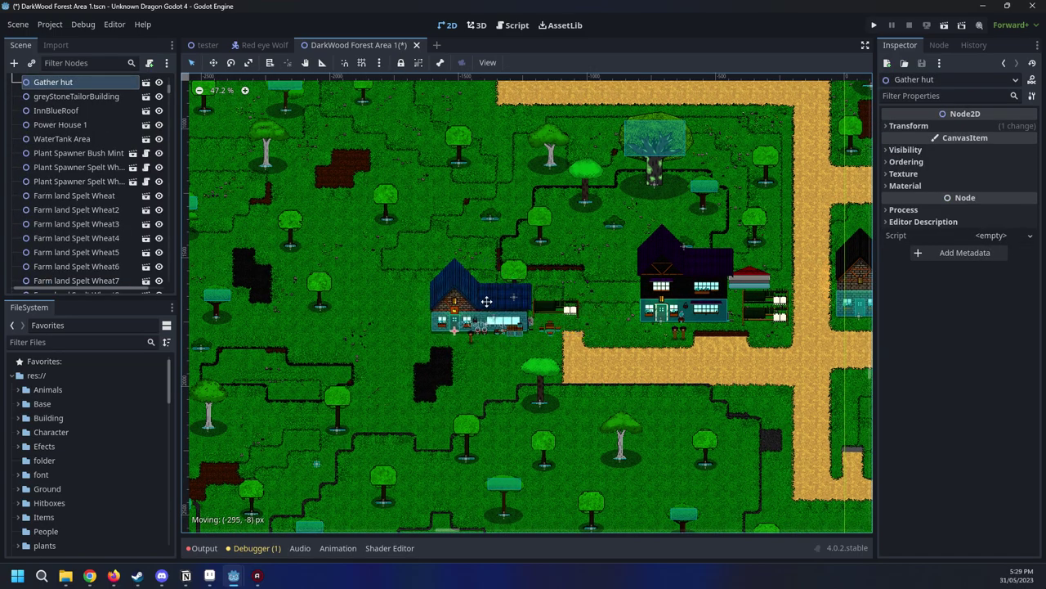
{"action": "left_click_drag", "start_coordinate": [492, 307], "coordinate": [522, 306]}
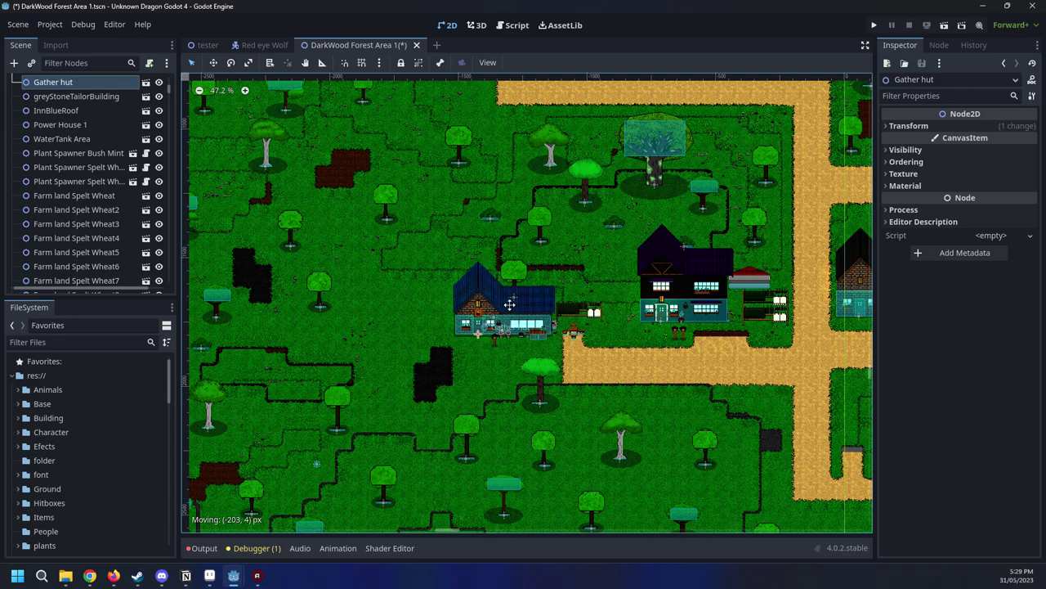
Nudge PurpleRBlackSBHouse2 slightly to fine-tune its place on the plot west of the crossroads
{"action": "scroll", "coordinate": [512, 310], "scroll_direction": "up", "scroll_amount": 4}
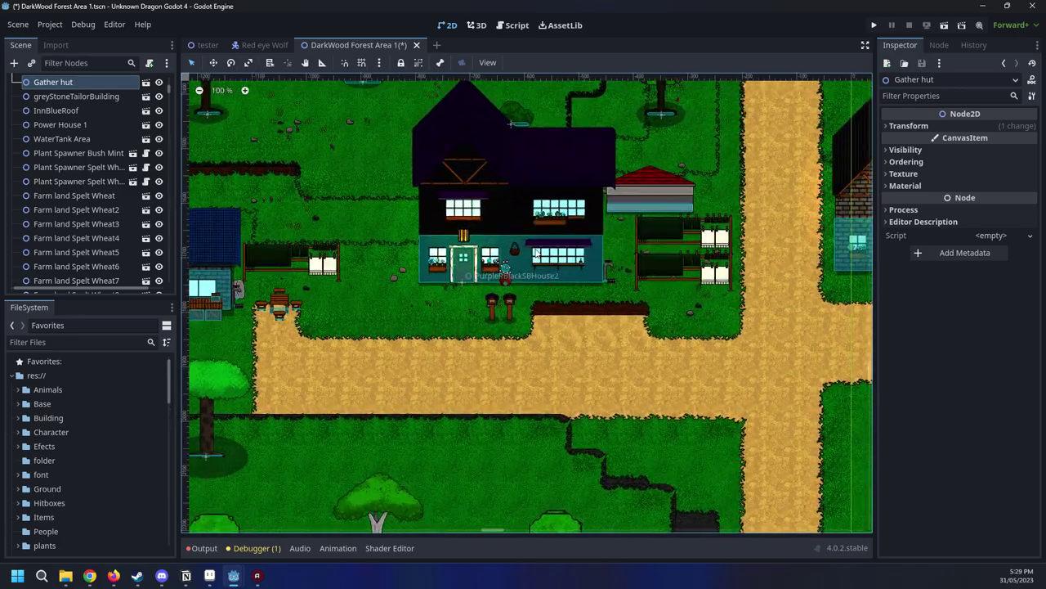
{"action": "left_click", "coordinate": [541, 253]}
{"action": "left_click_drag", "start_coordinate": [541, 253], "coordinate": [537, 246]}
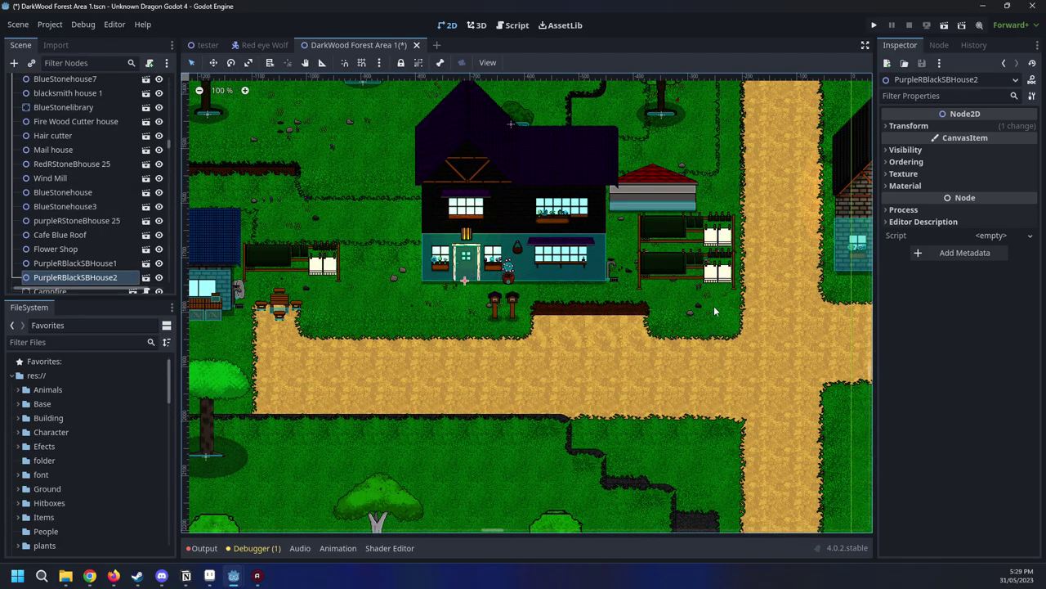
Swap greyStonehouse2 and PurpleRBlackSBHouse2, putting the grey house west of the crossroads and the purple-roofed house east of it
{"action": "scroll", "coordinate": [746, 305], "scroll_direction": "down", "scroll_amount": 6}
{"action": "middle_click_drag", "start_coordinate": [745, 305], "coordinate": [485, 316]}
{"action": "scroll", "coordinate": [577, 313], "scroll_direction": "up", "scroll_amount": 3}
{"action": "middle_click_drag", "start_coordinate": [576, 312], "coordinate": [607, 334]}
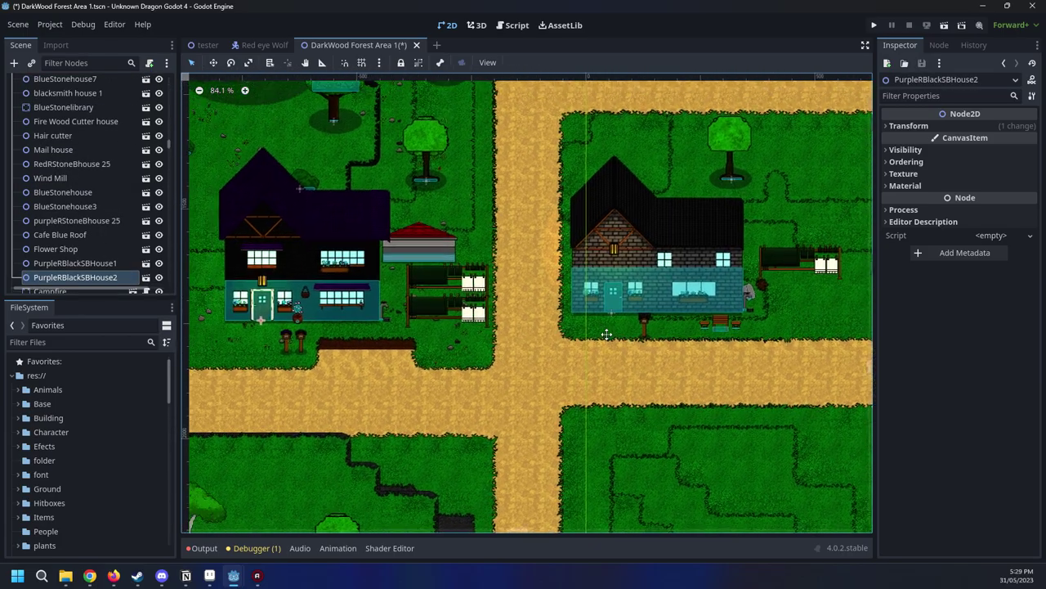
{"action": "scroll", "coordinate": [587, 332], "scroll_direction": "down", "scroll_amount": 10}
{"action": "left_click_drag", "start_coordinate": [635, 282], "coordinate": [467, 356]}
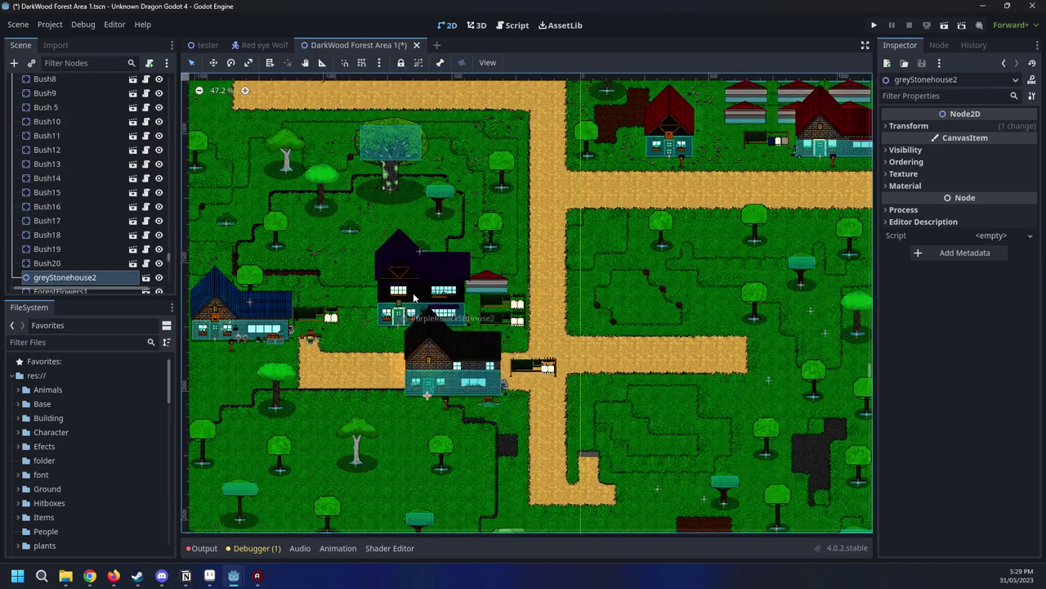
{"action": "left_click_drag", "start_coordinate": [413, 291], "coordinate": [612, 283]}
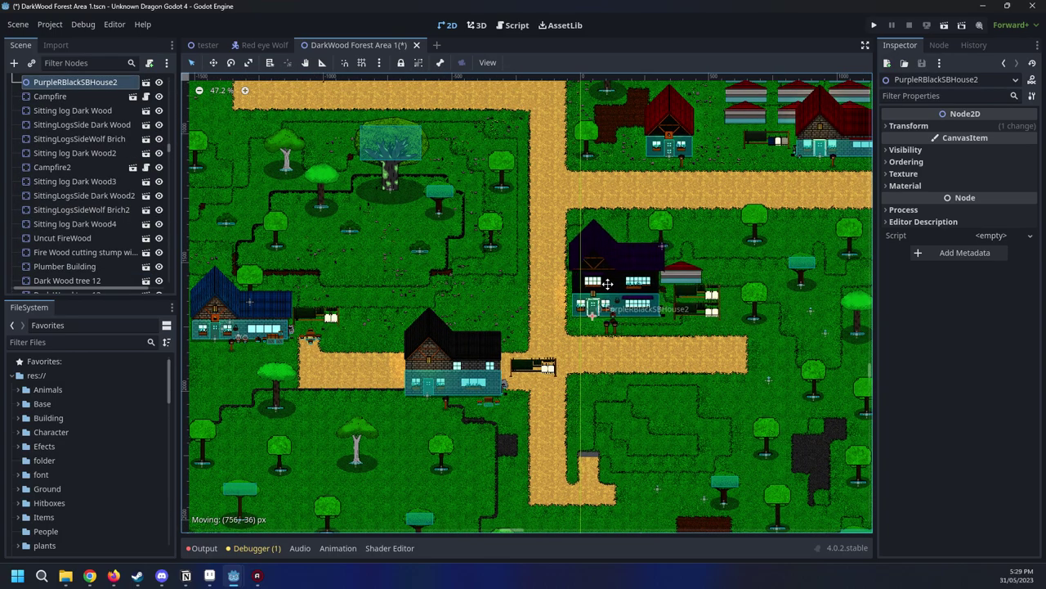
{"action": "middle_click_drag", "start_coordinate": [496, 361], "coordinate": [595, 395]}
{"action": "left_click_drag", "start_coordinate": [554, 408], "coordinate": [519, 344]}
Fine-tune the Gather hut's position beside the west end of the road
{"action": "middle_click_drag", "start_coordinate": [409, 342], "coordinate": [595, 324]}
{"action": "scroll", "coordinate": [576, 325], "scroll_direction": "up", "scroll_amount": 8}
{"action": "mouse_move", "coordinate": [525, 351]}
{"action": "left_mouse_down"}
{"action": "mouse_move", "coordinate": [540, 341]}
{"action": "mouse_move", "coordinate": [520, 349]}
{"action": "mouse_move", "coordinate": [530, 348]}
{"action": "left_mouse_up"}
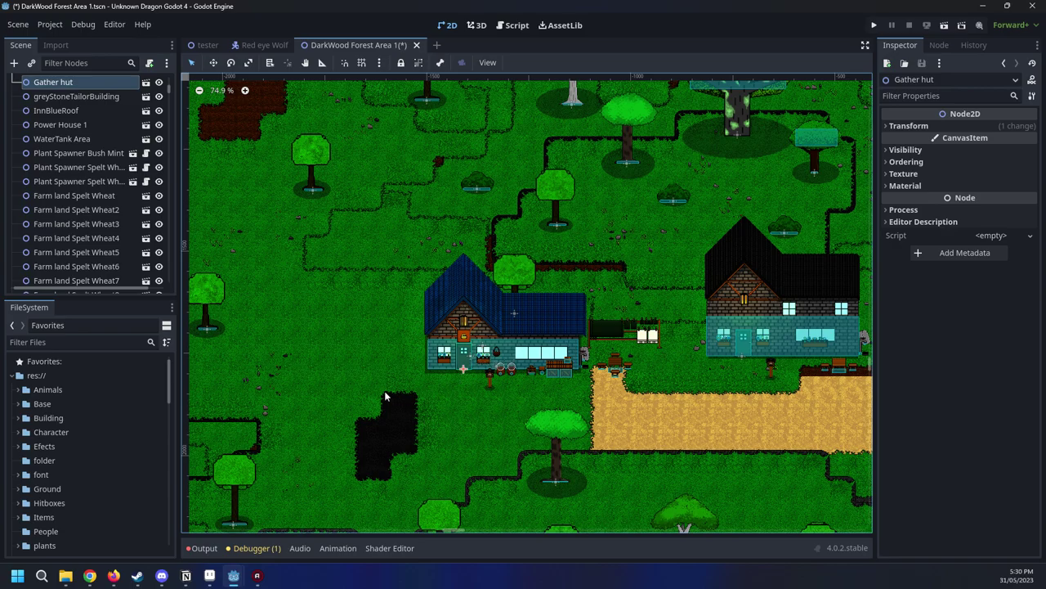
Nudge greyStonehouse2 slightly west on its plot above the road
{"action": "middle_click_drag", "start_coordinate": [602, 370], "coordinate": [419, 370]}
{"action": "scroll", "coordinate": [474, 371], "scroll_direction": "down", "scroll_amount": 2}
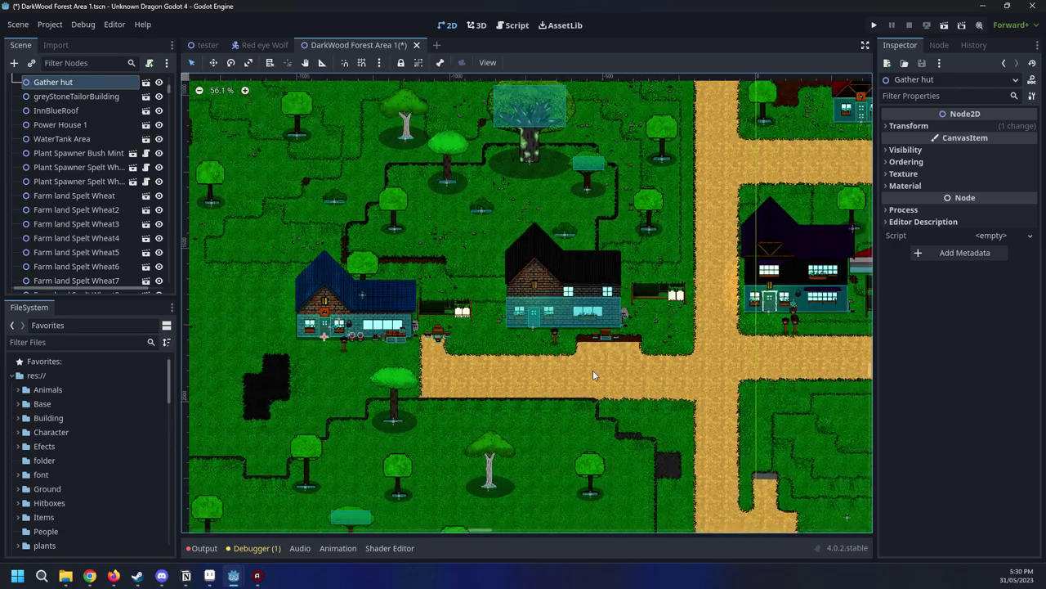
{"action": "scroll", "coordinate": [521, 432], "scroll_direction": "up", "scroll_amount": 1}
{"action": "middle_click_drag", "start_coordinate": [571, 420], "coordinate": [599, 406]}
{"action": "scroll", "coordinate": [593, 356], "scroll_direction": "down", "scroll_amount": 1}
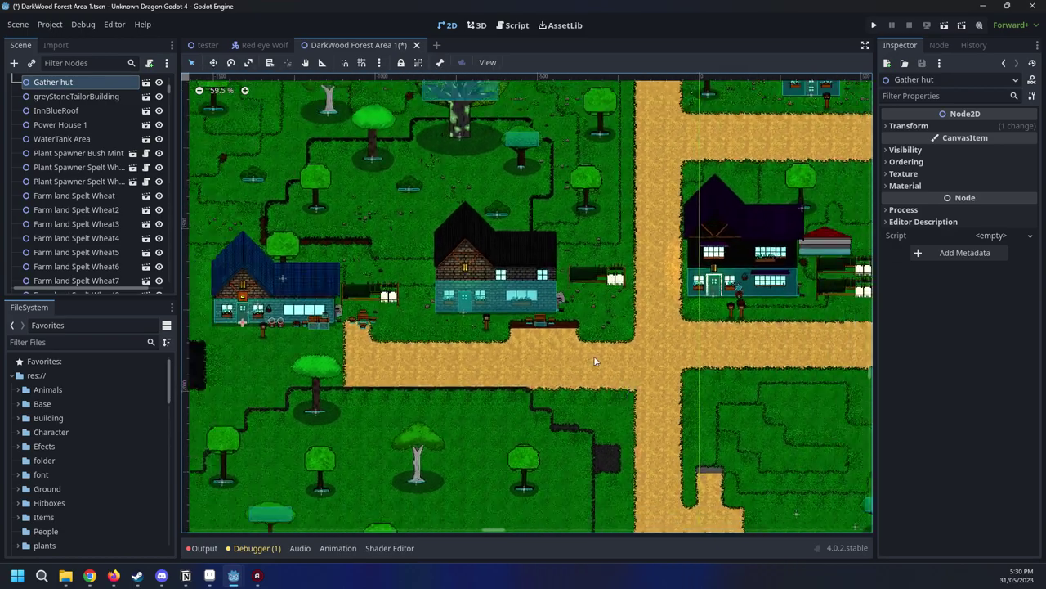
{"action": "scroll", "coordinate": [459, 259], "scroll_direction": "up", "scroll_amount": 3}
{"action": "left_click", "coordinate": [464, 262]}
{"action": "left_click_drag", "start_coordinate": [467, 263], "coordinate": [452, 259]}
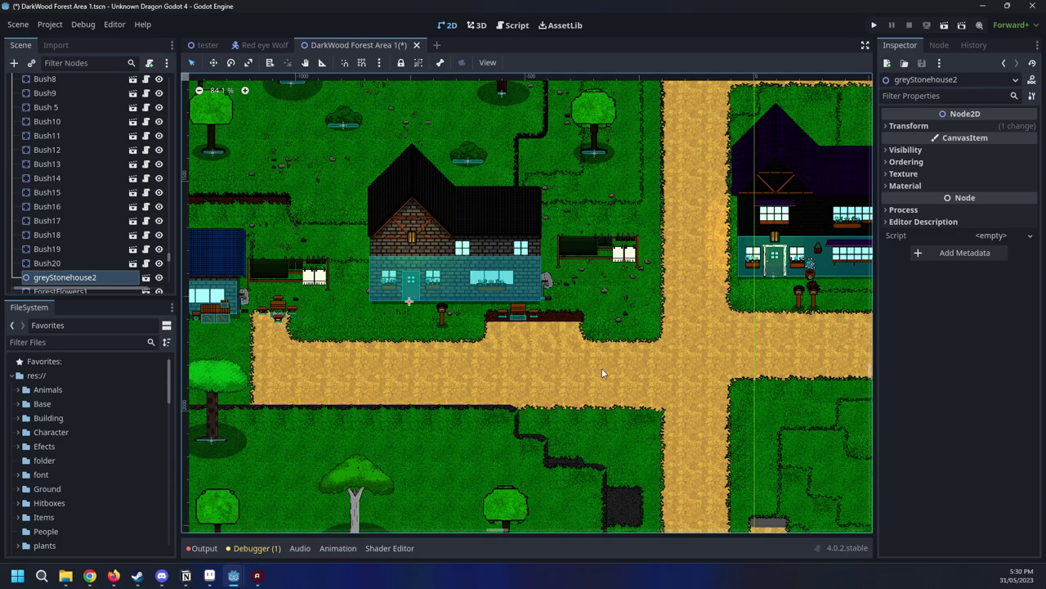
Examine the road layout around the moved houses and the vacated plot south of the crossroads
{"action": "middle_click_drag", "start_coordinate": [612, 300], "coordinate": [441, 270]}
{"action": "scroll", "coordinate": [483, 278], "scroll_direction": "down", "scroll_amount": 3}
{"action": "middle_click_drag", "start_coordinate": [535, 323], "coordinate": [467, 233]}
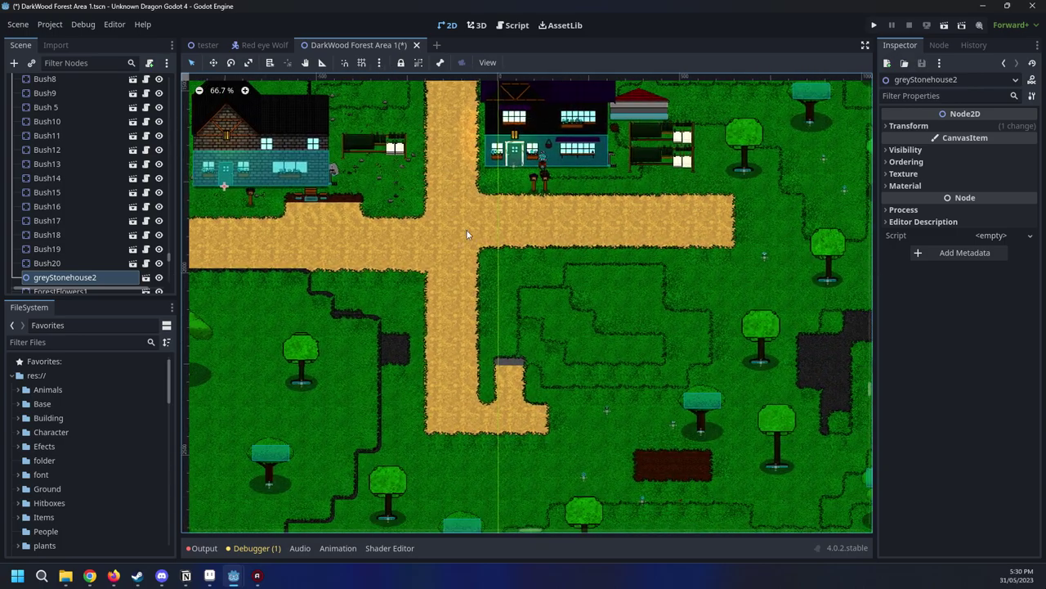
{"action": "scroll", "coordinate": [481, 284], "scroll_direction": "up", "scroll_amount": 3}
{"action": "scroll", "coordinate": [504, 321], "scroll_direction": "down", "scroll_amount": 3}
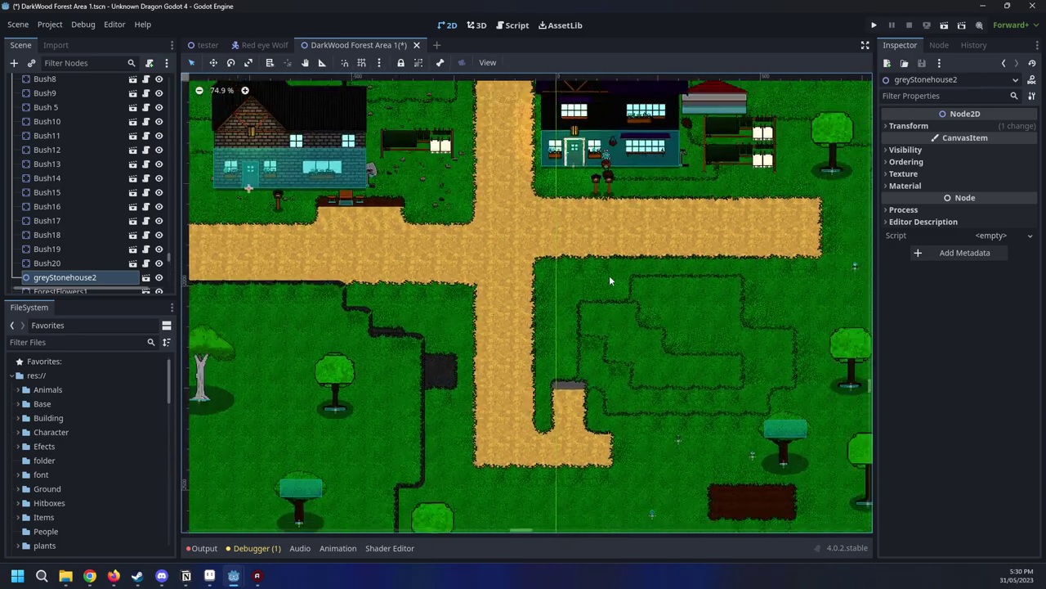
{"action": "scroll", "coordinate": [567, 314], "scroll_direction": "down", "scroll_amount": 4}
{"action": "middle_click_drag", "start_coordinate": [580, 286], "coordinate": [470, 372]}
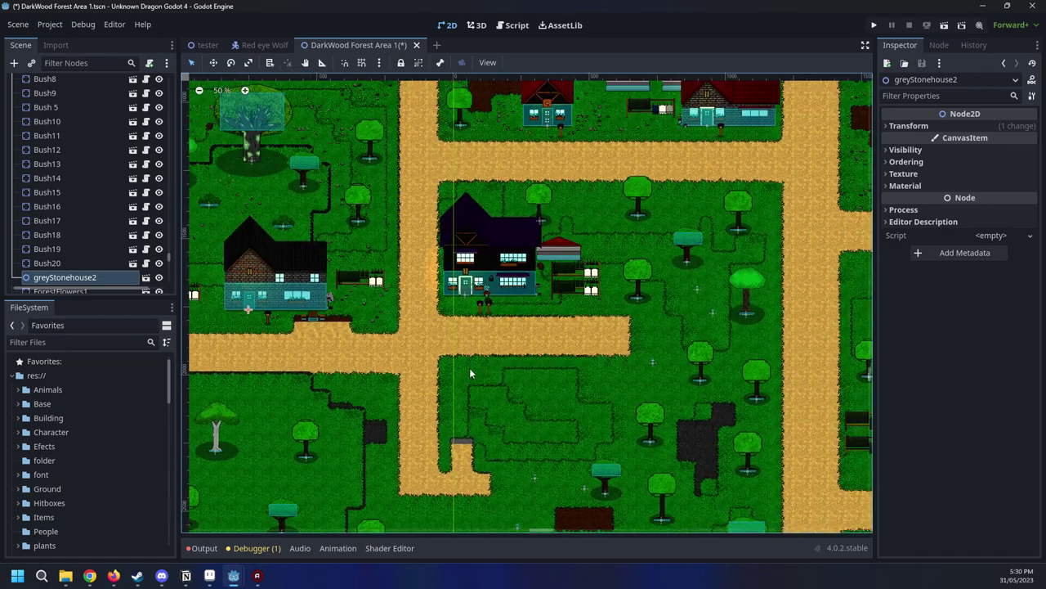
{"action": "scroll", "coordinate": [483, 375], "scroll_direction": "up", "scroll_amount": 5}
Open the Ground tilemap for tile painting and make Middle the active layer
{"action": "scroll", "coordinate": [136, 174], "scroll_direction": "up", "scroll_amount": 5}
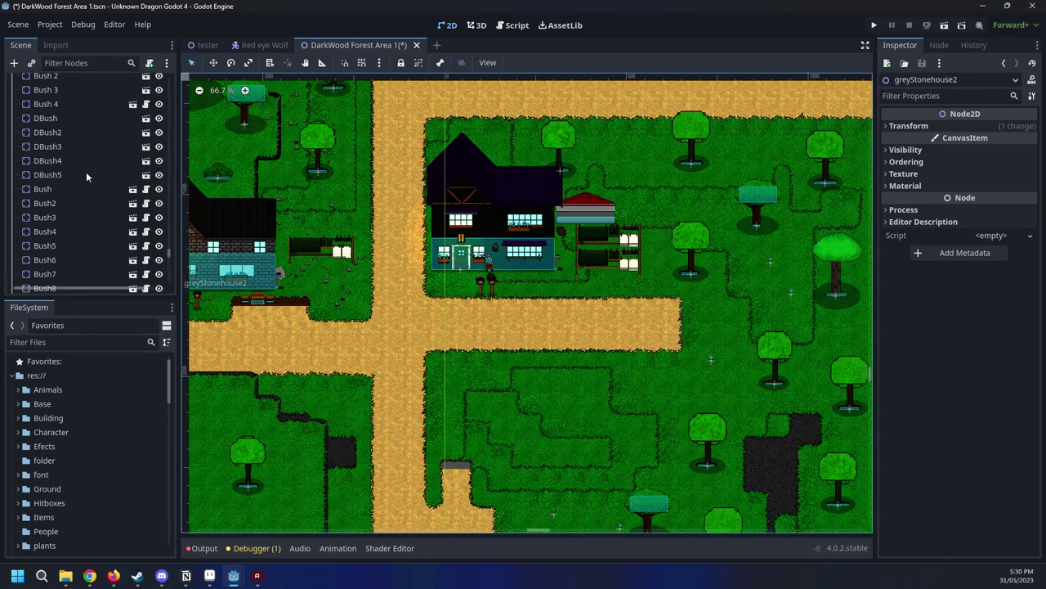
{"action": "scroll", "coordinate": [172, 256], "scroll_direction": "up", "scroll_amount": 10}
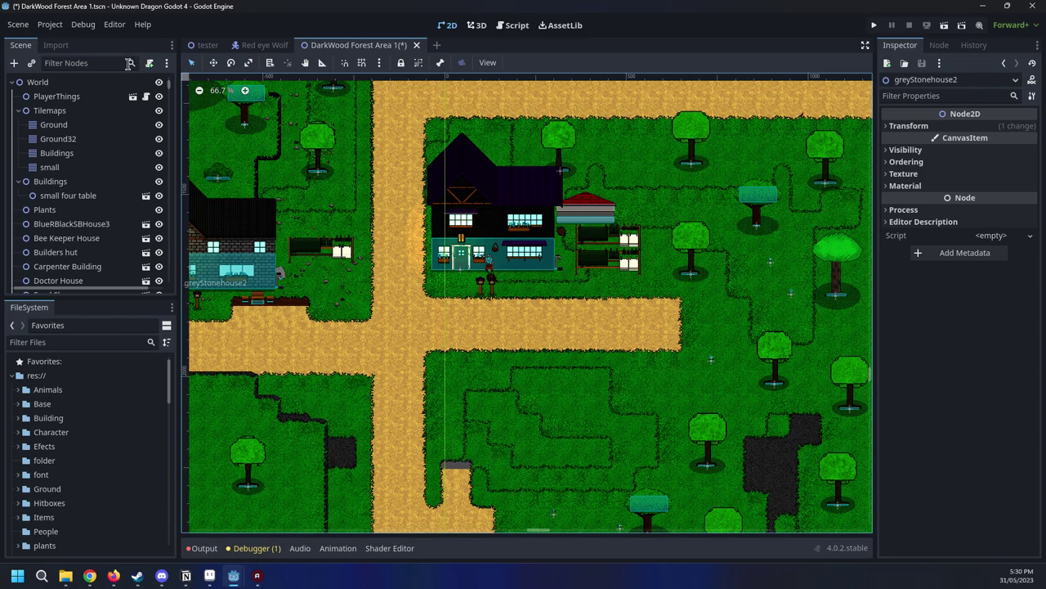
{"action": "left_click", "coordinate": [70, 125]}
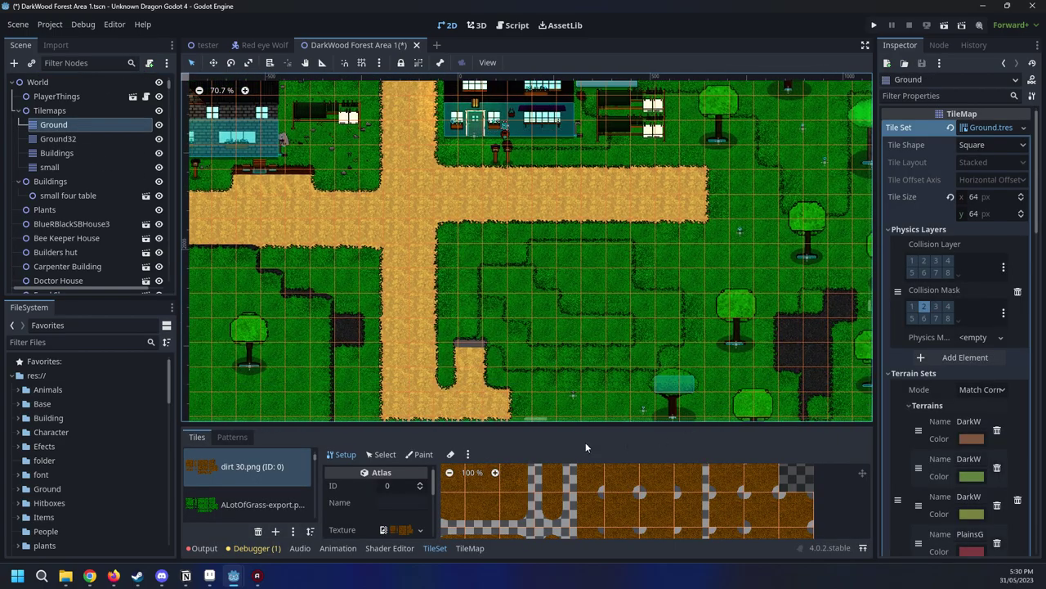
{"action": "scroll", "coordinate": [413, 337], "scroll_direction": "down", "scroll_amount": 5}
{"action": "left_click", "coordinate": [472, 547]}
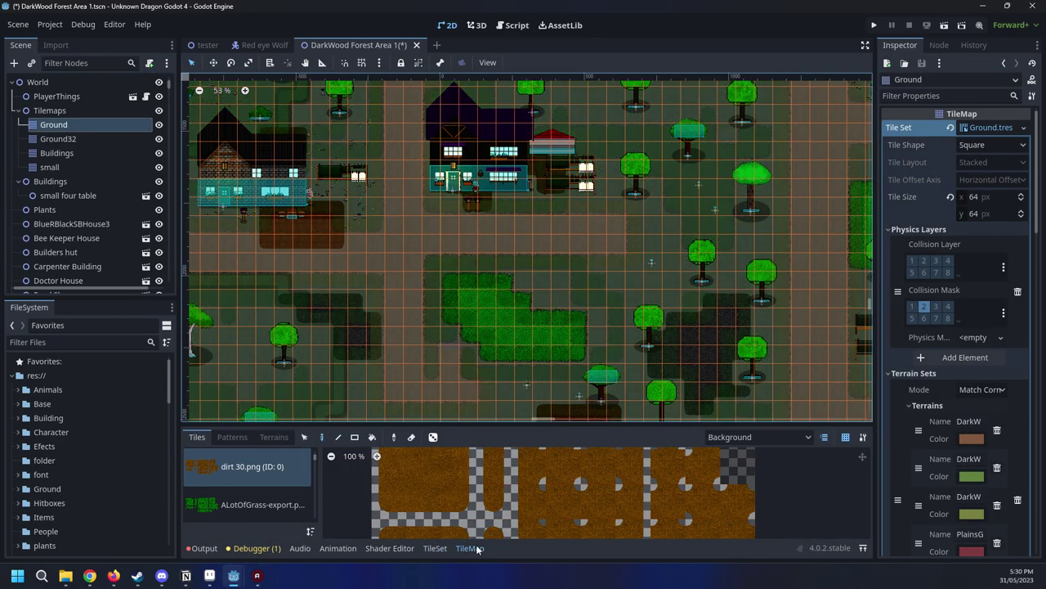
{"action": "middle_click_drag", "start_coordinate": [649, 313], "coordinate": [714, 234]}
{"action": "left_click", "coordinate": [807, 438]}
{"action": "left_click", "coordinate": [772, 463]}
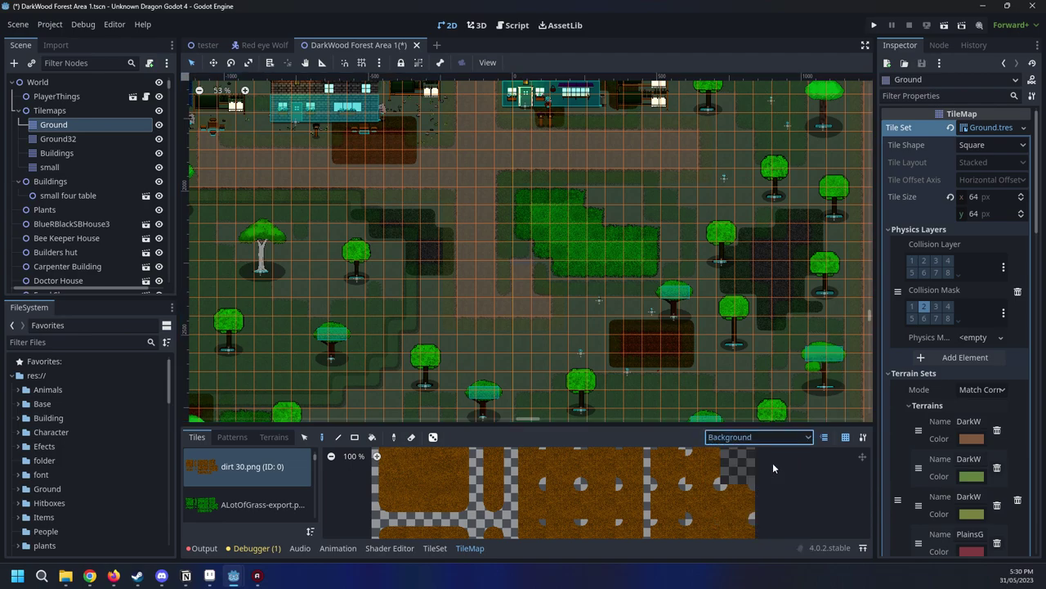
Choose the DarkWoodRoad terrain and erase the dead-end road running south from the crossroads
{"action": "scroll", "coordinate": [432, 228], "scroll_direction": "up", "scroll_amount": 2}
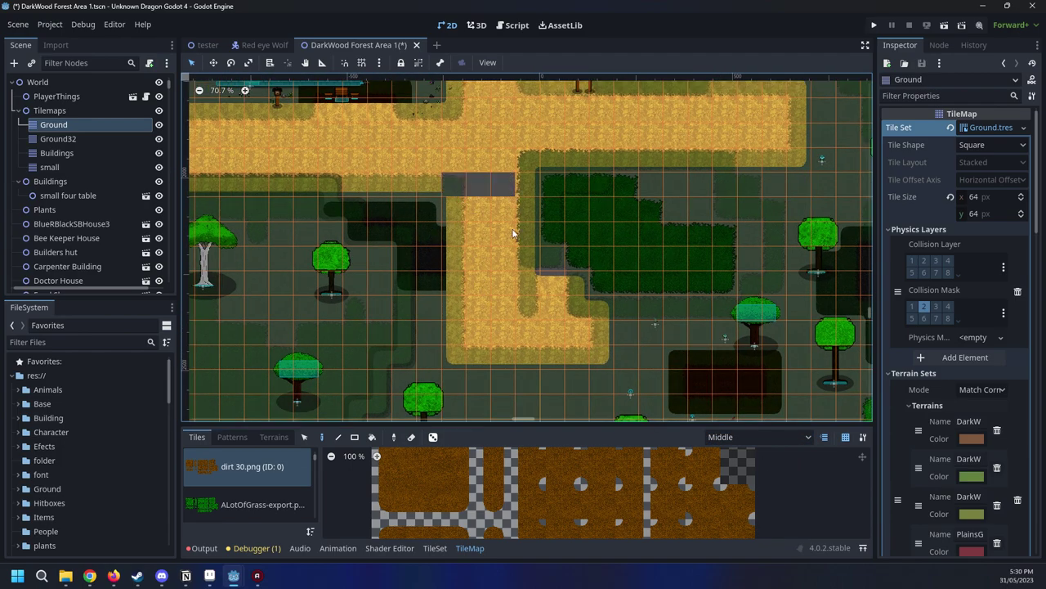
{"action": "left_click", "coordinate": [274, 438]}
{"action": "left_click", "coordinate": [238, 526]}
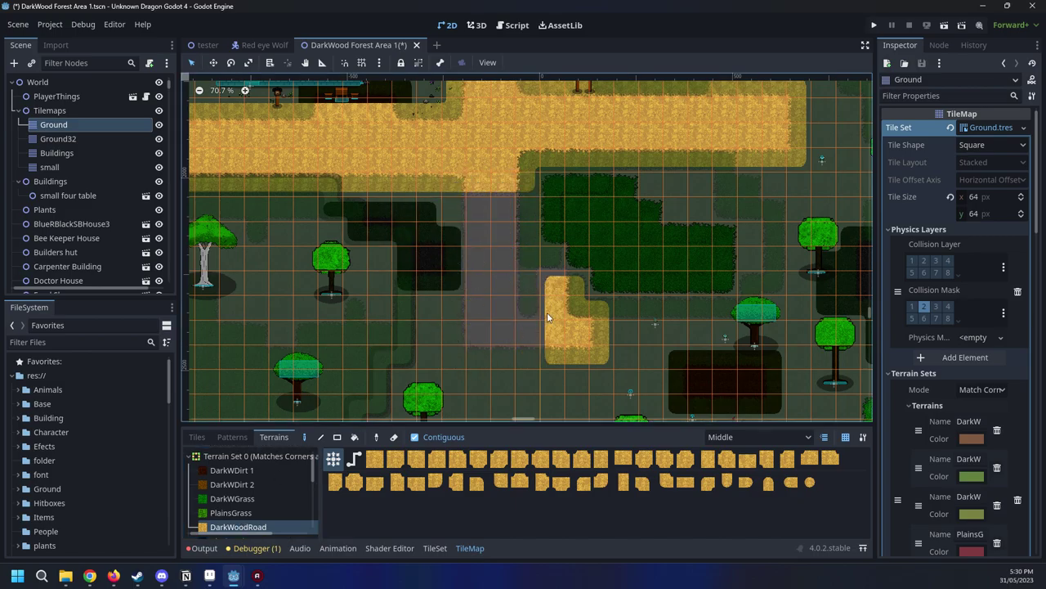
Extend the eastern dead-end road southward with a row of DarkWoodRoad and erase its row along the purple-roofed house
{"action": "middle_click_drag", "start_coordinate": [551, 220], "coordinate": [475, 345]}
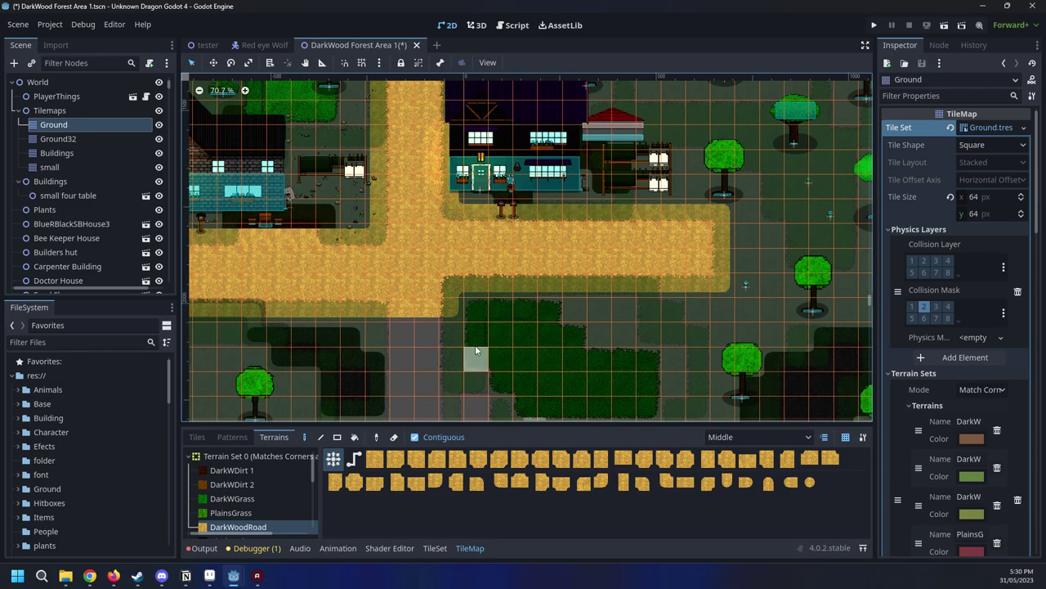
{"action": "left_click_drag", "start_coordinate": [479, 310], "coordinate": [657, 303]}
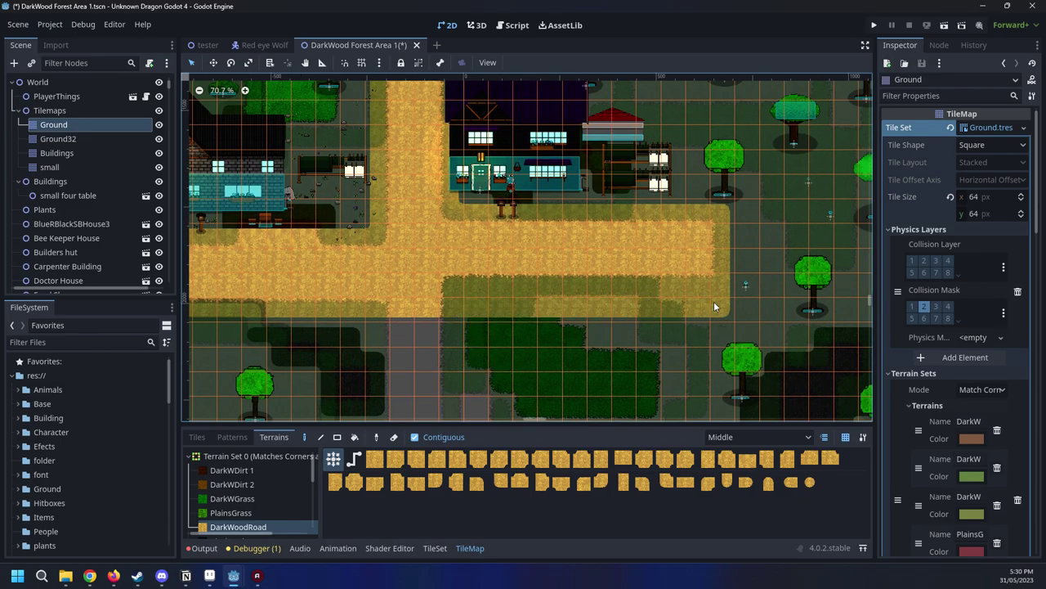
{"action": "right_click_drag", "start_coordinate": [720, 207], "coordinate": [467, 209]}
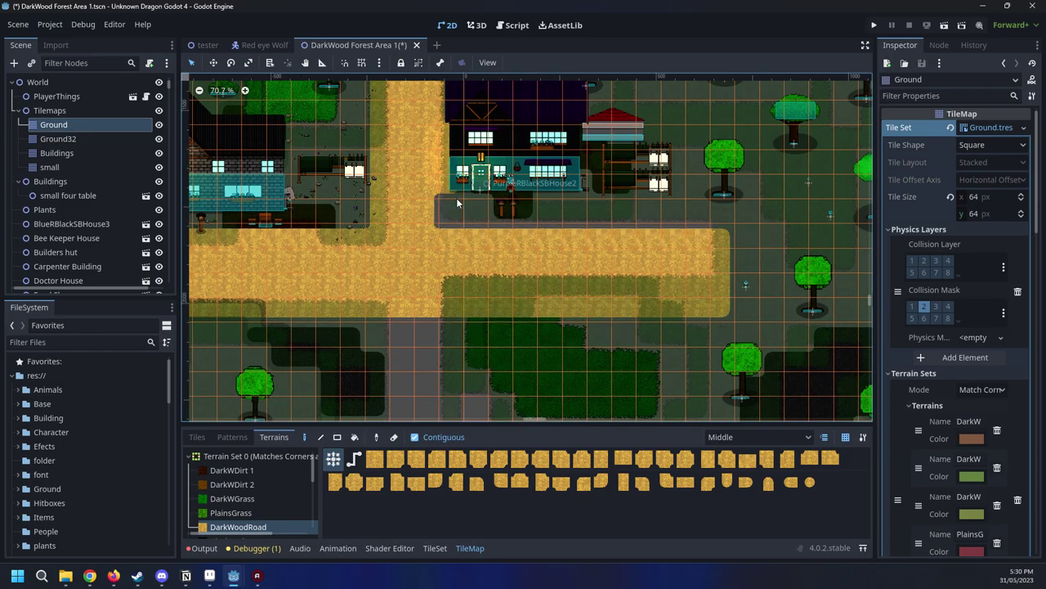
Paint DarkWGrass on the Forground layer along the north edge of the road in front of the purple-roofed house
{"action": "middle_click_drag", "start_coordinate": [519, 257], "coordinate": [569, 299]}
{"action": "scroll", "coordinate": [500, 353], "scroll_direction": "down", "scroll_amount": 1}
{"action": "scroll", "coordinate": [499, 354], "scroll_direction": "up", "scroll_amount": 2}
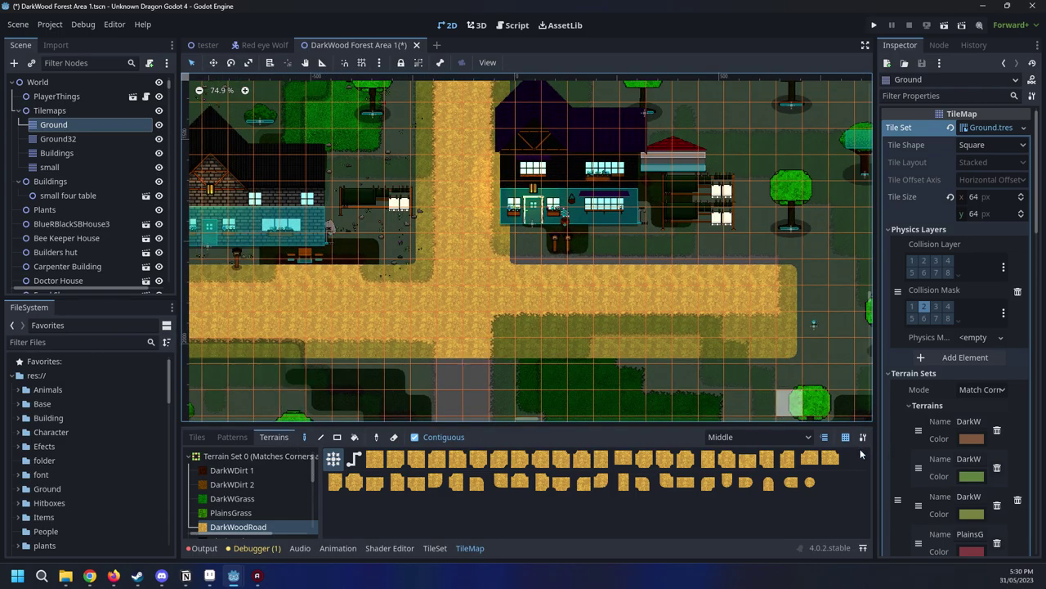
{"action": "left_click", "coordinate": [771, 438]}
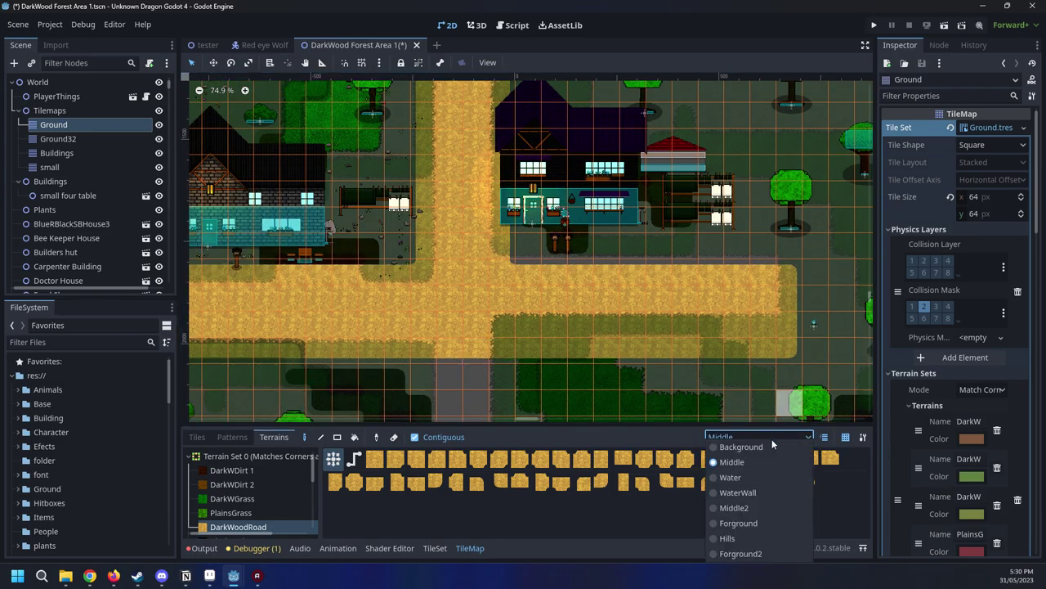
{"action": "left_click", "coordinate": [768, 522]}
{"action": "scroll", "coordinate": [527, 270], "scroll_direction": "up", "scroll_amount": 3}
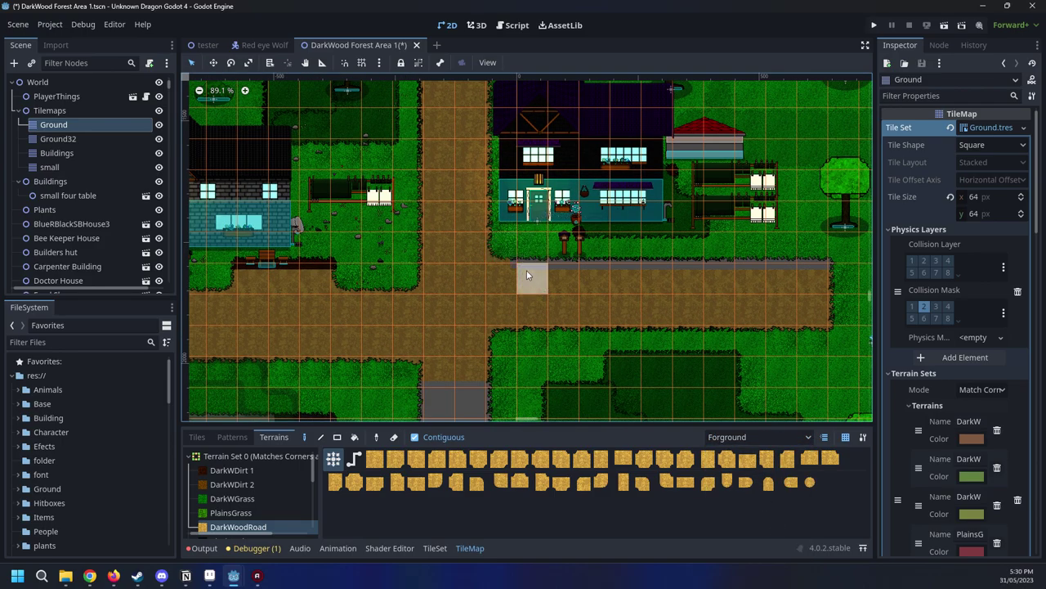
{"action": "left_click", "coordinate": [234, 498]}
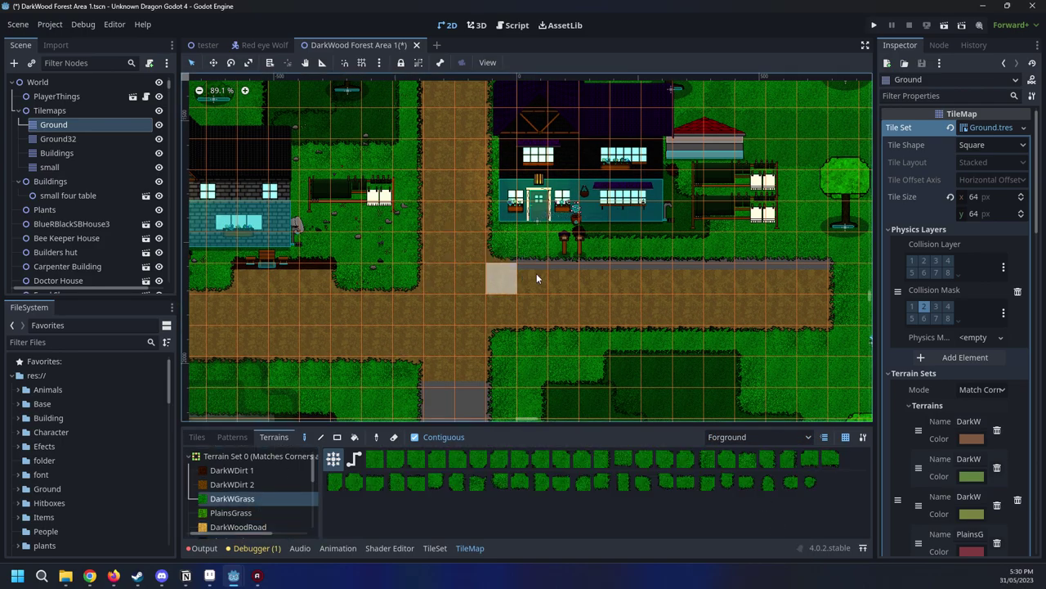
{"action": "left_click_drag", "start_coordinate": [554, 276], "coordinate": [802, 276]}
Examine the new grass edge by the purple-roofed house and the erased road strip south of the crossroads
{"action": "middle_click_drag", "start_coordinate": [607, 291], "coordinate": [654, 259]}
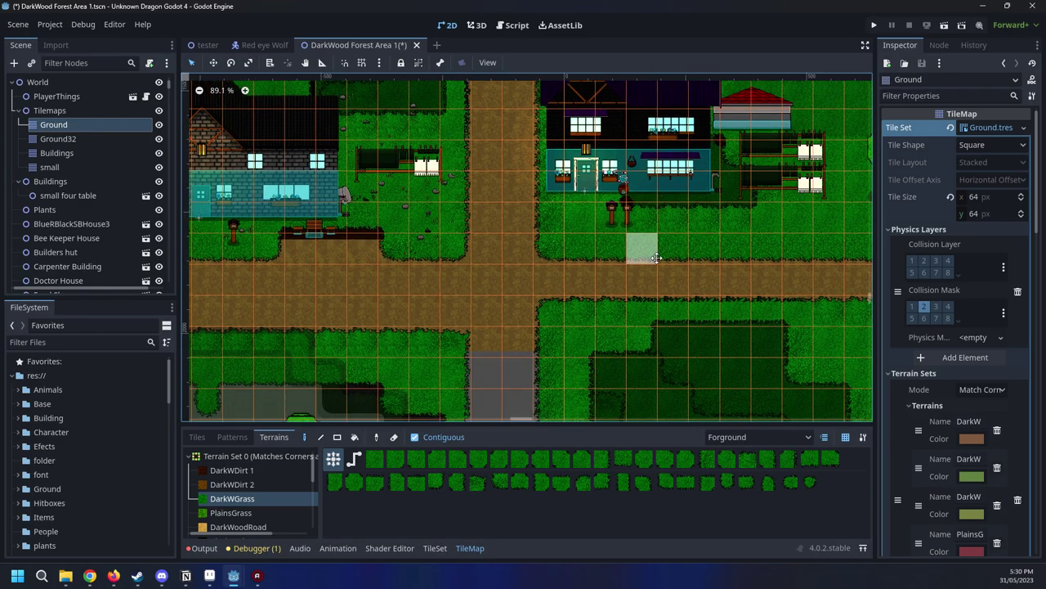
{"action": "scroll", "coordinate": [761, 255], "scroll_direction": "down", "scroll_amount": 5}
{"action": "middle_click_drag", "start_coordinate": [760, 255], "coordinate": [718, 388]}
{"action": "scroll", "coordinate": [568, 322], "scroll_direction": "up", "scroll_amount": 9}
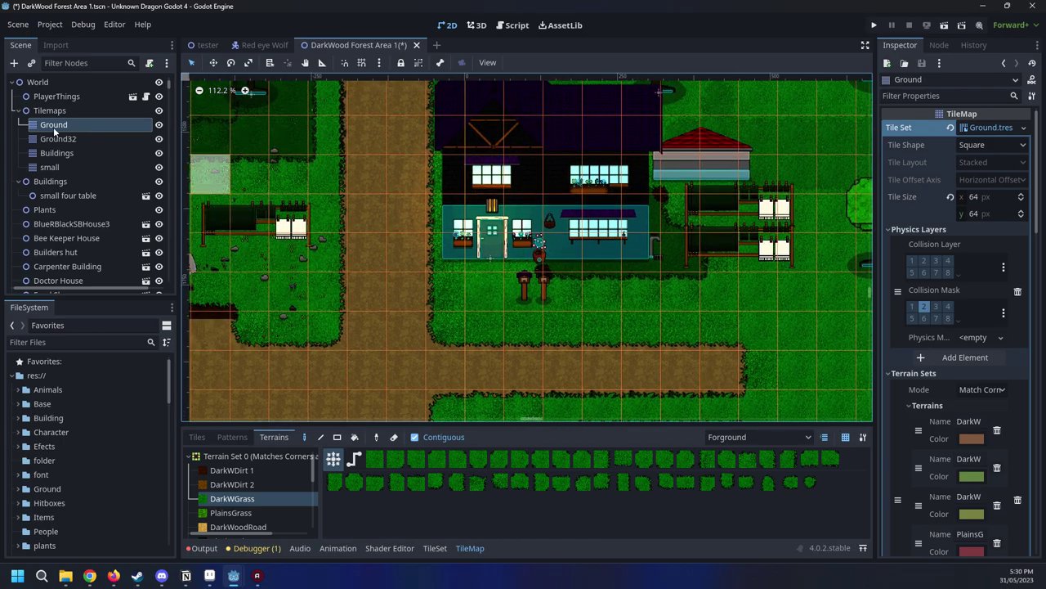
{"action": "middle_click_drag", "start_coordinate": [401, 248], "coordinate": [549, 122]}
{"action": "scroll", "coordinate": [541, 159], "scroll_direction": "down", "scroll_amount": 2}
{"action": "scroll", "coordinate": [564, 331], "scroll_direction": "down", "scroll_amount": 5}
{"action": "middle_click_drag", "start_coordinate": [557, 337], "coordinate": [646, 223]}
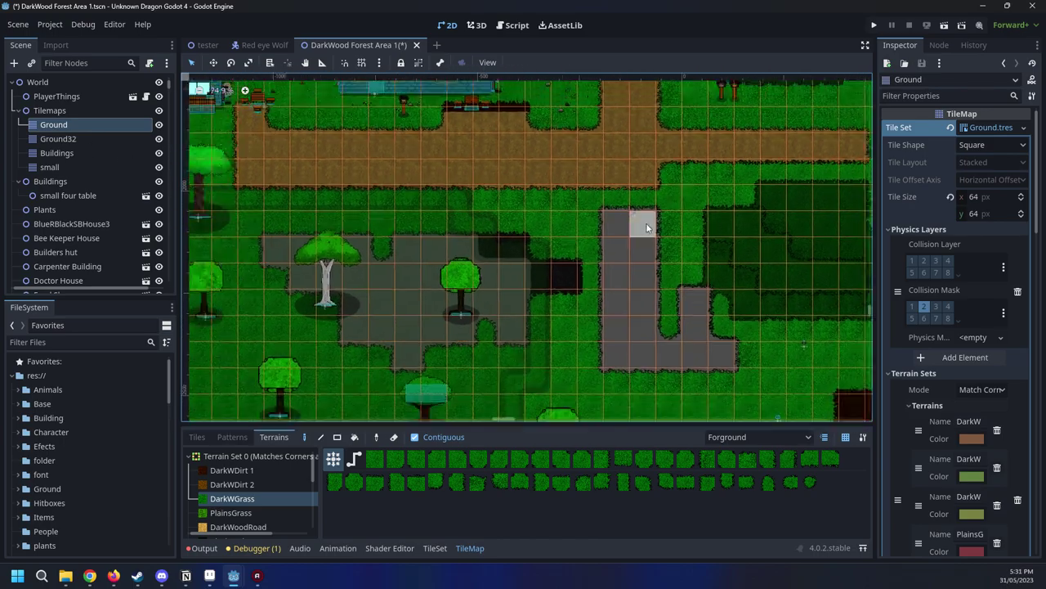
Fill the erased road strip south of the crossroads with DarkWGrass on the Forground layer
{"action": "mouse_move", "coordinate": [613, 312]}
{"action": "left_mouse_down"}
{"action": "mouse_move", "coordinate": [623, 352]}
{"action": "mouse_move", "coordinate": [692, 352]}
{"action": "mouse_move", "coordinate": [715, 327]}
{"action": "mouse_move", "coordinate": [678, 290]}
{"action": "left_mouse_up"}
{"action": "middle_click_drag", "start_coordinate": [678, 290], "coordinate": [505, 376]}
{"action": "scroll", "coordinate": [514, 257], "scroll_direction": "up", "scroll_amount": 3}
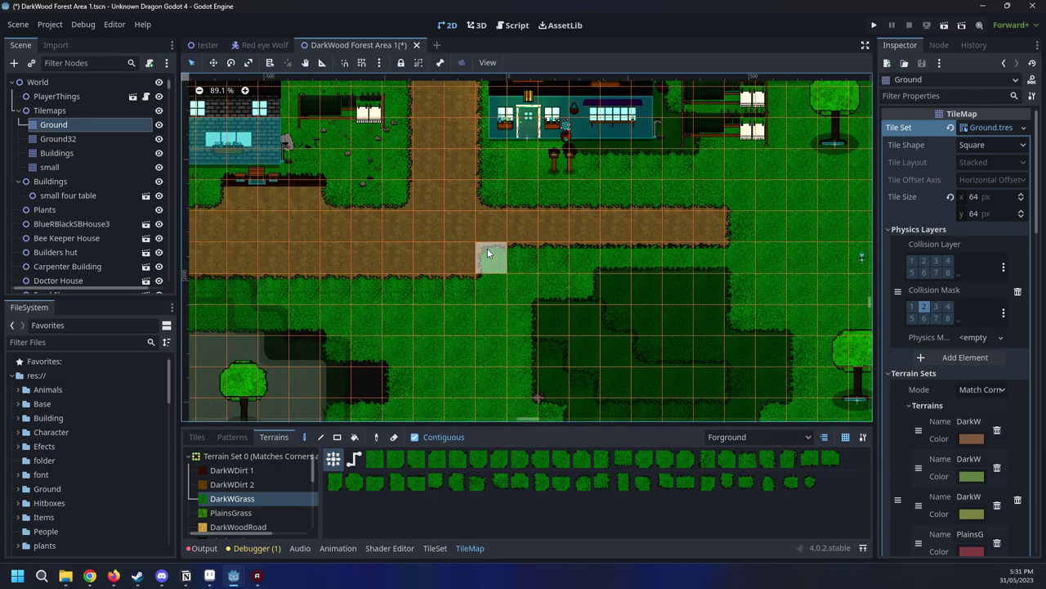
{"action": "middle_click_drag", "start_coordinate": [525, 187], "coordinate": [600, 219]}
Paint DarkWGrass along the south edge of the eastern dead-end road up to the crossroads corner
{"action": "left_click", "coordinate": [578, 288]}
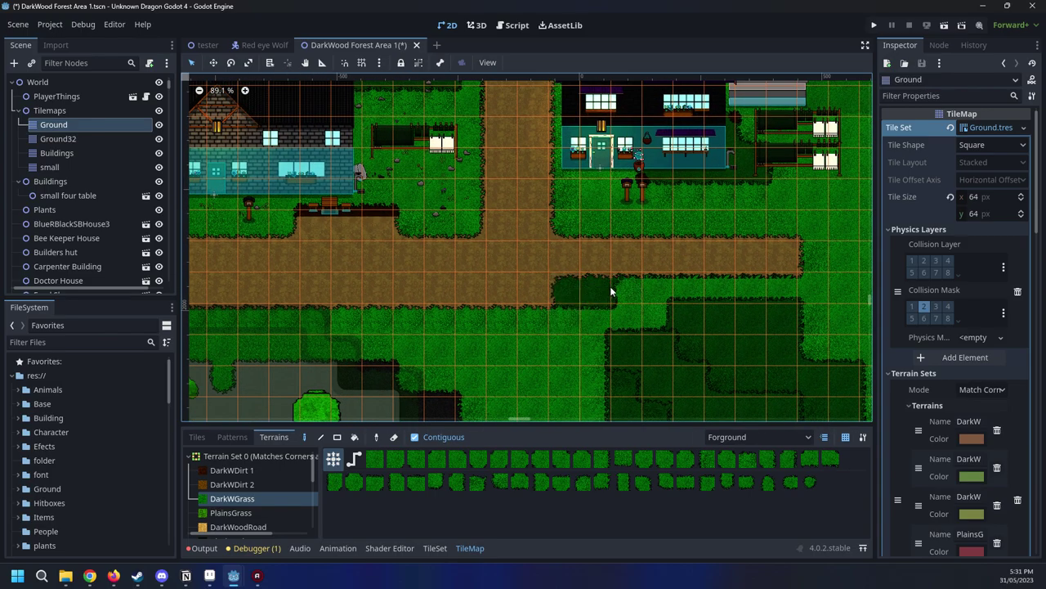
{"action": "left_click_drag", "start_coordinate": [609, 288], "coordinate": [577, 289]}
{"action": "middle_click_drag", "start_coordinate": [577, 290], "coordinate": [733, 290]}
{"action": "scroll", "coordinate": [733, 289], "scroll_direction": "up", "scroll_amount": 1}
{"action": "left_click_drag", "start_coordinate": [708, 299], "coordinate": [644, 293]}
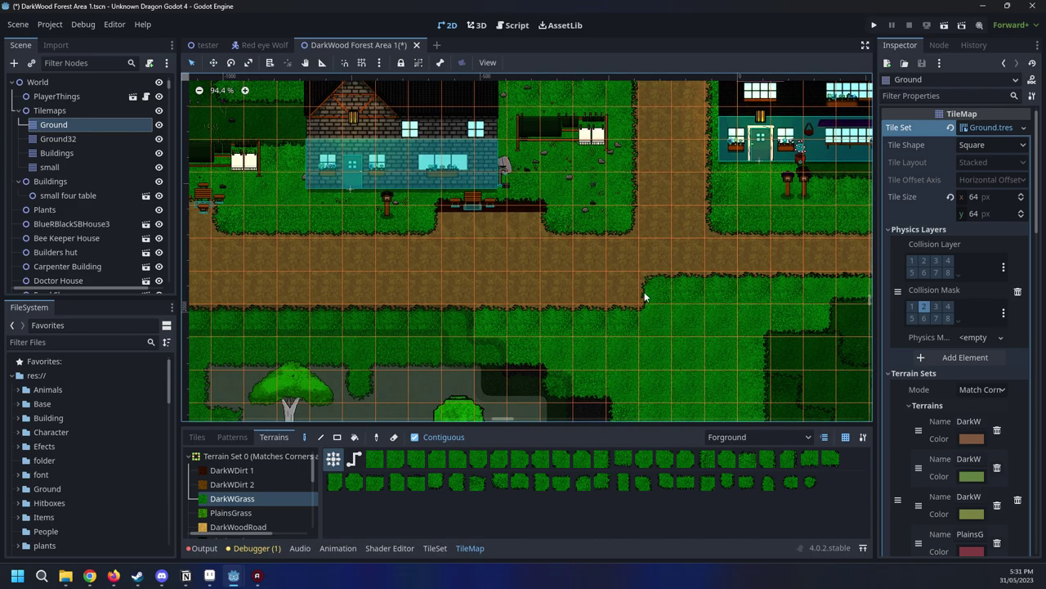
{"action": "mouse_move", "coordinate": [624, 296]}
{"action": "middle_mouse_down"}
{"action": "mouse_move", "coordinate": [800, 357]}
{"action": "mouse_move", "coordinate": [781, 363]}
{"action": "mouse_move", "coordinate": [622, 311]}
{"action": "middle_mouse_up"}
{"action": "scroll", "coordinate": [737, 367], "scroll_direction": "up", "scroll_amount": 1}
{"action": "scroll", "coordinate": [737, 366], "scroll_direction": "down", "scroll_amount": 1}
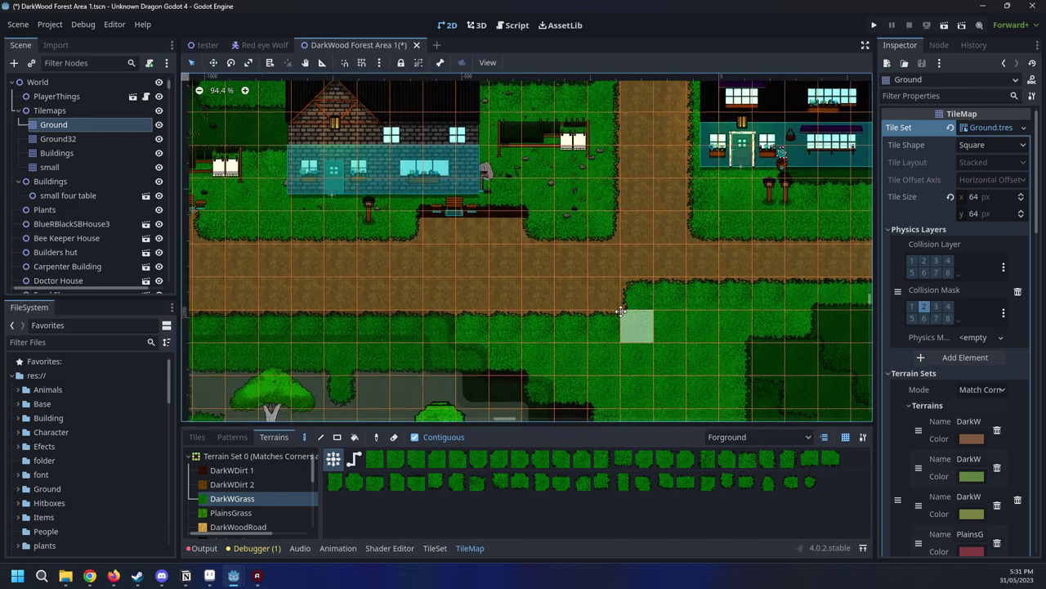
{"action": "right_click", "coordinate": [643, 298]}
Move PurpleRBlackSBHouse2 slightly south so it sits closer to the road
{"action": "scroll", "coordinate": [659, 295], "scroll_direction": "down", "scroll_amount": 8}
{"action": "middle_click_drag", "start_coordinate": [792, 329], "coordinate": [625, 290]}
{"action": "middle_click_drag", "start_coordinate": [478, 245], "coordinate": [597, 322]}
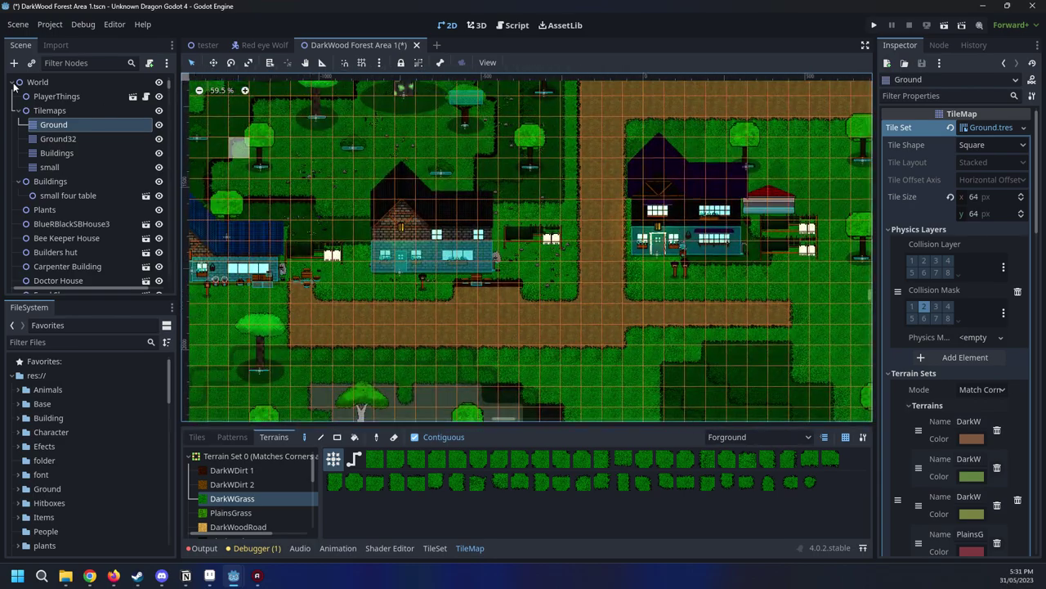
{"action": "left_click", "coordinate": [67, 83]}
{"action": "scroll", "coordinate": [762, 271], "scroll_direction": "up", "scroll_amount": 3}
{"action": "left_click_drag", "start_coordinate": [692, 228], "coordinate": [701, 252]}
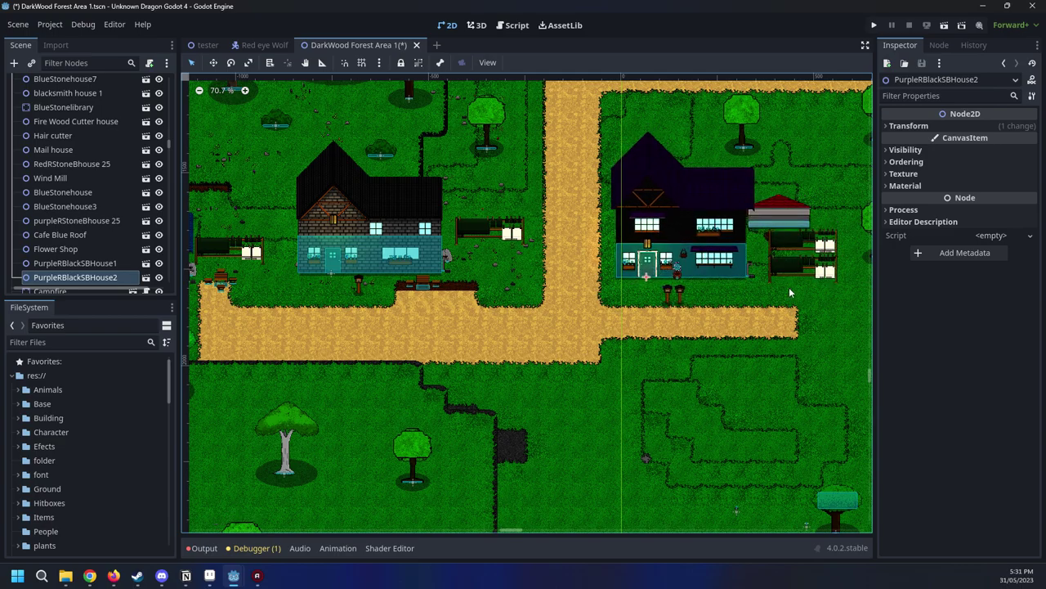
Examine how the road meets the purple-roofed house, the grey stone house and the blue-roofed house
{"action": "scroll", "coordinate": [800, 300], "scroll_direction": "up", "scroll_amount": 3}
{"action": "middle_click_drag", "start_coordinate": [805, 305], "coordinate": [639, 248]}
{"action": "scroll", "coordinate": [646, 263], "scroll_direction": "down", "scroll_amount": 3}
{"action": "middle_click_drag", "start_coordinate": [496, 240], "coordinate": [730, 246]}
{"action": "scroll", "coordinate": [580, 280], "scroll_direction": "up", "scroll_amount": 3}
{"action": "middle_click_drag", "start_coordinate": [572, 278], "coordinate": [800, 314]}
{"action": "scroll", "coordinate": [539, 252], "scroll_direction": "up", "scroll_amount": 5}
{"action": "middle_click_drag", "start_coordinate": [524, 248], "coordinate": [297, 291]}
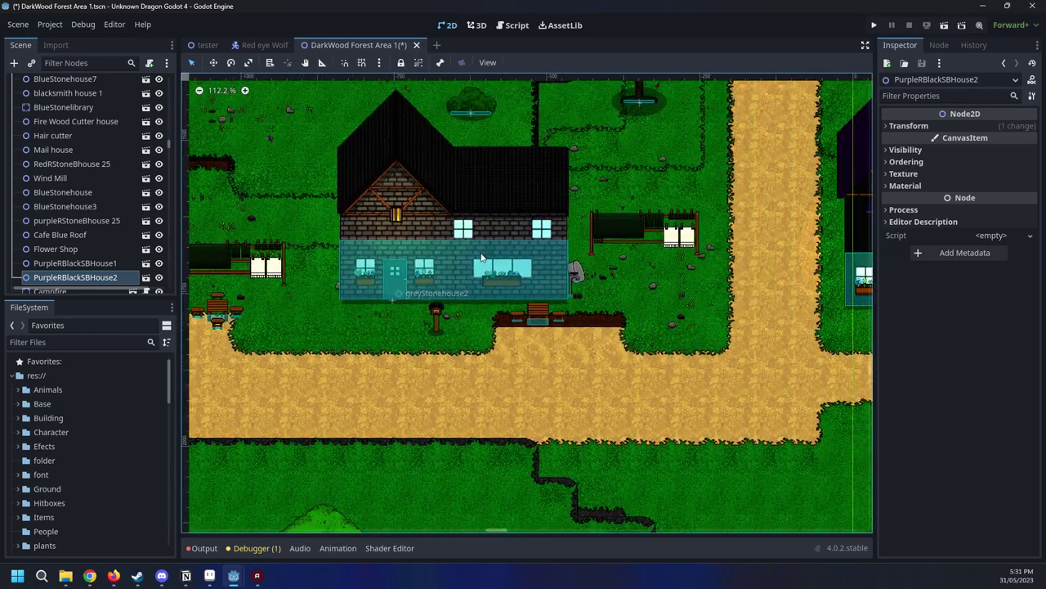
{"action": "middle_click_drag", "start_coordinate": [482, 258], "coordinate": [675, 193]}
{"action": "scroll", "coordinate": [76, 172], "scroll_direction": "down", "scroll_amount": 10}
{"action": "scroll", "coordinate": [77, 171], "scroll_direction": "up", "scroll_amount": 3}
{"action": "middle_click_drag", "start_coordinate": [472, 341], "coordinate": [629, 349]}
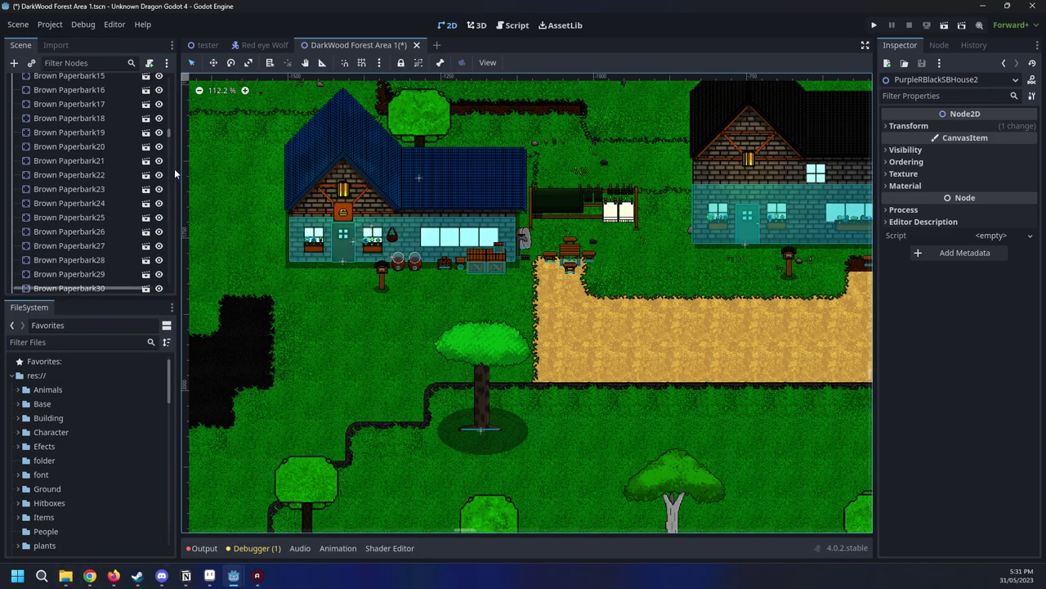
Erase DarkWGrass on the Ground tilemap to continue the road strip westward past the Gather hut and open a path to its door
{"action": "scroll", "coordinate": [106, 107], "scroll_direction": "up", "scroll_amount": 10}
{"action": "left_click", "coordinate": [79, 126]}
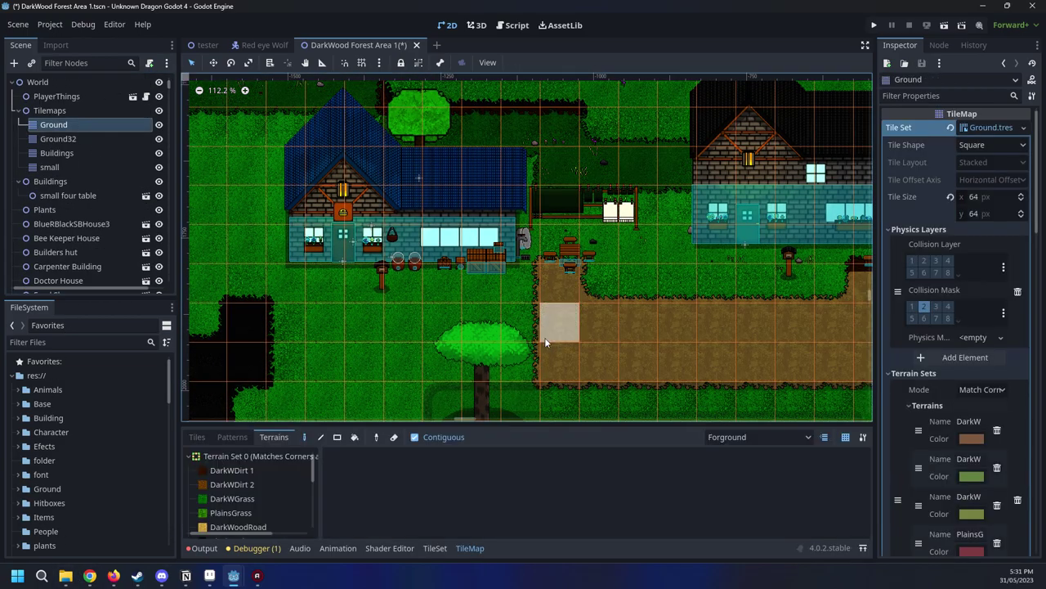
{"action": "middle_click_drag", "start_coordinate": [549, 337], "coordinate": [644, 308]}
{"action": "scroll", "coordinate": [644, 308], "scroll_direction": "up", "scroll_amount": 1}
{"action": "left_click", "coordinate": [246, 500]}
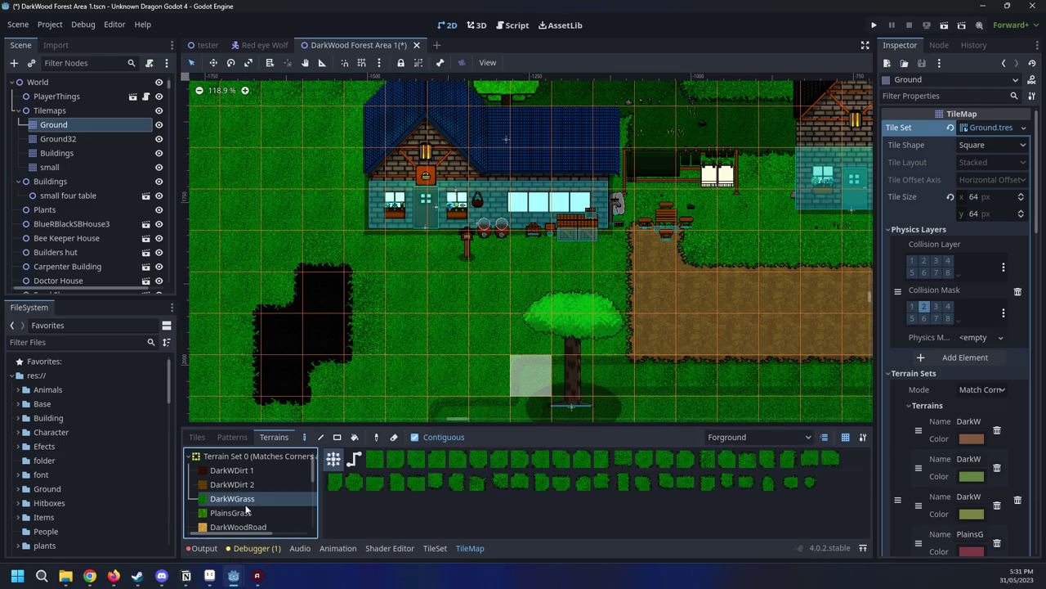
{"action": "mouse_move", "coordinate": [652, 266]}
{"action": "left_mouse_down"}
{"action": "mouse_move", "coordinate": [485, 290]}
{"action": "mouse_move", "coordinate": [407, 283]}
{"action": "left_mouse_up"}
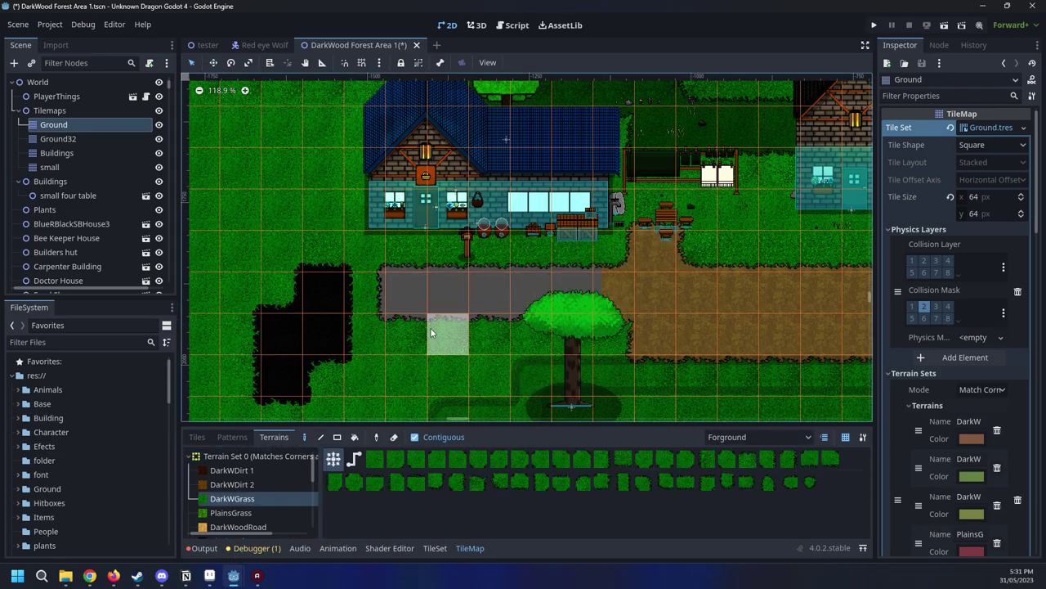
{"action": "left_click_drag", "start_coordinate": [406, 331], "coordinate": [611, 337]}
{"action": "middle_click_drag", "start_coordinate": [408, 269], "coordinate": [468, 284]}
{"action": "right_click_drag", "start_coordinate": [470, 280], "coordinate": [492, 271]}
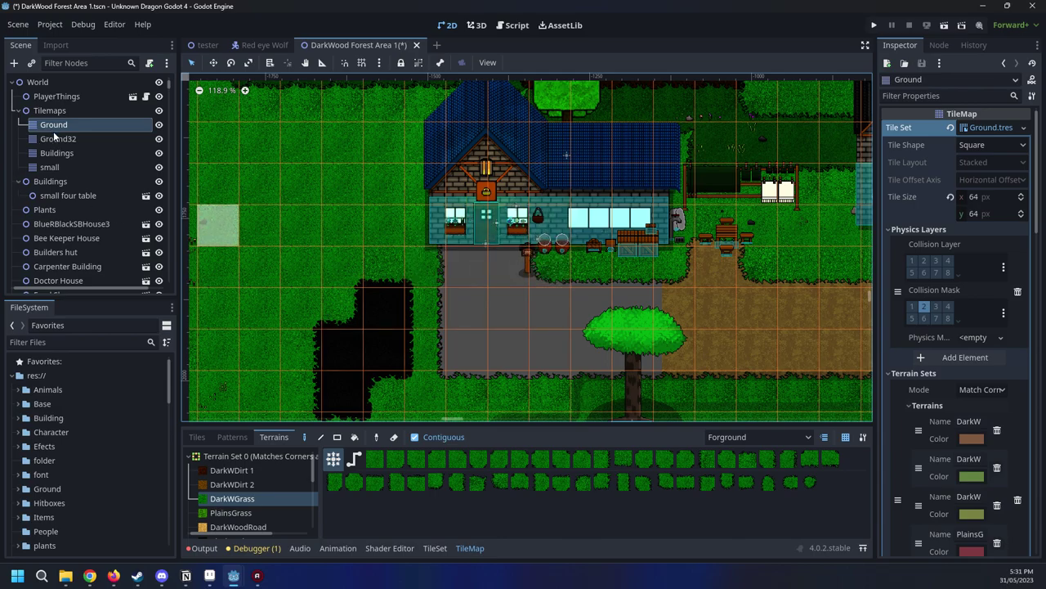
Cover the road stub below the picnic table beside the Gather hut with DarkWGrass on the Forground layer
{"action": "left_click", "coordinate": [728, 438]}
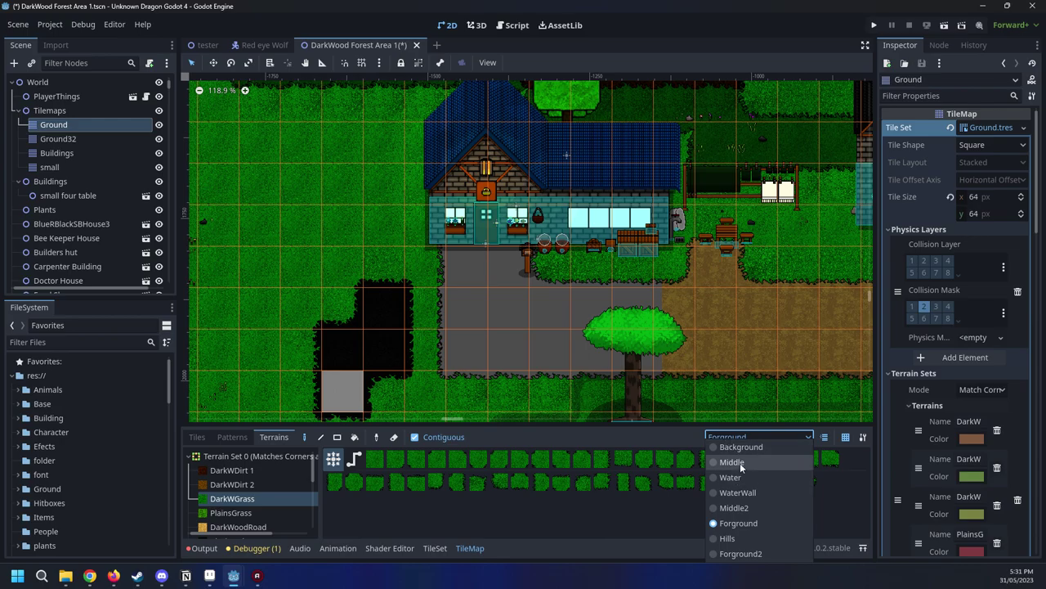
{"action": "left_click", "coordinate": [727, 252]}
{"action": "left_click", "coordinate": [723, 261]}
Fill the road notch in front of greyStonehouse2, below its picnic table, with DarkWGrass
{"action": "mouse_move", "coordinate": [764, 313]}
{"action": "middle_mouse_down"}
{"action": "mouse_move", "coordinate": [572, 285]}
{"action": "mouse_move", "coordinate": [429, 288]}
{"action": "middle_mouse_up"}
{"action": "scroll", "coordinate": [646, 318], "scroll_direction": "down", "scroll_amount": 3}
{"action": "scroll", "coordinate": [646, 319], "scroll_direction": "up", "scroll_amount": 2}
{"action": "middle_click_drag", "start_coordinate": [714, 319], "coordinate": [557, 370]}
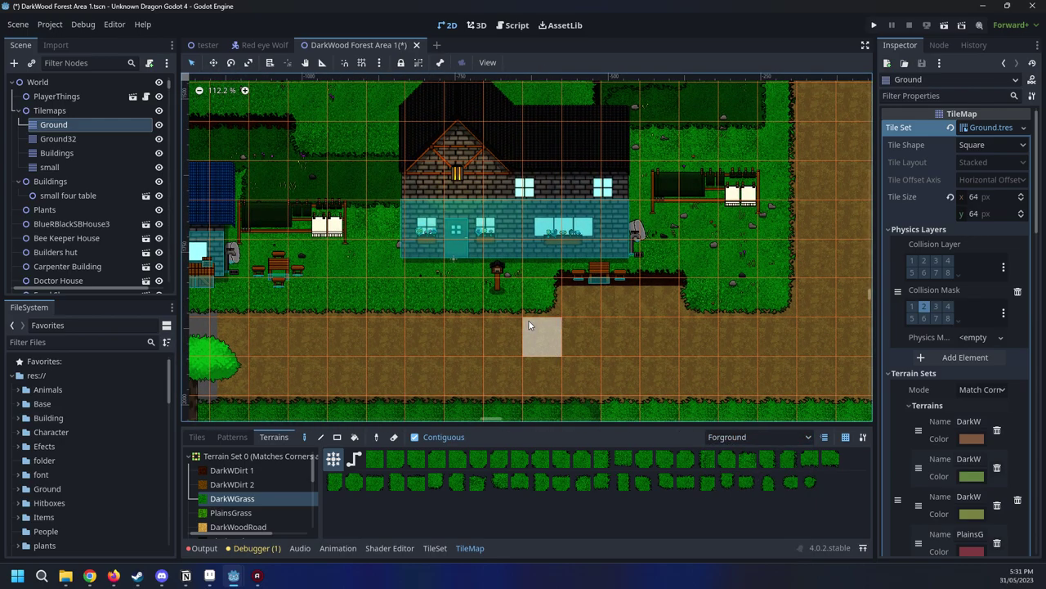
{"action": "scroll", "coordinate": [527, 331], "scroll_direction": "up", "scroll_amount": 1}
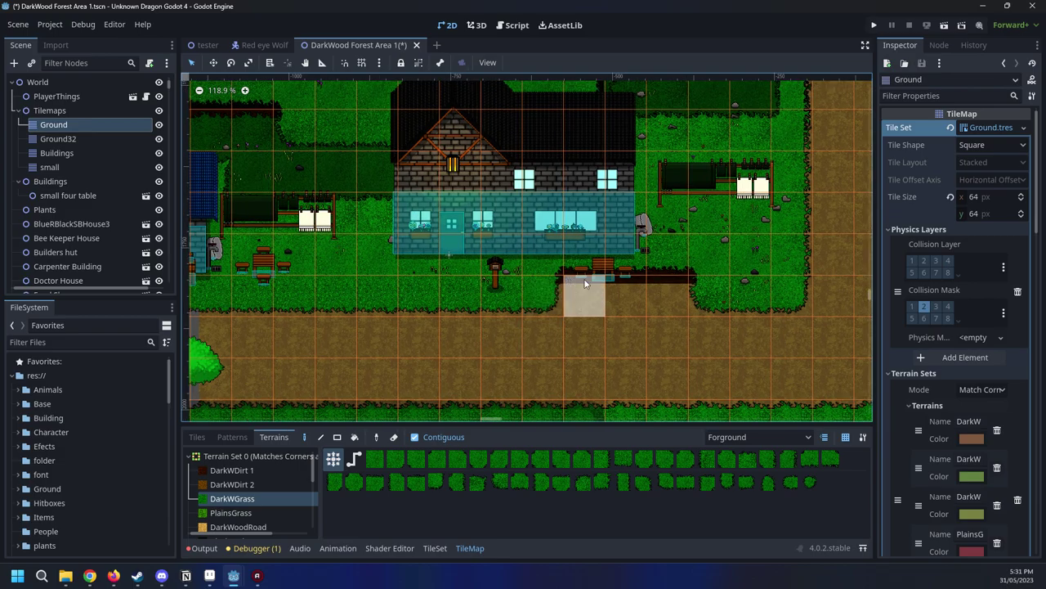
{"action": "right_click", "coordinate": [694, 286]}
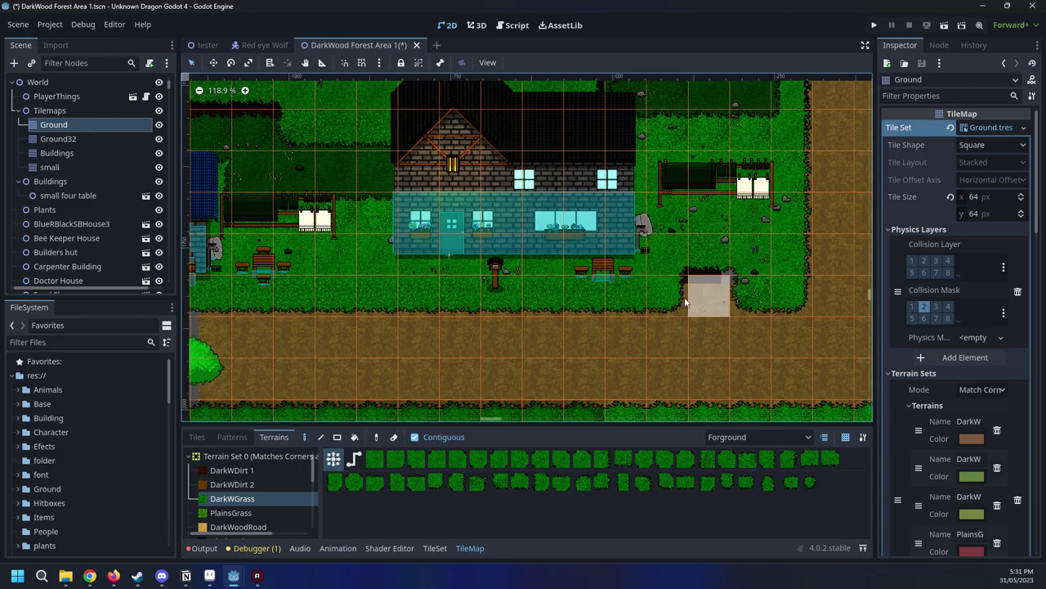
{"action": "right_click", "coordinate": [681, 297]}
{"action": "left_click", "coordinate": [705, 304]}
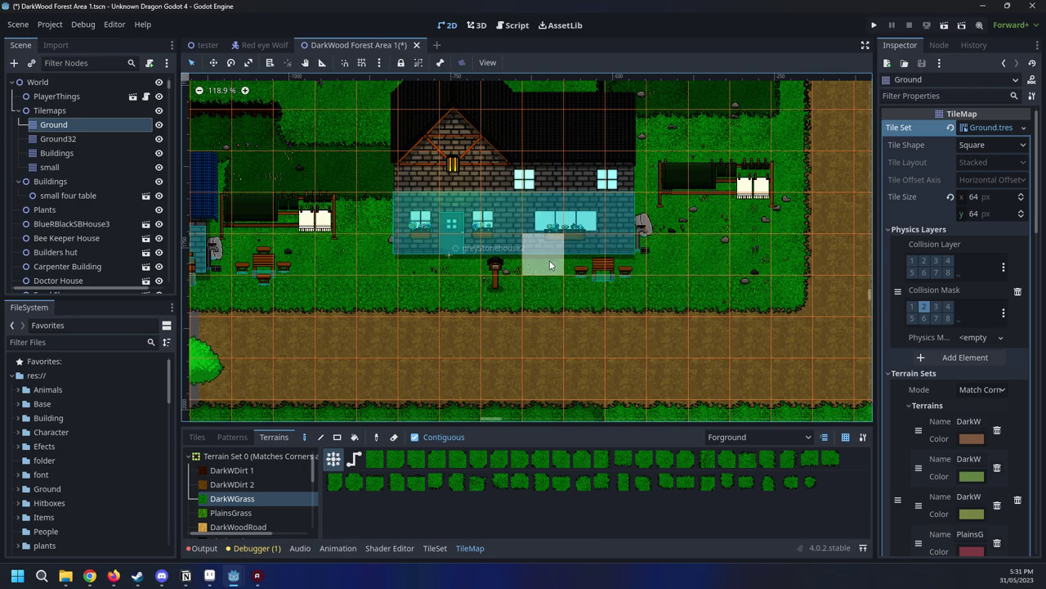
{"action": "left_click", "coordinate": [697, 256]}
{"action": "left_click", "coordinate": [697, 252]}
Erase the DarkWGrass between the road and greyStonehouse2's front door to open a narrow path
{"action": "middle_click_drag", "start_coordinate": [638, 226], "coordinate": [665, 289]}
{"action": "scroll", "coordinate": [638, 297], "scroll_direction": "down", "scroll_amount": 1}
{"action": "scroll", "coordinate": [458, 253], "scroll_direction": "up", "scroll_amount": 1}
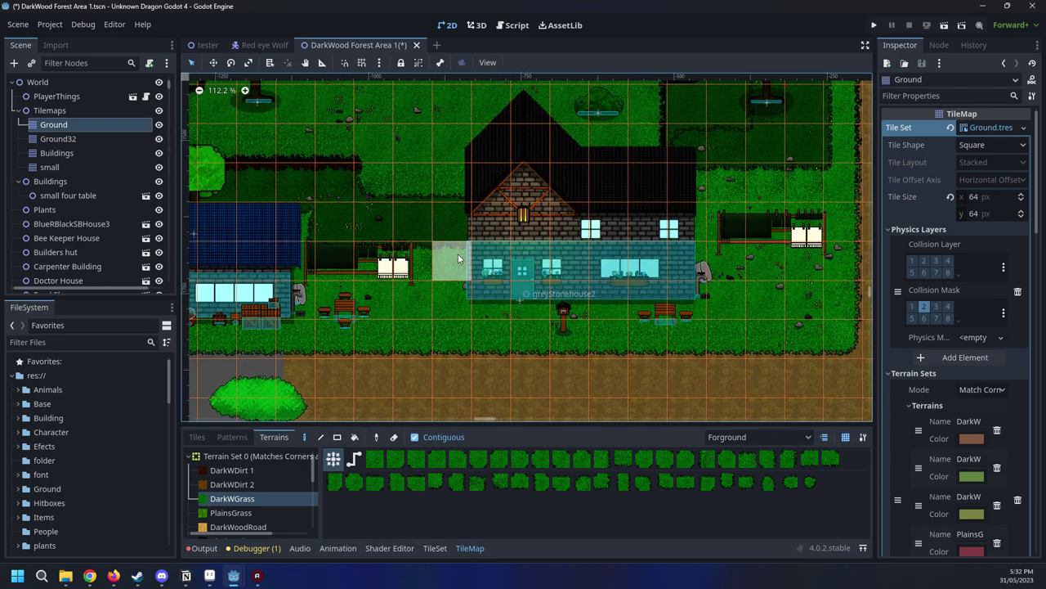
{"action": "middle_click_drag", "start_coordinate": [447, 239], "coordinate": [468, 237]}
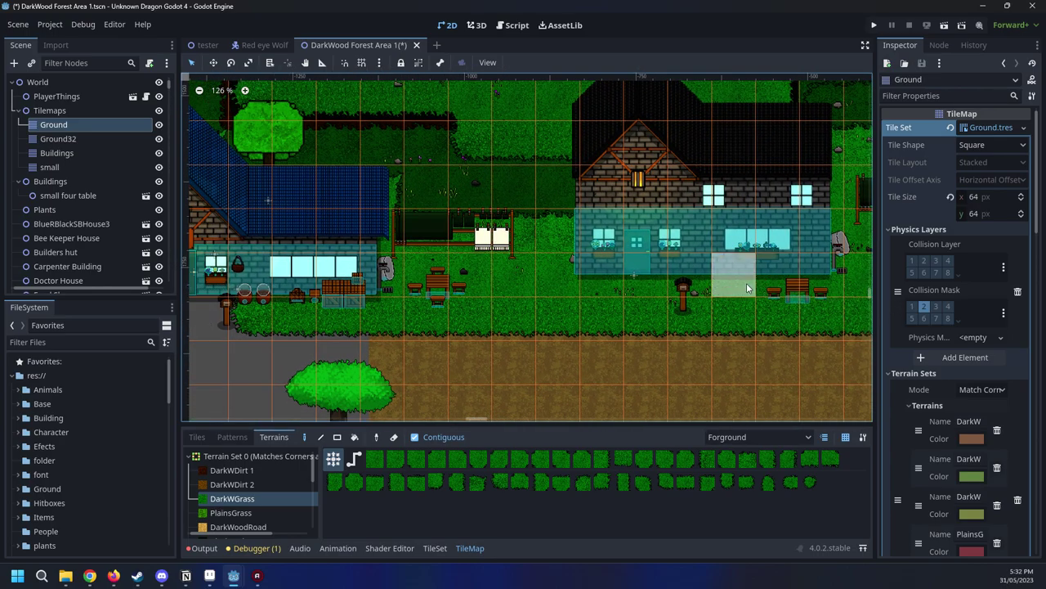
{"action": "middle_click_drag", "start_coordinate": [567, 261], "coordinate": [475, 220]}
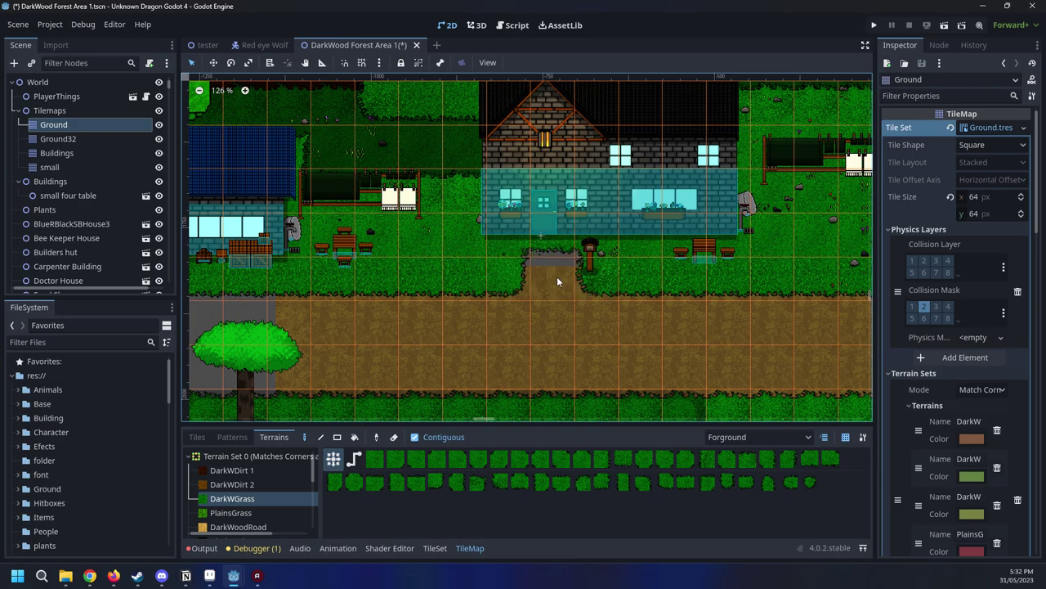
{"action": "right_click_drag", "start_coordinate": [557, 276], "coordinate": [557, 244]}
{"action": "middle_click_drag", "start_coordinate": [736, 234], "coordinate": [776, 266]}
{"action": "scroll", "coordinate": [775, 266], "scroll_direction": "down", "scroll_amount": 1}
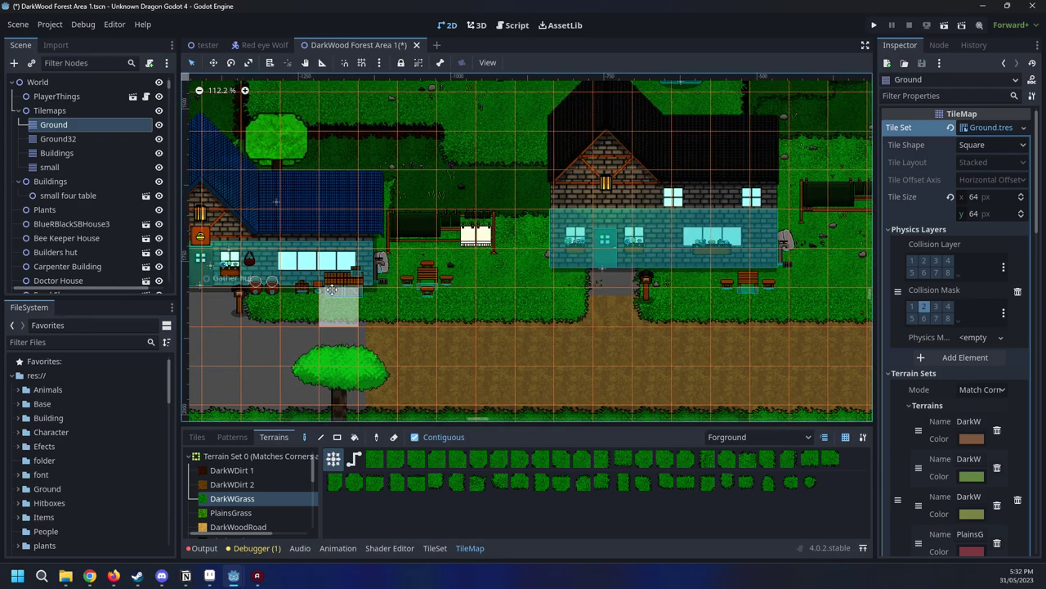
Nudge greyStonehouse2 and the Gather hut slightly east to line their doors up with the cleared paths
{"action": "middle_click_drag", "start_coordinate": [224, 296], "coordinate": [430, 284]}
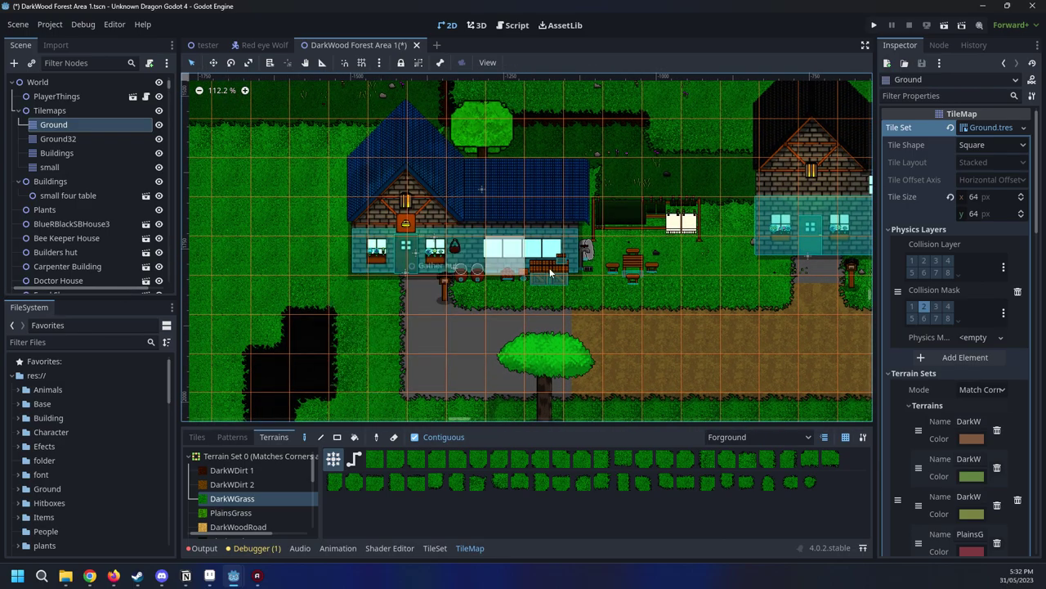
{"action": "middle_click_drag", "start_coordinate": [551, 273], "coordinate": [395, 275]}
{"action": "scroll", "coordinate": [626, 273], "scroll_direction": "up", "scroll_amount": 1}
{"action": "middle_click_drag", "start_coordinate": [626, 273], "coordinate": [437, 285]}
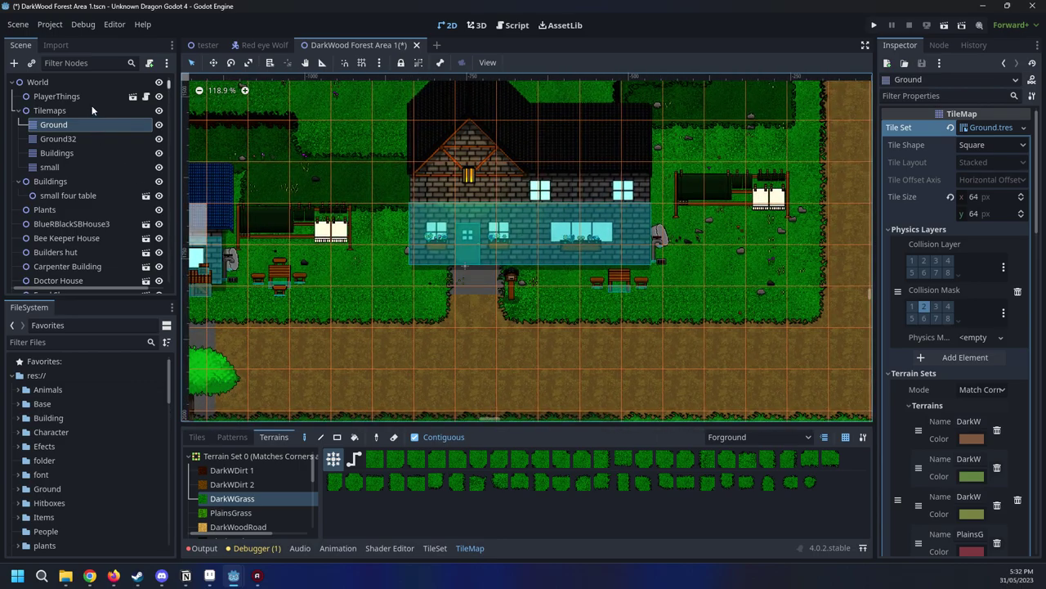
{"action": "left_click_drag", "start_coordinate": [517, 201], "coordinate": [523, 202]}
{"action": "middle_click_drag", "start_coordinate": [459, 245], "coordinate": [702, 267]}
{"action": "mouse_move", "coordinate": [381, 237]}
{"action": "left_mouse_down"}
{"action": "mouse_move", "coordinate": [401, 230]}
{"action": "mouse_move", "coordinate": [398, 237]}
{"action": "left_mouse_up"}
{"action": "scroll", "coordinate": [302, 280], "scroll_direction": "up", "scroll_amount": 3}
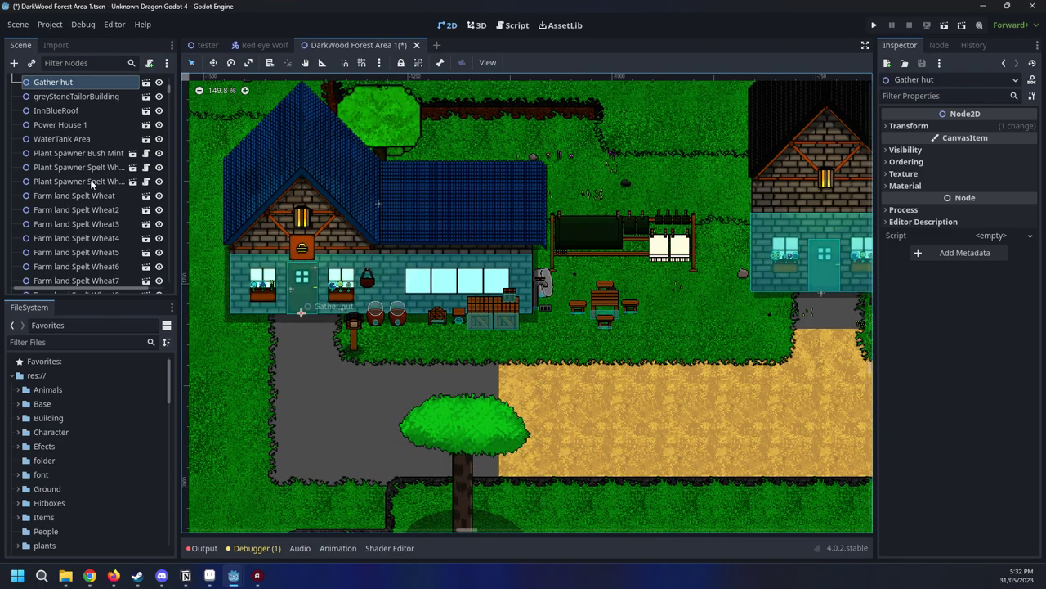
Move ForestFlowers8 and ForestFlowers7 away from the Gather hut onto the open grass to its northwest
{"action": "left_click", "coordinate": [288, 291]}
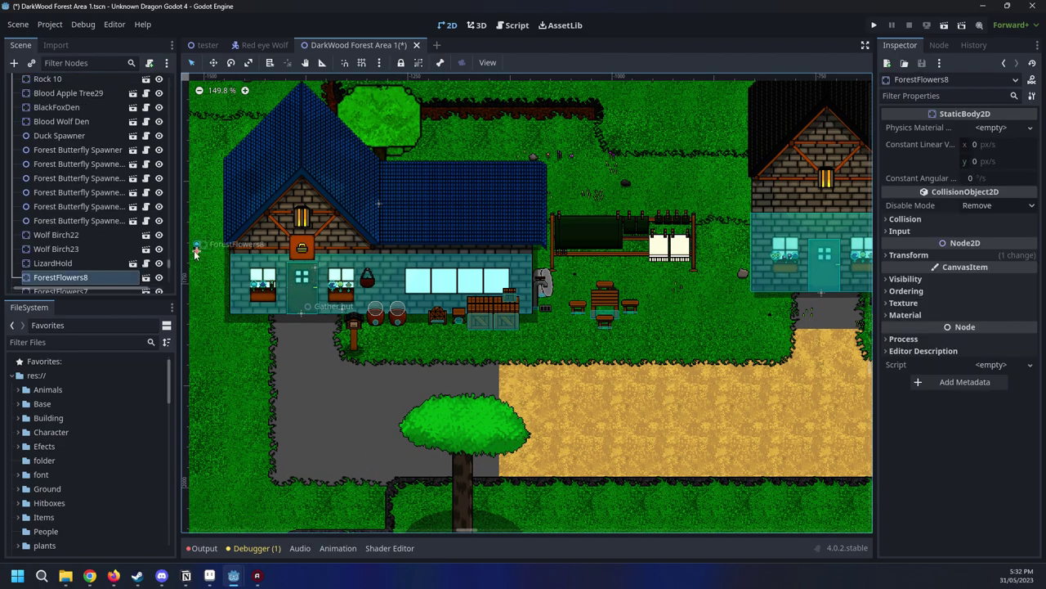
{"action": "middle_click_drag", "start_coordinate": [195, 252], "coordinate": [449, 352]}
{"action": "left_click_drag", "start_coordinate": [573, 370], "coordinate": [403, 236]}
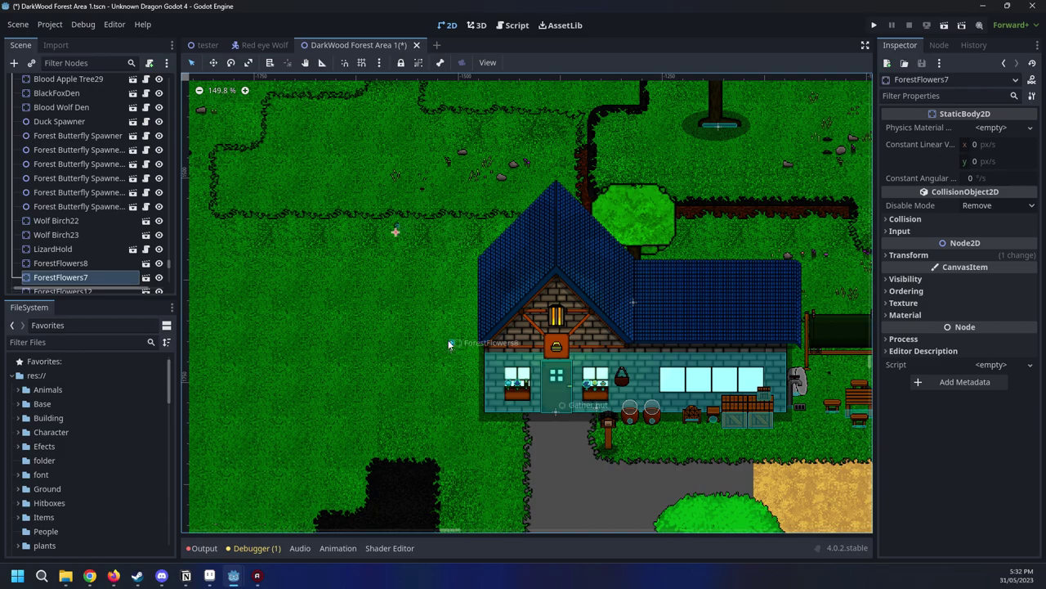
{"action": "left_click_drag", "start_coordinate": [449, 344], "coordinate": [432, 187]}
Move Dark Wood tree 32 northeast, farther behind the Gather hut's blue roof
{"action": "left_click_drag", "start_coordinate": [645, 313], "coordinate": [672, 257]}
{"action": "middle_click_drag", "start_coordinate": [784, 303], "coordinate": [556, 276]}
{"action": "scroll", "coordinate": [556, 275], "scroll_direction": "down", "scroll_amount": 3}
{"action": "scroll", "coordinate": [133, 101], "scroll_direction": "up", "scroll_amount": 2}
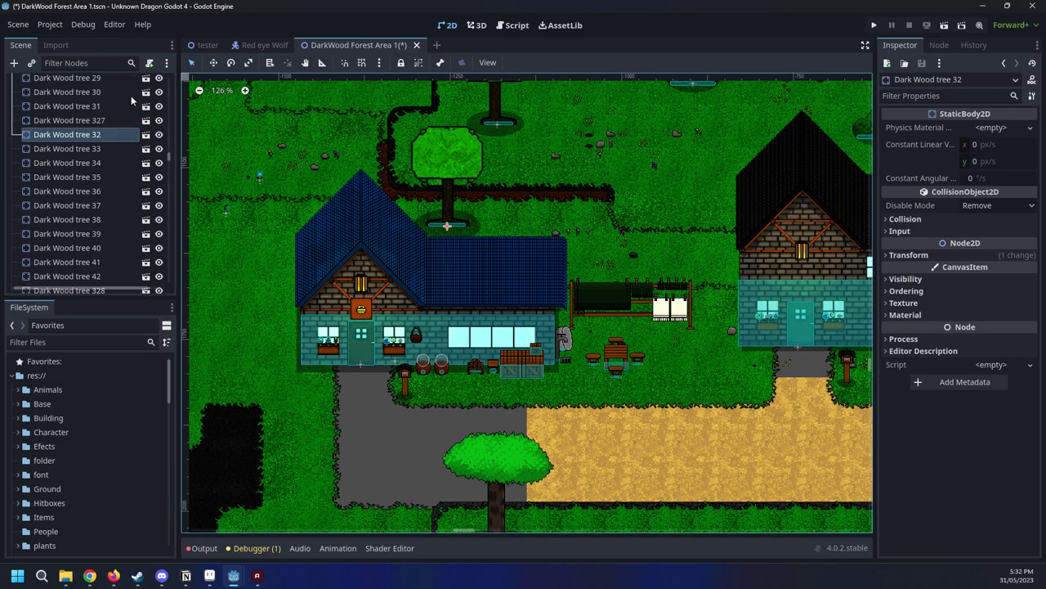
Open the source scene of Dark Wood tree 32 and inspect its Dark Wood tree small-Sheet sprite
{"action": "left_click", "coordinate": [147, 138]}
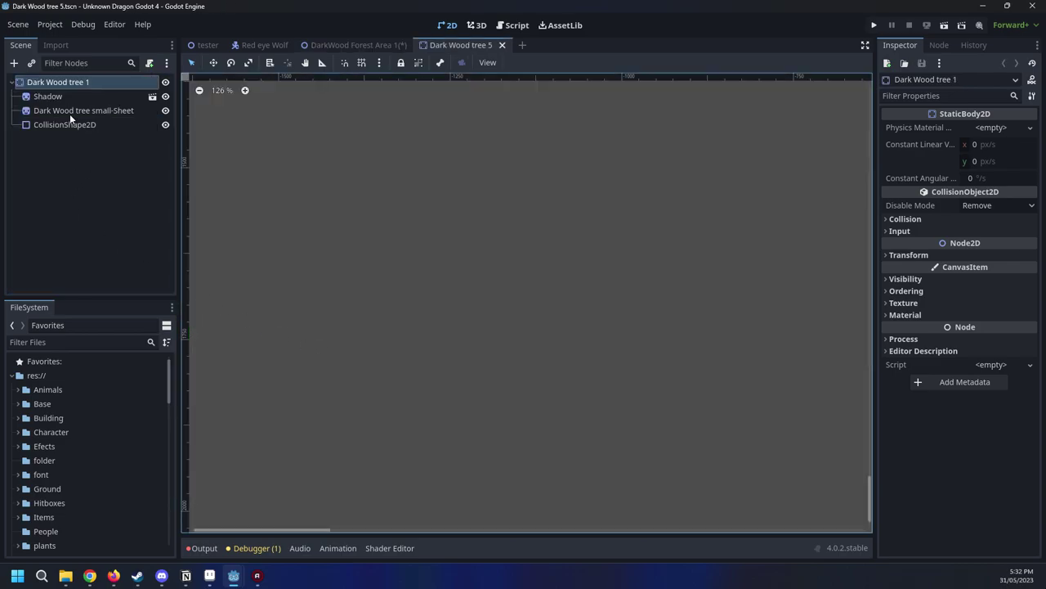
{"action": "left_click", "coordinate": [71, 112]}
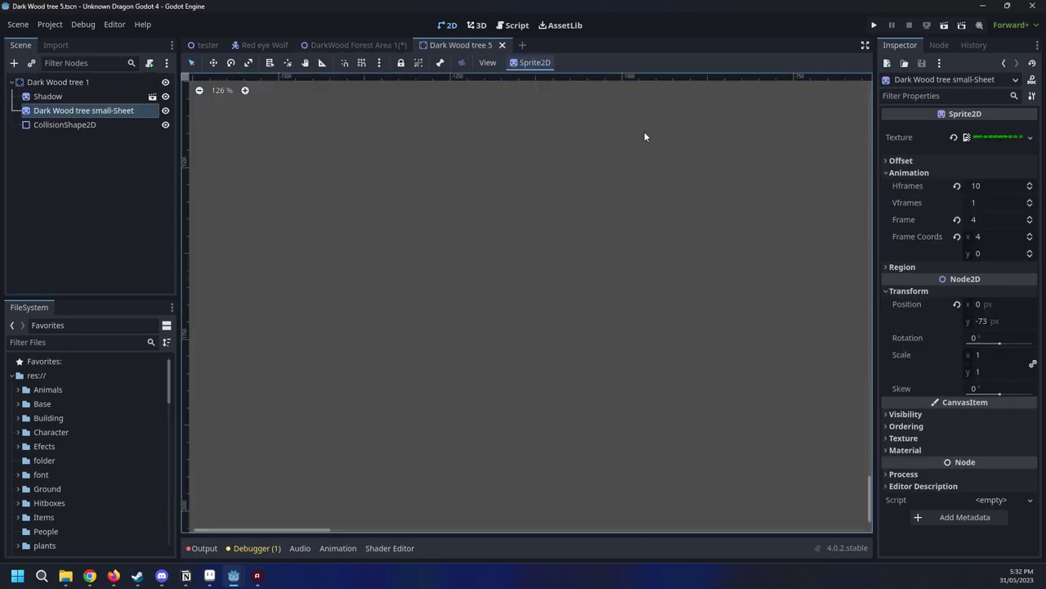
{"action": "scroll", "coordinate": [439, 224], "scroll_direction": "down", "scroll_amount": 7}
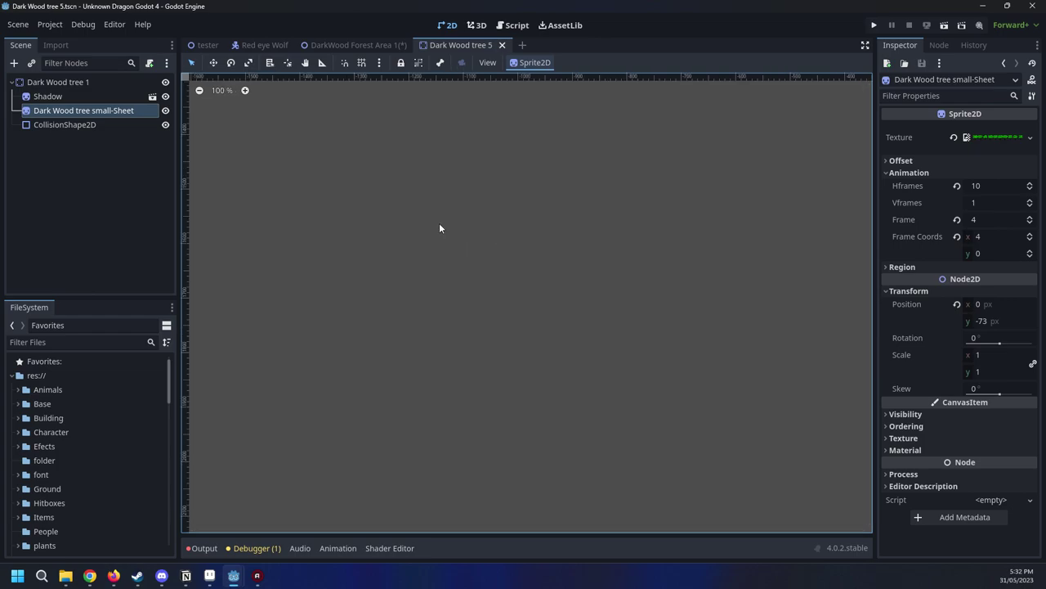
{"action": "scroll", "coordinate": [458, 230], "scroll_direction": "down", "scroll_amount": 9}
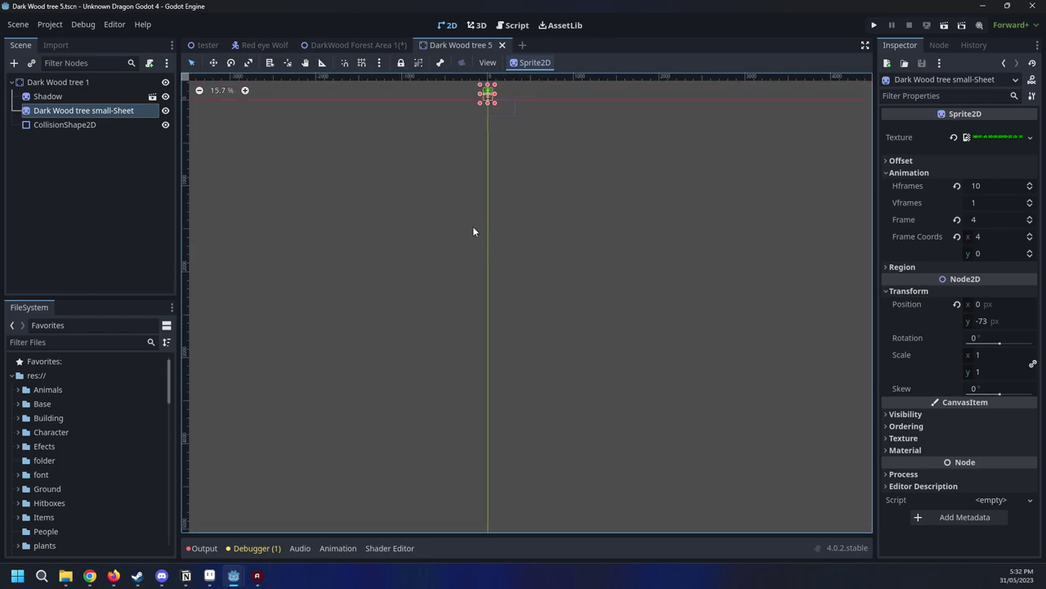
{"action": "middle_click_drag", "start_coordinate": [468, 82], "coordinate": [535, 204]}
{"action": "scroll", "coordinate": [537, 157], "scroll_direction": "up", "scroll_amount": 12}
{"action": "scroll", "coordinate": [531, 252], "scroll_direction": "up", "scroll_amount": 7}
{"action": "scroll", "coordinate": [530, 258], "scroll_direction": "up", "scroll_amount": 6}
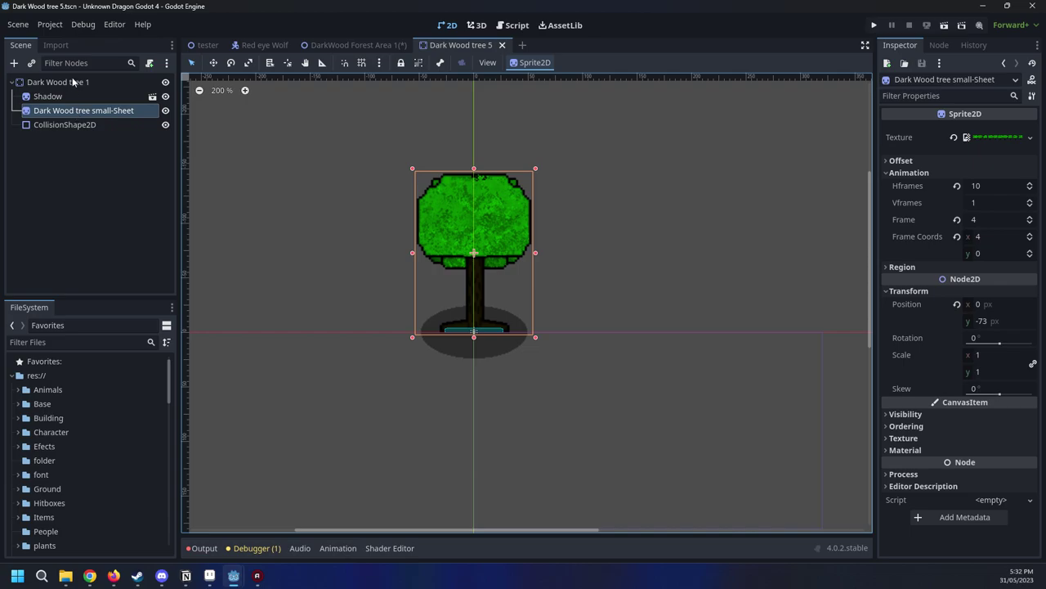
Set the texture filter of the Dark Wood tree 1 root node to Nearest and save the scene
{"action": "left_click", "coordinate": [128, 81]}
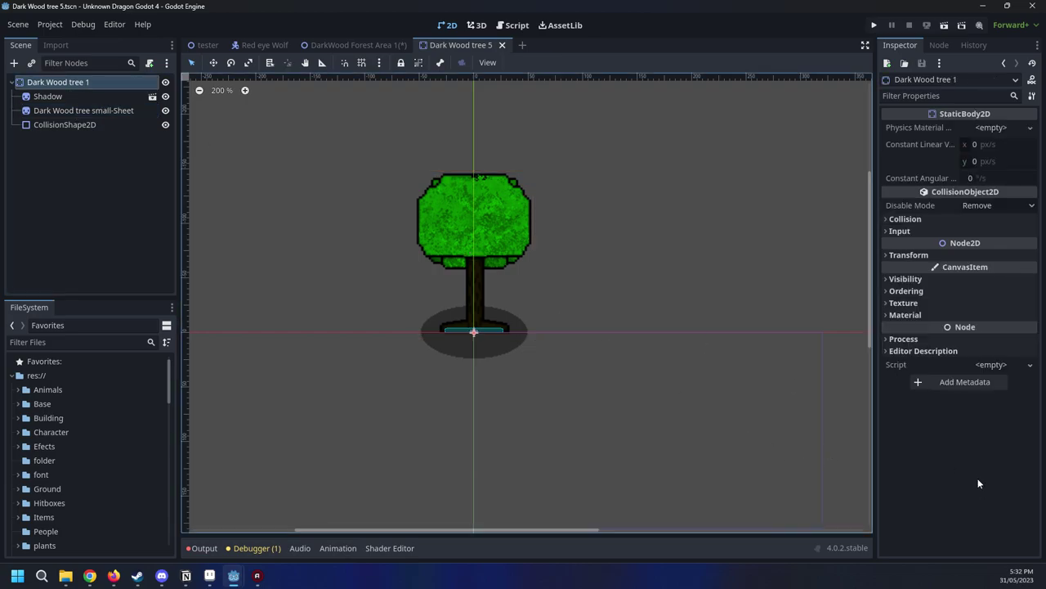
{"action": "left_click", "coordinate": [904, 303]}
{"action": "left_click", "coordinate": [981, 318]}
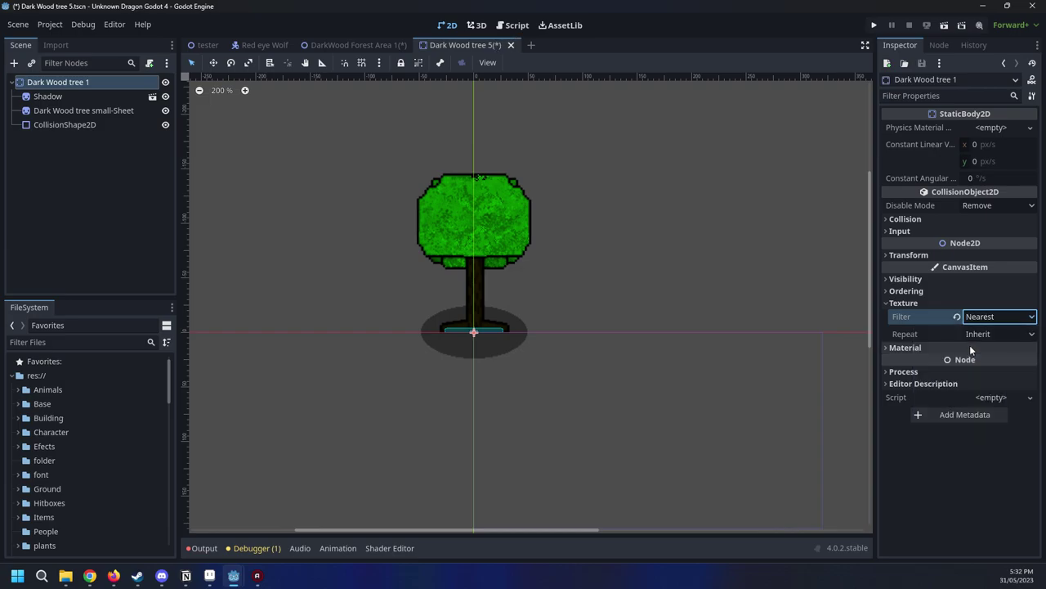
{"action": "left_click", "coordinate": [971, 347]}
{"action": "right_click", "coordinate": [454, 48]}
{"action": "left_click", "coordinate": [474, 71]}
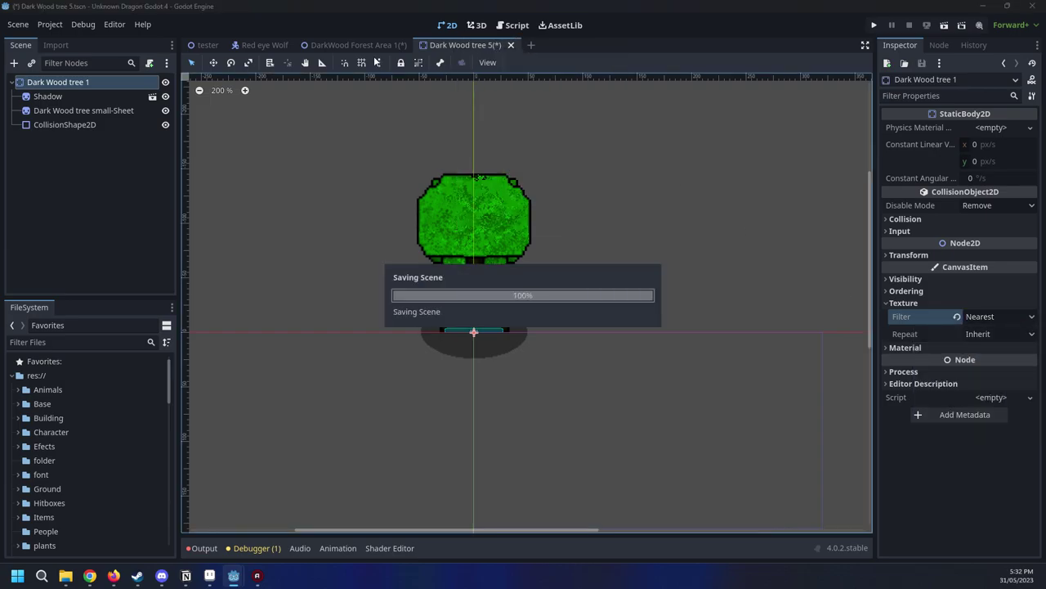
Return to the DarkWood Forest Area 1 scene and select its Ground tilemap for editing near the Gather hut
{"action": "left_click", "coordinate": [348, 43]}
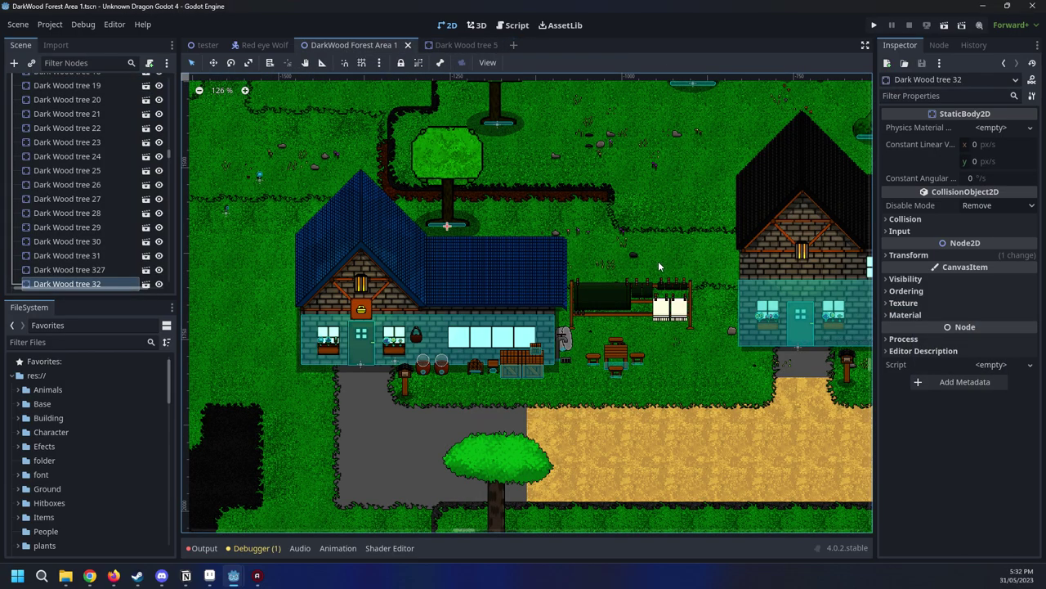
{"action": "scroll", "coordinate": [605, 233], "scroll_direction": "down", "scroll_amount": 2}
{"action": "scroll", "coordinate": [493, 228], "scroll_direction": "up", "scroll_amount": 1}
{"action": "middle_click_drag", "start_coordinate": [492, 228], "coordinate": [583, 204]}
{"action": "scroll", "coordinate": [132, 200], "scroll_direction": "up", "scroll_amount": 4}
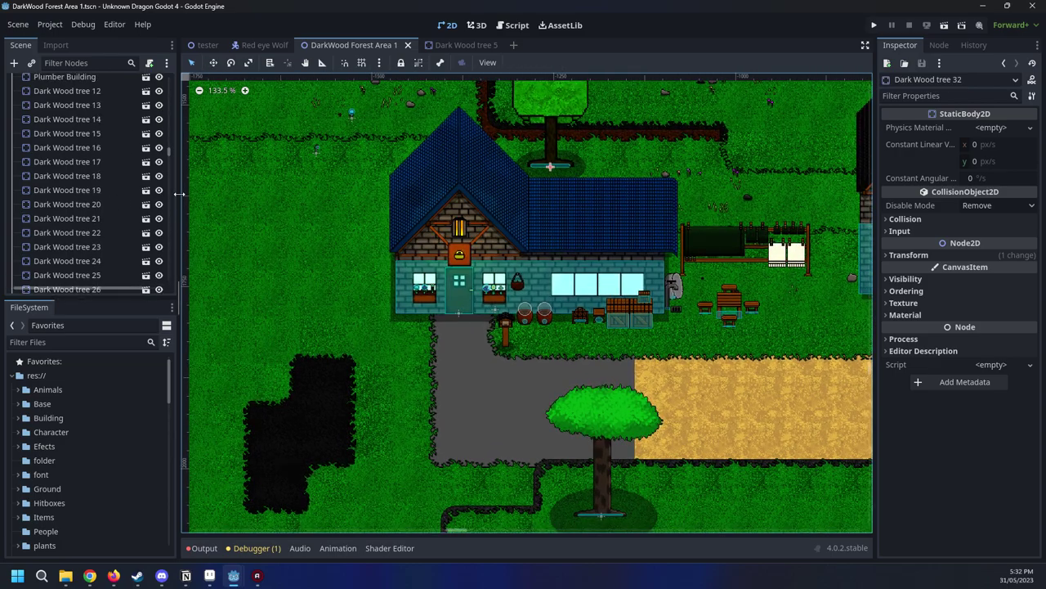
{"action": "left_click_drag", "start_coordinate": [168, 154], "coordinate": [176, 88]}
{"action": "middle_click_drag", "start_coordinate": [523, 286], "coordinate": [449, 261]}
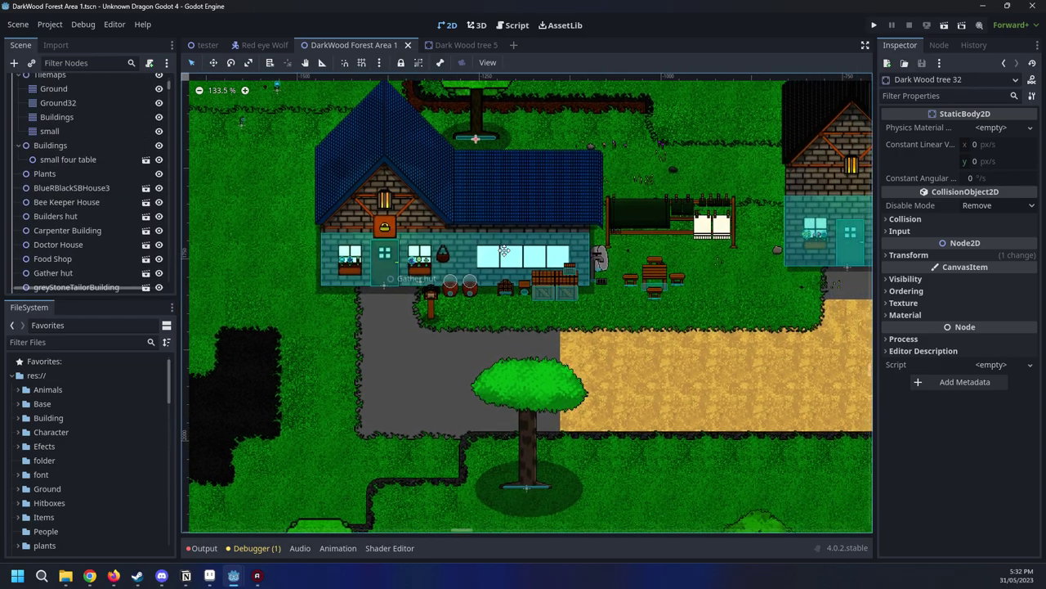
{"action": "scroll", "coordinate": [450, 262], "scroll_direction": "up", "scroll_amount": 2}
{"action": "scroll", "coordinate": [172, 213], "scroll_direction": "up", "scroll_amount": 2}
{"action": "left_click", "coordinate": [63, 124]}
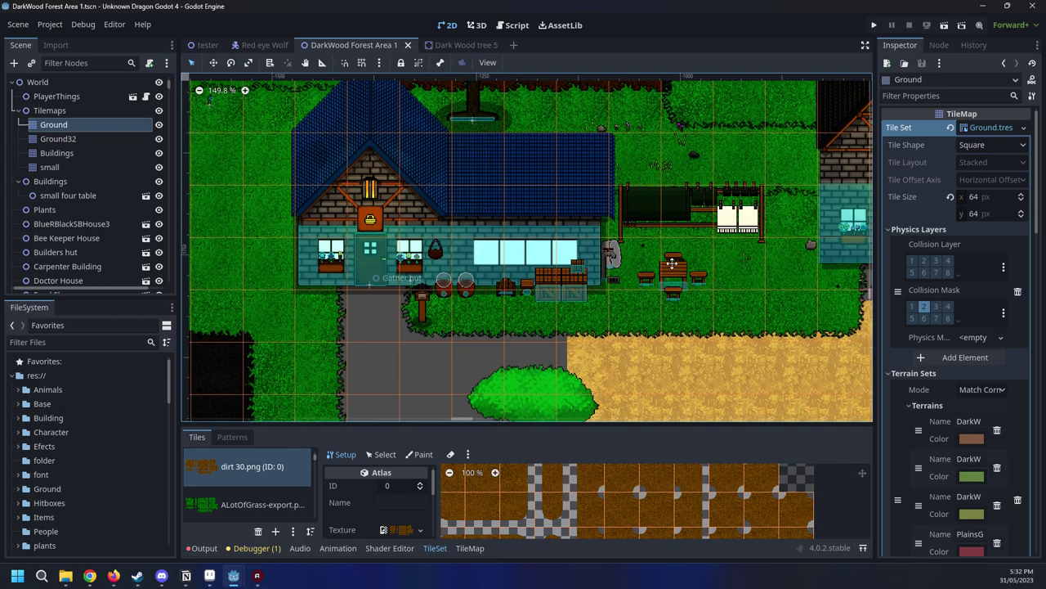
{"action": "left_click", "coordinate": [67, 142]}
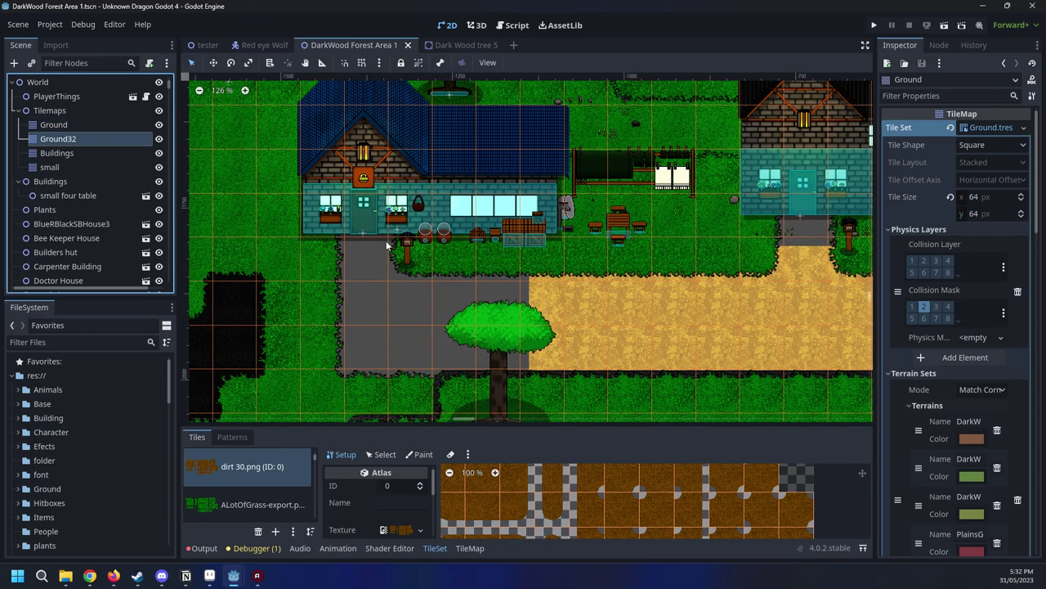
{"action": "left_click", "coordinate": [57, 124]}
{"action": "scroll", "coordinate": [621, 413], "scroll_direction": "down", "scroll_amount": 2}
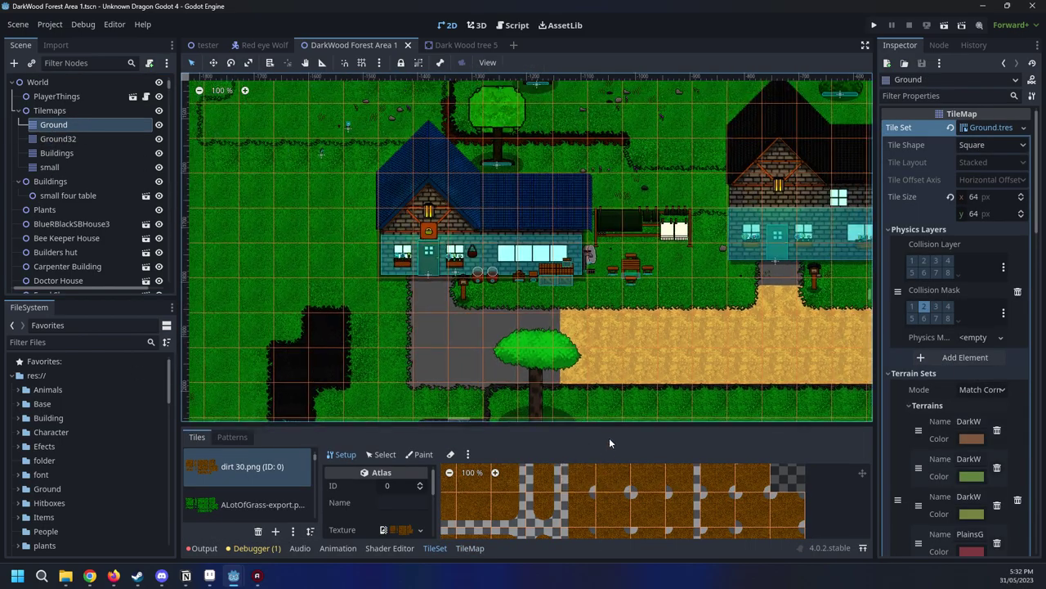
Paint DarkWoodRoad terrain on the Ground tilemap's Middle layer over the grey area in front of the Gather hut
{"action": "left_click_drag", "start_coordinate": [613, 425], "coordinate": [736, 363]}
{"action": "left_click", "coordinate": [239, 376]}
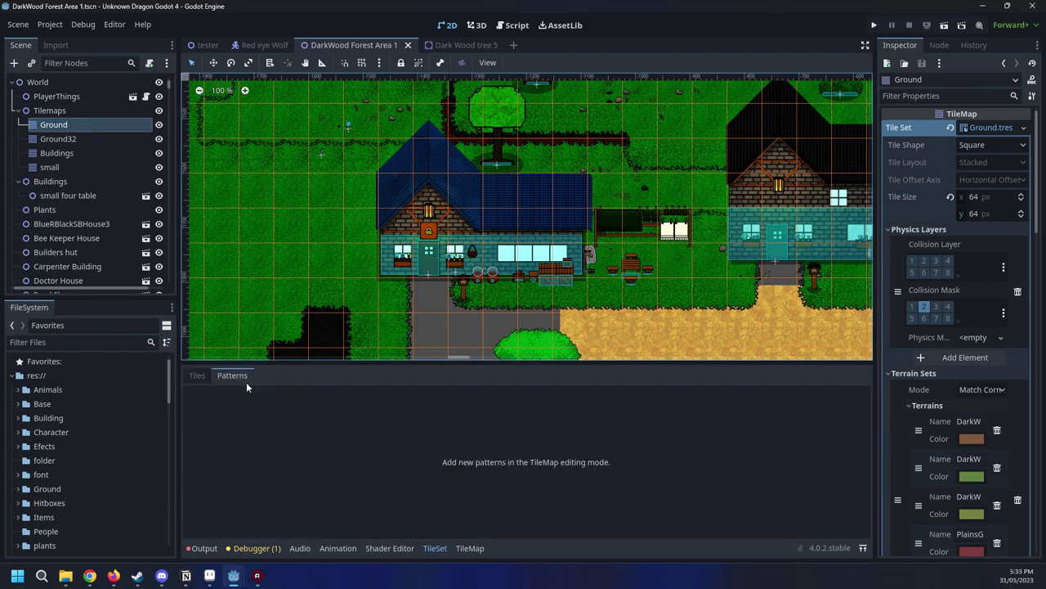
{"action": "left_click", "coordinate": [197, 375]}
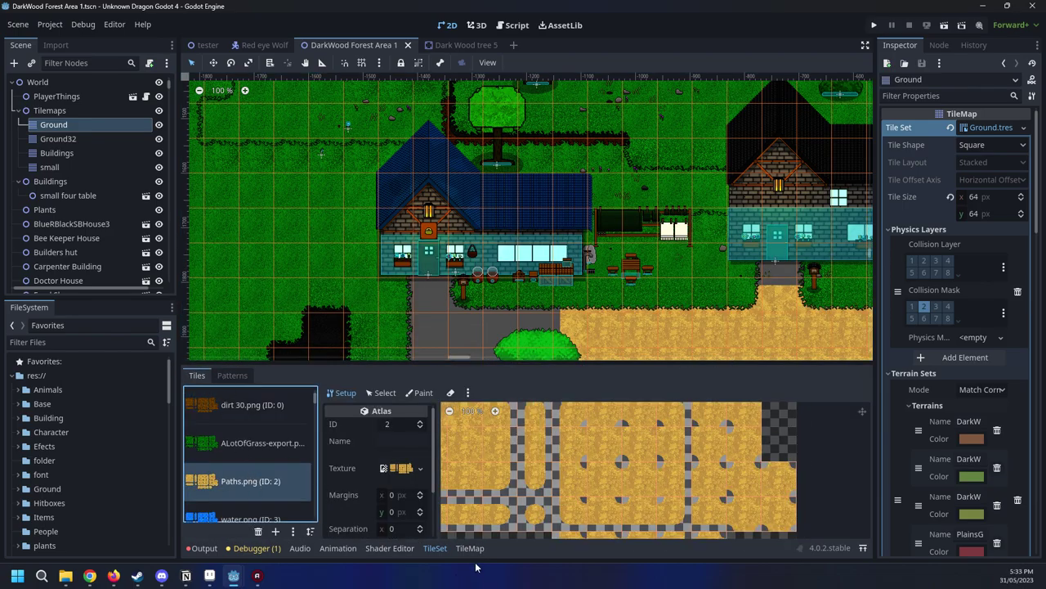
{"action": "left_click", "coordinate": [470, 547]}
{"action": "left_click", "coordinate": [238, 465]}
{"action": "scroll", "coordinate": [423, 199], "scroll_direction": "down", "scroll_amount": 3}
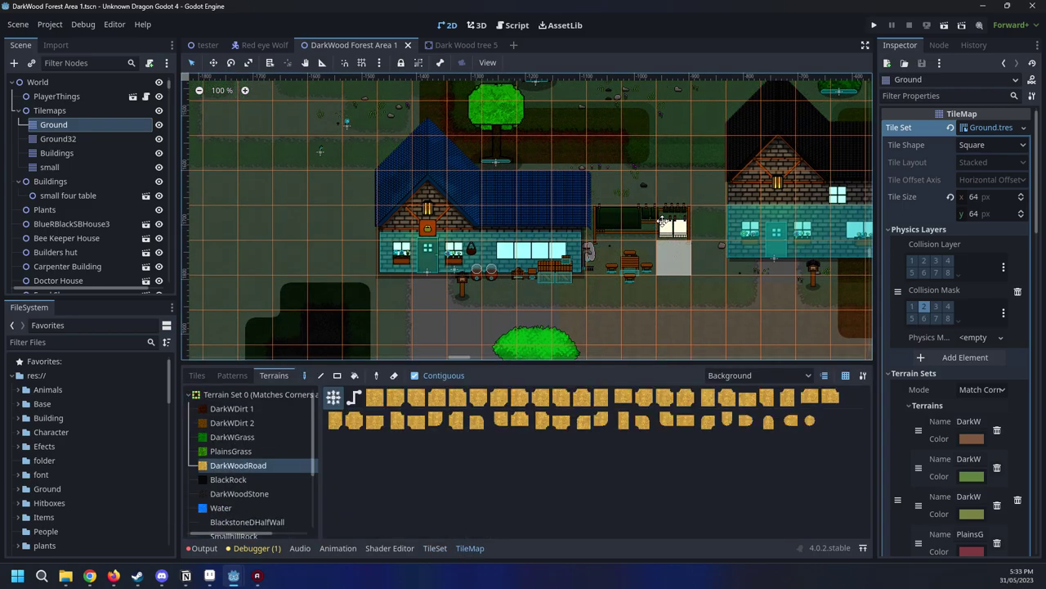
{"action": "left_click", "coordinate": [758, 376]}
{"action": "left_click", "coordinate": [756, 411]}
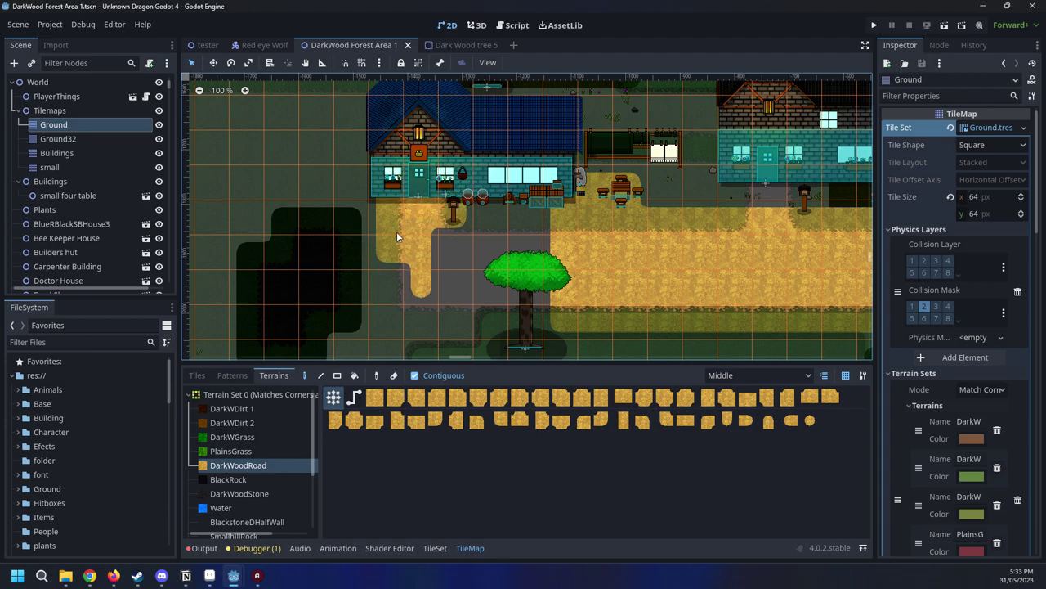
{"action": "mouse_move", "coordinate": [397, 306]}
{"action": "left_mouse_down"}
{"action": "mouse_move", "coordinate": [511, 320]}
{"action": "mouse_move", "coordinate": [477, 292]}
{"action": "mouse_move", "coordinate": [484, 250]}
{"action": "mouse_move", "coordinate": [547, 234]}
{"action": "mouse_move", "coordinate": [481, 224]}
{"action": "left_mouse_up"}
Paint DarkWoodRoad terrain over the grey patch leading to greyStonehouse2's door
{"action": "mouse_move", "coordinate": [746, 263]}
{"action": "middle_mouse_down"}
{"action": "mouse_move", "coordinate": [450, 267]}
{"action": "mouse_move", "coordinate": [552, 347]}
{"action": "middle_mouse_up"}
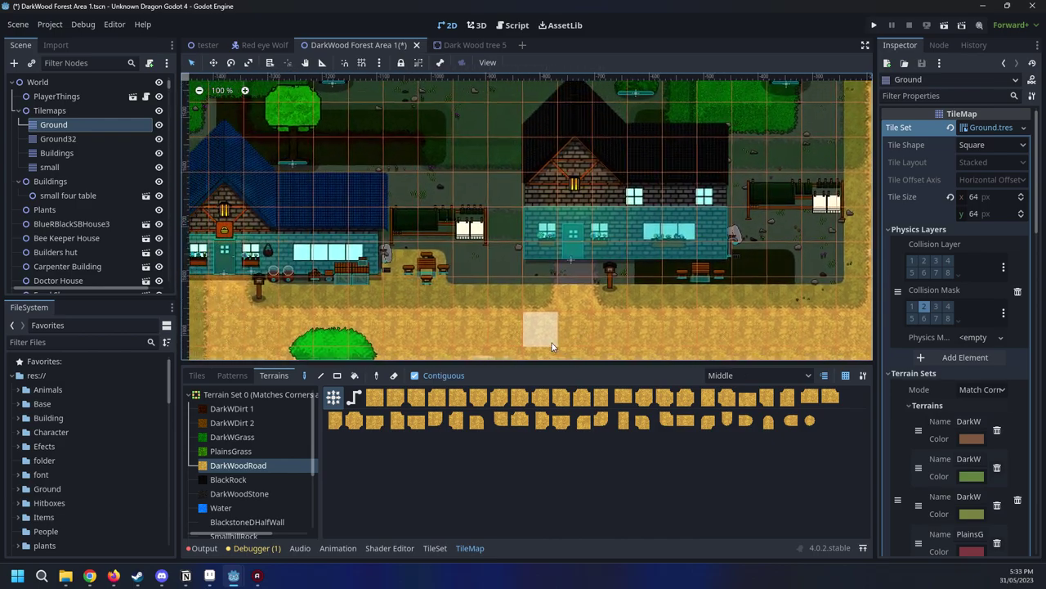
{"action": "scroll", "coordinate": [552, 346], "scroll_direction": "up", "scroll_amount": 1}
{"action": "mouse_move", "coordinate": [357, 256]}
{"action": "middle_mouse_down"}
{"action": "mouse_move", "coordinate": [527, 269]}
{"action": "mouse_move", "coordinate": [349, 233]}
{"action": "middle_mouse_up"}
{"action": "scroll", "coordinate": [478, 257], "scroll_direction": "up", "scroll_amount": 2}
{"action": "left_click_drag", "start_coordinate": [475, 235], "coordinate": [590, 219]}
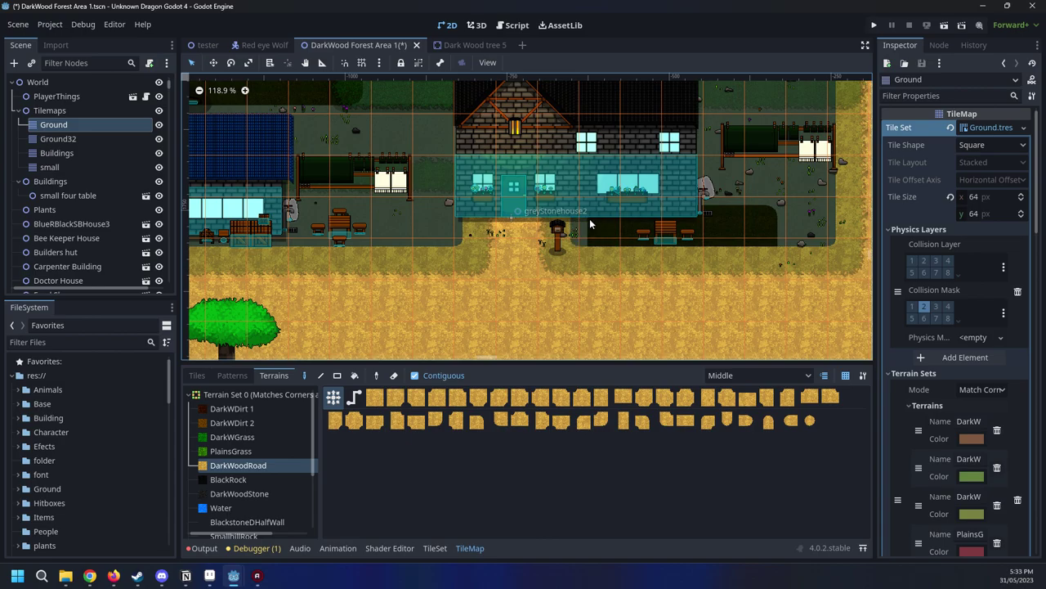
{"action": "scroll", "coordinate": [681, 255], "scroll_direction": "up", "scroll_amount": 2}
{"action": "middle_click_drag", "start_coordinate": [682, 256], "coordinate": [769, 300]}
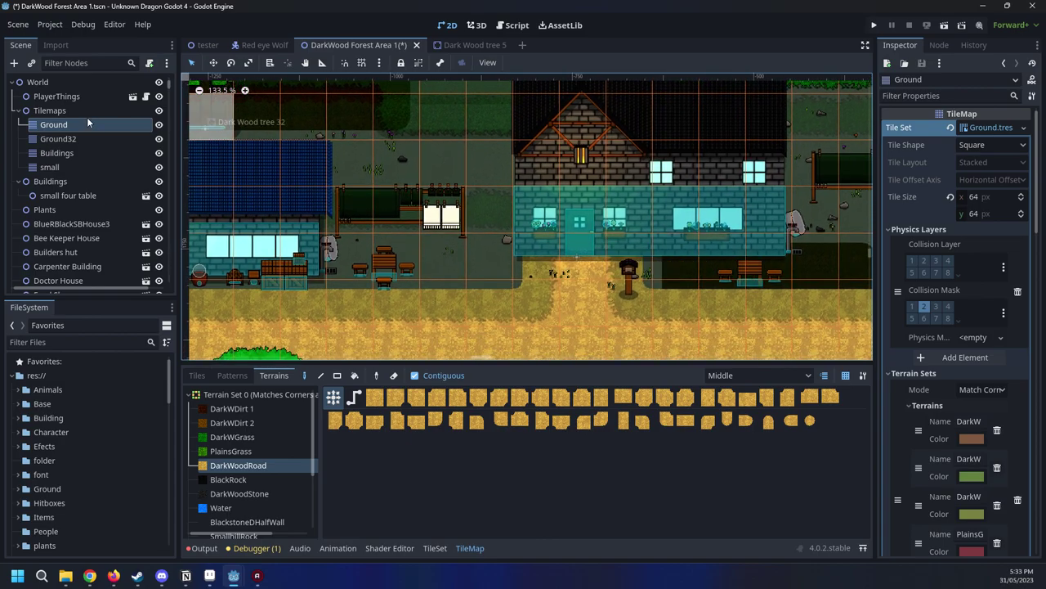
Inspect the plants along greyStonehouse2's path and erase the stray sprouts on the road from the small tilemap
{"action": "left_click", "coordinate": [39, 82]}
{"action": "scroll", "coordinate": [596, 235], "scroll_direction": "up", "scroll_amount": 8}
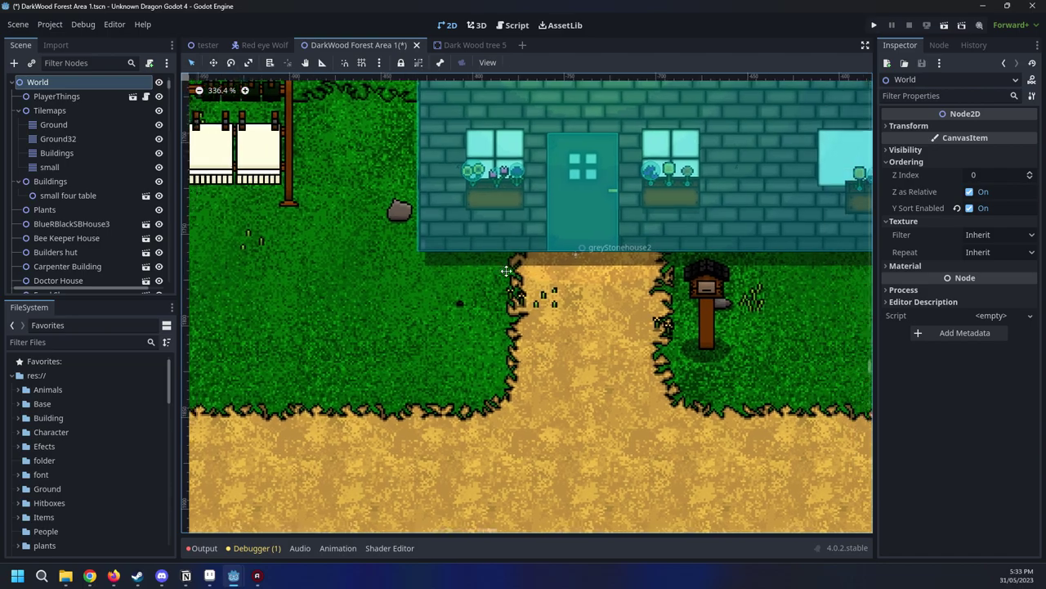
{"action": "middle_click_drag", "start_coordinate": [506, 270], "coordinate": [422, 254]}
{"action": "scroll", "coordinate": [465, 286], "scroll_direction": "up", "scroll_amount": 4}
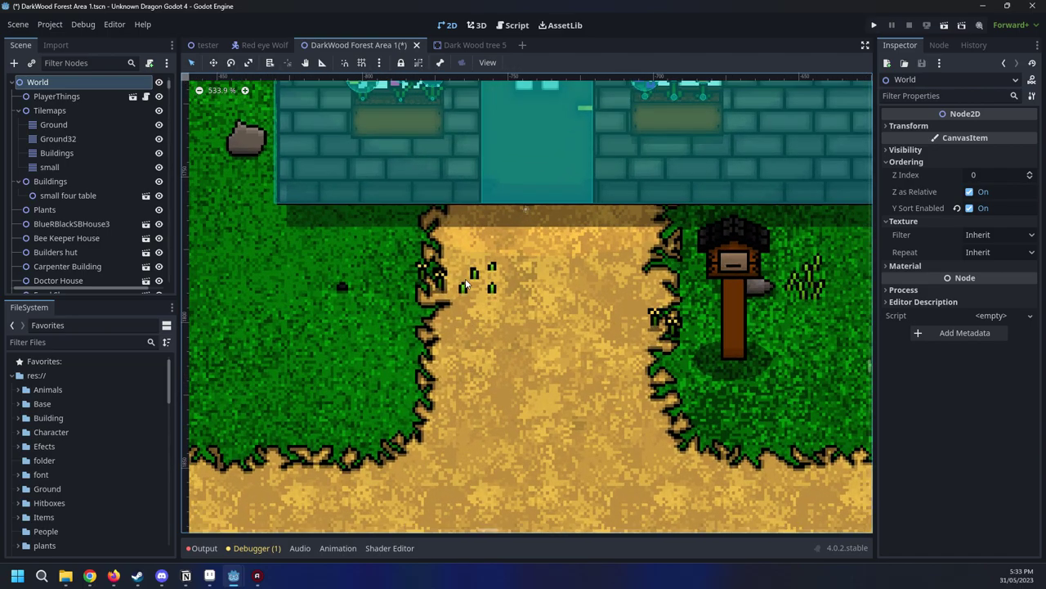
{"action": "scroll", "coordinate": [452, 283], "scroll_direction": "up", "scroll_amount": 13}
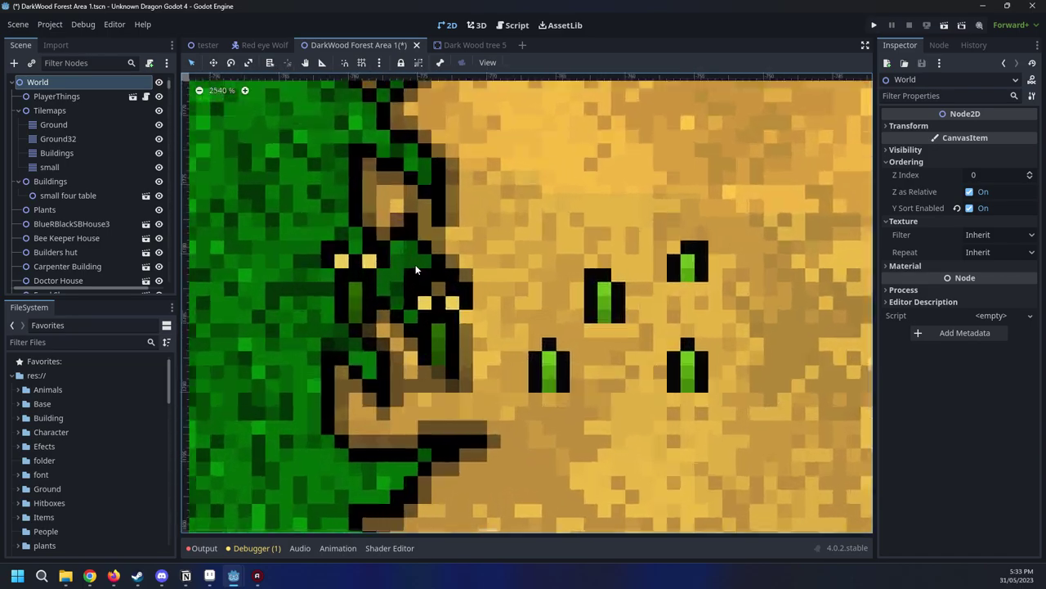
{"action": "scroll", "coordinate": [427, 243], "scroll_direction": "down", "scroll_amount": 15}
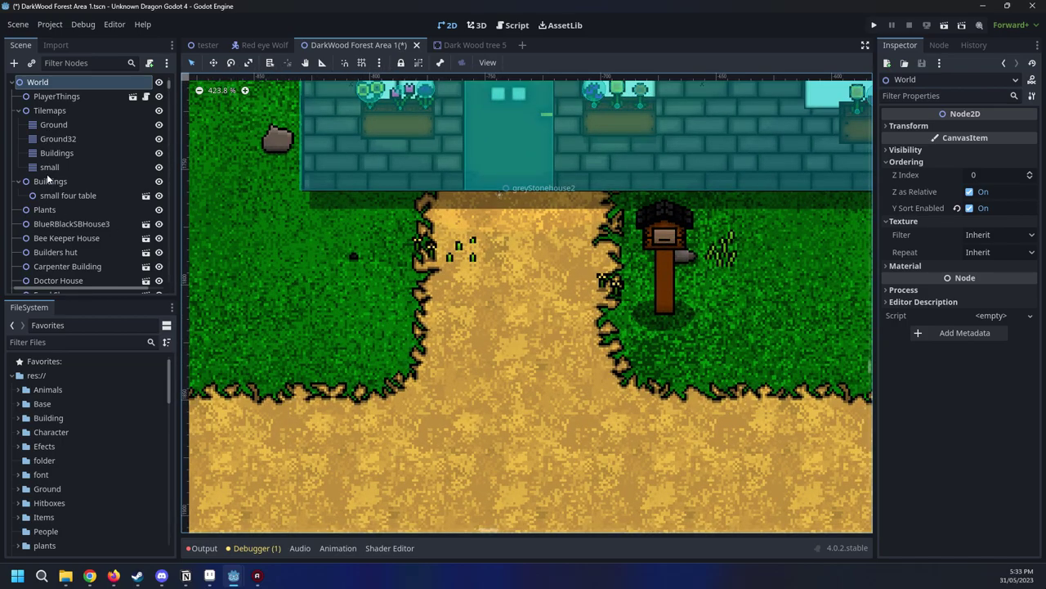
{"action": "left_click", "coordinate": [47, 168]}
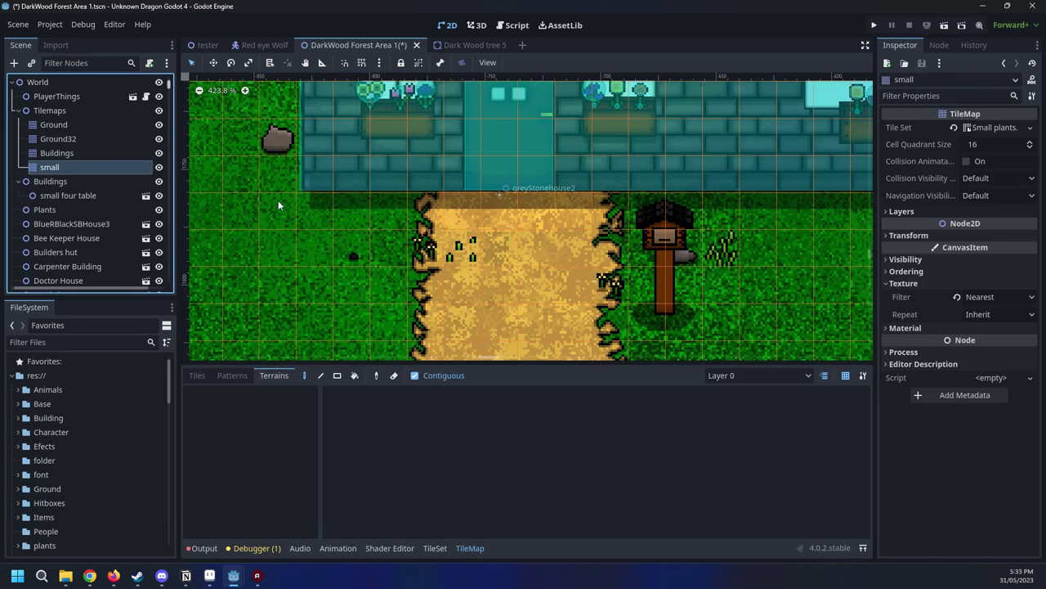
{"action": "left_click", "coordinate": [197, 375]}
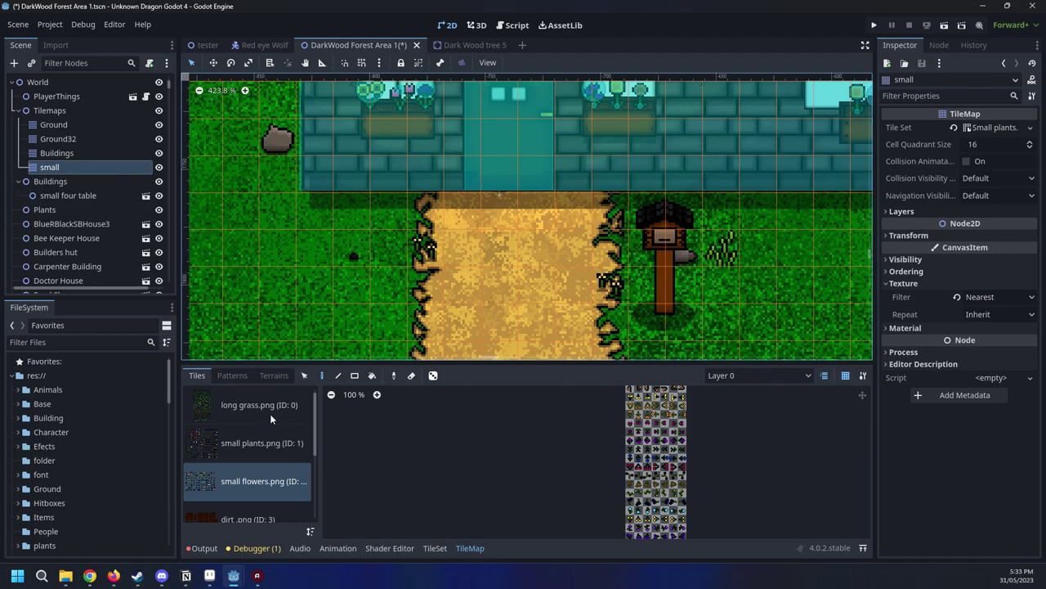
Select the full block of base tiles in the Small Dark Wood ground tile source of the small tilemap
{"action": "scroll", "coordinate": [268, 437], "scroll_direction": "down", "scroll_amount": 4}
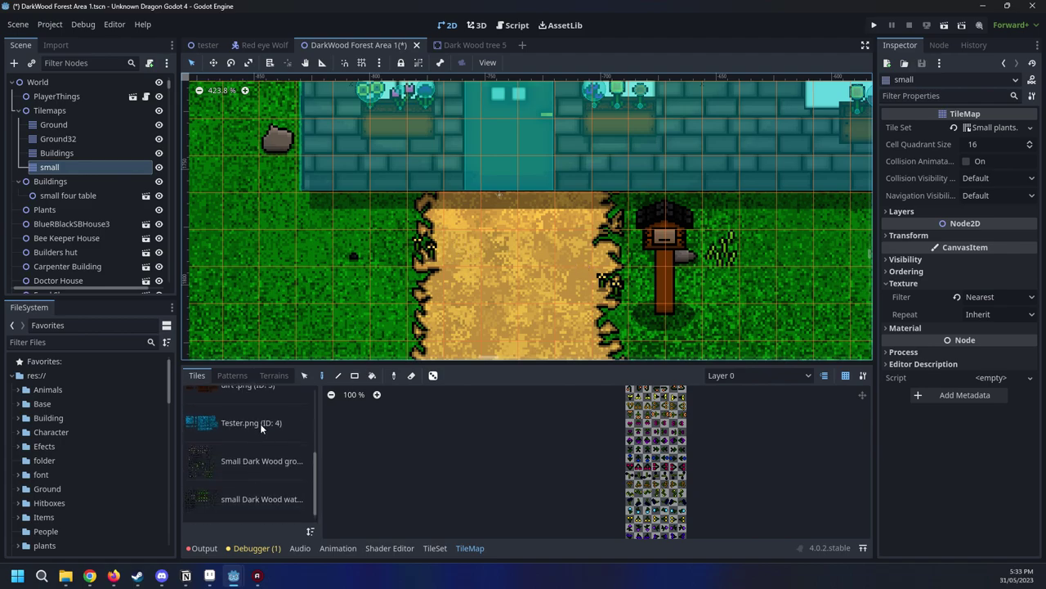
{"action": "left_click", "coordinate": [253, 458]}
{"action": "scroll", "coordinate": [504, 421], "scroll_direction": "down", "scroll_amount": 5}
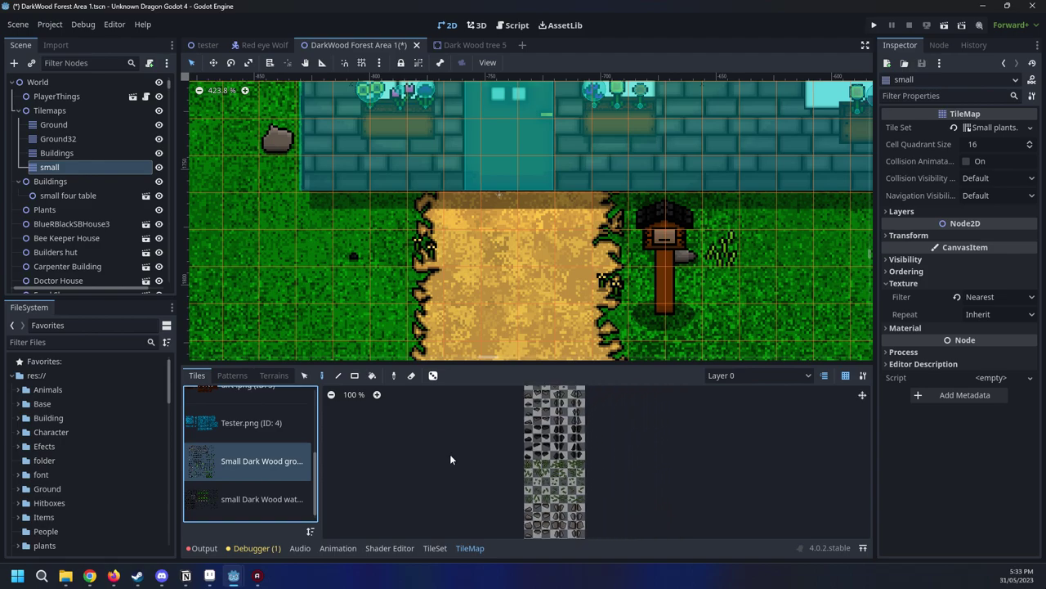
{"action": "scroll", "coordinate": [515, 419], "scroll_direction": "up", "scroll_amount": 6}
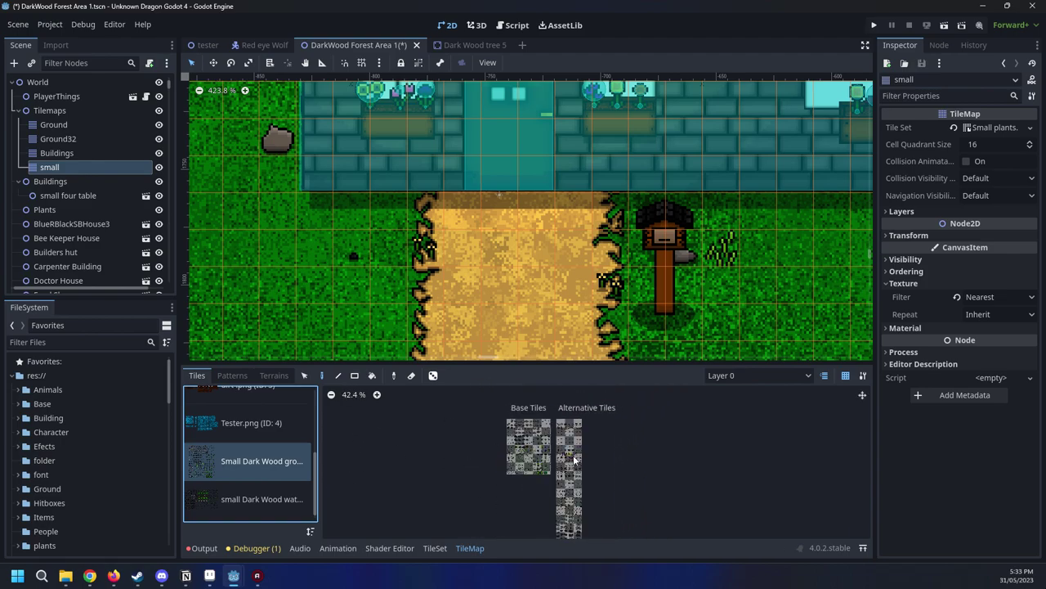
{"action": "middle_click_drag", "start_coordinate": [559, 470], "coordinate": [518, 487]}
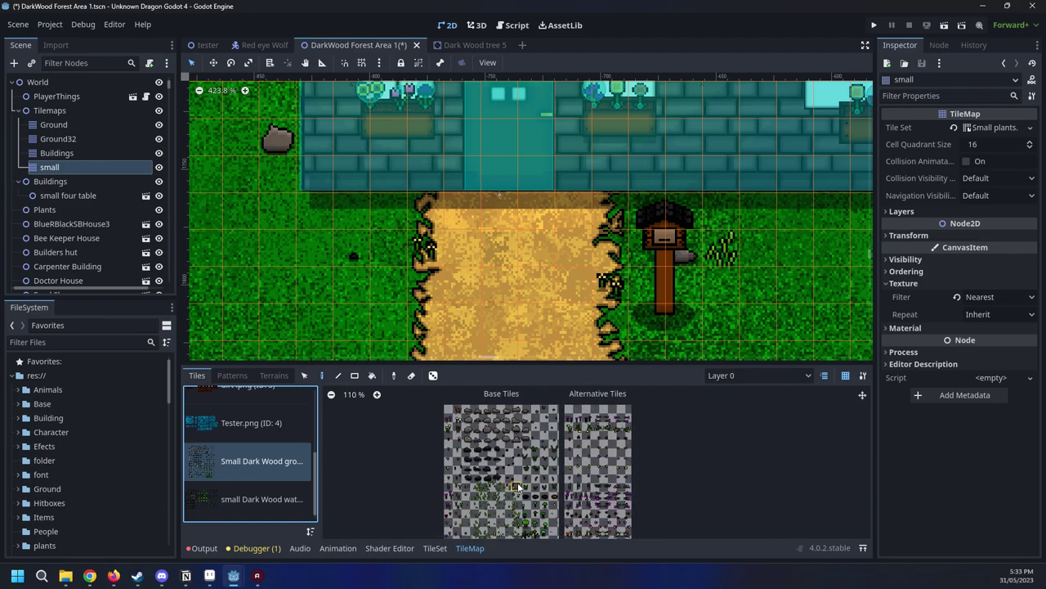
{"action": "middle_click_drag", "start_coordinate": [515, 415], "coordinate": [562, 401]}
{"action": "left_click_drag", "start_coordinate": [501, 398], "coordinate": [598, 533]}
{"action": "scroll", "coordinate": [534, 404], "scroll_direction": "up", "scroll_amount": 2}
{"action": "scroll", "coordinate": [533, 406], "scroll_direction": "up", "scroll_amount": 5}
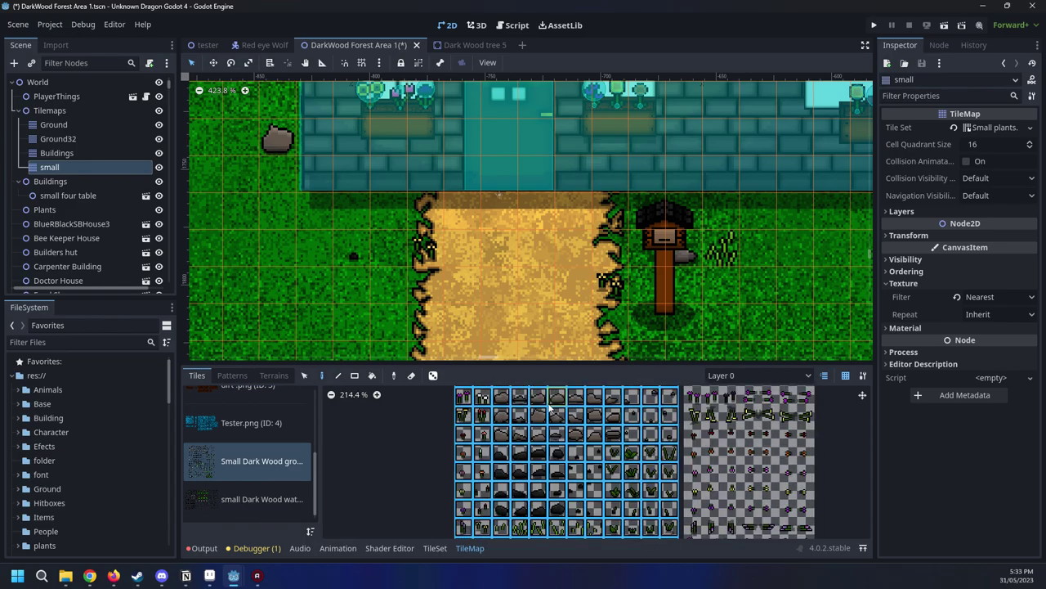
{"action": "middle_click_drag", "start_coordinate": [539, 402], "coordinate": [535, 448]}
Enable random tile placement for the selected small ground tiles and look over the selection
{"action": "middle_click_drag", "start_coordinate": [368, 279], "coordinate": [550, 268]}
{"action": "scroll", "coordinate": [550, 267], "scroll_direction": "down", "scroll_amount": 6}
{"action": "left_click", "coordinate": [433, 375]}
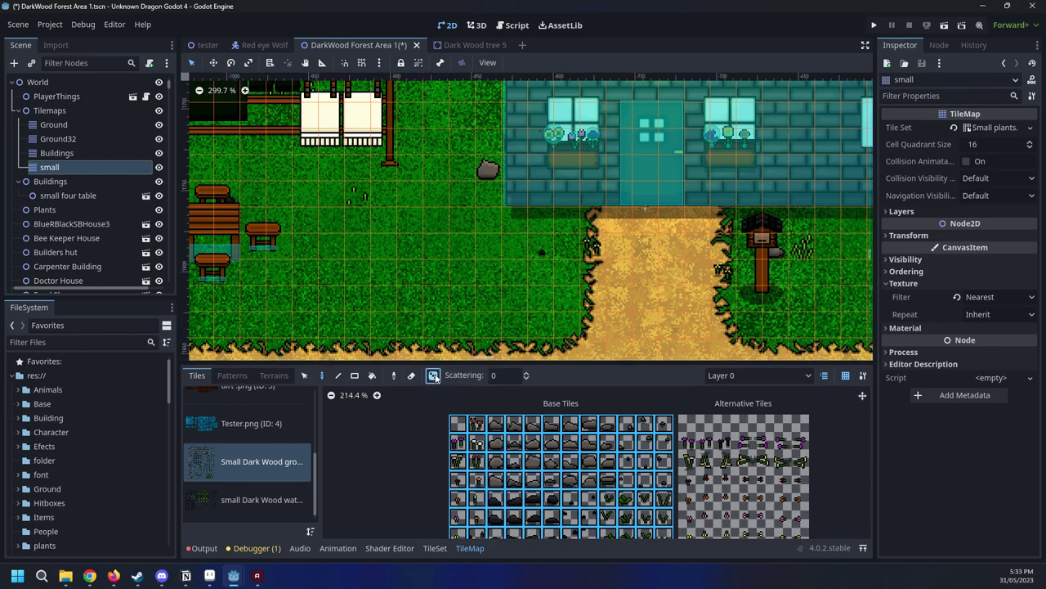
{"action": "scroll", "coordinate": [583, 467], "scroll_direction": "up", "scroll_amount": 3}
{"action": "middle_click_drag", "start_coordinate": [584, 468], "coordinate": [496, 481]}
{"action": "scroll", "coordinate": [565, 455], "scroll_direction": "down", "scroll_amount": 2}
{"action": "middle_click_drag", "start_coordinate": [564, 517], "coordinate": [622, 437]}
{"action": "middle_click_drag", "start_coordinate": [582, 441], "coordinate": [665, 391]}
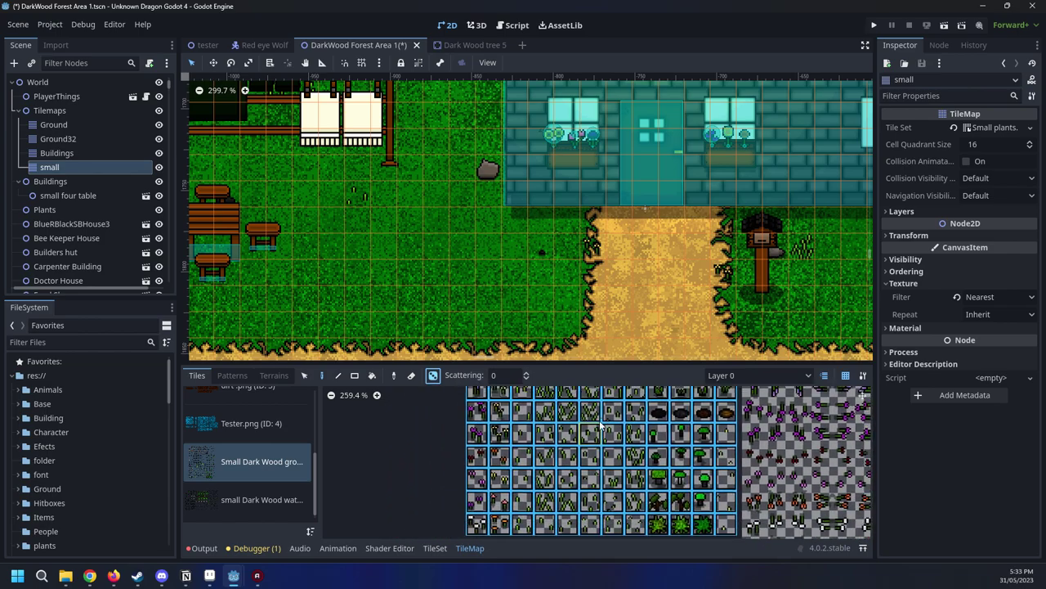
{"action": "middle_click_drag", "start_coordinate": [550, 454], "coordinate": [563, 445]}
{"action": "middle_click_drag", "start_coordinate": [666, 476], "coordinate": [660, 451]}
Scatter random small plants and stones on the grass between the Gather hut's table and greyStonehouse2, erasing unwanted ones
{"action": "middle_click_drag", "start_coordinate": [429, 250], "coordinate": [618, 266]}
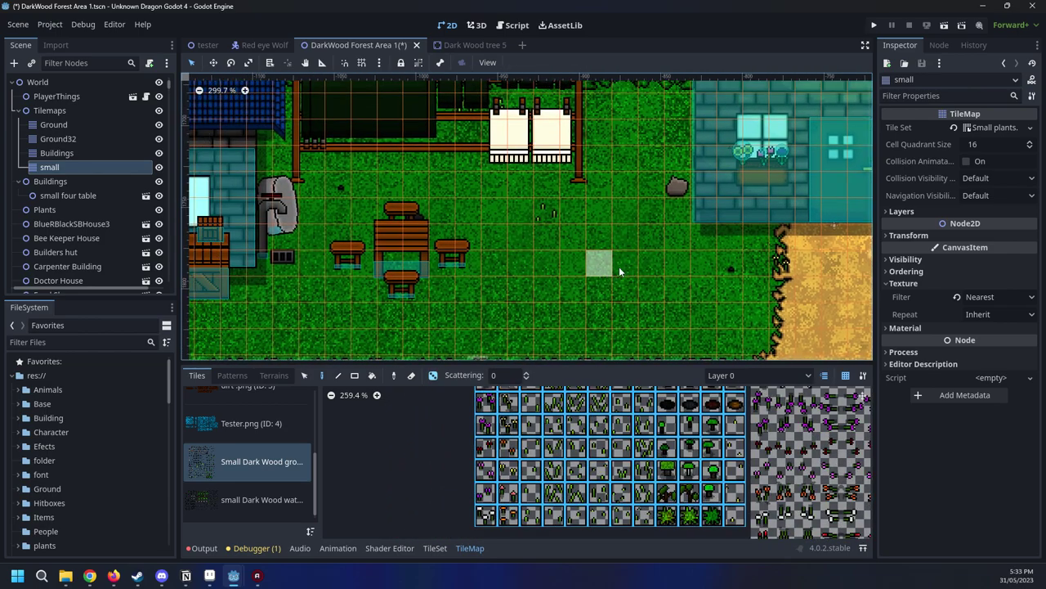
{"action": "left_click_drag", "start_coordinate": [553, 317], "coordinate": [575, 316]}
{"action": "right_click", "coordinate": [546, 290]}
{"action": "right_click", "coordinate": [553, 311]}
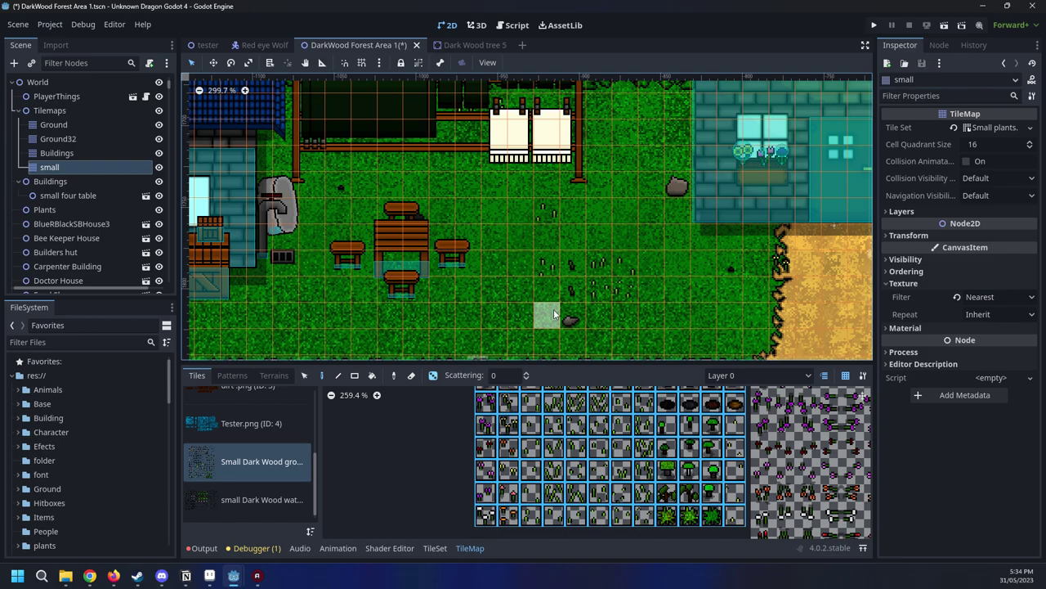
{"action": "left_click", "coordinate": [471, 323]}
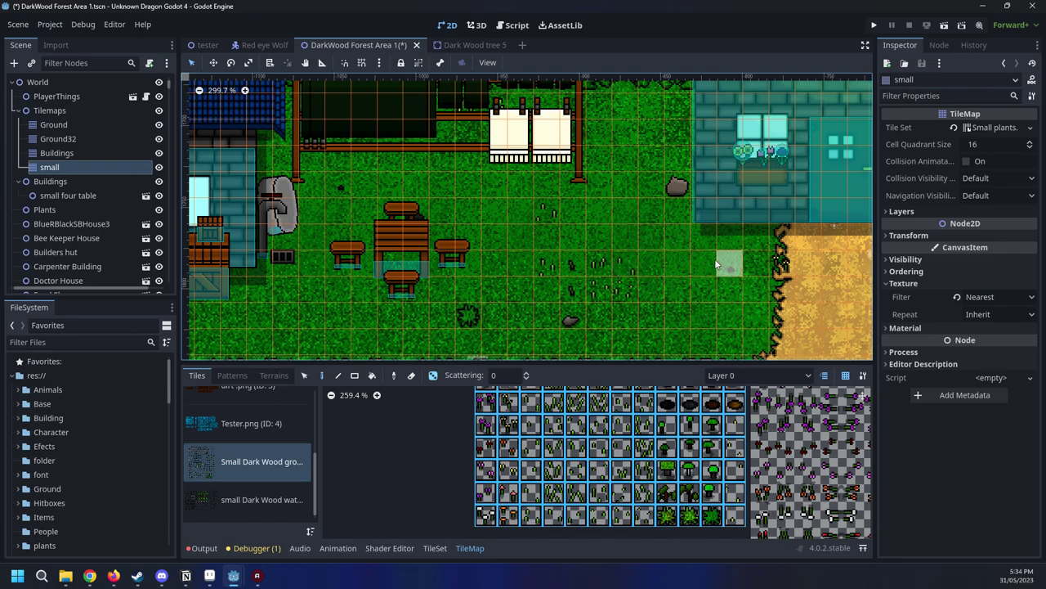
{"action": "left_click_drag", "start_coordinate": [600, 211], "coordinate": [674, 259]}
Scatter random small plants and stones on the grass around the mailbox and bench in front of greyStonehouse2
{"action": "scroll", "coordinate": [756, 315], "scroll_direction": "down", "scroll_amount": 3}
{"action": "mouse_move", "coordinate": [757, 315]}
{"action": "middle_mouse_down"}
{"action": "mouse_move", "coordinate": [404, 250]}
{"action": "mouse_move", "coordinate": [406, 232]}
{"action": "middle_mouse_up"}
{"action": "middle_click_drag", "start_coordinate": [740, 214], "coordinate": [564, 260]}
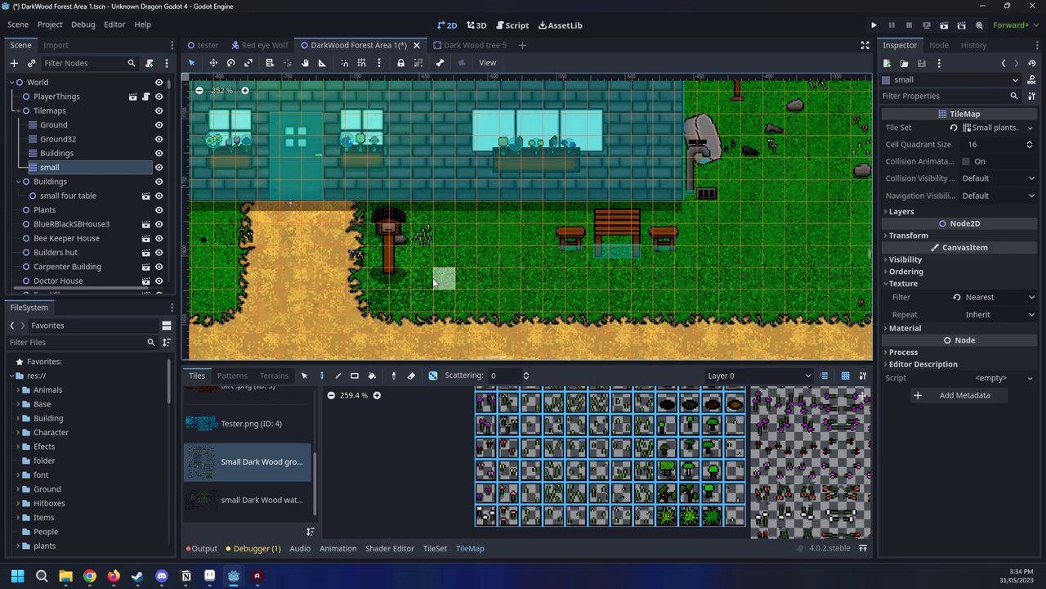
{"action": "left_click_drag", "start_coordinate": [444, 276], "coordinate": [495, 256]}
{"action": "middle_click_drag", "start_coordinate": [832, 261], "coordinate": [681, 285]}
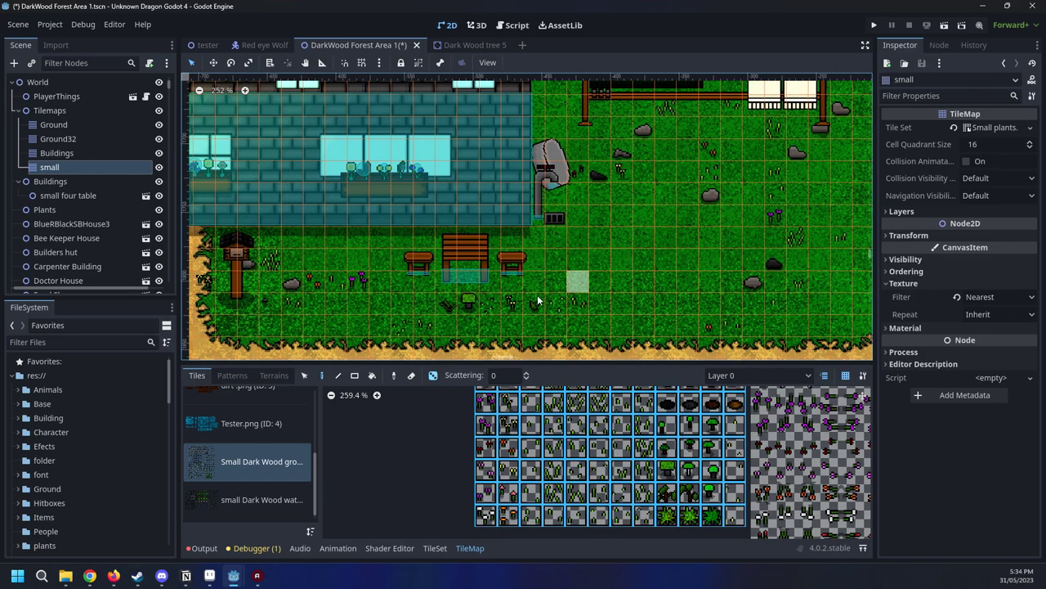
Examine the Small Dark Wood ground source's setup and paintable tile properties in the tile set, and return to tilemap painting
{"action": "scroll", "coordinate": [777, 262], "scroll_direction": "down", "scroll_amount": 16}
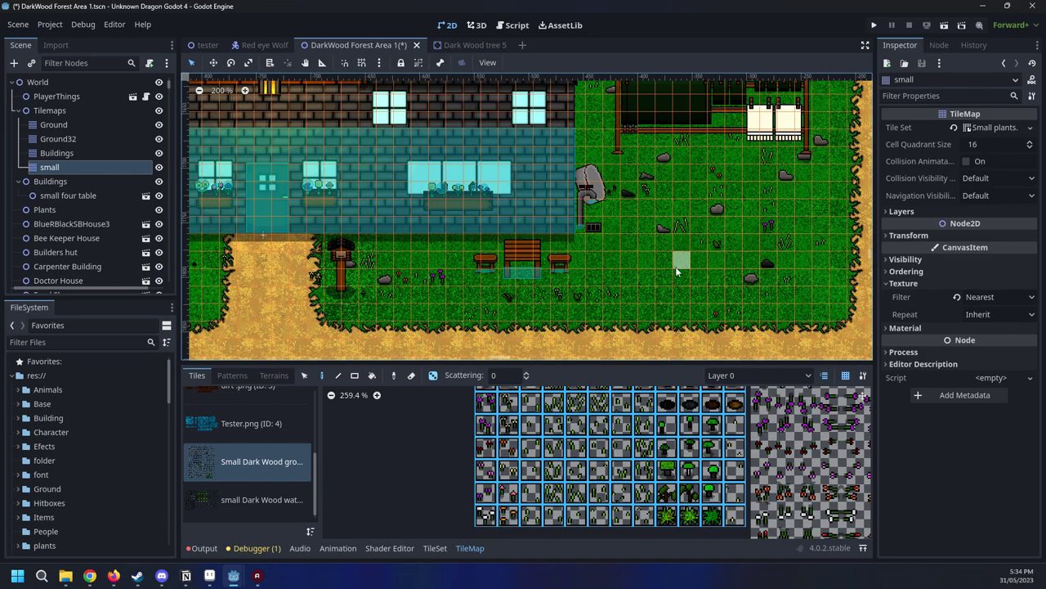
{"action": "middle_click_drag", "start_coordinate": [287, 136], "coordinate": [717, 247]}
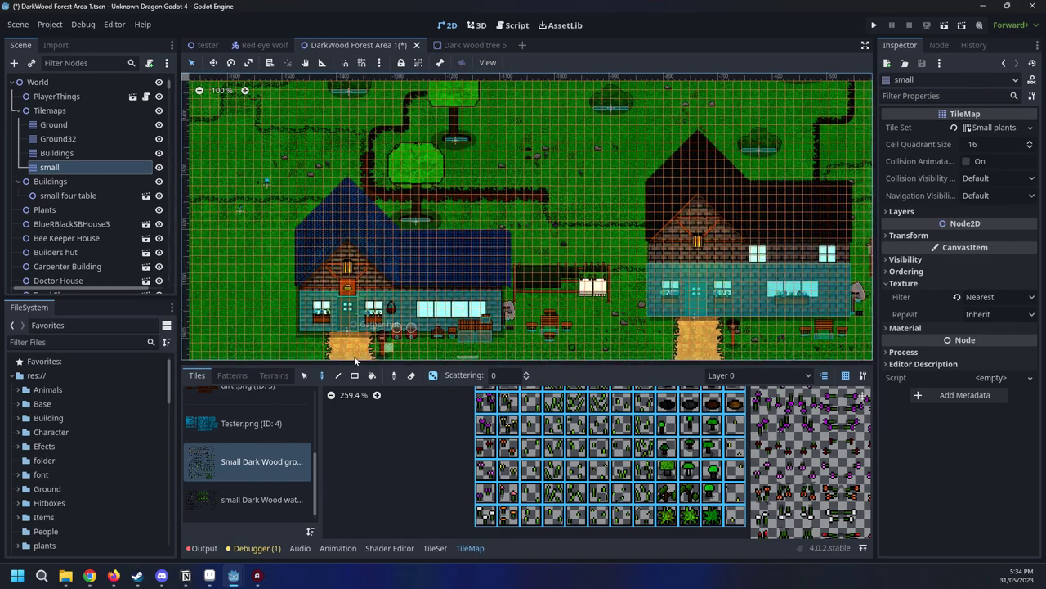
{"action": "left_click", "coordinate": [435, 548]}
{"action": "left_click", "coordinate": [233, 375]}
{"action": "left_click", "coordinate": [197, 375]}
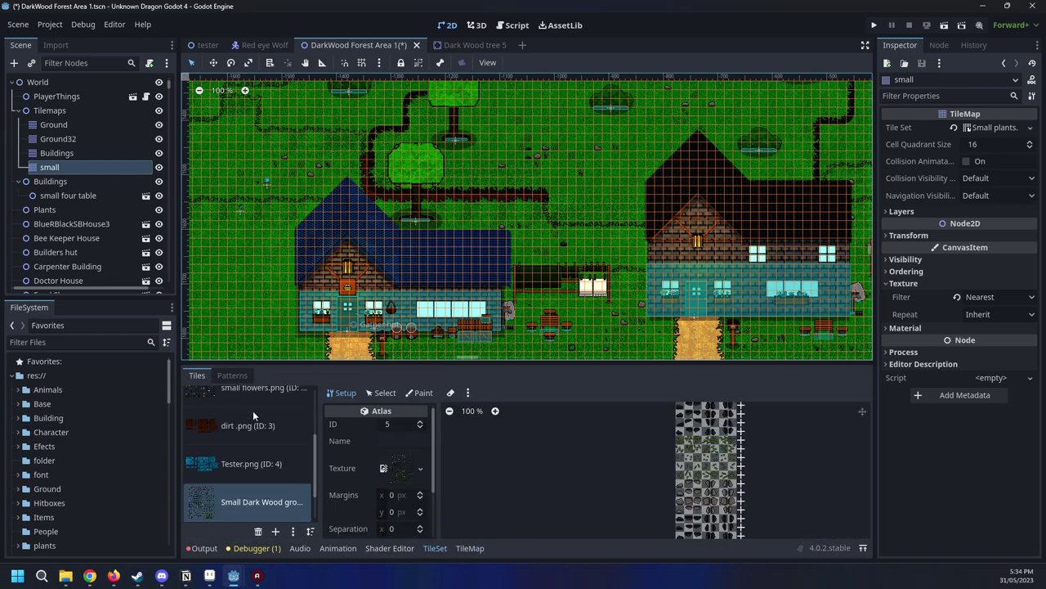
{"action": "scroll", "coordinate": [687, 454], "scroll_direction": "up", "scroll_amount": 1}
{"action": "middle_click_drag", "start_coordinate": [682, 447], "coordinate": [613, 484]}
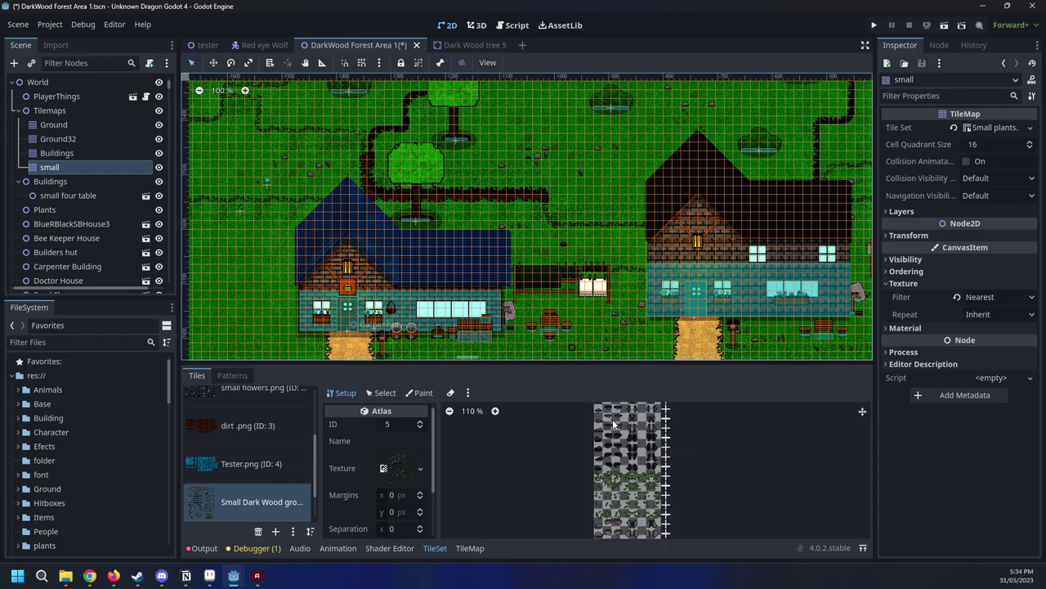
{"action": "left_click", "coordinate": [423, 392]}
{"action": "left_click", "coordinate": [413, 427]}
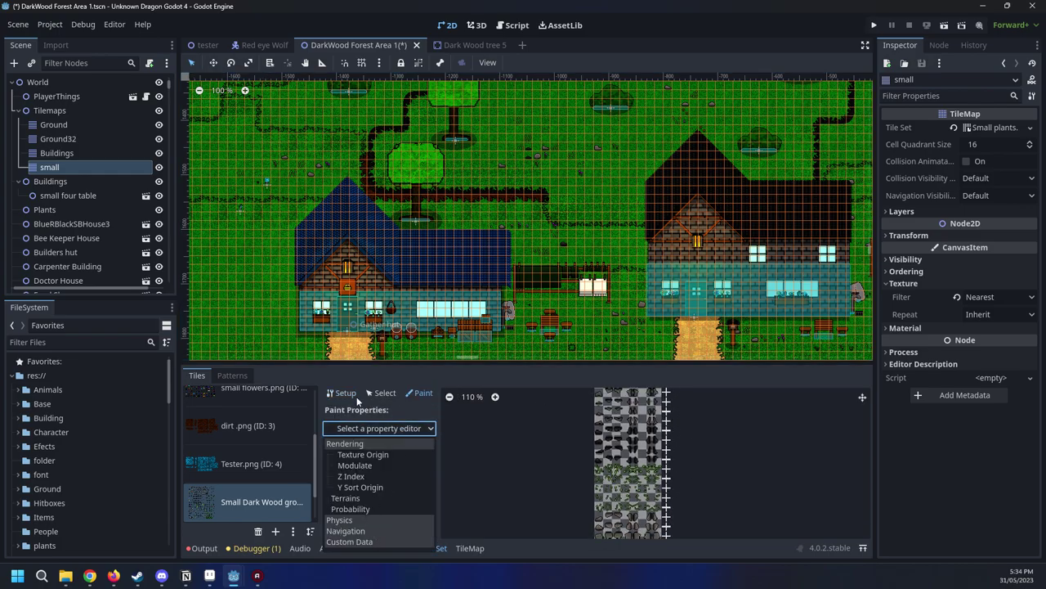
{"action": "left_click", "coordinate": [408, 425]}
{"action": "left_click", "coordinate": [341, 392]}
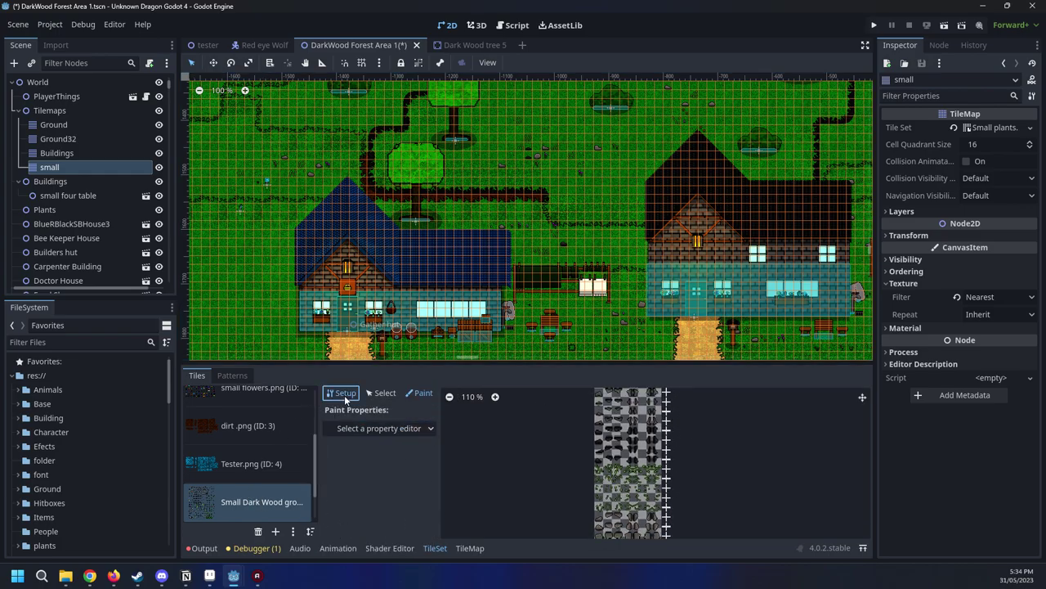
{"action": "left_click", "coordinate": [470, 548]}
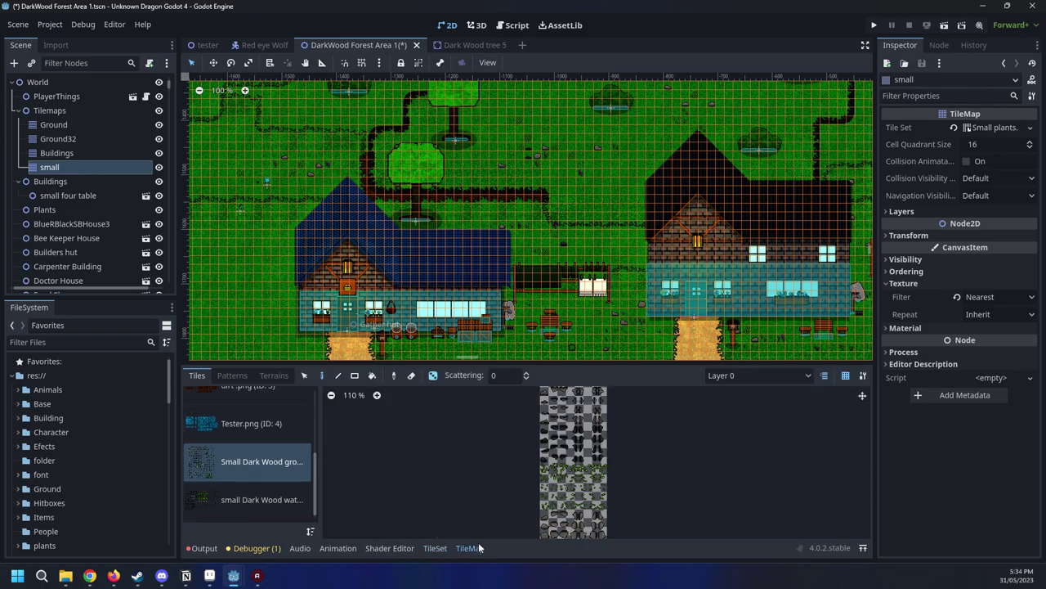
Scatter random small plants and stones on the grass between the blue-roofed house and the dark-roofed stone house, continuing north behind them
{"action": "scroll", "coordinate": [373, 459], "scroll_direction": "up", "scroll_amount": 2}
{"action": "scroll", "coordinate": [484, 483], "scroll_direction": "down", "scroll_amount": 15}
{"action": "middle_click_drag", "start_coordinate": [502, 428], "coordinate": [589, 487]}
{"action": "scroll", "coordinate": [573, 455], "scroll_direction": "up", "scroll_amount": 8}
{"action": "scroll", "coordinate": [574, 456], "scroll_direction": "up", "scroll_amount": 2}
{"action": "scroll", "coordinate": [581, 189], "scroll_direction": "up", "scroll_amount": 4}
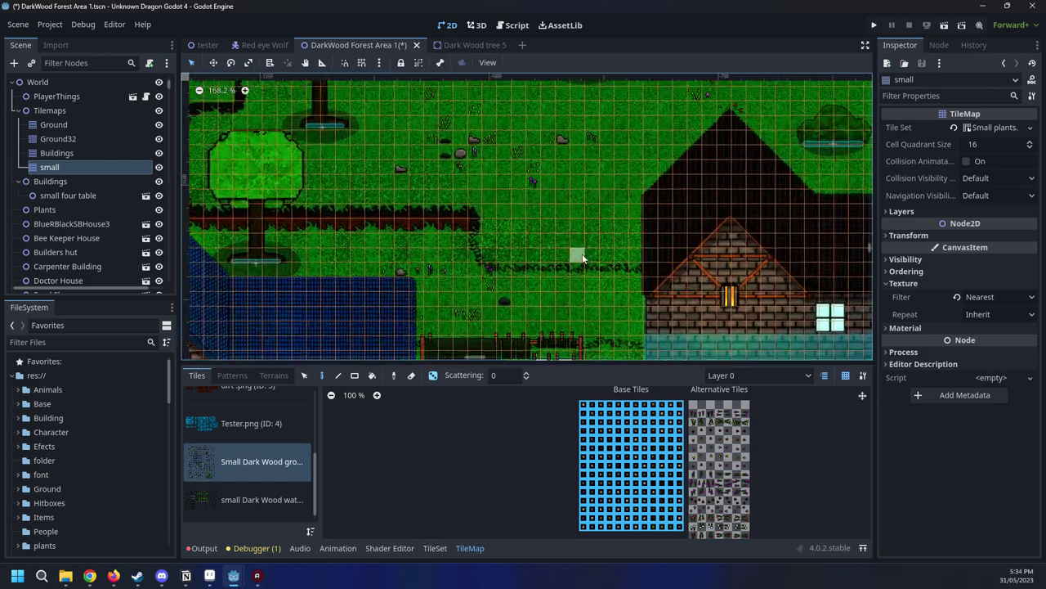
{"action": "left_click_drag", "start_coordinate": [580, 190], "coordinate": [524, 204]}
{"action": "scroll", "coordinate": [556, 278], "scroll_direction": "down", "scroll_amount": 2}
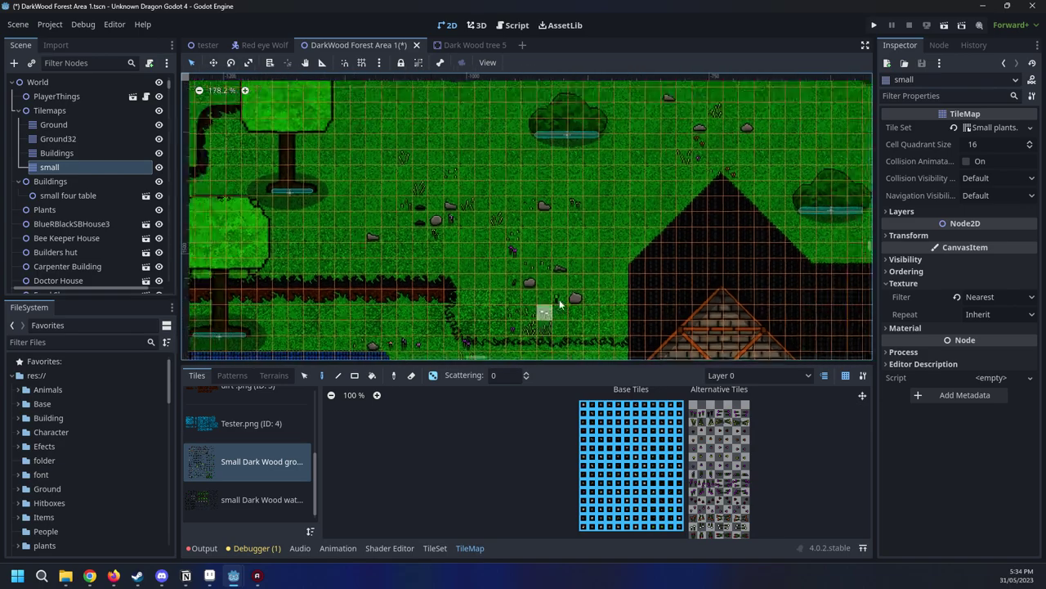
{"action": "middle_click_drag", "start_coordinate": [523, 217], "coordinate": [577, 296]}
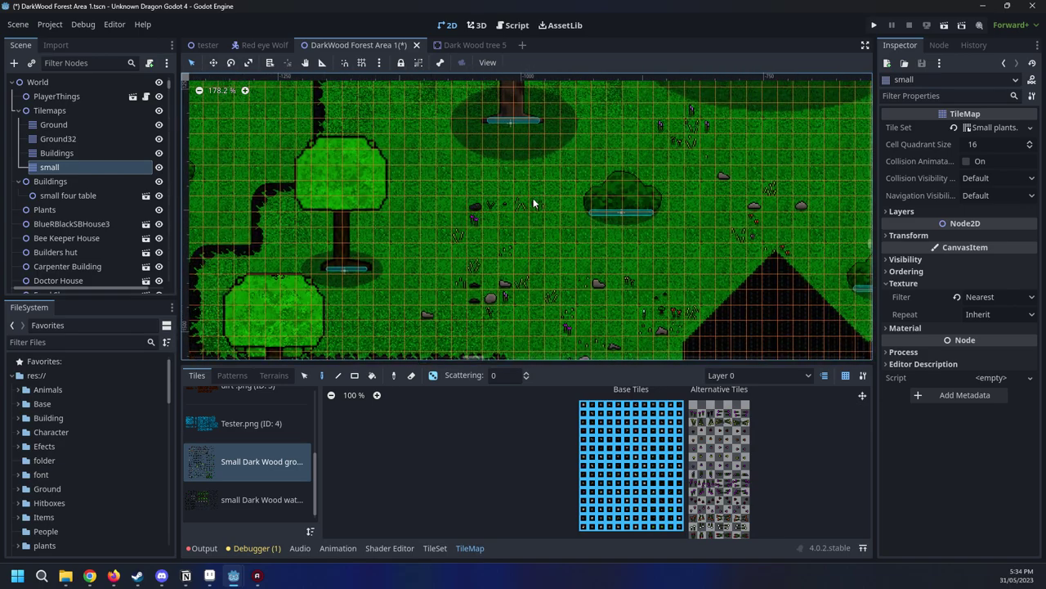
Scatter random small plants and stones around the two green trees behind the blue-roofed house and toward the bush to the northwest
{"action": "middle_click_drag", "start_coordinate": [470, 196], "coordinate": [610, 234]}
{"action": "scroll", "coordinate": [610, 233], "scroll_direction": "up", "scroll_amount": 1}
{"action": "middle_click_drag", "start_coordinate": [547, 274], "coordinate": [576, 186]}
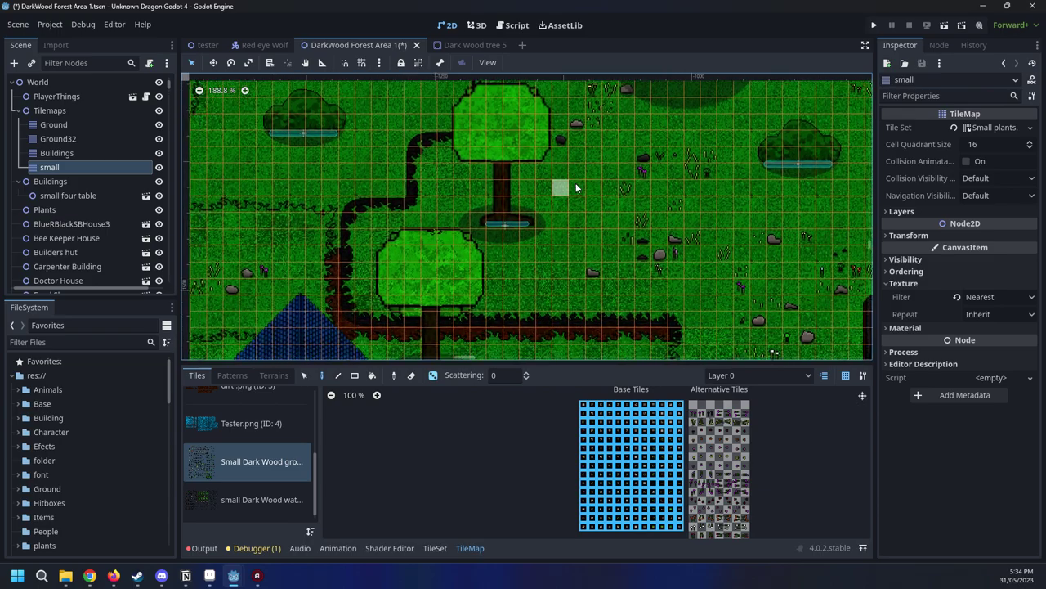
{"action": "scroll", "coordinate": [577, 204], "scroll_direction": "up", "scroll_amount": 3}
{"action": "middle_click_drag", "start_coordinate": [320, 100], "coordinate": [534, 217]}
{"action": "scroll", "coordinate": [534, 217], "scroll_direction": "down", "scroll_amount": 1}
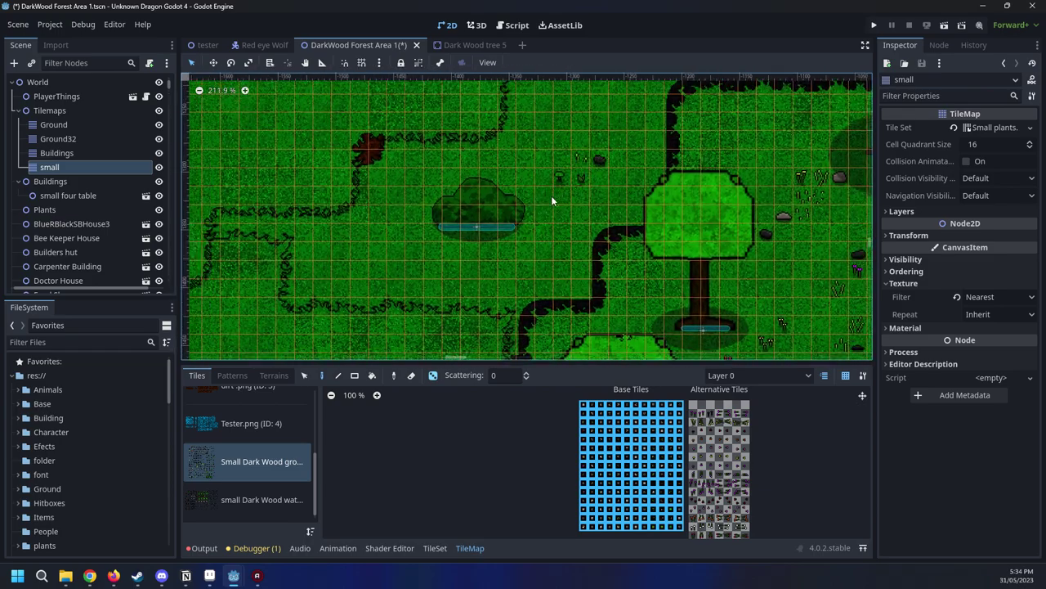
Scatter random small plants and stones on the grass within the vine-edged area northwest of the blue-roofed house
{"action": "scroll", "coordinate": [490, 253], "scroll_direction": "left", "scroll_amount": 2}
{"action": "scroll", "coordinate": [469, 237], "scroll_direction": "up", "scroll_amount": 1}
{"action": "scroll", "coordinate": [504, 277], "scroll_direction": "left", "scroll_amount": 5}
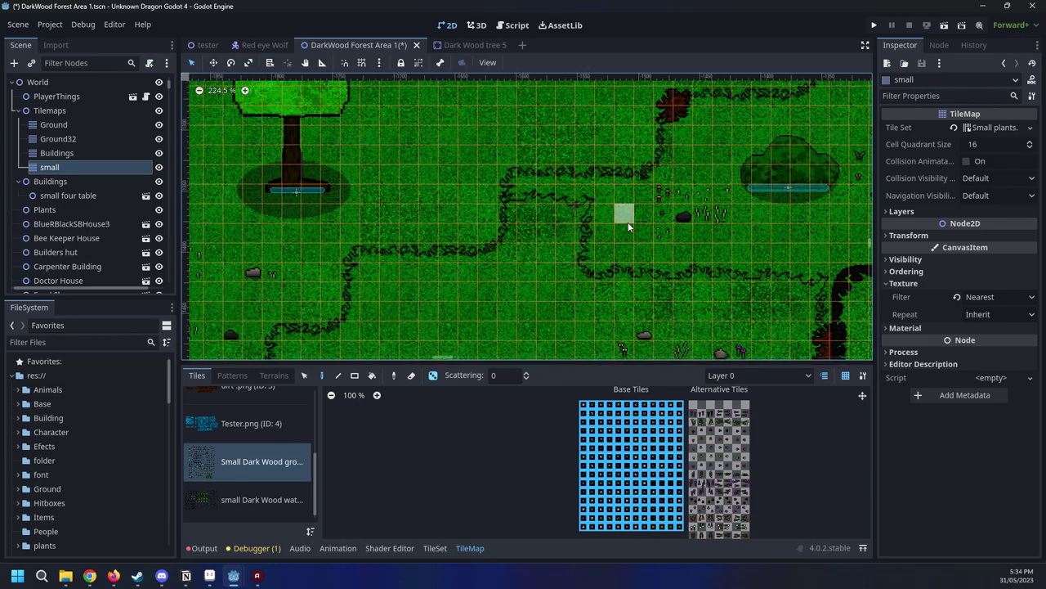
{"action": "scroll", "coordinate": [530, 258], "scroll_direction": "up", "scroll_amount": 1}
{"action": "middle_click_drag", "start_coordinate": [528, 266], "coordinate": [523, 162]}
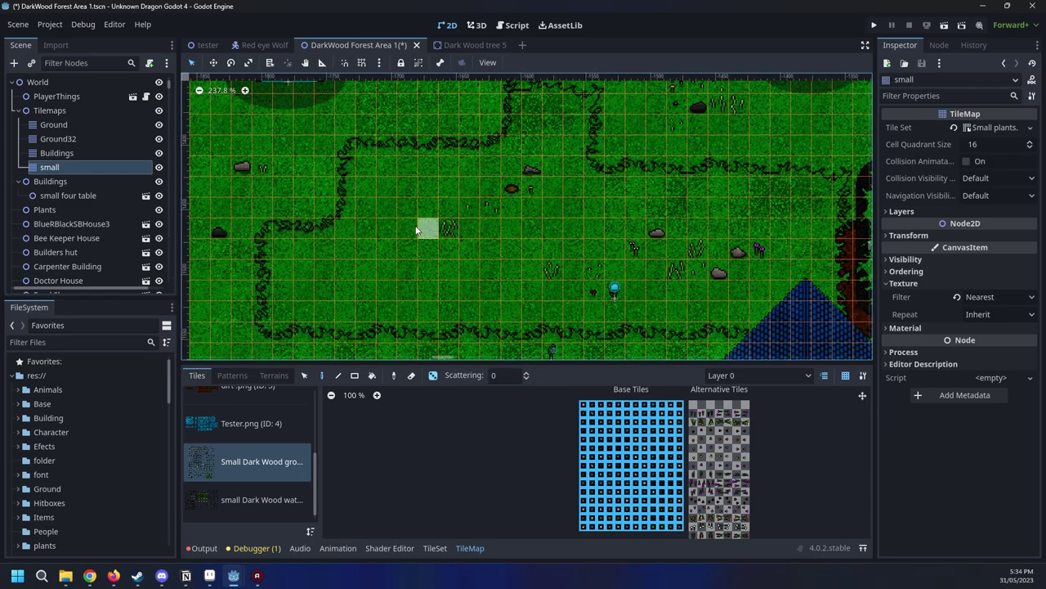
{"action": "scroll", "coordinate": [365, 232], "scroll_direction": "up", "scroll_amount": 1}
{"action": "middle_click_drag", "start_coordinate": [364, 232], "coordinate": [494, 221]}
{"action": "left_click_drag", "start_coordinate": [501, 234], "coordinate": [456, 279]}
Scatter random small plants and stones across the open grass west of the blue-roofed house, south of the vine edging
{"action": "middle_click_drag", "start_coordinate": [407, 237], "coordinate": [618, 141]}
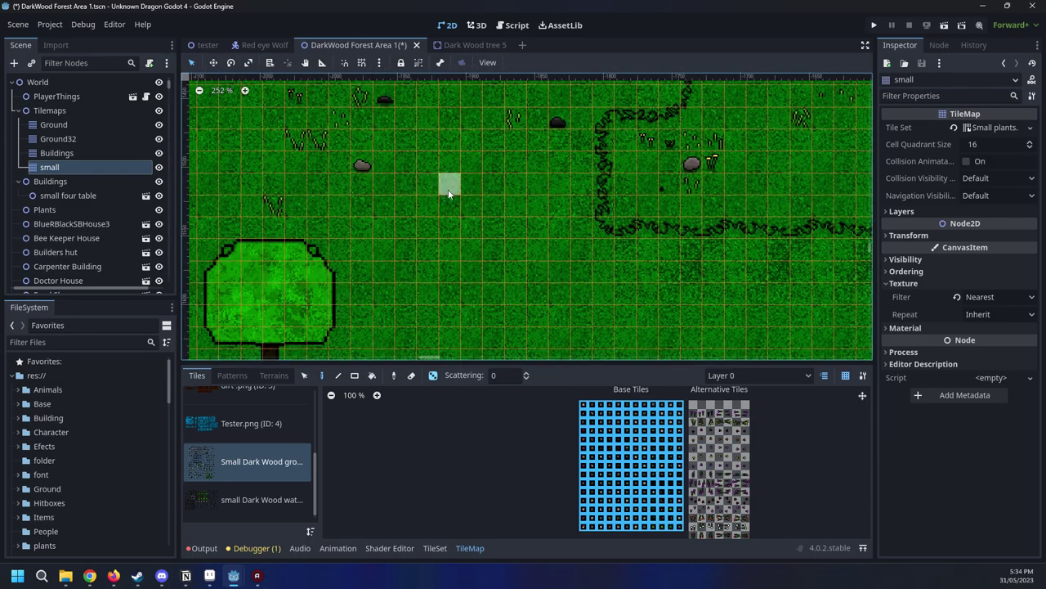
{"action": "left_click_drag", "start_coordinate": [449, 187], "coordinate": [489, 225]}
{"action": "scroll", "coordinate": [548, 282], "scroll_direction": "up", "scroll_amount": 2}
{"action": "middle_click_drag", "start_coordinate": [571, 303], "coordinate": [536, 206]}
{"action": "middle_click_drag", "start_coordinate": [641, 297], "coordinate": [486, 214]}
{"action": "scroll", "coordinate": [485, 214], "scroll_direction": "down", "scroll_amount": 5}
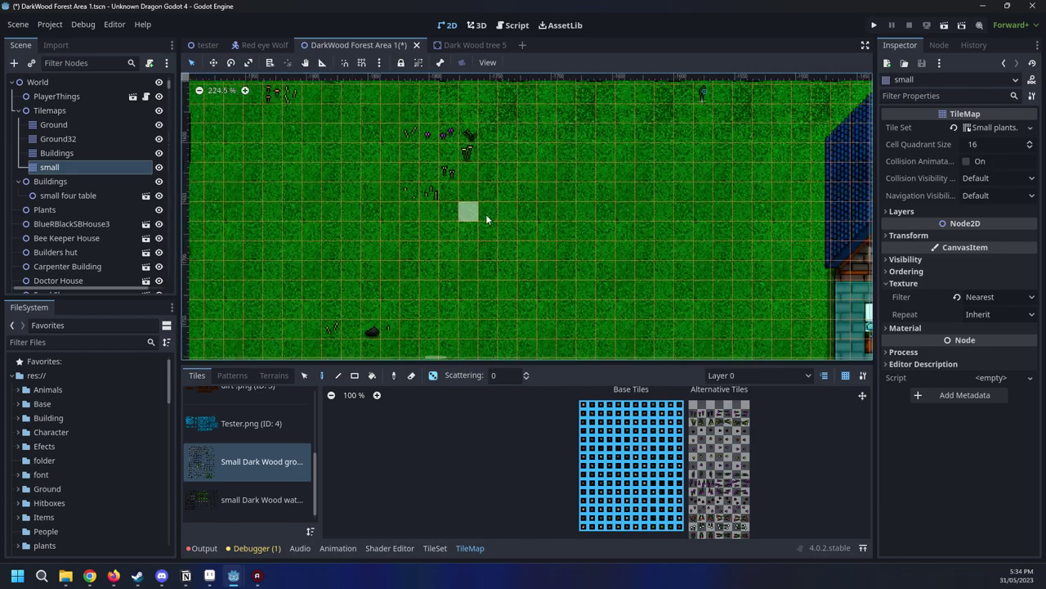
{"action": "scroll", "coordinate": [626, 261], "scroll_direction": "left", "scroll_amount": 5}
{"action": "scroll", "coordinate": [589, 196], "scroll_direction": "up", "scroll_amount": 1}
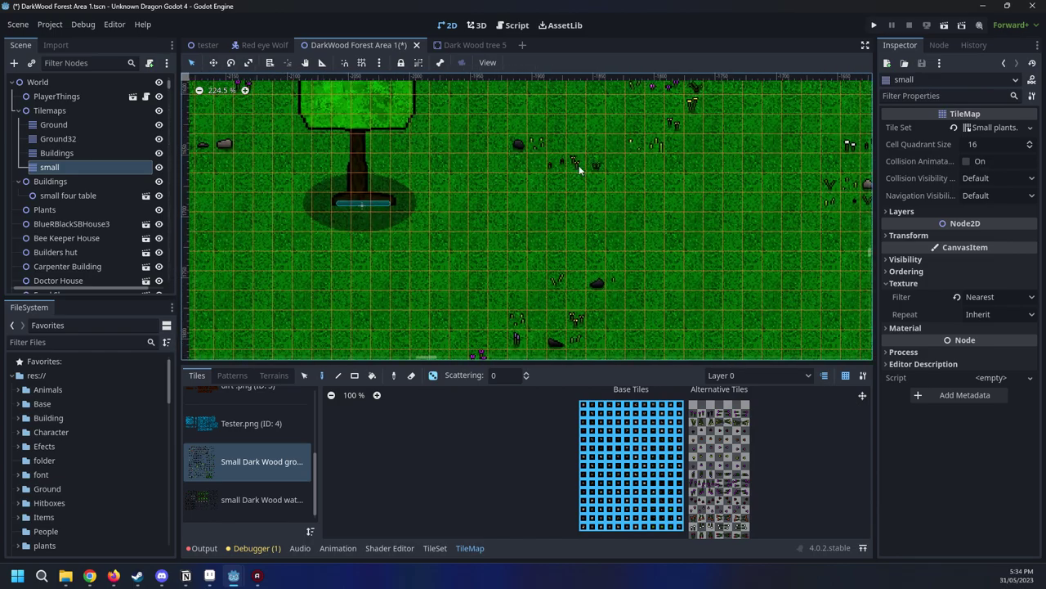
Scatter random flowers, grass tufts and stones on the open ground below the green tree and west toward the dark ledge
{"action": "scroll", "coordinate": [515, 214], "scroll_direction": "left", "scroll_amount": 4}
{"action": "scroll", "coordinate": [513, 221], "scroll_direction": "down", "scroll_amount": 2}
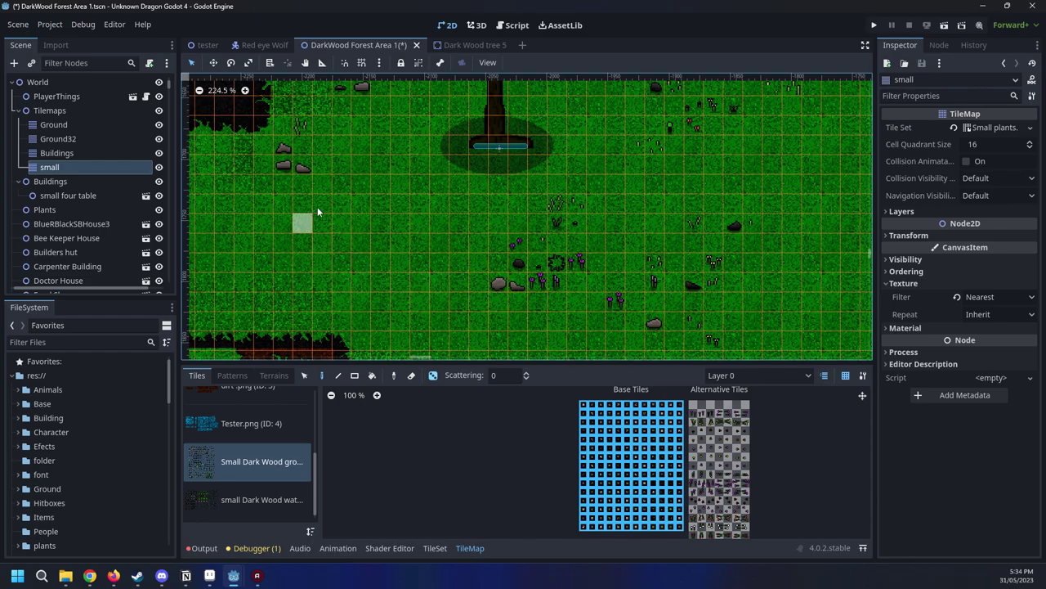
{"action": "left_click_drag", "start_coordinate": [439, 204], "coordinate": [379, 261]}
{"action": "scroll", "coordinate": [582, 297], "scroll_direction": "up", "scroll_amount": 7}
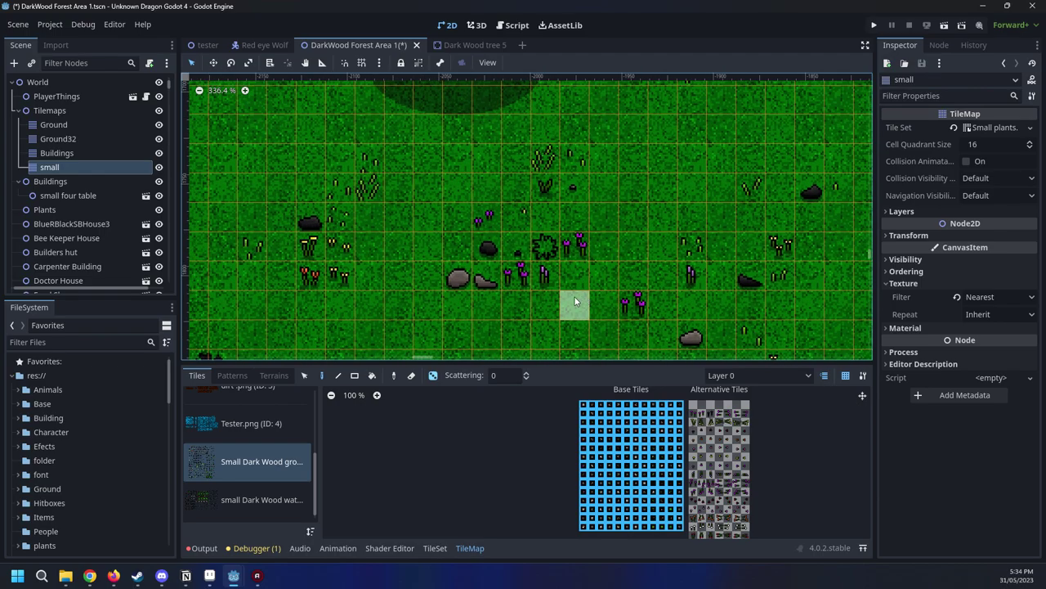
{"action": "middle_click_drag", "start_coordinate": [312, 195], "coordinate": [577, 170]}
{"action": "scroll", "coordinate": [577, 170], "scroll_direction": "down", "scroll_amount": 4}
{"action": "left_click", "coordinate": [340, 144]}
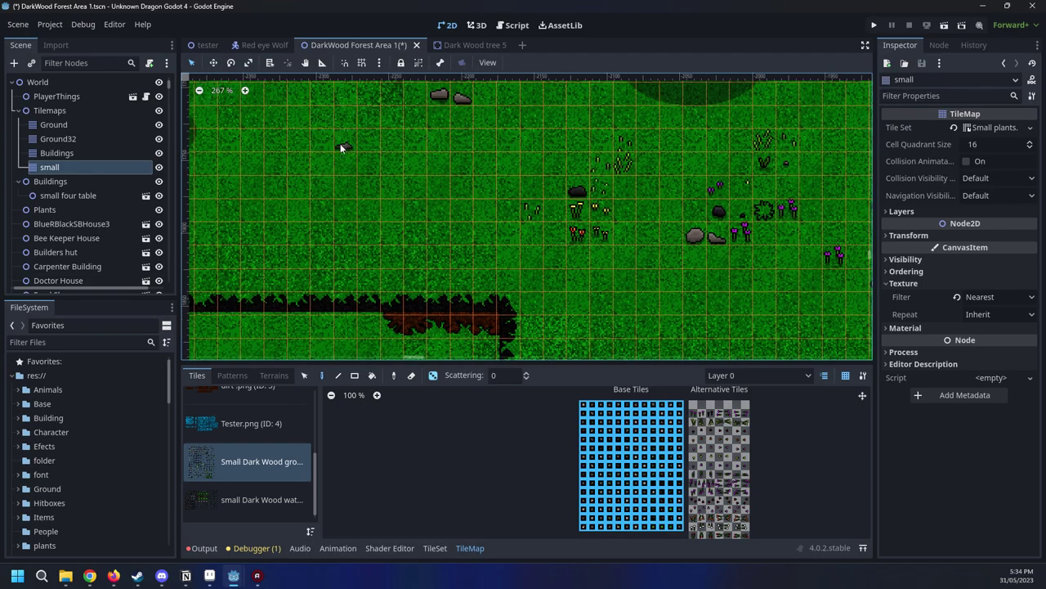
Scatter random small plants and stones on the grass just east of the large tree's shadow, below the dark pit
{"action": "middle_click_drag", "start_coordinate": [469, 234], "coordinate": [703, 307]}
{"action": "scroll", "coordinate": [654, 295], "scroll_direction": "down", "scroll_amount": 1}
{"action": "mouse_move", "coordinate": [494, 245]}
{"action": "left_mouse_down"}
{"action": "mouse_move", "coordinate": [450, 261]}
{"action": "mouse_move", "coordinate": [516, 286]}
{"action": "left_mouse_up"}
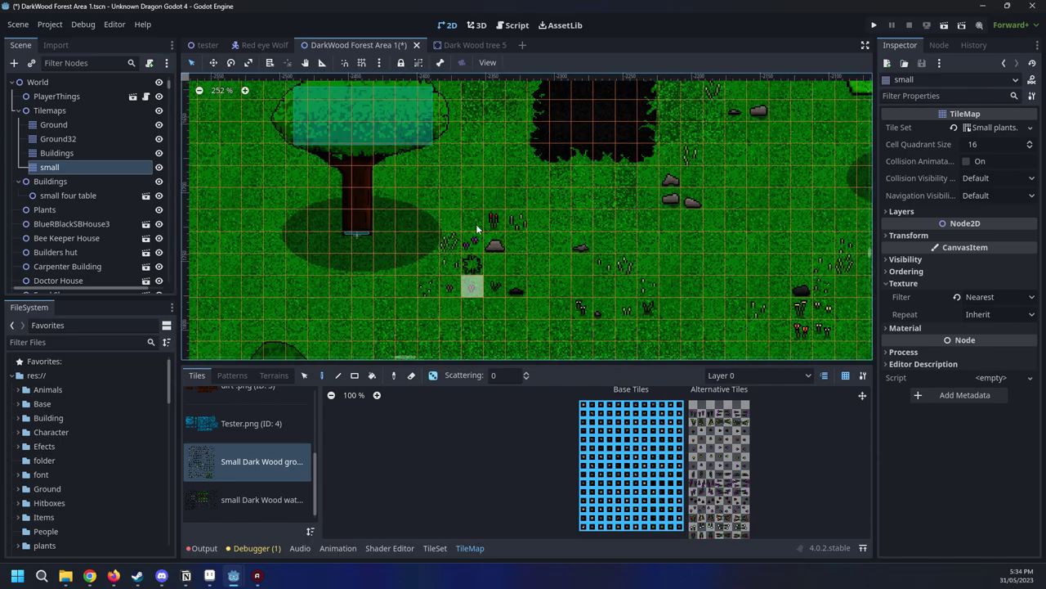
{"action": "middle_click_drag", "start_coordinate": [476, 155], "coordinate": [494, 317]}
{"action": "scroll", "coordinate": [488, 303], "scroll_direction": "down", "scroll_amount": 4}
{"action": "scroll", "coordinate": [427, 199], "scroll_direction": "down", "scroll_amount": 5}
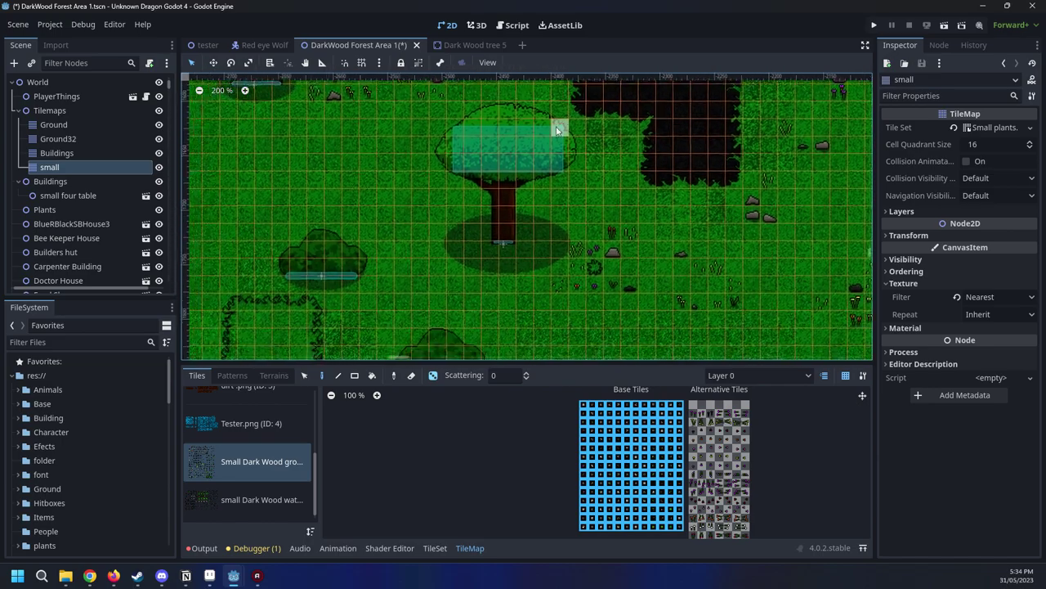
Scatter random small plants and stones between the dark bushes and along the vine-edged patch beside the dirt area
{"action": "scroll", "coordinate": [388, 248], "scroll_direction": "up", "scroll_amount": 4}
{"action": "middle_click_drag", "start_coordinate": [514, 289], "coordinate": [679, 180]}
{"action": "scroll", "coordinate": [459, 299], "scroll_direction": "up", "scroll_amount": 4}
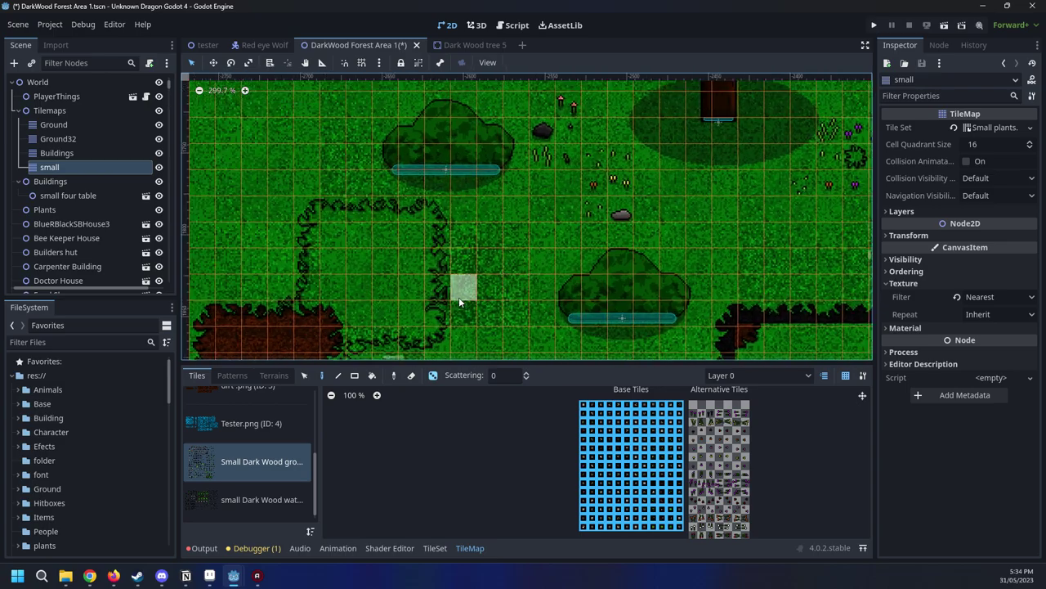
{"action": "left_click_drag", "start_coordinate": [493, 259], "coordinate": [454, 318]}
{"action": "middle_click_drag", "start_coordinate": [511, 286], "coordinate": [649, 193]}
{"action": "scroll", "coordinate": [655, 188], "scroll_direction": "down", "scroll_amount": 3}
{"action": "scroll", "coordinate": [655, 186], "scroll_direction": "down", "scroll_amount": 1}
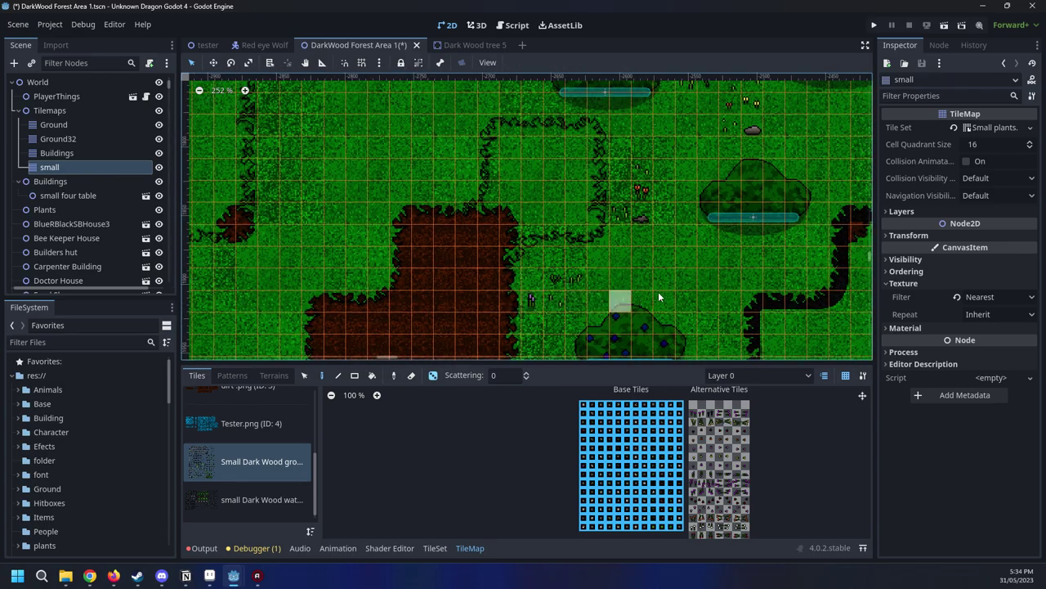
Scatter random small plants and stones from the blueberry bush to the grass enclosed by the dark ledge, and inspect the red flowers
{"action": "middle_click_drag", "start_coordinate": [708, 278], "coordinate": [547, 250]}
{"action": "scroll", "coordinate": [547, 250], "scroll_direction": "up", "scroll_amount": 1}
{"action": "middle_click_drag", "start_coordinate": [821, 284], "coordinate": [574, 199]}
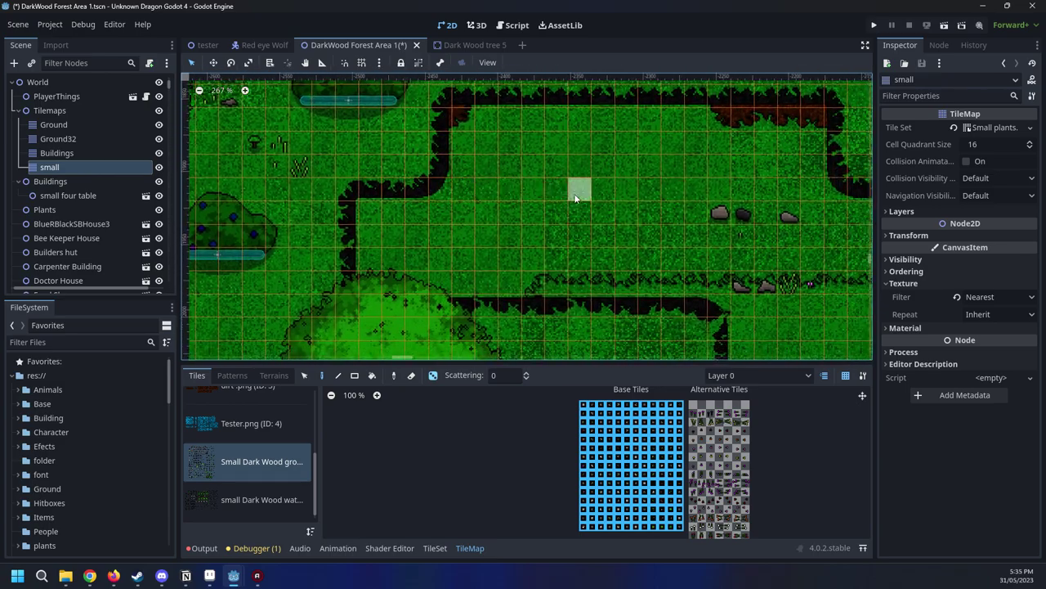
{"action": "left_click_drag", "start_coordinate": [575, 199], "coordinate": [488, 262]}
{"action": "mouse_move", "coordinate": [275, 121]}
{"action": "middle_mouse_down"}
{"action": "mouse_move", "coordinate": [518, 246]}
{"action": "mouse_move", "coordinate": [337, 127]}
{"action": "middle_mouse_up"}
{"action": "scroll", "coordinate": [572, 258], "scroll_direction": "up", "scroll_amount": 7}
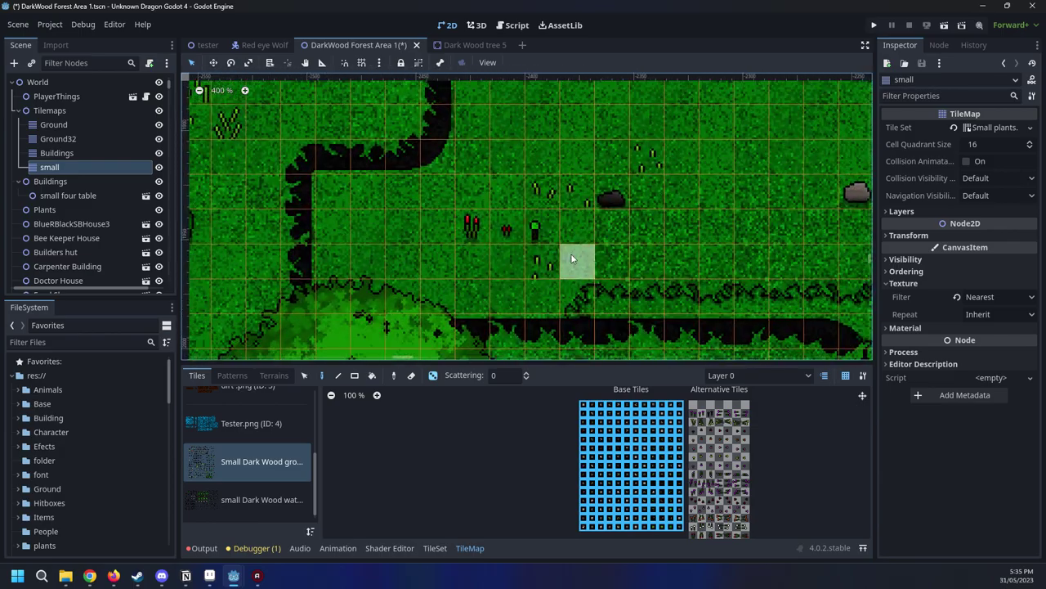
{"action": "scroll", "coordinate": [572, 259], "scroll_direction": "up", "scroll_amount": 7}
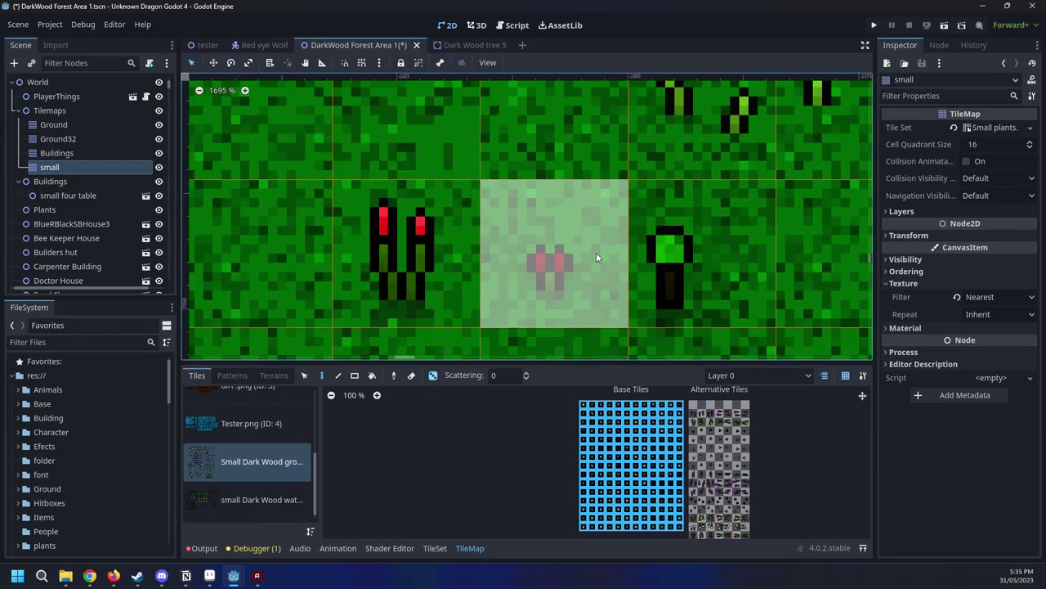
{"action": "scroll", "coordinate": [403, 221], "scroll_direction": "down", "scroll_amount": 7}
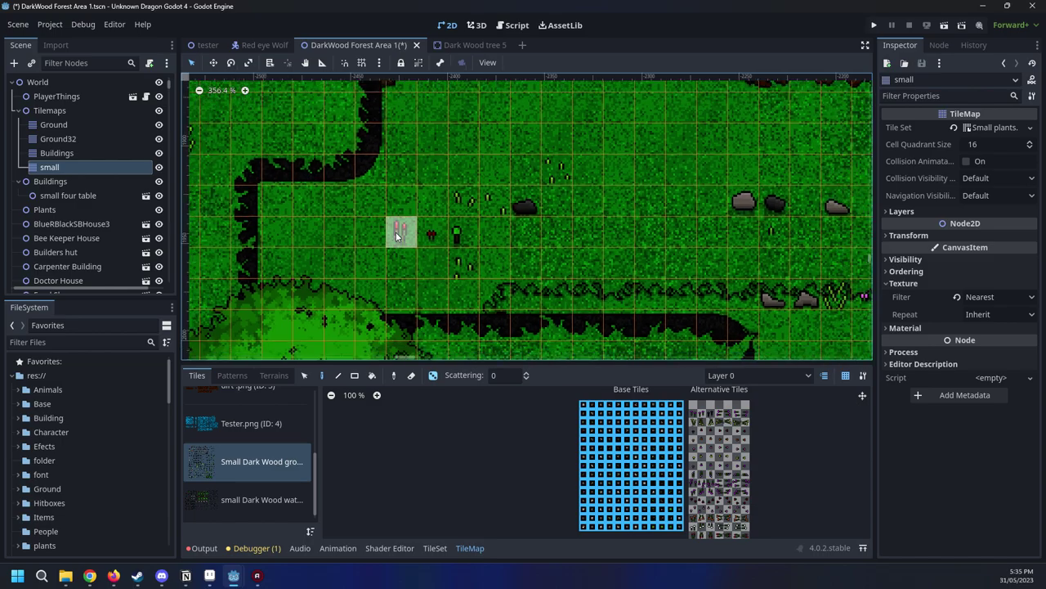
Scatter random small plants and stones on the grass south of the dark ledge, down to the vine edging beside the dirt patch
{"action": "scroll", "coordinate": [396, 232], "scroll_direction": "down", "scroll_amount": 1}
{"action": "middle_click_drag", "start_coordinate": [413, 222], "coordinate": [497, 117]}
{"action": "scroll", "coordinate": [467, 172], "scroll_direction": "down", "scroll_amount": 1}
{"action": "middle_click_drag", "start_coordinate": [556, 251], "coordinate": [471, 158]}
{"action": "scroll", "coordinate": [471, 172], "scroll_direction": "up", "scroll_amount": 1}
{"action": "middle_click_drag", "start_coordinate": [646, 244], "coordinate": [360, 140]}
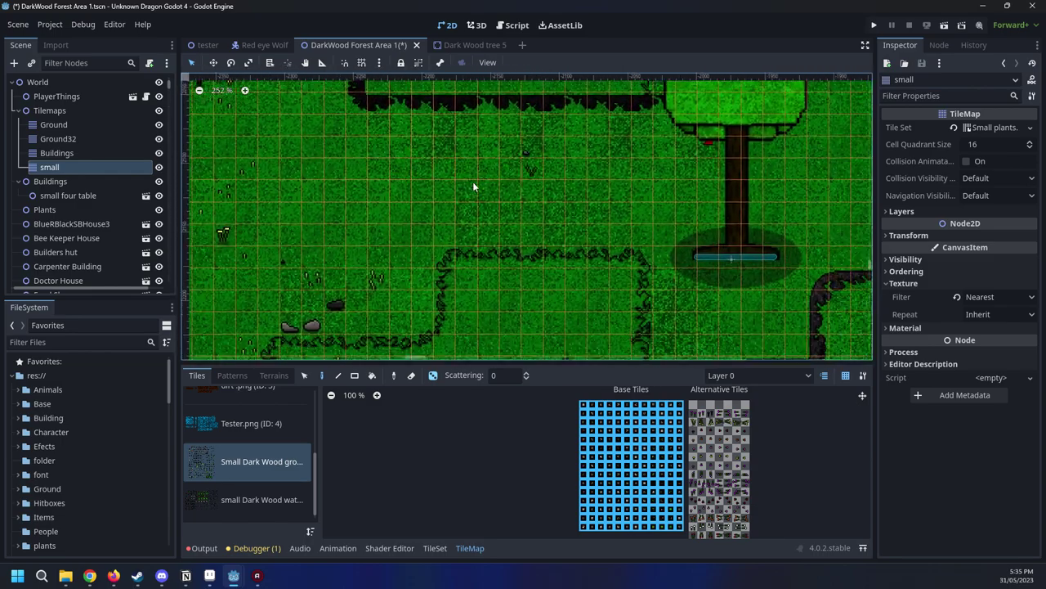
{"action": "middle_click_drag", "start_coordinate": [501, 317], "coordinate": [500, 213]}
{"action": "middle_click_drag", "start_coordinate": [358, 282], "coordinate": [579, 149]}
{"action": "scroll", "coordinate": [579, 148], "scroll_direction": "up", "scroll_amount": 1}
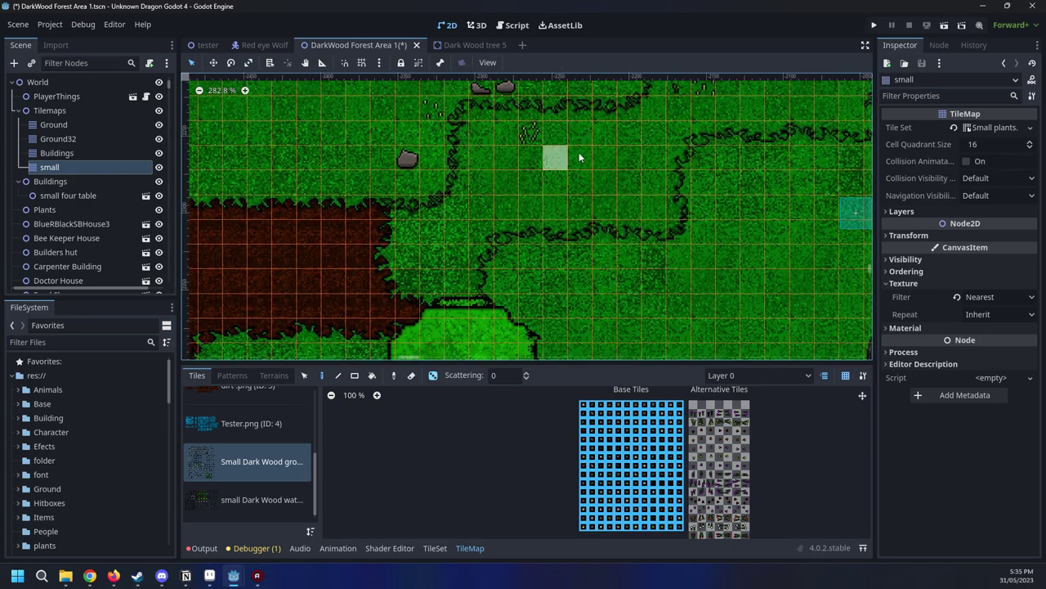
Scatter random small plants along the grass southeast of the dirt patch, continuing past the dark rocky ledge
{"action": "middle_click_drag", "start_coordinate": [630, 252], "coordinate": [493, 173]}
{"action": "mouse_move", "coordinate": [537, 200]}
{"action": "left_mouse_down"}
{"action": "mouse_move", "coordinate": [566, 203]}
{"action": "mouse_move", "coordinate": [493, 278]}
{"action": "left_mouse_up"}
{"action": "scroll", "coordinate": [591, 273], "scroll_direction": "down", "scroll_amount": 4}
{"action": "middle_click_drag", "start_coordinate": [609, 254], "coordinate": [427, 150]}
{"action": "scroll", "coordinate": [524, 168], "scroll_direction": "up", "scroll_amount": 4}
{"action": "mouse_move", "coordinate": [682, 211]}
{"action": "left_mouse_down"}
{"action": "mouse_move", "coordinate": [659, 247]}
{"action": "mouse_move", "coordinate": [603, 291]}
{"action": "left_mouse_up"}
{"action": "mouse_move", "coordinate": [764, 296]}
{"action": "middle_mouse_down"}
{"action": "mouse_move", "coordinate": [460, 210]}
{"action": "mouse_move", "coordinate": [401, 183]}
{"action": "middle_mouse_up"}
{"action": "scroll", "coordinate": [402, 181], "scroll_direction": "down", "scroll_amount": 4}
{"action": "scroll", "coordinate": [402, 180], "scroll_direction": "up", "scroll_amount": 4}
{"action": "scroll", "coordinate": [585, 224], "scroll_direction": "left", "scroll_amount": 1}
Examine the newly placed red and yellow flowers up close, and survey the tree-filled clearing to the east
{"action": "scroll", "coordinate": [463, 152], "scroll_direction": "up", "scroll_amount": 6, "text": "ctrl"}
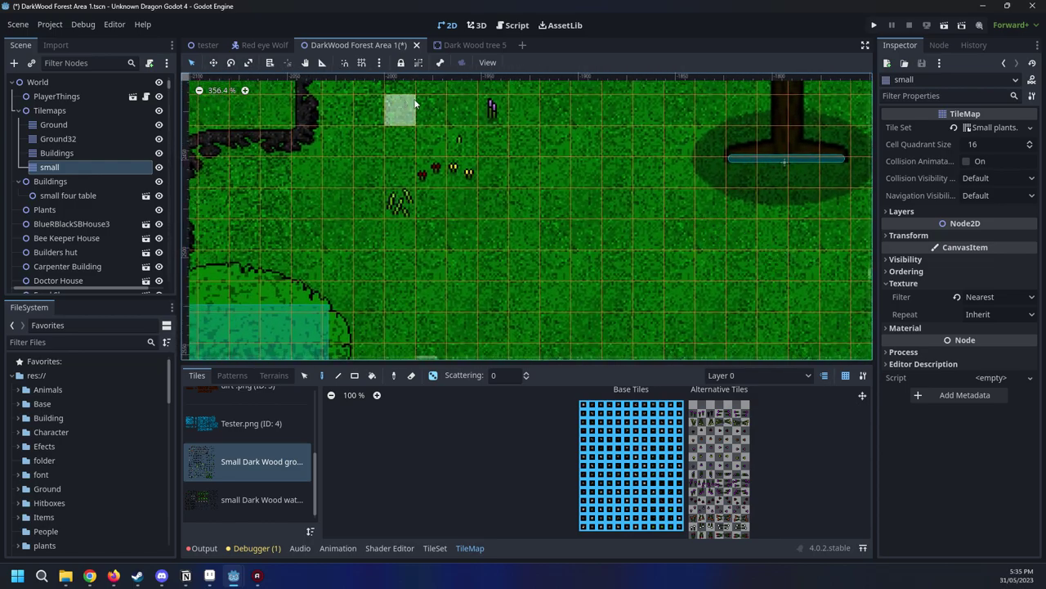
{"action": "scroll", "coordinate": [491, 167], "scroll_direction": "left", "scroll_amount": 2}
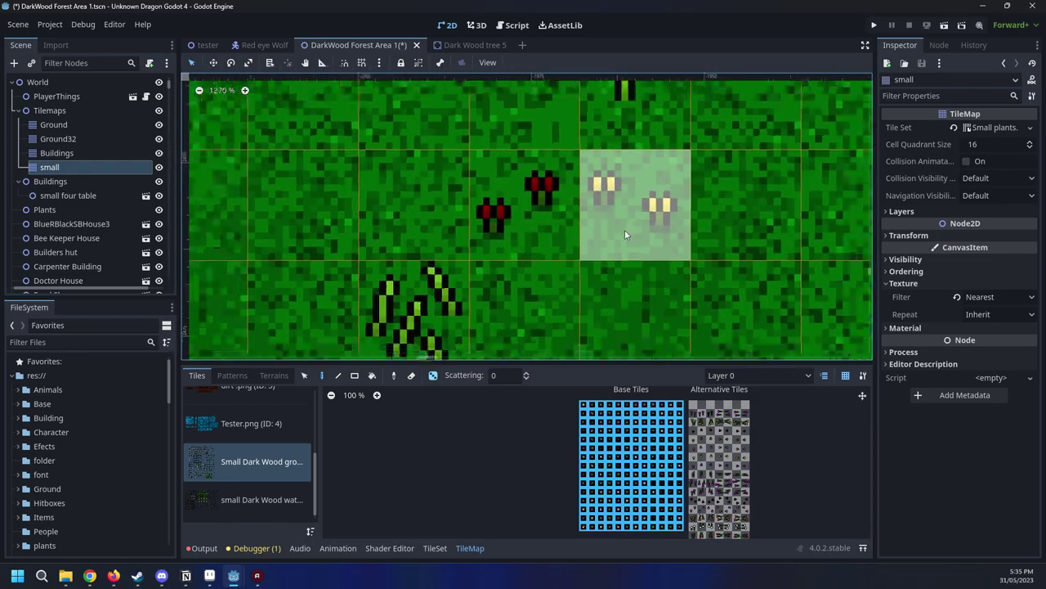
{"action": "scroll", "coordinate": [625, 229], "scroll_direction": "down", "scroll_amount": 3, "text": "ctrl"}
{"action": "scroll", "coordinate": [759, 195], "scroll_direction": "down", "scroll_amount": 1, "text": "ctrl"}
{"action": "scroll", "coordinate": [759, 196], "scroll_direction": "down", "scroll_amount": 4}
{"action": "middle_click_drag", "start_coordinate": [760, 196], "coordinate": [629, 217]}
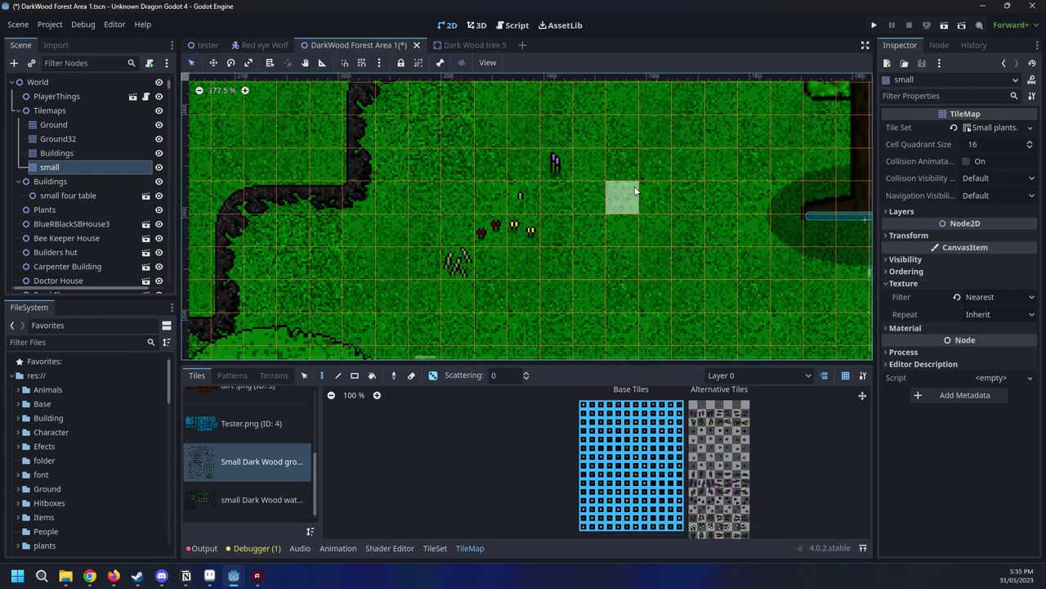
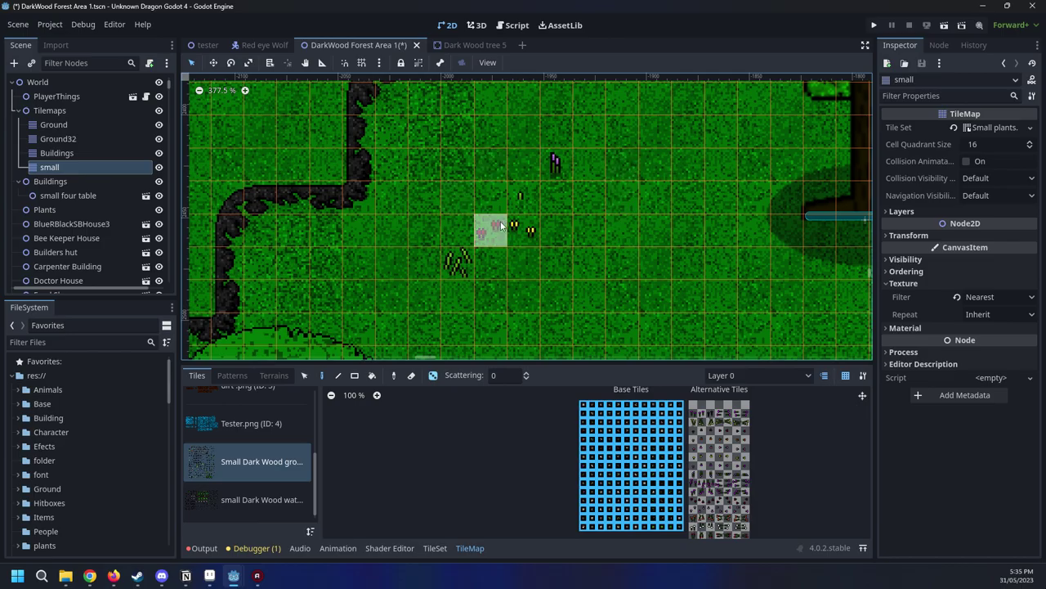
{"action": "scroll", "coordinate": [482, 219], "scroll_direction": "down", "scroll_amount": 10}
{"action": "scroll", "coordinate": [475, 216], "scroll_direction": "down", "scroll_amount": 6}
{"action": "middle_click_drag", "start_coordinate": [752, 214], "coordinate": [518, 254]}
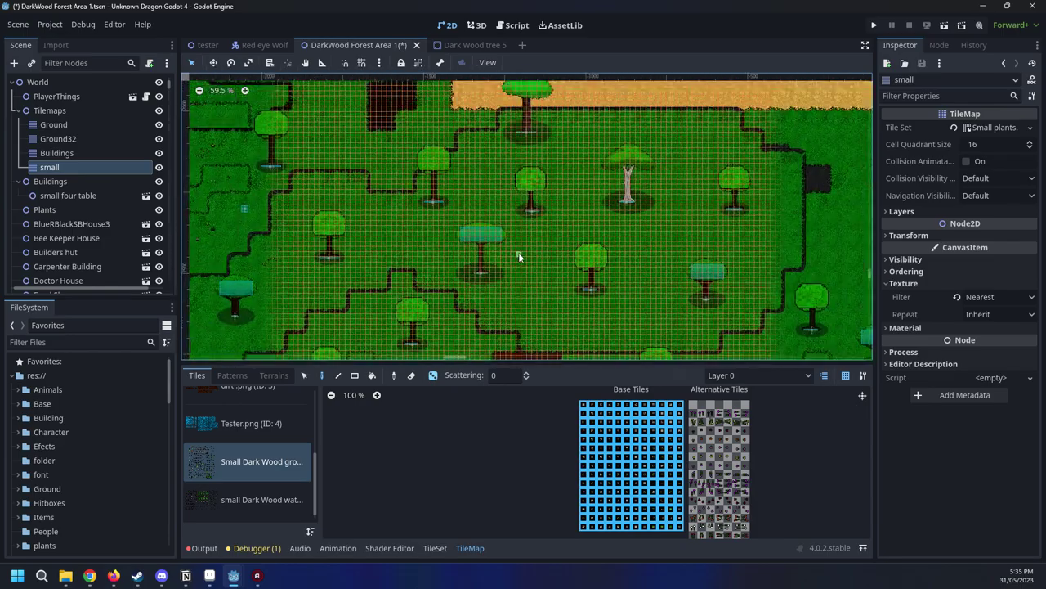
Scatter random small plants and stones on the grass east of the vine edging, southeast of the end of the purple-roofed house's dirt road
{"action": "middle_click_drag", "start_coordinate": [696, 214], "coordinate": [458, 337]}
{"action": "scroll", "coordinate": [483, 319], "scroll_direction": "down", "scroll_amount": 2}
{"action": "scroll", "coordinate": [559, 119], "scroll_direction": "up", "scroll_amount": 10}
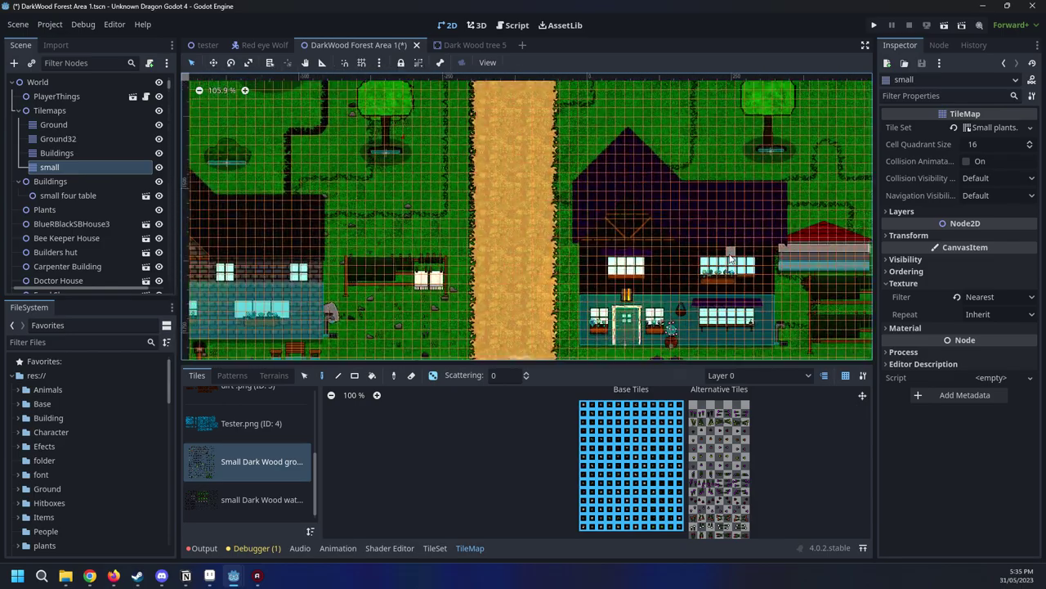
{"action": "scroll", "coordinate": [490, 213], "scroll_direction": "up", "scroll_amount": 11}
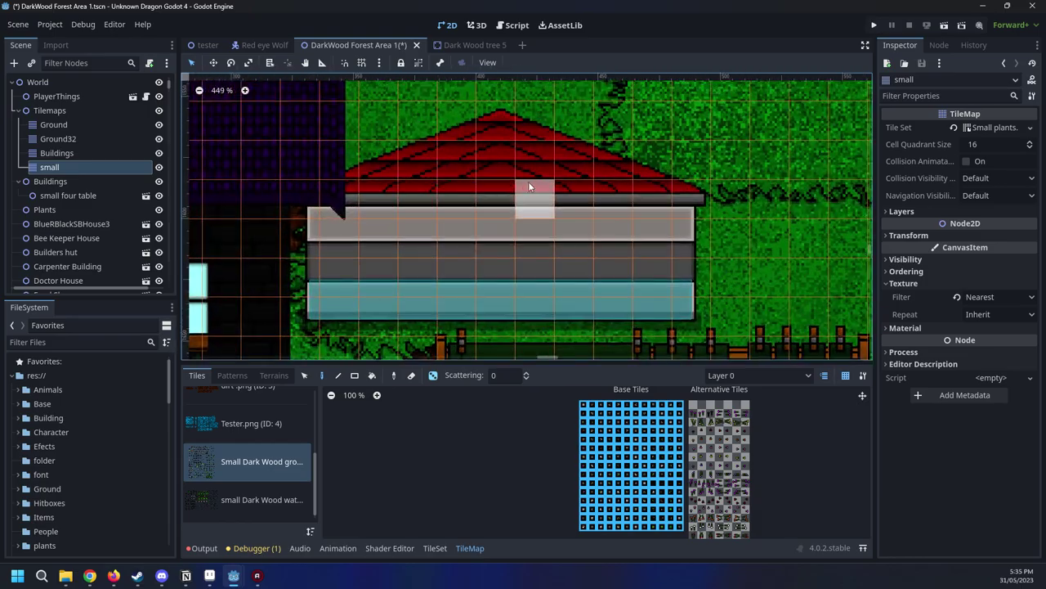
{"action": "scroll", "coordinate": [531, 177], "scroll_direction": "down", "scroll_amount": 9}
{"action": "scroll", "coordinate": [654, 225], "scroll_direction": "down", "scroll_amount": 6}
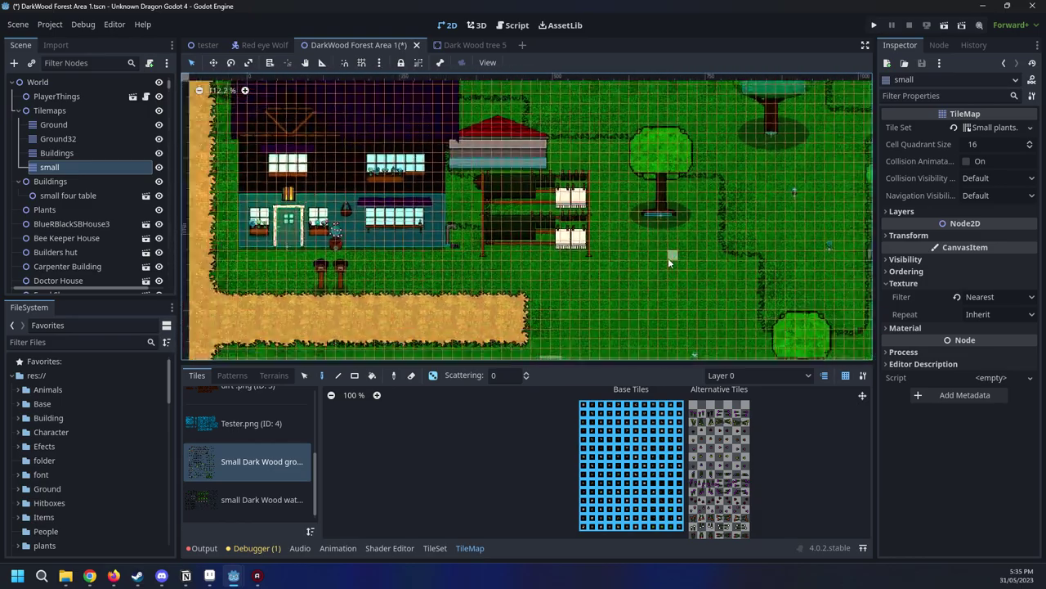
{"action": "scroll", "coordinate": [679, 237], "scroll_direction": "up", "scroll_amount": 4}
{"action": "middle_click_drag", "start_coordinate": [521, 289], "coordinate": [642, 153]}
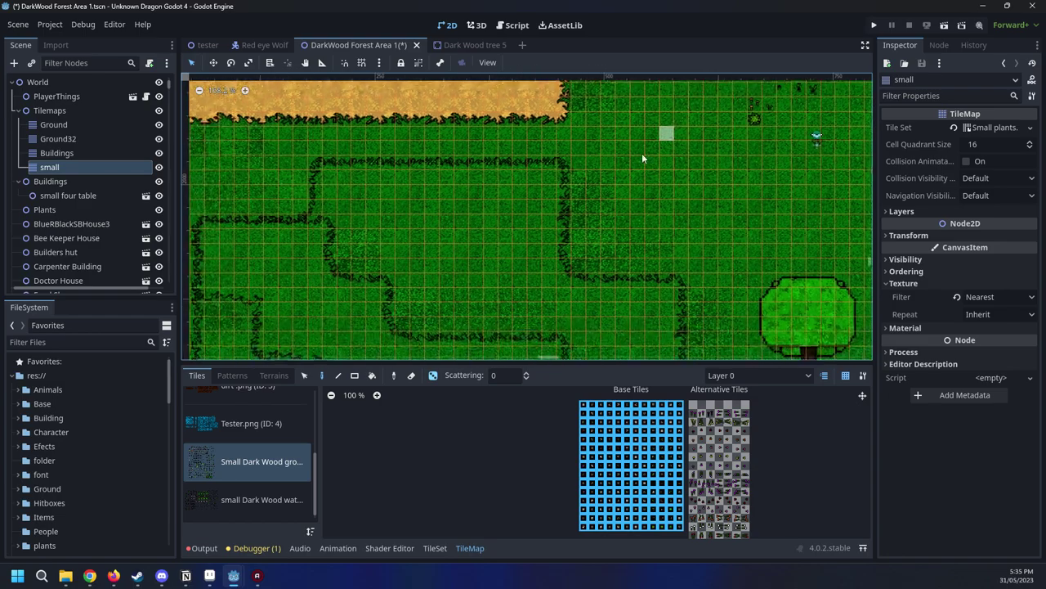
{"action": "scroll", "coordinate": [643, 154], "scroll_direction": "down", "scroll_amount": 1}
{"action": "left_click_drag", "start_coordinate": [679, 171], "coordinate": [642, 185]}
Scatter random small plants inside the vine-edged grass plots south of the purple-roofed house's dirt road
{"action": "middle_click_drag", "start_coordinate": [450, 207], "coordinate": [533, 164]}
{"action": "scroll", "coordinate": [533, 163], "scroll_direction": "up", "scroll_amount": 5}
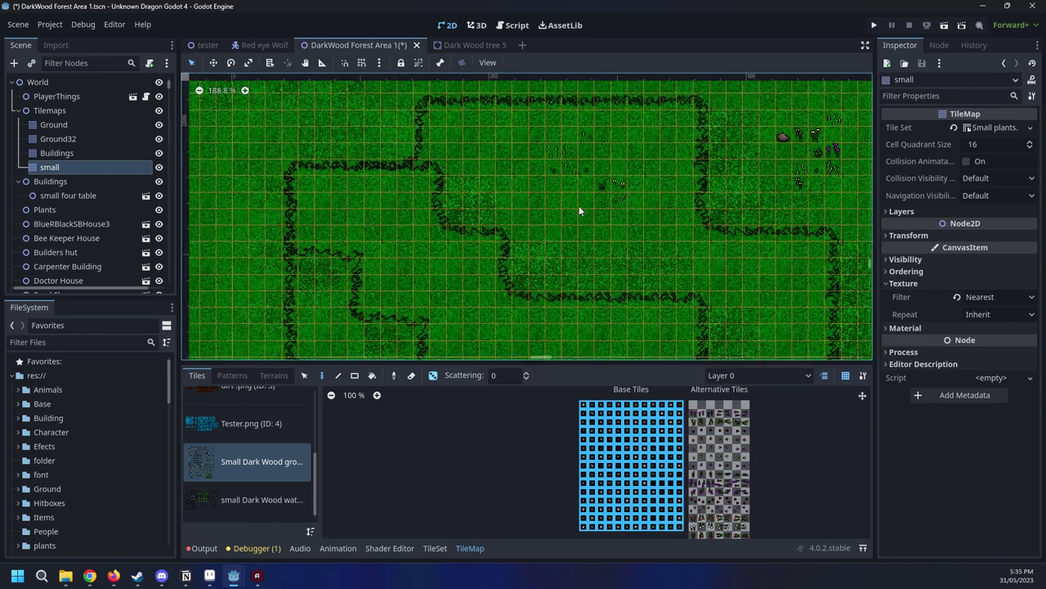
{"action": "left_click_drag", "start_coordinate": [579, 206], "coordinate": [570, 219]}
{"action": "middle_click_drag", "start_coordinate": [473, 250], "coordinate": [694, 205]}
{"action": "scroll", "coordinate": [603, 176], "scroll_direction": "up", "scroll_amount": 1}
{"action": "left_click_drag", "start_coordinate": [577, 174], "coordinate": [612, 173]}
{"action": "middle_click_drag", "start_coordinate": [439, 222], "coordinate": [612, 190]}
{"action": "scroll", "coordinate": [613, 189], "scroll_direction": "up", "scroll_amount": 1}
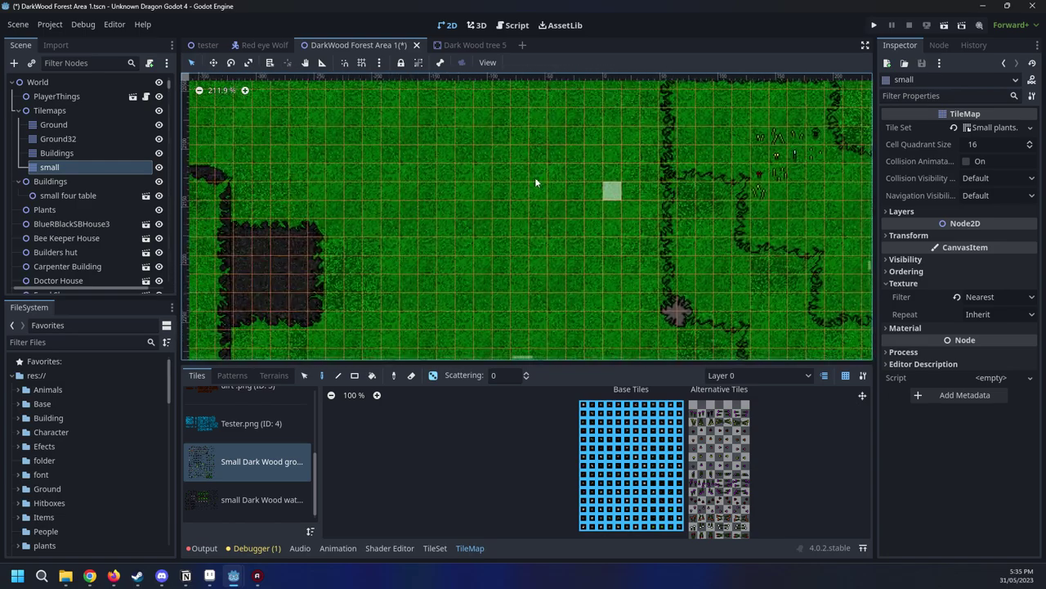
Scatter random small plants and stones on the open grass between the vine edging and the dark ledge by the square dirt patch
{"action": "middle_click_drag", "start_coordinate": [385, 127], "coordinate": [507, 175]}
{"action": "scroll", "coordinate": [507, 175], "scroll_direction": "down", "scroll_amount": 5}
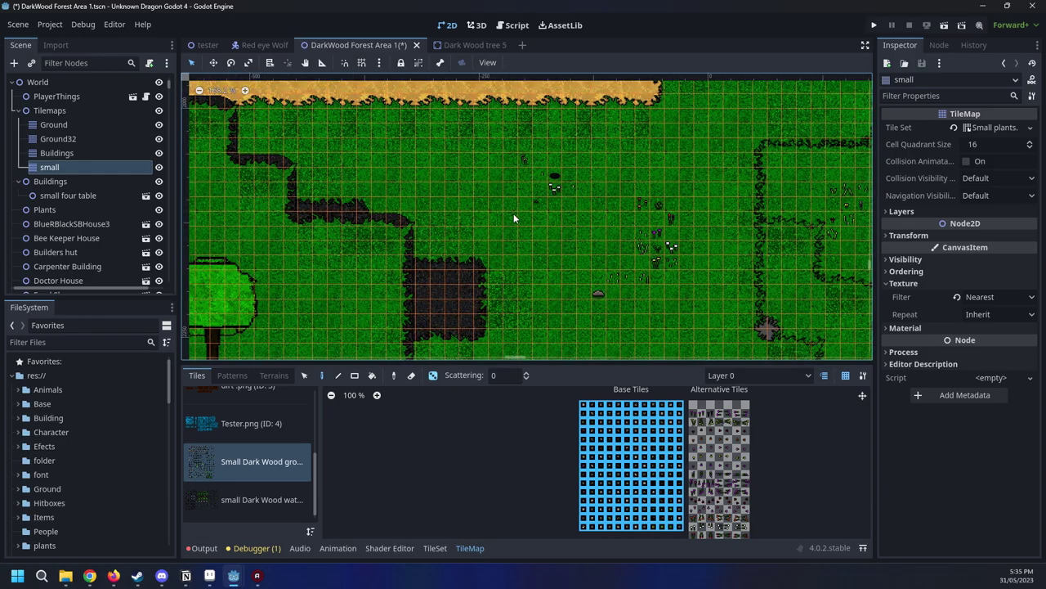
{"action": "middle_click_drag", "start_coordinate": [415, 210], "coordinate": [425, 266]}
{"action": "scroll", "coordinate": [348, 274], "scroll_direction": "up", "scroll_amount": 10}
{"action": "scroll", "coordinate": [666, 176], "scroll_direction": "up", "scroll_amount": 3}
{"action": "mouse_move", "coordinate": [446, 146]}
{"action": "left_mouse_down"}
{"action": "mouse_move", "coordinate": [472, 156]}
{"action": "mouse_move", "coordinate": [411, 207]}
{"action": "left_mouse_up"}
Scatter random small plants and stones on the grass west of the dark ledge, towards the white-trunked tree
{"action": "middle_click_drag", "start_coordinate": [233, 159], "coordinate": [475, 140]}
{"action": "scroll", "coordinate": [476, 140], "scroll_direction": "up", "scroll_amount": 2}
{"action": "left_click", "coordinate": [488, 149]}
{"action": "left_click", "coordinate": [467, 126]}
{"action": "left_click", "coordinate": [494, 189]}
{"action": "middle_click_drag", "start_coordinate": [329, 147], "coordinate": [592, 191]}
{"action": "scroll", "coordinate": [592, 191], "scroll_direction": "down", "scroll_amount": 5}
{"action": "scroll", "coordinate": [433, 286], "scroll_direction": "down", "scroll_amount": 3}
{"action": "middle_click_drag", "start_coordinate": [433, 286], "coordinate": [589, 216]}
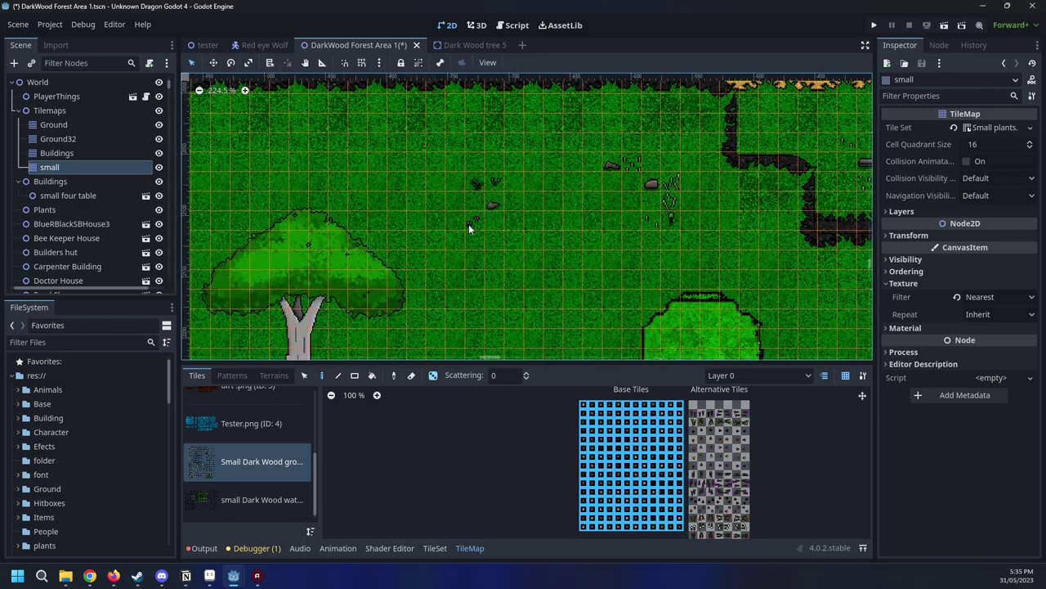
Scatter random small plants and flowers on the grass just above the white-trunked tree and to its east
{"action": "scroll", "coordinate": [664, 219], "scroll_direction": "up", "scroll_amount": 7}
{"action": "mouse_move", "coordinate": [517, 173]}
{"action": "middle_mouse_down"}
{"action": "mouse_move", "coordinate": [673, 203]}
{"action": "mouse_move", "coordinate": [733, 181]}
{"action": "middle_mouse_up"}
{"action": "scroll", "coordinate": [733, 182], "scroll_direction": "down", "scroll_amount": 4}
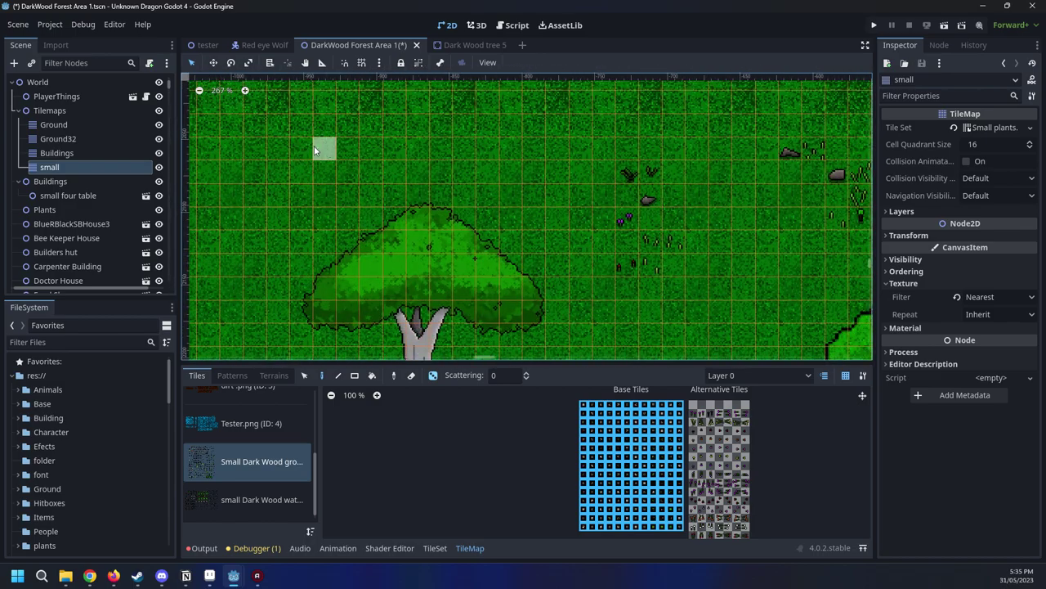
{"action": "left_click_drag", "start_coordinate": [315, 146], "coordinate": [339, 210]}
{"action": "scroll", "coordinate": [338, 208], "scroll_direction": "down", "scroll_amount": 1}
{"action": "middle_click_drag", "start_coordinate": [339, 208], "coordinate": [675, 196]}
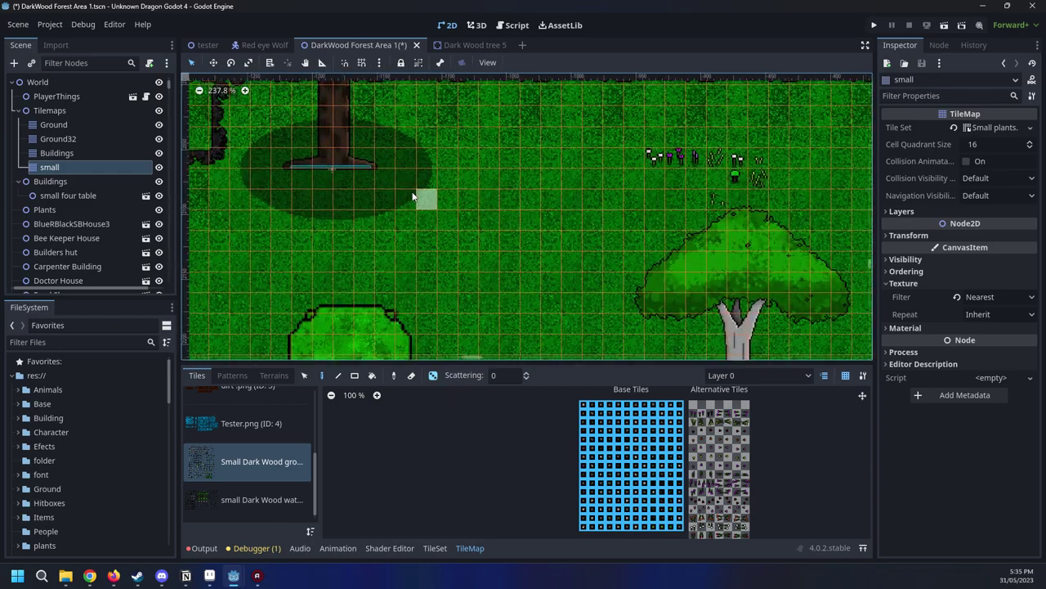
Scatter random small plants and stones between the trees west of the white-trunked tree, up to the grass below the dark ledge
{"action": "scroll", "coordinate": [526, 278], "scroll_direction": "down", "scroll_amount": 4}
{"action": "middle_click_drag", "start_coordinate": [525, 279], "coordinate": [710, 189]}
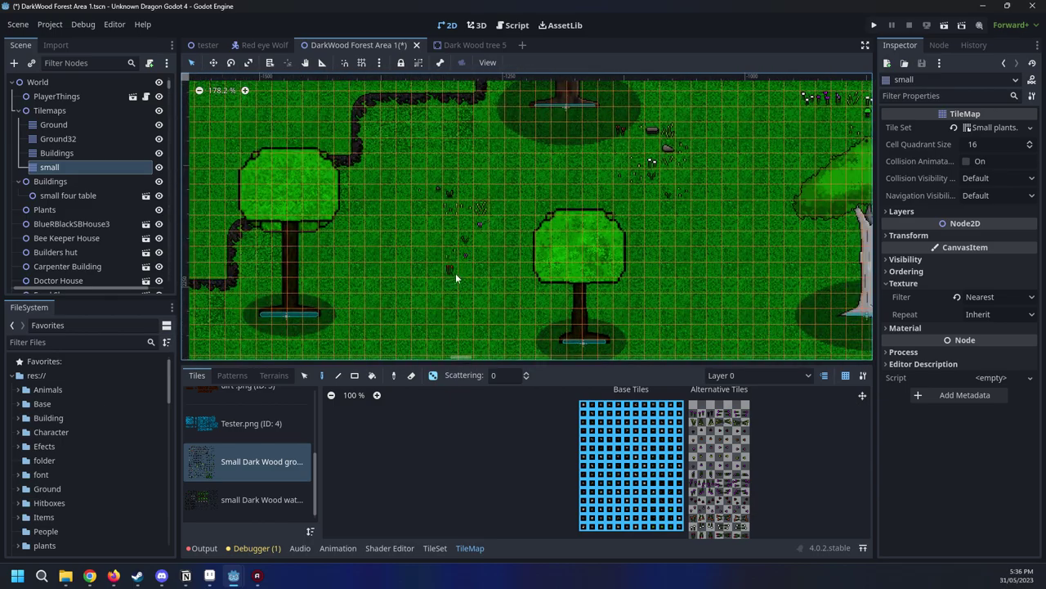
{"action": "middle_click_drag", "start_coordinate": [388, 252], "coordinate": [605, 134]}
{"action": "left_click_drag", "start_coordinate": [291, 230], "coordinate": [358, 220]}
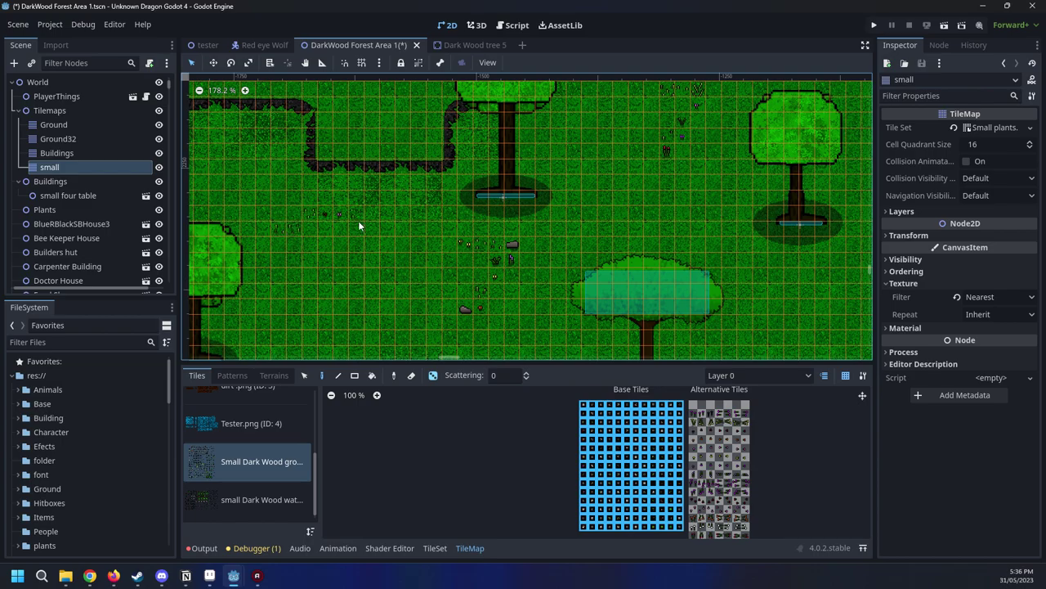
{"action": "middle_click_drag", "start_coordinate": [466, 174], "coordinate": [685, 154]}
{"action": "scroll", "coordinate": [622, 248], "scroll_direction": "up", "scroll_amount": 7}
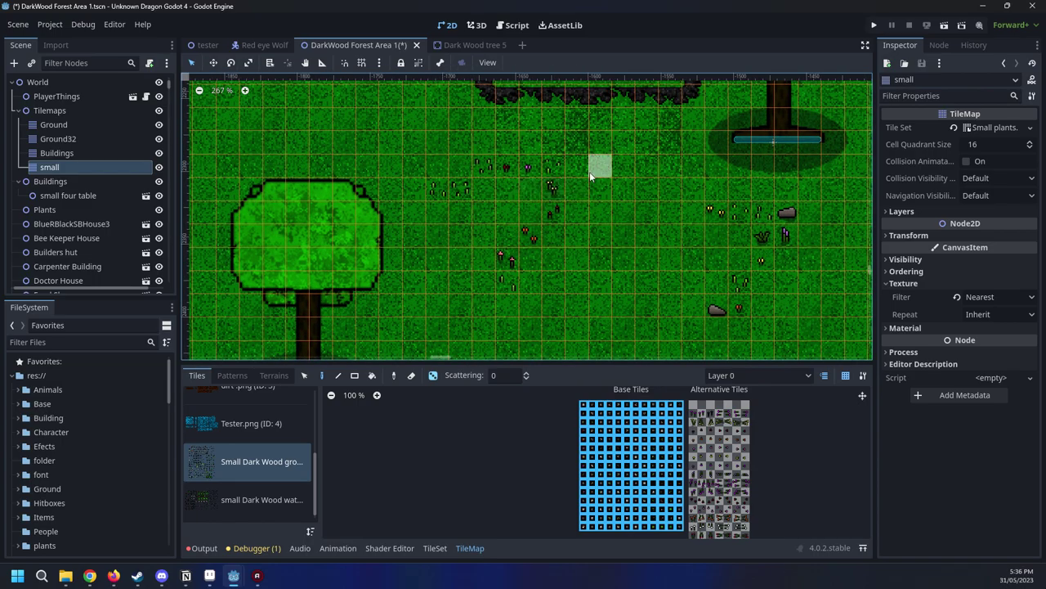
Scatter random small plants on the grass between the western vine edging and the stepped dark ledge
{"action": "scroll", "coordinate": [569, 173], "scroll_direction": "up", "scroll_amount": 7}
{"action": "scroll", "coordinate": [441, 117], "scroll_direction": "down", "scroll_amount": 6}
{"action": "middle_click_drag", "start_coordinate": [238, 124], "coordinate": [499, 144]}
{"action": "middle_click_drag", "start_coordinate": [357, 163], "coordinate": [552, 118]}
{"action": "scroll", "coordinate": [555, 122], "scroll_direction": "down", "scroll_amount": 3}
{"action": "middle_click_drag", "start_coordinate": [503, 170], "coordinate": [664, 276]}
{"action": "scroll", "coordinate": [621, 278], "scroll_direction": "left", "scroll_amount": 1, "text": "shift"}
{"action": "scroll", "coordinate": [551, 284], "scroll_direction": "down", "scroll_amount": 1}
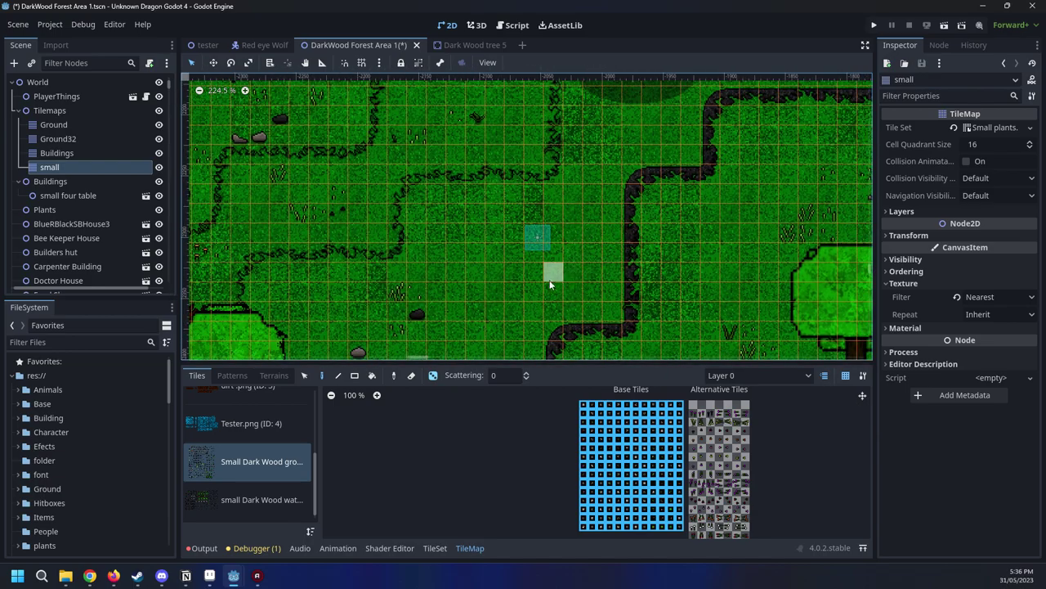
{"action": "left_click", "coordinate": [593, 217]}
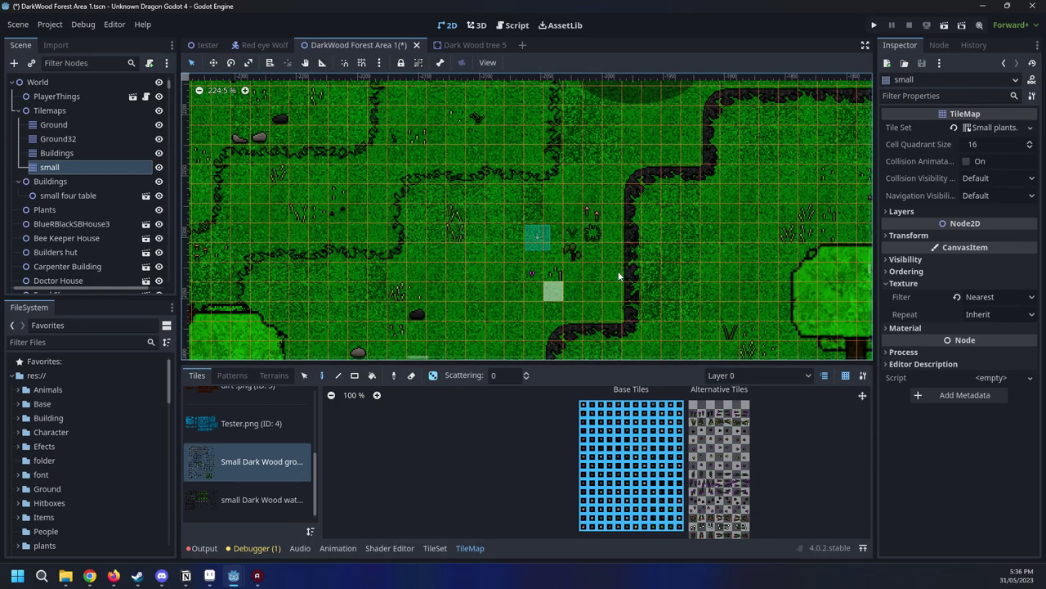
Scatter random small plants and stones on the grass around the lower end of the large black dirt patch
{"action": "scroll", "coordinate": [631, 164], "scroll_direction": "up", "scroll_amount": 7}
{"action": "middle_click_drag", "start_coordinate": [639, 183], "coordinate": [376, 253]}
{"action": "scroll", "coordinate": [376, 254], "scroll_direction": "down", "scroll_amount": 5}
{"action": "middle_click_drag", "start_coordinate": [580, 166], "coordinate": [390, 317]}
{"action": "left_click", "coordinate": [518, 213]}
{"action": "scroll", "coordinate": [605, 277], "scroll_direction": "right", "scroll_amount": 3}
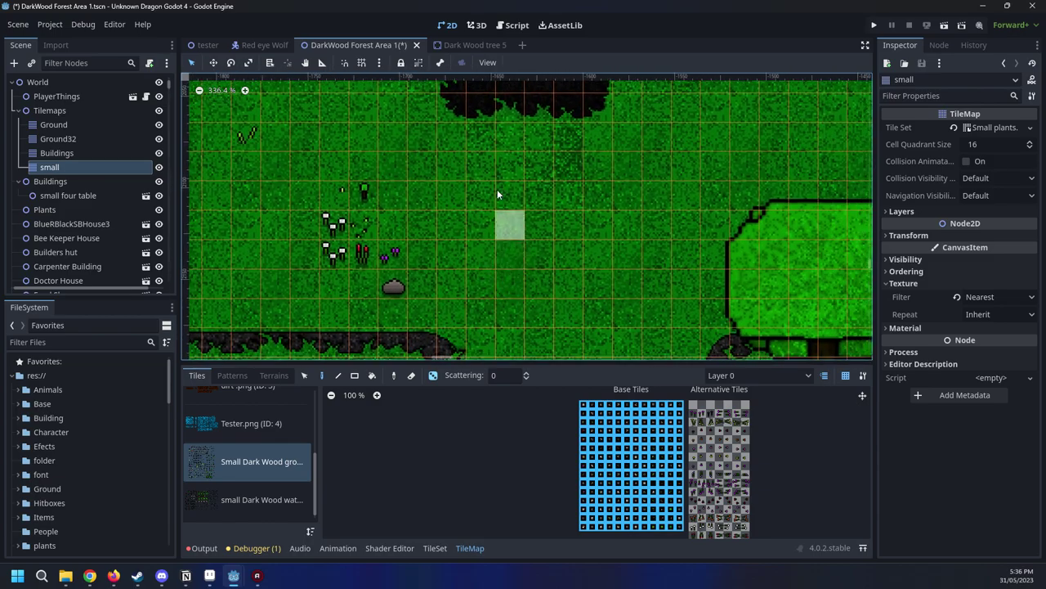
{"action": "scroll", "coordinate": [621, 314], "scroll_direction": "up", "scroll_amount": 1}
{"action": "scroll", "coordinate": [622, 315], "scroll_direction": "right", "scroll_amount": 1}
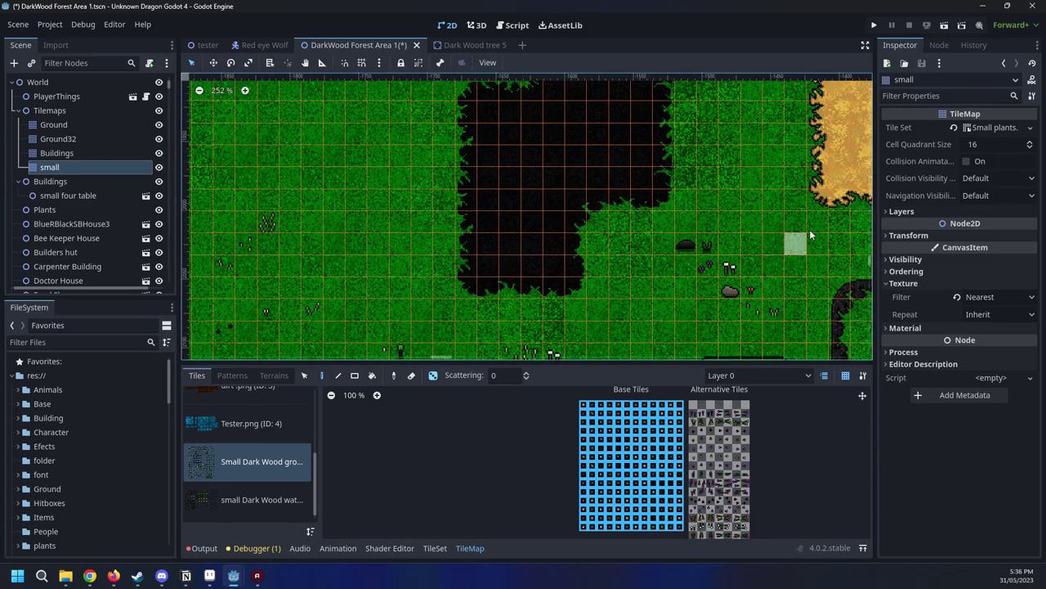
Scatter random small plants on the grass between the black dirt patch and the corner of the sandy road
{"action": "scroll", "coordinate": [594, 253], "scroll_direction": "right", "scroll_amount": 3}
{"action": "scroll", "coordinate": [534, 176], "scroll_direction": "up", "scroll_amount": 1}
{"action": "left_click_drag", "start_coordinate": [535, 171], "coordinate": [639, 246]}
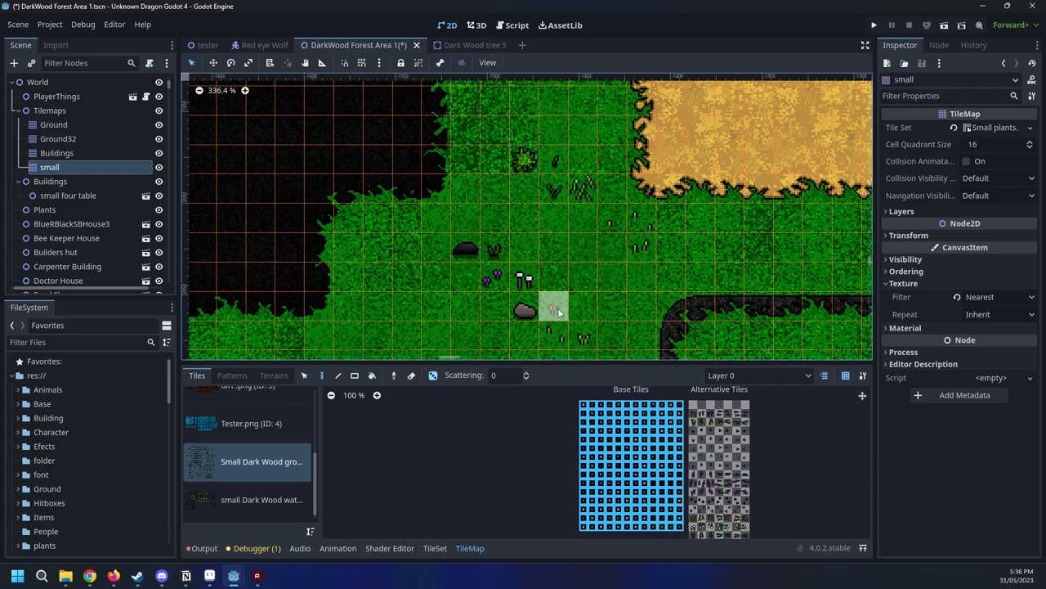
{"action": "middle_click_drag", "start_coordinate": [699, 196], "coordinate": [353, 139]}
{"action": "scroll", "coordinate": [368, 146], "scroll_direction": "down", "scroll_amount": 4}
{"action": "scroll", "coordinate": [515, 268], "scroll_direction": "down", "scroll_amount": 10}
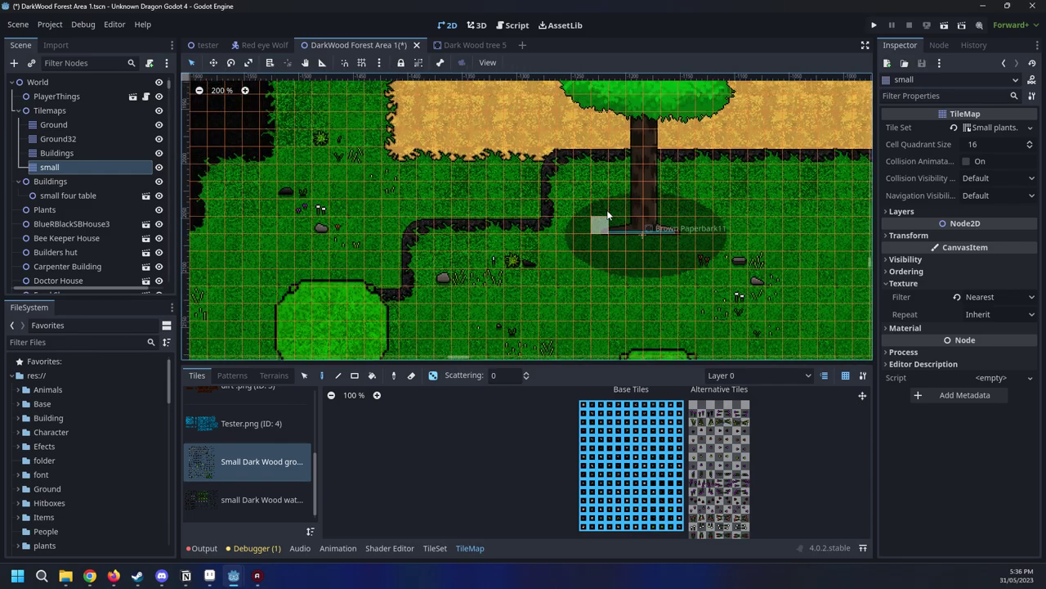
Survey the village roads and house yards from the southern forest edge east to the double clothesline
{"action": "middle_click_drag", "start_coordinate": [630, 204], "coordinate": [448, 278]}
{"action": "scroll", "coordinate": [460, 230], "scroll_direction": "down", "scroll_amount": 7}
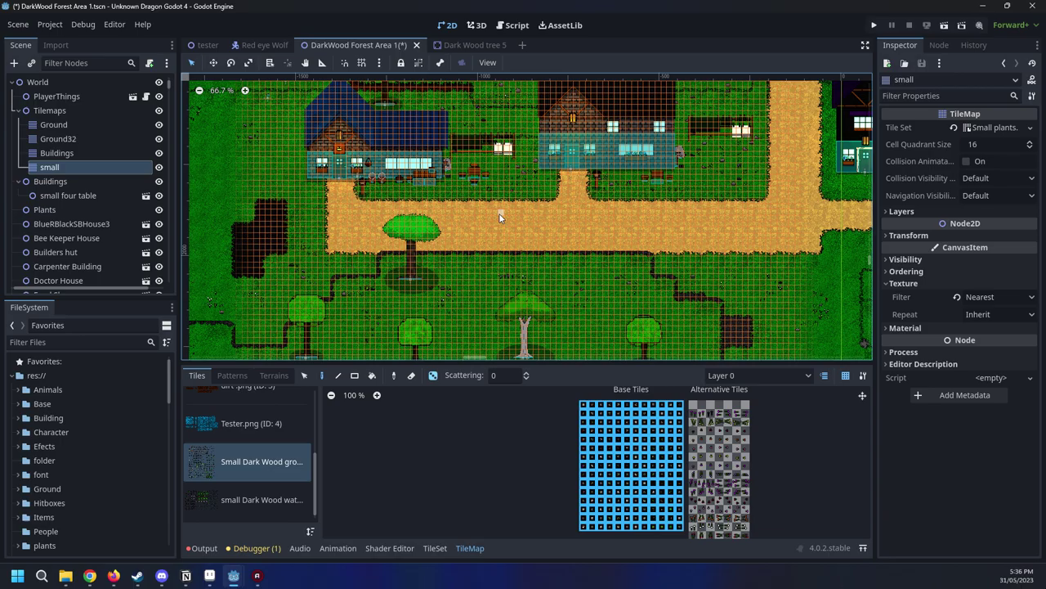
{"action": "scroll", "coordinate": [632, 224], "scroll_direction": "up", "scroll_amount": 12}
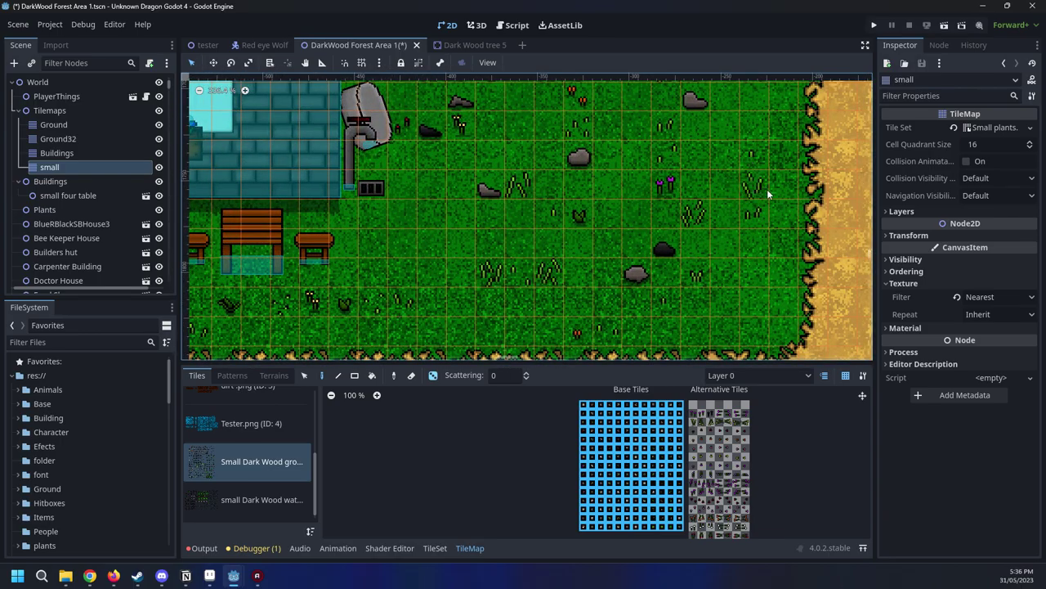
{"action": "scroll", "coordinate": [602, 221], "scroll_direction": "down", "scroll_amount": 2}
{"action": "middle_click_drag", "start_coordinate": [604, 222], "coordinate": [272, 152]}
{"action": "scroll", "coordinate": [642, 198], "scroll_direction": "up", "scroll_amount": 2}
{"action": "middle_click_drag", "start_coordinate": [644, 196], "coordinate": [238, 202]}
{"action": "scroll", "coordinate": [802, 237], "scroll_direction": "up", "scroll_amount": 11}
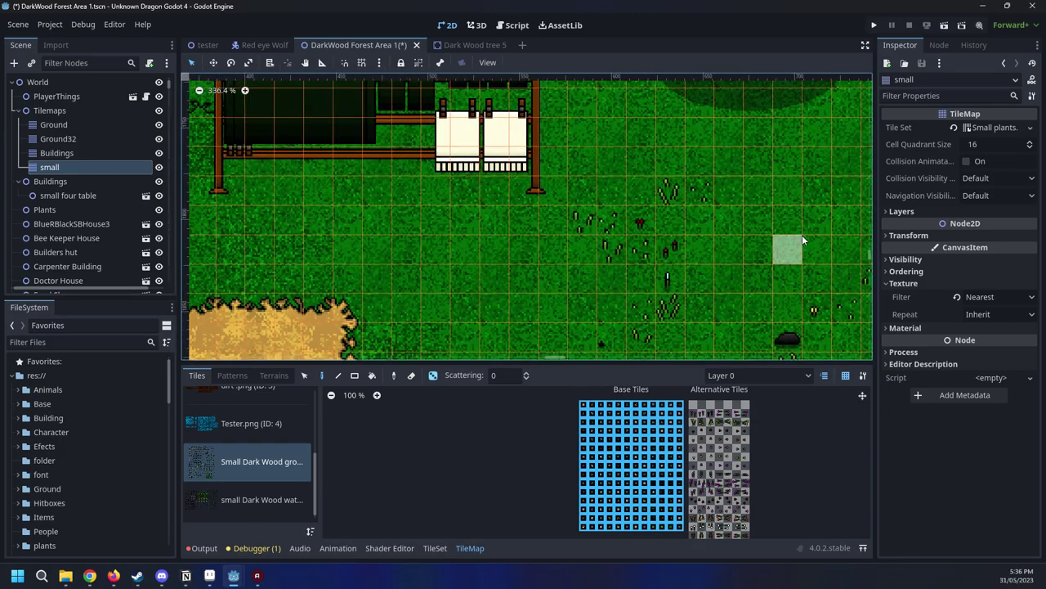
Inspect the red flowers beside the double clothesline and scatter random small plants and stones on the grass below the tree to its east
{"action": "scroll", "coordinate": [515, 194], "scroll_direction": "up", "scroll_amount": 1}
{"action": "middle_click_drag", "start_coordinate": [515, 194], "coordinate": [625, 192]}
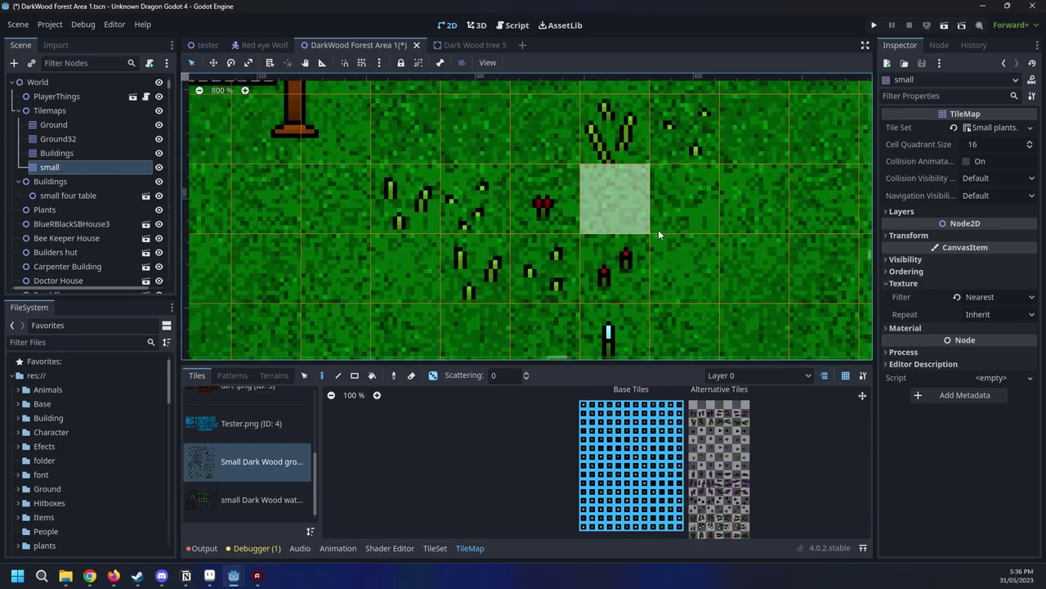
{"action": "scroll", "coordinate": [482, 196], "scroll_direction": "up", "scroll_amount": 1}
{"action": "middle_click_drag", "start_coordinate": [483, 196], "coordinate": [425, 215]}
{"action": "scroll", "coordinate": [488, 215], "scroll_direction": "down", "scroll_amount": 6}
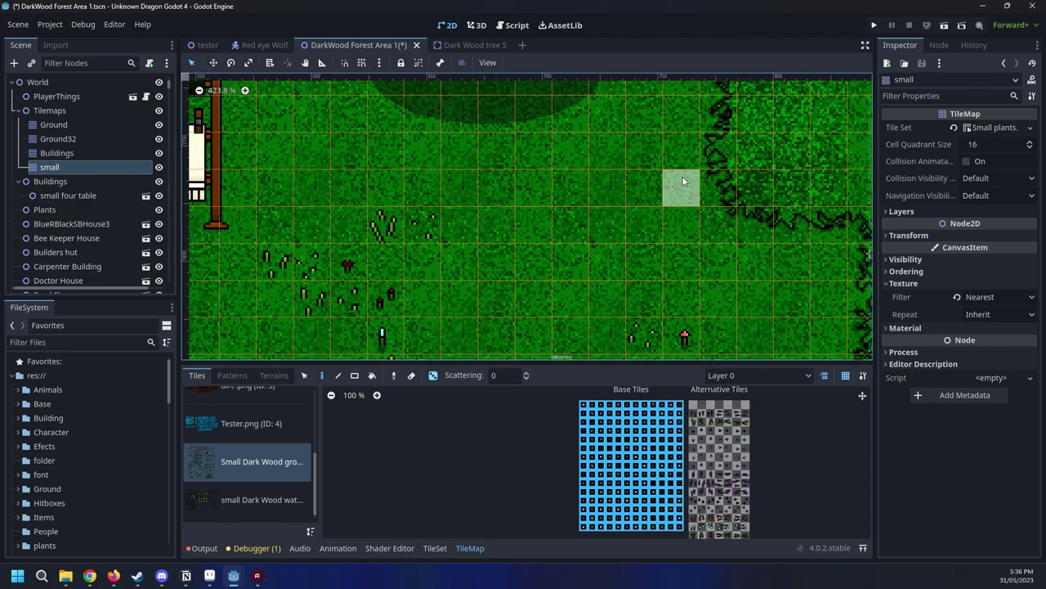
{"action": "left_click", "coordinate": [529, 305]}
{"action": "scroll", "coordinate": [520, 237], "scroll_direction": "down", "scroll_amount": 3}
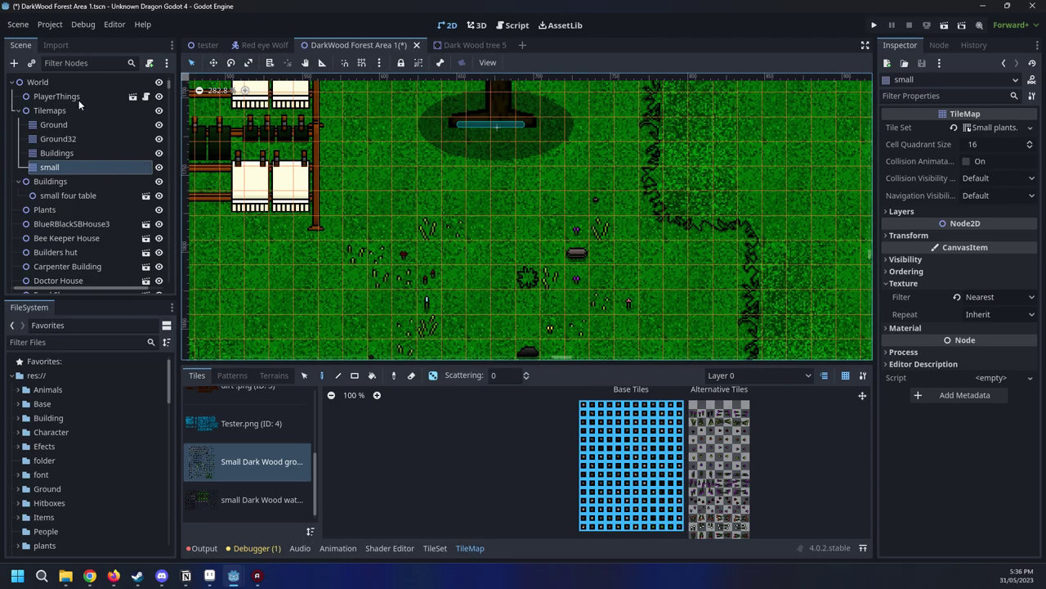
Select the World node and examine the red-roofed water tank and the red flowers beside the clothesline without the tile grid
{"action": "left_click", "coordinate": [38, 82]}
{"action": "scroll", "coordinate": [734, 241], "scroll_direction": "down", "scroll_amount": 4}
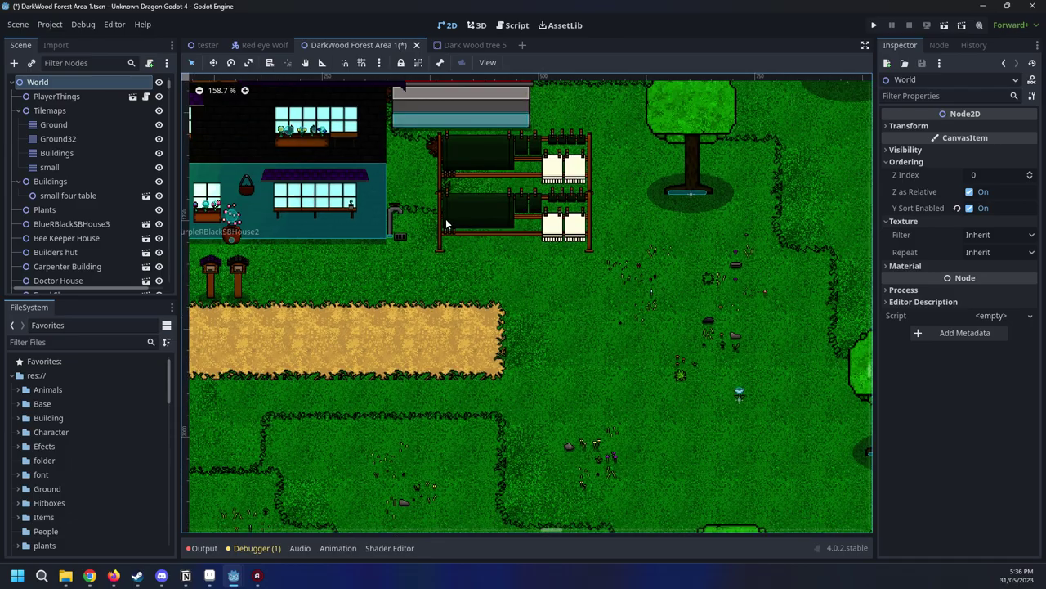
{"action": "scroll", "coordinate": [446, 223], "scroll_direction": "up", "scroll_amount": 10}
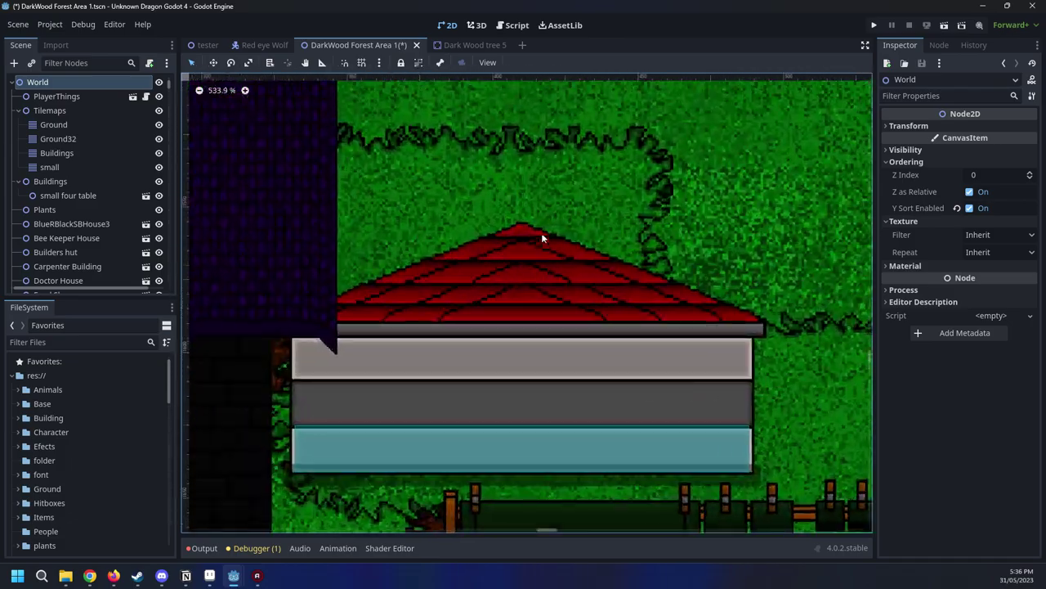
{"action": "scroll", "coordinate": [523, 245], "scroll_direction": "up", "scroll_amount": 5}
{"action": "scroll", "coordinate": [433, 179], "scroll_direction": "down", "scroll_amount": 10}
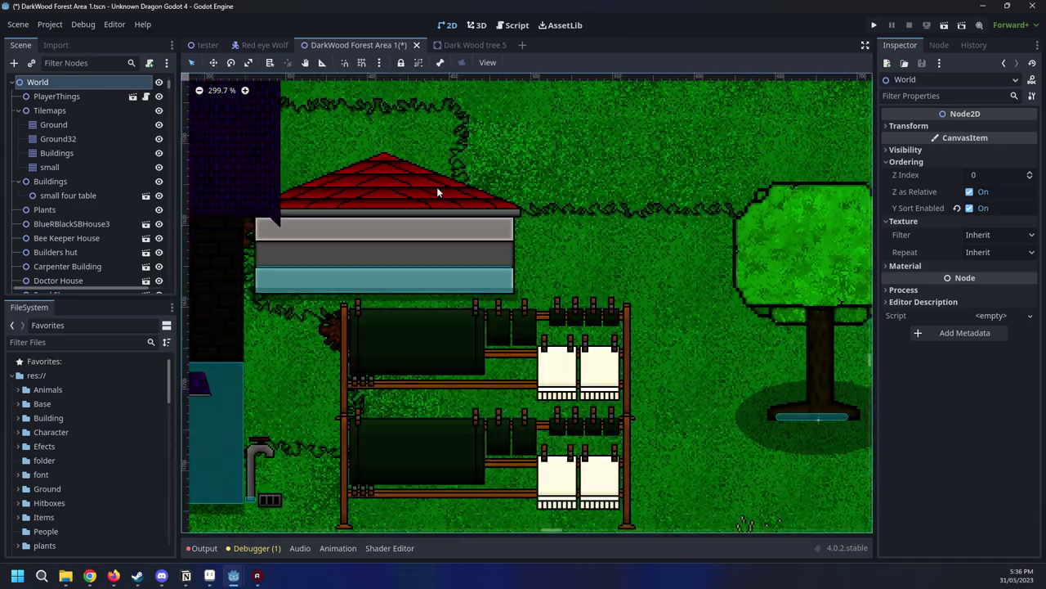
{"action": "scroll", "coordinate": [436, 192], "scroll_direction": "down", "scroll_amount": 3}
{"action": "scroll", "coordinate": [712, 374], "scroll_direction": "up", "scroll_amount": 11}
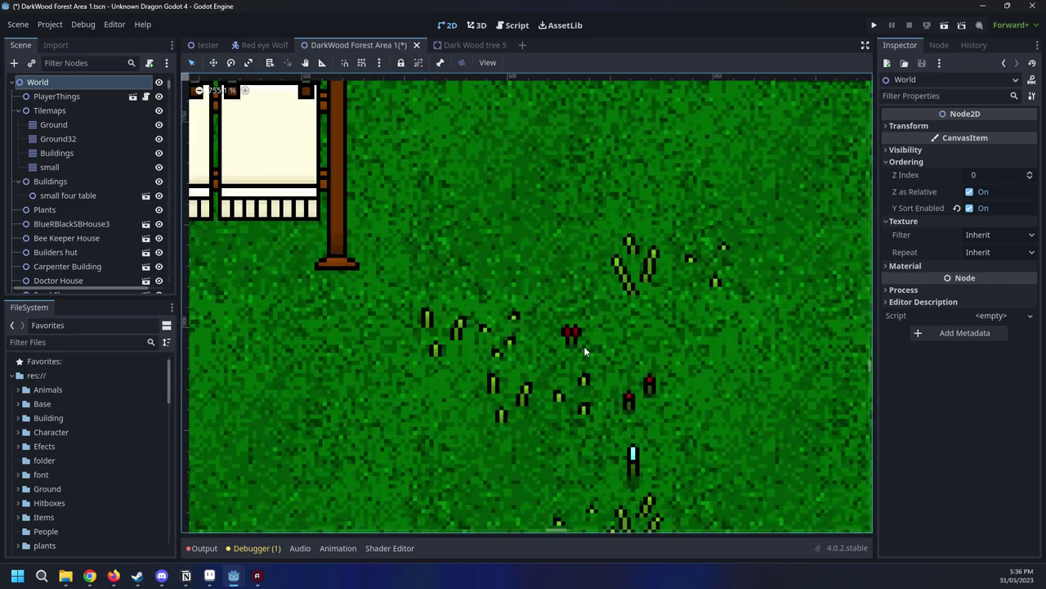
{"action": "scroll", "coordinate": [584, 351], "scroll_direction": "up", "scroll_amount": 10}
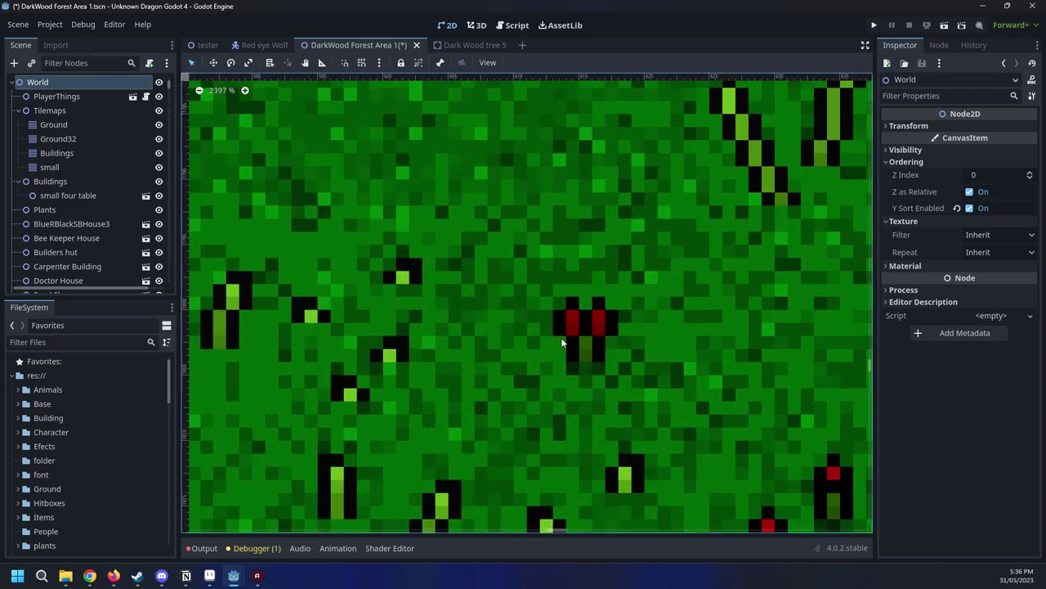
{"action": "scroll", "coordinate": [497, 352], "scroll_direction": "down", "scroll_amount": 20}
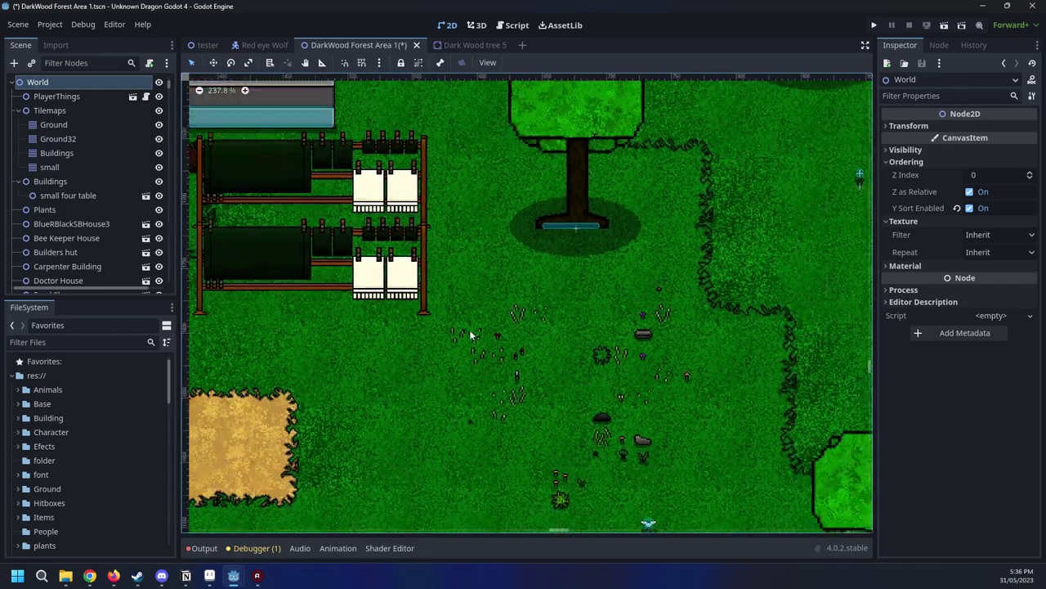
Survey the Plumber Building, the water tank rows and the red-roofed house beside the northern road
{"action": "scroll", "coordinate": [470, 335], "scroll_direction": "up", "scroll_amount": 15}
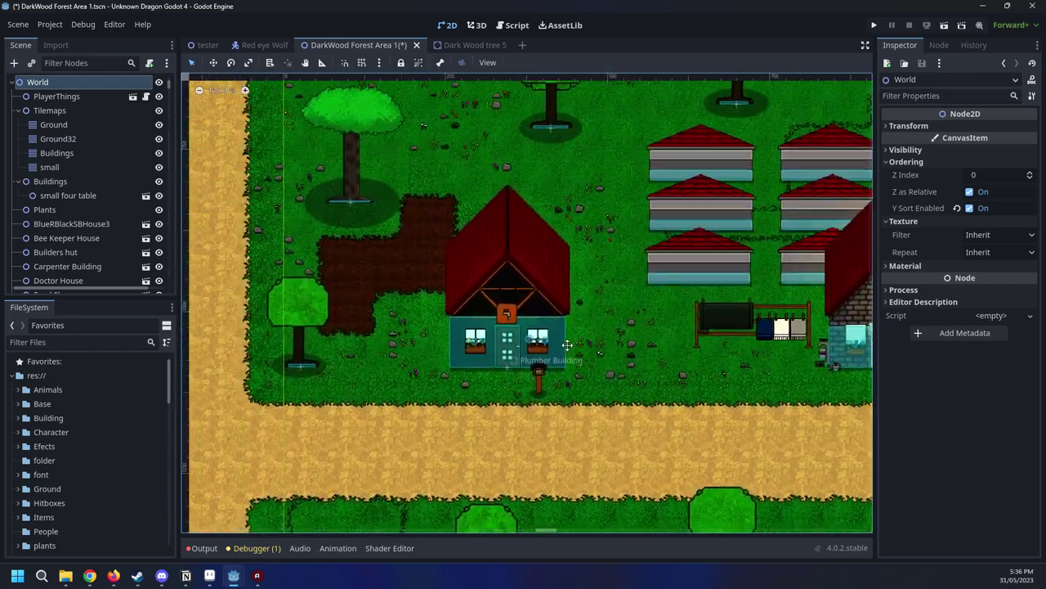
{"action": "scroll", "coordinate": [566, 345], "scroll_direction": "right", "scroll_amount": 10}
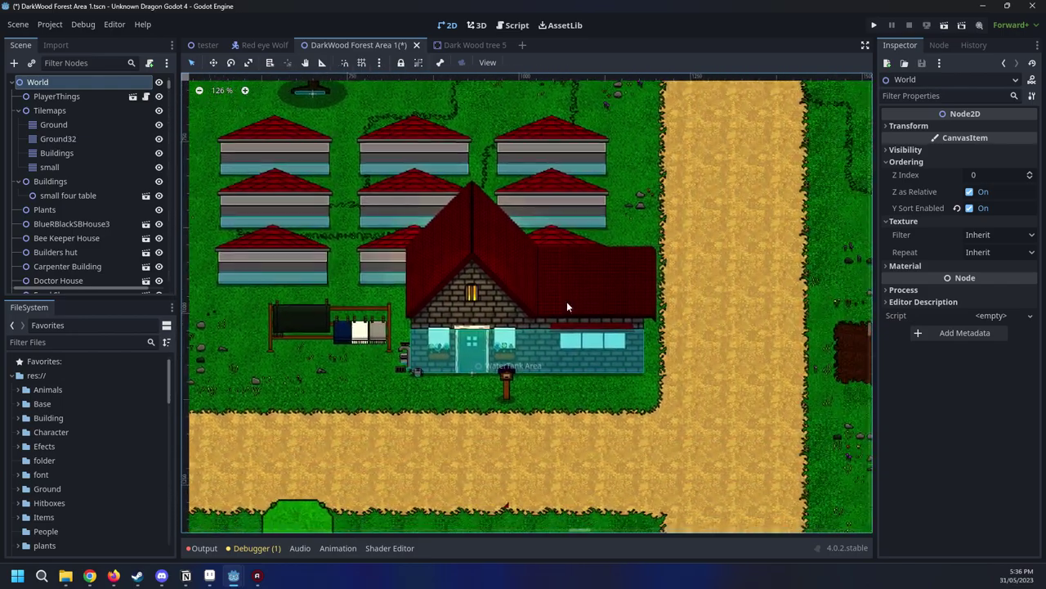
{"action": "scroll", "coordinate": [566, 302], "scroll_direction": "down", "scroll_amount": 7}
{"action": "middle_click_drag", "start_coordinate": [750, 297], "coordinate": [494, 239]}
{"action": "middle_click_drag", "start_coordinate": [352, 220], "coordinate": [721, 265]}
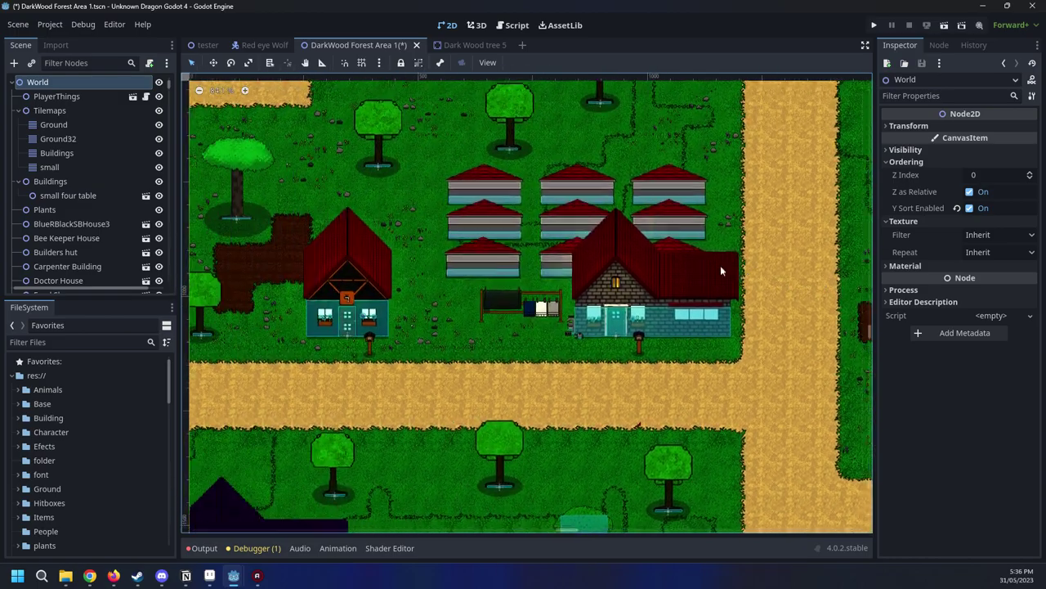
{"action": "scroll", "coordinate": [720, 265], "scroll_direction": "up", "scroll_amount": 4}
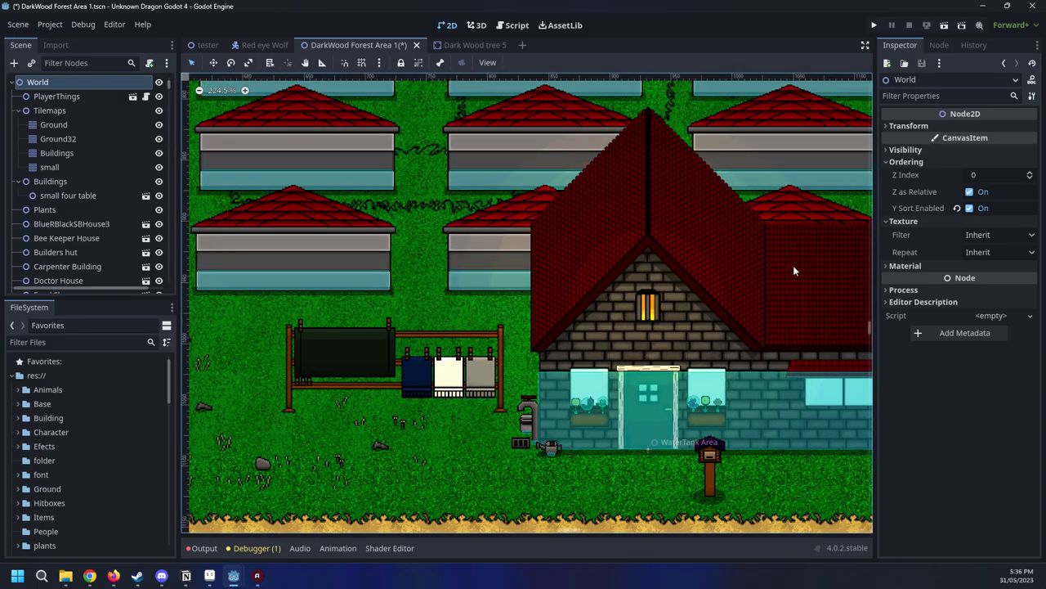
Open the Red roof 1 tilemap scene by way of the WaterTank Area house scene
{"action": "middle_click_drag", "start_coordinate": [716, 268], "coordinate": [524, 339]}
{"action": "scroll", "coordinate": [528, 373], "scroll_direction": "up", "scroll_amount": 15}
{"action": "scroll", "coordinate": [581, 367], "scroll_direction": "up", "scroll_amount": 3}
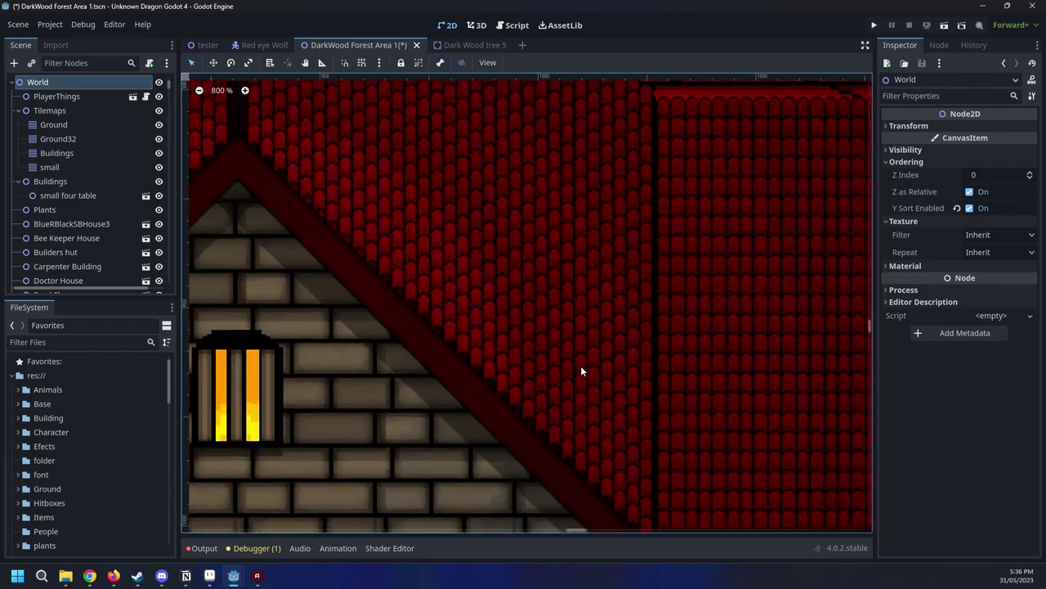
{"action": "scroll", "coordinate": [585, 375], "scroll_direction": "down", "scroll_amount": 4}
{"action": "left_click", "coordinate": [568, 381]}
{"action": "scroll", "coordinate": [549, 372], "scroll_direction": "down", "scroll_amount": 3}
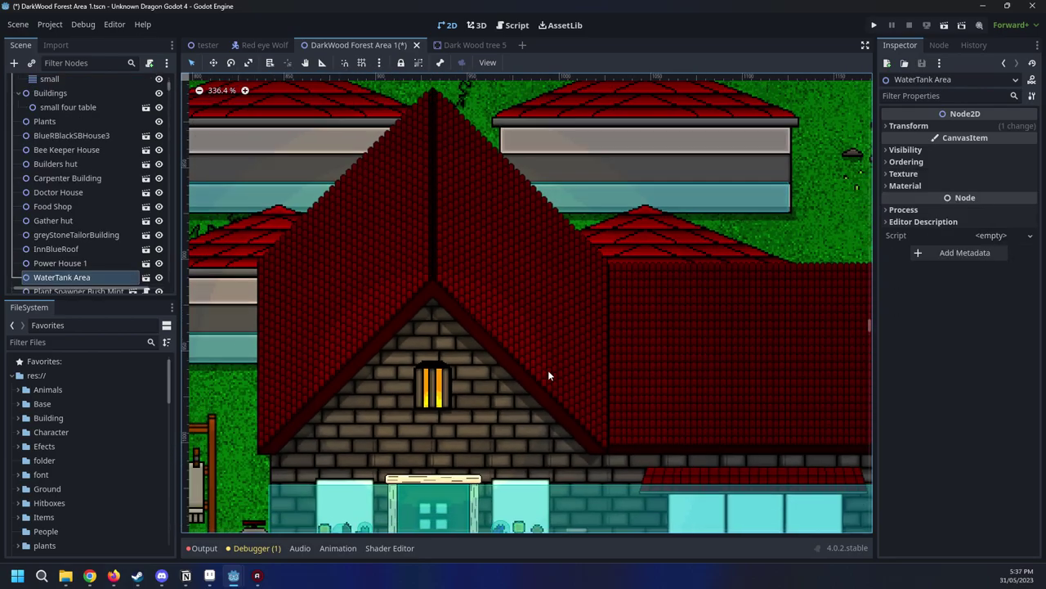
{"action": "left_click", "coordinate": [147, 278]}
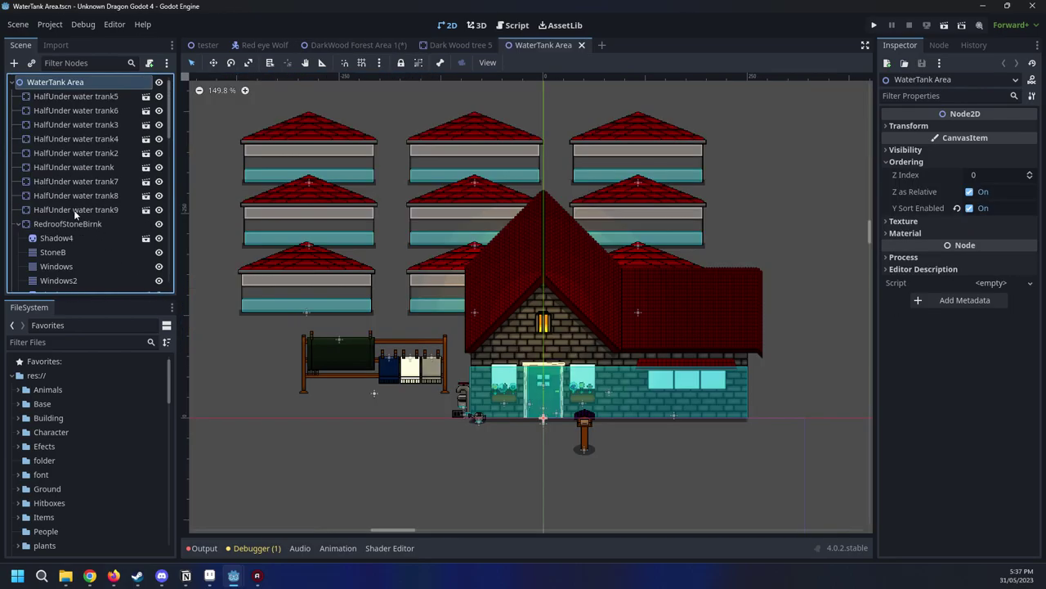
{"action": "scroll", "coordinate": [57, 114], "scroll_direction": "down", "scroll_amount": 5}
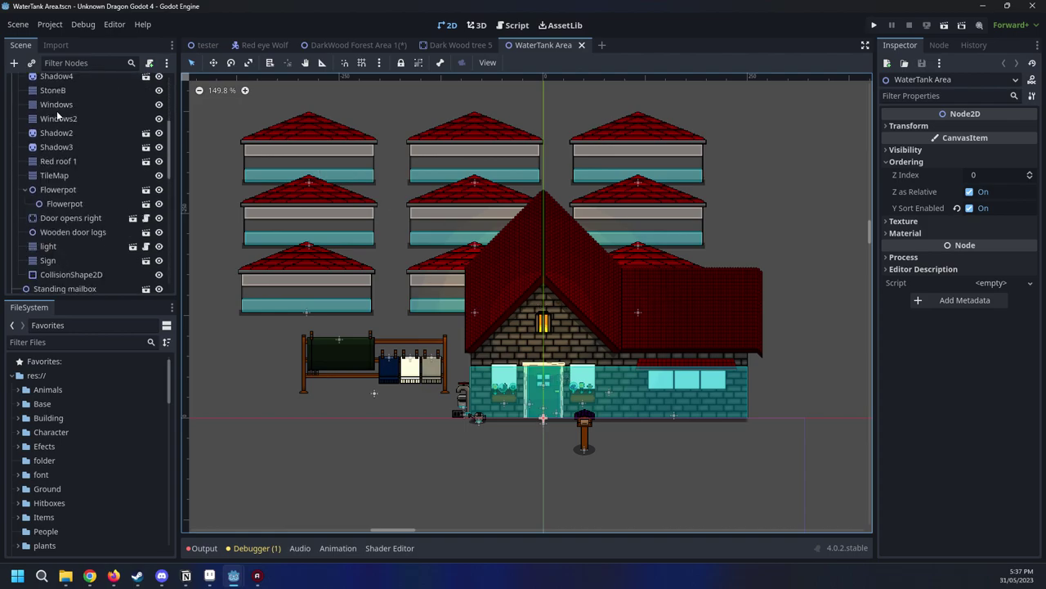
{"action": "left_click", "coordinate": [72, 162]}
{"action": "left_click", "coordinate": [147, 162]}
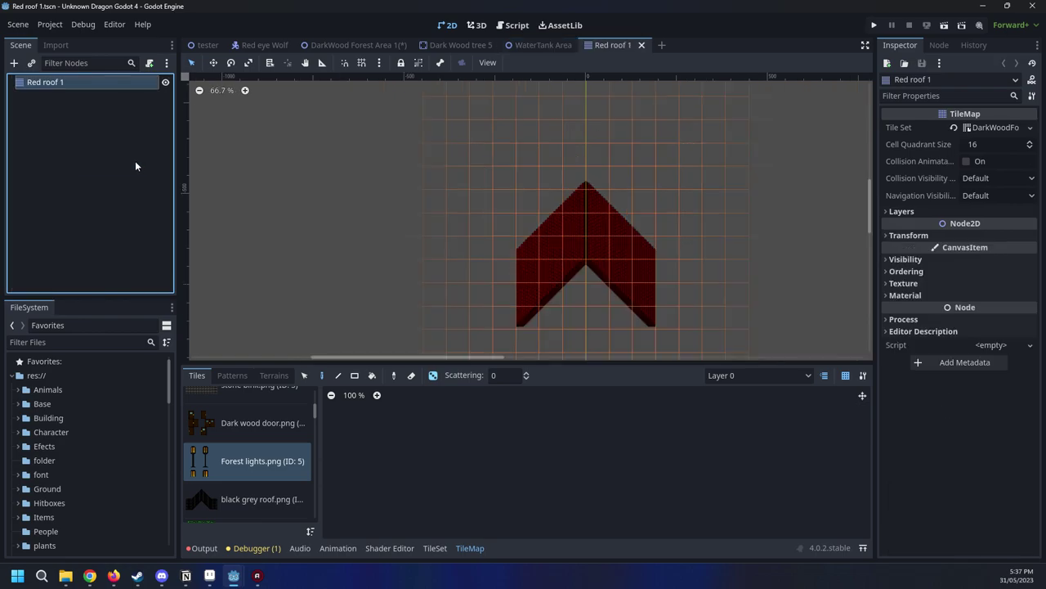
Set the Red roof 1 tilemap's texture filter to Nearest and save its scene
{"action": "scroll", "coordinate": [572, 229], "scroll_direction": "up", "scroll_amount": 6}
{"action": "scroll", "coordinate": [580, 214], "scroll_direction": "down", "scroll_amount": 1}
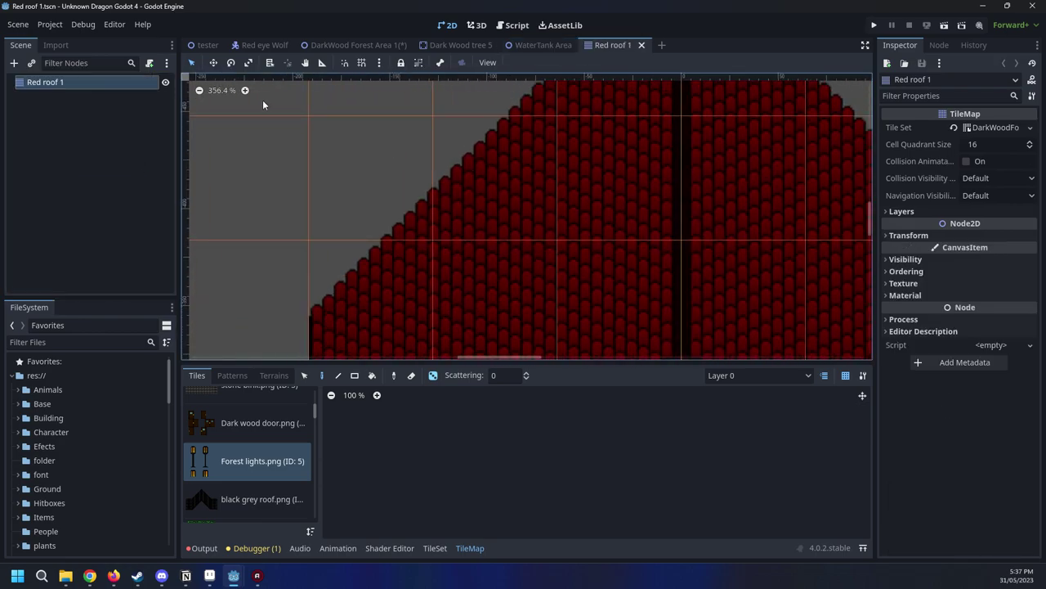
{"action": "left_click", "coordinate": [903, 283]}
{"action": "left_click", "coordinate": [979, 298]}
{"action": "left_click", "coordinate": [976, 328]}
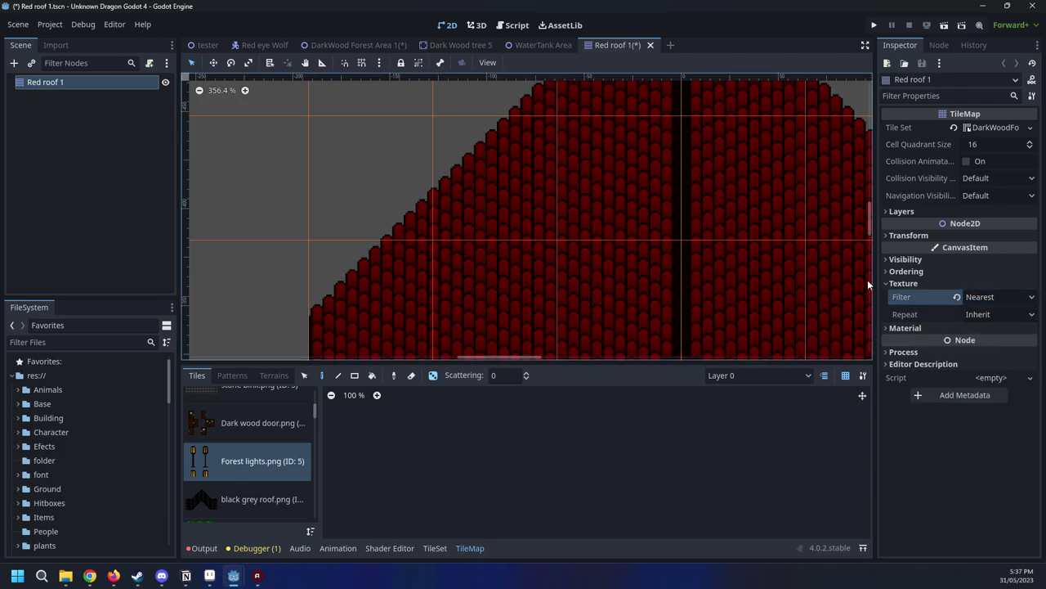
{"action": "right_click", "coordinate": [606, 44]}
{"action": "left_click", "coordinate": [619, 63]}
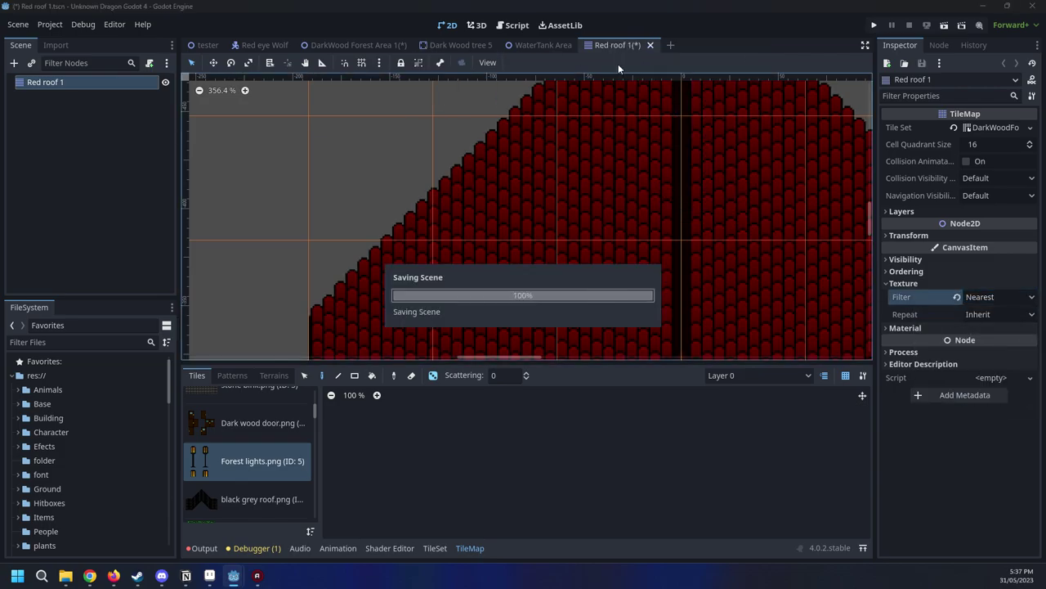
Return to the DarkWood Forest Area 1 scene and save it
{"action": "left_click", "coordinate": [357, 43]}
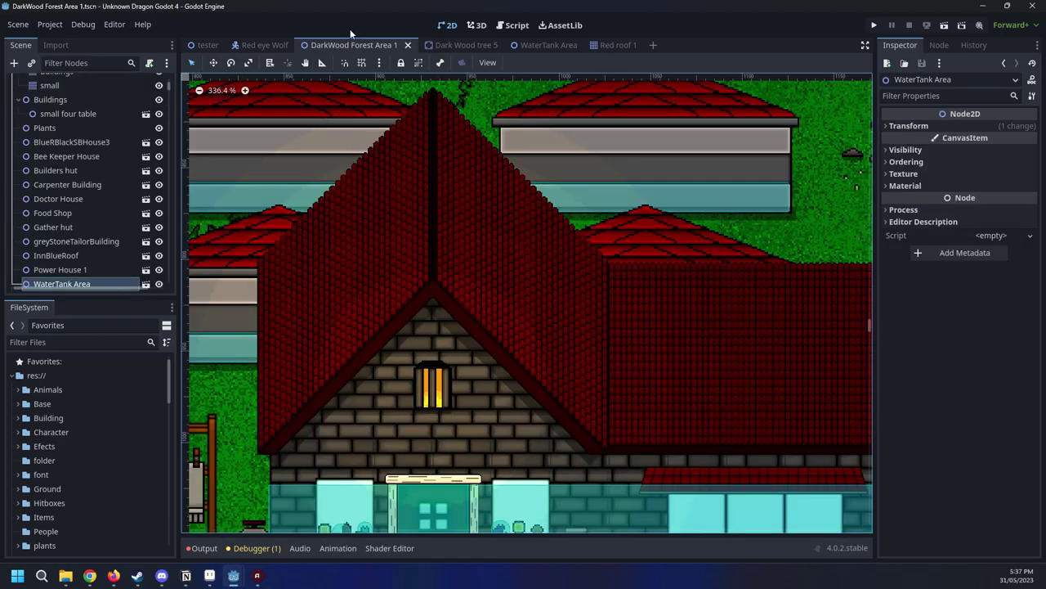
{"action": "right_click", "coordinate": [353, 46]}
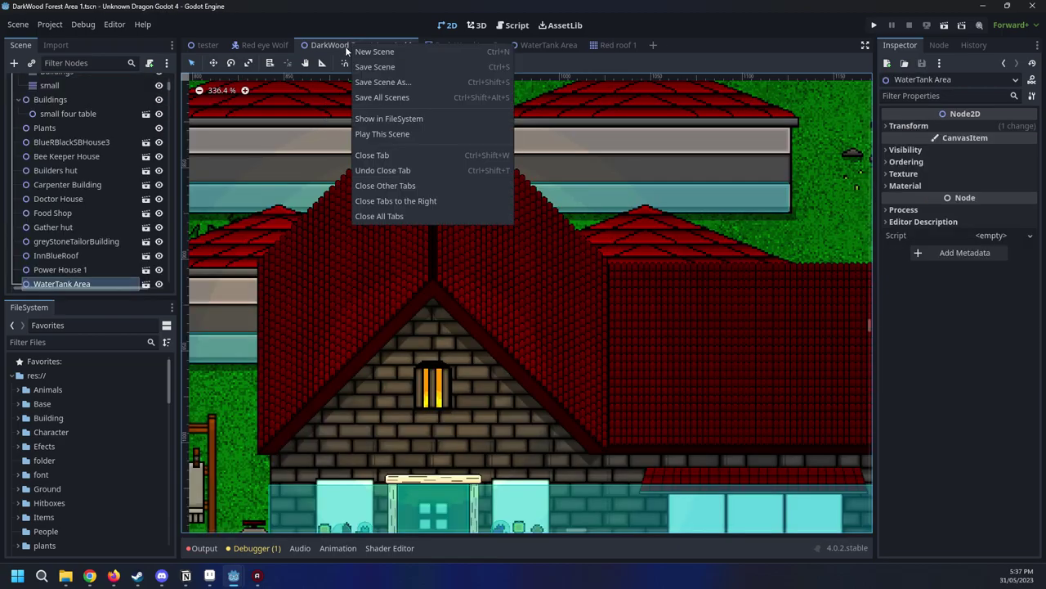
{"action": "left_click", "coordinate": [372, 80]}
Select the black-roofed GreyStonehouse east of the main road and open its scene for editing
{"action": "scroll", "coordinate": [348, 213], "scroll_direction": "down", "scroll_amount": 8}
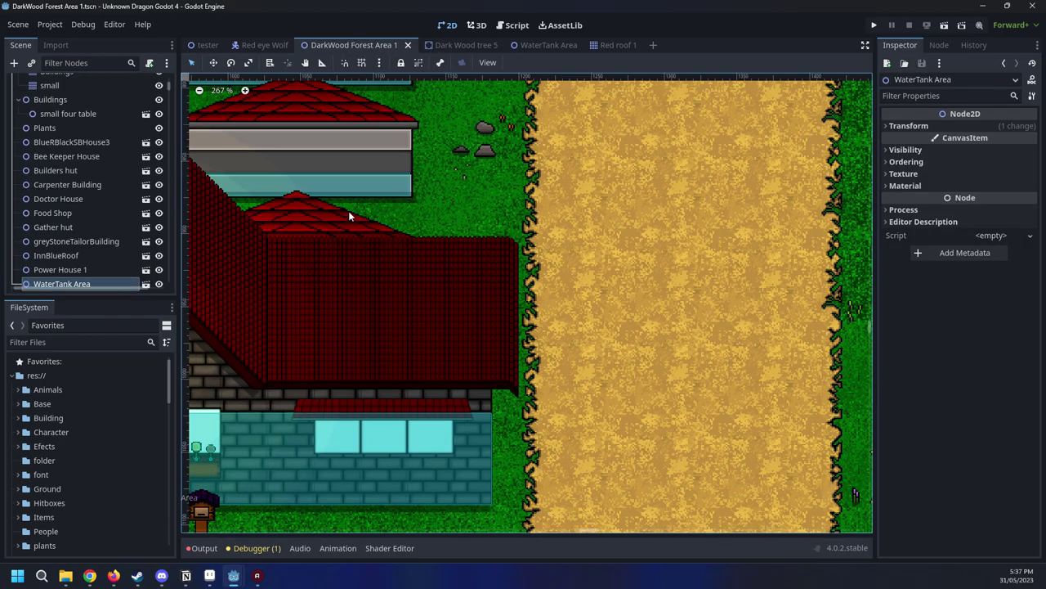
{"action": "scroll", "coordinate": [791, 374], "scroll_direction": "up", "scroll_amount": 5}
{"action": "scroll", "coordinate": [791, 374], "scroll_direction": "up", "scroll_amount": 10}
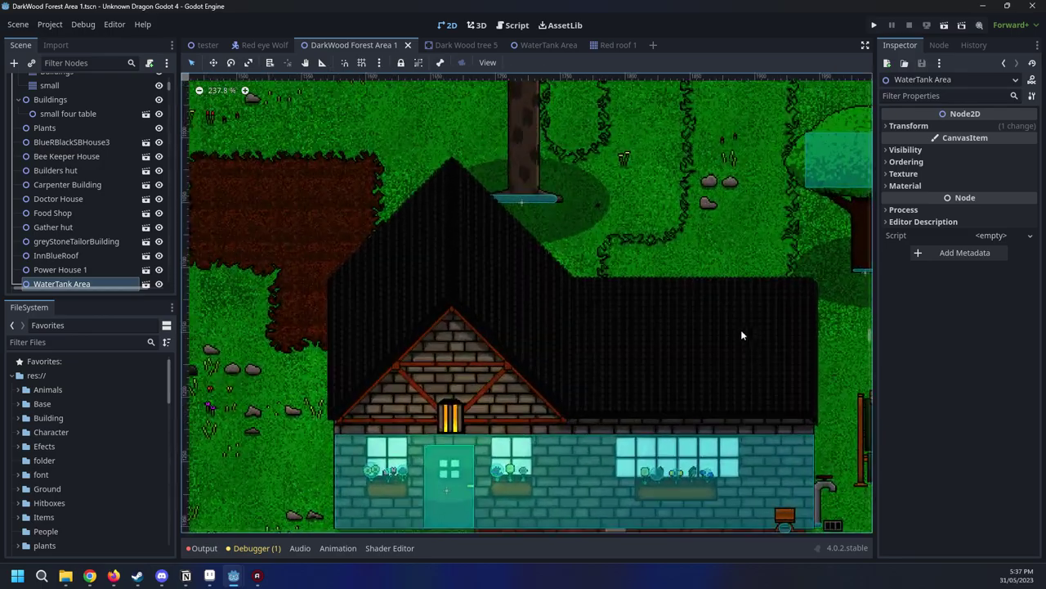
{"action": "scroll", "coordinate": [650, 294], "scroll_direction": "down", "scroll_amount": 10}
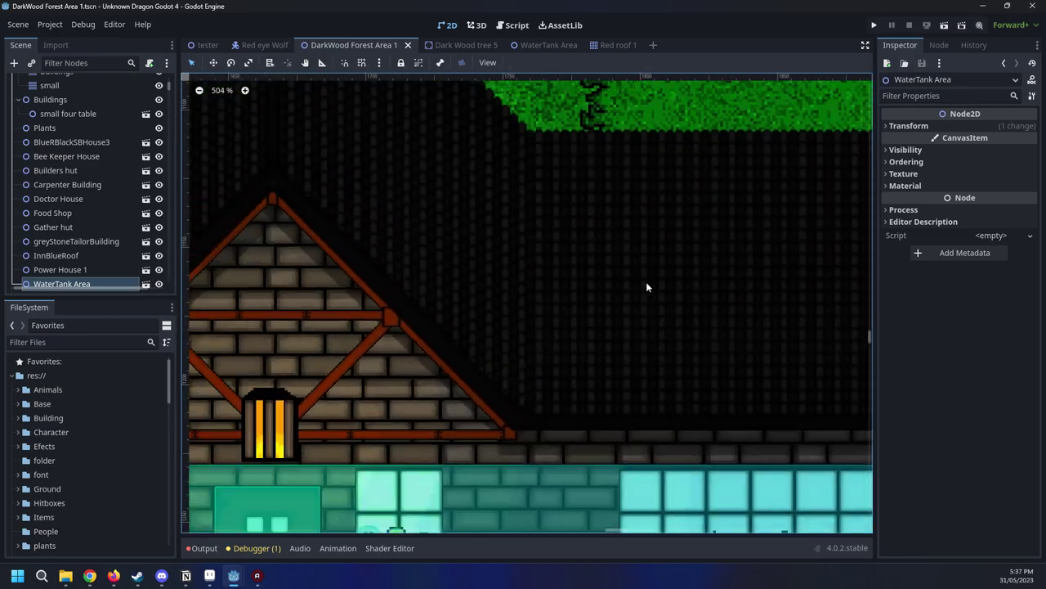
{"action": "left_click", "coordinate": [610, 287]}
{"action": "scroll", "coordinate": [605, 287], "scroll_direction": "down", "scroll_amount": 4}
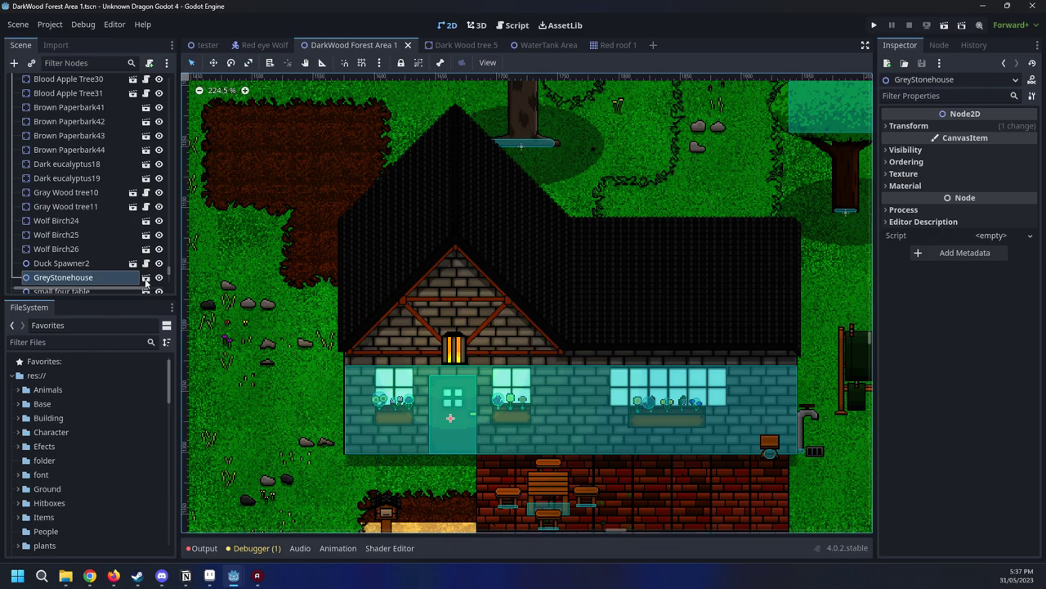
{"action": "left_click", "coordinate": [146, 279]}
Open the scene of the greyroof2 tilemap used by the GreyStonehouse
{"action": "scroll", "coordinate": [495, 310], "scroll_direction": "down", "scroll_amount": 2}
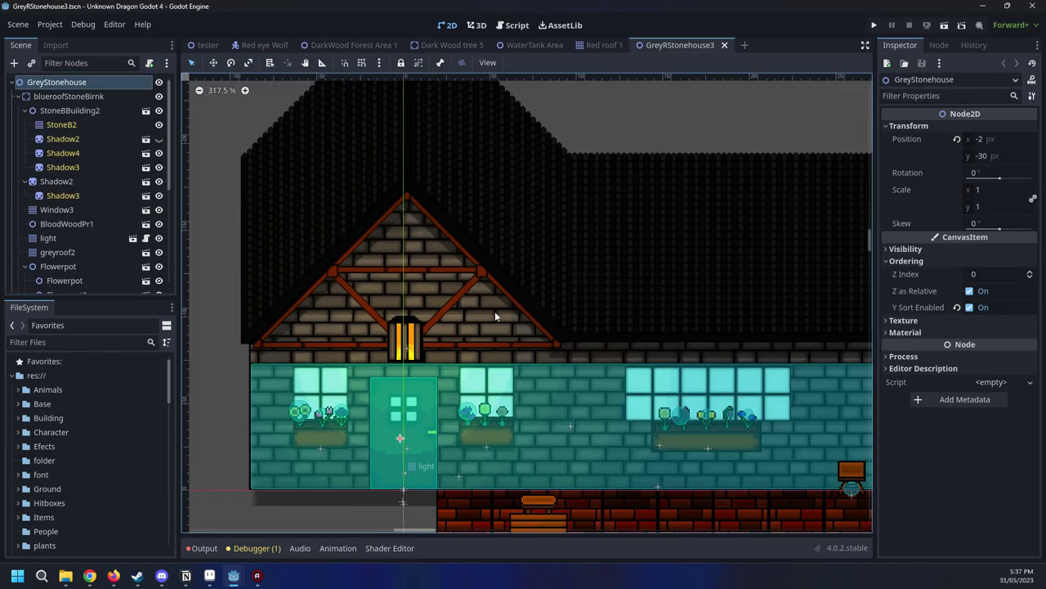
{"action": "scroll", "coordinate": [494, 311], "scroll_direction": "down", "scroll_amount": 3}
{"action": "scroll", "coordinate": [47, 192], "scroll_direction": "down", "scroll_amount": 1}
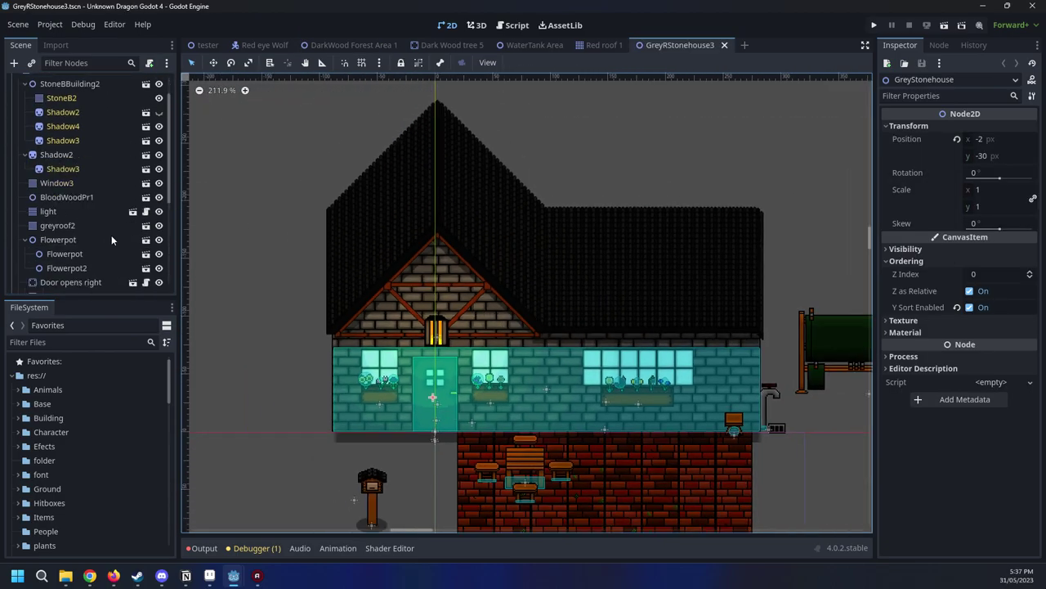
{"action": "left_click", "coordinate": [90, 210]}
{"action": "left_click", "coordinate": [90, 228]}
{"action": "left_click", "coordinate": [144, 227]}
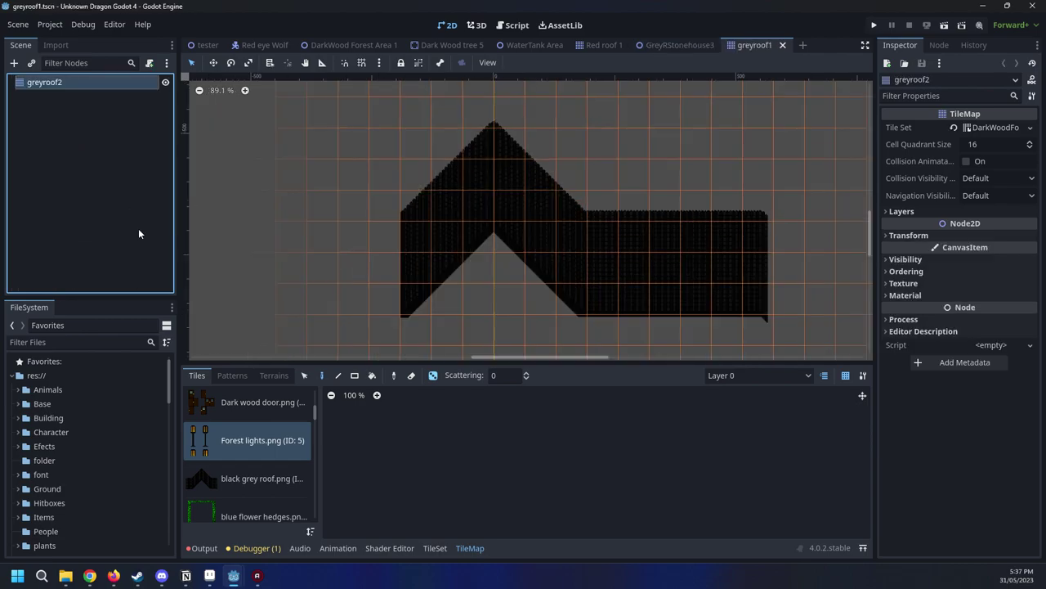
Set the greyroof2 tilemap's texture filter to Nearest and save the greyroof1 scene
{"action": "left_click", "coordinate": [904, 283]}
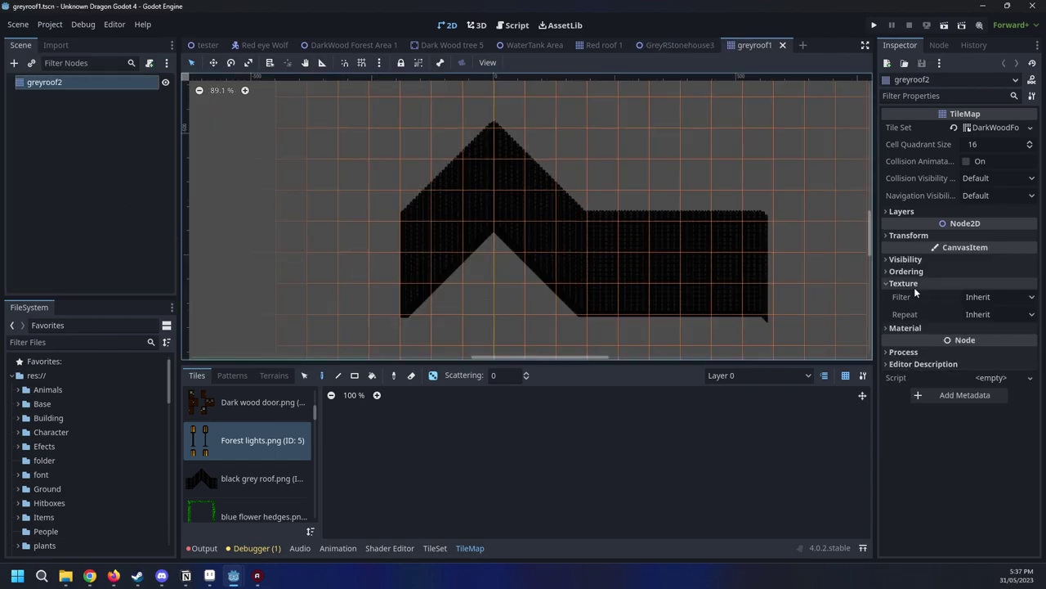
{"action": "left_click", "coordinate": [995, 298]}
{"action": "left_click", "coordinate": [982, 326]}
{"action": "scroll", "coordinate": [603, 136], "scroll_direction": "up", "scroll_amount": 8}
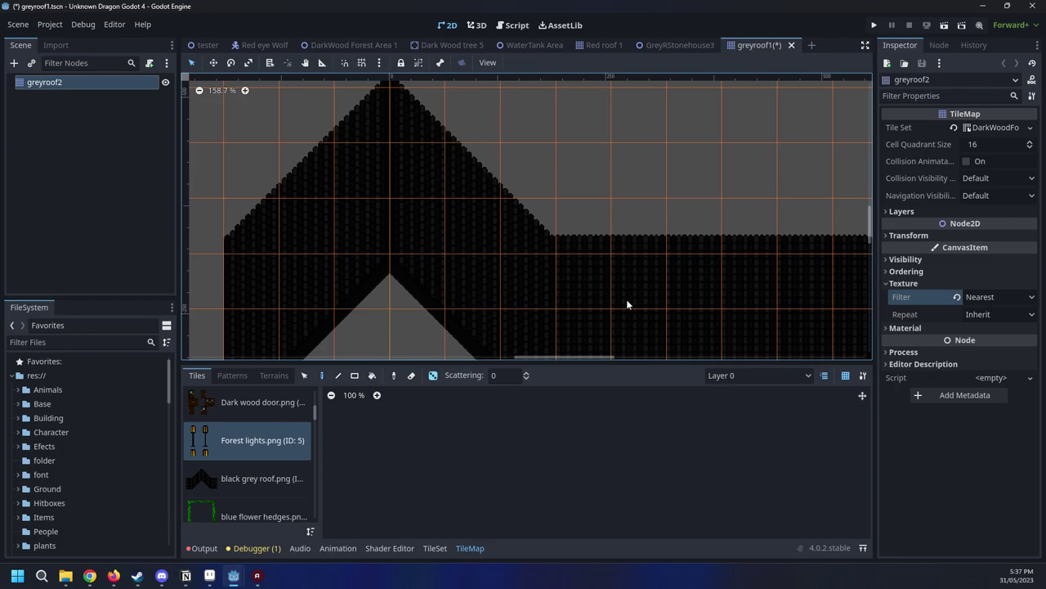
{"action": "scroll", "coordinate": [594, 290], "scroll_direction": "up", "scroll_amount": 2}
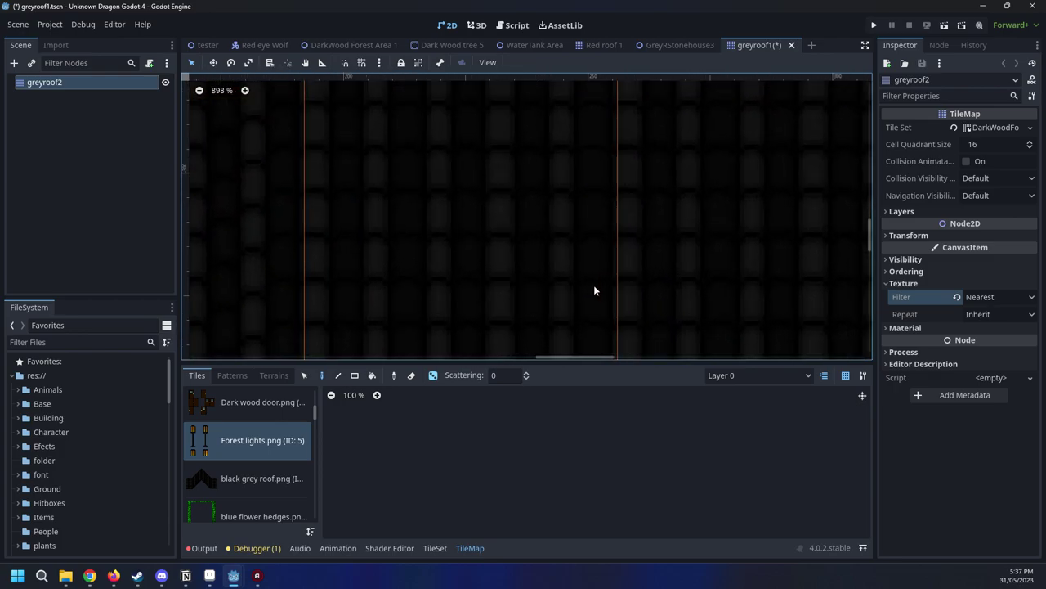
{"action": "right_click", "coordinate": [734, 45]}
{"action": "left_click", "coordinate": [754, 64]}
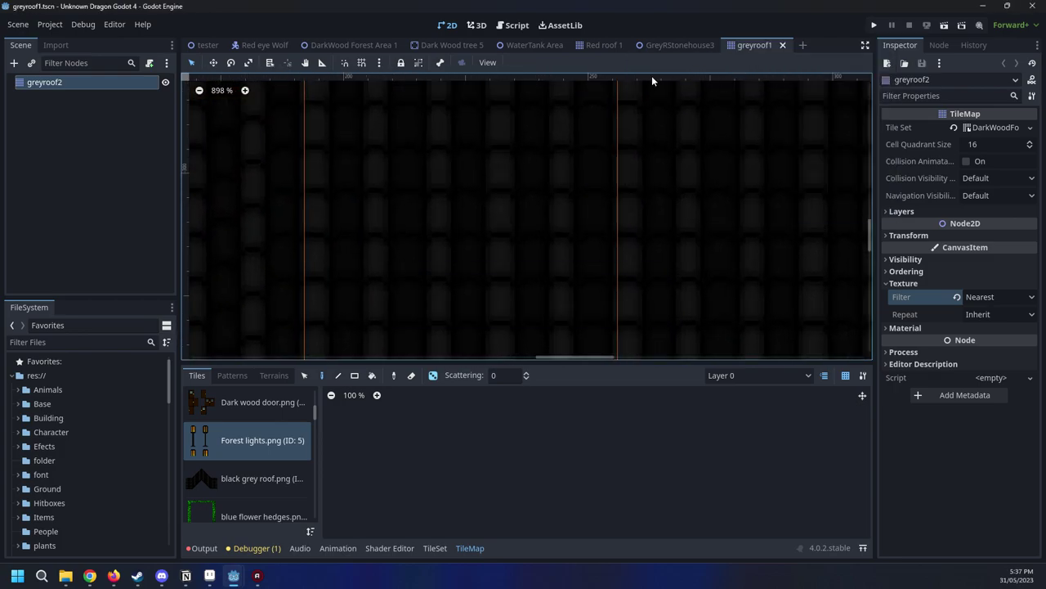
Return to DarkWood Forest Area 1 and examine the roof texture of the blue-roofed house southwest of the lake
{"action": "left_click", "coordinate": [382, 44]}
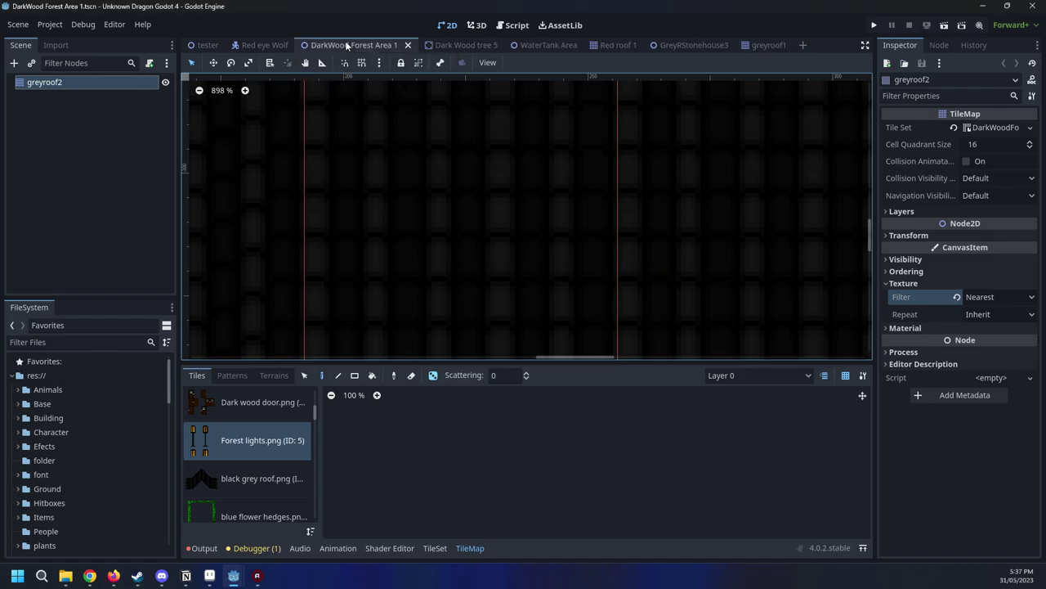
{"action": "scroll", "coordinate": [557, 255], "scroll_direction": "down", "scroll_amount": 8}
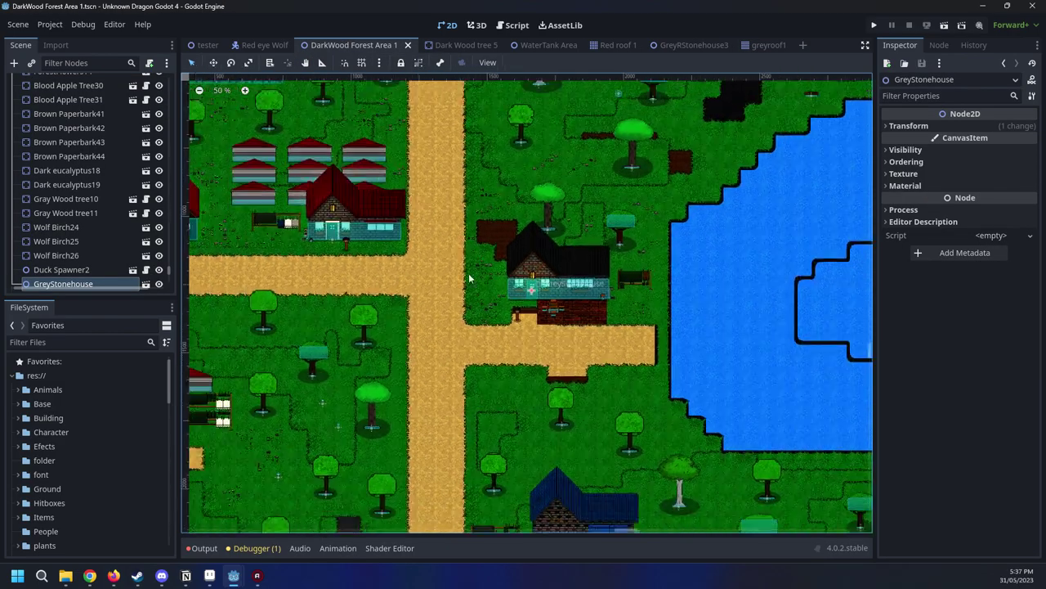
{"action": "middle_click_drag", "start_coordinate": [325, 279], "coordinate": [543, 279]}
{"action": "scroll", "coordinate": [543, 280], "scroll_direction": "down", "scroll_amount": 3}
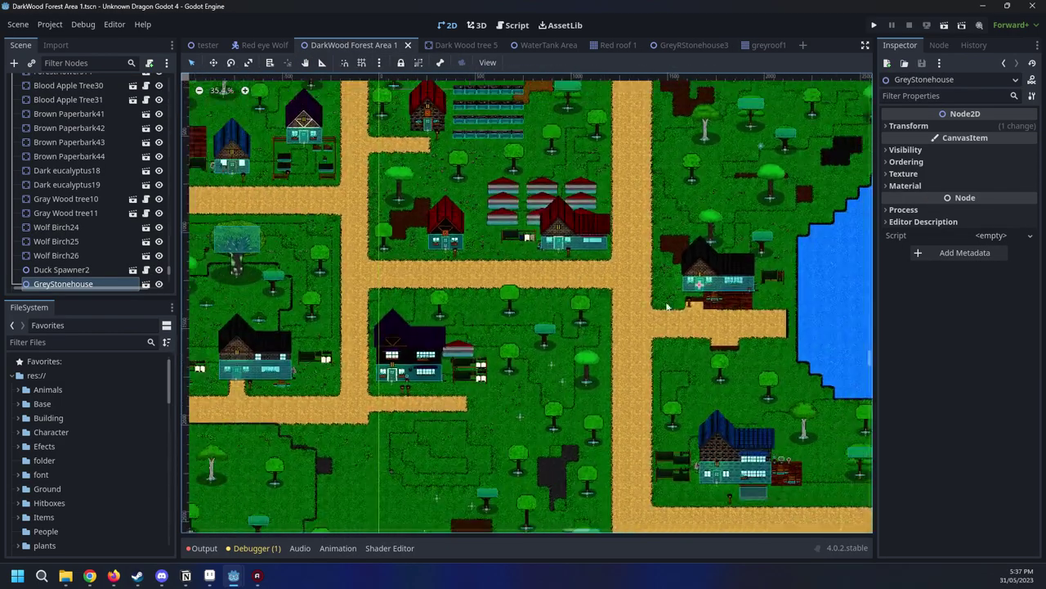
{"action": "middle_click_drag", "start_coordinate": [858, 452], "coordinate": [656, 376]}
{"action": "scroll", "coordinate": [539, 400], "scroll_direction": "up", "scroll_amount": 5}
{"action": "scroll", "coordinate": [597, 352], "scroll_direction": "up", "scroll_amount": 9}
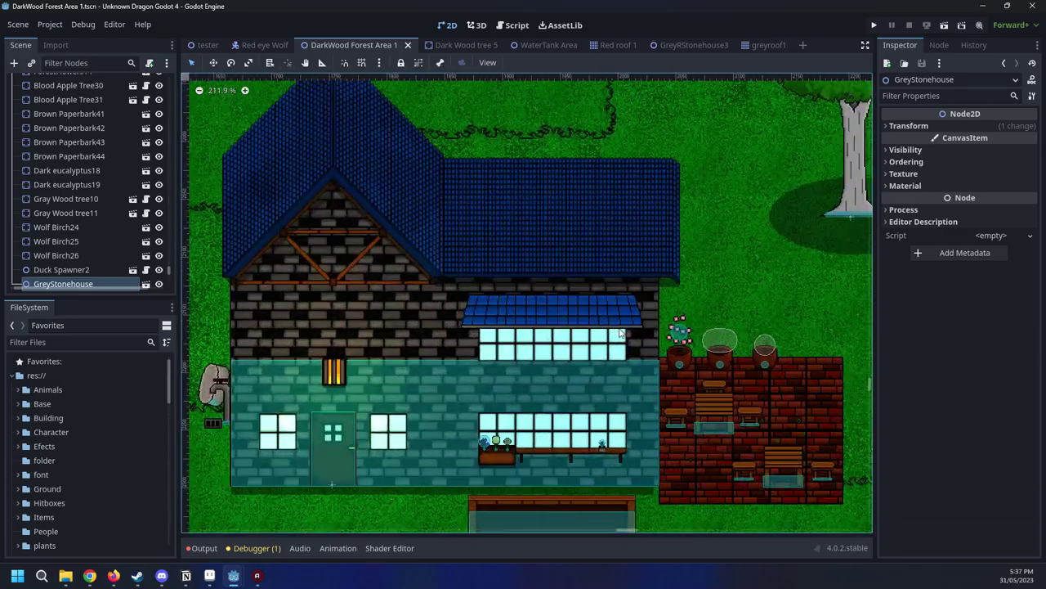
{"action": "scroll", "coordinate": [479, 278], "scroll_direction": "up", "scroll_amount": 1}
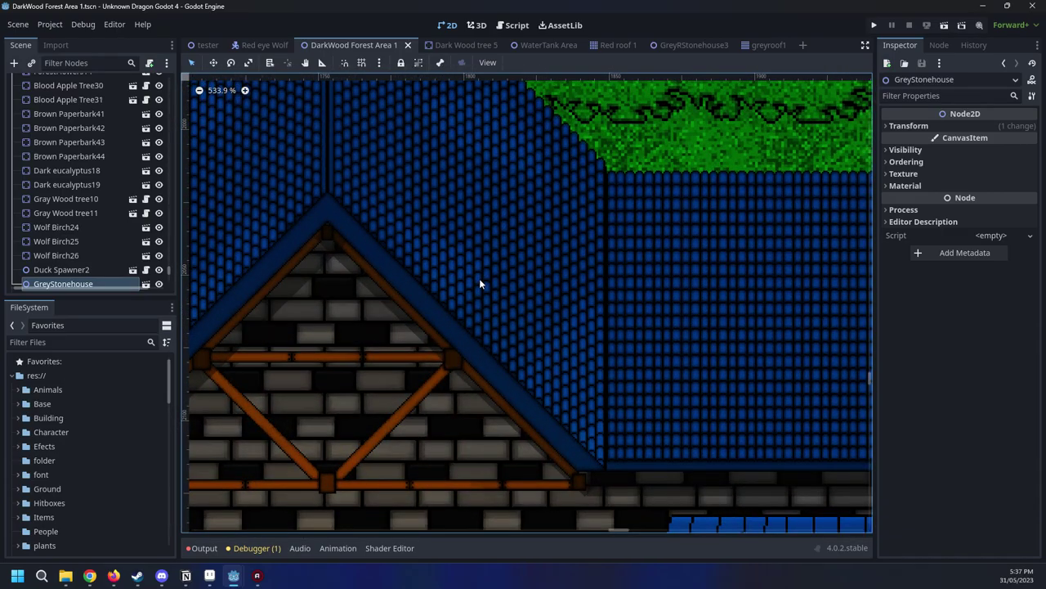
Survey the forest west of the main road, the southwestern houses and the grass south of their road
{"action": "scroll", "coordinate": [479, 277], "scroll_direction": "down", "scroll_amount": 4}
{"action": "scroll", "coordinate": [450, 313], "scroll_direction": "down", "scroll_amount": 5}
{"action": "middle_click_drag", "start_coordinate": [449, 313], "coordinate": [684, 229]}
{"action": "scroll", "coordinate": [684, 229], "scroll_direction": "down", "scroll_amount": 3}
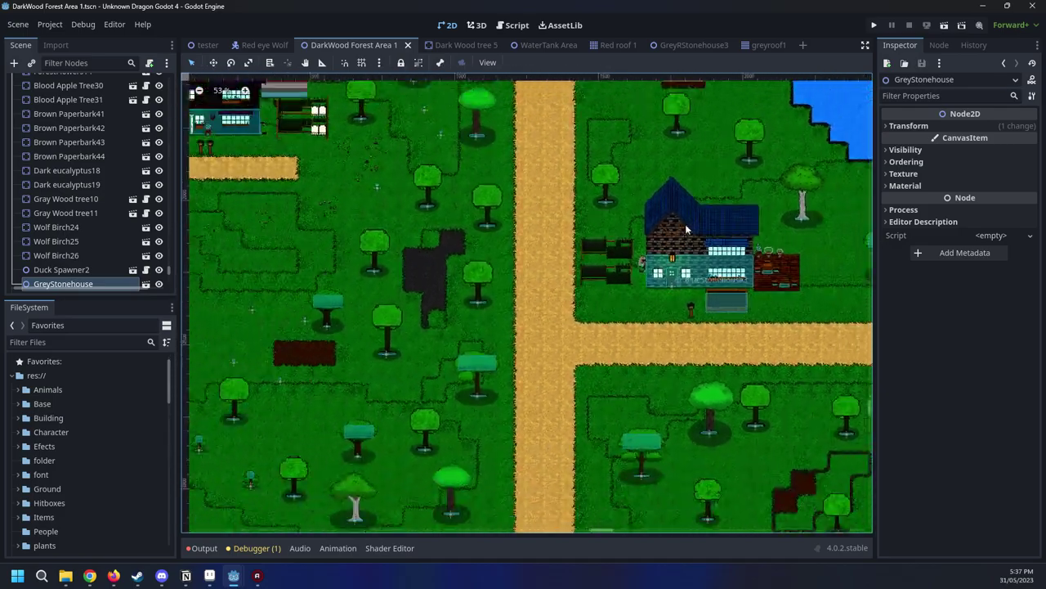
{"action": "middle_click_drag", "start_coordinate": [458, 174], "coordinate": [640, 254]}
{"action": "scroll", "coordinate": [640, 255], "scroll_direction": "down", "scroll_amount": 5}
{"action": "middle_click_drag", "start_coordinate": [367, 172], "coordinate": [591, 230]}
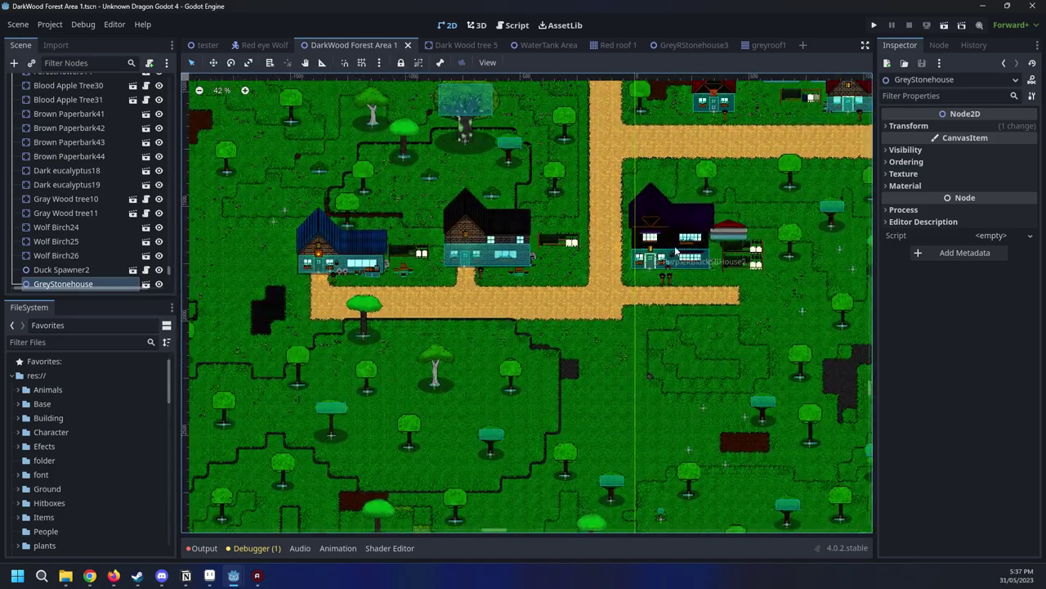
{"action": "scroll", "coordinate": [677, 282], "scroll_direction": "up", "scroll_amount": 14}
{"action": "middle_click_drag", "start_coordinate": [666, 303], "coordinate": [633, 218]}
{"action": "scroll", "coordinate": [256, 178], "scroll_direction": "down", "scroll_amount": 1}
{"action": "scroll", "coordinate": [195, 196], "scroll_direction": "up", "scroll_amount": 4}
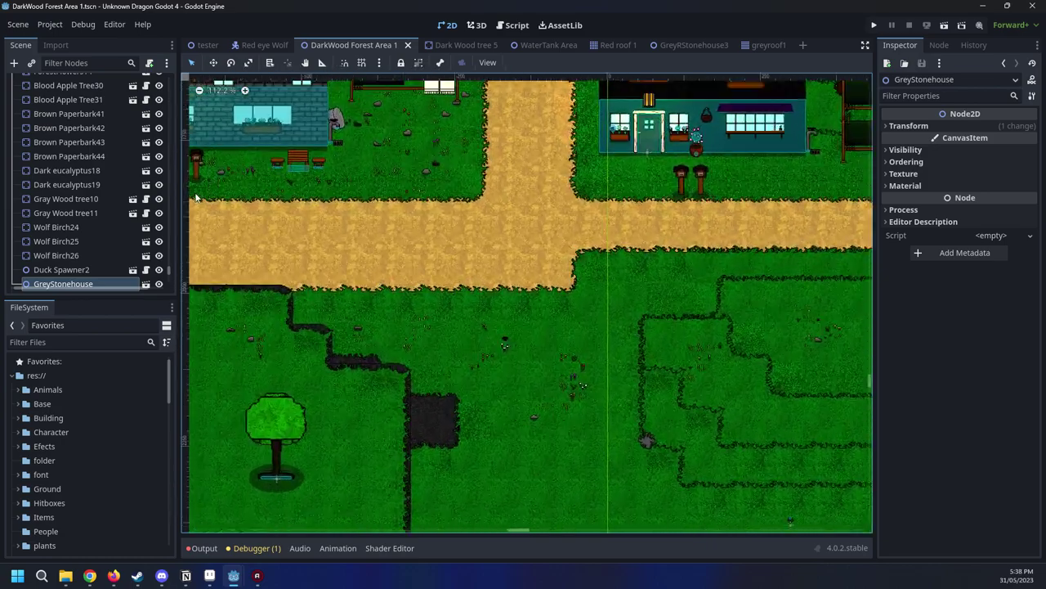
{"action": "scroll", "coordinate": [196, 197], "scroll_direction": "up", "scroll_amount": 1}
{"action": "scroll", "coordinate": [174, 267], "scroll_direction": "up", "scroll_amount": 3}
Select the Ground tilemap and bring up its terrain sets for painting near the grass south of the purple-roofed house
{"action": "left_click_drag", "start_coordinate": [169, 271], "coordinate": [169, 82]}
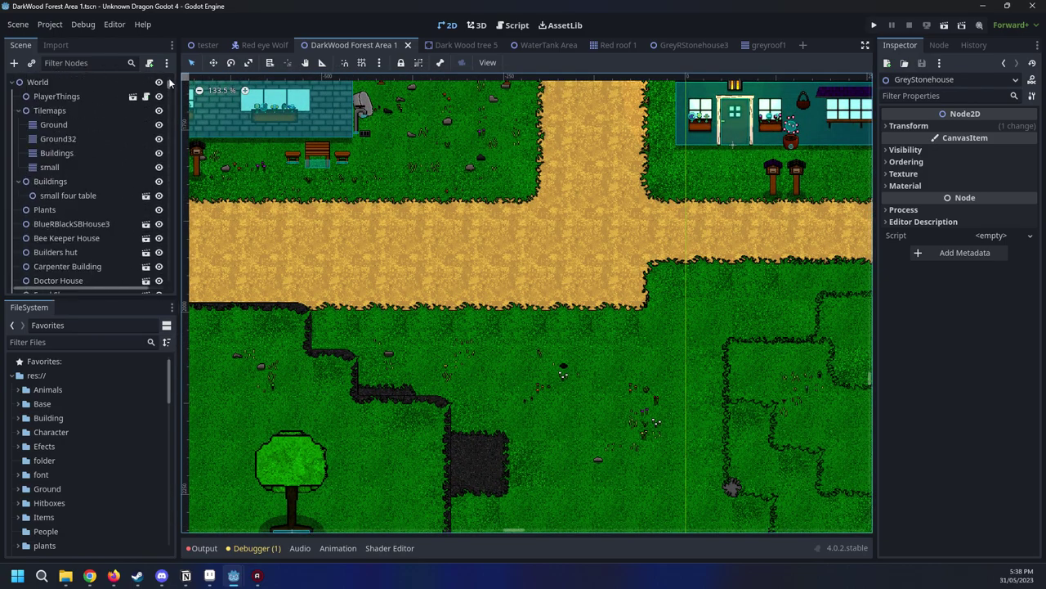
{"action": "left_click", "coordinate": [54, 124]}
{"action": "scroll", "coordinate": [409, 151], "scroll_direction": "up", "scroll_amount": 2}
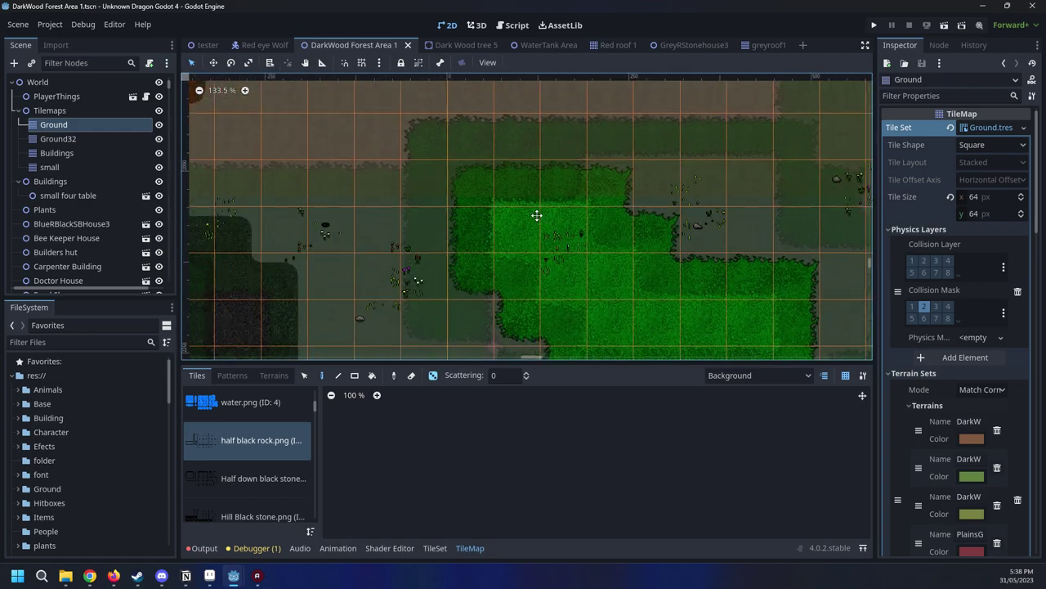
{"action": "scroll", "coordinate": [629, 270], "scroll_direction": "up", "scroll_amount": 1}
{"action": "middle_click_drag", "start_coordinate": [508, 222], "coordinate": [532, 150]}
{"action": "left_click", "coordinate": [276, 375]}
Try painting a DarkWDirt 1 patch at the southwest edge of the bright grass area, and undo it
{"action": "left_click", "coordinate": [232, 409]}
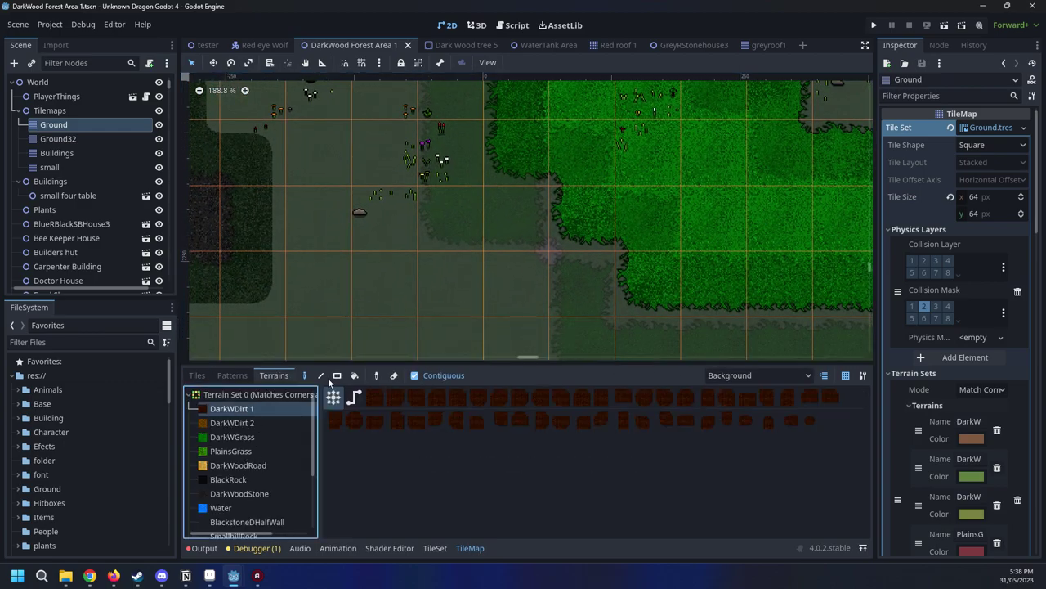
{"action": "left_click_drag", "start_coordinate": [566, 224], "coordinate": [540, 276]}
{"action": "scroll", "coordinate": [633, 266], "scroll_direction": "up", "scroll_amount": 1}
{"action": "scroll", "coordinate": [632, 267], "scroll_direction": "down", "scroll_amount": 7}
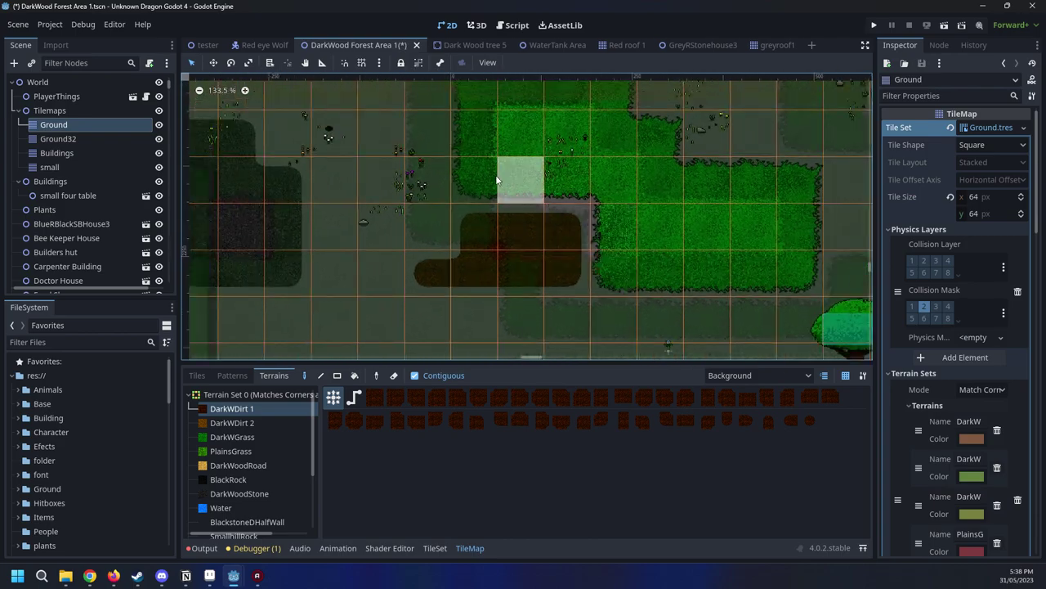
{"action": "scroll", "coordinate": [500, 179], "scroll_direction": "up", "scroll_amount": 2}
{"action": "middle_click_drag", "start_coordinate": [548, 196], "coordinate": [609, 191]}
{"action": "key", "text": "ctrl+z"}
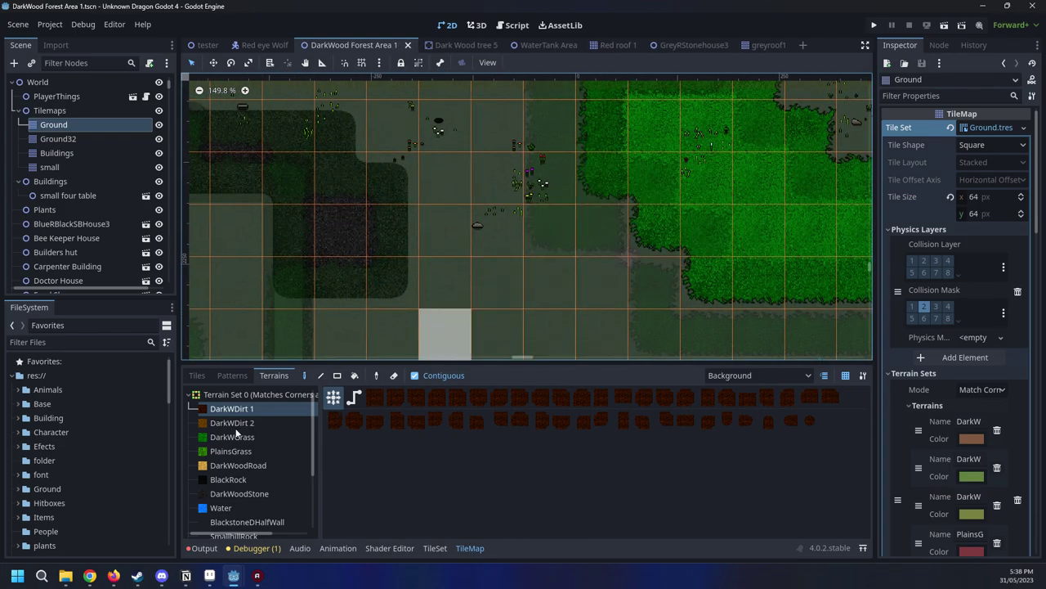
Paint DarkWGrass terrain along the southwest edge of the bright grass area south of the purple-roofed house
{"action": "left_click", "coordinate": [233, 436]}
{"action": "middle_click_drag", "start_coordinate": [622, 246], "coordinate": [507, 248]}
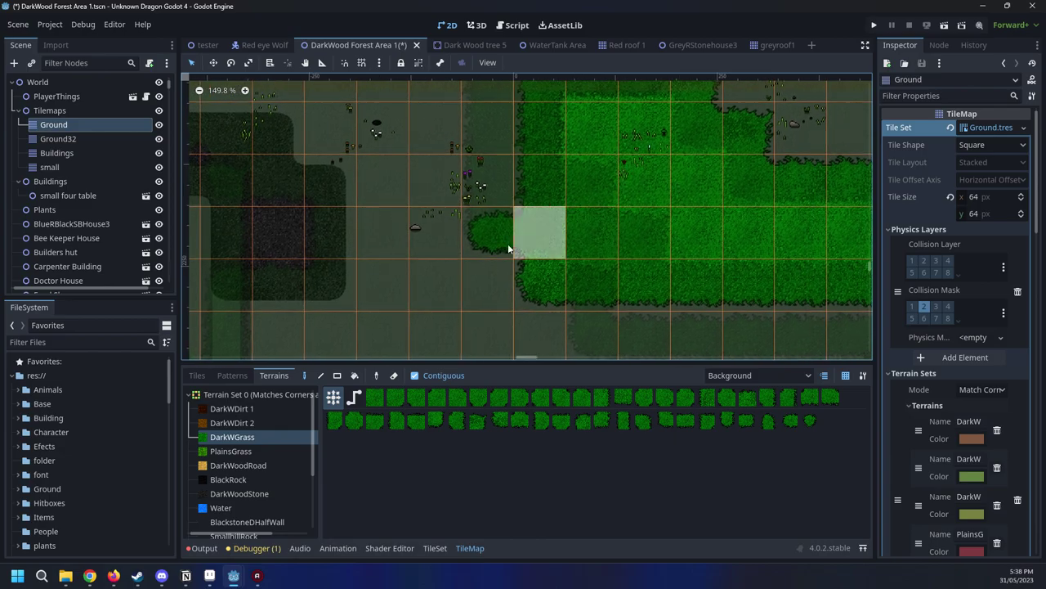
{"action": "middle_click_drag", "start_coordinate": [759, 229], "coordinate": [491, 254]}
{"action": "scroll", "coordinate": [448, 254], "scroll_direction": "down", "scroll_amount": 4}
{"action": "middle_click_drag", "start_coordinate": [449, 219], "coordinate": [678, 215]}
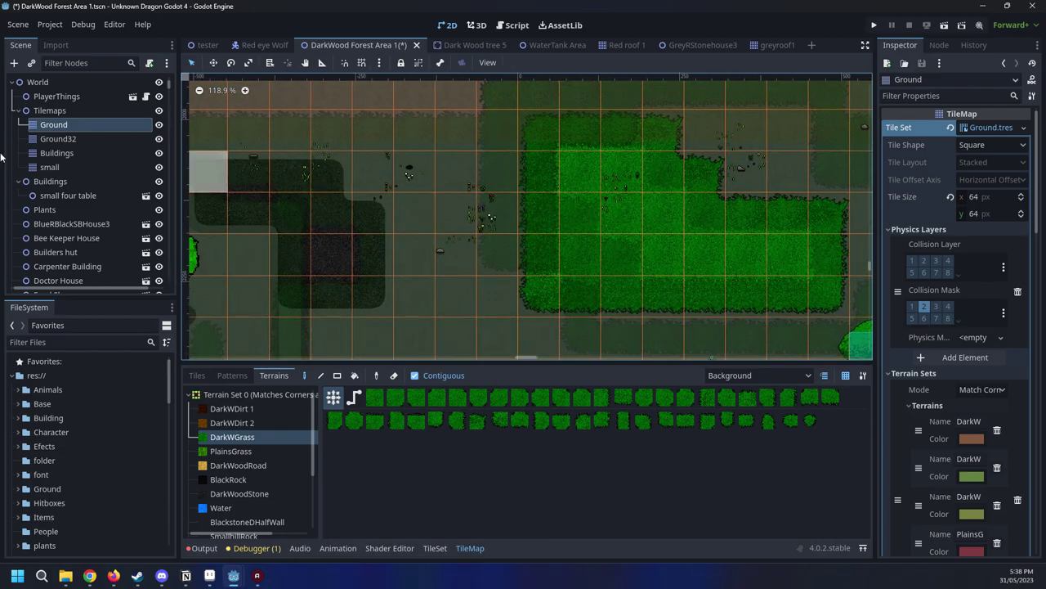
Leave the Ground tilemap by selecting the World node, and save the DarkWood Forest Area 1 scene
{"action": "left_click", "coordinate": [57, 82]}
{"action": "scroll", "coordinate": [621, 250], "scroll_direction": "down", "scroll_amount": 4}
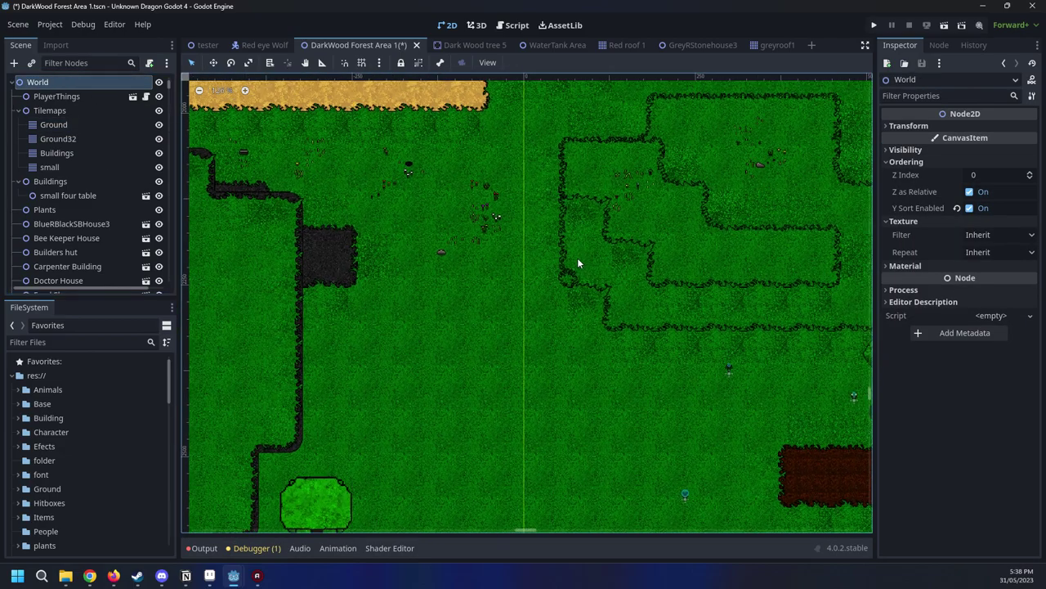
{"action": "scroll", "coordinate": [572, 262], "scroll_direction": "down", "scroll_amount": 1}
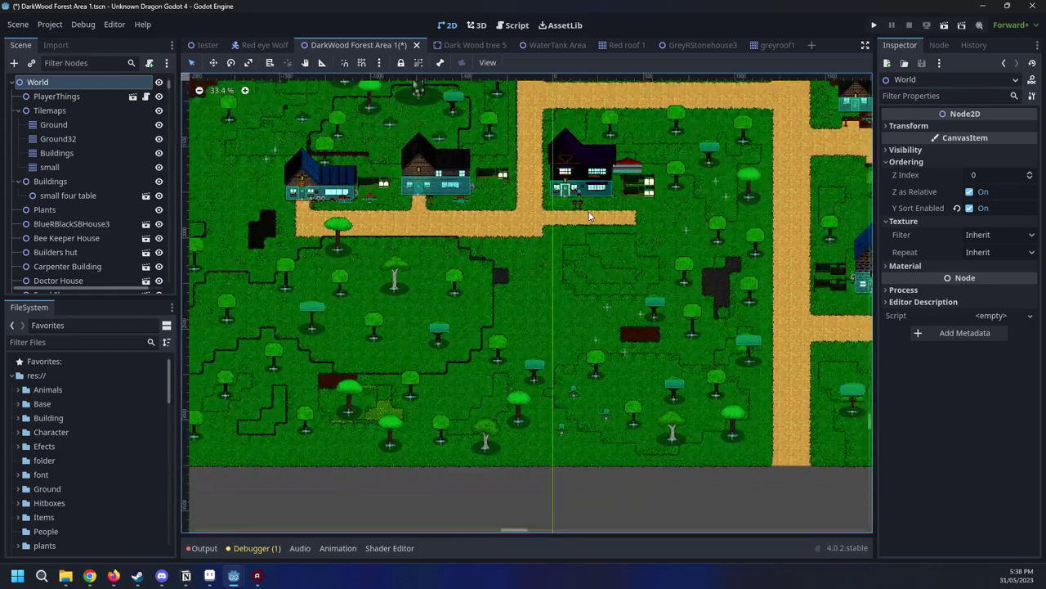
{"action": "scroll", "coordinate": [584, 188], "scroll_direction": "down", "scroll_amount": 1}
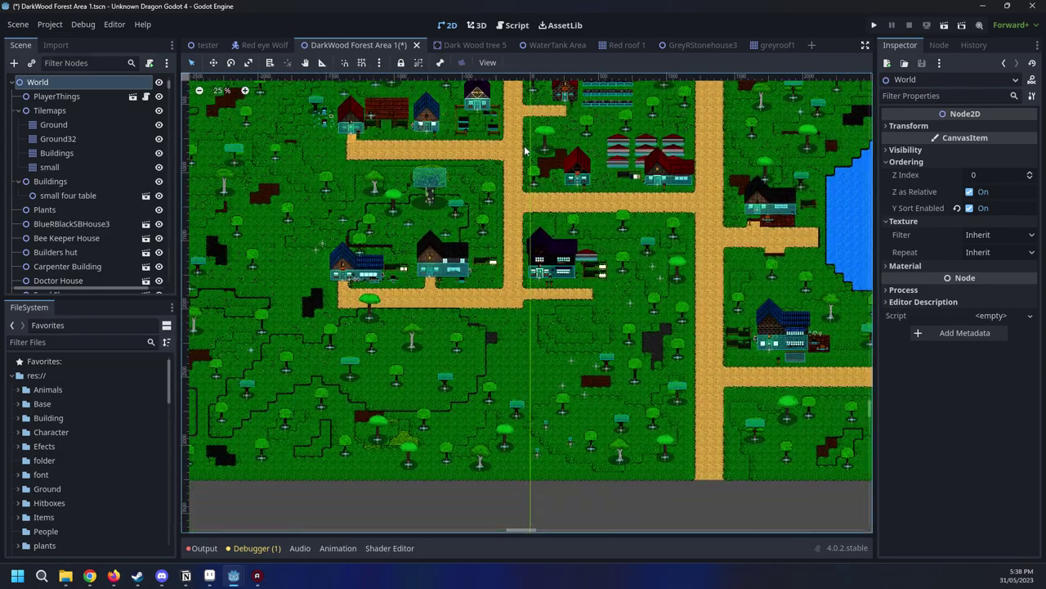
{"action": "middle_click_drag", "start_coordinate": [453, 187], "coordinate": [564, 317]}
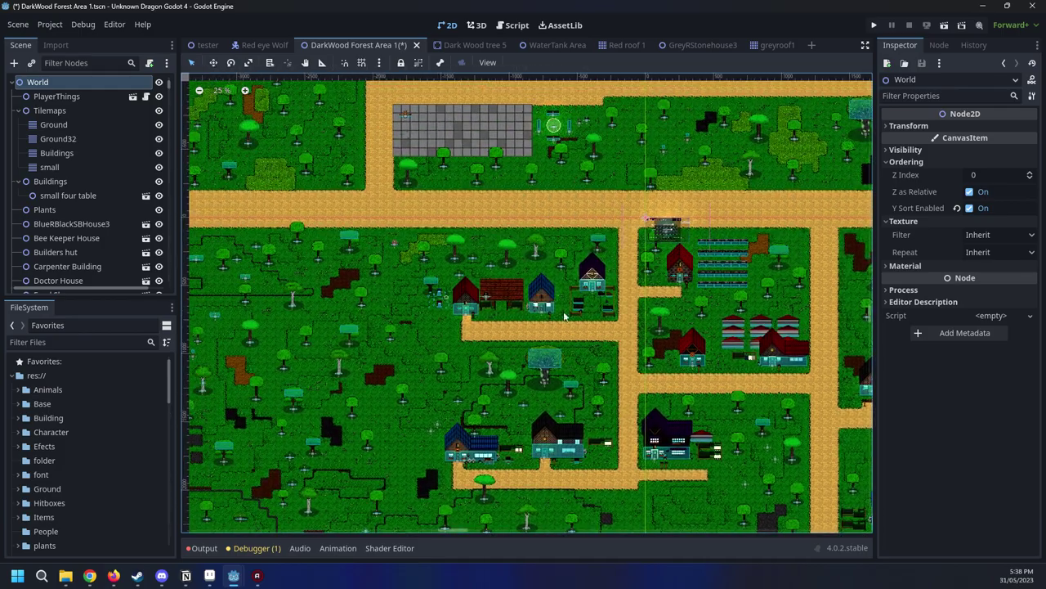
{"action": "right_click", "coordinate": [362, 44]}
{"action": "left_click", "coordinate": [388, 65]}
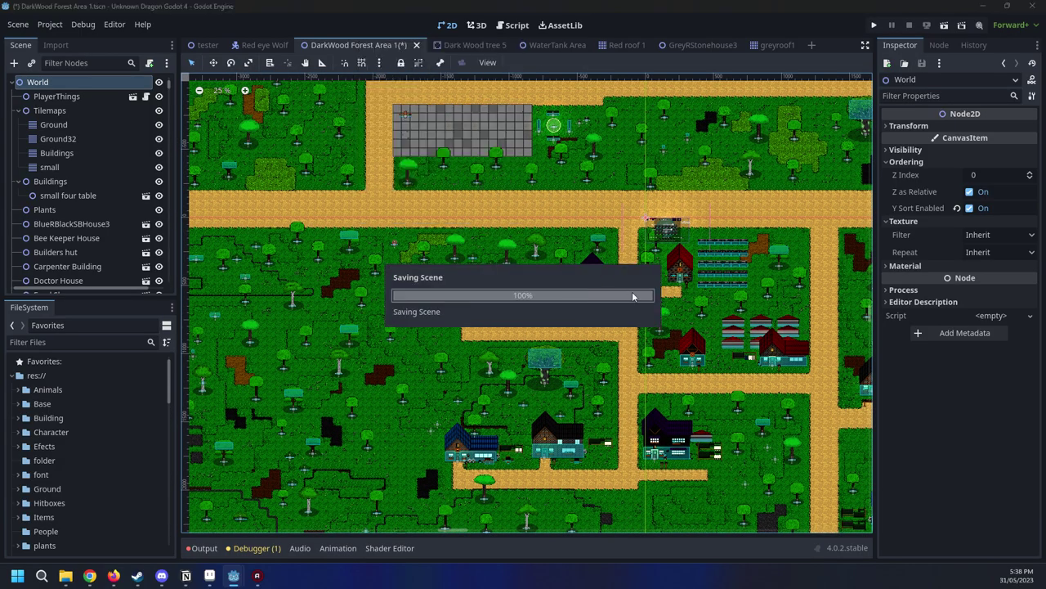
Examine the red-roofed Power House, the rows of solar panels beside it and the surrounding grass and trees
{"action": "scroll", "coordinate": [628, 301], "scroll_direction": "up", "scroll_amount": 1}
{"action": "scroll", "coordinate": [656, 343], "scroll_direction": "up", "scroll_amount": 8}
{"action": "middle_click_drag", "start_coordinate": [733, 298], "coordinate": [667, 264]}
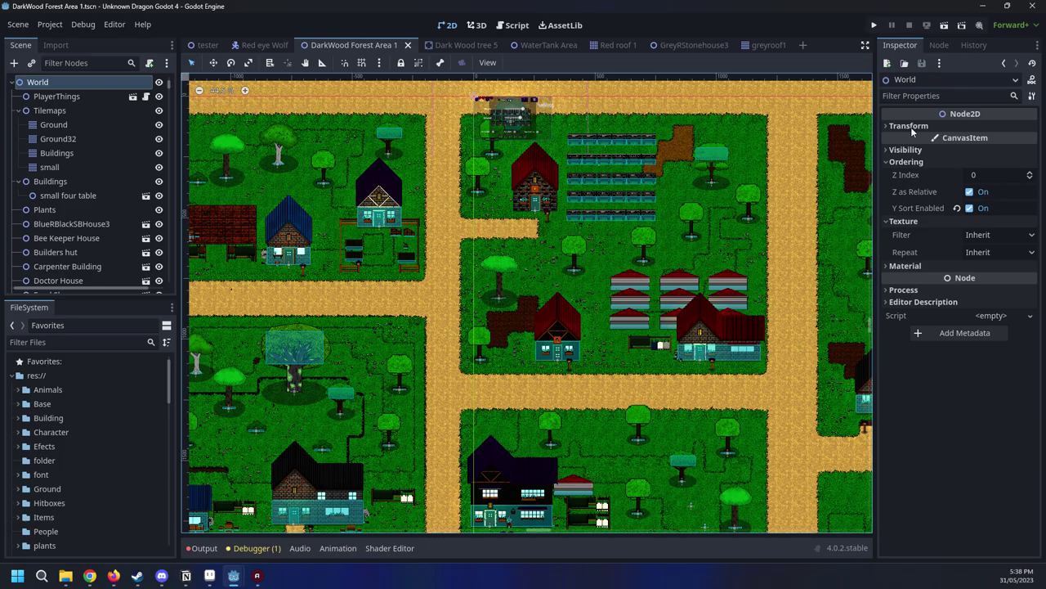
{"action": "scroll", "coordinate": [730, 134], "scroll_direction": "up", "scroll_amount": 6}
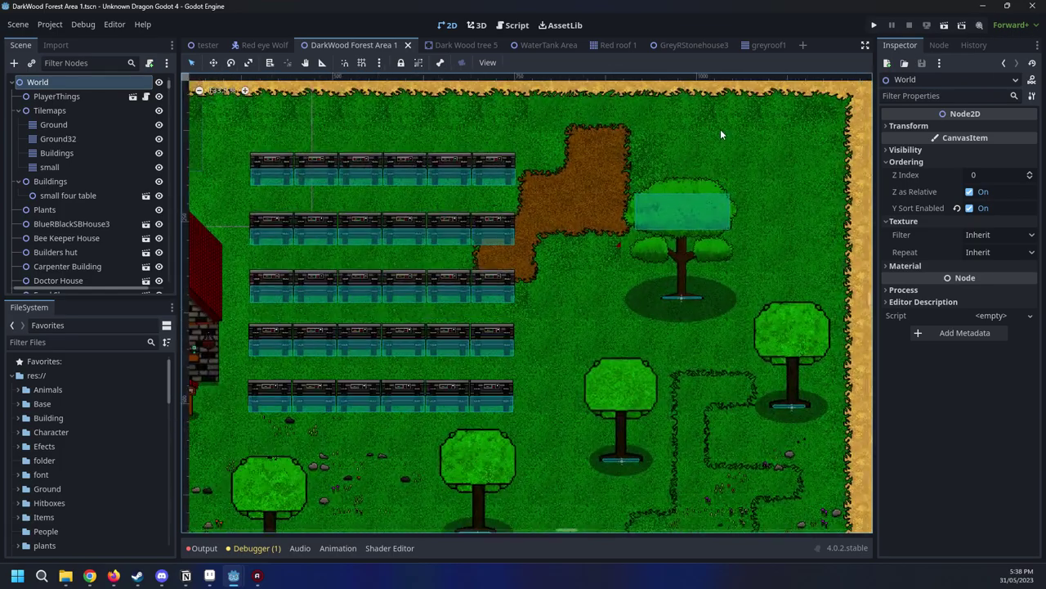
{"action": "scroll", "coordinate": [626, 245], "scroll_direction": "down", "scroll_amount": 3}
{"action": "scroll", "coordinate": [615, 276], "scroll_direction": "up", "scroll_amount": 3}
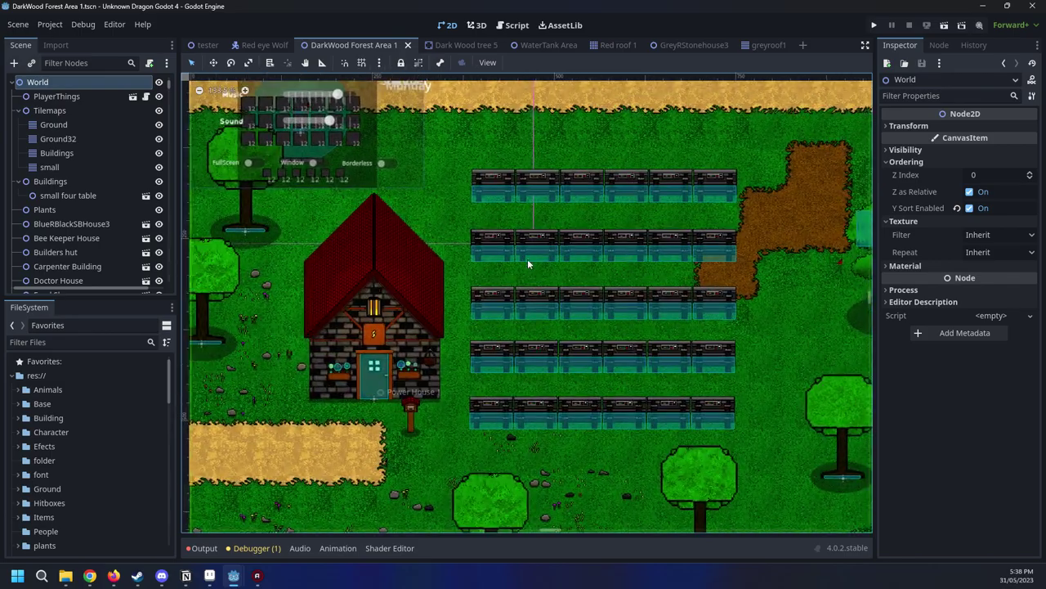
{"action": "scroll", "coordinate": [483, 250], "scroll_direction": "down", "scroll_amount": 4}
{"action": "middle_click_drag", "start_coordinate": [478, 250], "coordinate": [607, 222]}
{"action": "middle_click_drag", "start_coordinate": [493, 299], "coordinate": [634, 290]}
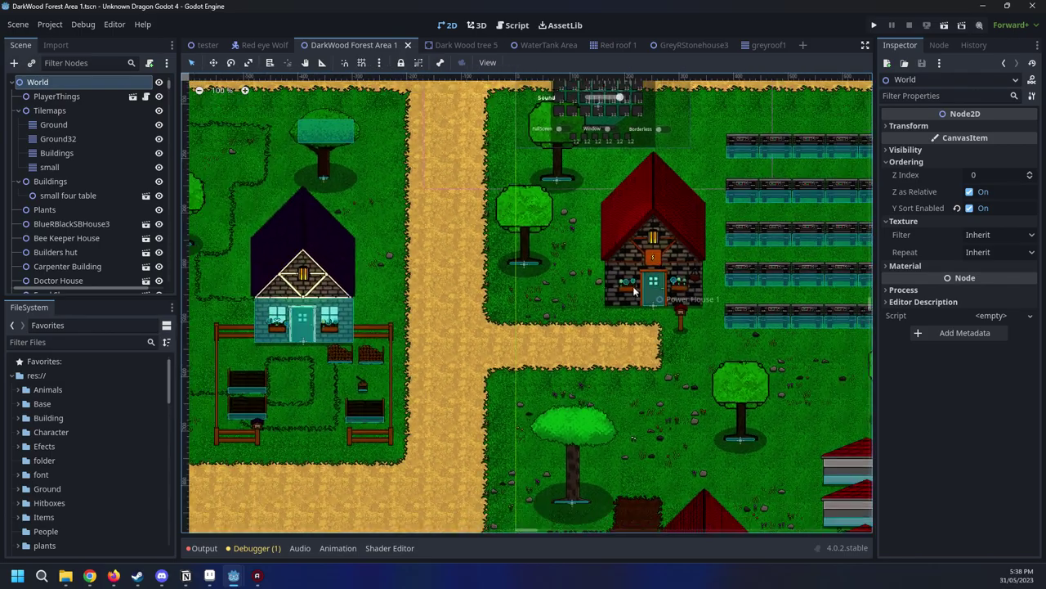
Survey the row of houses and the brick yard along the road west of the Power House
{"action": "middle_click_drag", "start_coordinate": [502, 272], "coordinate": [659, 266]}
{"action": "scroll", "coordinate": [657, 264], "scroll_direction": "down", "scroll_amount": 6}
{"action": "middle_click_drag", "start_coordinate": [508, 258], "coordinate": [642, 251]}
{"action": "scroll", "coordinate": [642, 251], "scroll_direction": "down", "scroll_amount": 4}
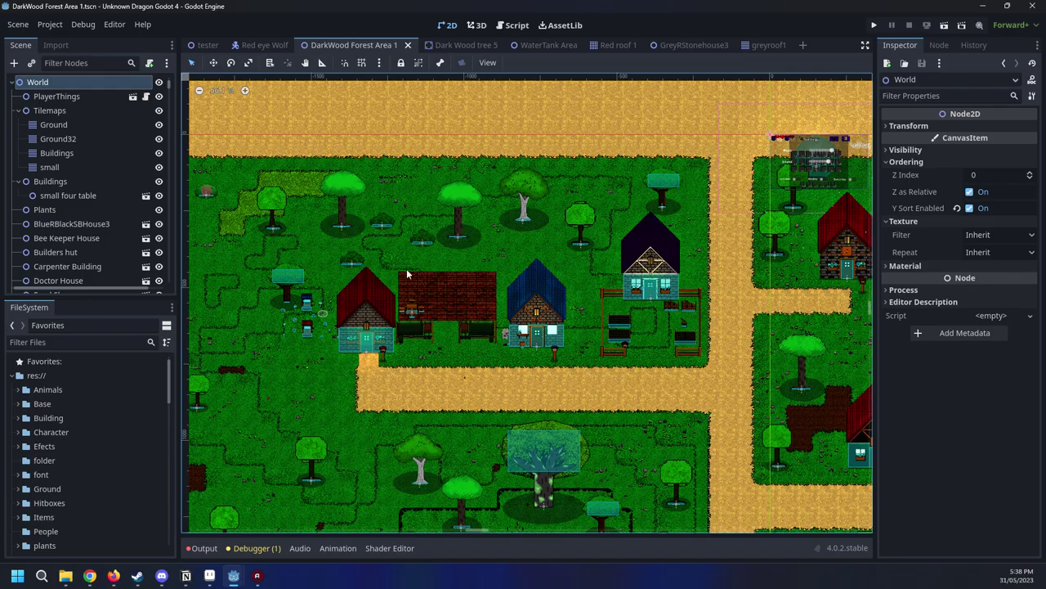
{"action": "middle_click_drag", "start_coordinate": [435, 269], "coordinate": [583, 262]}
{"action": "scroll", "coordinate": [583, 262], "scroll_direction": "up", "scroll_amount": 6}
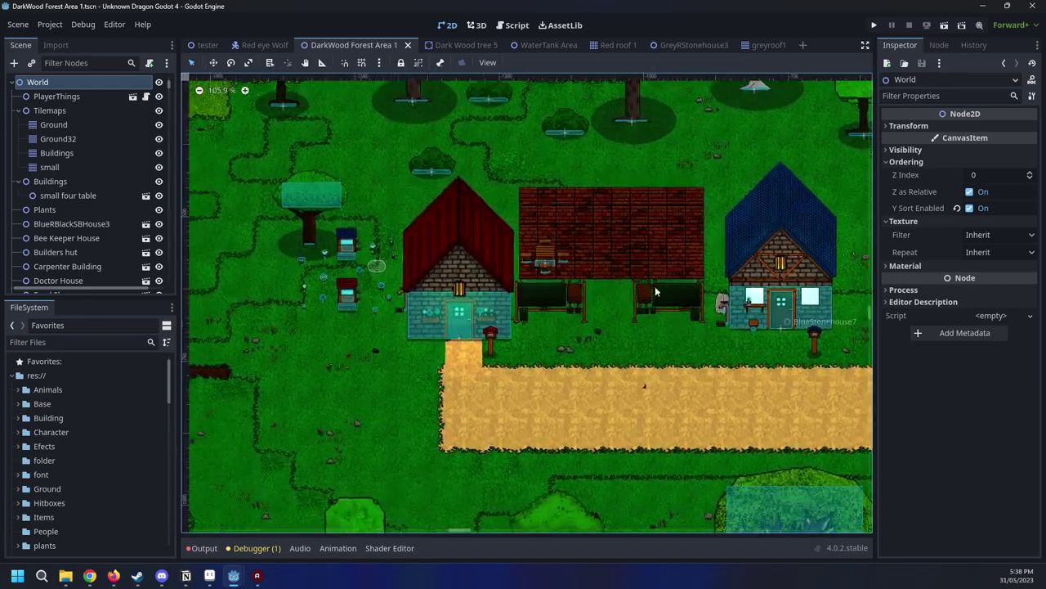
{"action": "scroll", "coordinate": [648, 283], "scroll_direction": "down", "scroll_amount": 10}
{"action": "scroll", "coordinate": [476, 290], "scroll_direction": "down", "scroll_amount": 7}
Inspect the grey-roofed and blue-roofed houses west and southwest of the lake, including their brick patios
{"action": "middle_click_drag", "start_coordinate": [645, 283], "coordinate": [408, 262]}
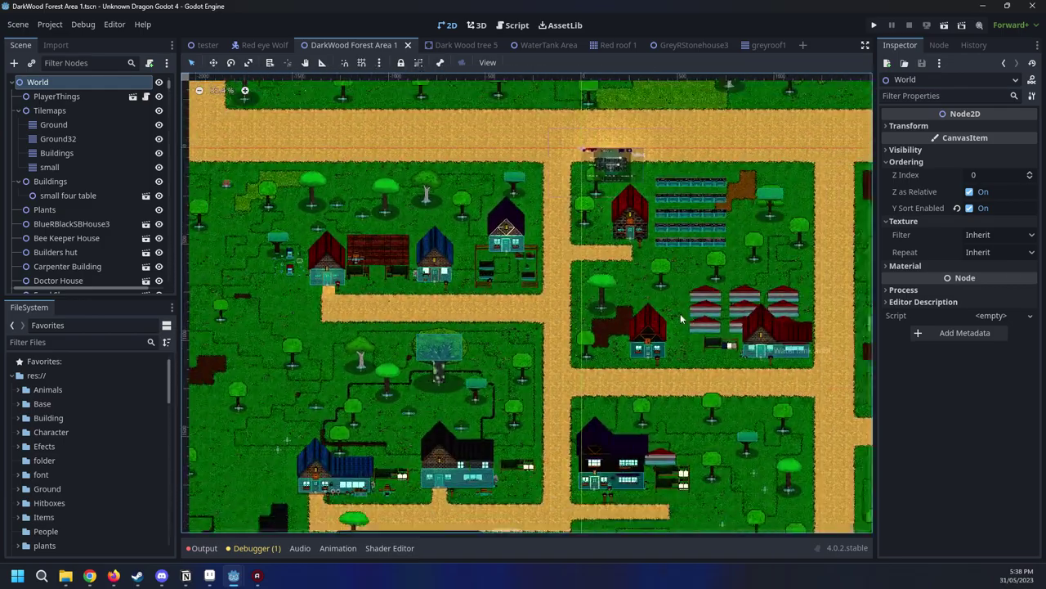
{"action": "middle_click_drag", "start_coordinate": [739, 398], "coordinate": [354, 243]}
{"action": "scroll", "coordinate": [768, 261], "scroll_direction": "up", "scroll_amount": 8}
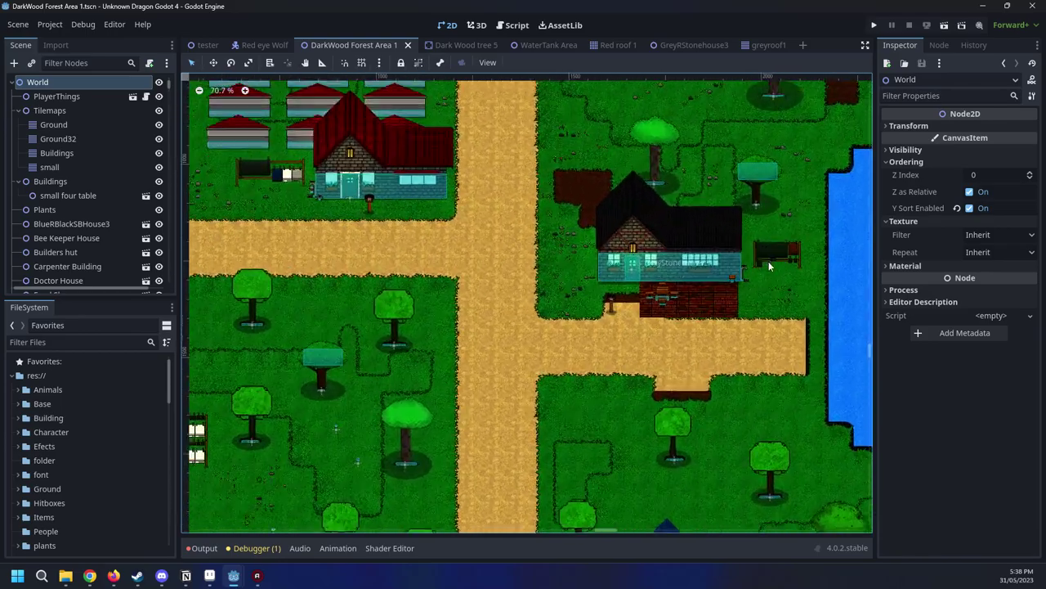
{"action": "scroll", "coordinate": [762, 268], "scroll_direction": "up", "scroll_amount": 1}
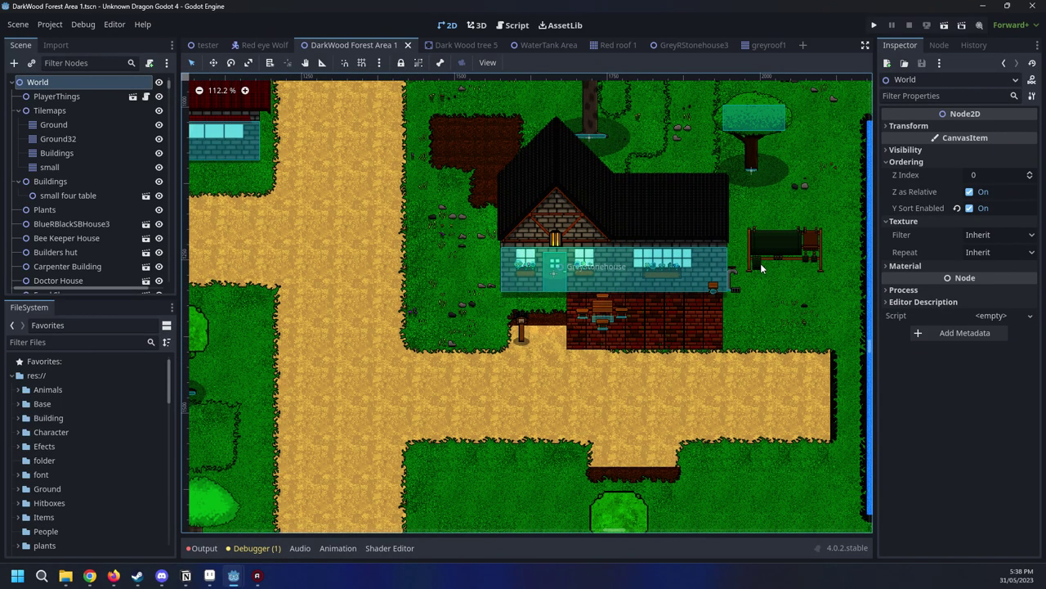
{"action": "middle_click_drag", "start_coordinate": [783, 260], "coordinate": [738, 206]}
{"action": "scroll", "coordinate": [738, 206], "scroll_direction": "down", "scroll_amount": 12}
{"action": "middle_click_drag", "start_coordinate": [672, 360], "coordinate": [619, 215]}
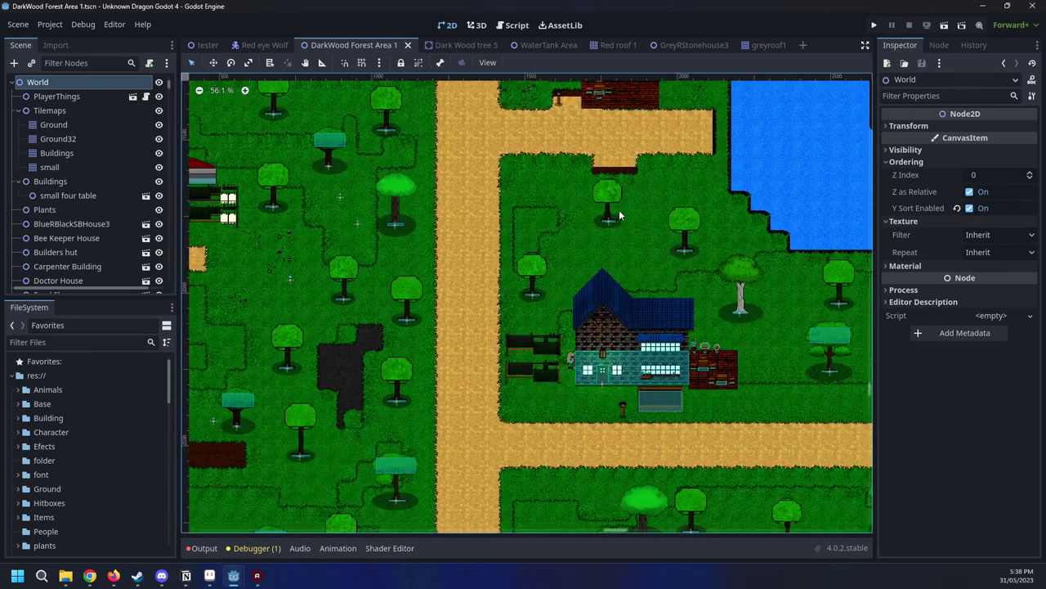
{"action": "scroll", "coordinate": [663, 426], "scroll_direction": "up", "scroll_amount": 8}
{"action": "scroll", "coordinate": [760, 370], "scroll_direction": "up", "scroll_amount": 4}
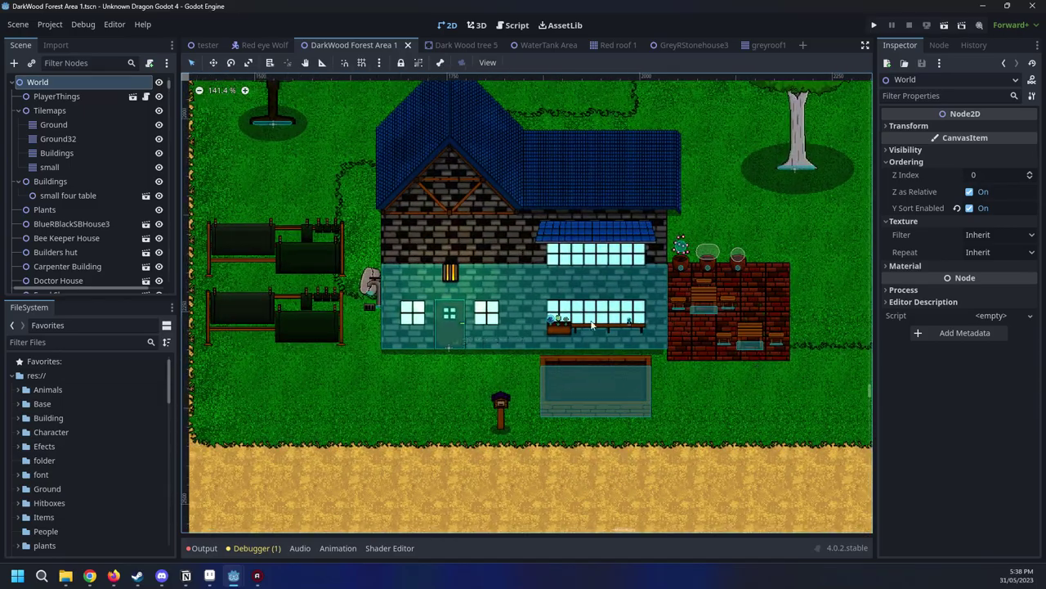
Touch up the small ground details around the clothesline east of greyStonehouse2 on the small tilemap, using the Small Dark Wood ground tiles
{"action": "scroll", "coordinate": [593, 326], "scroll_direction": "down", "scroll_amount": 7}
{"action": "middle_click_drag", "start_coordinate": [275, 255], "coordinate": [627, 322]}
{"action": "scroll", "coordinate": [627, 322], "scroll_direction": "down", "scroll_amount": 4}
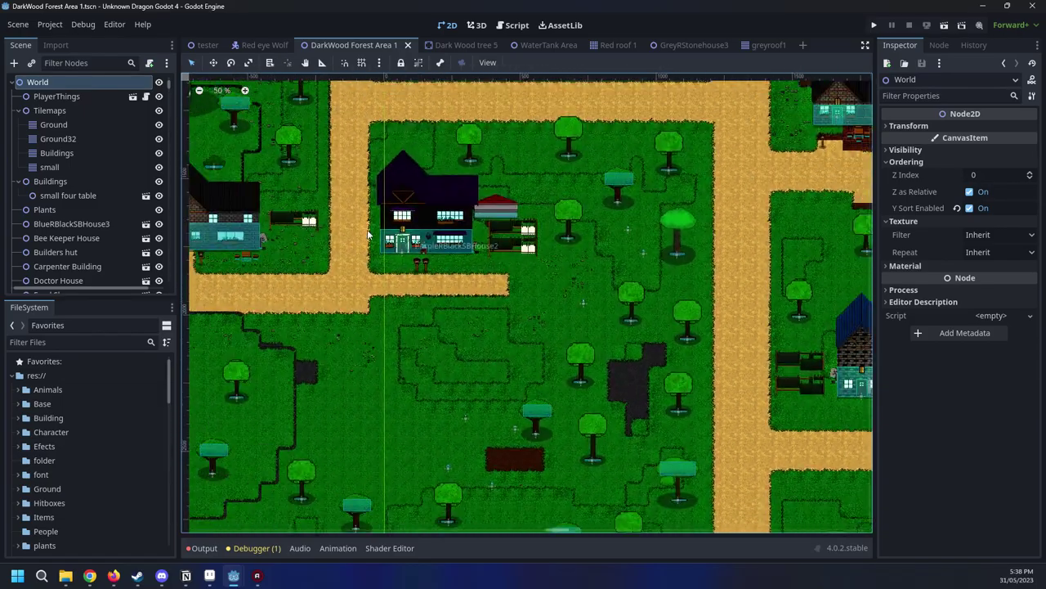
{"action": "middle_click_drag", "start_coordinate": [462, 260], "coordinate": [623, 342]}
{"action": "scroll", "coordinate": [621, 341], "scroll_direction": "up", "scroll_amount": 7}
{"action": "middle_click_drag", "start_coordinate": [525, 286], "coordinate": [691, 306]}
{"action": "scroll", "coordinate": [690, 305], "scroll_direction": "up", "scroll_amount": 2}
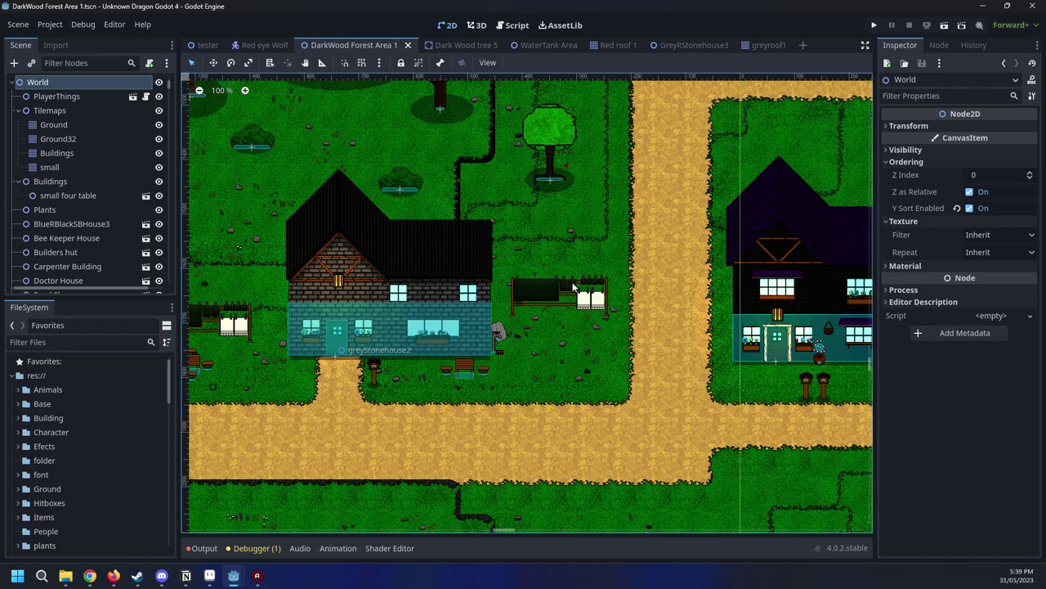
{"action": "scroll", "coordinate": [637, 326], "scroll_direction": "up", "scroll_amount": 5}
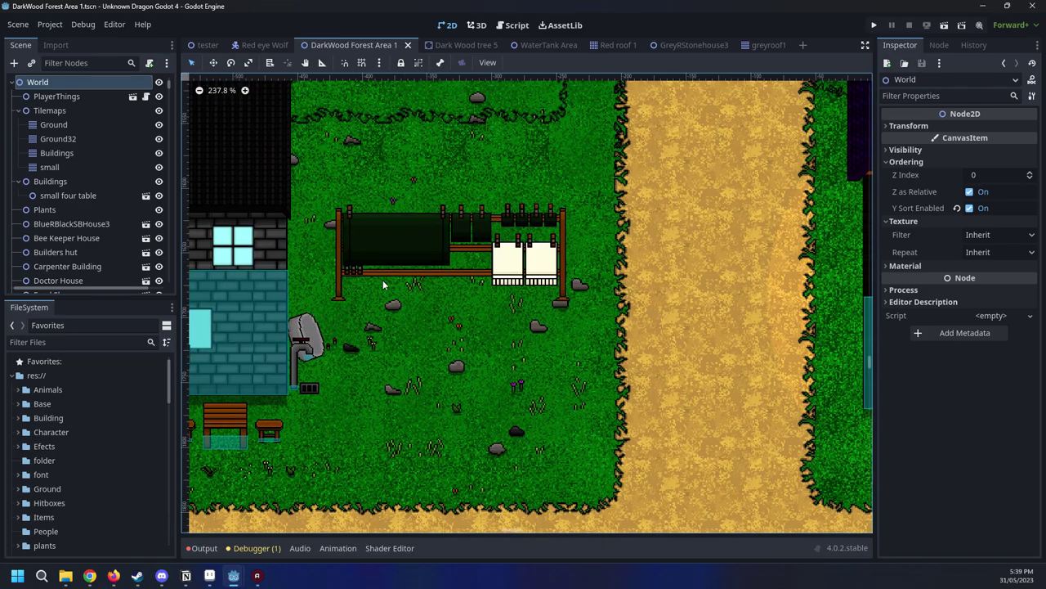
{"action": "left_click", "coordinate": [66, 169]}
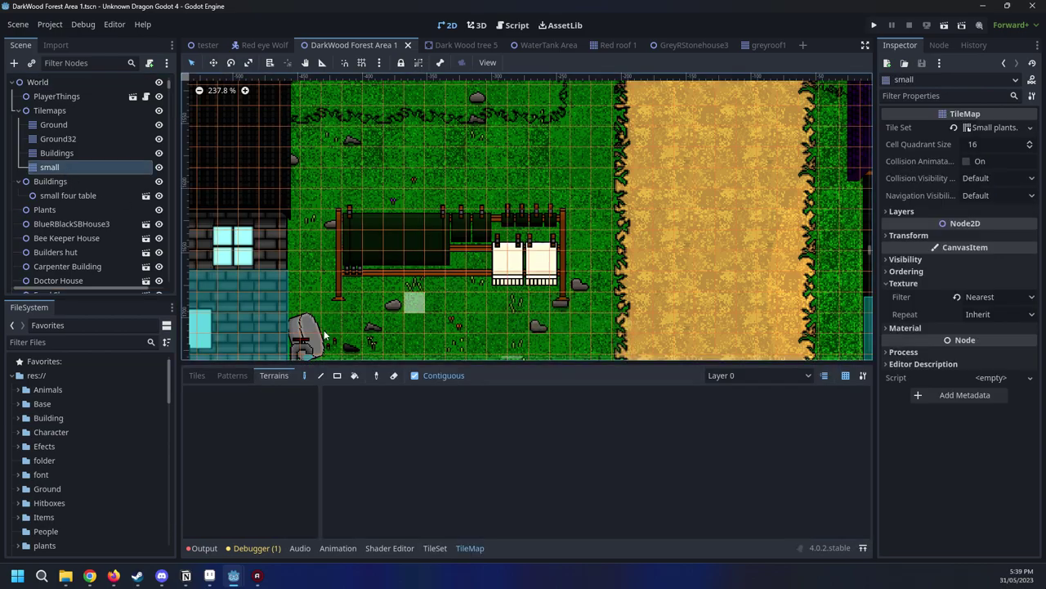
{"action": "left_click", "coordinate": [198, 376]}
{"action": "scroll", "coordinate": [550, 322], "scroll_direction": "down", "scroll_amount": 3}
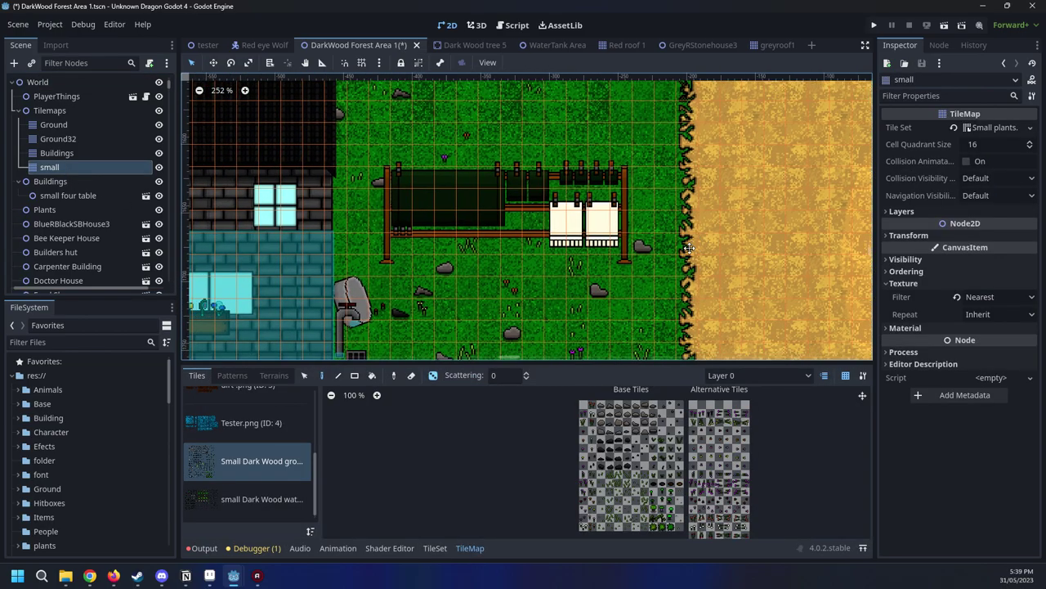
Select the World node to leave the small tilemap, and save the scene again
{"action": "left_click", "coordinate": [50, 85]}
{"action": "scroll", "coordinate": [486, 157], "scroll_direction": "down", "scroll_amount": 5}
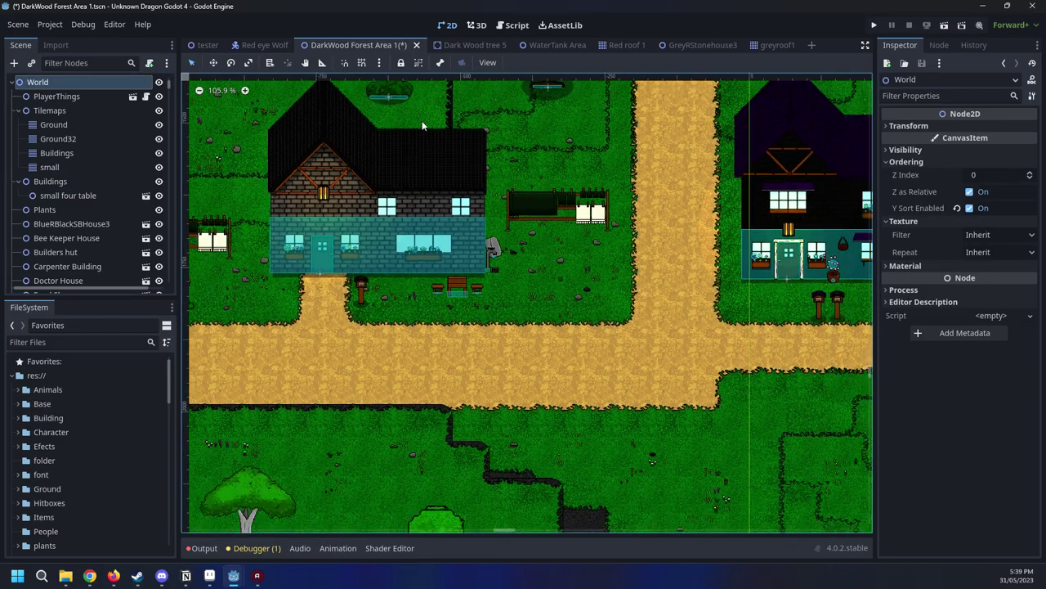
{"action": "right_click", "coordinate": [344, 48]}
{"action": "left_click", "coordinate": [360, 74]}
Survey the whole map, and examine the northeastern houses and the forest around their roads
{"action": "scroll", "coordinate": [493, 269], "scroll_direction": "down", "scroll_amount": 12}
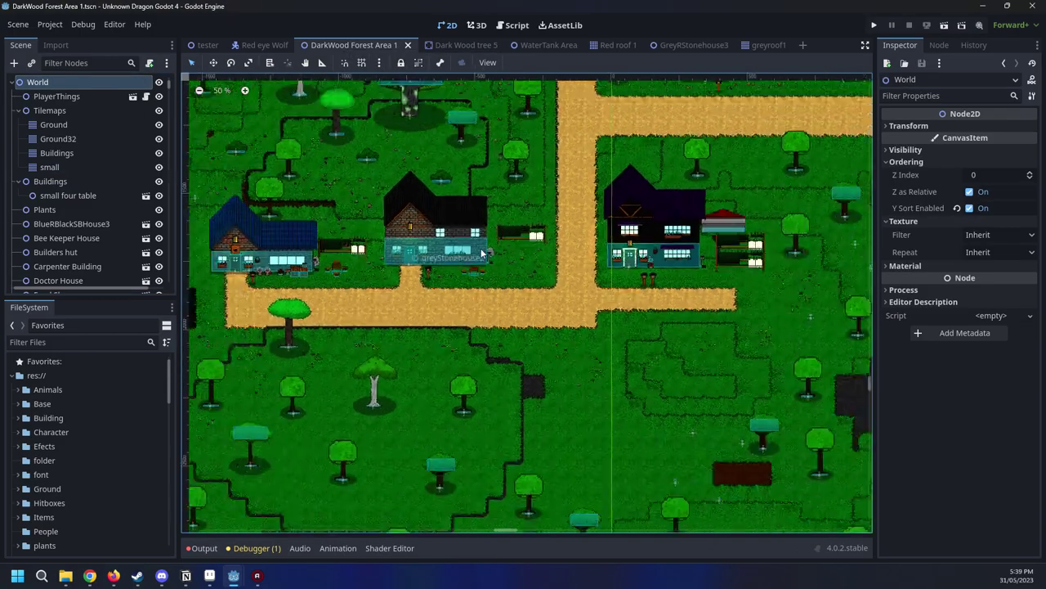
{"action": "scroll", "coordinate": [379, 224], "scroll_direction": "up", "scroll_amount": 3}
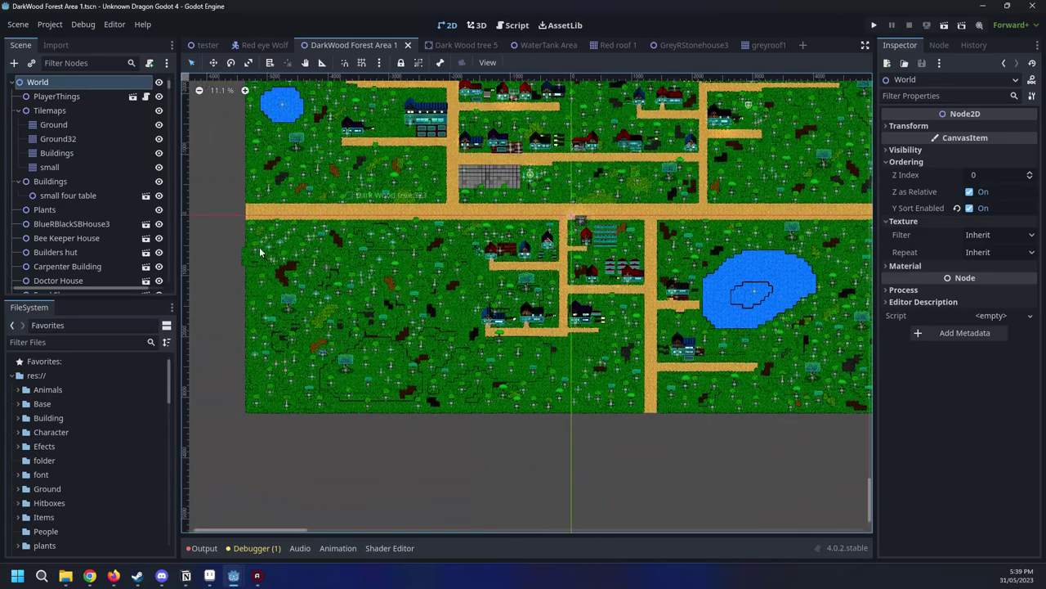
{"action": "scroll", "coordinate": [711, 243], "scroll_direction": "up", "scroll_amount": 6}
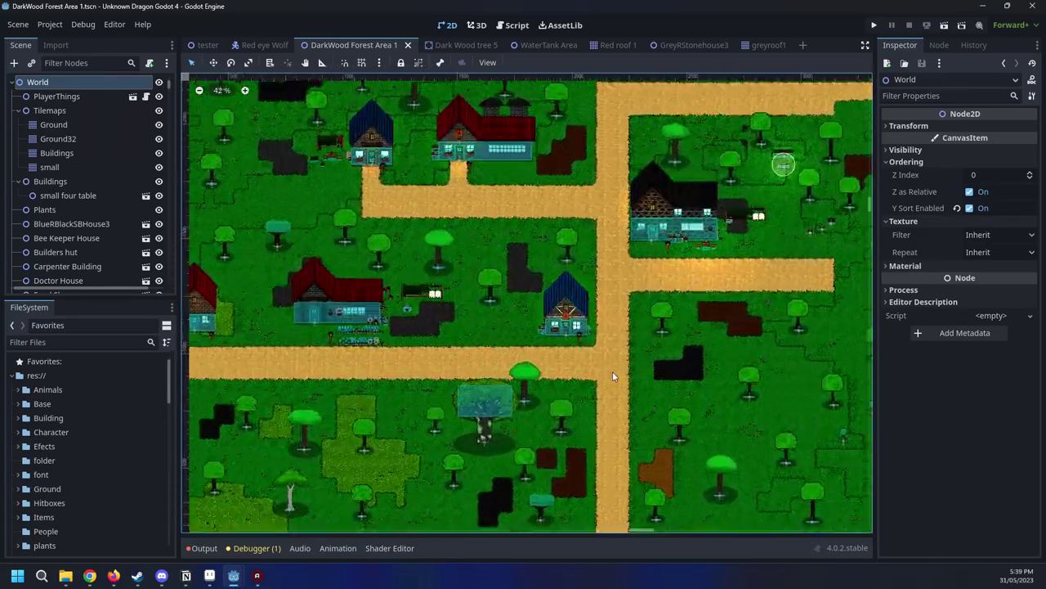
{"action": "scroll", "coordinate": [613, 372], "scroll_direction": "up", "scroll_amount": 3}
{"action": "middle_click_drag", "start_coordinate": [486, 219], "coordinate": [687, 239]}
{"action": "scroll", "coordinate": [708, 234], "scroll_direction": "up", "scroll_amount": 5}
{"action": "scroll", "coordinate": [710, 235], "scroll_direction": "down", "scroll_amount": 5}
{"action": "scroll", "coordinate": [421, 364], "scroll_direction": "up", "scroll_amount": 2}
{"action": "scroll", "coordinate": [519, 283], "scroll_direction": "up", "scroll_amount": 1}
{"action": "scroll", "coordinate": [295, 359], "scroll_direction": "down", "scroll_amount": 6}
{"action": "scroll", "coordinate": [687, 238], "scroll_direction": "down", "scroll_amount": 2}
{"action": "middle_click_drag", "start_coordinate": [476, 251], "coordinate": [277, 256]}
{"action": "scroll", "coordinate": [276, 256], "scroll_direction": "down", "scroll_amount": 5}
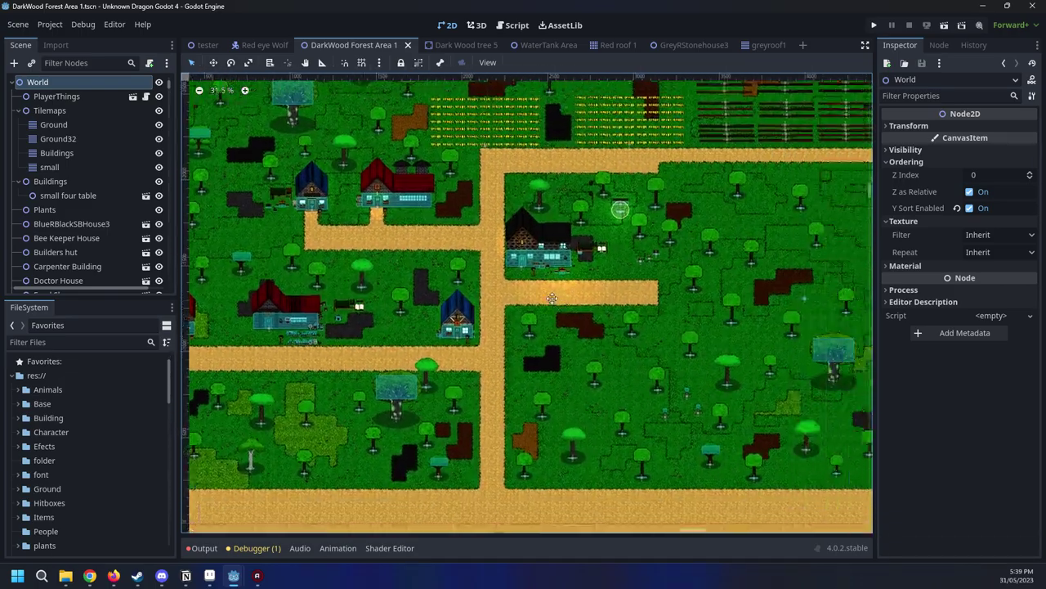
Look over the northern crop fields and the rows of houses and trees west of them
{"action": "middle_click_drag", "start_coordinate": [554, 299], "coordinate": [449, 296]}
{"action": "scroll", "coordinate": [449, 296], "scroll_direction": "down", "scroll_amount": 4}
{"action": "scroll", "coordinate": [671, 270], "scroll_direction": "up", "scroll_amount": 5}
{"action": "middle_click_drag", "start_coordinate": [546, 279], "coordinate": [698, 302]}
{"action": "scroll", "coordinate": [698, 303], "scroll_direction": "down", "scroll_amount": 4}
{"action": "scroll", "coordinate": [698, 302], "scroll_direction": "down", "scroll_amount": 5}
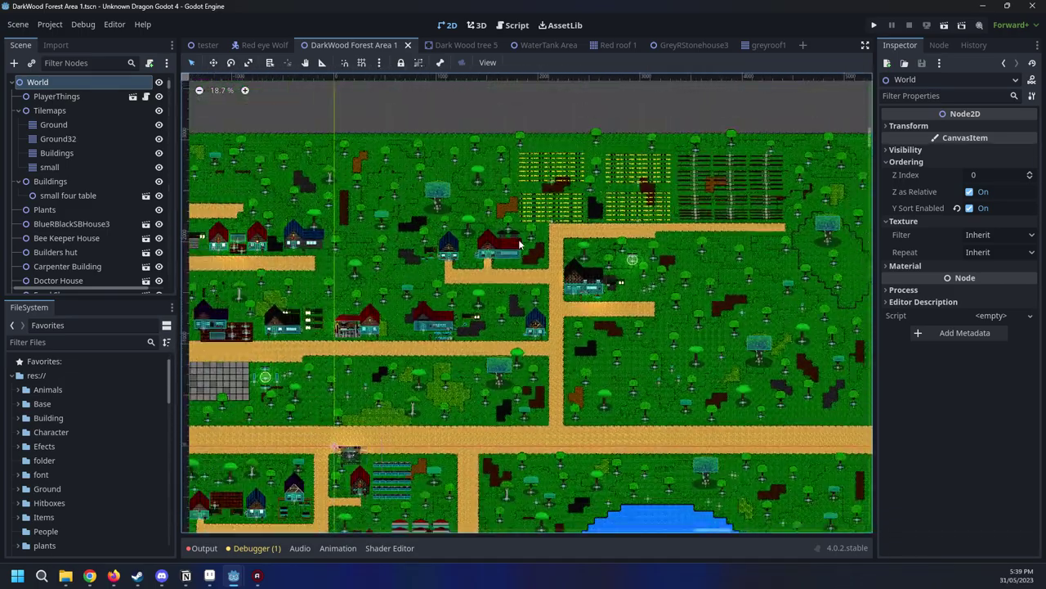
{"action": "middle_click_drag", "start_coordinate": [444, 225], "coordinate": [664, 231]}
{"action": "scroll", "coordinate": [664, 230], "scroll_direction": "up", "scroll_amount": 1}
{"action": "scroll", "coordinate": [597, 229], "scroll_direction": "up", "scroll_amount": 3}
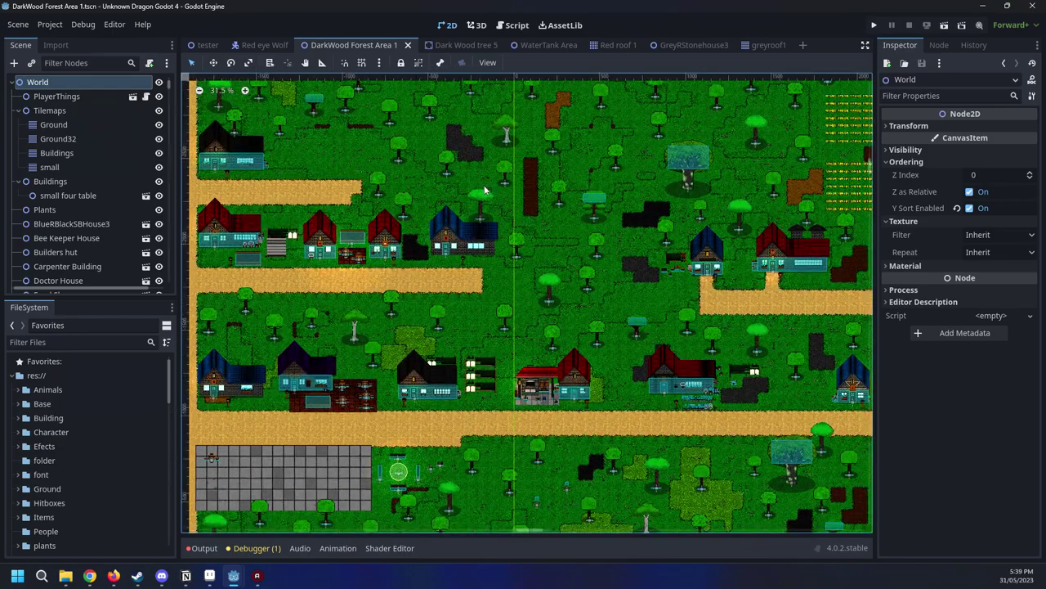
Move the blue-roofed BlueStonelibrary slightly southeast, closer to the road in front of it
{"action": "middle_click_drag", "start_coordinate": [530, 187], "coordinate": [642, 234]}
{"action": "scroll", "coordinate": [601, 333], "scroll_direction": "up", "scroll_amount": 3}
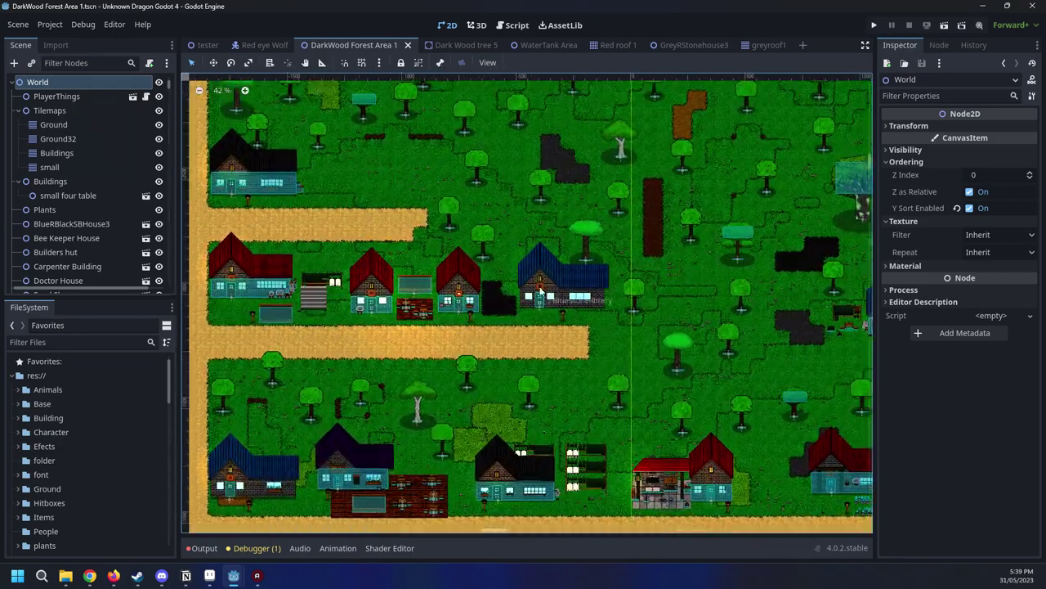
{"action": "scroll", "coordinate": [597, 300], "scroll_direction": "up", "scroll_amount": 1}
{"action": "middle_click_drag", "start_coordinate": [597, 300], "coordinate": [654, 211]}
{"action": "scroll", "coordinate": [663, 288], "scroll_direction": "down", "scroll_amount": 2}
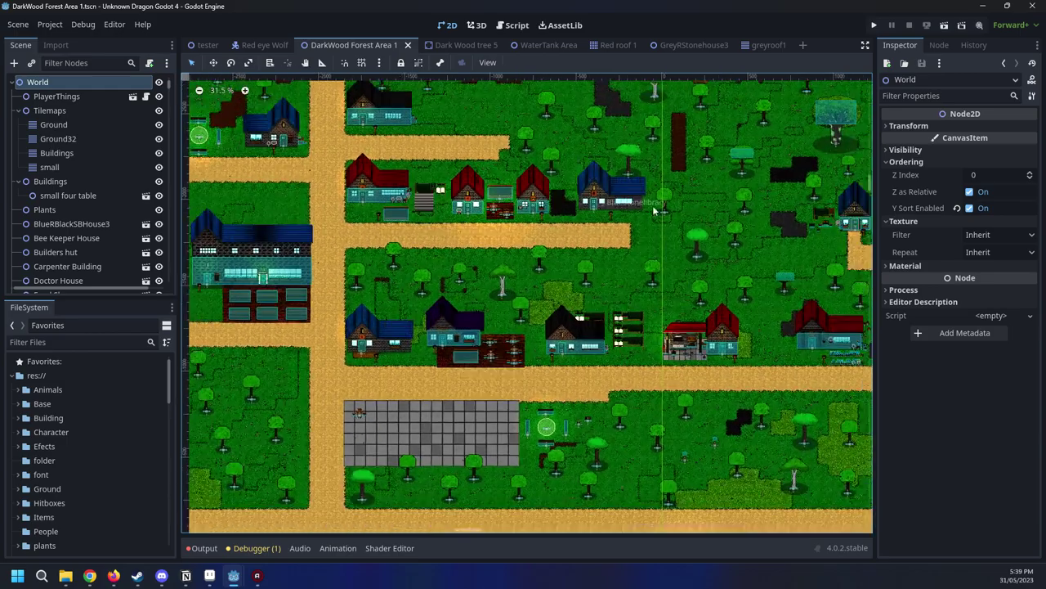
{"action": "middle_click_drag", "start_coordinate": [570, 186], "coordinate": [576, 278]}
{"action": "scroll", "coordinate": [576, 278], "scroll_direction": "up", "scroll_amount": 4}
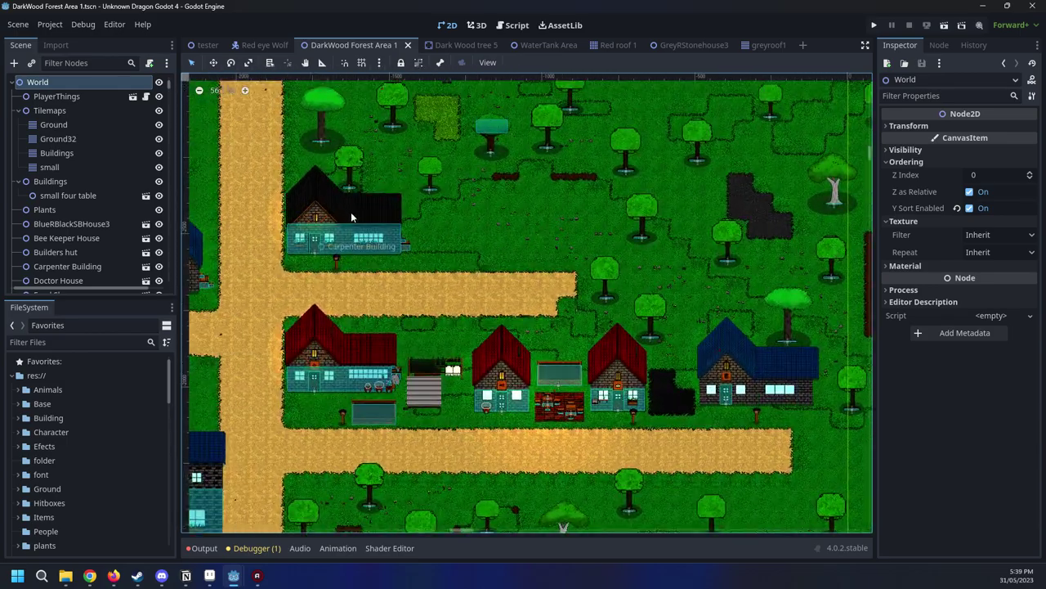
{"action": "mouse_move", "coordinate": [741, 375]}
{"action": "left_mouse_down"}
{"action": "mouse_move", "coordinate": [458, 246]}
{"action": "mouse_move", "coordinate": [469, 214]}
{"action": "mouse_move", "coordinate": [735, 372]}
{"action": "left_mouse_up"}
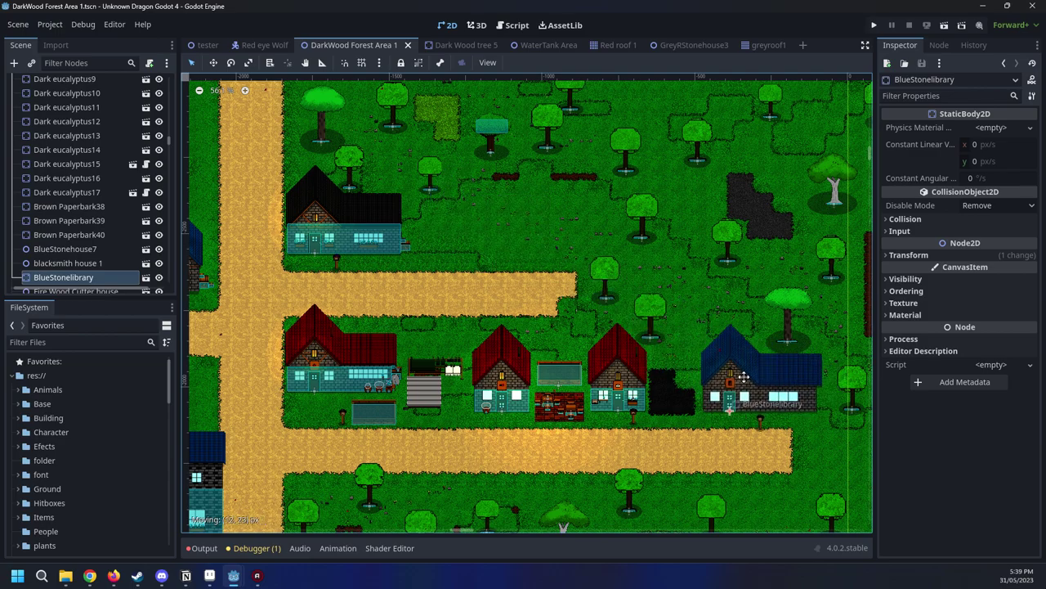
Survey the northwestern village around the library, the red-roofed houses and the Carpenter Building
{"action": "middle_click_drag", "start_coordinate": [746, 378], "coordinate": [674, 178]}
{"action": "middle_click_drag", "start_coordinate": [713, 252], "coordinate": [496, 221]}
{"action": "middle_click_drag", "start_coordinate": [626, 260], "coordinate": [633, 303]}
{"action": "scroll", "coordinate": [430, 247], "scroll_direction": "down", "scroll_amount": 2}
{"action": "scroll", "coordinate": [633, 303], "scroll_direction": "up", "scroll_amount": 1}
{"action": "middle_click_drag", "start_coordinate": [391, 245], "coordinate": [651, 284]}
{"action": "middle_click_drag", "start_coordinate": [492, 248], "coordinate": [600, 377]}
{"action": "scroll", "coordinate": [652, 416], "scroll_direction": "up", "scroll_amount": 5}
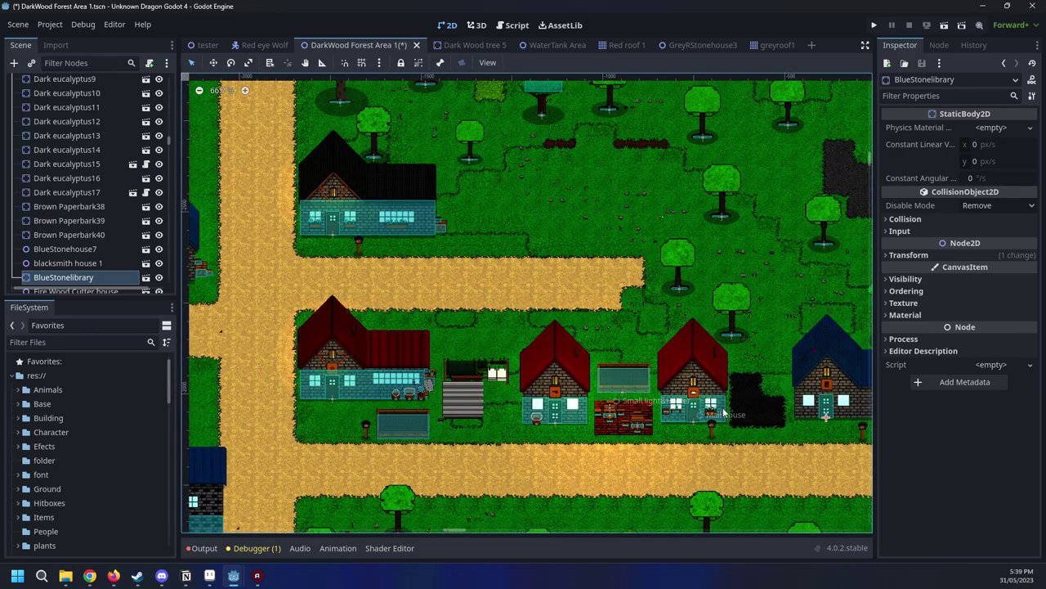
Move the red-roofed Mail house from the southern road to the plot just east of the black-roofed house on the road above
{"action": "left_click_drag", "start_coordinate": [723, 414], "coordinate": [735, 333]}
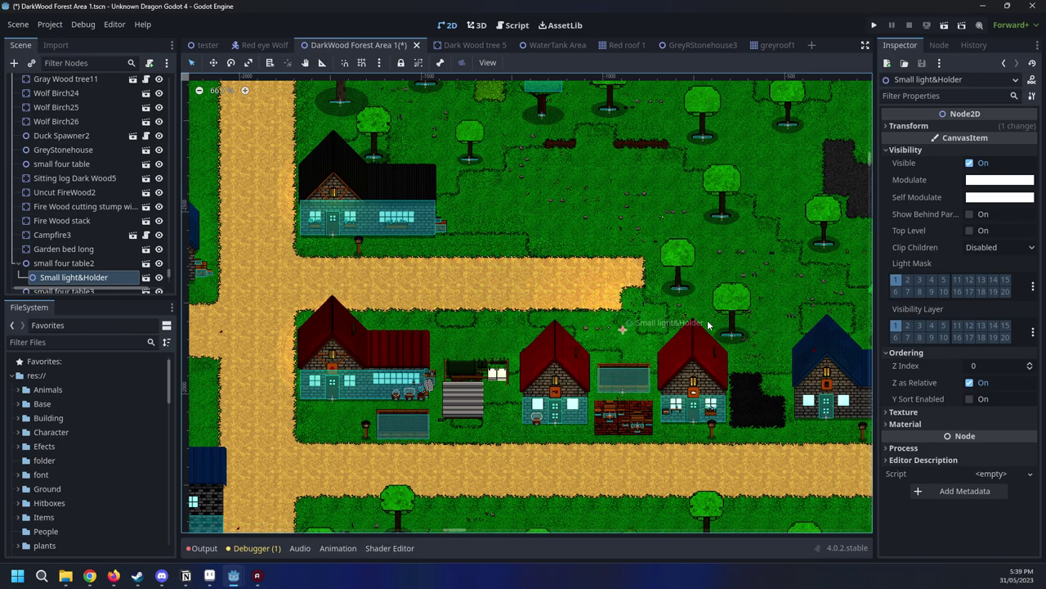
{"action": "key", "text": "ctrl+z"}
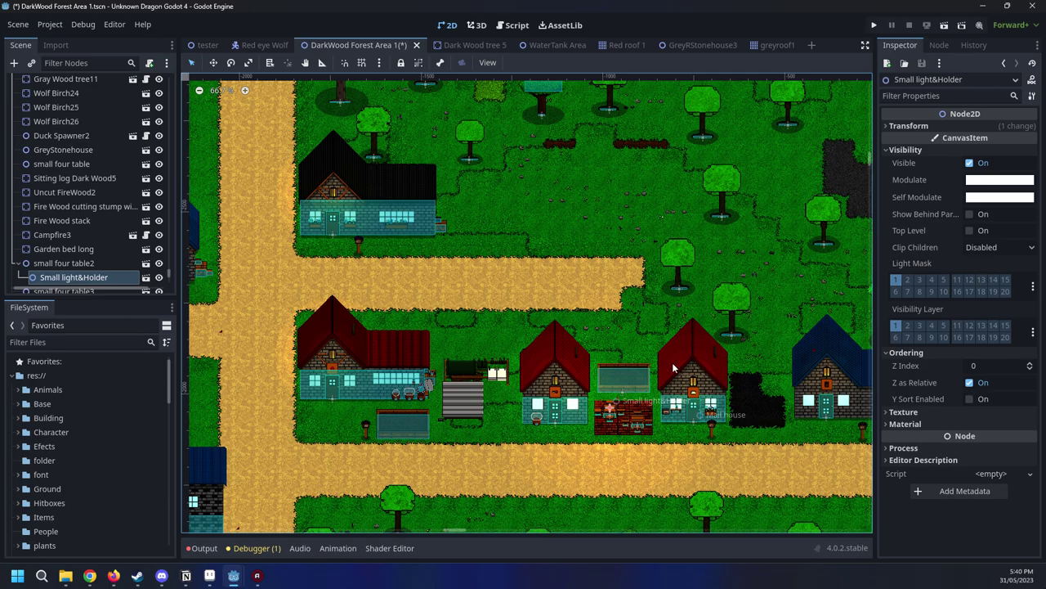
{"action": "left_click", "coordinate": [759, 258]}
{"action": "left_click", "coordinate": [719, 425]}
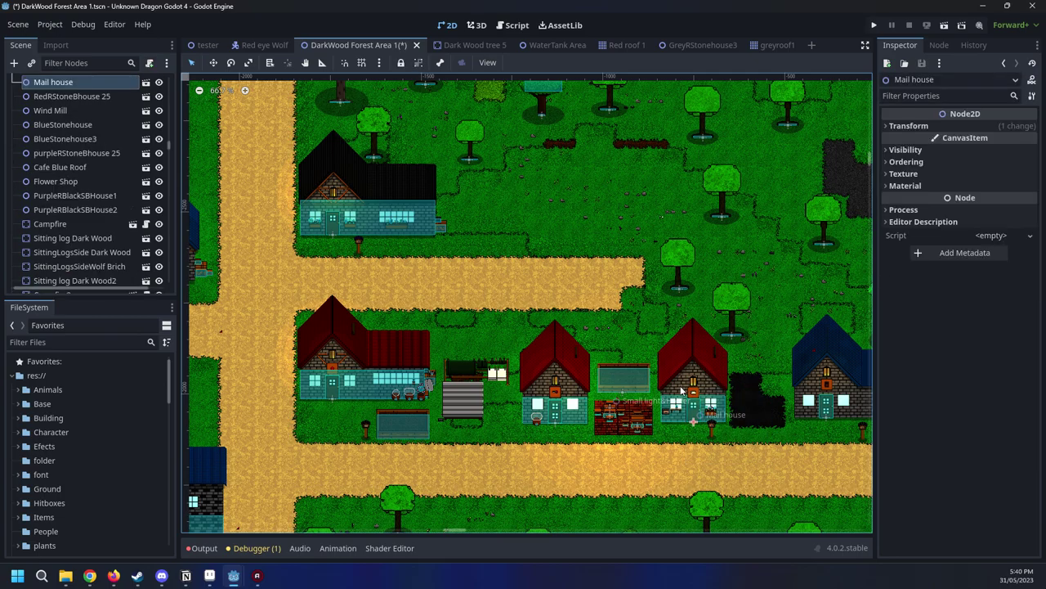
{"action": "left_click_drag", "start_coordinate": [690, 382], "coordinate": [510, 199]}
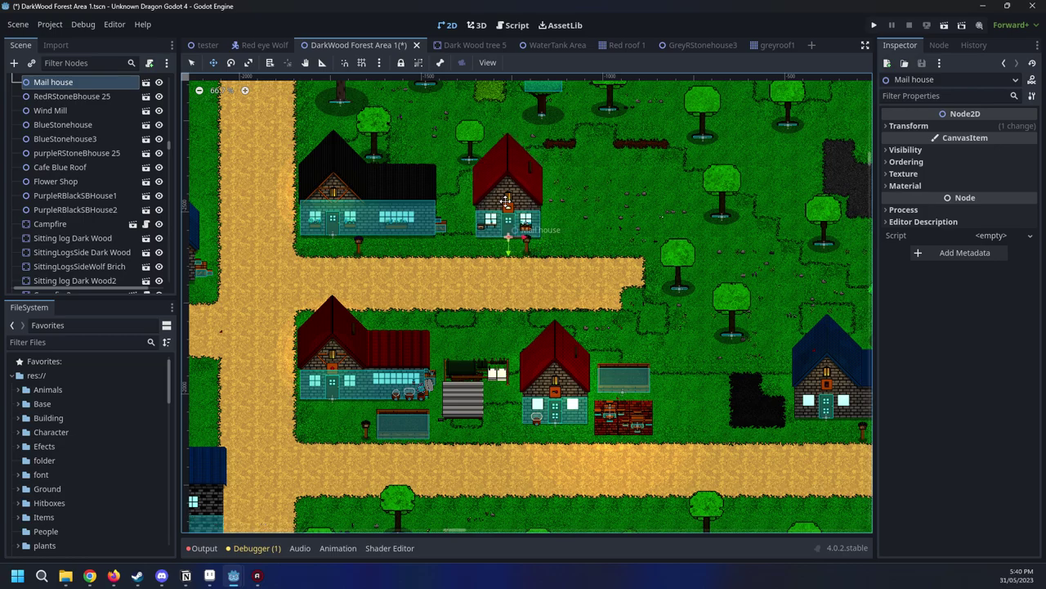
Move the blue-roofed BlueStonelibrary west along its road, closer to the red-roofed house with the brick seating area
{"action": "middle_click_drag", "start_coordinate": [711, 290], "coordinate": [477, 168]}
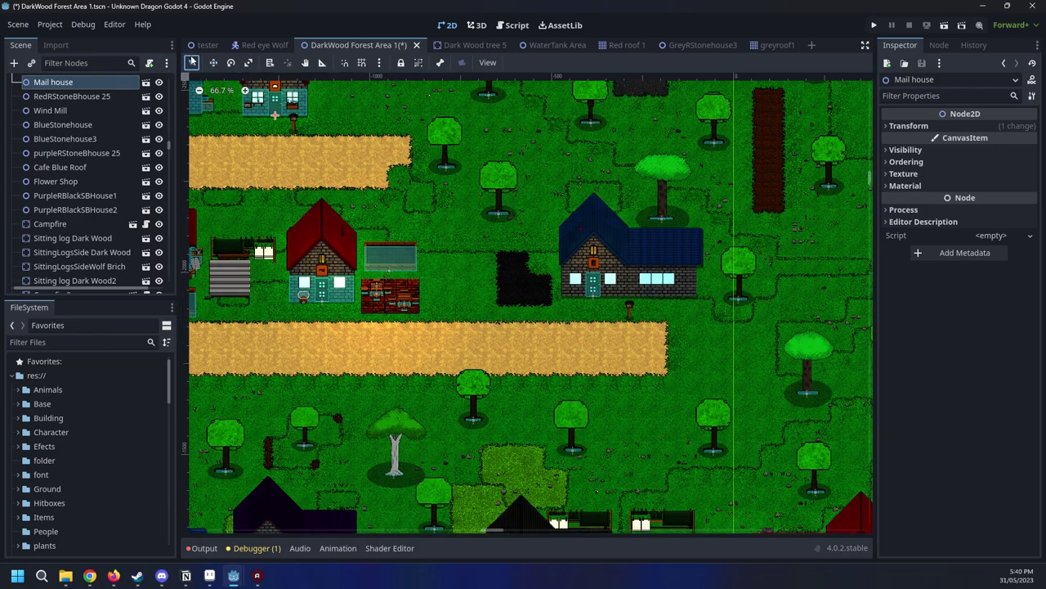
{"action": "left_click_drag", "start_coordinate": [609, 278], "coordinate": [489, 277]}
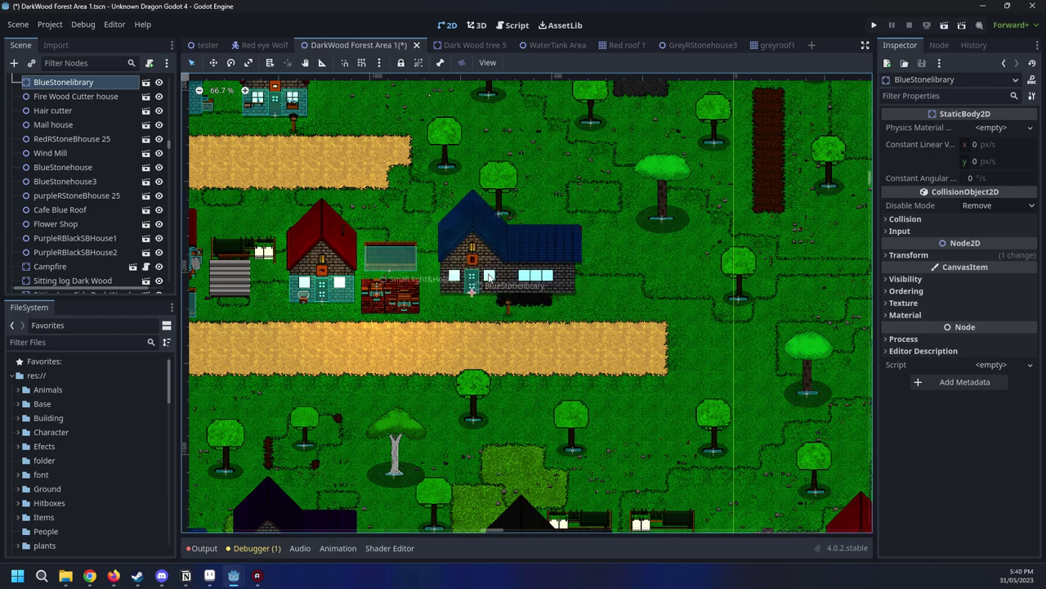
{"action": "scroll", "coordinate": [488, 277], "scroll_direction": "up", "scroll_amount": 6}
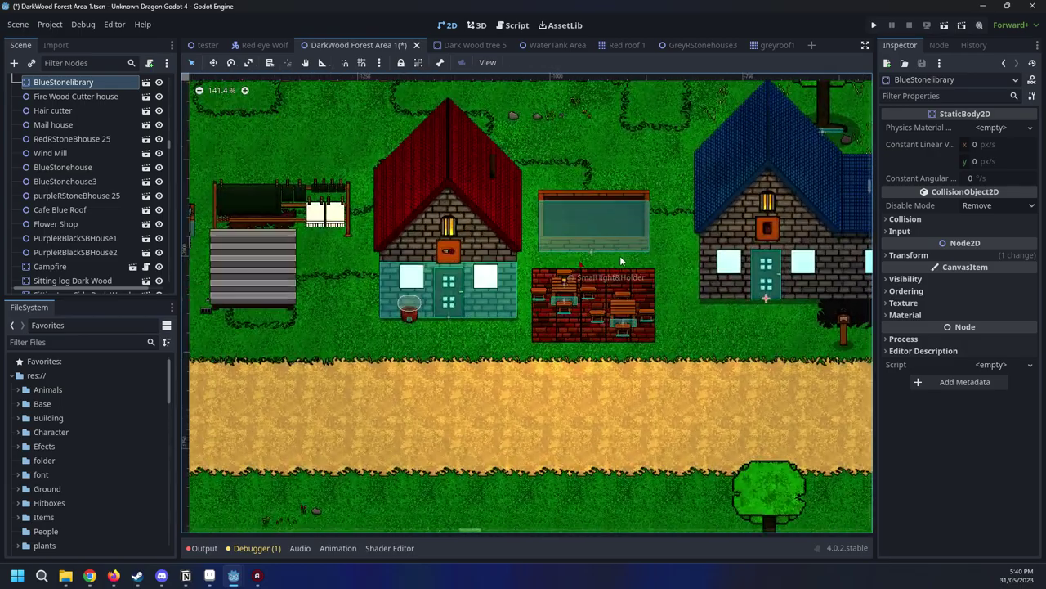
{"action": "scroll", "coordinate": [620, 255], "scroll_direction": "down", "scroll_amount": 3}
{"action": "scroll", "coordinate": [690, 270], "scroll_direction": "up", "scroll_amount": 2}
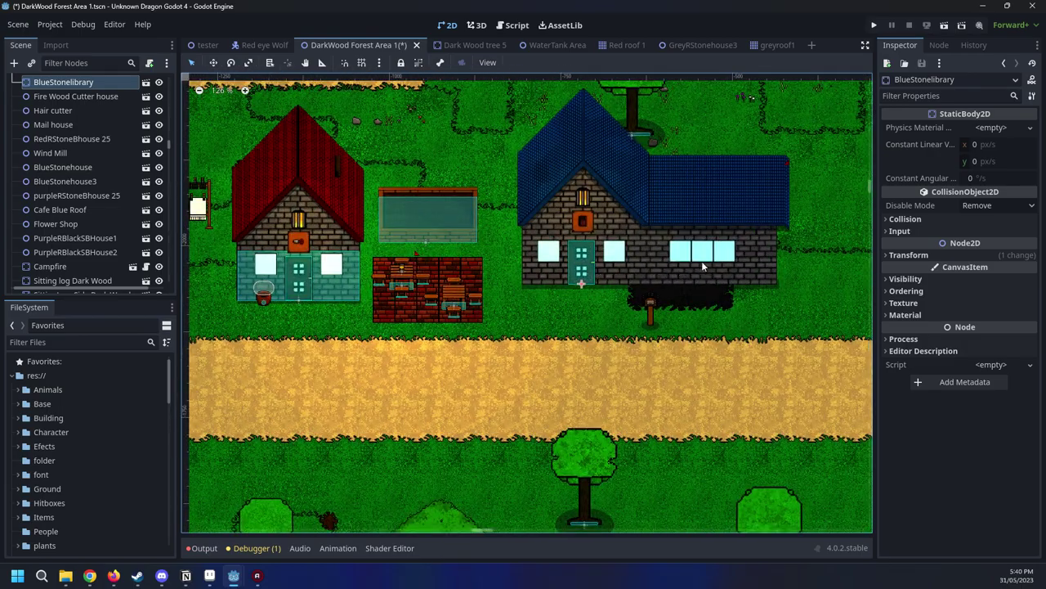
{"action": "scroll", "coordinate": [703, 263], "scroll_direction": "down", "scroll_amount": 5}
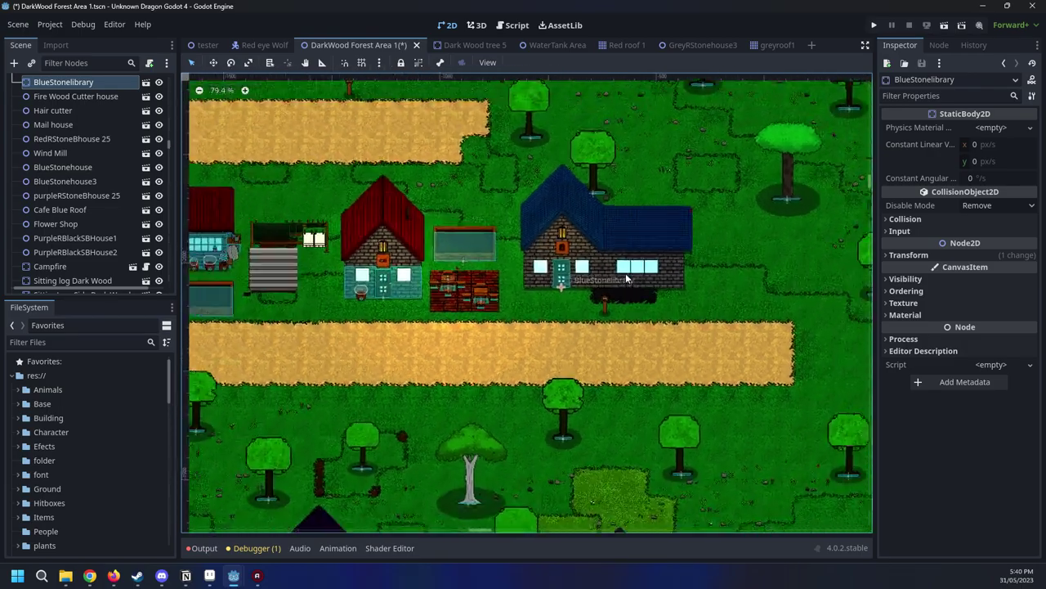
Move Dark Wood tree 237 north so that it stands beside the upper end of the dark gravel patch
{"action": "scroll", "coordinate": [626, 278], "scroll_direction": "down", "scroll_amount": 7}
{"action": "scroll", "coordinate": [582, 324], "scroll_direction": "up", "scroll_amount": 3}
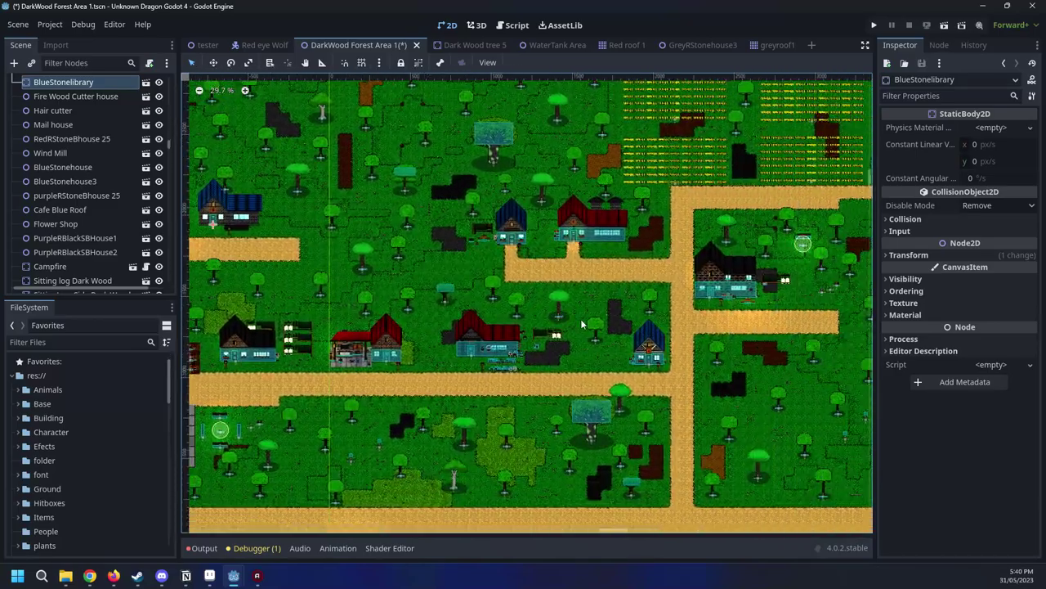
{"action": "scroll", "coordinate": [605, 260], "scroll_direction": "up", "scroll_amount": 1}
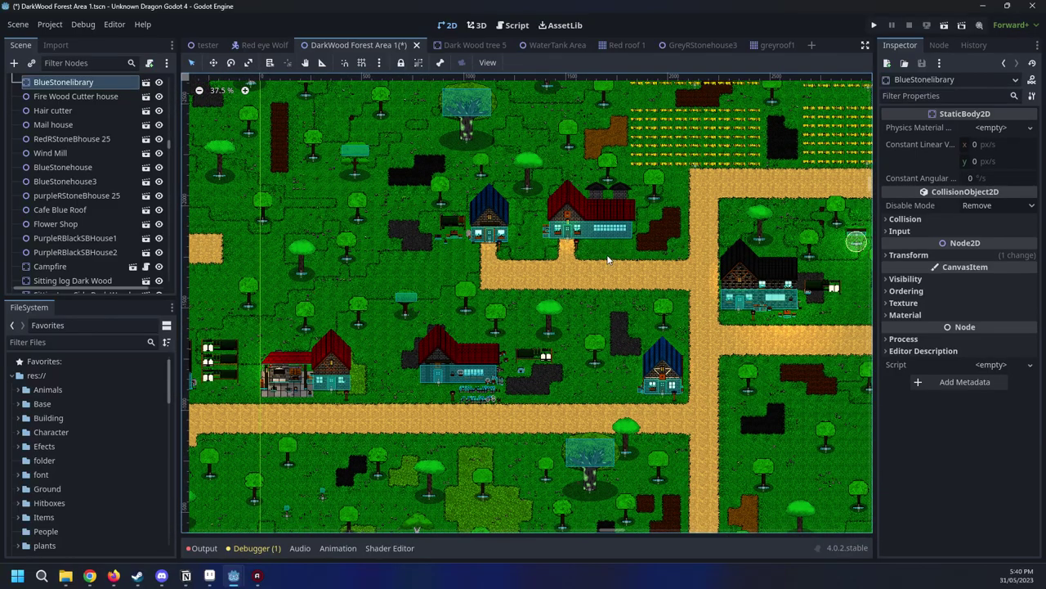
{"action": "scroll", "coordinate": [650, 315], "scroll_direction": "up", "scroll_amount": 3}
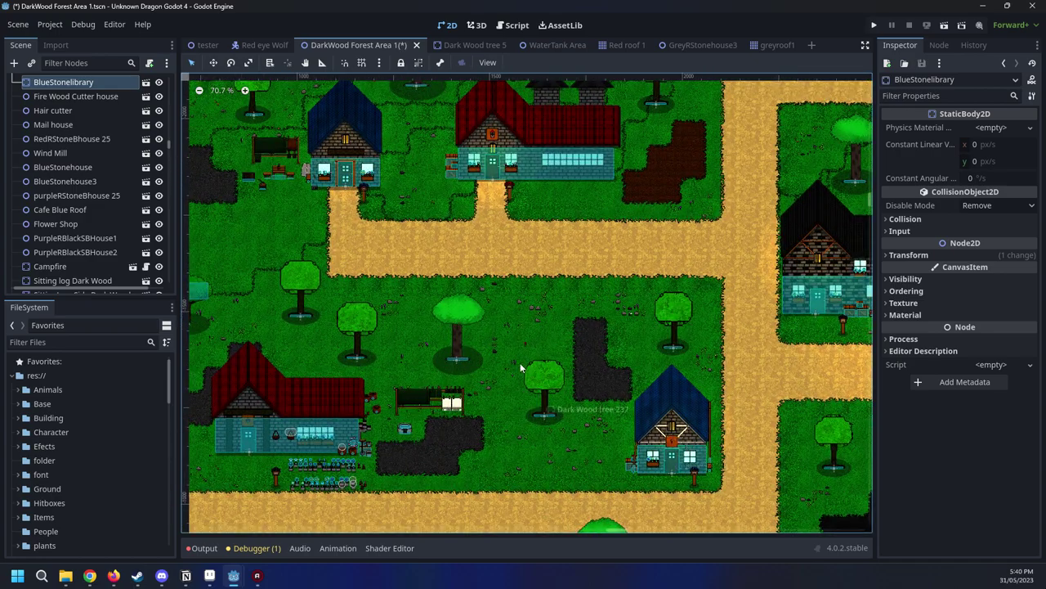
{"action": "left_click_drag", "start_coordinate": [547, 408], "coordinate": [533, 357]}
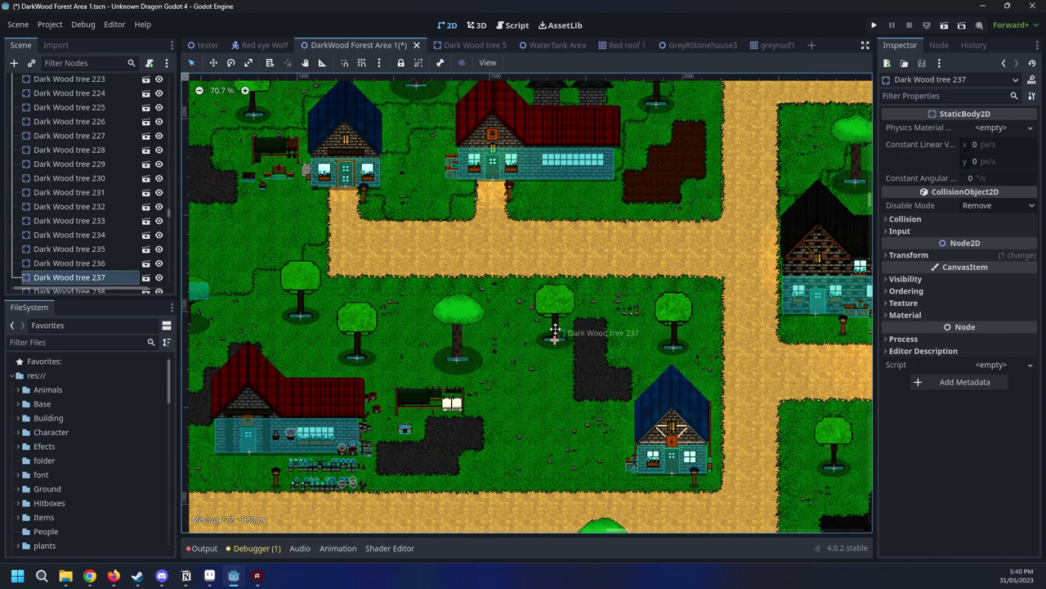
Survey the northeastern village, examining the houses, trees and roads around the Wind Mill building and the crop fields
{"action": "middle_click_drag", "start_coordinate": [455, 168], "coordinate": [535, 159]}
{"action": "scroll", "coordinate": [514, 233], "scroll_direction": "down", "scroll_amount": 4}
{"action": "middle_click_drag", "start_coordinate": [499, 275], "coordinate": [691, 280]}
{"action": "middle_click_drag", "start_coordinate": [786, 187], "coordinate": [617, 207]}
{"action": "scroll", "coordinate": [493, 220], "scroll_direction": "down", "scroll_amount": 5}
{"action": "scroll", "coordinate": [503, 226], "scroll_direction": "up", "scroll_amount": 3}
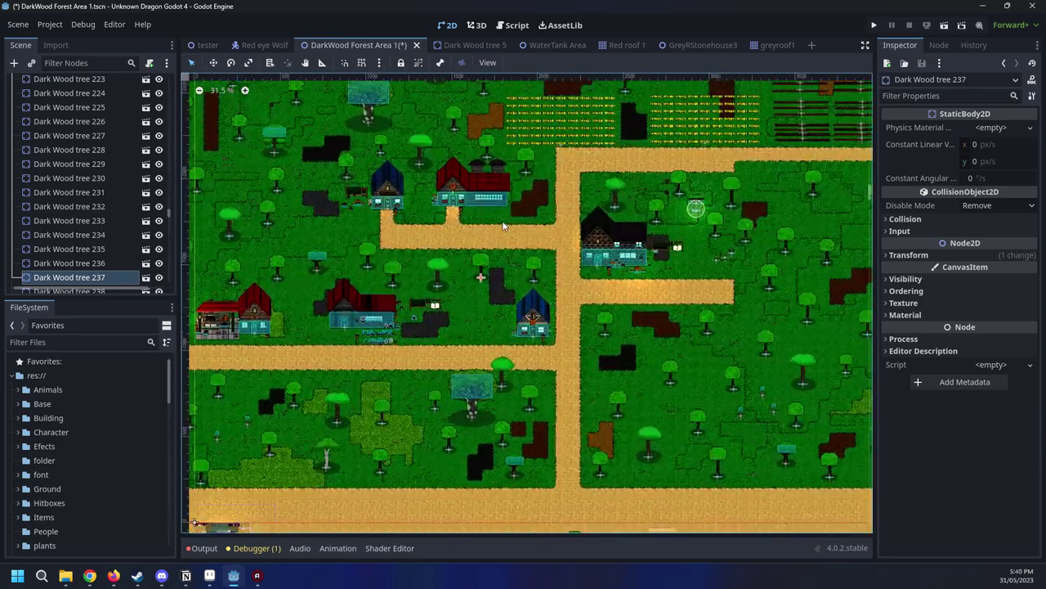
{"action": "middle_click_drag", "start_coordinate": [521, 238], "coordinate": [644, 262]}
{"action": "scroll", "coordinate": [629, 293], "scroll_direction": "up", "scroll_amount": 3}
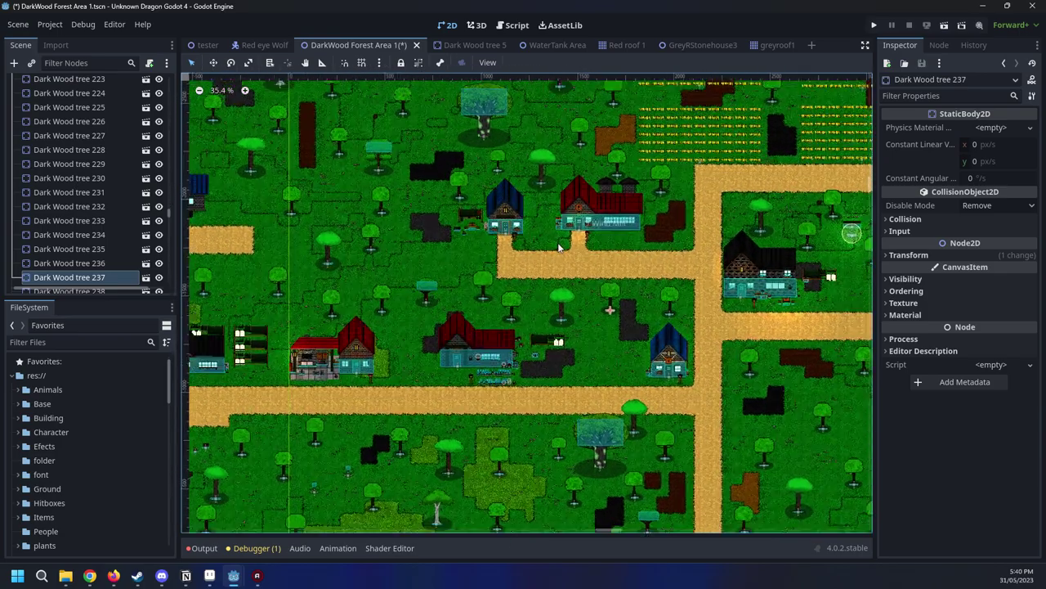
{"action": "scroll", "coordinate": [738, 237], "scroll_direction": "up", "scroll_amount": 1}
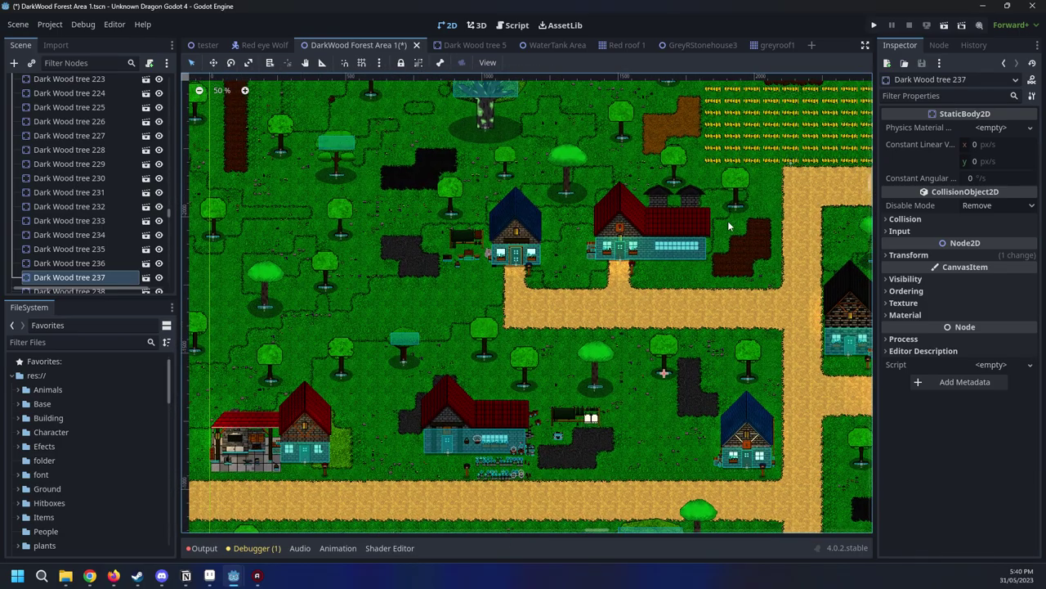
{"action": "scroll", "coordinate": [718, 221], "scroll_direction": "up", "scroll_amount": 1}
{"action": "scroll", "coordinate": [727, 269], "scroll_direction": "up", "scroll_amount": 1}
{"action": "middle_click_drag", "start_coordinate": [727, 268], "coordinate": [625, 211]}
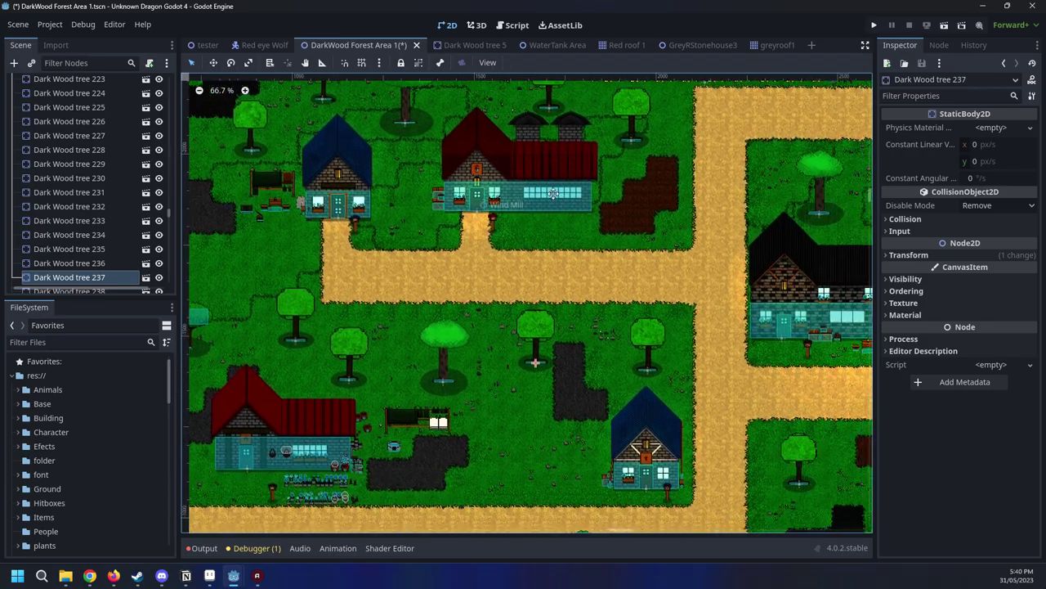
Nudge the red-roofed Wind Mill building about 4 px down toward its path, and clear the selection
{"action": "scroll", "coordinate": [556, 216], "scroll_direction": "down", "scroll_amount": 1}
{"action": "scroll", "coordinate": [520, 213], "scroll_direction": "up", "scroll_amount": 3}
{"action": "mouse_move", "coordinate": [522, 208]}
{"action": "left_mouse_down"}
{"action": "mouse_move", "coordinate": [621, 210]}
{"action": "mouse_move", "coordinate": [520, 209]}
{"action": "left_mouse_up"}
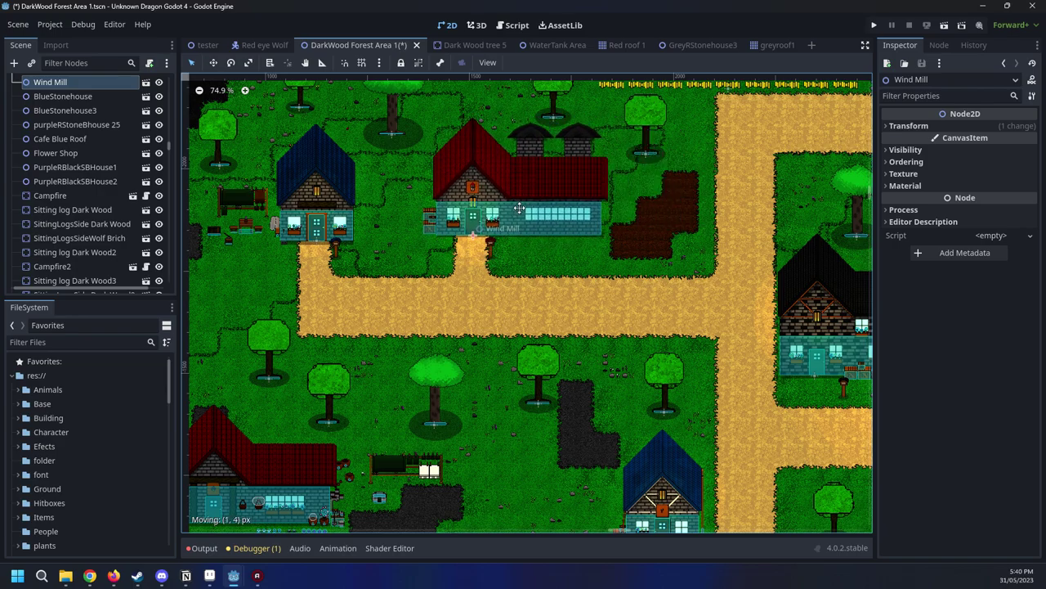
{"action": "scroll", "coordinate": [629, 249], "scroll_direction": "up", "scroll_amount": 5}
{"action": "left_click", "coordinate": [533, 250]}
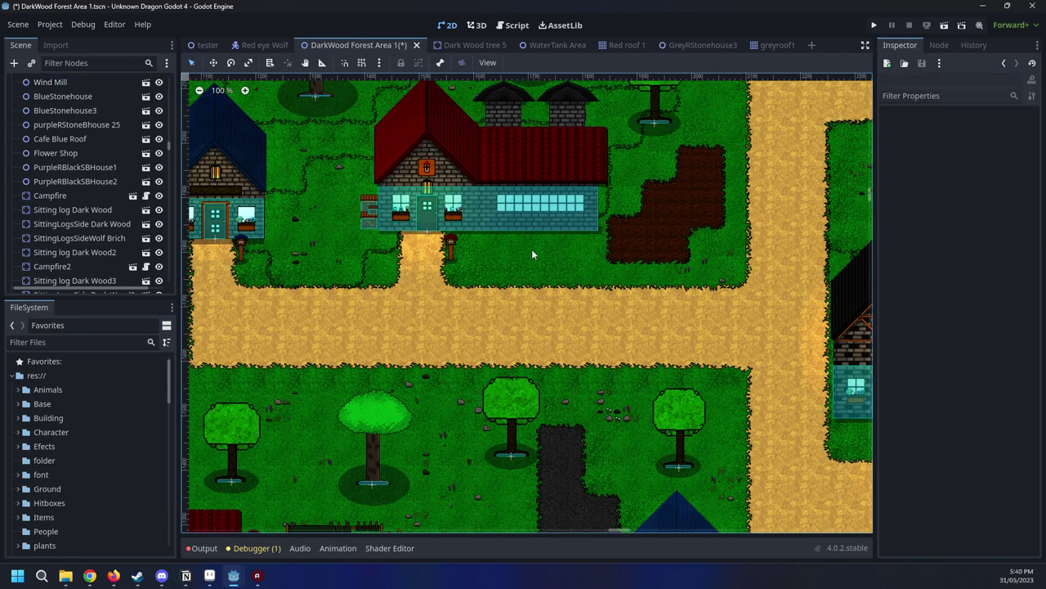
{"action": "middle_click_drag", "start_coordinate": [533, 251], "coordinate": [813, 310]}
{"action": "scroll", "coordinate": [613, 262], "scroll_direction": "up", "scroll_amount": 5}
{"action": "scroll", "coordinate": [612, 265], "scroll_direction": "down", "scroll_amount": 11}
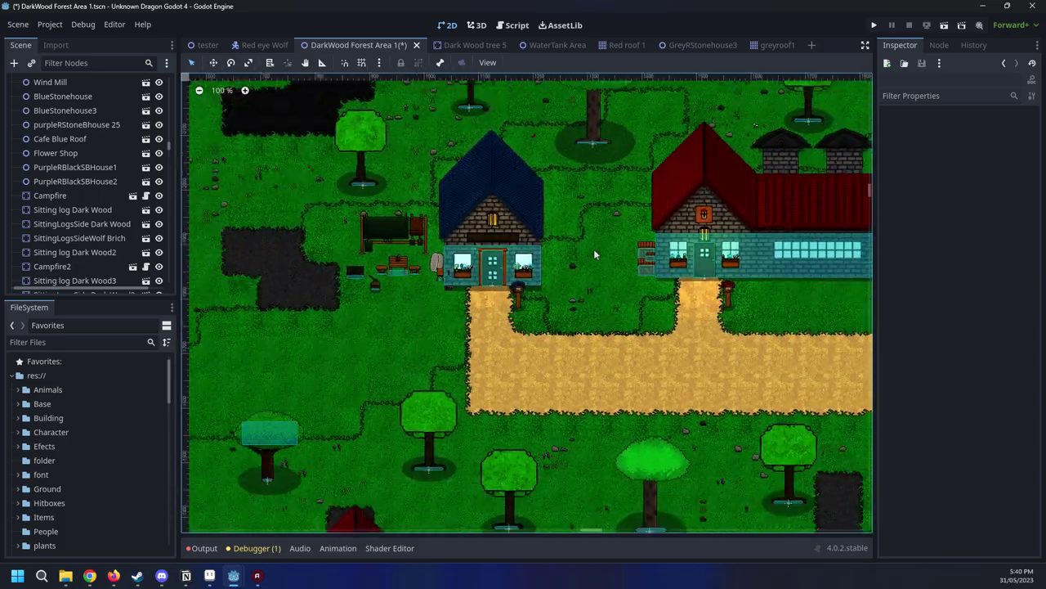
{"action": "scroll", "coordinate": [643, 221], "scroll_direction": "up", "scroll_amount": 3}
{"action": "scroll", "coordinate": [642, 204], "scroll_direction": "right", "scroll_amount": 3, "text": "shift"}
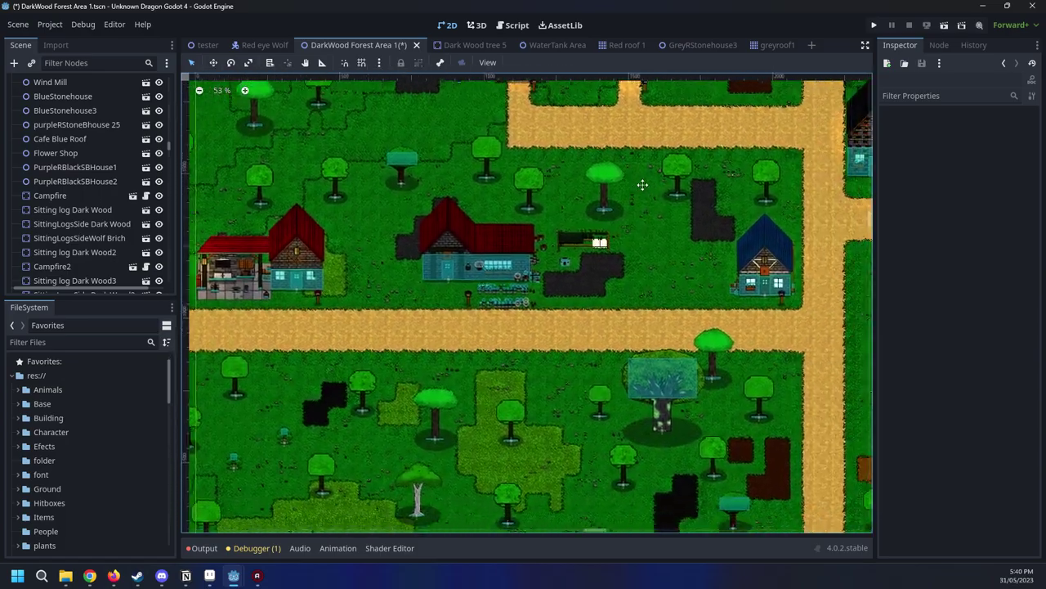
Save the DarkWood Forest Area 1 scene under its existing file name
{"action": "right_click", "coordinate": [356, 45]}
{"action": "left_click", "coordinate": [392, 84]}
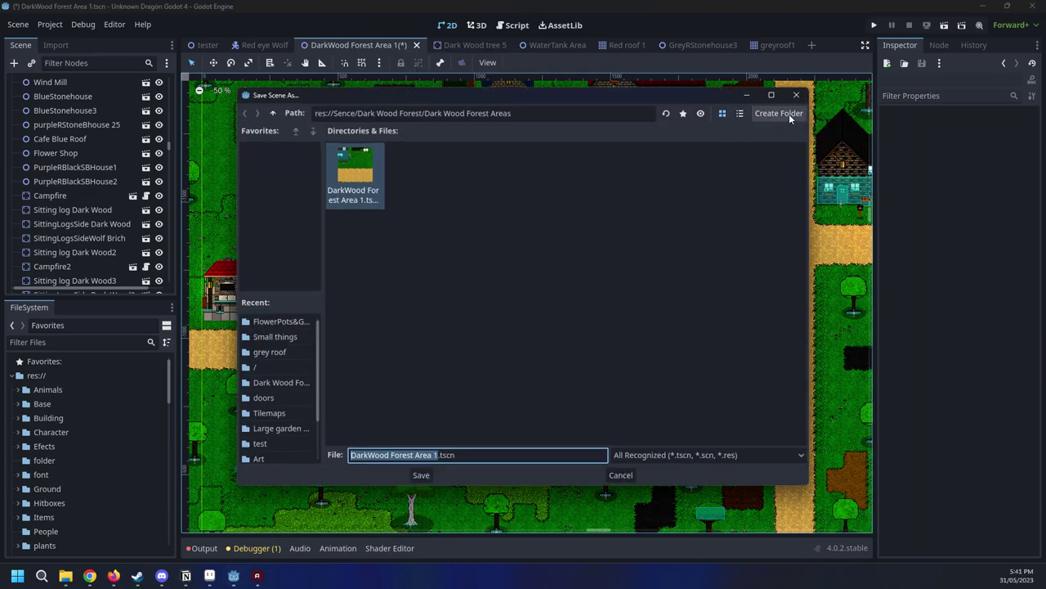
{"action": "left_click", "coordinate": [798, 96]}
{"action": "key", "text": "ctrl+s"}
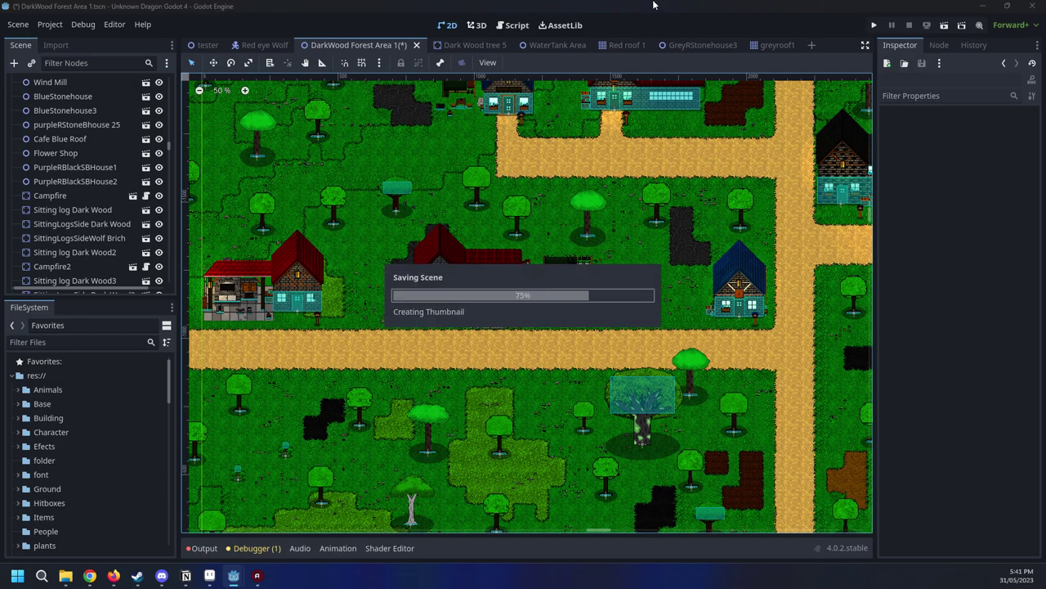
{"action": "right_click", "coordinate": [318, 46]}
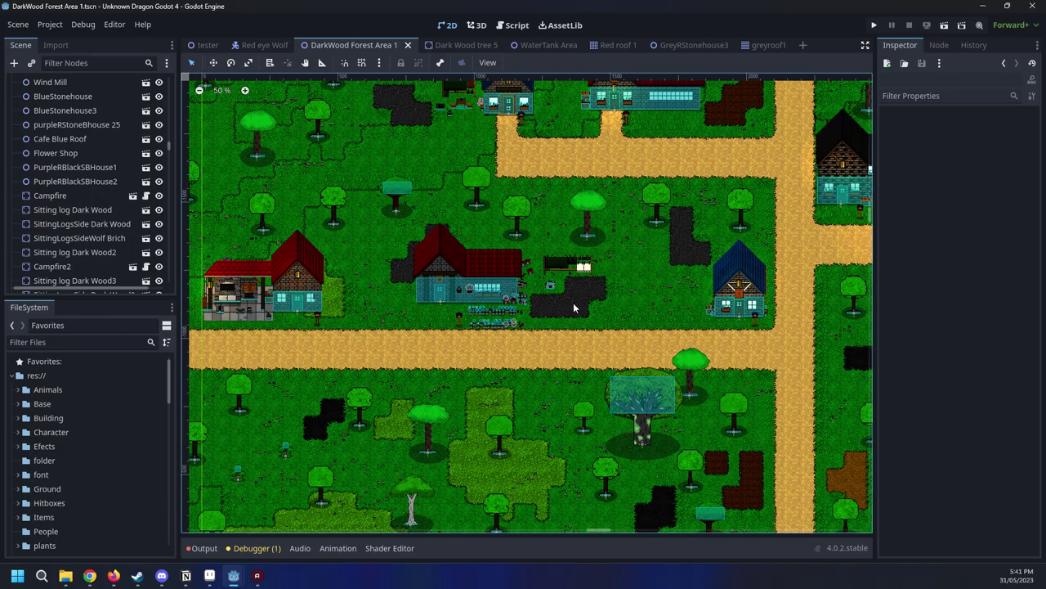
Examine the flower beds in front of the red-roofed house, and the black-roofed house and its yard east of the road junction
{"action": "scroll", "coordinate": [573, 308], "scroll_direction": "up", "scroll_amount": 5}
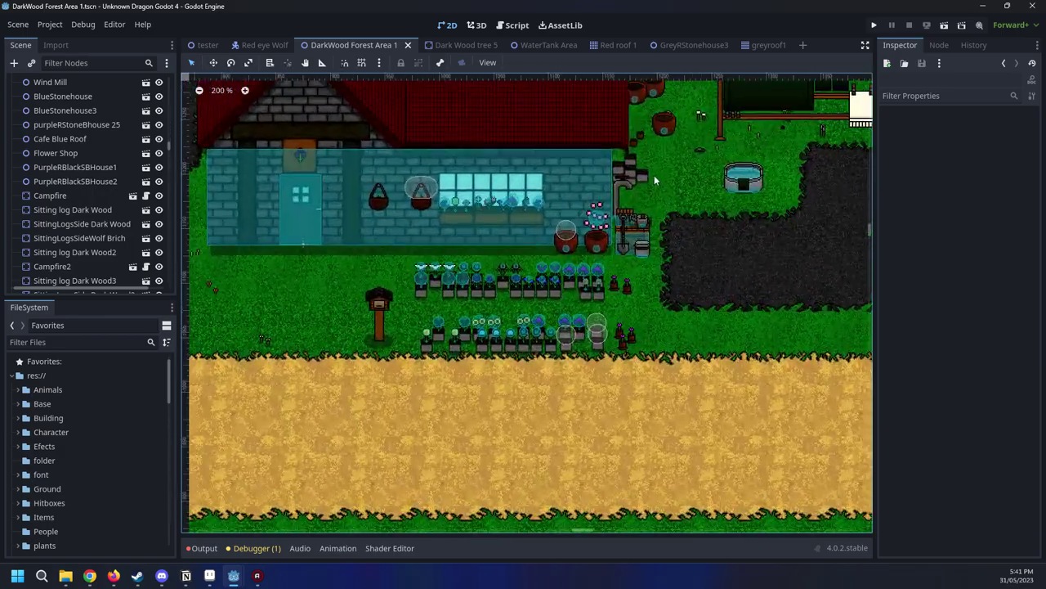
{"action": "scroll", "coordinate": [654, 176], "scroll_direction": "up", "scroll_amount": 7}
{"action": "middle_click_drag", "start_coordinate": [626, 350], "coordinate": [741, 287]}
{"action": "scroll", "coordinate": [741, 287], "scroll_direction": "down", "scroll_amount": 5}
{"action": "scroll", "coordinate": [736, 286], "scroll_direction": "up", "scroll_amount": 5}
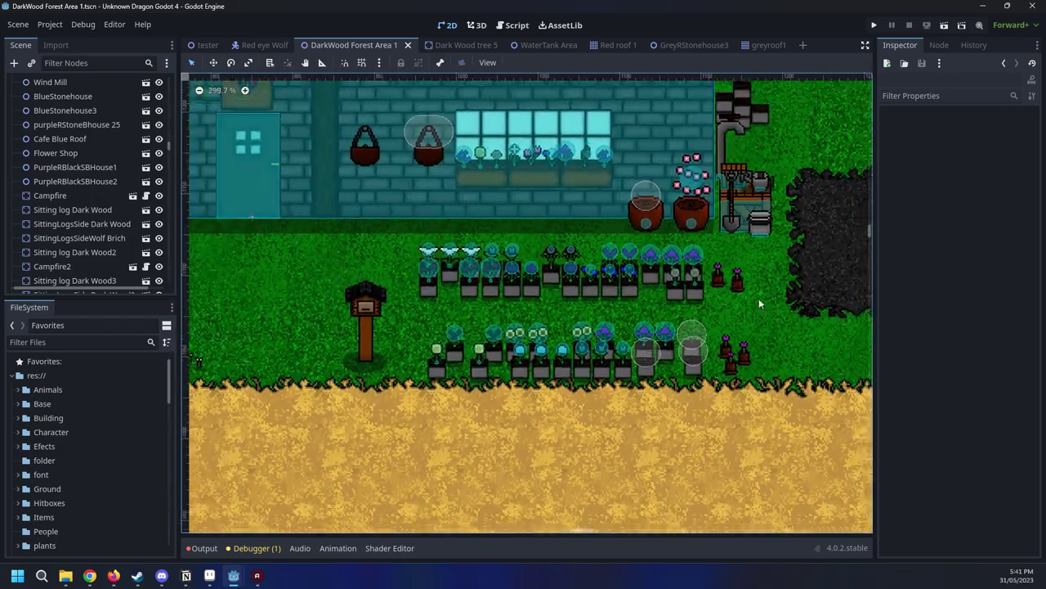
{"action": "scroll", "coordinate": [759, 303], "scroll_direction": "down", "scroll_amount": 6}
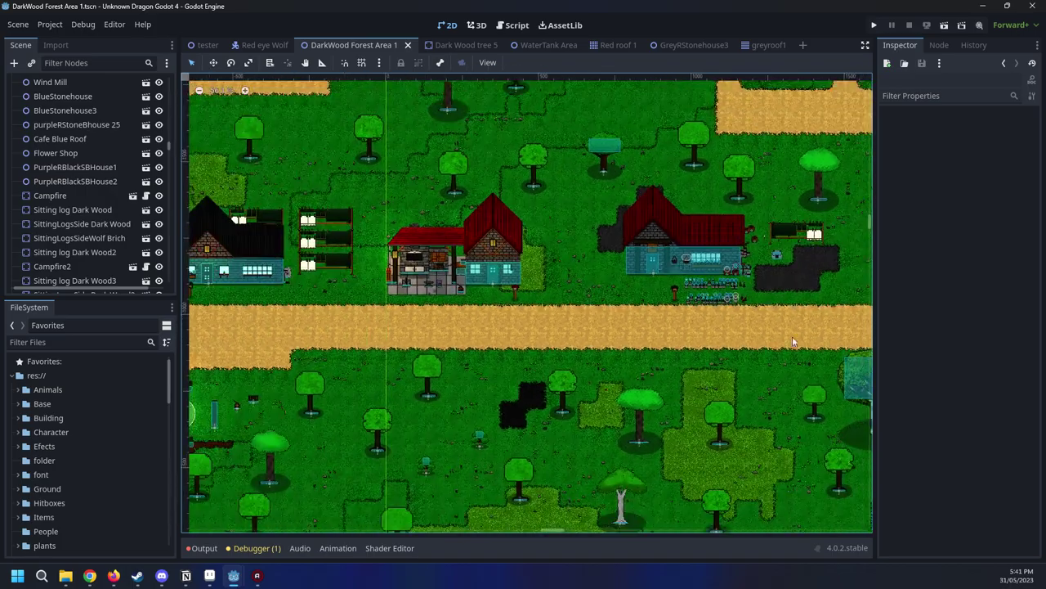
{"action": "scroll", "coordinate": [815, 345], "scroll_direction": "down", "scroll_amount": 4}
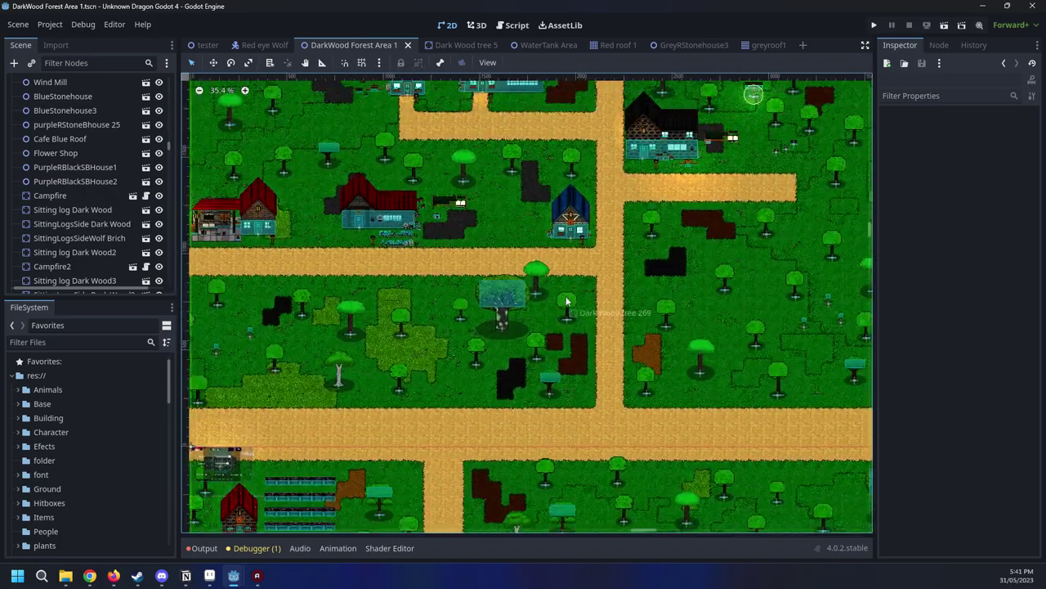
{"action": "scroll", "coordinate": [738, 329], "scroll_direction": "up", "scroll_amount": 4}
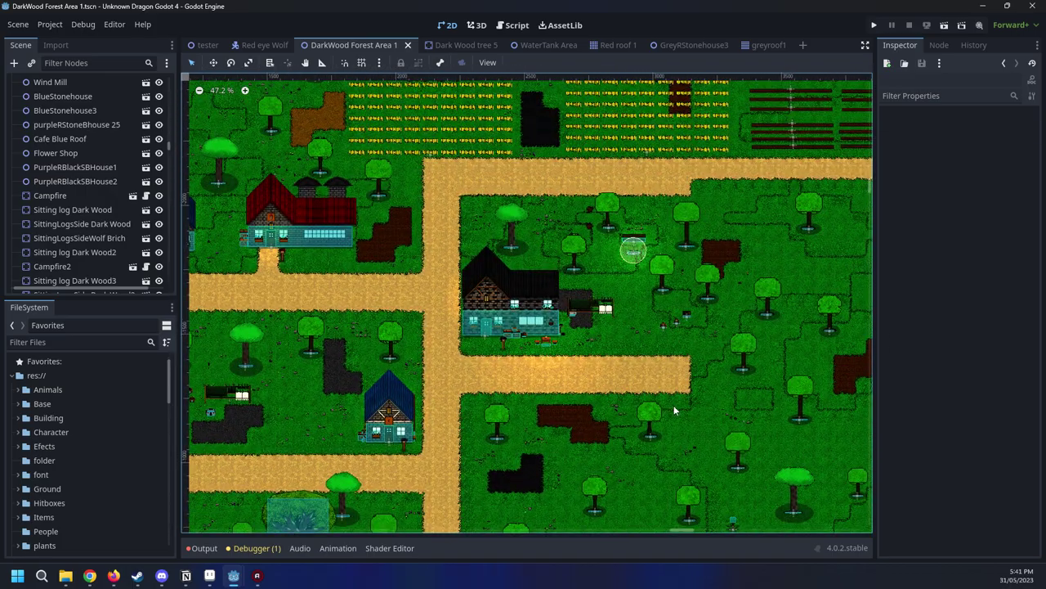
{"action": "scroll", "coordinate": [651, 327], "scroll_direction": "up", "scroll_amount": 4}
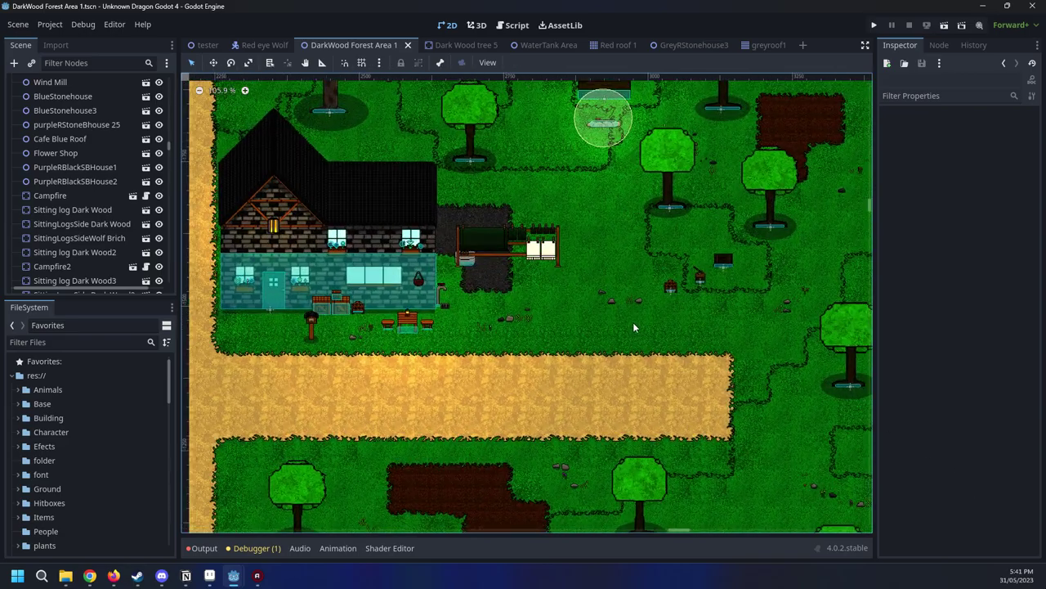
{"action": "scroll", "coordinate": [691, 373], "scroll_direction": "down", "scroll_amount": 5}
{"action": "scroll", "coordinate": [689, 373], "scroll_direction": "up", "scroll_amount": 2}
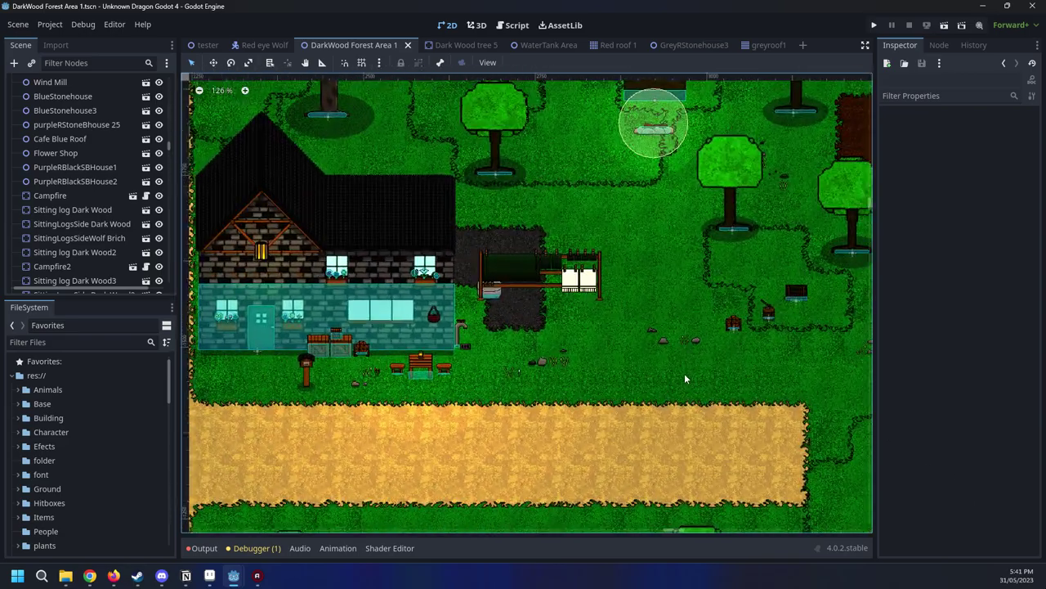
{"action": "middle_click_drag", "start_coordinate": [480, 322], "coordinate": [761, 365]}
{"action": "scroll", "coordinate": [758, 363], "scroll_direction": "down", "scroll_amount": 10}
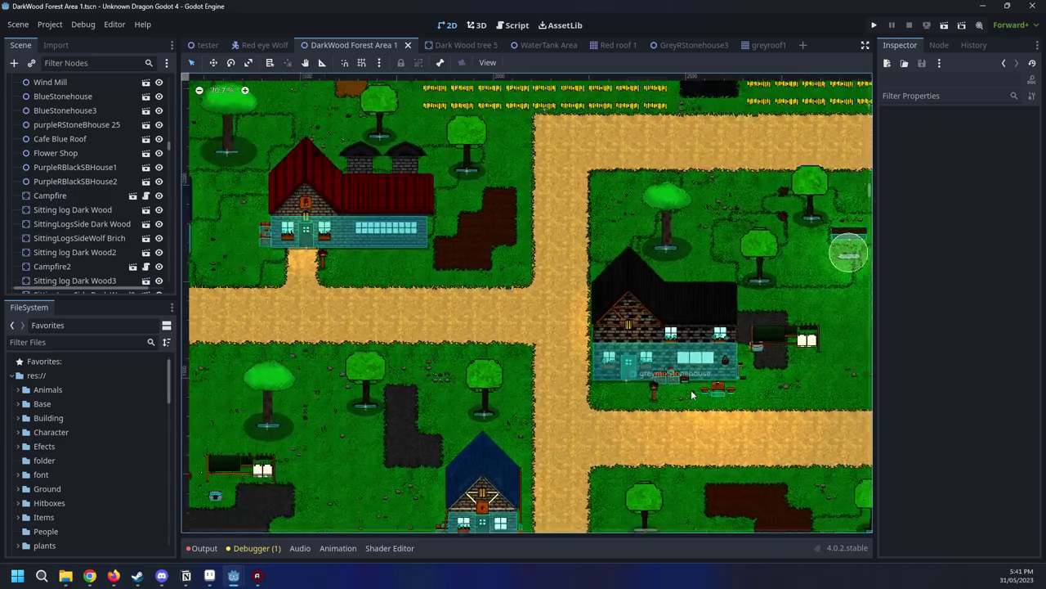
Look over the row of houses along the central road, from the blue-roofed corner house west to the blacksmith house
{"action": "middle_click_drag", "start_coordinate": [521, 451], "coordinate": [577, 309]}
{"action": "middle_click_drag", "start_coordinate": [435, 418], "coordinate": [632, 412]}
{"action": "scroll", "coordinate": [654, 405], "scroll_direction": "up", "scroll_amount": 1}
{"action": "scroll", "coordinate": [712, 380], "scroll_direction": "left", "scroll_amount": 2}
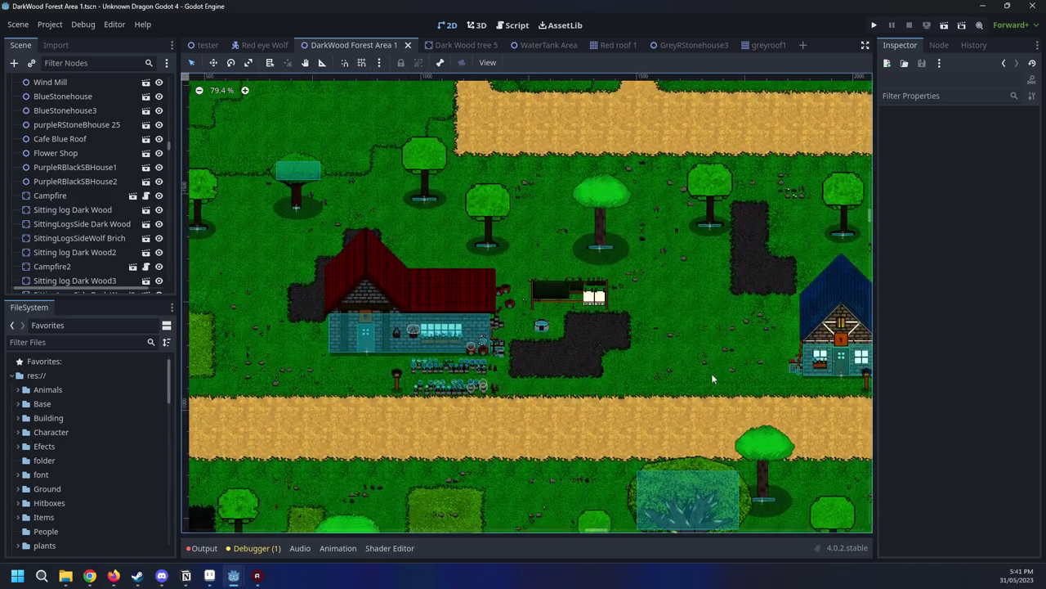
{"action": "scroll", "coordinate": [614, 351], "scroll_direction": "up", "scroll_amount": 6}
{"action": "scroll", "coordinate": [557, 369], "scroll_direction": "down", "scroll_amount": 7}
{"action": "middle_click_drag", "start_coordinate": [677, 302], "coordinate": [635, 433]}
{"action": "scroll", "coordinate": [739, 245], "scroll_direction": "down", "scroll_amount": 5}
{"action": "scroll", "coordinate": [754, 377], "scroll_direction": "up", "scroll_amount": 3}
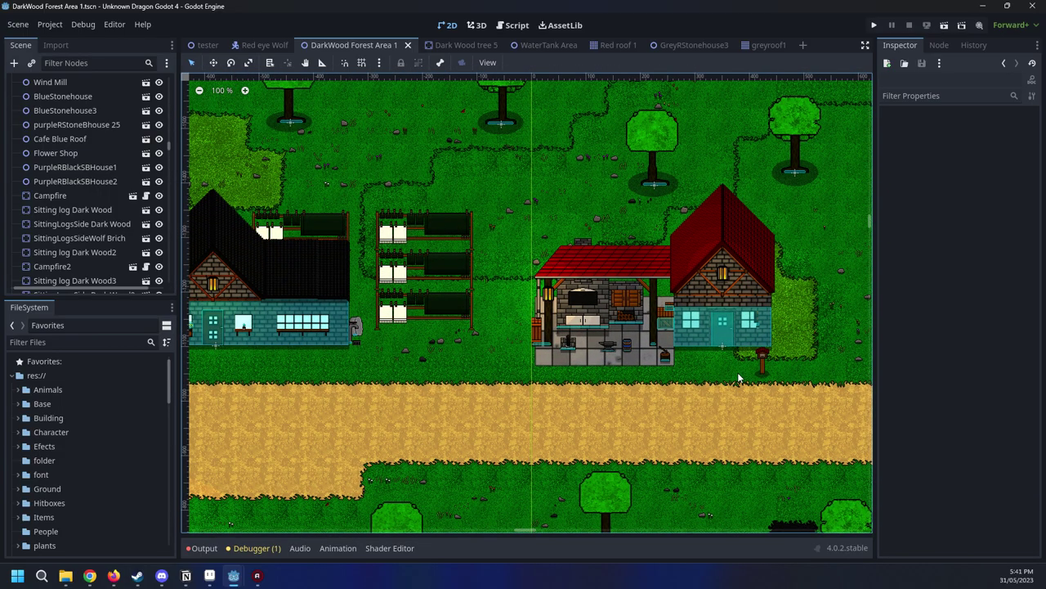
{"action": "scroll", "coordinate": [599, 350], "scroll_direction": "down", "scroll_amount": 6}
{"action": "middle_click_drag", "start_coordinate": [565, 348], "coordinate": [464, 347]}
{"action": "scroll", "coordinate": [709, 330], "scroll_direction": "up", "scroll_amount": 1}
{"action": "scroll", "coordinate": [464, 347], "scroll_direction": "up", "scroll_amount": 2}
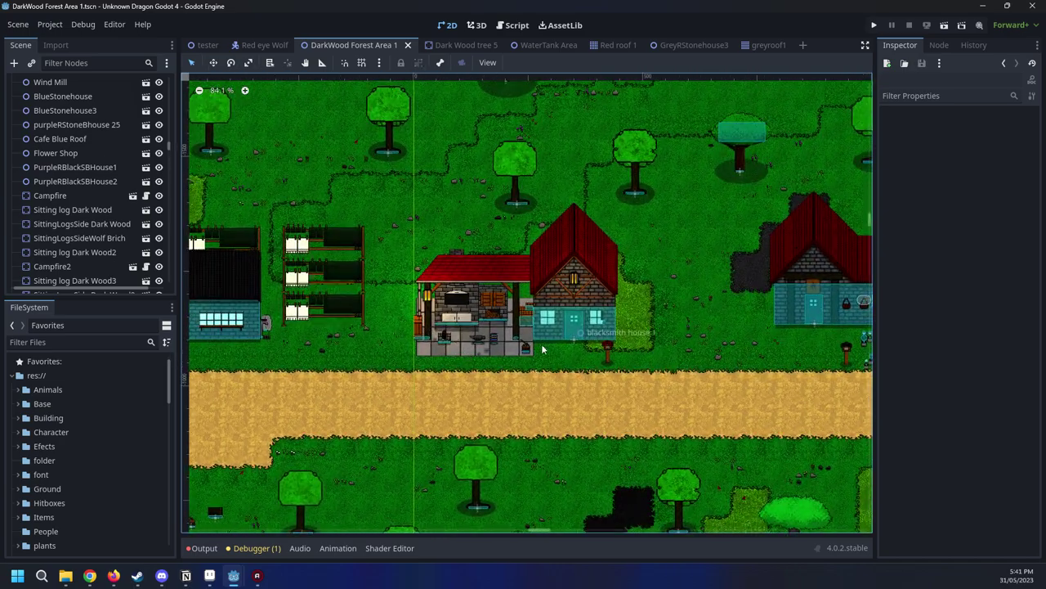
Move the red-roofed blacksmith house and its forge slightly east along the road, and clear the selection
{"action": "scroll", "coordinate": [592, 347], "scroll_direction": "up", "scroll_amount": 2}
{"action": "left_click_drag", "start_coordinate": [599, 332], "coordinate": [635, 323]}
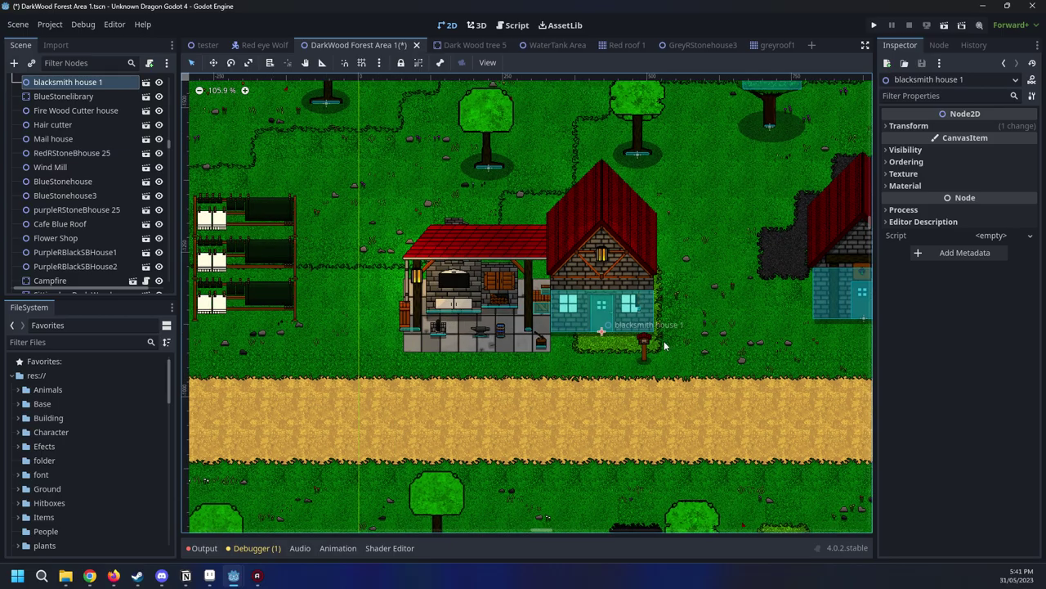
{"action": "scroll", "coordinate": [658, 346], "scroll_direction": "down", "scroll_amount": 3}
{"action": "scroll", "coordinate": [646, 347], "scroll_direction": "up", "scroll_amount": 4}
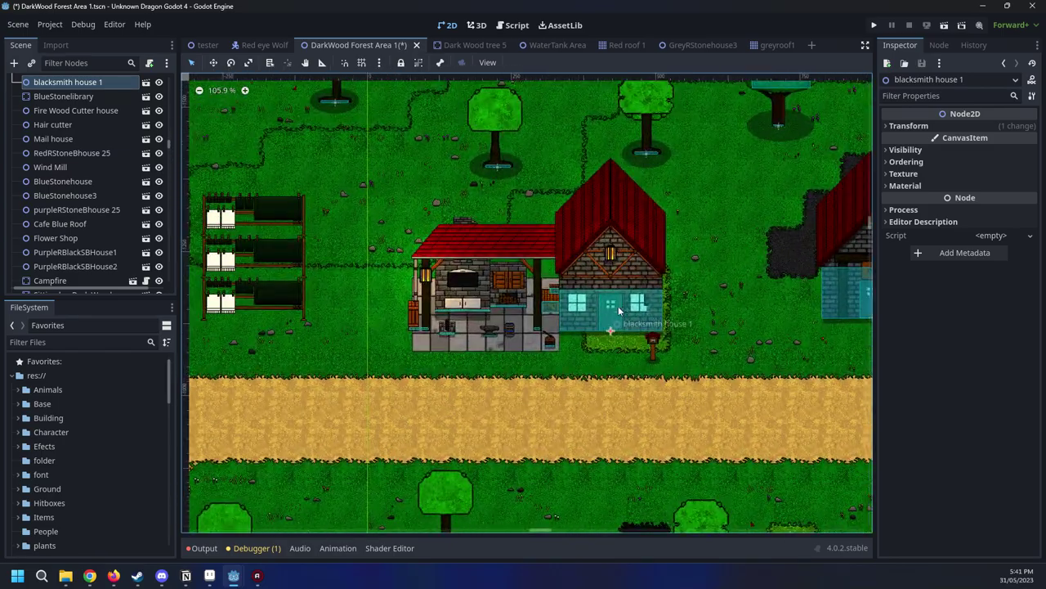
{"action": "mouse_move", "coordinate": [619, 310]}
{"action": "left_mouse_down"}
{"action": "mouse_move", "coordinate": [530, 314]}
{"action": "mouse_move", "coordinate": [638, 302]}
{"action": "mouse_move", "coordinate": [629, 309]}
{"action": "left_mouse_up"}
{"action": "scroll", "coordinate": [630, 309], "scroll_direction": "down", "scroll_amount": 7}
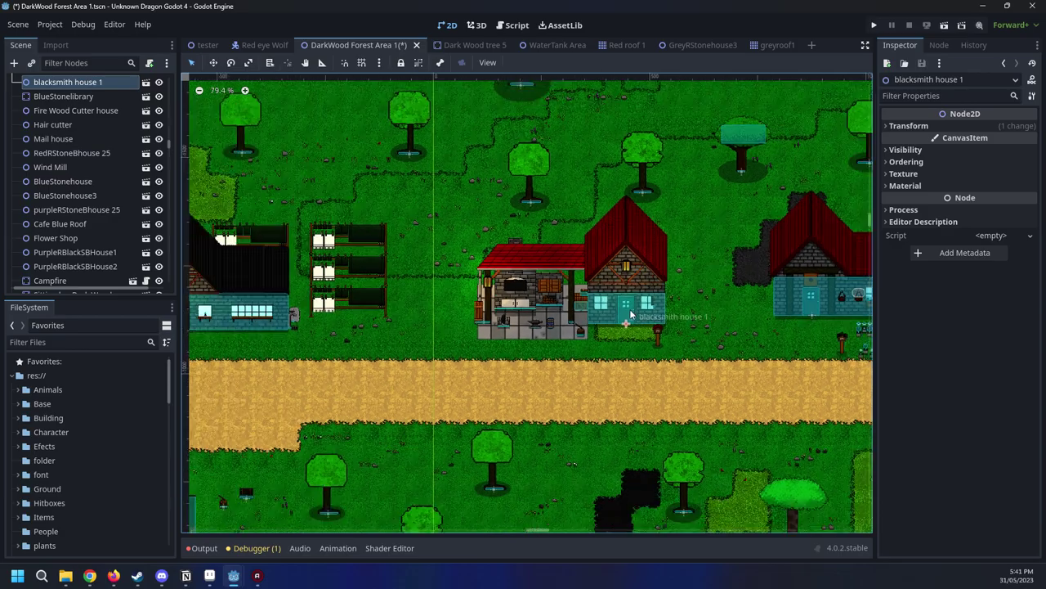
{"action": "left_click", "coordinate": [687, 259]}
Examine the houses east of the blacksmith house, up to the blue-roofed builders house beside the road junction
{"action": "scroll", "coordinate": [691, 265], "scroll_direction": "down", "scroll_amount": 9}
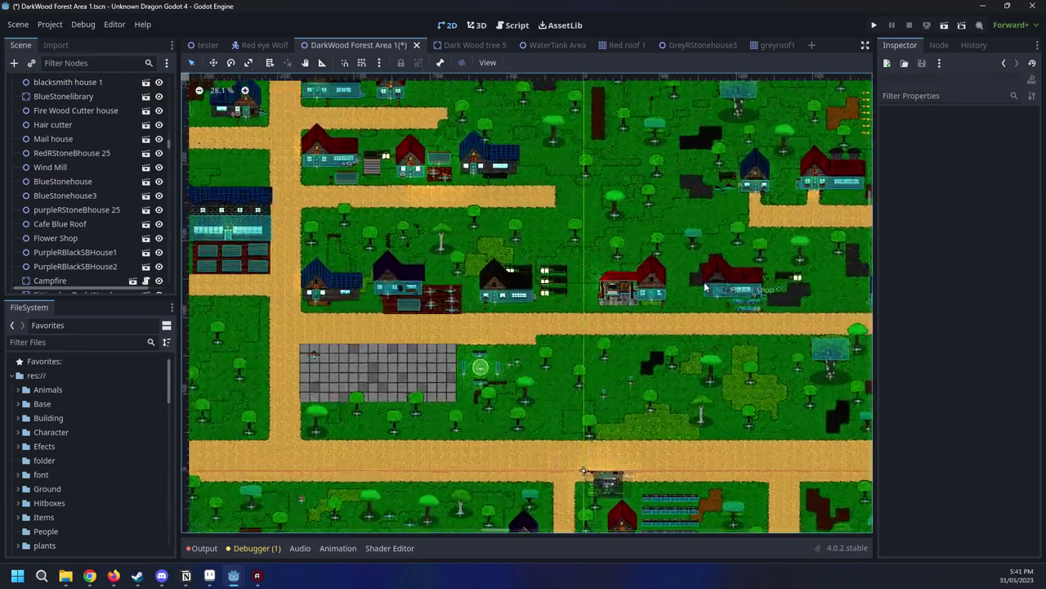
{"action": "scroll", "coordinate": [703, 281], "scroll_direction": "up", "scroll_amount": 4}
{"action": "middle_click_drag", "start_coordinate": [707, 280], "coordinate": [462, 252]}
{"action": "scroll", "coordinate": [462, 252], "scroll_direction": "down", "scroll_amount": 2}
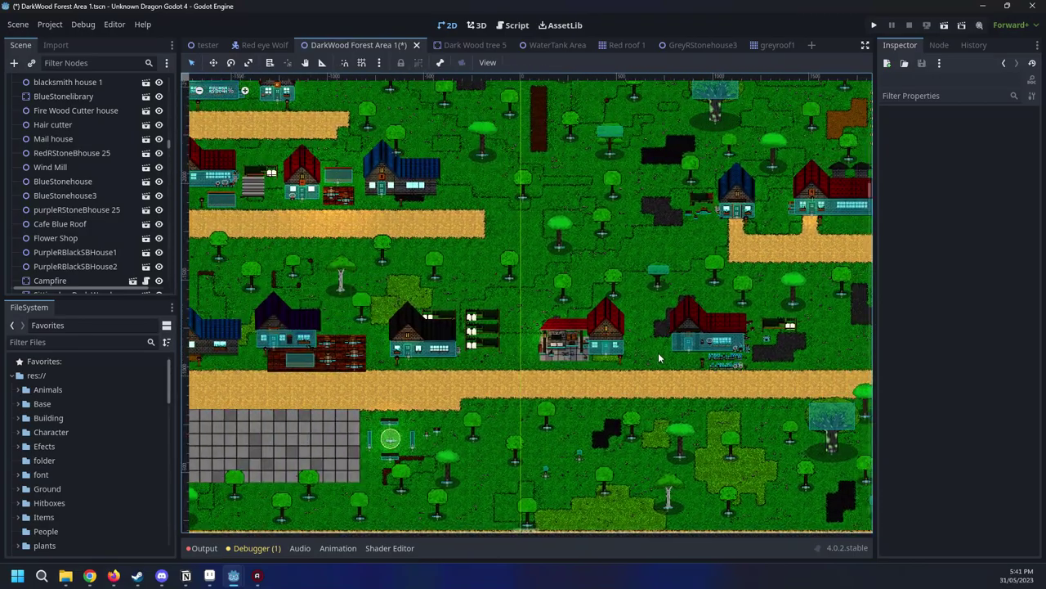
{"action": "scroll", "coordinate": [623, 336], "scroll_direction": "up", "scroll_amount": 3}
{"action": "scroll", "coordinate": [623, 335], "scroll_direction": "up", "scroll_amount": 3}
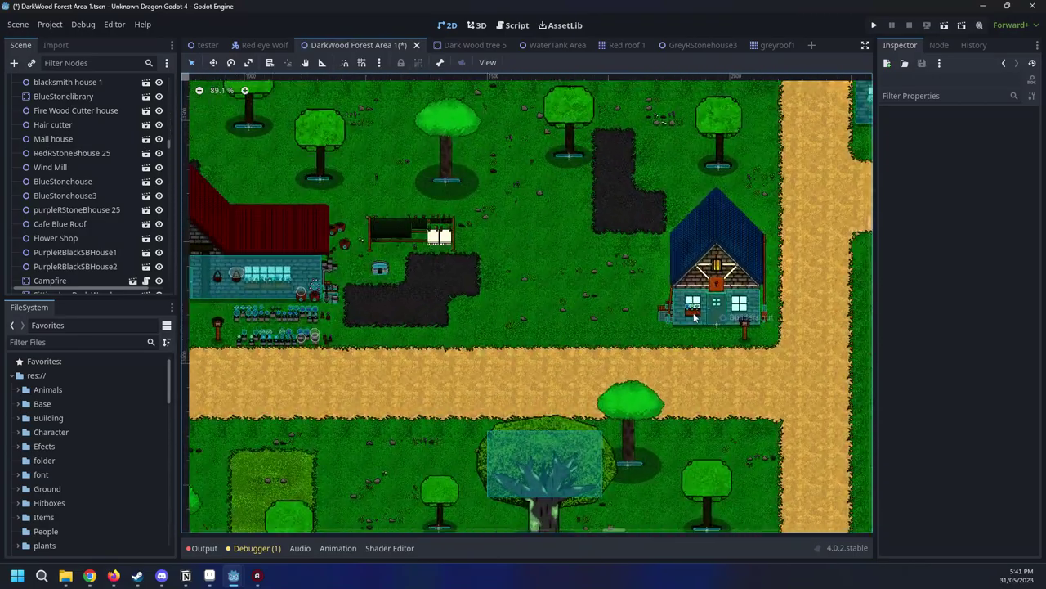
{"action": "scroll", "coordinate": [605, 258], "scroll_direction": "down", "scroll_amount": 3}
{"action": "middle_click_drag", "start_coordinate": [605, 258], "coordinate": [677, 309]}
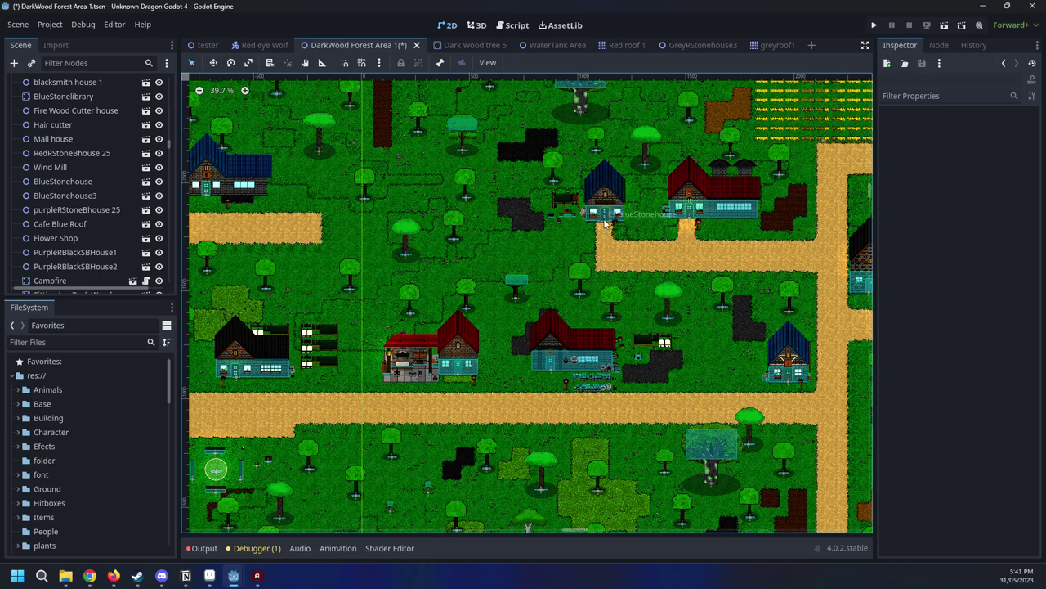
Reposition BlueStonehouse so its door lines up with the short dirt path in front of it, and clear the selection
{"action": "mouse_move", "coordinate": [599, 222]}
{"action": "left_mouse_down"}
{"action": "mouse_move", "coordinate": [718, 369]}
{"action": "mouse_move", "coordinate": [618, 217]}
{"action": "left_mouse_up"}
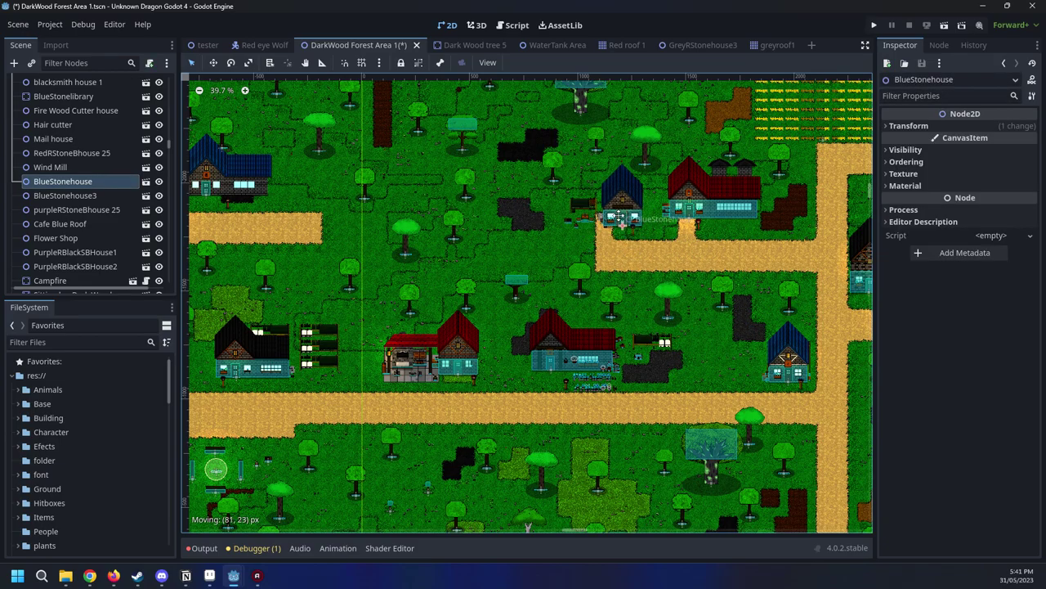
{"action": "scroll", "coordinate": [605, 184], "scroll_direction": "up", "scroll_amount": 6}
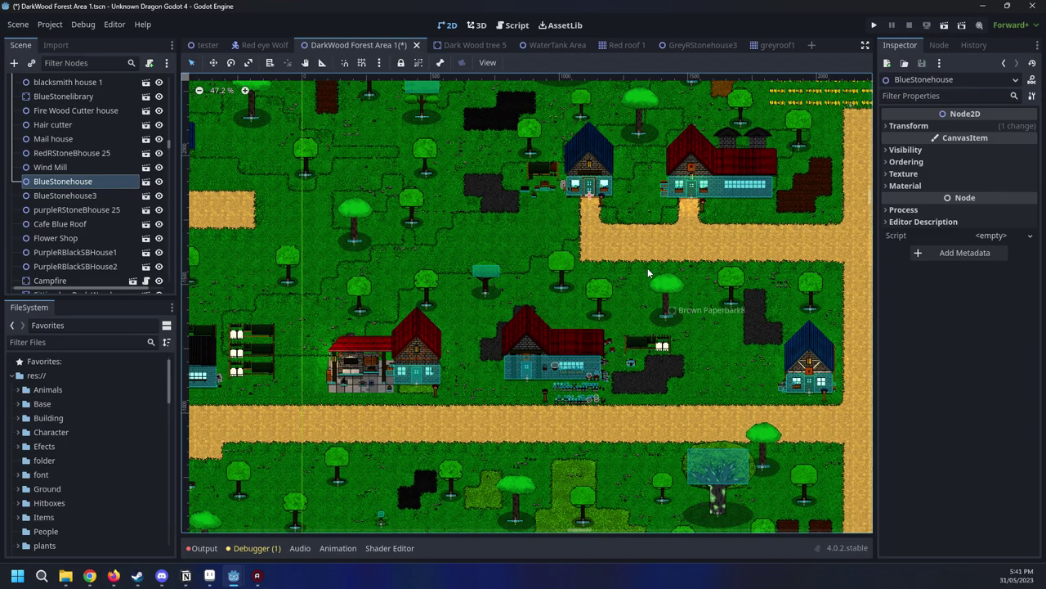
{"action": "mouse_move", "coordinate": [620, 157]}
{"action": "left_mouse_down"}
{"action": "mouse_move", "coordinate": [610, 130]}
{"action": "mouse_move", "coordinate": [618, 159]}
{"action": "left_mouse_up"}
{"action": "scroll", "coordinate": [662, 254], "scroll_direction": "down", "scroll_amount": 3}
{"action": "left_click", "coordinate": [543, 264]}
Look over the northern village streets and the southern blocks around the black-, purple- and blue-roofed houses
{"action": "scroll", "coordinate": [710, 249], "scroll_direction": "down", "scroll_amount": 4}
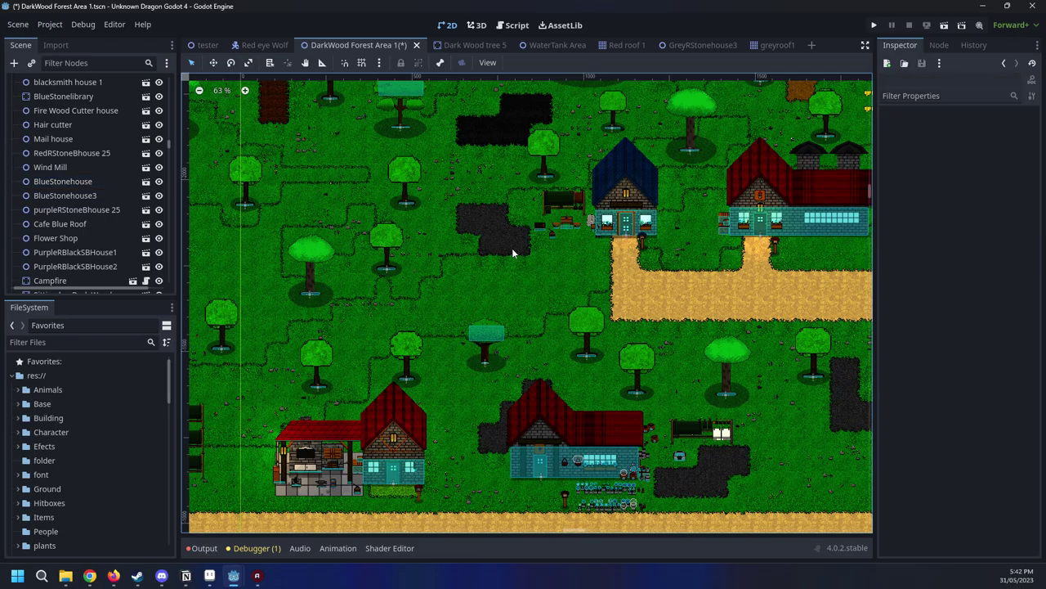
{"action": "scroll", "coordinate": [635, 276], "scroll_direction": "up", "scroll_amount": 5}
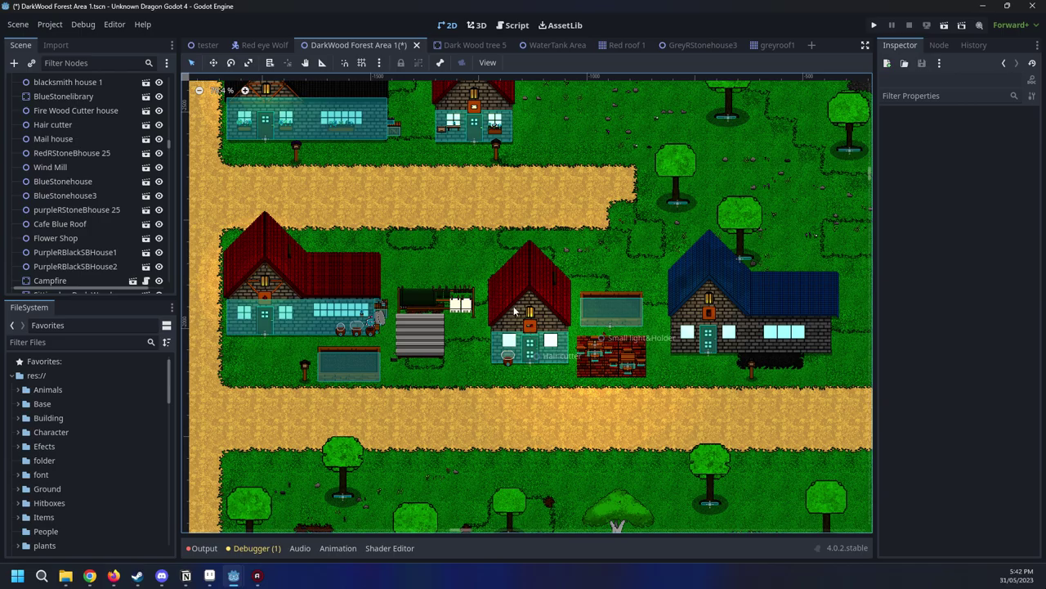
{"action": "scroll", "coordinate": [515, 311], "scroll_direction": "down", "scroll_amount": 5}
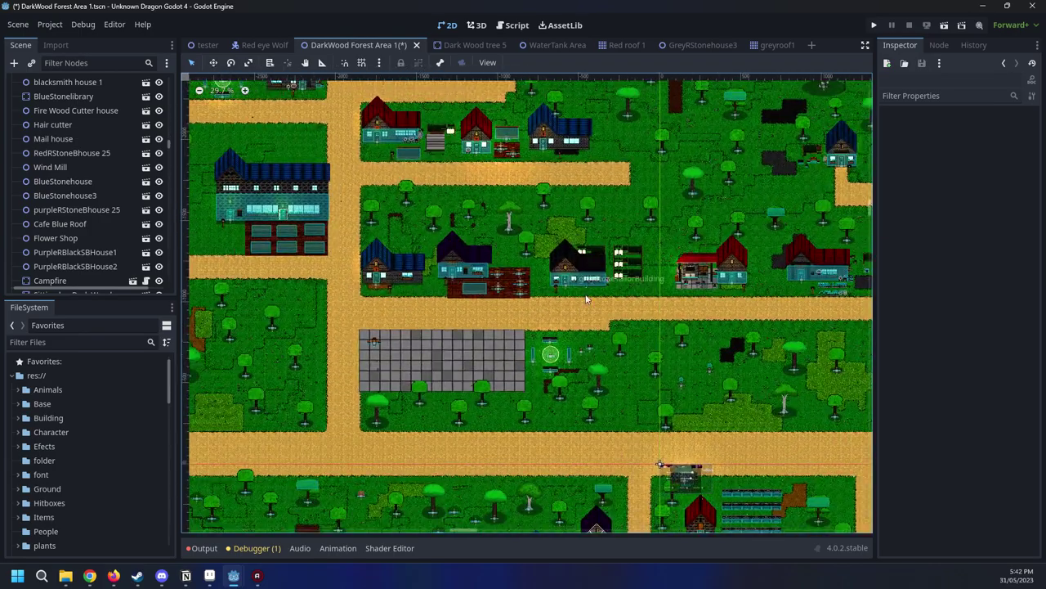
{"action": "scroll", "coordinate": [585, 299], "scroll_direction": "down", "scroll_amount": 3}
{"action": "scroll", "coordinate": [652, 359], "scroll_direction": "up", "scroll_amount": 5}
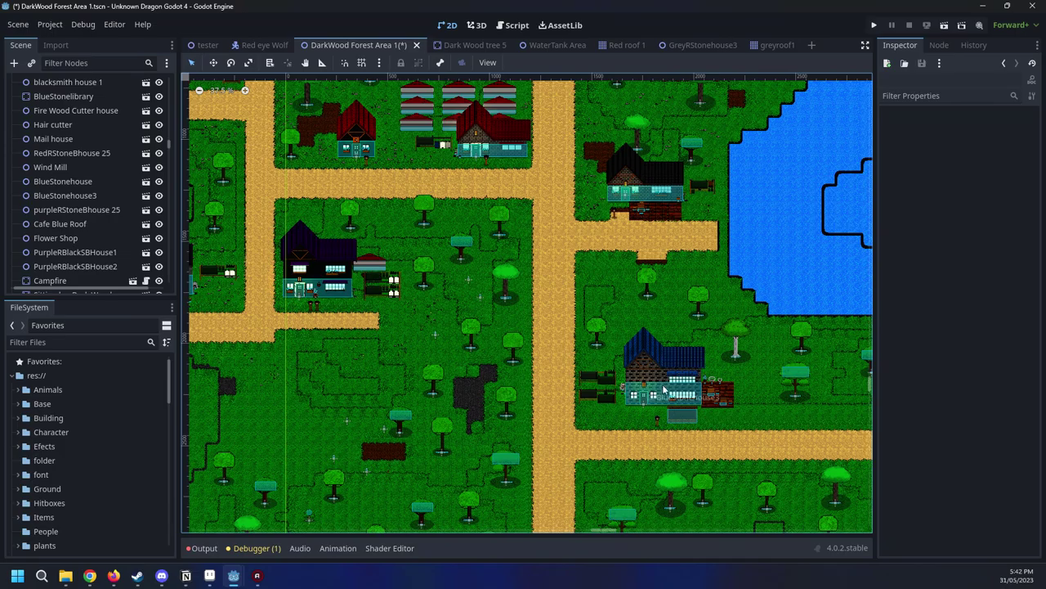
{"action": "scroll", "coordinate": [665, 392], "scroll_direction": "up", "scroll_amount": 2}
{"action": "scroll", "coordinate": [637, 343], "scroll_direction": "down", "scroll_amount": 3}
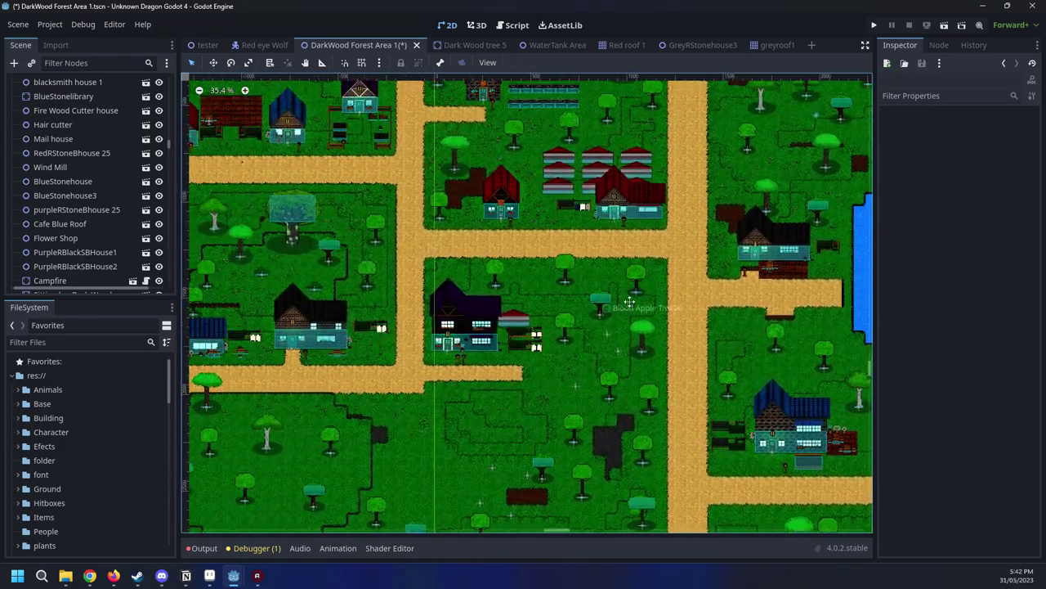
{"action": "scroll", "coordinate": [615, 370], "scroll_direction": "up", "scroll_amount": 3}
{"action": "scroll", "coordinate": [611, 364], "scroll_direction": "up", "scroll_amount": 1}
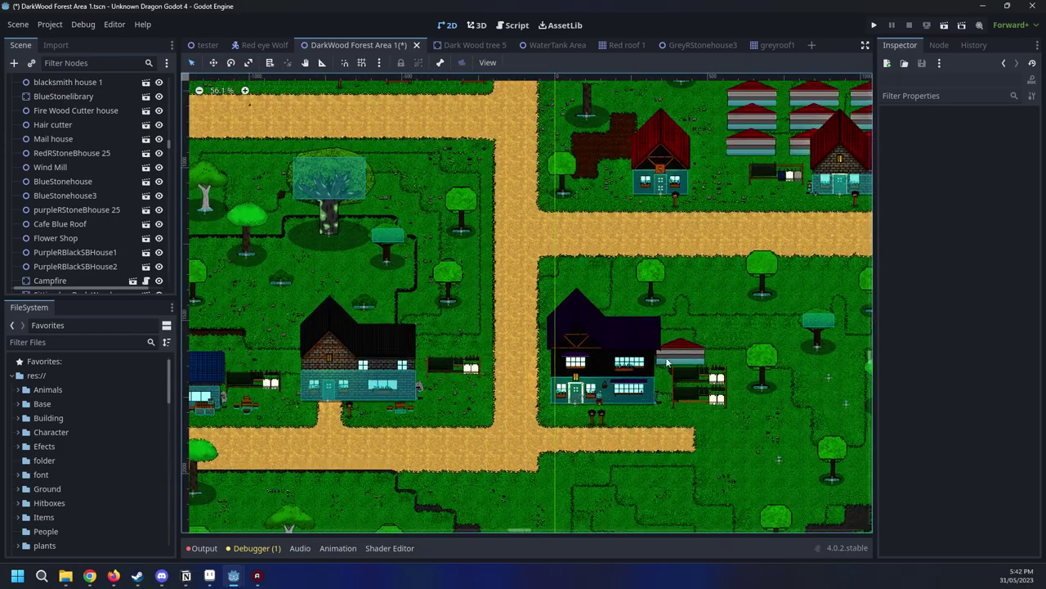
{"action": "scroll", "coordinate": [619, 313], "scroll_direction": "down", "scroll_amount": 2}
Nudge the black-roofed GreyStonehouse west of the lake into line with its brick patio, and clear the selection
{"action": "scroll", "coordinate": [671, 320], "scroll_direction": "up", "scroll_amount": 10}
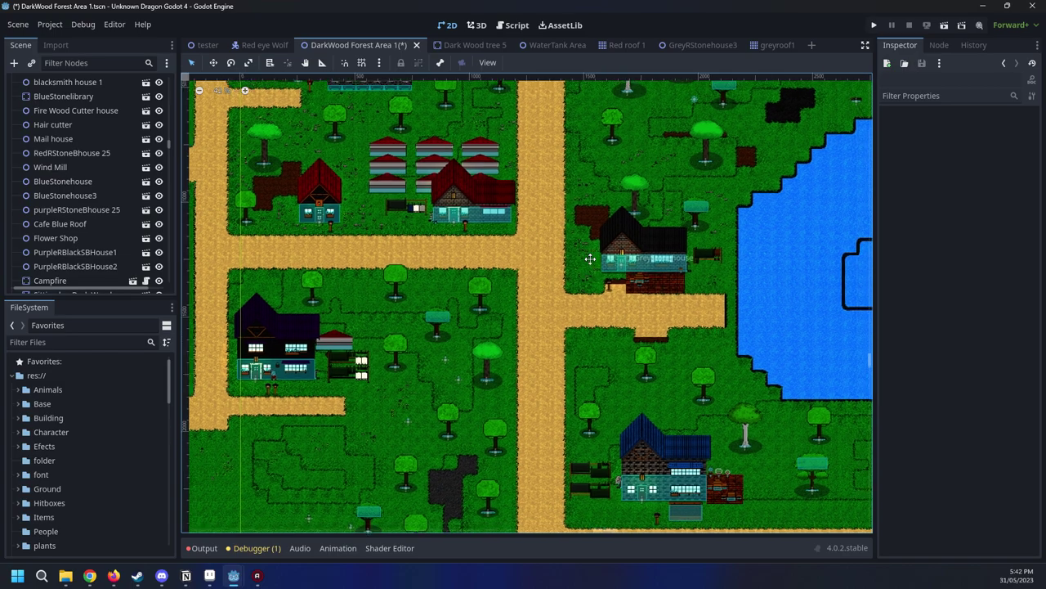
{"action": "left_click_drag", "start_coordinate": [629, 244], "coordinate": [626, 242]}
{"action": "scroll", "coordinate": [716, 283], "scroll_direction": "up", "scroll_amount": 1}
{"action": "middle_click_drag", "start_coordinate": [722, 282], "coordinate": [582, 274]}
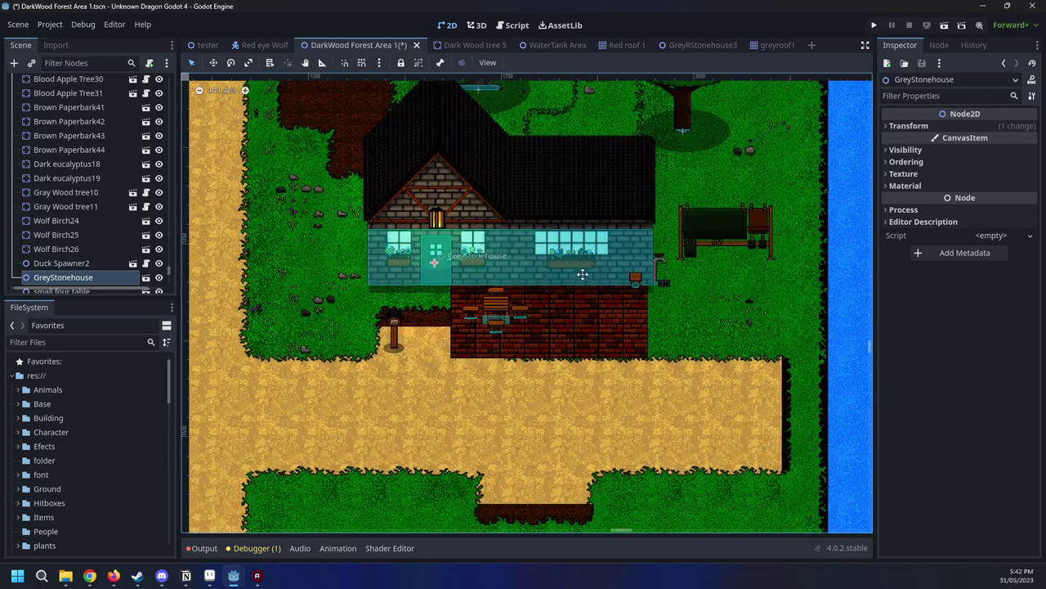
{"action": "left_click_drag", "start_coordinate": [575, 262], "coordinate": [578, 258]}
{"action": "scroll", "coordinate": [577, 258], "scroll_direction": "down", "scroll_amount": 7}
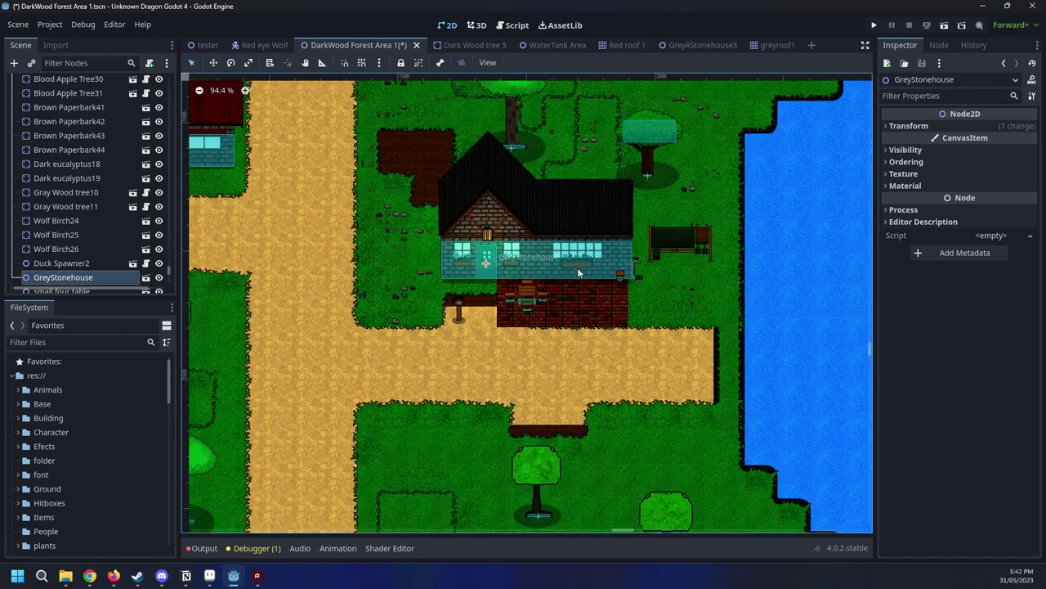
{"action": "scroll", "coordinate": [645, 327], "scroll_direction": "up", "scroll_amount": 3}
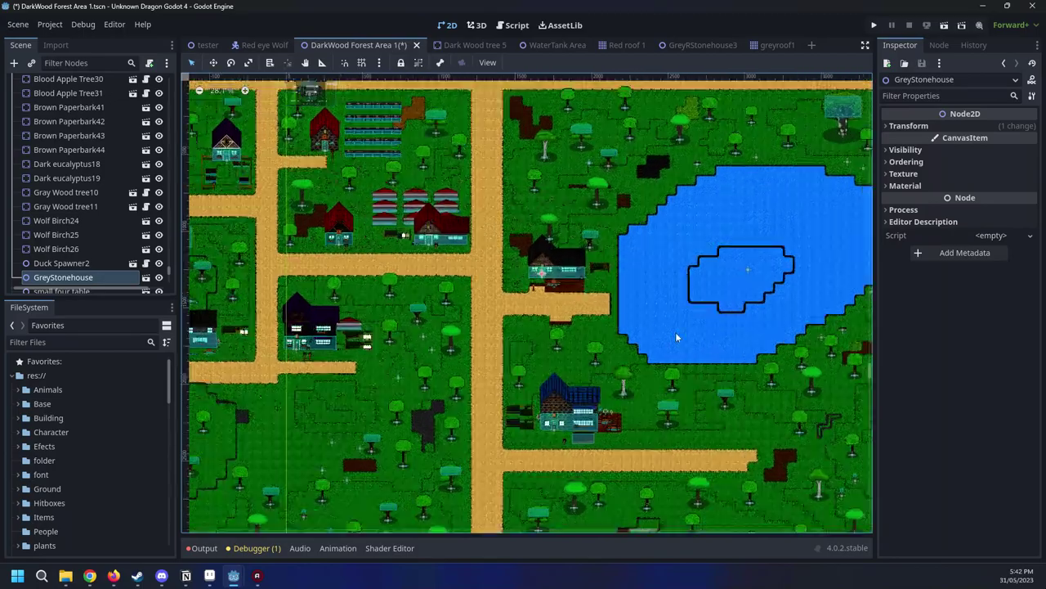
{"action": "left_click", "coordinate": [761, 414]}
Examine the blue-roofed house south of the lake and the dead-end road running past it
{"action": "scroll", "coordinate": [727, 376], "scroll_direction": "up", "scroll_amount": 2}
{"action": "scroll", "coordinate": [695, 343], "scroll_direction": "down", "scroll_amount": 4}
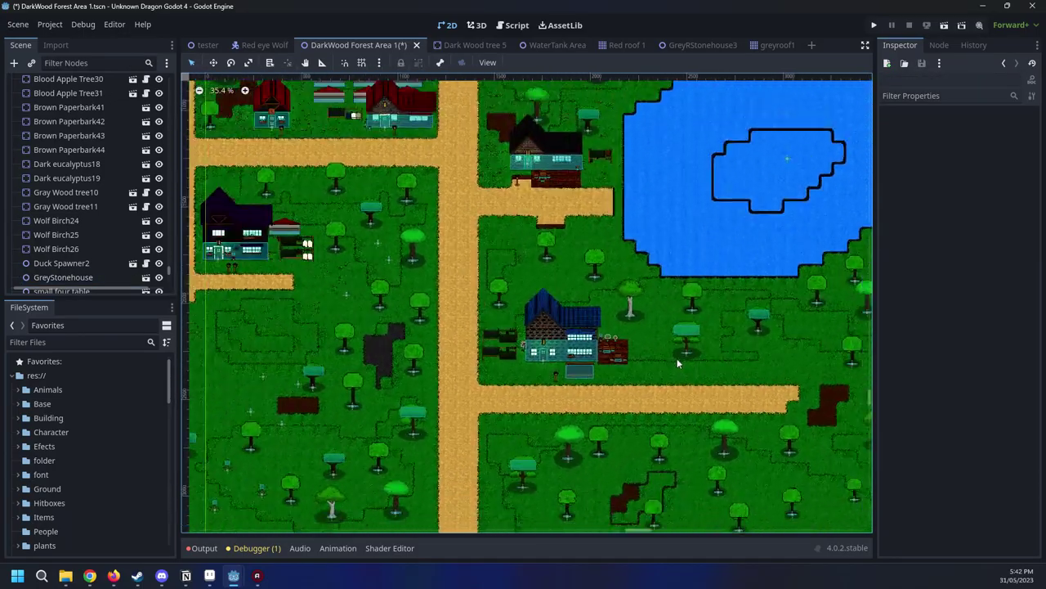
{"action": "scroll", "coordinate": [646, 360], "scroll_direction": "up", "scroll_amount": 3}
{"action": "scroll", "coordinate": [782, 384], "scroll_direction": "up", "scroll_amount": 4}
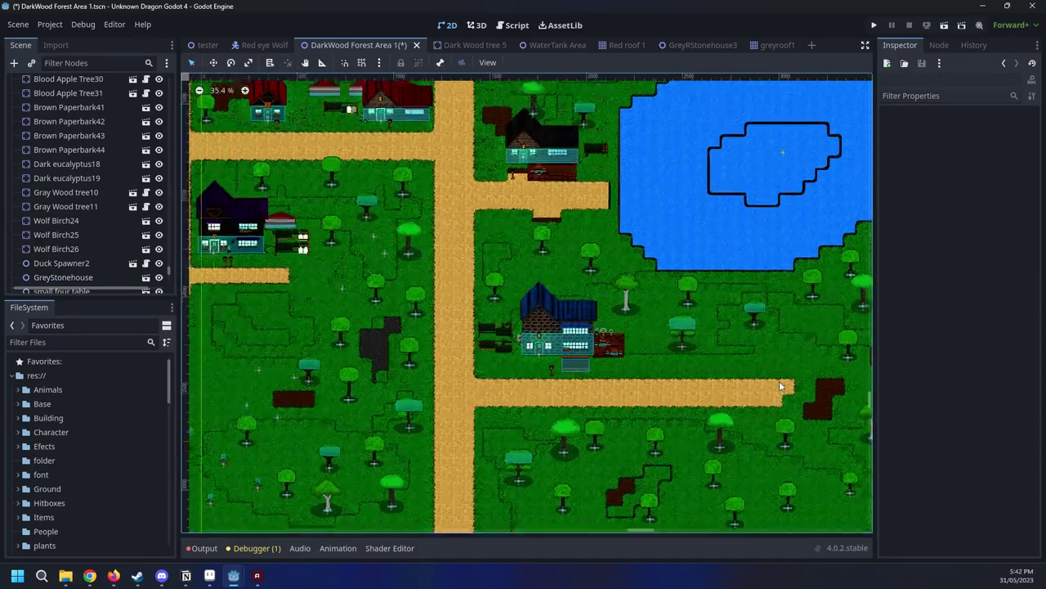
{"action": "mouse_move", "coordinate": [742, 375]}
{"action": "middle_mouse_down"}
{"action": "mouse_move", "coordinate": [440, 333]}
{"action": "mouse_move", "coordinate": [744, 365]}
{"action": "middle_mouse_up"}
{"action": "scroll", "coordinate": [413, 328], "scroll_direction": "down", "scroll_amount": 9}
{"action": "scroll", "coordinate": [416, 327], "scroll_direction": "down", "scroll_amount": 2}
{"action": "scroll", "coordinate": [532, 317], "scroll_direction": "up", "scroll_amount": 7}
Check the southern village blocks and the overall layout of the whole forest map
{"action": "middle_click_drag", "start_coordinate": [610, 310], "coordinate": [748, 352]}
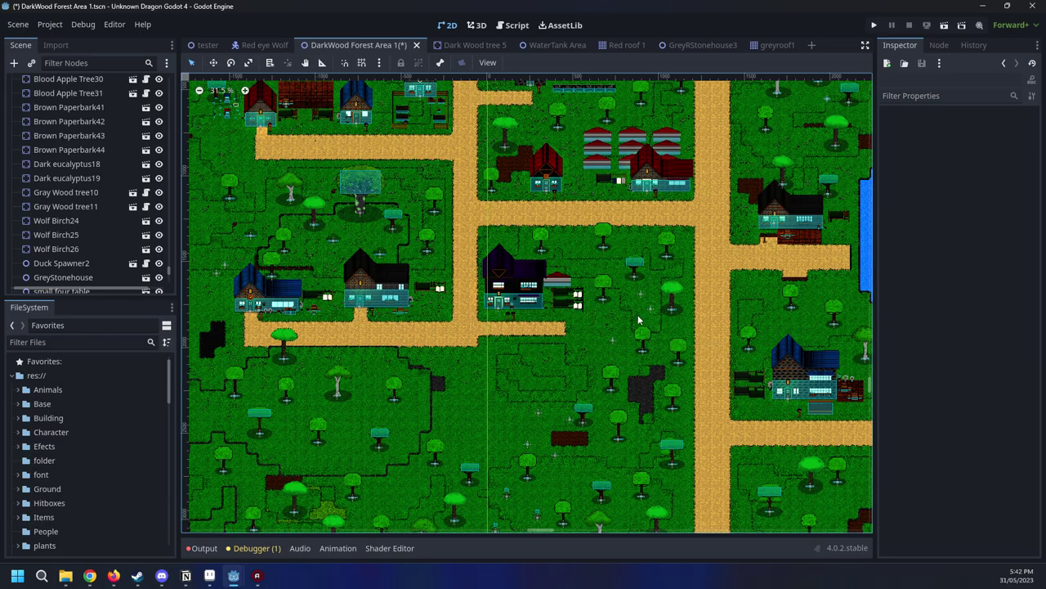
{"action": "middle_click_drag", "start_coordinate": [660, 300], "coordinate": [534, 372]}
{"action": "scroll", "coordinate": [535, 360], "scroll_direction": "down", "scroll_amount": 6}
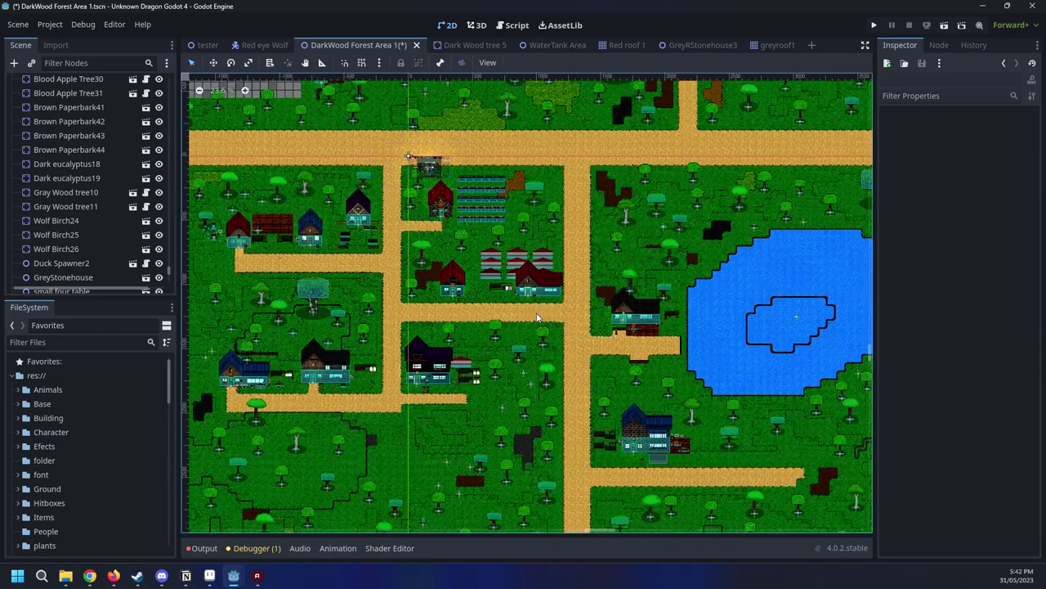
{"action": "scroll", "coordinate": [530, 314], "scroll_direction": "up", "scroll_amount": 3}
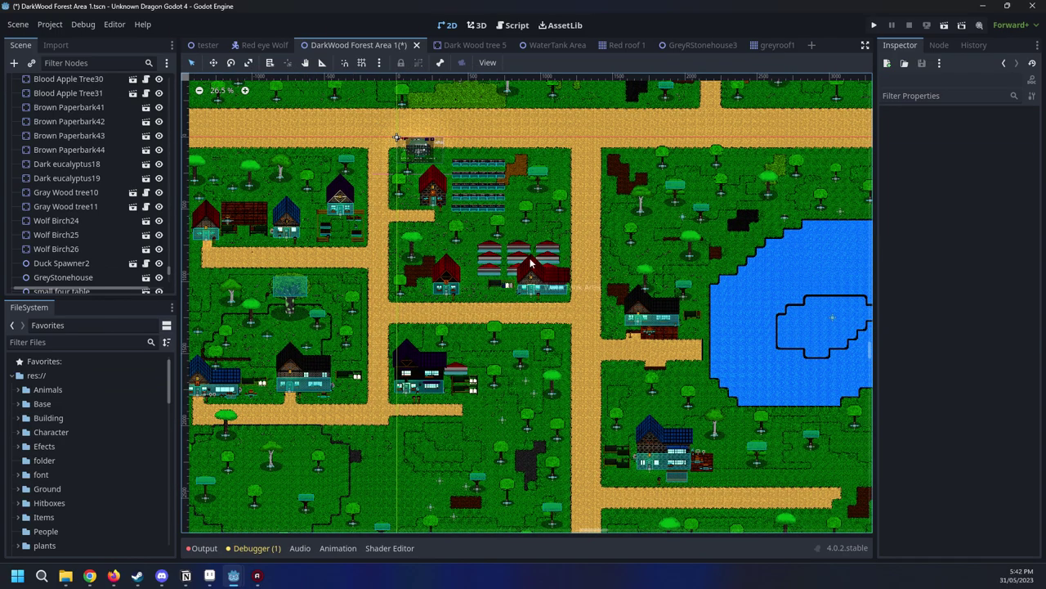
{"action": "middle_click_drag", "start_coordinate": [501, 229], "coordinate": [665, 306]}
{"action": "scroll", "coordinate": [665, 306], "scroll_direction": "up", "scroll_amount": 1}
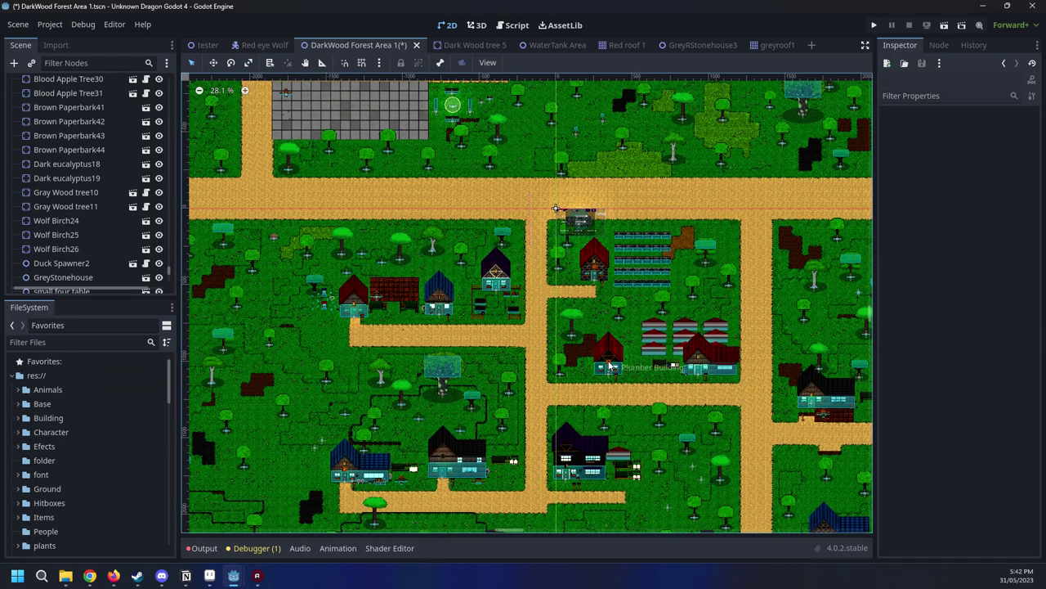
{"action": "scroll", "coordinate": [663, 384], "scroll_direction": "down", "scroll_amount": 8}
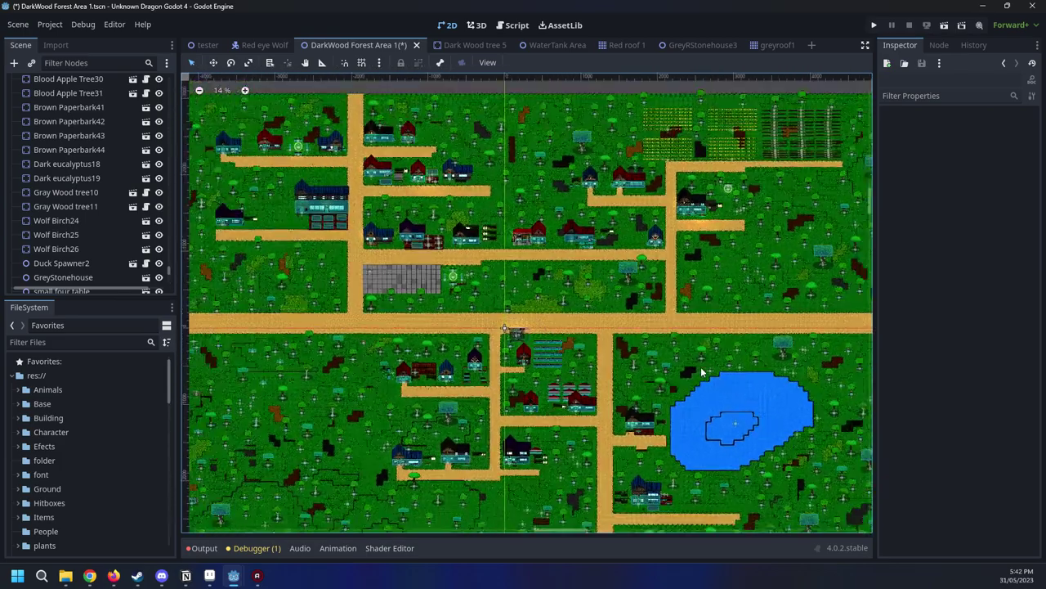
{"action": "scroll", "coordinate": [702, 372], "scroll_direction": "down", "scroll_amount": 2}
{"action": "middle_click_drag", "start_coordinate": [568, 285], "coordinate": [592, 304]}
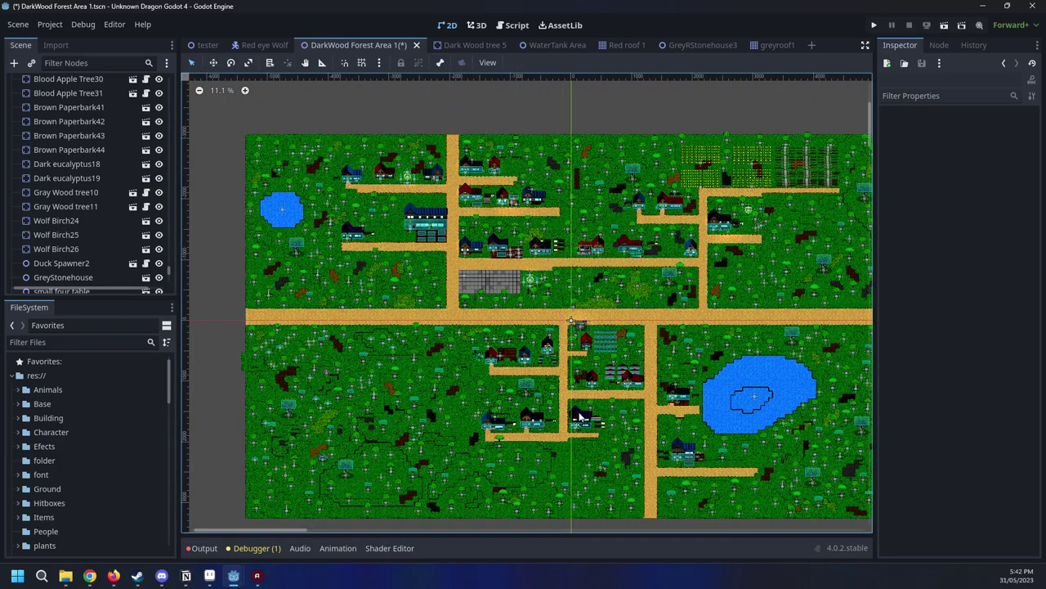
Inspect the blocks south of the main road, from the red-roofed houses and stalls east to GreyStonehouse
{"action": "scroll", "coordinate": [668, 250], "scroll_direction": "up", "scroll_amount": 6}
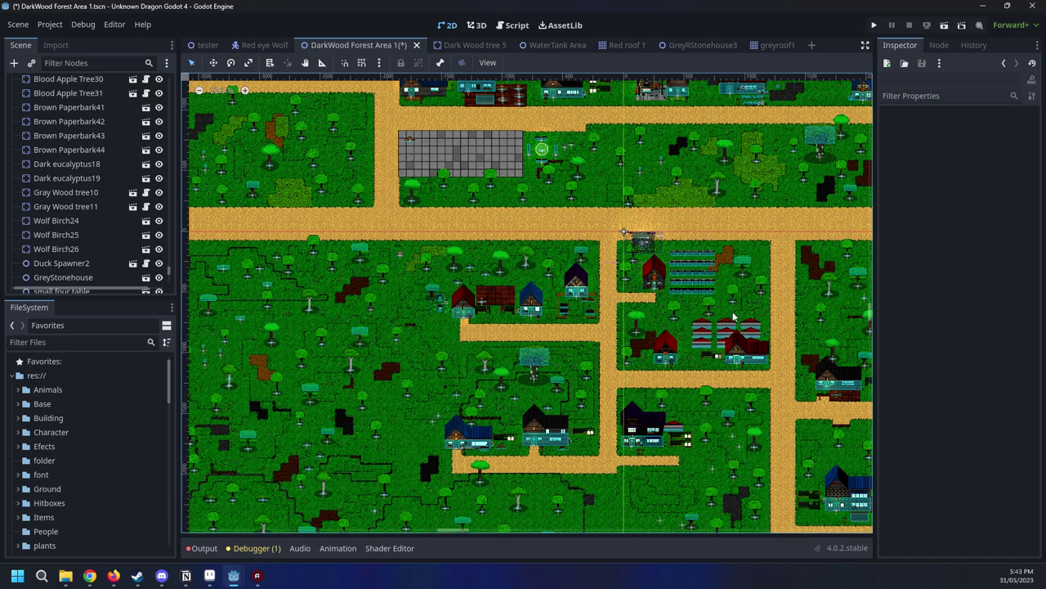
{"action": "scroll", "coordinate": [668, 324], "scroll_direction": "down", "scroll_amount": 2}
{"action": "scroll", "coordinate": [691, 302], "scroll_direction": "up", "scroll_amount": 5}
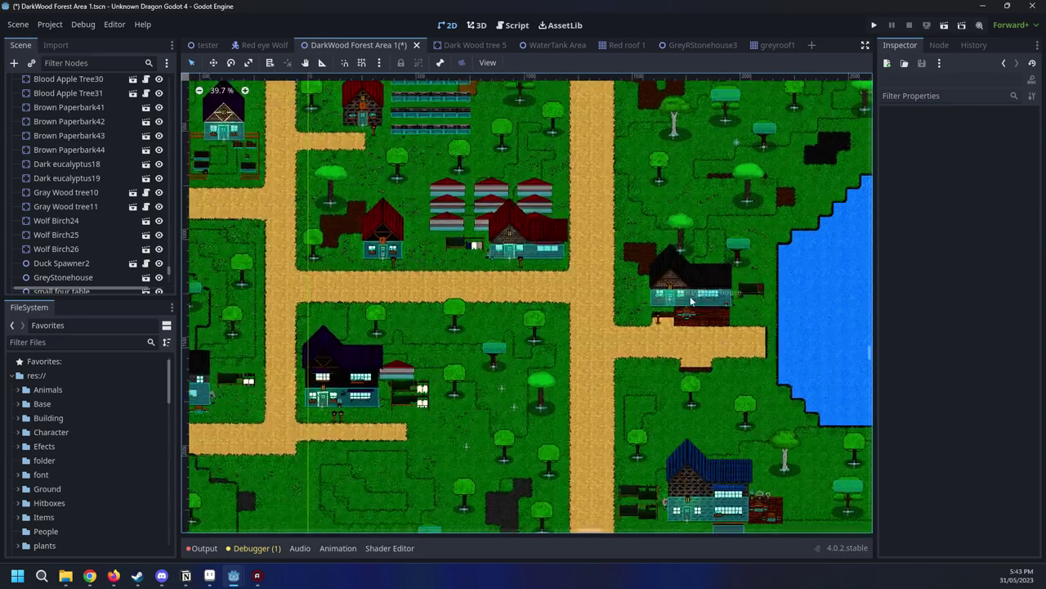
{"action": "middle_click_drag", "start_coordinate": [691, 302], "coordinate": [695, 499]}
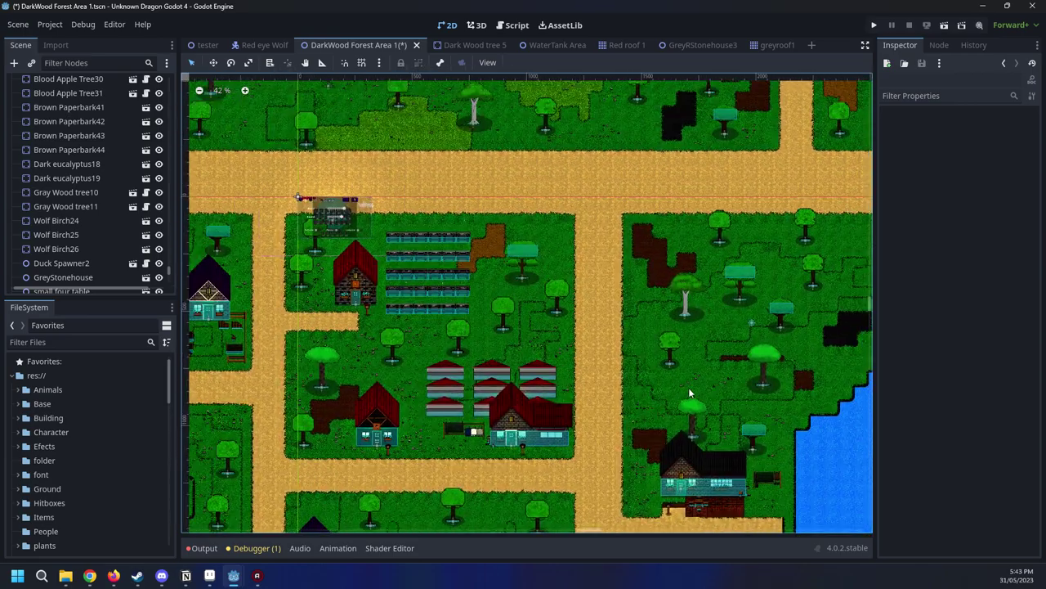
{"action": "scroll", "coordinate": [703, 441], "scroll_direction": "up", "scroll_amount": 4}
{"action": "scroll", "coordinate": [694, 433], "scroll_direction": "down", "scroll_amount": 5}
{"action": "scroll", "coordinate": [581, 378], "scroll_direction": "up", "scroll_amount": 1}
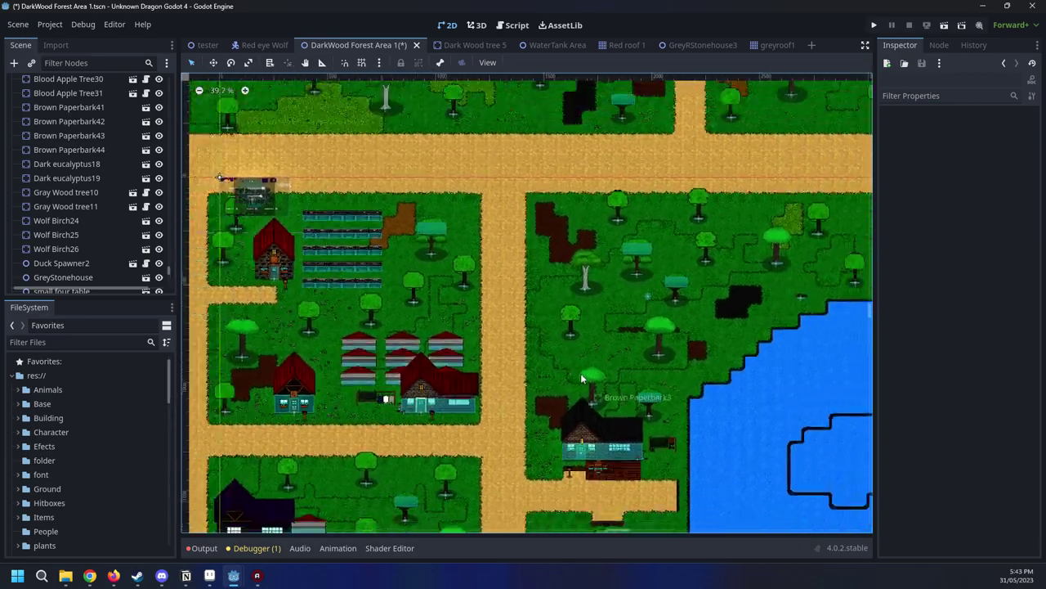
{"action": "scroll", "coordinate": [581, 378], "scroll_direction": "down", "scroll_amount": 3}
{"action": "scroll", "coordinate": [618, 369], "scroll_direction": "up", "scroll_amount": 4}
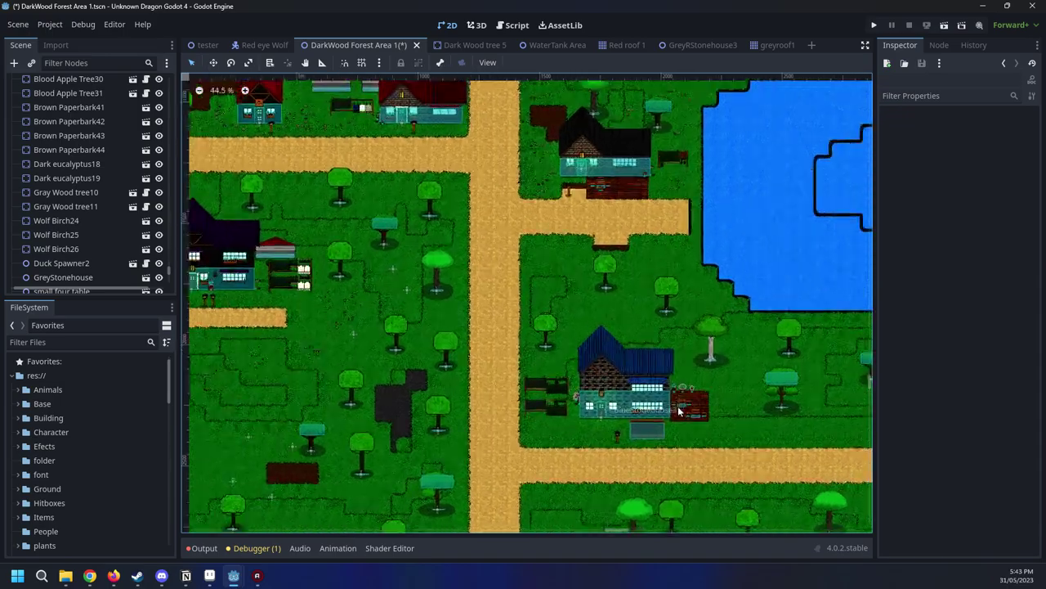
Compare the surroundings of the blue-roofed house below the lake with the purple- and black-roofed houses farther west
{"action": "middle_click_drag", "start_coordinate": [732, 426], "coordinate": [597, 362]}
{"action": "scroll", "coordinate": [658, 403], "scroll_direction": "up", "scroll_amount": 1}
{"action": "middle_click_drag", "start_coordinate": [619, 404], "coordinate": [646, 446]}
{"action": "scroll", "coordinate": [645, 455], "scroll_direction": "down", "scroll_amount": 4}
{"action": "scroll", "coordinate": [644, 455], "scroll_direction": "up", "scroll_amount": 2}
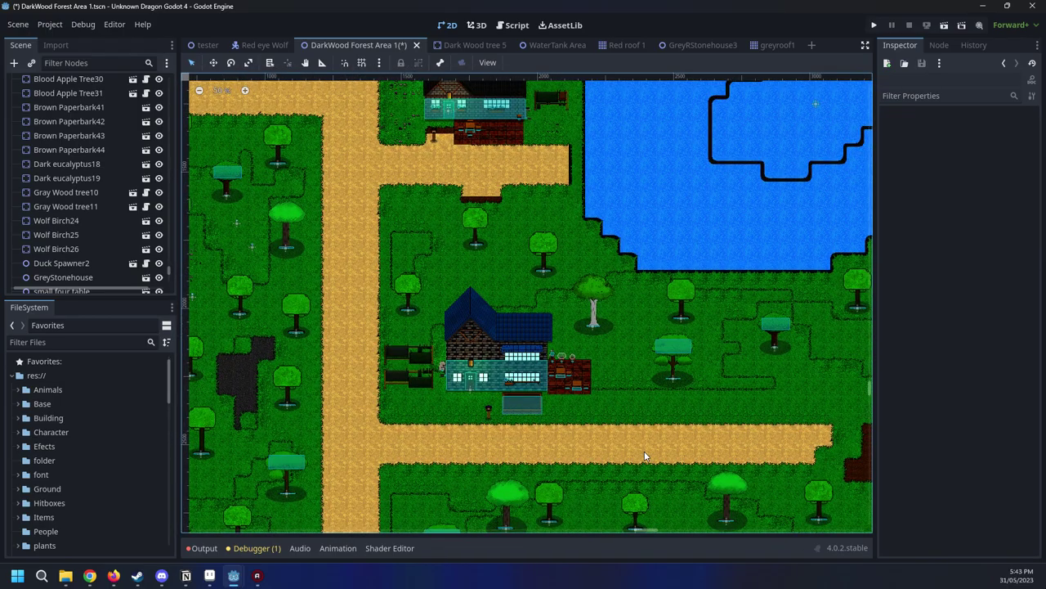
{"action": "scroll", "coordinate": [644, 456], "scroll_direction": "down", "scroll_amount": 5}
{"action": "middle_click_drag", "start_coordinate": [421, 319], "coordinate": [723, 488]}
{"action": "scroll", "coordinate": [551, 435], "scroll_direction": "up", "scroll_amount": 6}
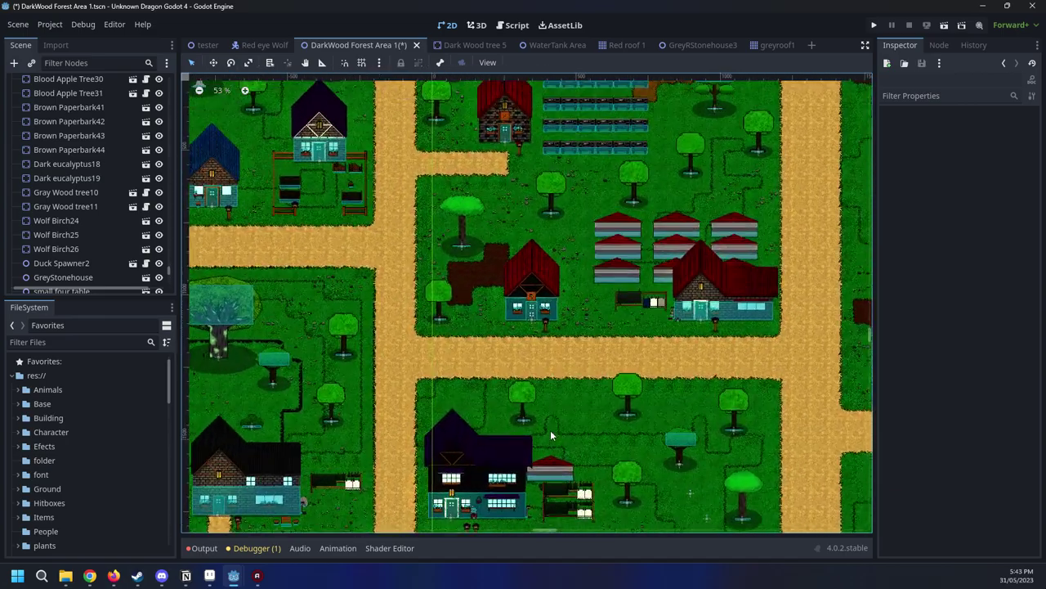
{"action": "middle_click_drag", "start_coordinate": [551, 436], "coordinate": [732, 445]}
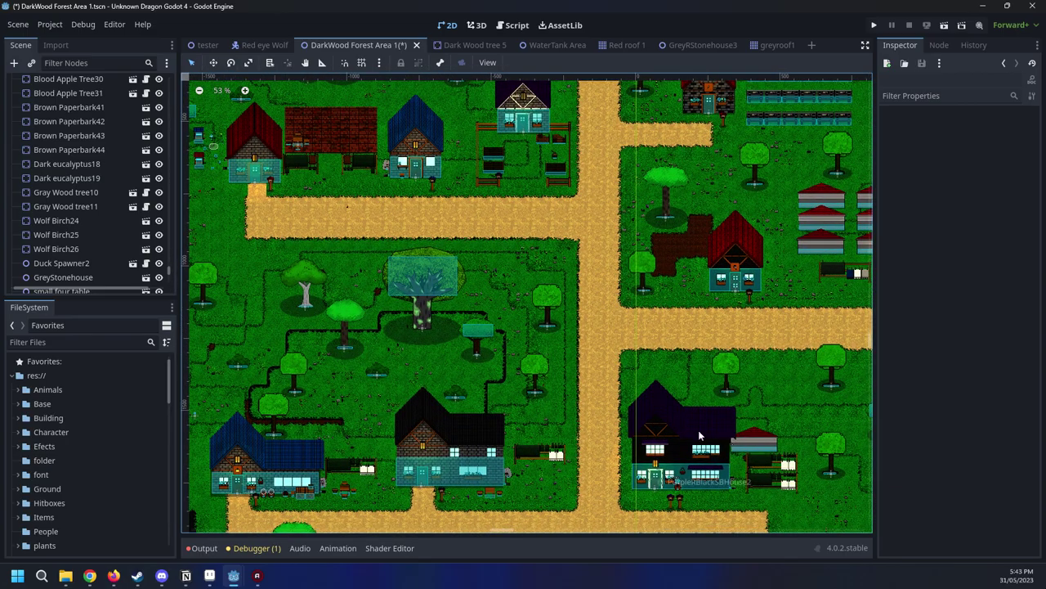
Shift the blue-roofed BlueStonehouse7 slightly east, farther away from the red-brick patio
{"action": "middle_click_drag", "start_coordinate": [591, 311], "coordinate": [798, 388]}
{"action": "scroll", "coordinate": [668, 198], "scroll_direction": "up", "scroll_amount": 13}
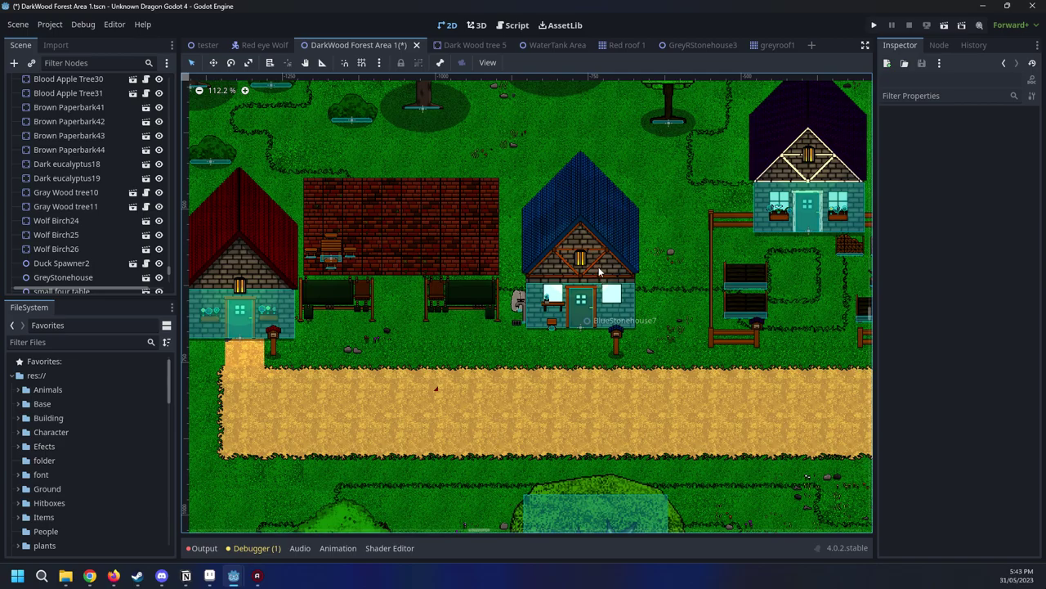
{"action": "left_click_drag", "start_coordinate": [600, 272], "coordinate": [613, 266]}
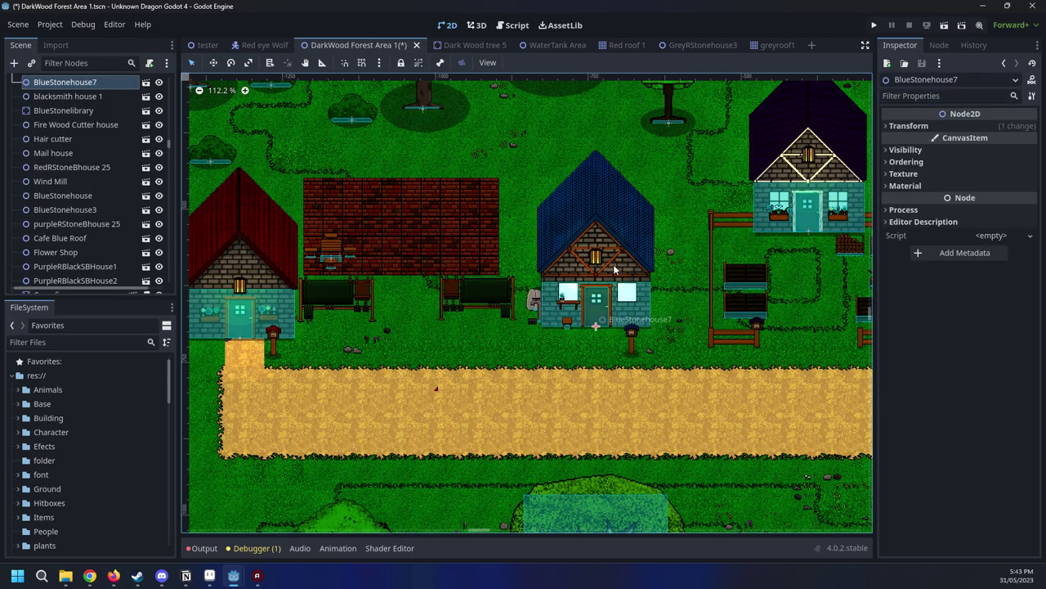
{"action": "scroll", "coordinate": [523, 171], "scroll_direction": "down", "scroll_amount": 3}
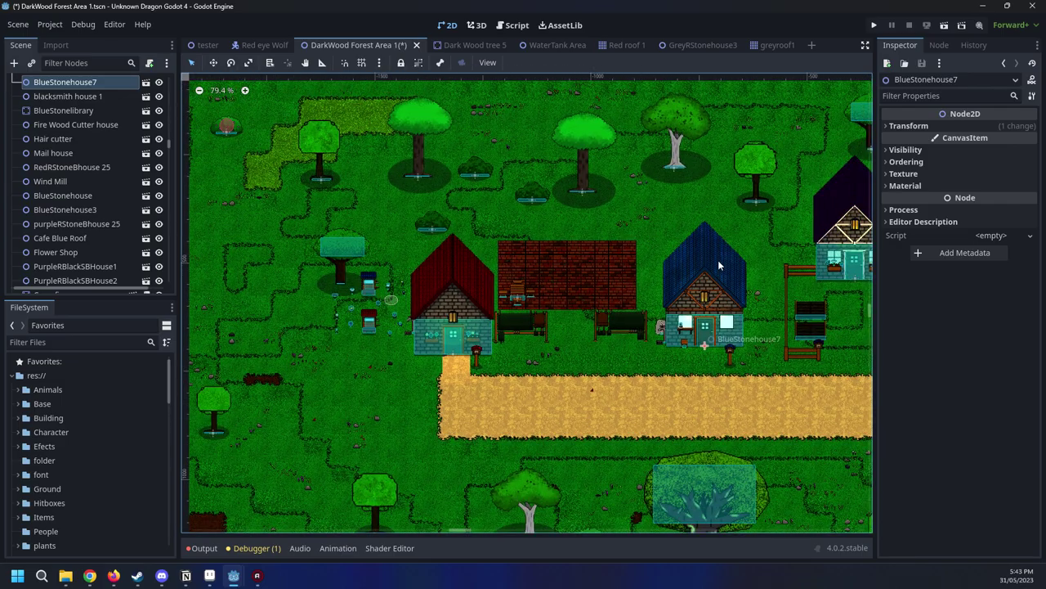
{"action": "middle_click_drag", "start_coordinate": [719, 265], "coordinate": [648, 286]}
{"action": "scroll", "coordinate": [642, 284], "scroll_direction": "up", "scroll_amount": 4}
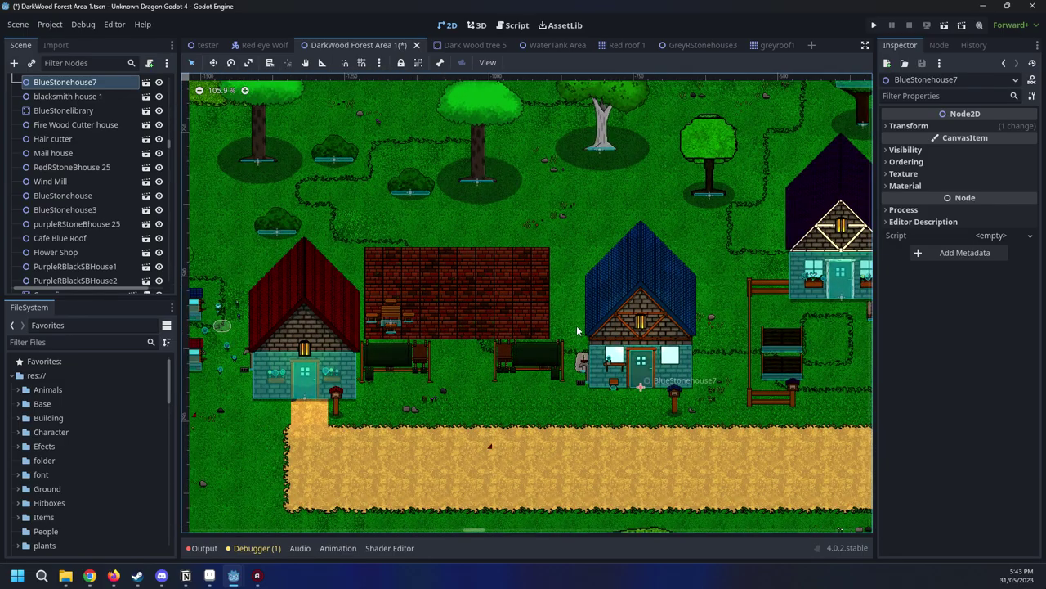
{"action": "left_click_drag", "start_coordinate": [678, 365], "coordinate": [715, 361]}
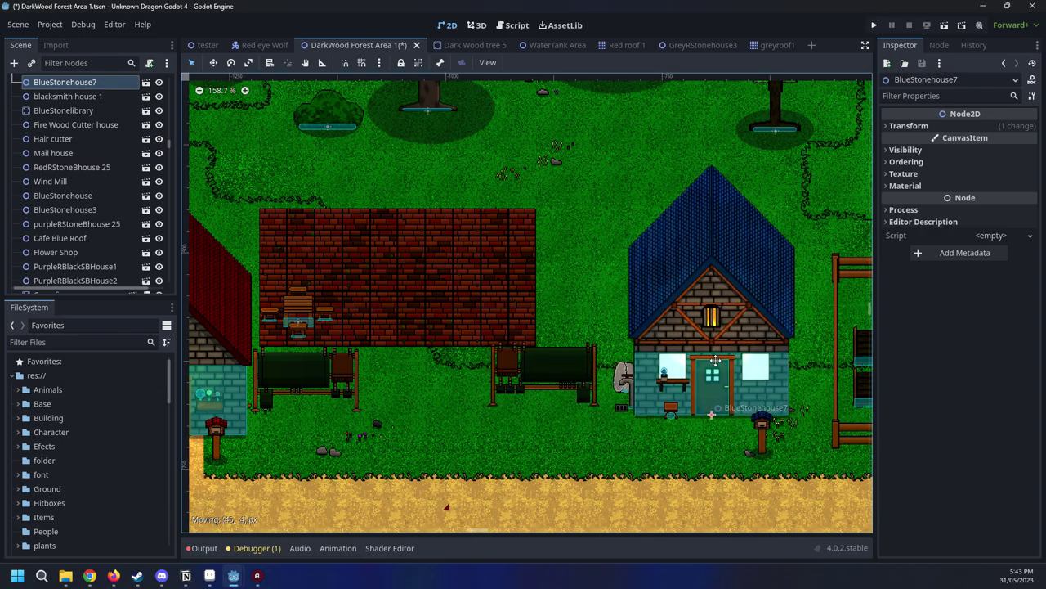
Open the Bee Keeper House scene of the red-roofed house at the west end of the road
{"action": "middle_click_drag", "start_coordinate": [552, 431], "coordinate": [736, 403]}
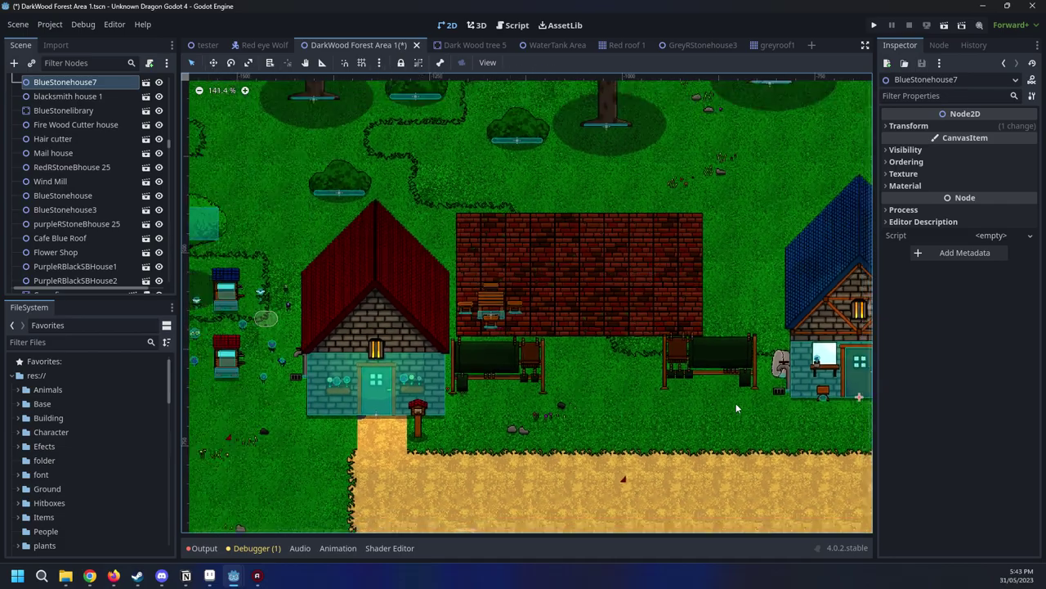
{"action": "scroll", "coordinate": [603, 358], "scroll_direction": "up", "scroll_amount": 1}
{"action": "middle_click_drag", "start_coordinate": [595, 361], "coordinate": [743, 317]}
{"action": "scroll", "coordinate": [408, 324], "scroll_direction": "down", "scroll_amount": 6}
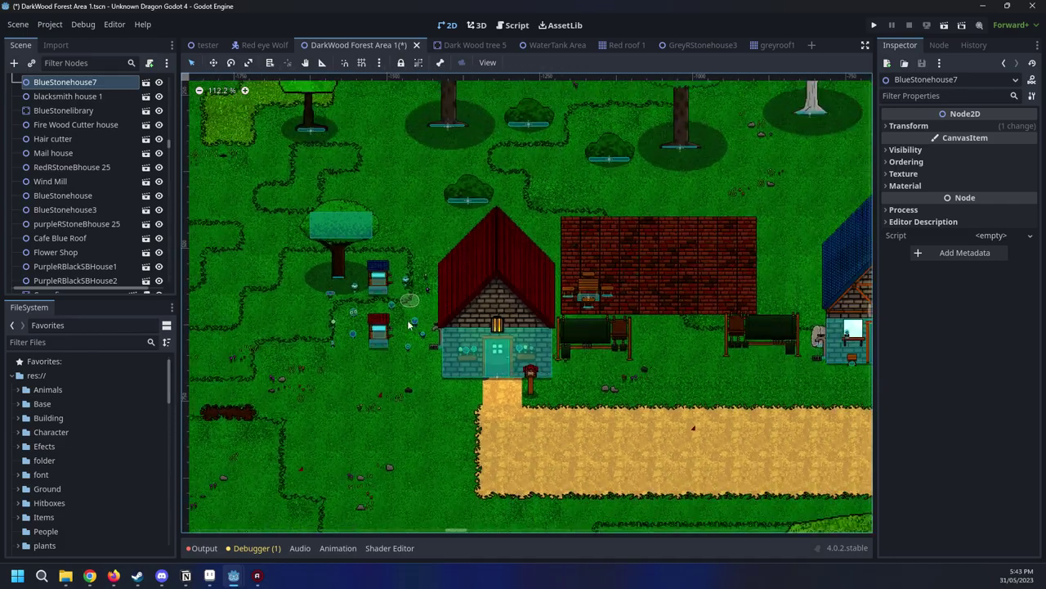
{"action": "scroll", "coordinate": [472, 324], "scroll_direction": "up", "scroll_amount": 4}
{"action": "left_click", "coordinate": [486, 345]}
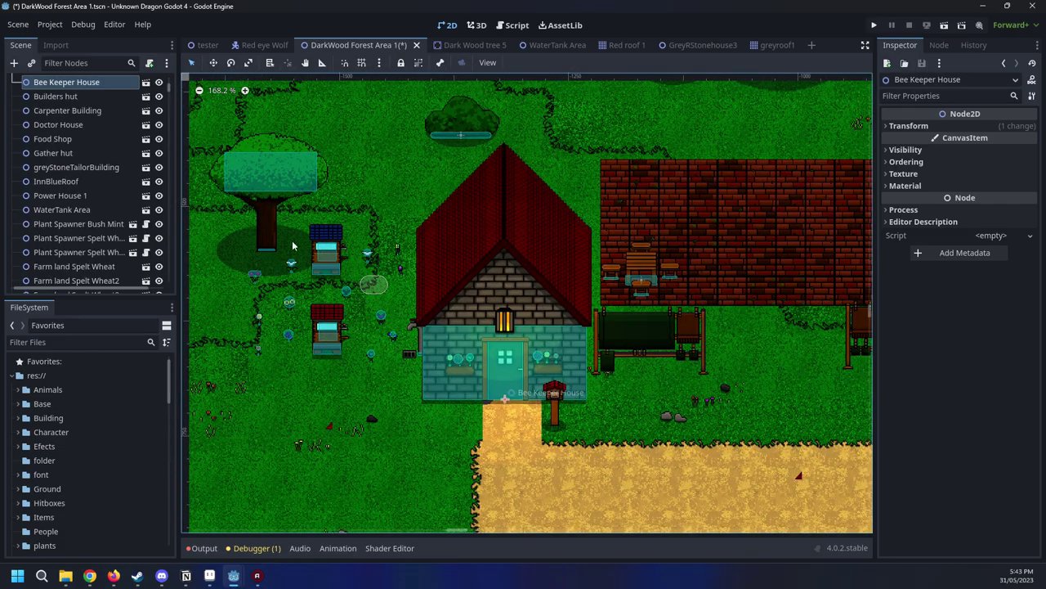
{"action": "scroll", "coordinate": [130, 160], "scroll_direction": "up", "scroll_amount": 3}
{"action": "left_click", "coordinate": [146, 187]}
Examine the Bee Keeper House scene's nodes, beehives, flowers, tree, tap and clothes line
{"action": "scroll", "coordinate": [463, 314], "scroll_direction": "down", "scroll_amount": 3}
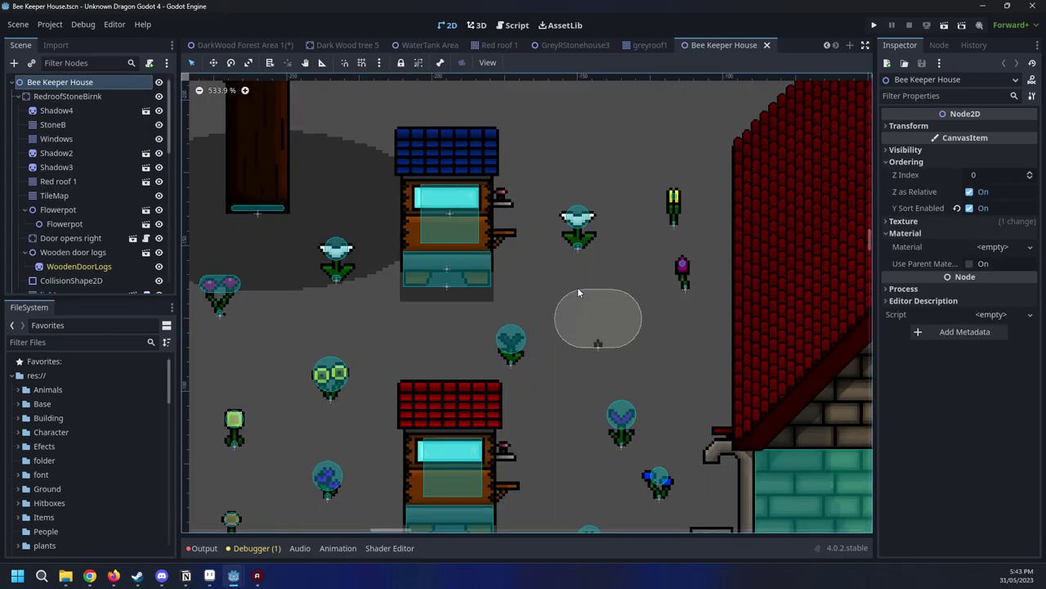
{"action": "scroll", "coordinate": [463, 314], "scroll_direction": "down", "scroll_amount": 1}
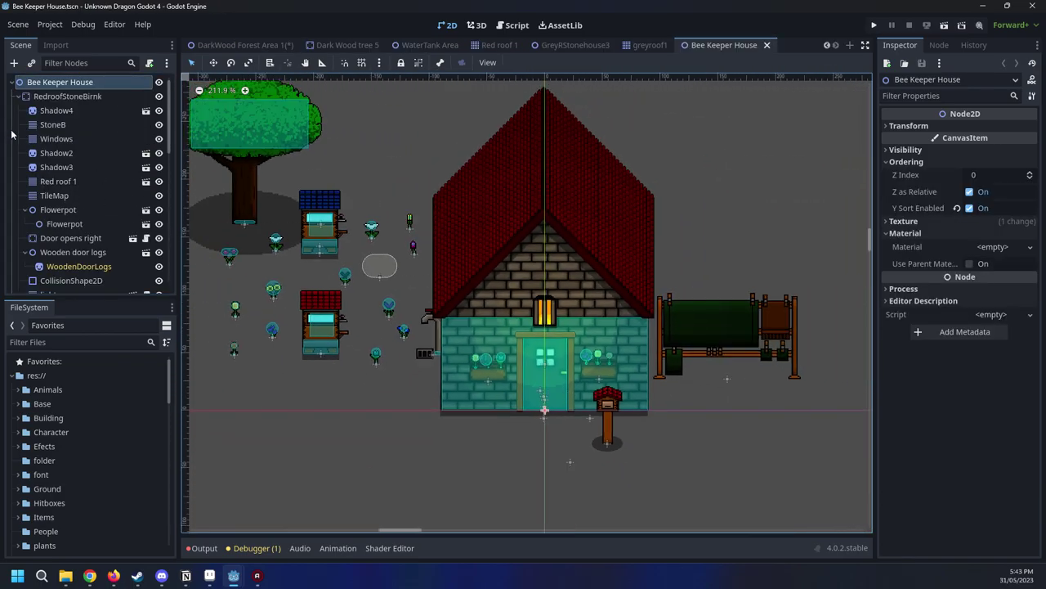
{"action": "scroll", "coordinate": [53, 156], "scroll_direction": "down", "scroll_amount": 4}
{"action": "scroll", "coordinate": [53, 155], "scroll_direction": "down", "scroll_amount": 6}
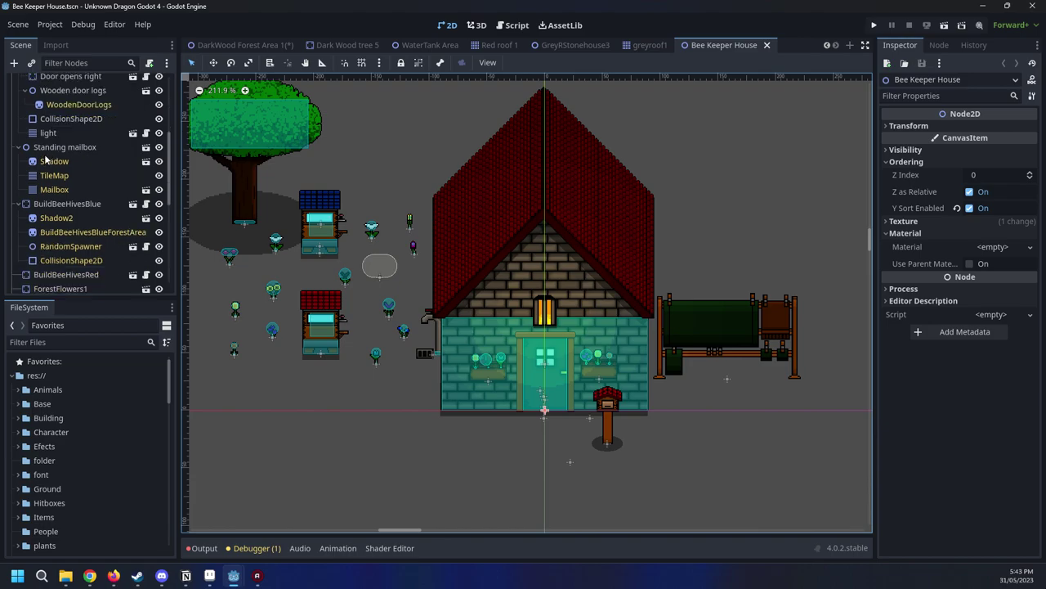
{"action": "scroll", "coordinate": [29, 164], "scroll_direction": "up", "scroll_amount": 5}
{"action": "scroll", "coordinate": [44, 183], "scroll_direction": "down", "scroll_amount": 9}
{"action": "scroll", "coordinate": [44, 183], "scroll_direction": "up", "scroll_amount": 9}
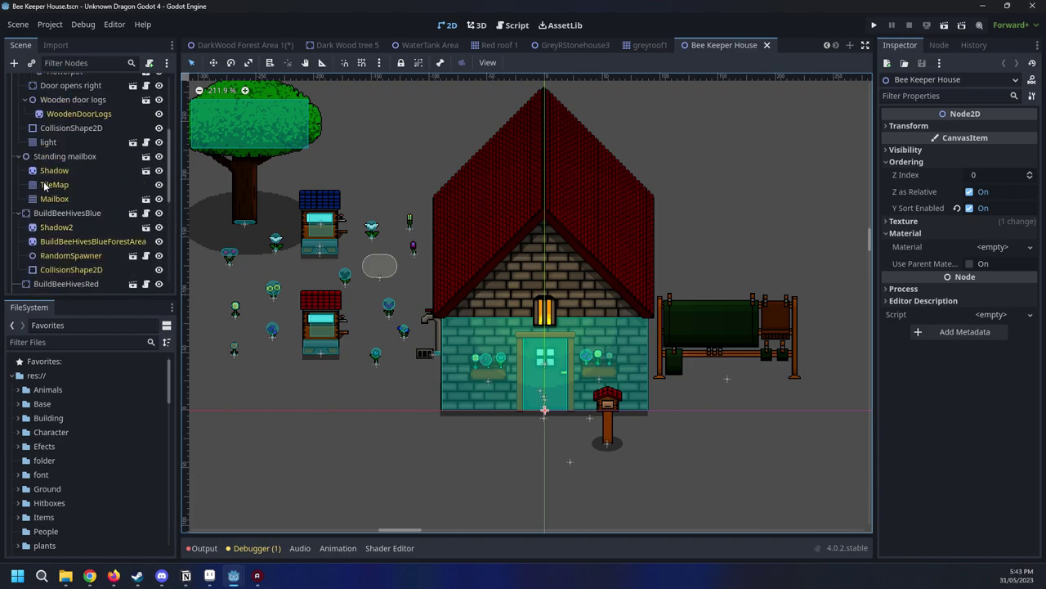
{"action": "scroll", "coordinate": [45, 186], "scroll_direction": "up", "scroll_amount": 5}
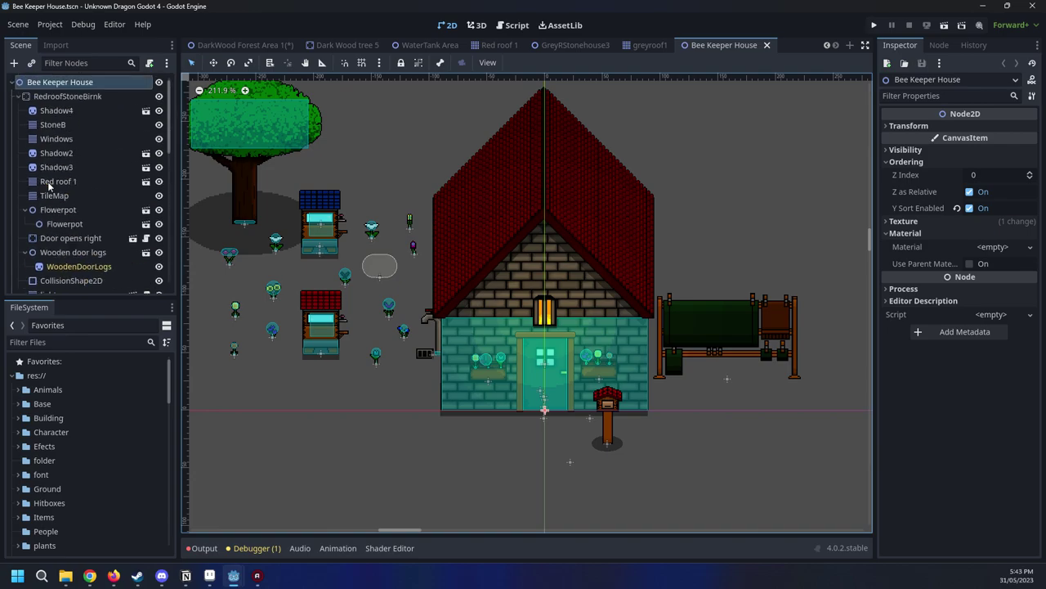
{"action": "middle_click_drag", "start_coordinate": [379, 373], "coordinate": [459, 391]}
{"action": "scroll", "coordinate": [649, 348], "scroll_direction": "down", "scroll_amount": 6}
{"action": "scroll", "coordinate": [458, 392], "scroll_direction": "up", "scroll_amount": 3}
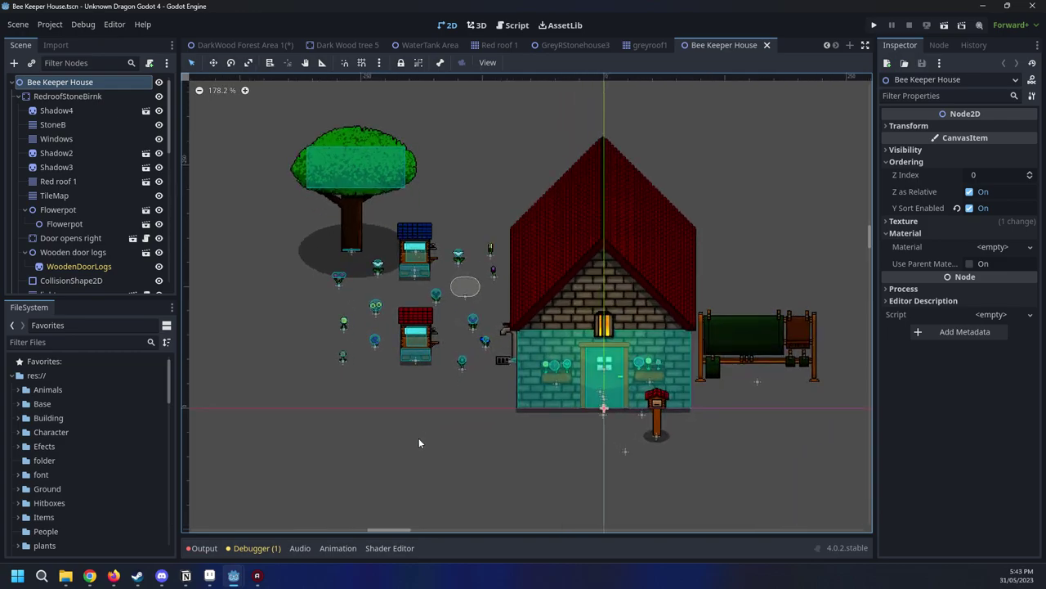
{"action": "middle_click_drag", "start_coordinate": [670, 392], "coordinate": [521, 379]}
{"action": "scroll", "coordinate": [347, 311], "scroll_direction": "up", "scroll_amount": 3}
{"action": "scroll", "coordinate": [463, 407], "scroll_direction": "left", "scroll_amount": 5}
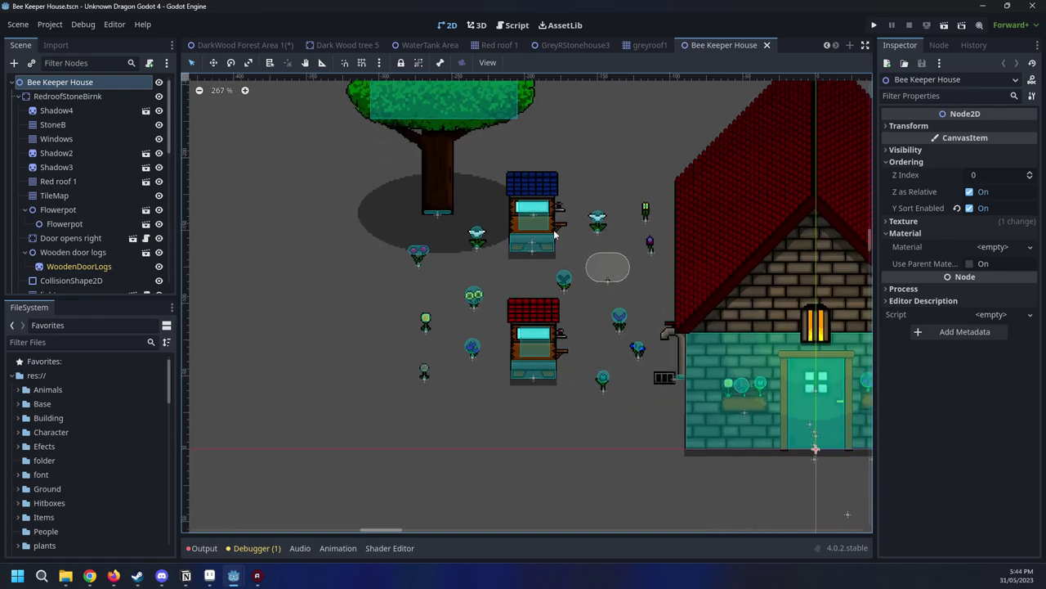
{"action": "middle_click_drag", "start_coordinate": [552, 231], "coordinate": [632, 299]}
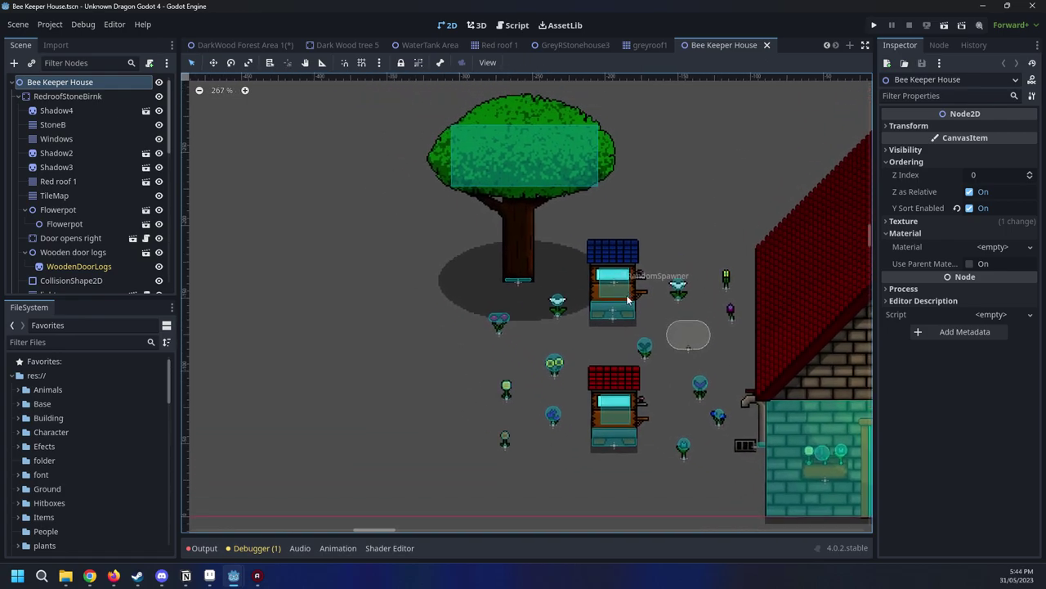
Close the Bee Keeper House scene and save the DarkWood Forest Area 1 scene
{"action": "left_click", "coordinate": [767, 45]}
{"action": "scroll", "coordinate": [618, 93], "scroll_direction": "down", "scroll_amount": 1}
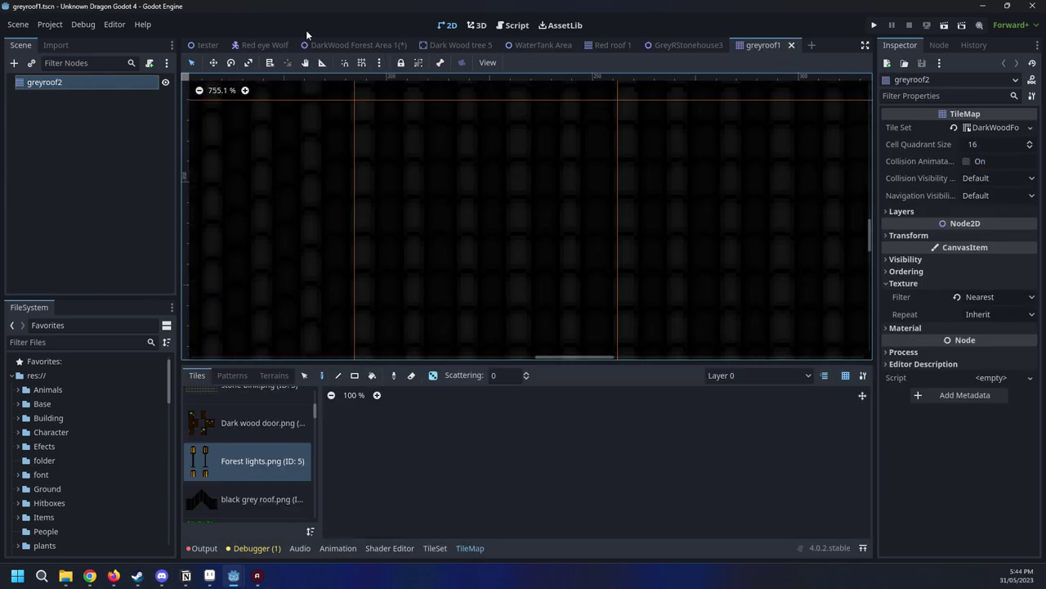
{"action": "left_click", "coordinate": [341, 39]}
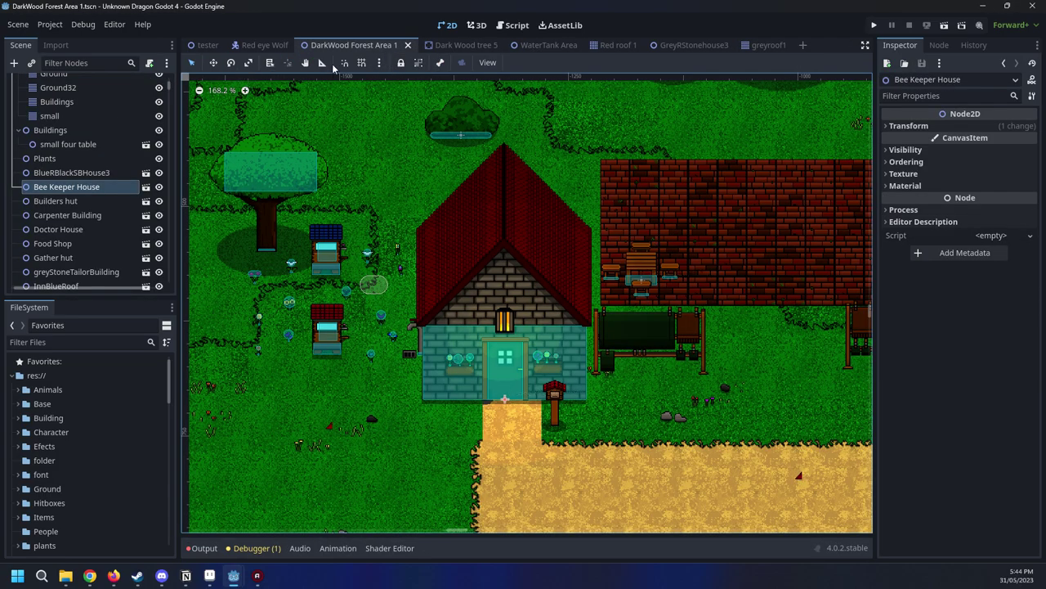
{"action": "right_click", "coordinate": [352, 47]}
{"action": "left_click", "coordinate": [386, 71]}
Move the bush behind the Bee Keeper House slightly northeast, closer to the roof's peak
{"action": "scroll", "coordinate": [544, 188], "scroll_direction": "down", "scroll_amount": 5}
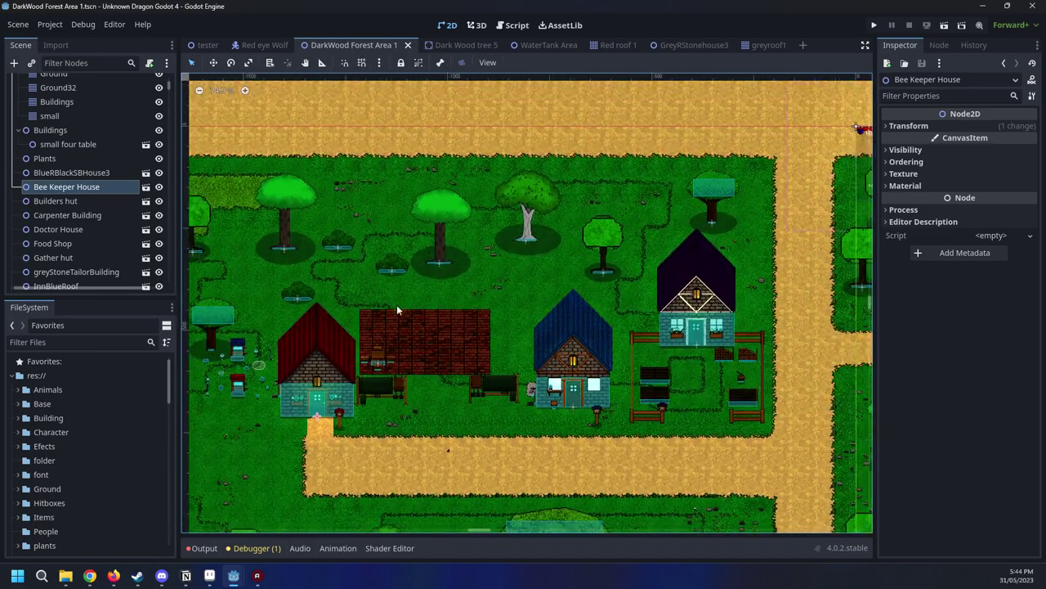
{"action": "scroll", "coordinate": [397, 304], "scroll_direction": "up", "scroll_amount": 4}
{"action": "left_click_drag", "start_coordinate": [526, 329], "coordinate": [554, 316]}
{"action": "left_click", "coordinate": [662, 319]}
Inspect the beehives, flowers and tap west of the Bee Keeper House and their fit with the surrounding grass
{"action": "scroll", "coordinate": [621, 357], "scroll_direction": "up", "scroll_amount": 2}
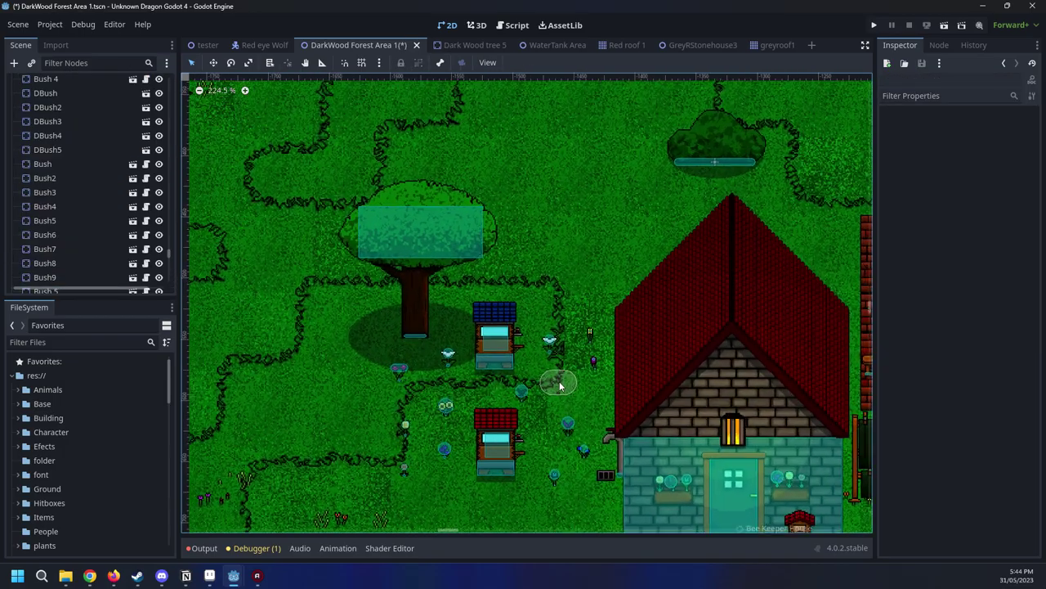
{"action": "scroll", "coordinate": [560, 386], "scroll_direction": "up", "scroll_amount": 8}
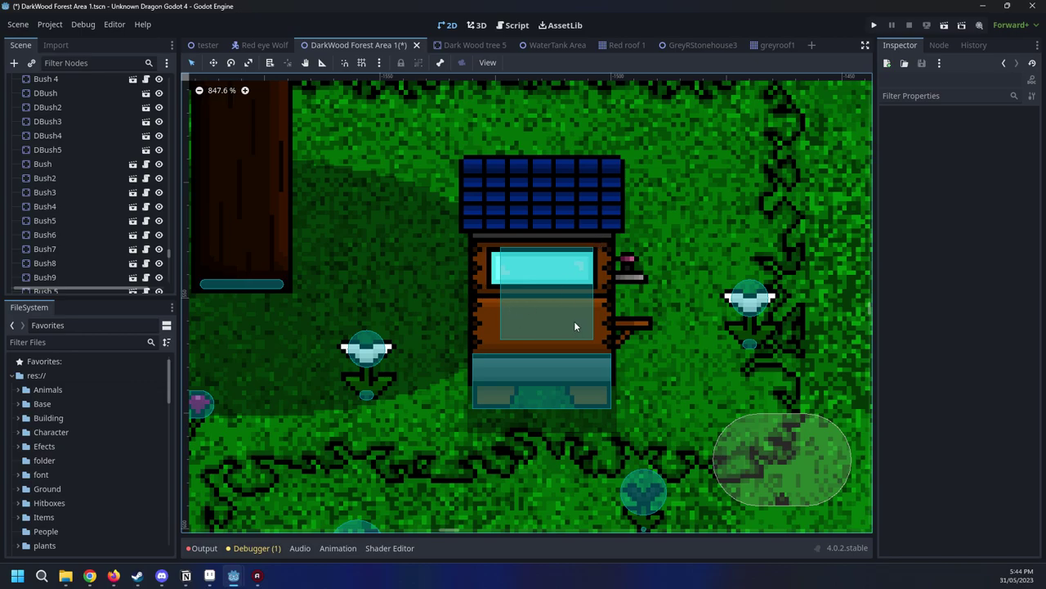
{"action": "scroll", "coordinate": [575, 327], "scroll_direction": "down", "scroll_amount": 10}
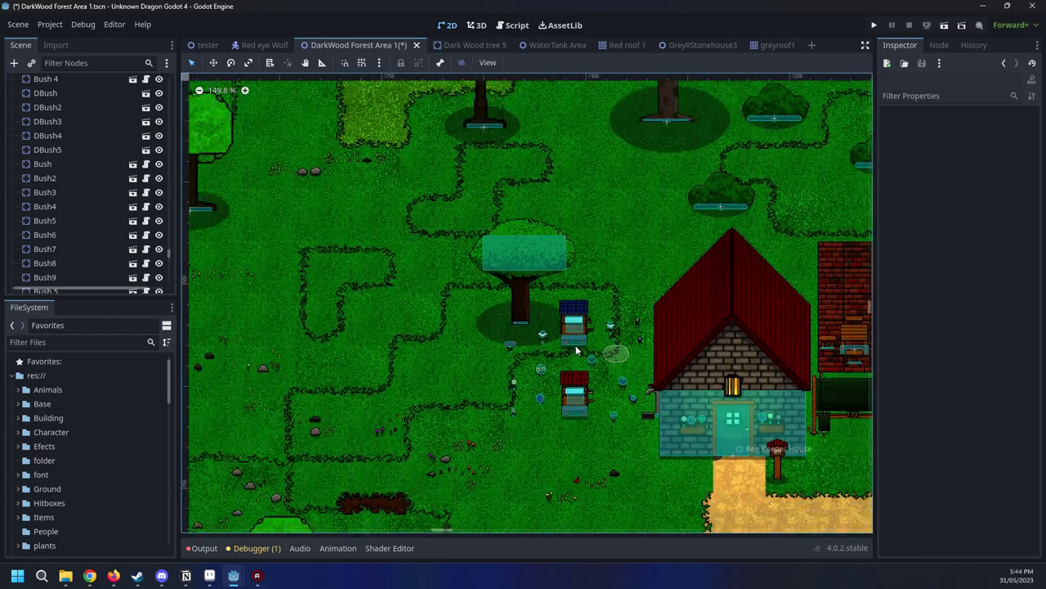
{"action": "scroll", "coordinate": [576, 350], "scroll_direction": "down", "scroll_amount": 9}
{"action": "scroll", "coordinate": [375, 374], "scroll_direction": "up", "scroll_amount": 5}
{"action": "middle_click_drag", "start_coordinate": [463, 264], "coordinate": [341, 283]}
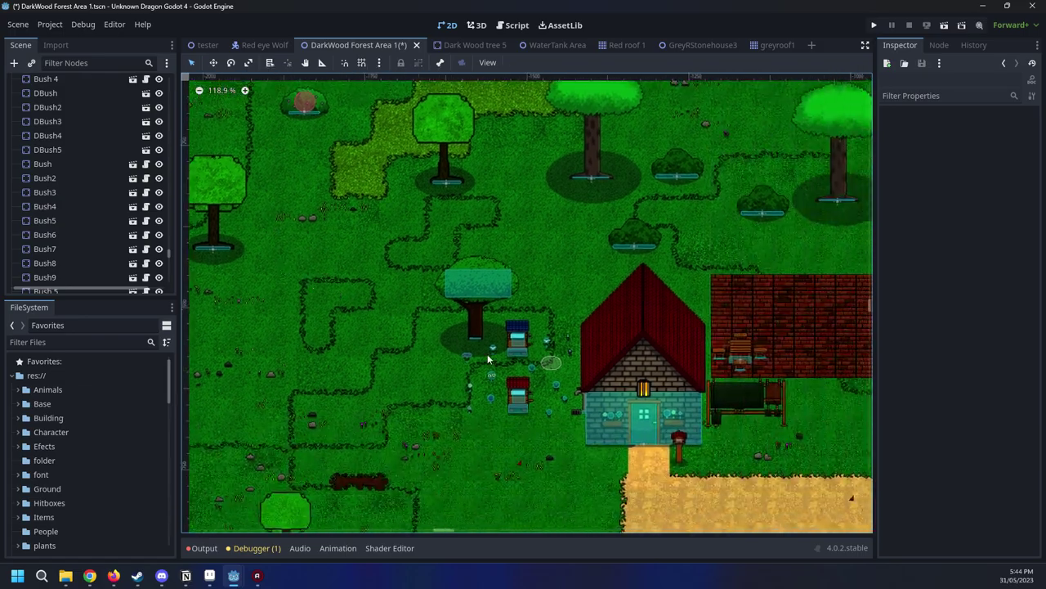
{"action": "scroll", "coordinate": [488, 359], "scroll_direction": "up", "scroll_amount": 7}
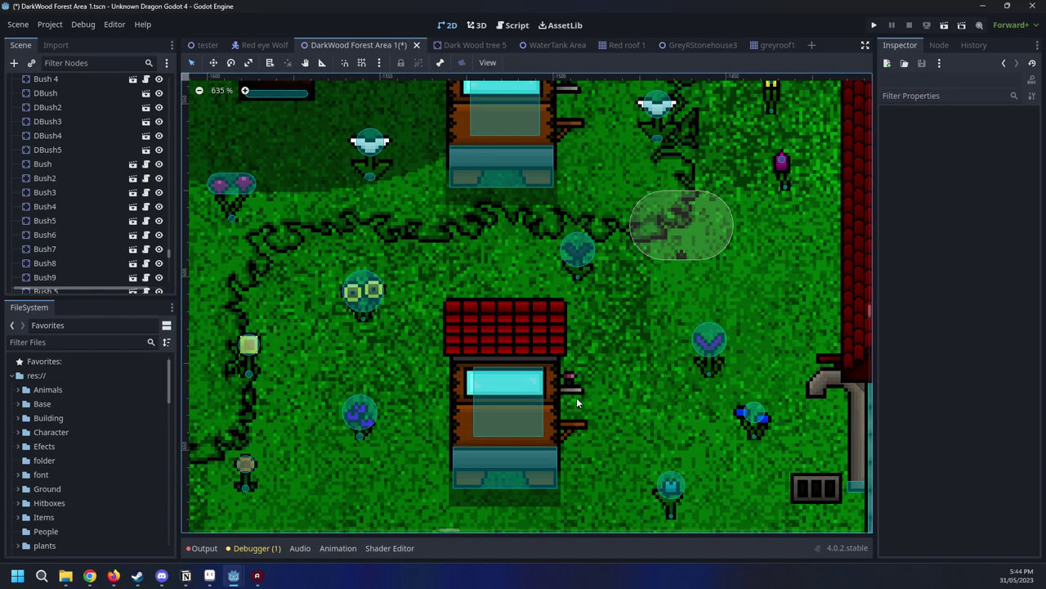
{"action": "middle_click_drag", "start_coordinate": [642, 464], "coordinate": [601, 389]}
{"action": "scroll", "coordinate": [539, 356], "scroll_direction": "down", "scroll_amount": 5}
{"action": "middle_click_drag", "start_coordinate": [671, 354], "coordinate": [460, 333]}
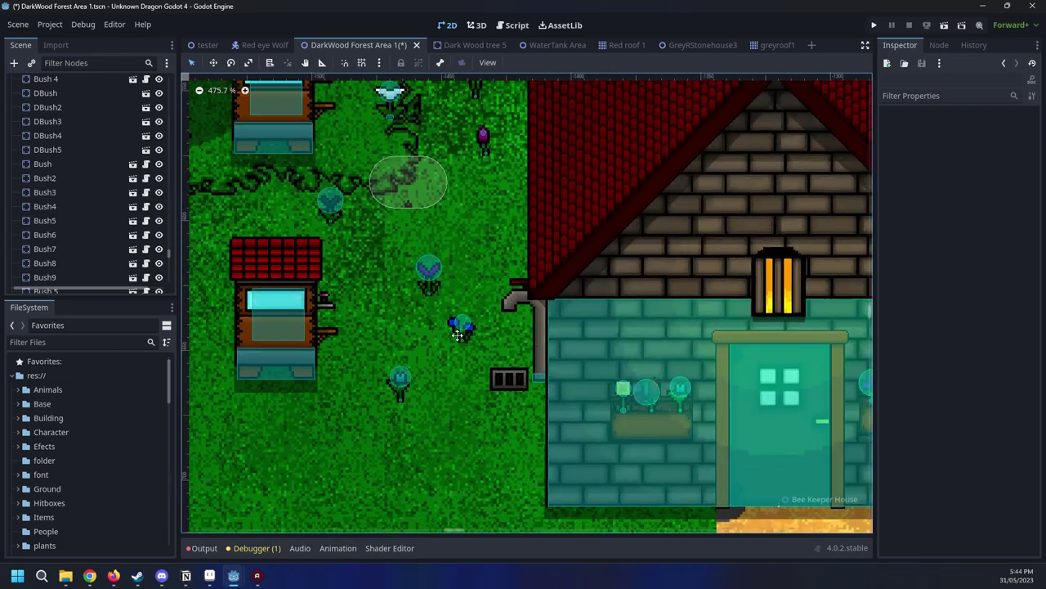
{"action": "scroll", "coordinate": [460, 333], "scroll_direction": "down", "scroll_amount": 6}
{"action": "middle_click_drag", "start_coordinate": [765, 371], "coordinate": [734, 361]}
{"action": "scroll", "coordinate": [518, 348], "scroll_direction": "down", "scroll_amount": 6}
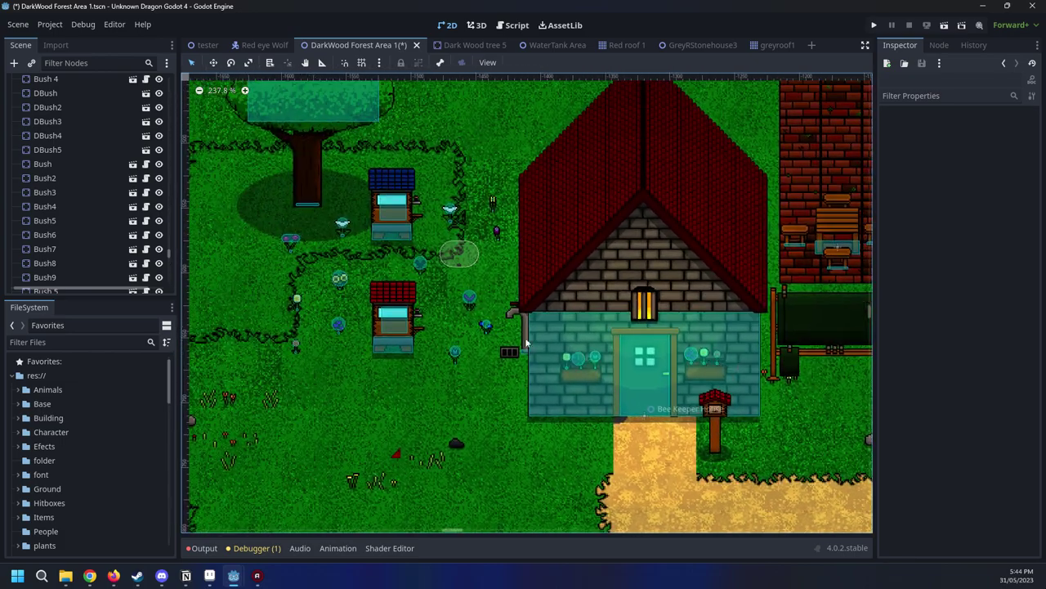
Reopen the Bee Keeper House scene and move the large clothes line away from the house to position 205, -28
{"action": "left_click", "coordinate": [515, 330]}
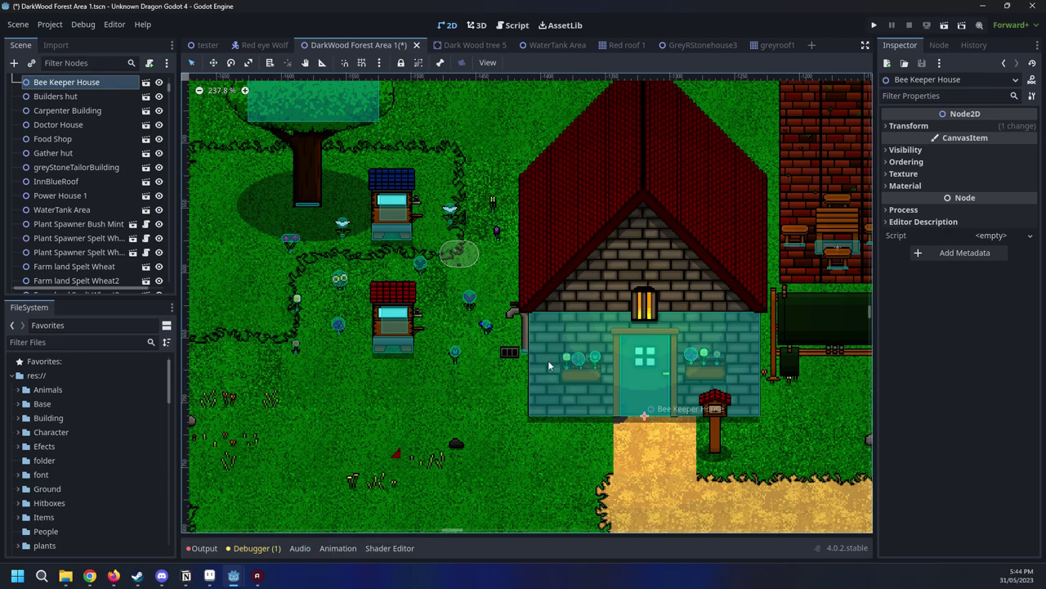
{"action": "middle_click_drag", "start_coordinate": [756, 411], "coordinate": [496, 397]}
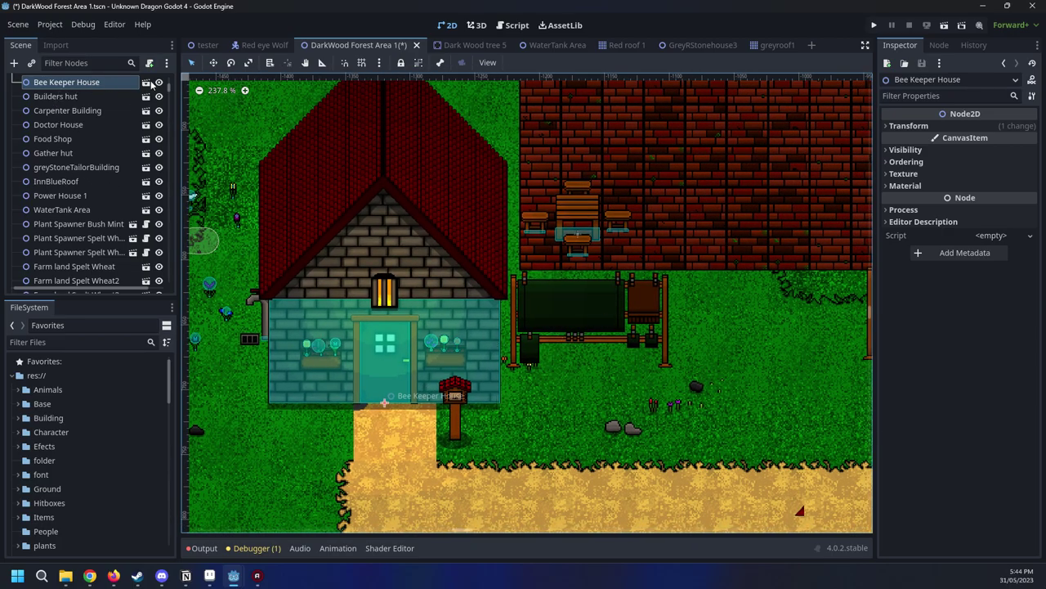
{"action": "left_click", "coordinate": [149, 82]}
{"action": "scroll", "coordinate": [708, 338], "scroll_direction": "down", "scroll_amount": 6}
{"action": "middle_click_drag", "start_coordinate": [708, 338], "coordinate": [327, 286]}
{"action": "middle_click_drag", "start_coordinate": [776, 362], "coordinate": [486, 289]}
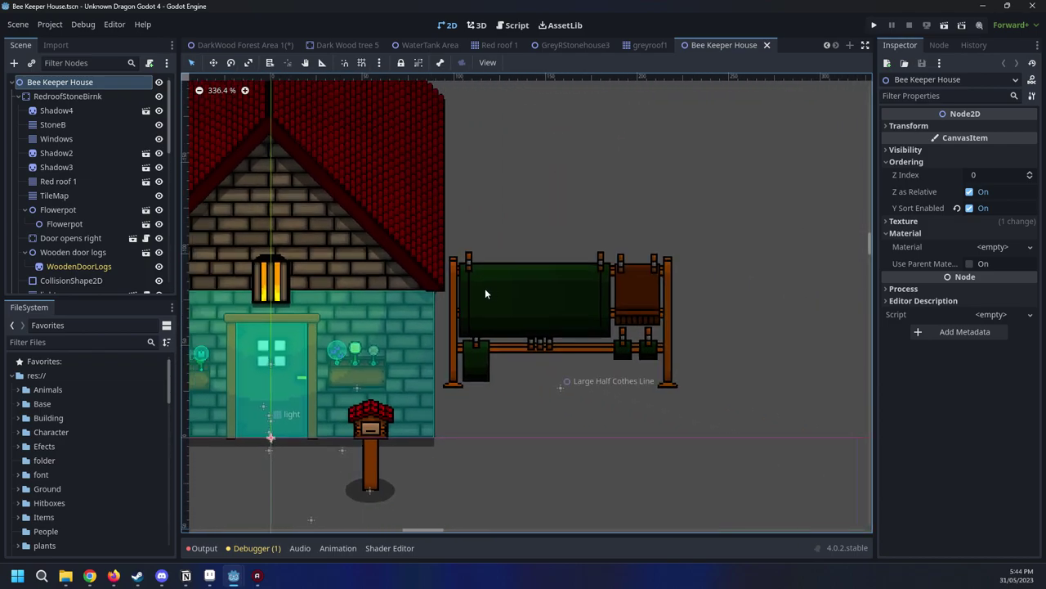
{"action": "left_click_drag", "start_coordinate": [484, 295], "coordinate": [573, 290]}
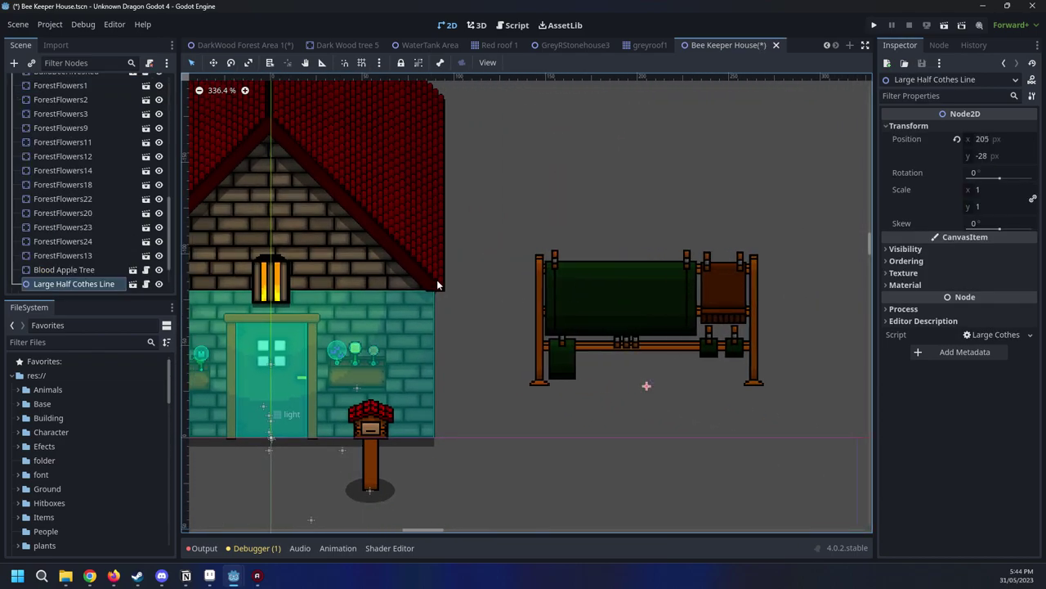
Move the standalone tap to the house's right wall at position 97, -17 and reset its scale to 1 so it faces outward
{"action": "scroll", "coordinate": [437, 283], "scroll_direction": "down", "scroll_amount": 2}
{"action": "left_click_drag", "start_coordinate": [376, 321], "coordinate": [662, 351]}
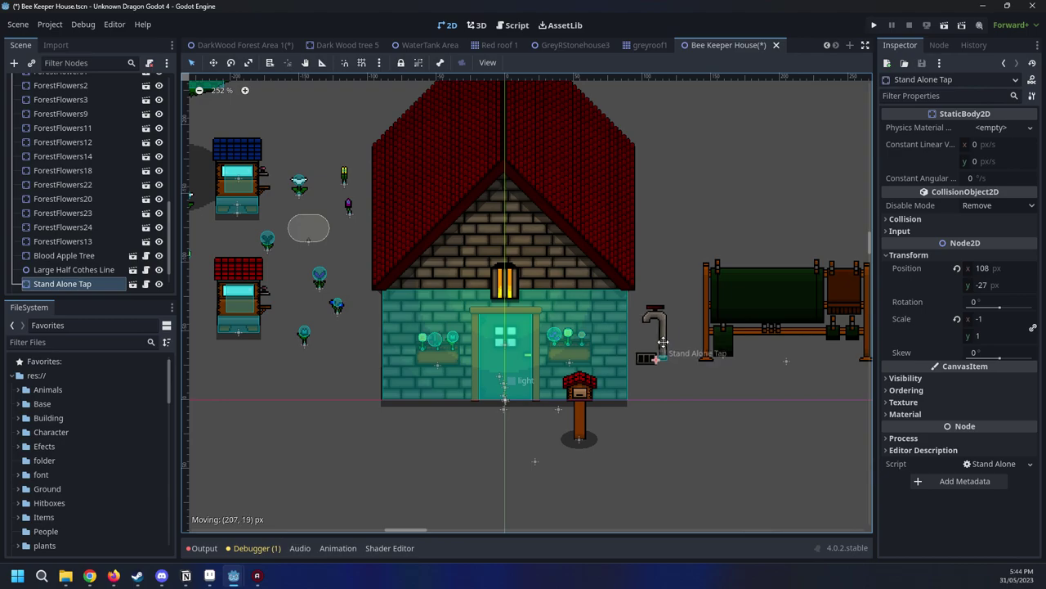
{"action": "left_click", "coordinate": [957, 318]}
{"action": "scroll", "coordinate": [652, 362], "scroll_direction": "up", "scroll_amount": 2}
{"action": "left_click_drag", "start_coordinate": [669, 358], "coordinate": [636, 383]}
{"action": "middle_click_drag", "start_coordinate": [829, 331], "coordinate": [655, 336]}
{"action": "scroll", "coordinate": [656, 336], "scroll_direction": "up", "scroll_amount": 1}
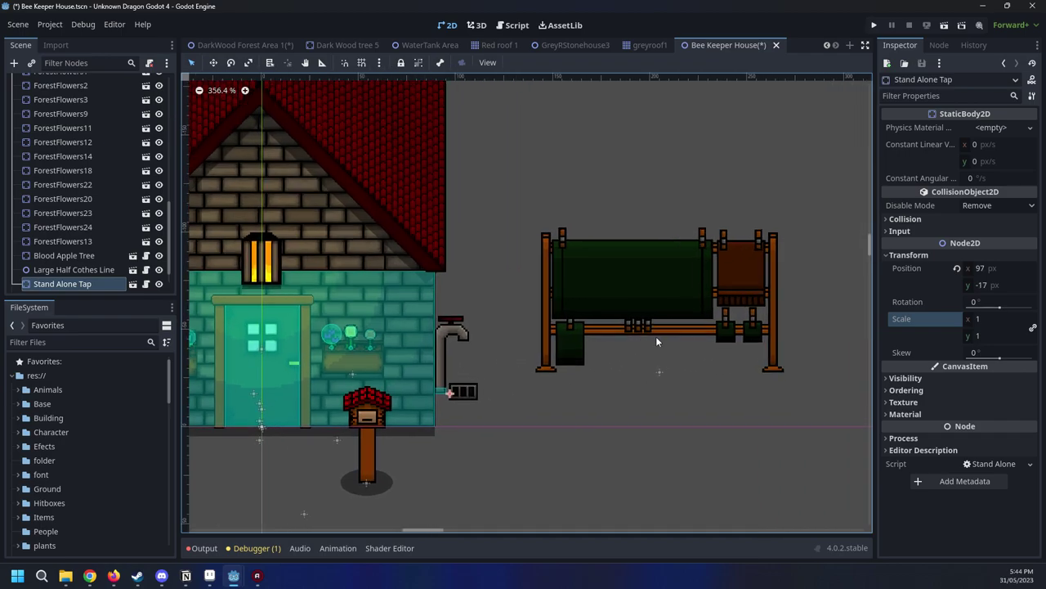
Move the clothes line farther up and nudge the tap slightly higher along the house's right wall
{"action": "left_click_drag", "start_coordinate": [655, 319], "coordinate": [629, 254]}
{"action": "left_click", "coordinate": [459, 395]}
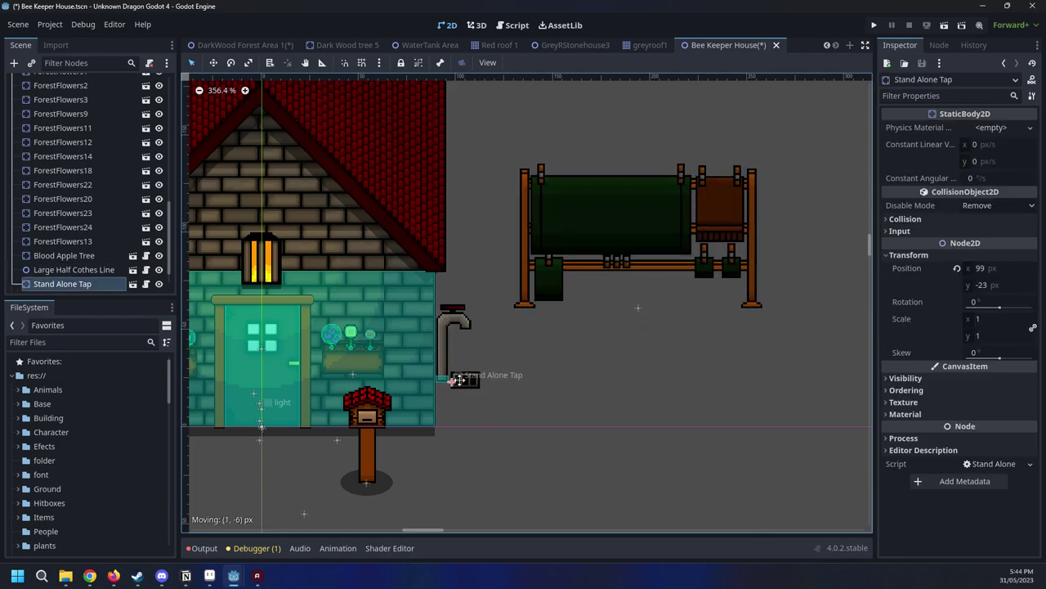
{"action": "scroll", "coordinate": [654, 409], "scroll_direction": "down", "scroll_amount": 2}
{"action": "left_click", "coordinate": [763, 475]}
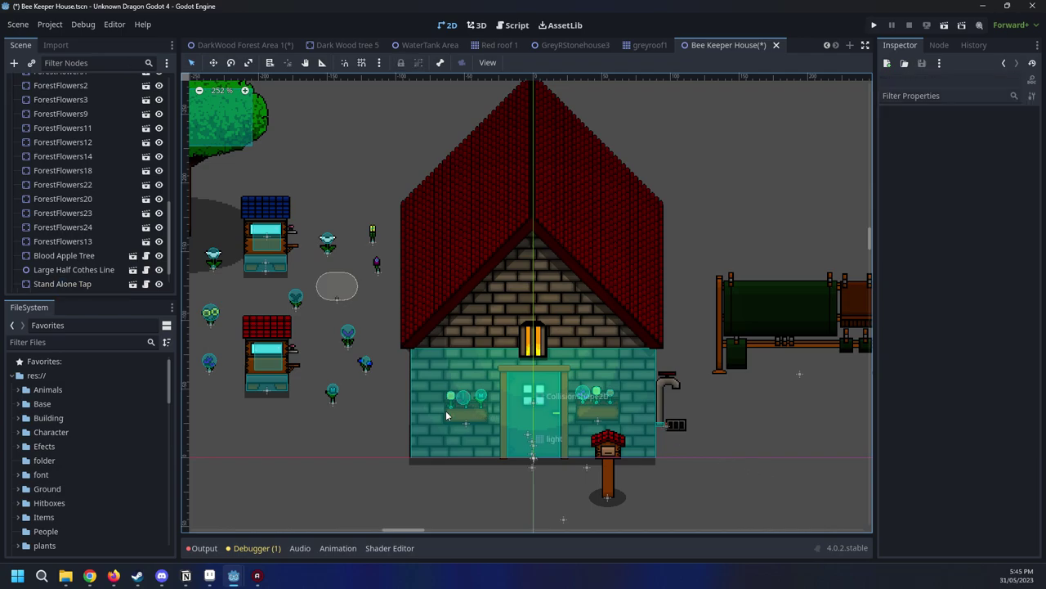
{"action": "scroll", "coordinate": [98, 143], "scroll_direction": "up", "scroll_amount": 13}
{"action": "scroll", "coordinate": [431, 239], "scroll_direction": "up", "scroll_amount": 1}
{"action": "middle_click_drag", "start_coordinate": [432, 240], "coordinate": [251, 215]}
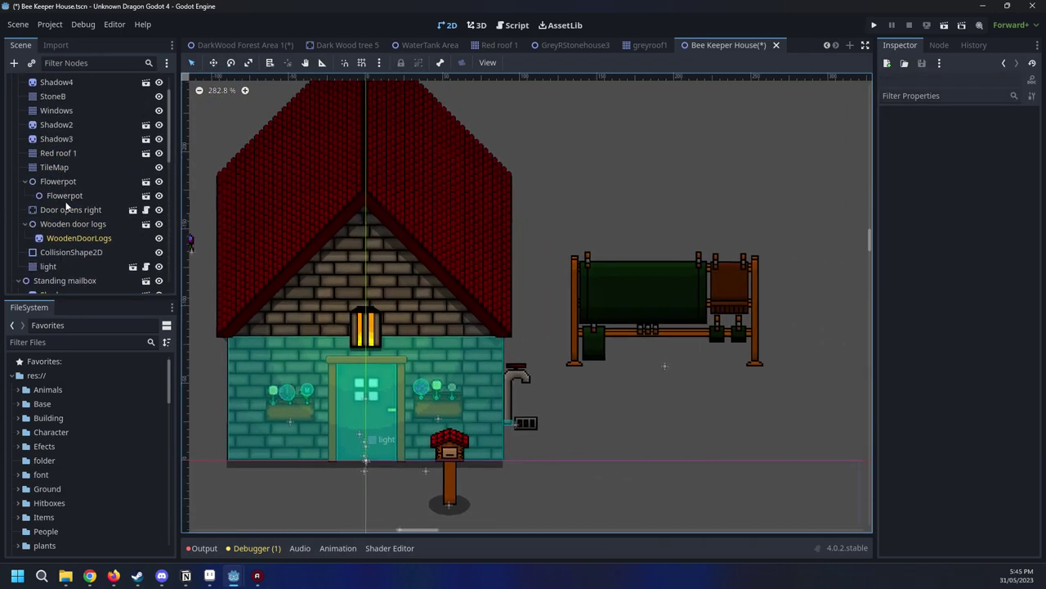
Select the Bee Keeper House root node, filter the project files for "box" and open the Cates&OtherBoxes folder
{"action": "scroll", "coordinate": [77, 202], "scroll_direction": "up", "scroll_amount": 2}
{"action": "left_click", "coordinate": [39, 84]}
{"action": "scroll", "coordinate": [519, 383], "scroll_direction": "up", "scroll_amount": 4}
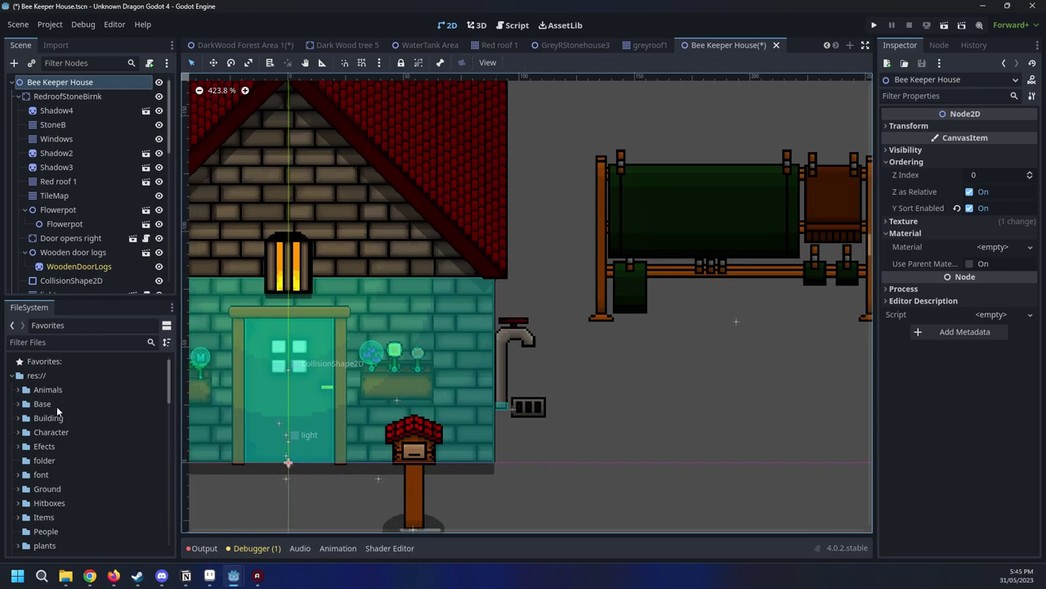
{"action": "left_click", "coordinate": [53, 340]}
{"action": "type", "text": "box"}
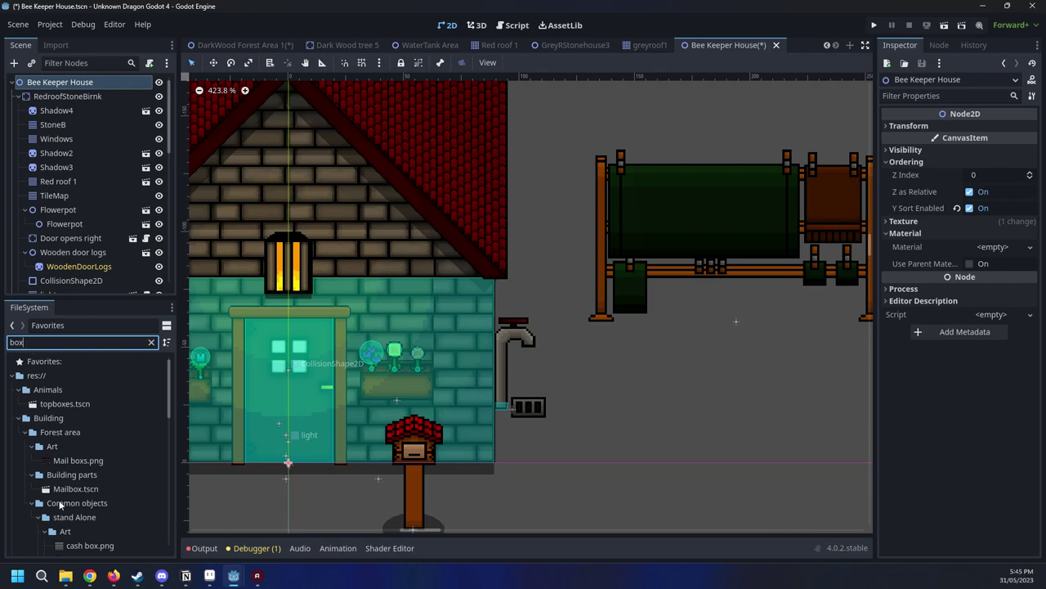
{"action": "scroll", "coordinate": [79, 528], "scroll_direction": "down", "scroll_amount": 10}
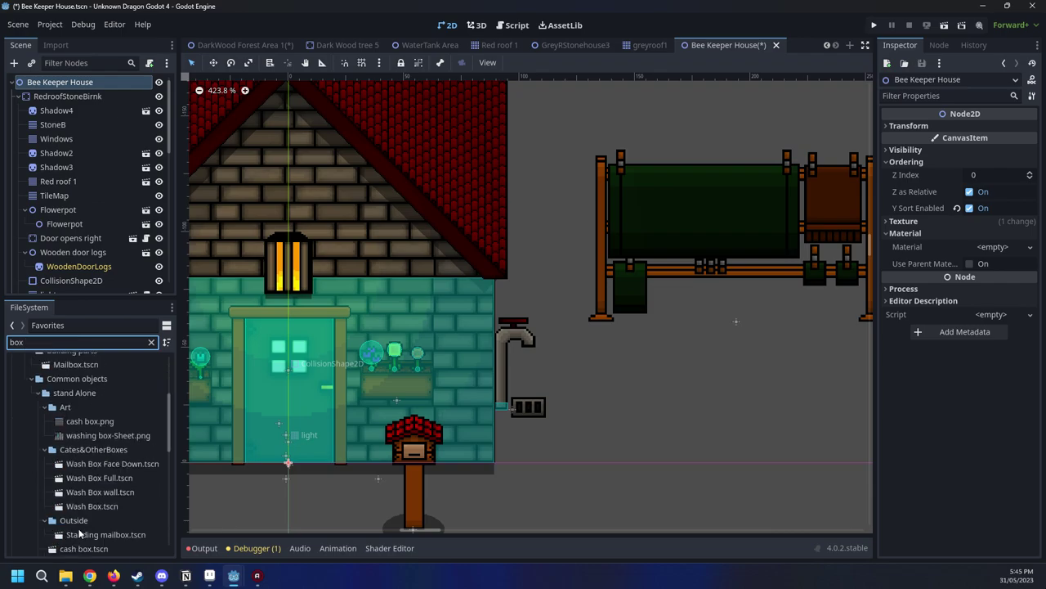
{"action": "scroll", "coordinate": [80, 528], "scroll_direction": "down", "scroll_amount": 10}
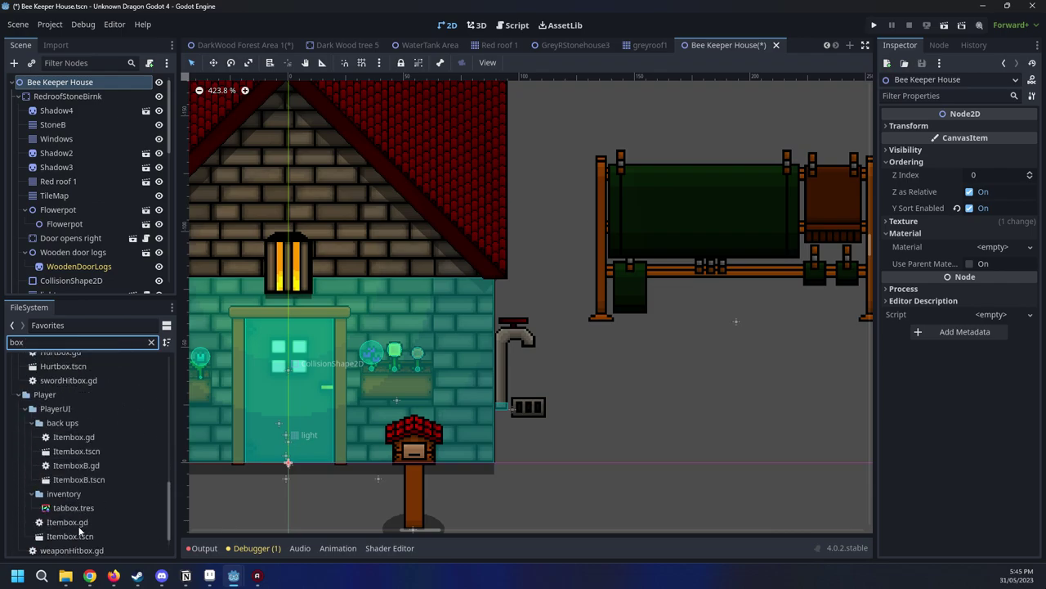
{"action": "scroll", "coordinate": [102, 520], "scroll_direction": "down", "scroll_amount": 3}
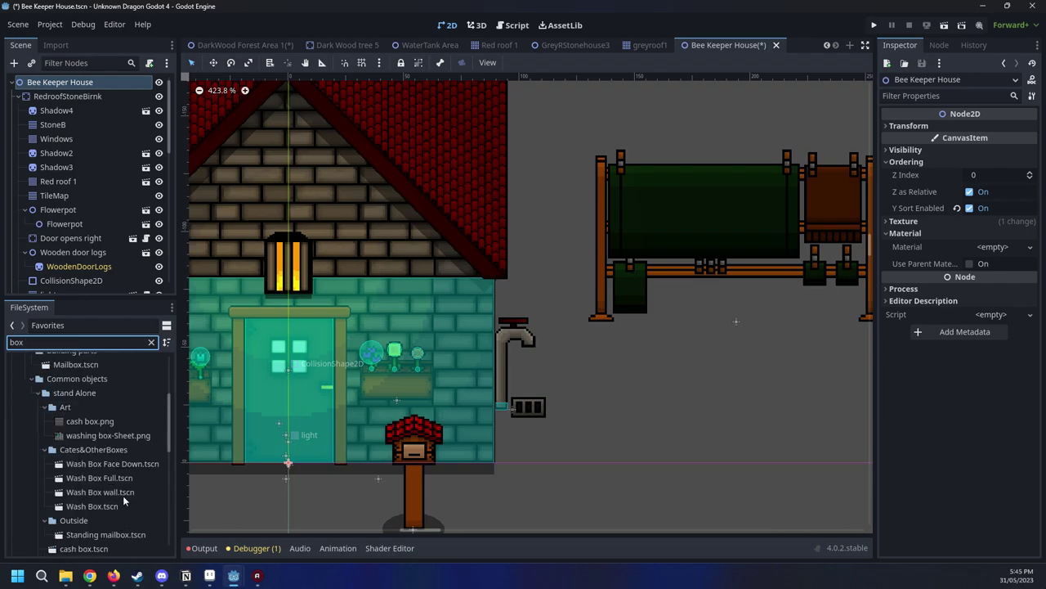
{"action": "left_click", "coordinate": [116, 451]}
{"action": "left_click", "coordinate": [151, 341]}
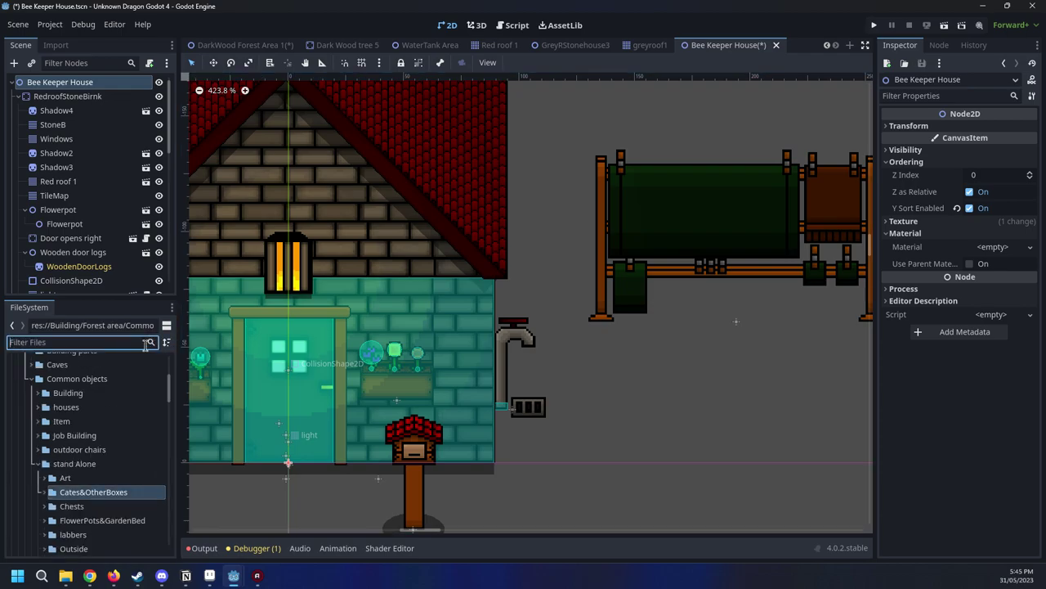
{"action": "left_click", "coordinate": [43, 492]}
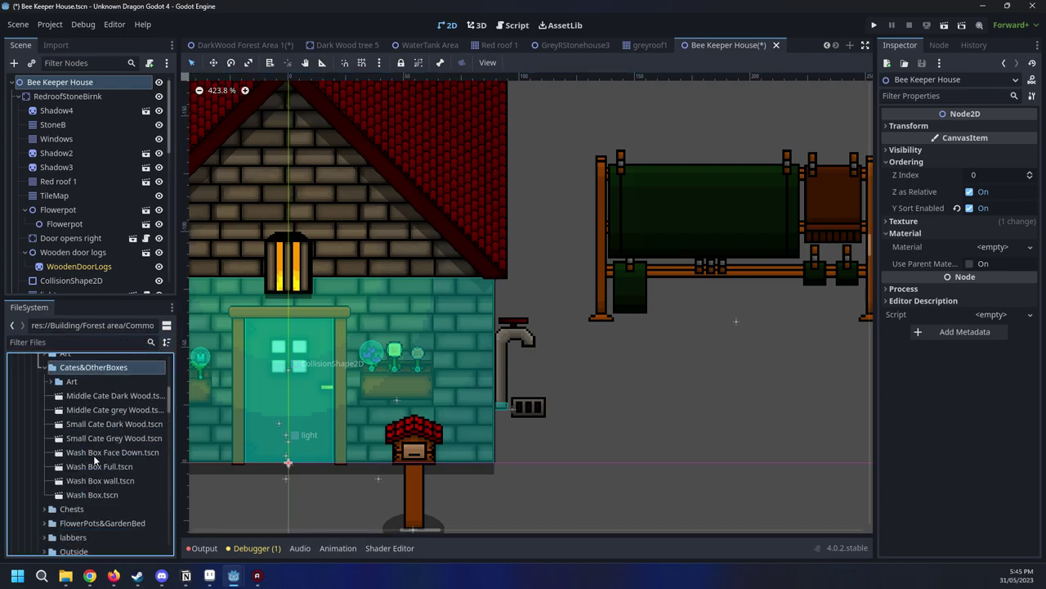
Place two Small Cate Dark Wood crates side by side against the house's right wall, just above the tap
{"action": "left_click_drag", "start_coordinate": [95, 424], "coordinate": [528, 312]}
{"action": "left_click", "coordinate": [87, 409]}
{"action": "left_click", "coordinate": [104, 423]}
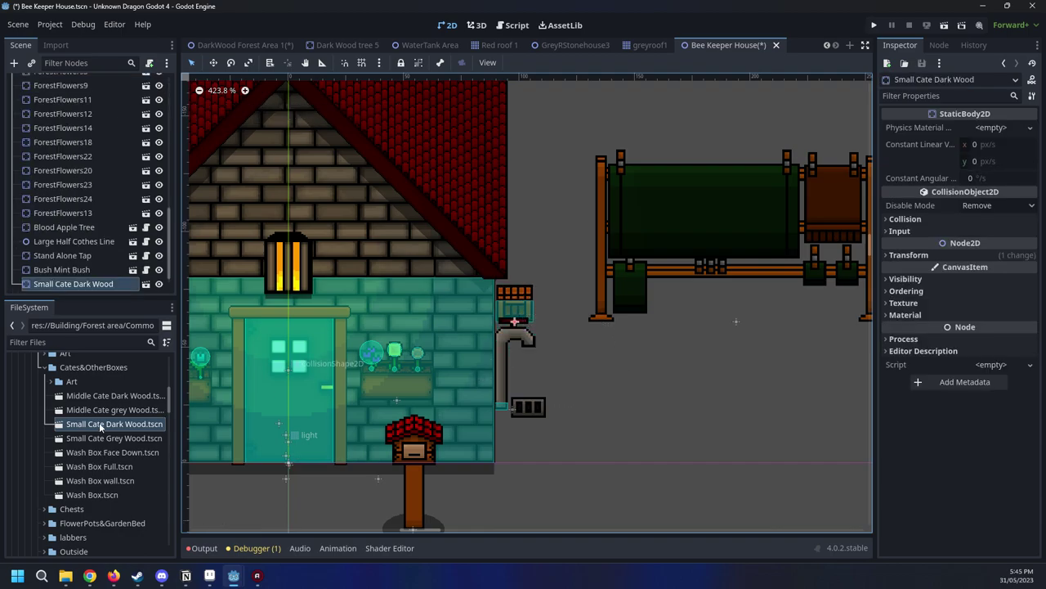
{"action": "left_click_drag", "start_coordinate": [100, 425], "coordinate": [551, 319]}
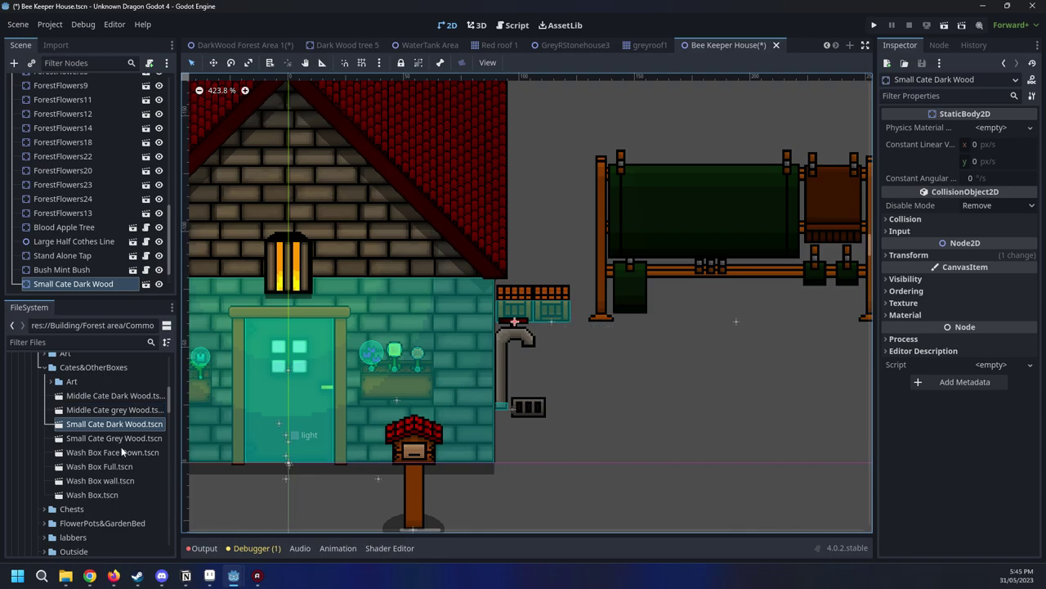
Stack a third Small Cate Dark Wood crate on the pair and parent it to Small Cate Dark Wood2
{"action": "left_click_drag", "start_coordinate": [115, 423], "coordinate": [541, 291]}
{"action": "left_click_drag", "start_coordinate": [72, 283], "coordinate": [78, 267]}
{"action": "left_click_drag", "start_coordinate": [532, 287], "coordinate": [528, 270]}
{"action": "left_click", "coordinate": [579, 367]}
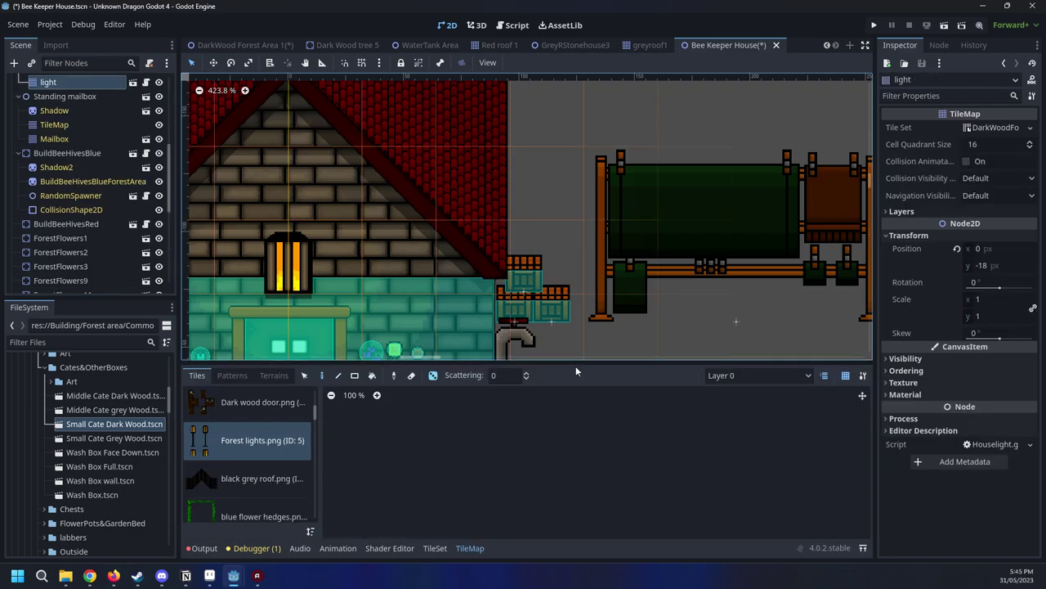
Fine-tune the top crate's position on the two lower crates and save the Bee Keeper House scene
{"action": "scroll", "coordinate": [88, 120], "scroll_direction": "up", "scroll_amount": 5}
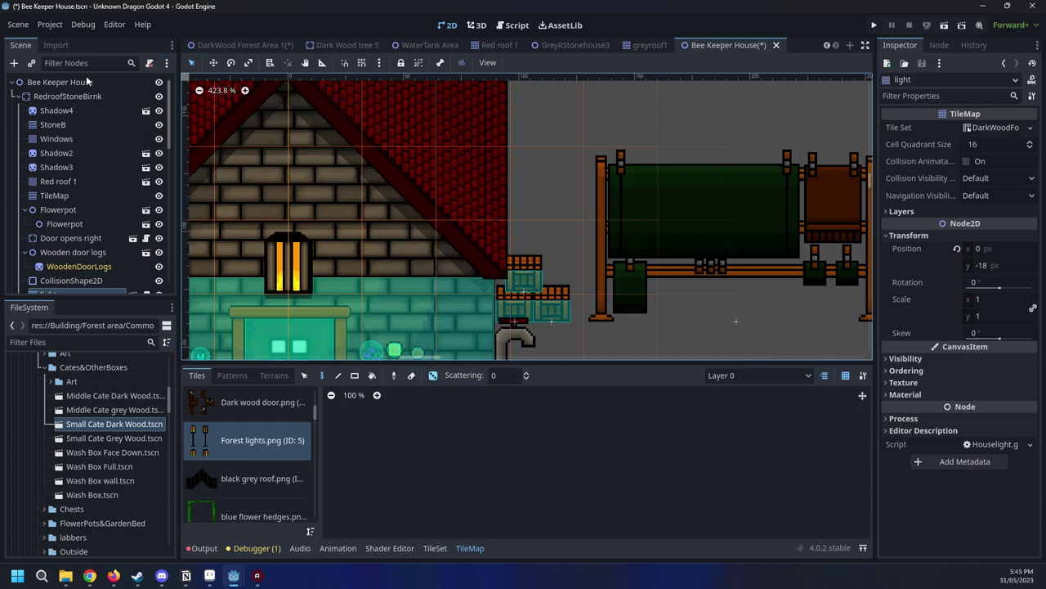
{"action": "left_click", "coordinate": [59, 82]}
{"action": "scroll", "coordinate": [502, 263], "scroll_direction": "up", "scroll_amount": 10}
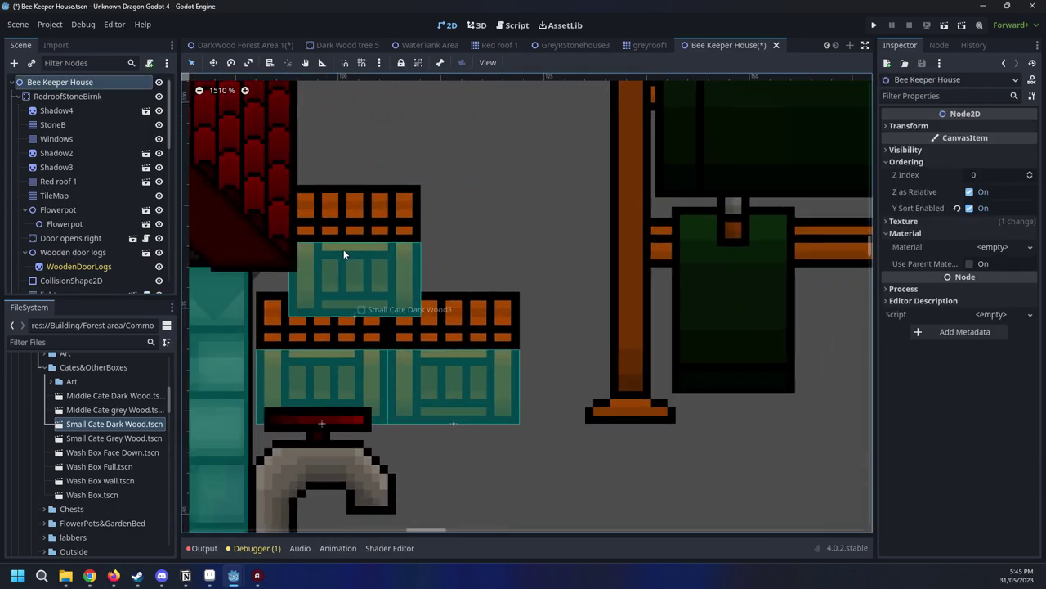
{"action": "left_click", "coordinate": [344, 255]}
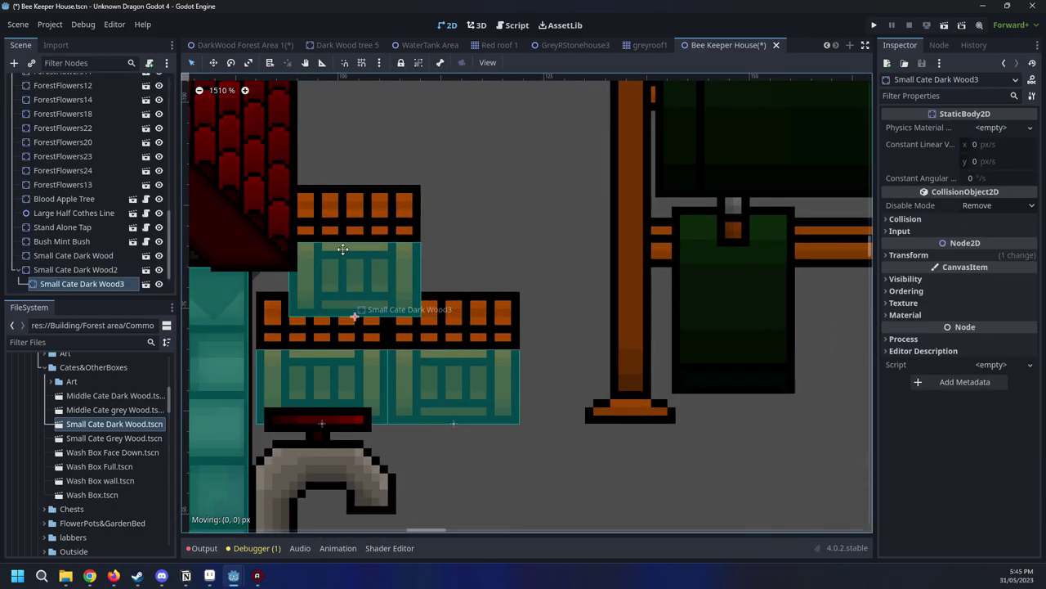
{"action": "left_click_drag", "start_coordinate": [344, 249], "coordinate": [344, 254]}
{"action": "left_click", "coordinate": [553, 256]}
{"action": "scroll", "coordinate": [554, 255], "scroll_direction": "down", "scroll_amount": 5}
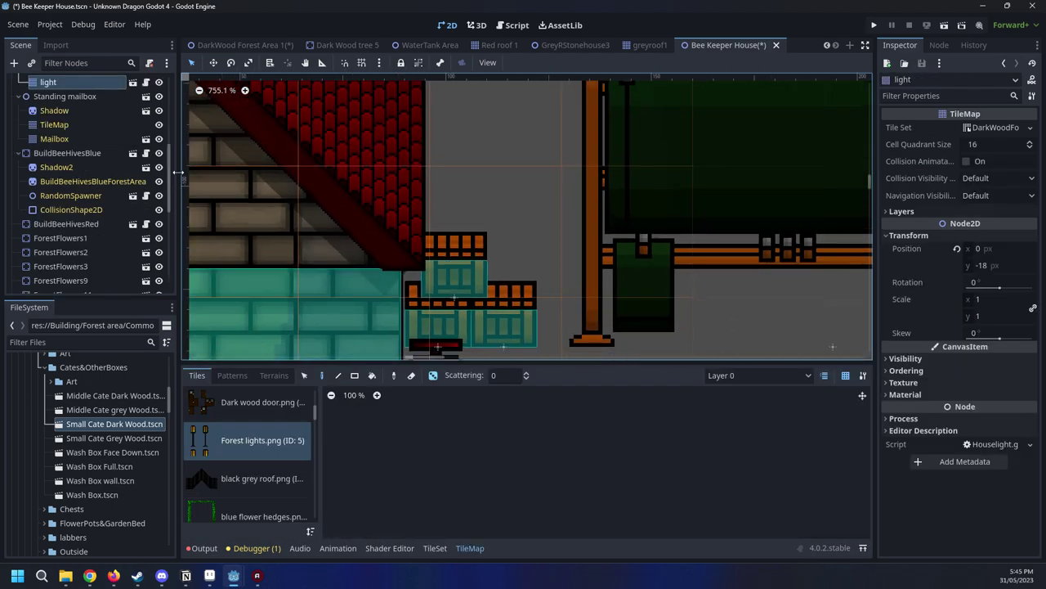
{"action": "right_click", "coordinate": [740, 45]}
{"action": "left_click", "coordinate": [748, 69]}
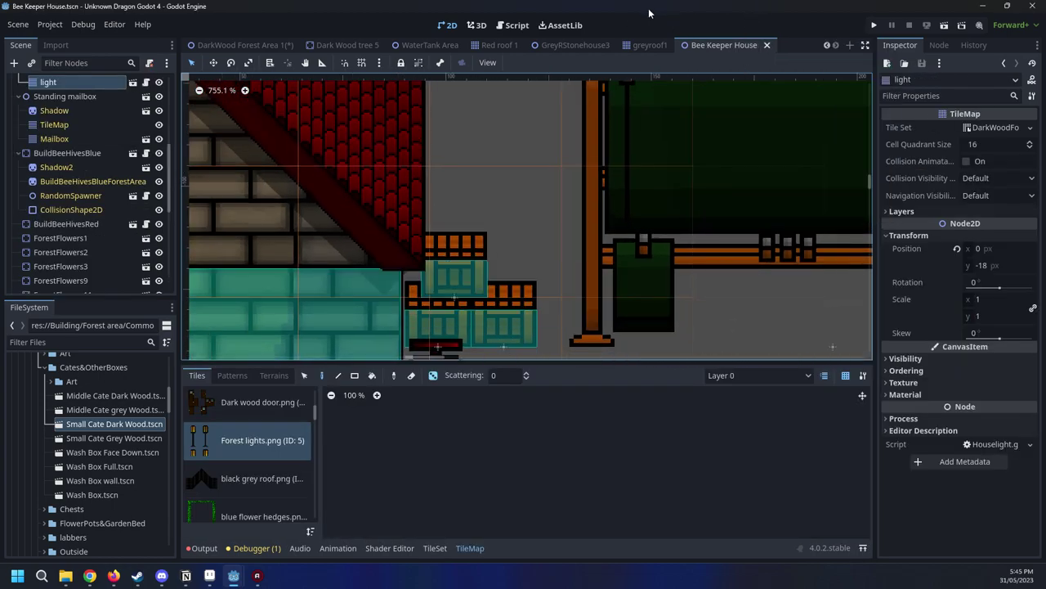
Examine how the stacked crates sit with the tap, house wall and clothes line
{"action": "scroll", "coordinate": [64, 123], "scroll_direction": "up", "scroll_amount": 5}
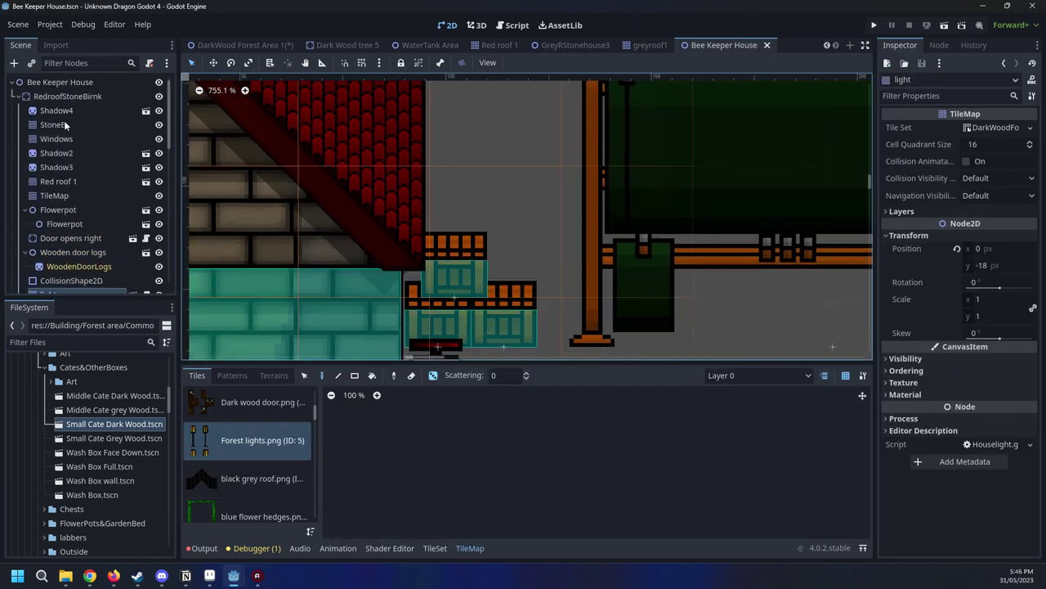
{"action": "left_click", "coordinate": [47, 81]}
{"action": "scroll", "coordinate": [353, 293], "scroll_direction": "down", "scroll_amount": 6}
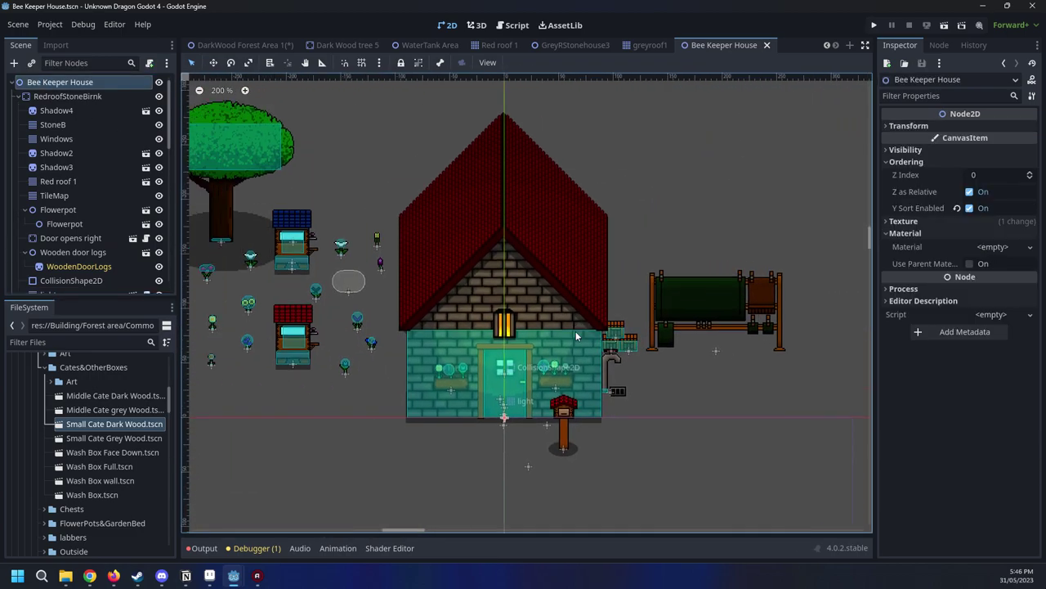
{"action": "scroll", "coordinate": [577, 336], "scroll_direction": "up", "scroll_amount": 4}
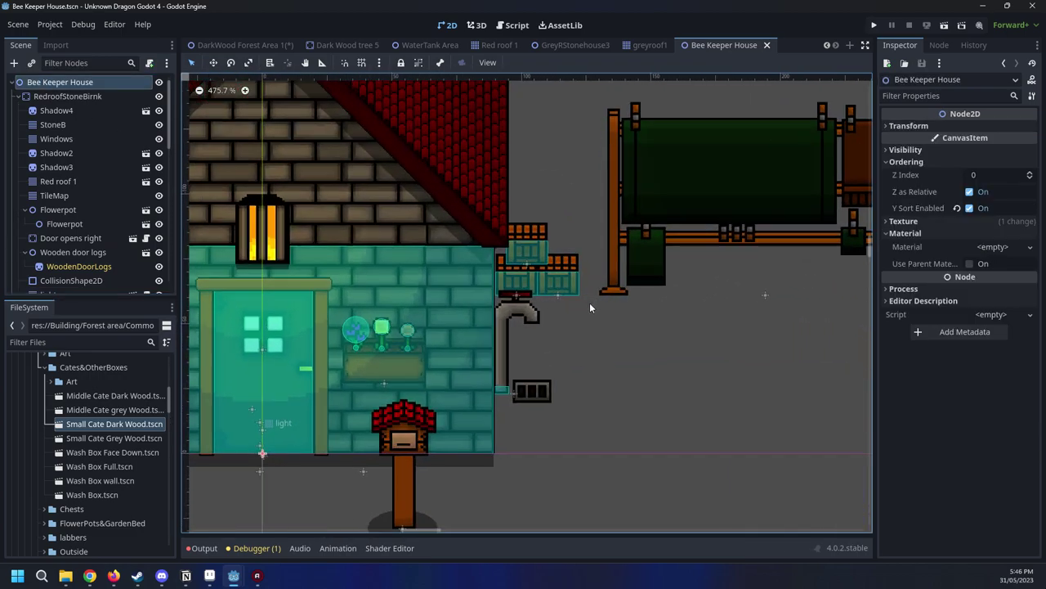
{"action": "scroll", "coordinate": [590, 307], "scroll_direction": "up", "scroll_amount": 1}
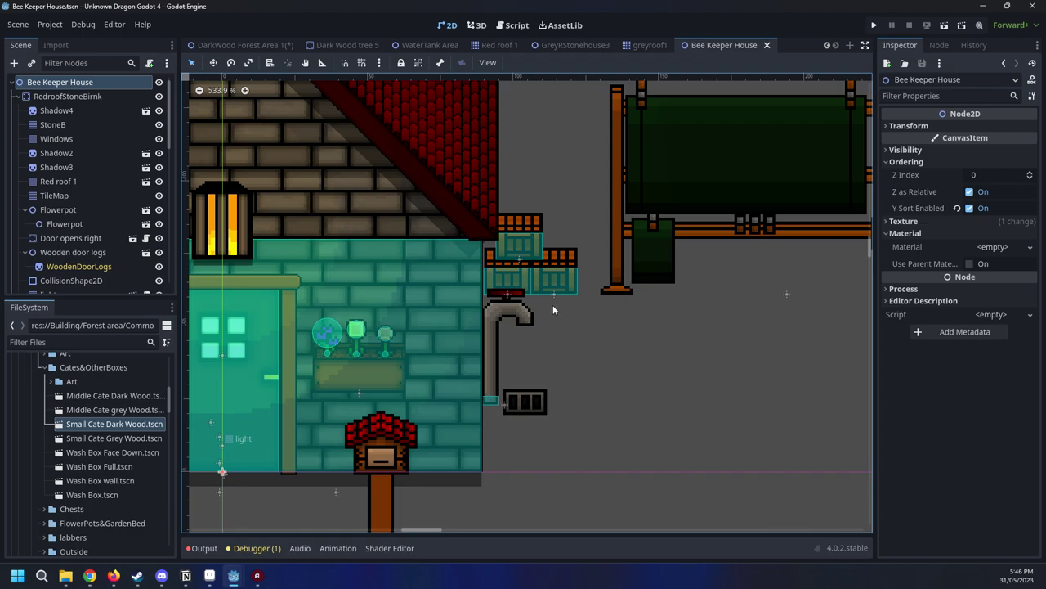
{"action": "scroll", "coordinate": [531, 320], "scroll_direction": "down", "scroll_amount": 6}
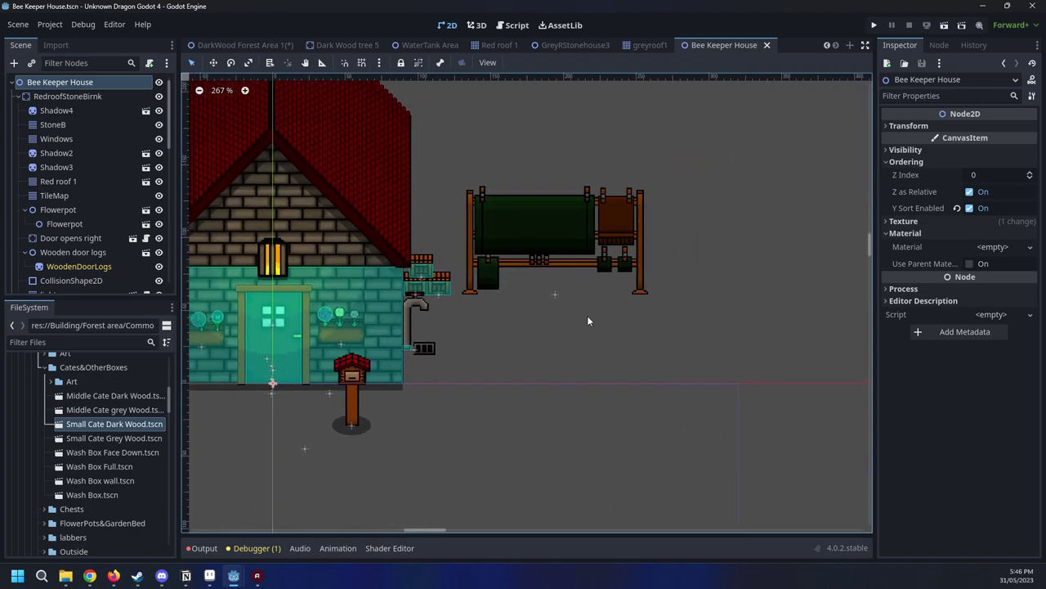